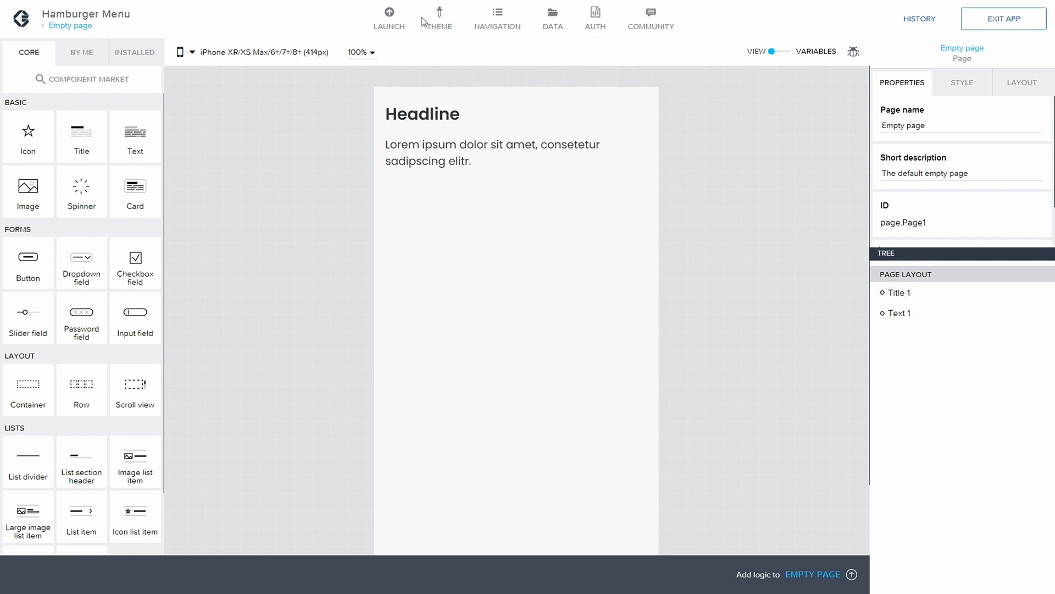
Step: Disable the app's navigation header bar in the navigation settings
click(503, 22)
click(388, 125)
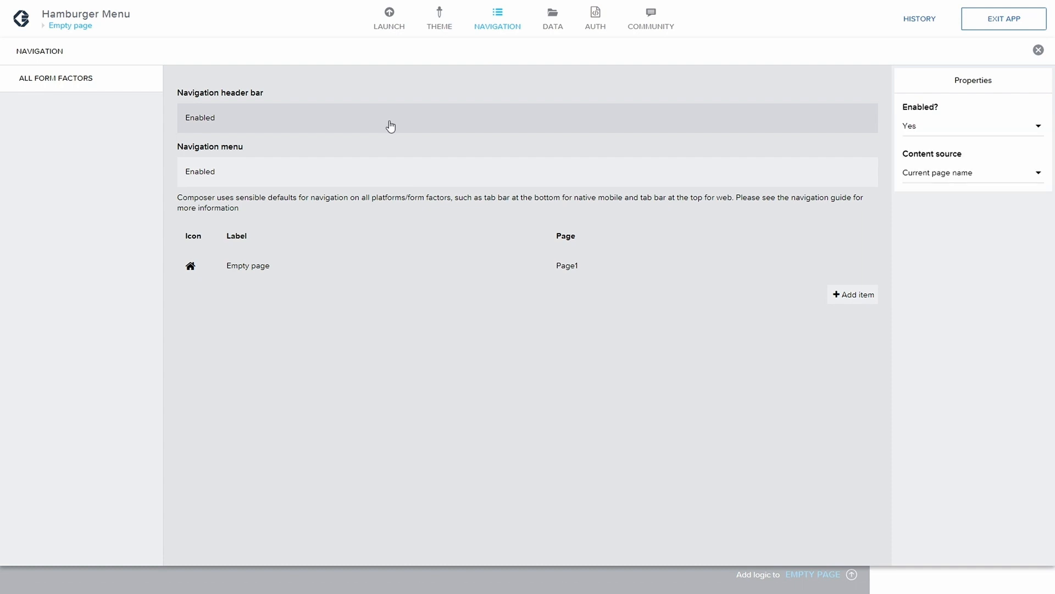
click(912, 125)
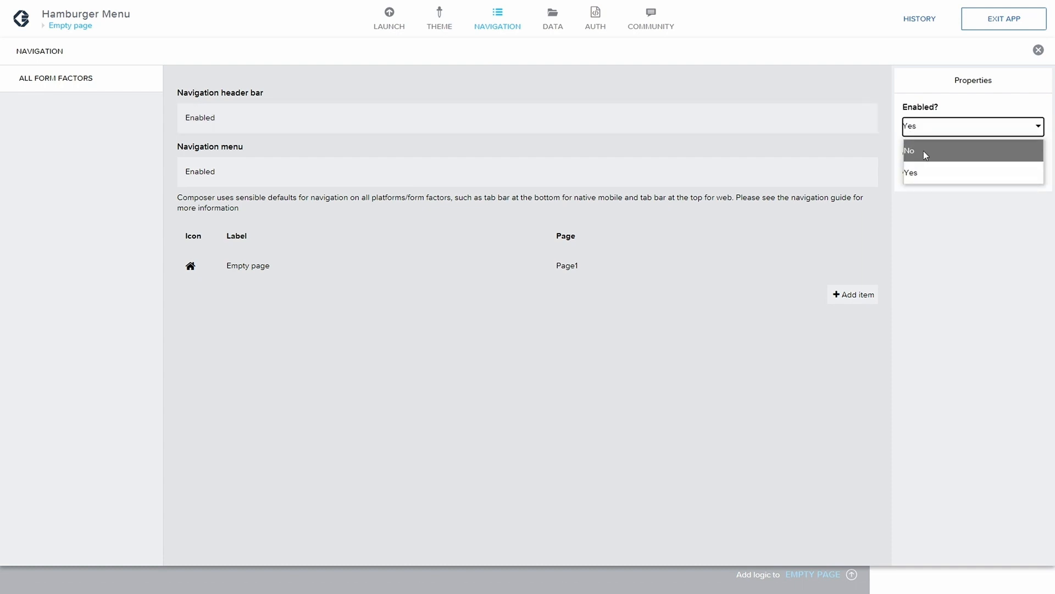
click(923, 151)
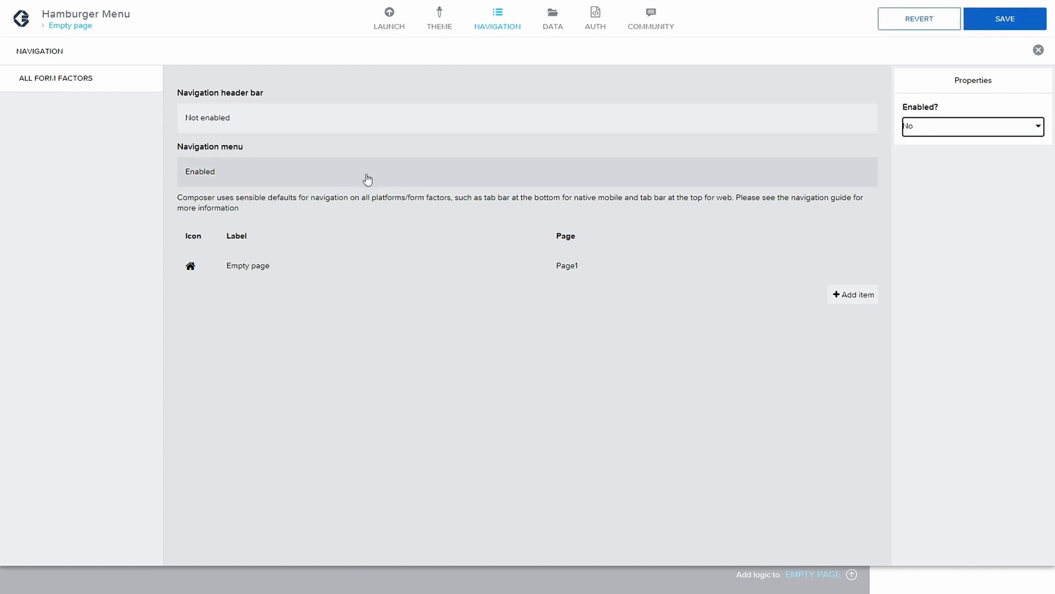
Step: Disable the navigation menu, save the app and return to the page canvas
click(303, 180)
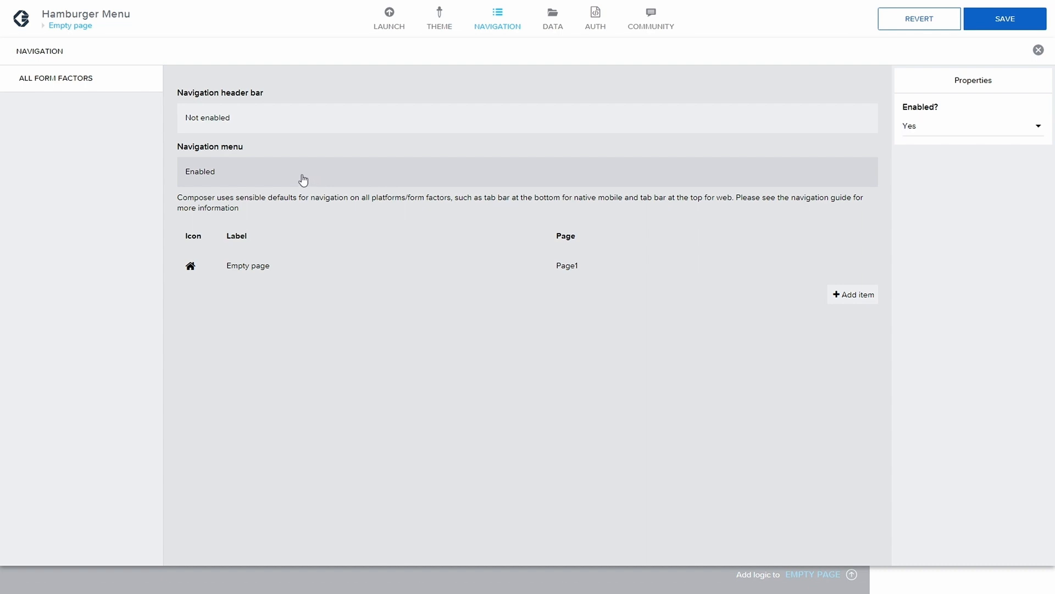
click(959, 132)
click(946, 160)
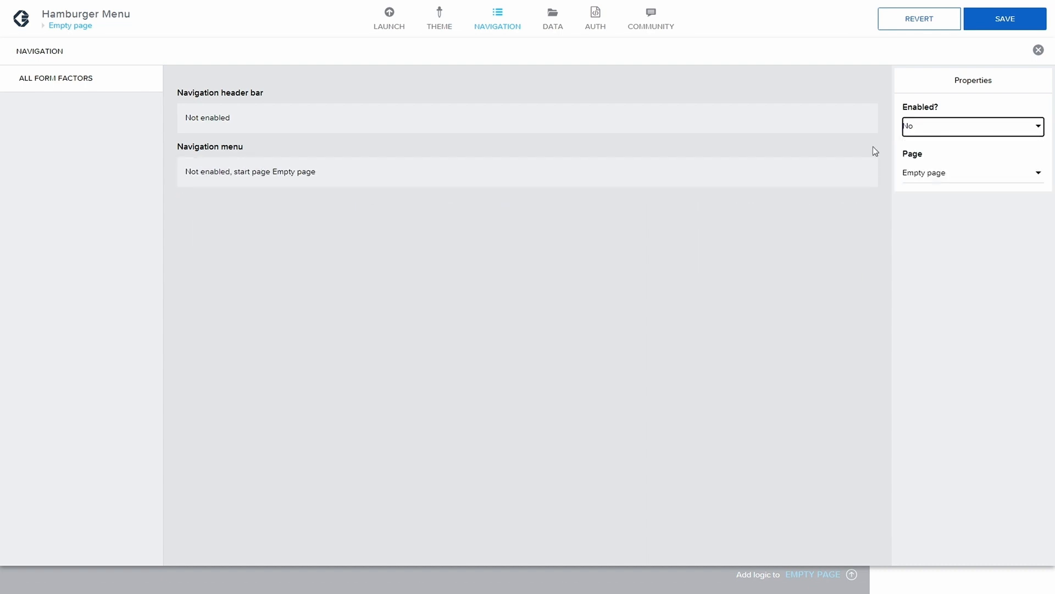
click(1006, 21)
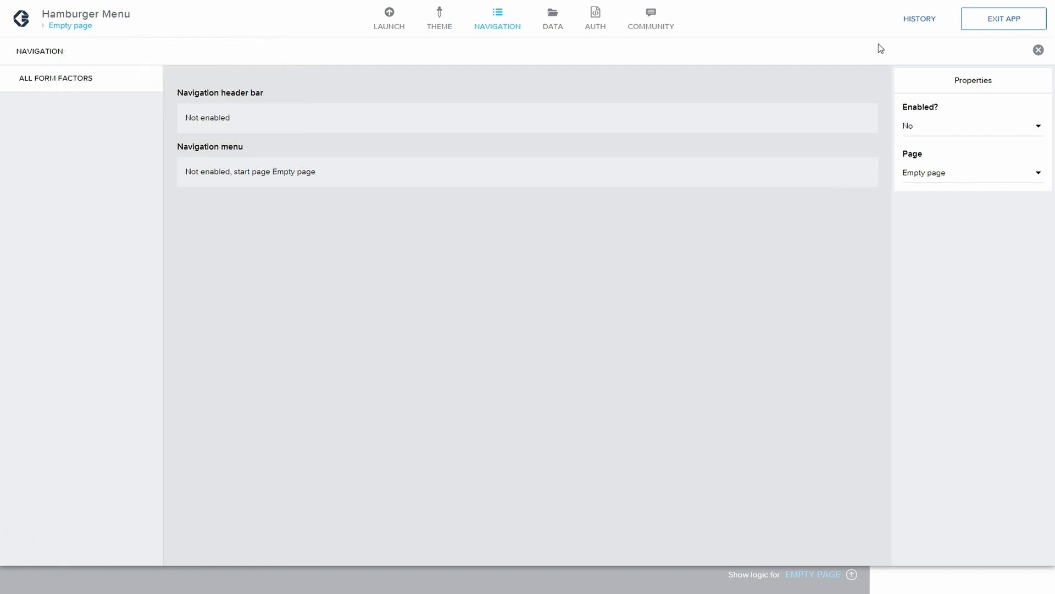
click(1038, 50)
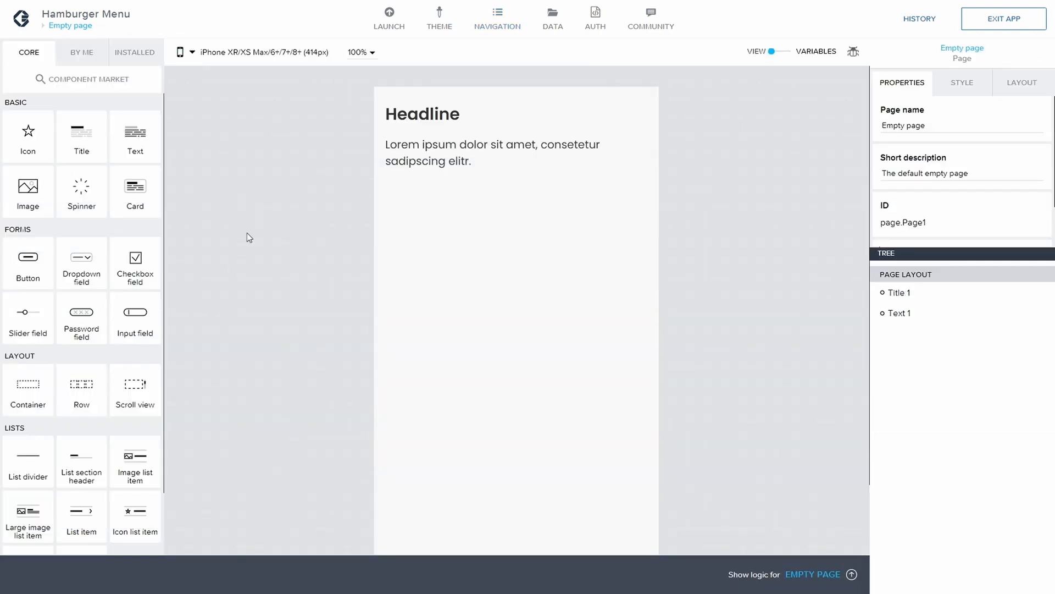
Step: Duplicate the lorem ipsum text below the headline three times
click(393, 154)
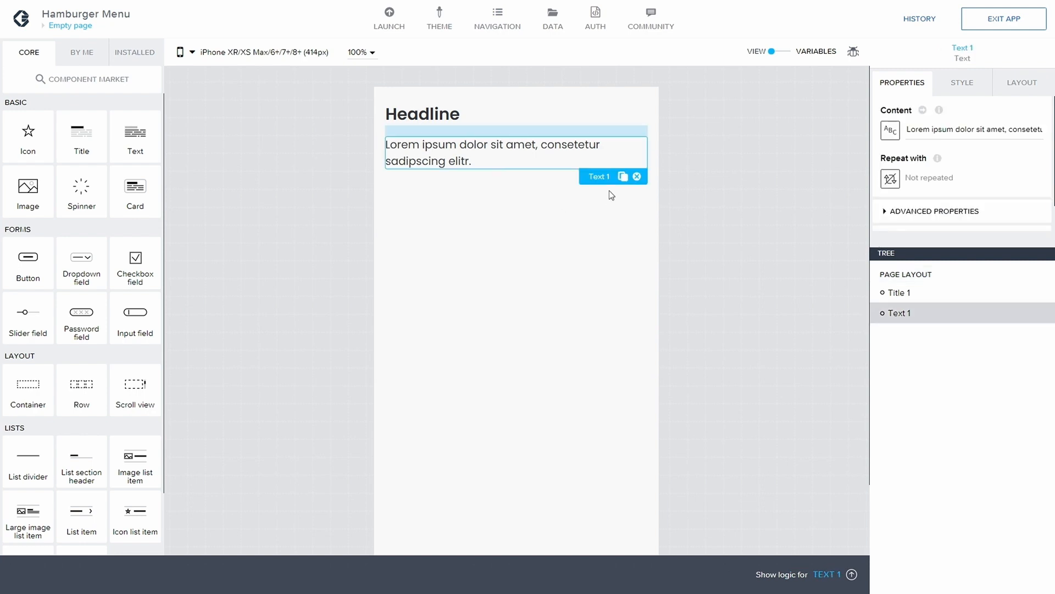
click(623, 178)
click(622, 177)
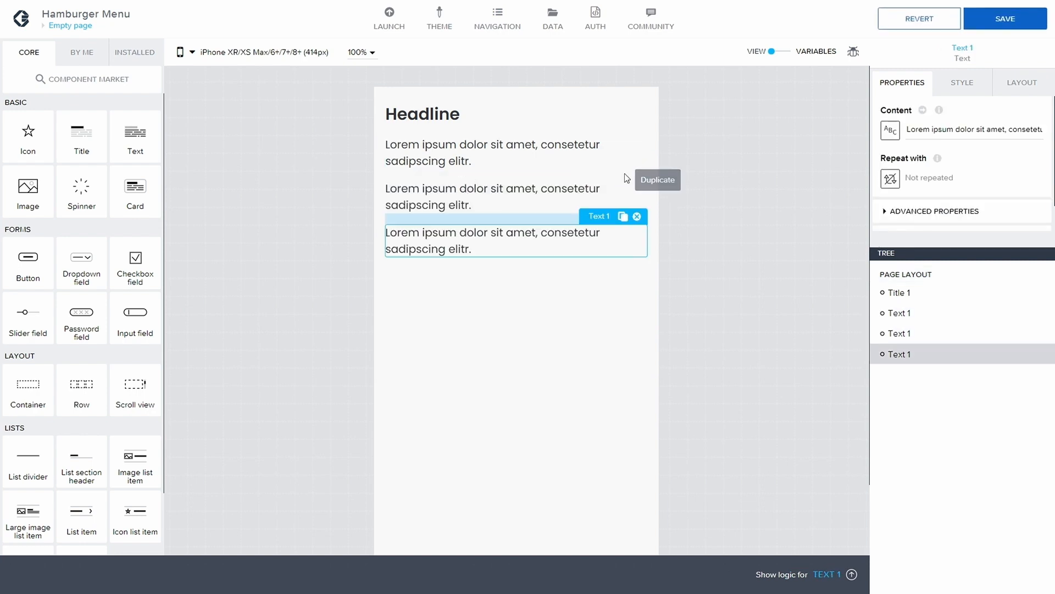
click(623, 219)
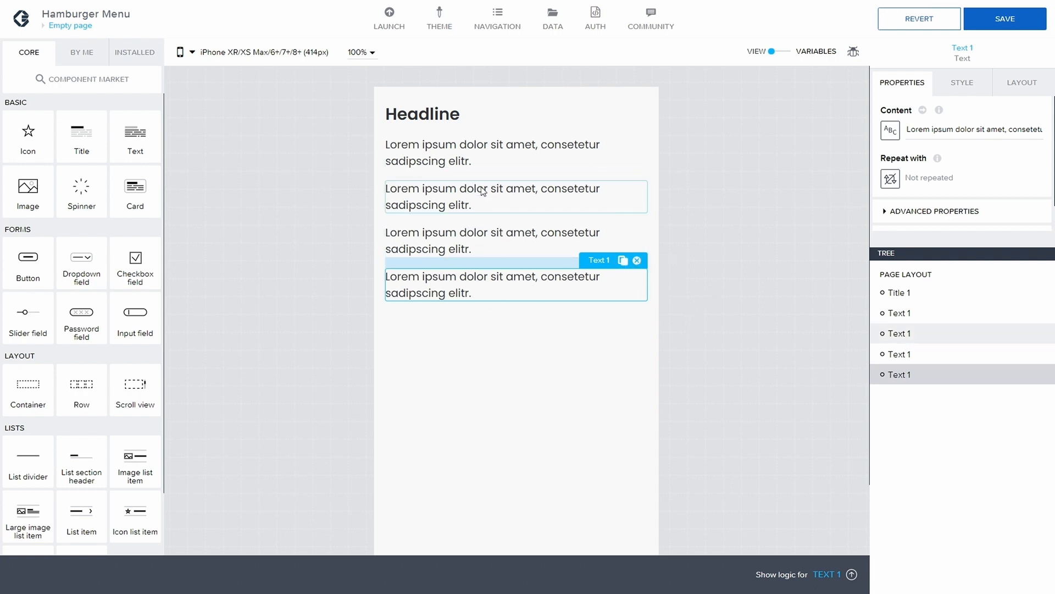
Step: Extend the first paragraph's content by appending another "Lorem ipsum dolor sit amet, consetetur sadipscing elitr."
click(507, 147)
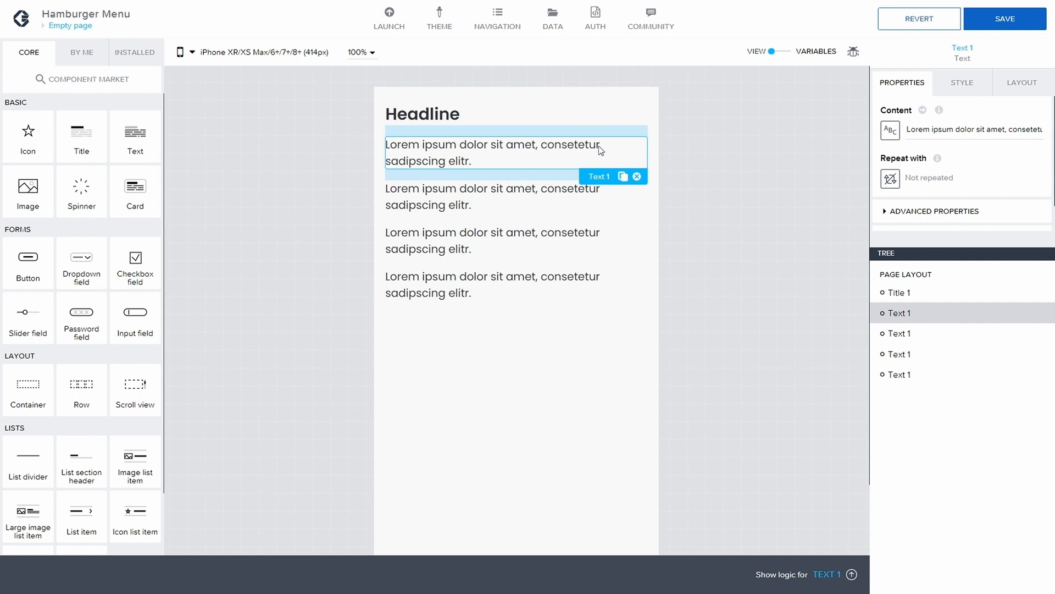
click(960, 125)
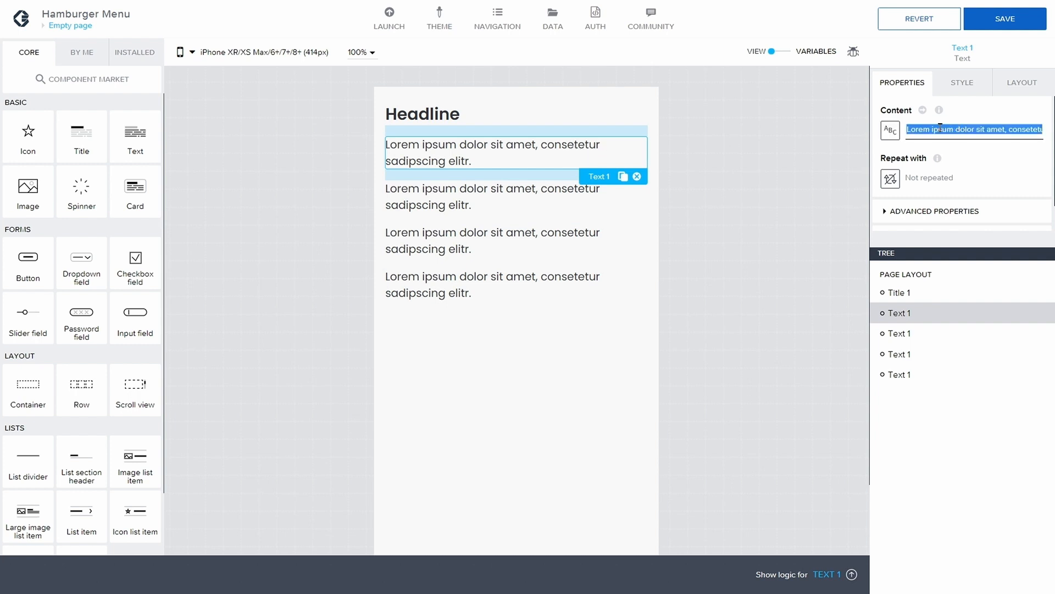
click(997, 128)
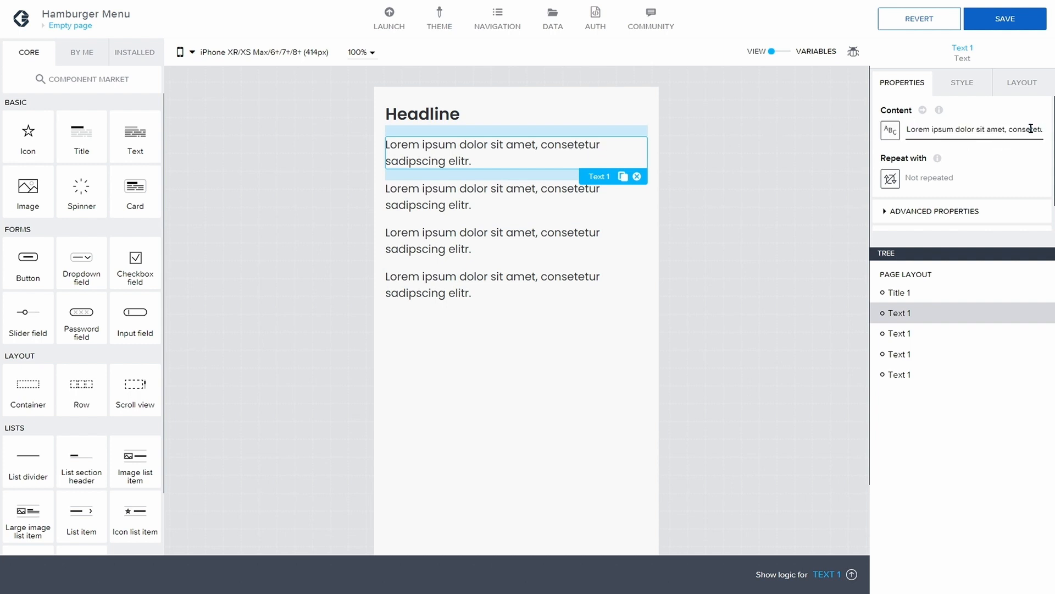
key(Right)
key(Right)
key(Right)
key(Right)
key(Right)
key(Right)
key(Right)
key(Right)
key(Right)
key(Right)
key(Right)
key(Right)
key(Right)
key(Right)
key(Right)
key(Right)
key(Right)
key(Right)
key(Right)
key(Right)
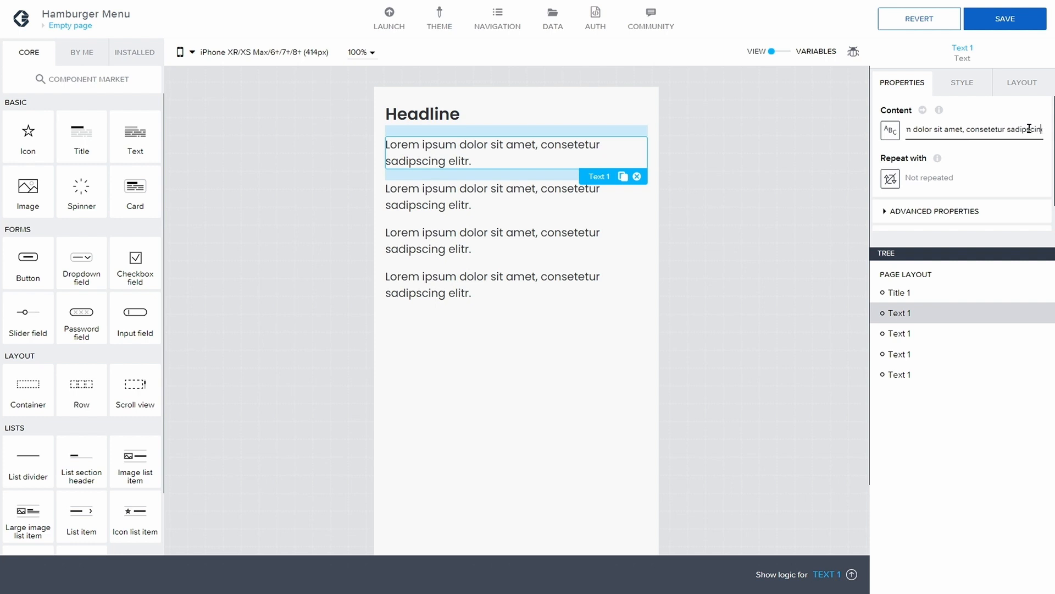
text(Lorem ipsum dolor sit amet, consetetur sadipscing elitr.)
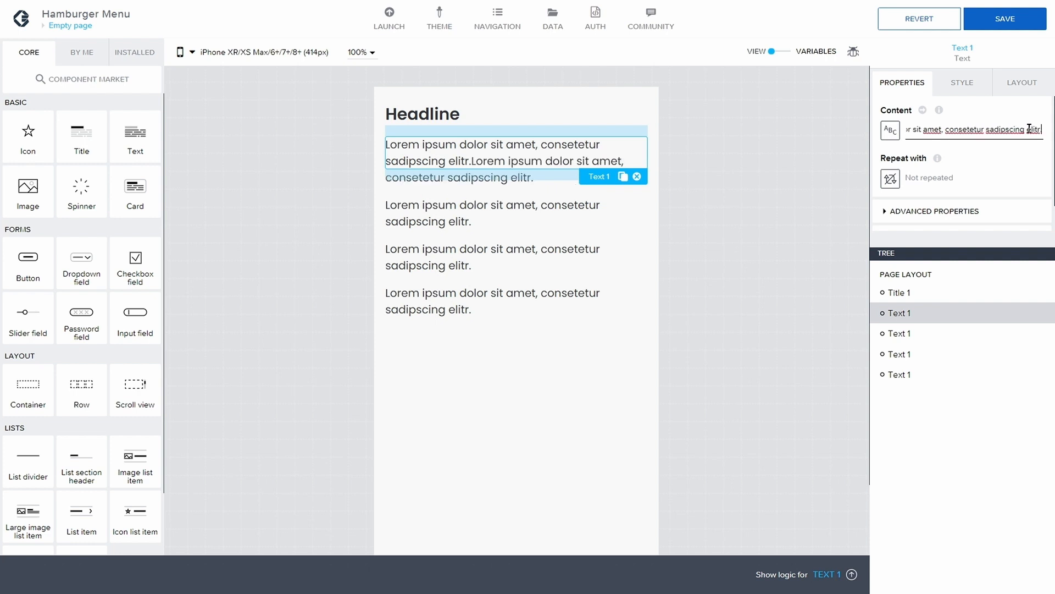
click(694, 176)
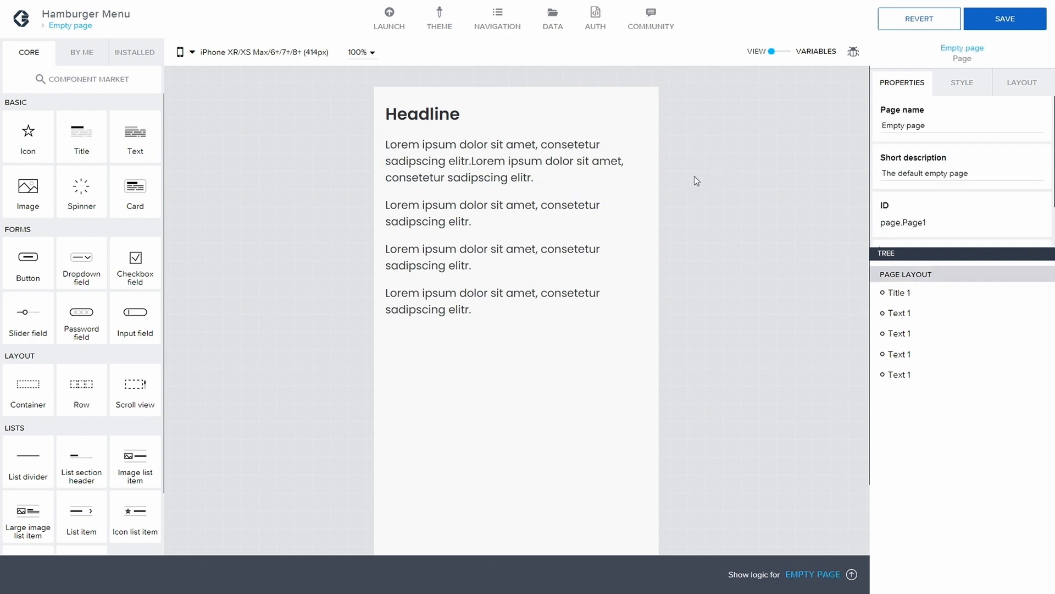
Step: Delete two of the short lorem ipsum paragraphs, leaving one below the long paragraph
click(440, 216)
click(636, 188)
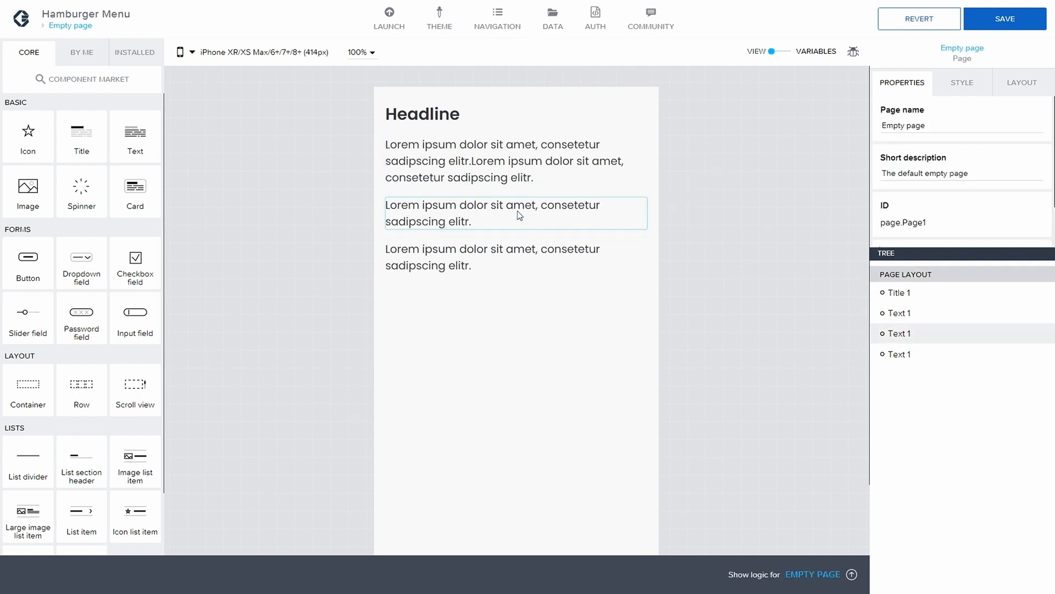
click(517, 210)
click(529, 255)
click(637, 232)
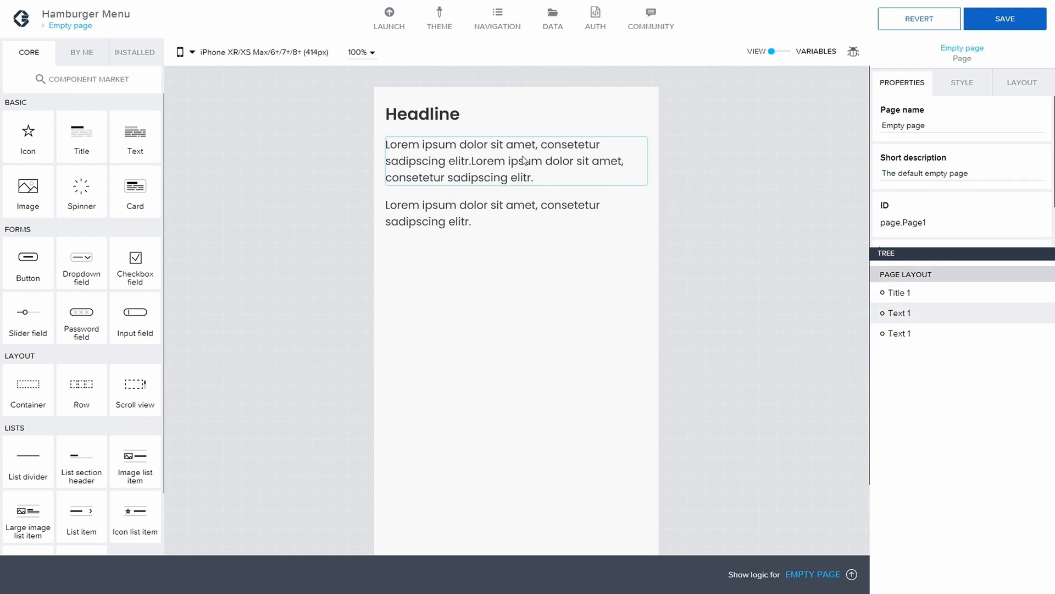
Step: Duplicate the long paragraph and move the short paragraph between the two long ones
click(598, 183)
click(623, 193)
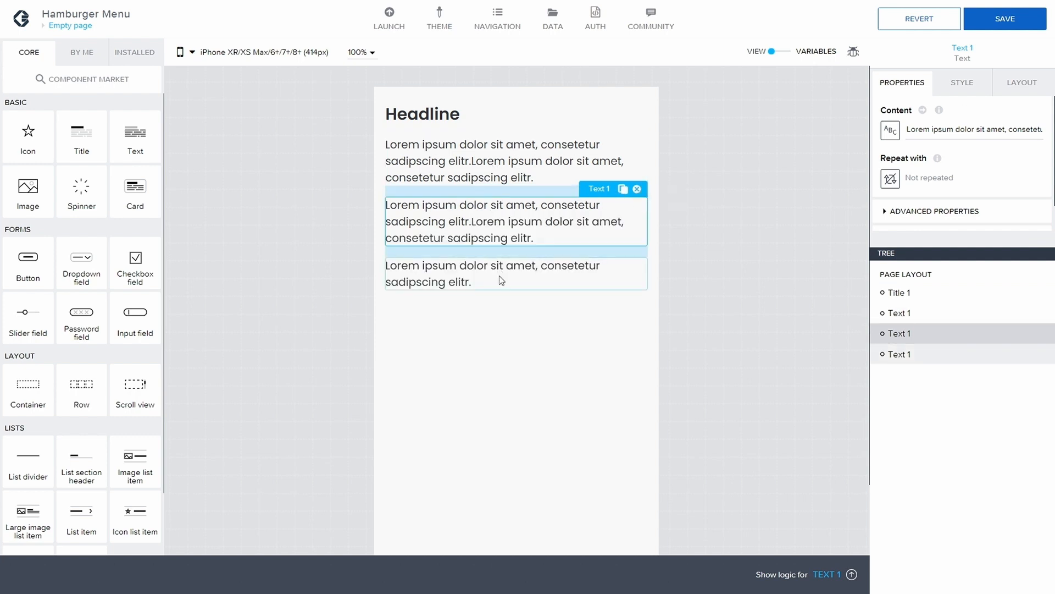
drag(499, 275, 500, 203)
click(460, 182)
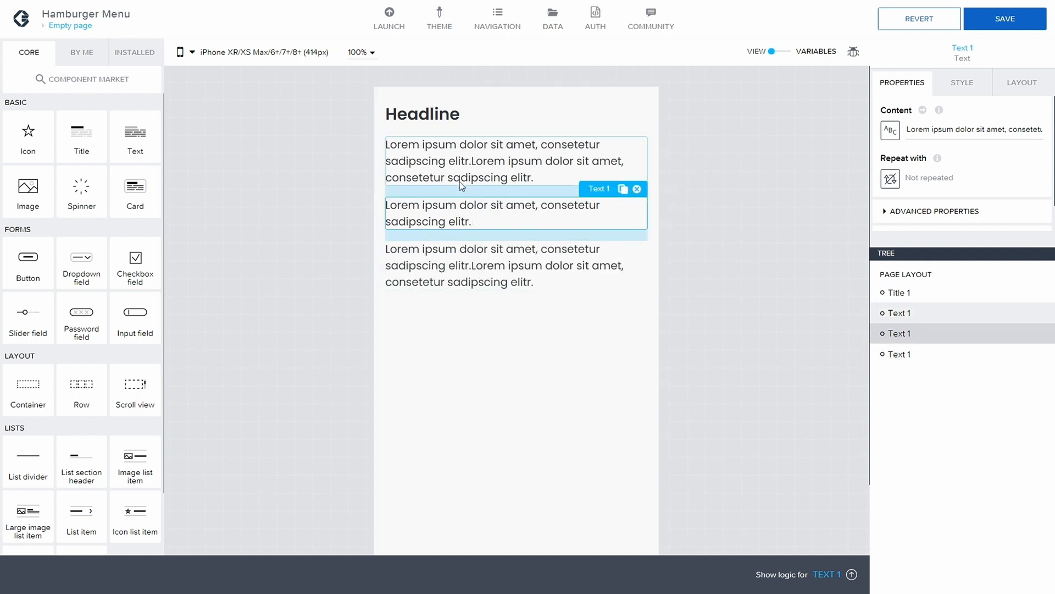
click(415, 308)
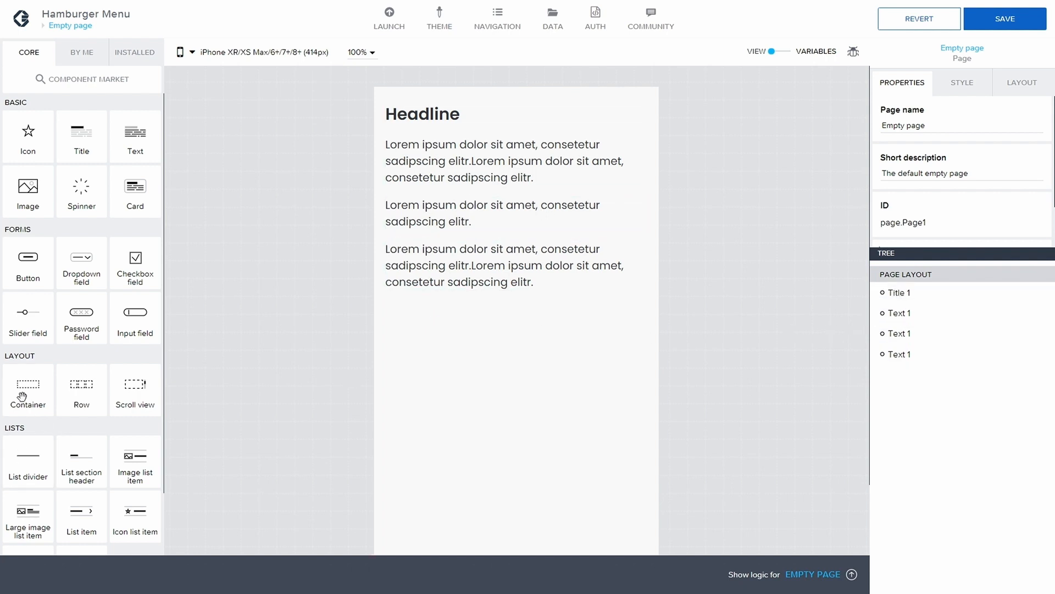
Step: Add a container at the start of the page layout and move the title and all three texts into it
drag(24, 398, 918, 275)
click(917, 314)
click(912, 375)
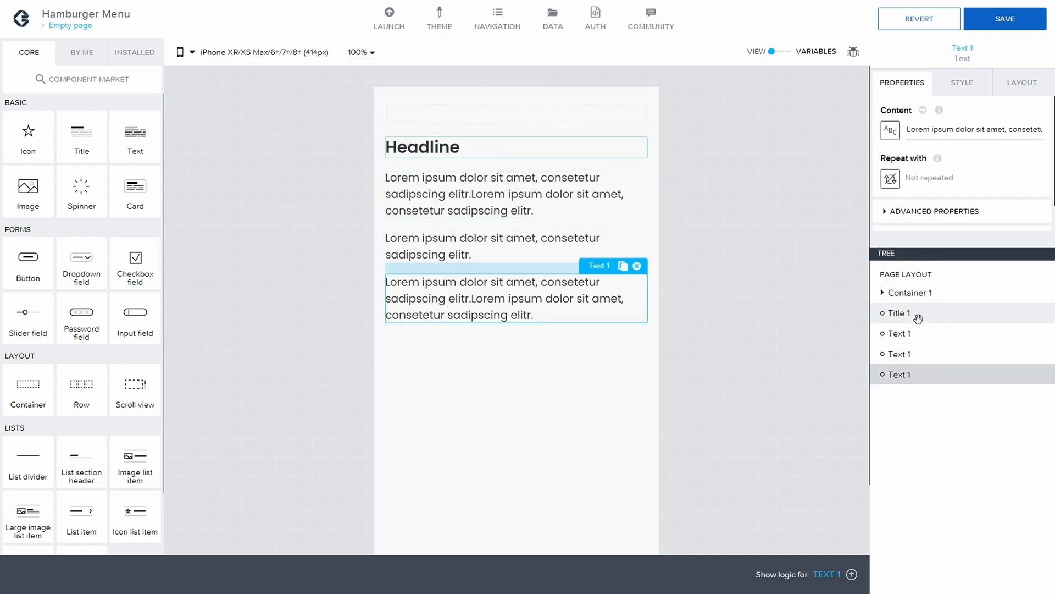
mouse_move(916, 318)
mouse_down()
mouse_move(925, 292)
mouse_move(902, 332)
mouse_move(936, 310)
mouse_move(934, 319)
mouse_up()
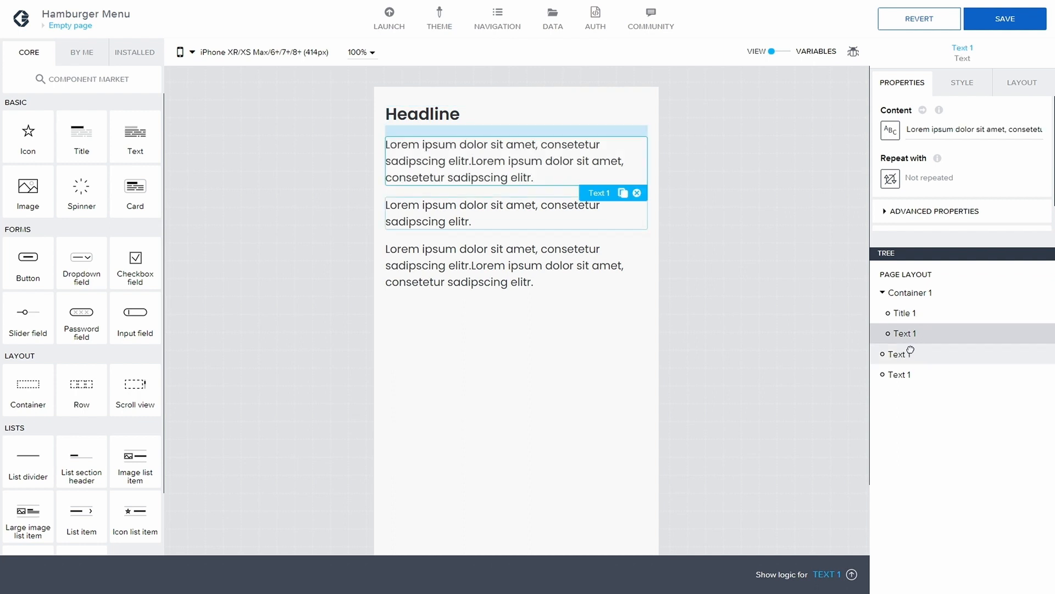
click(905, 359)
drag(904, 359, 928, 363)
click(902, 372)
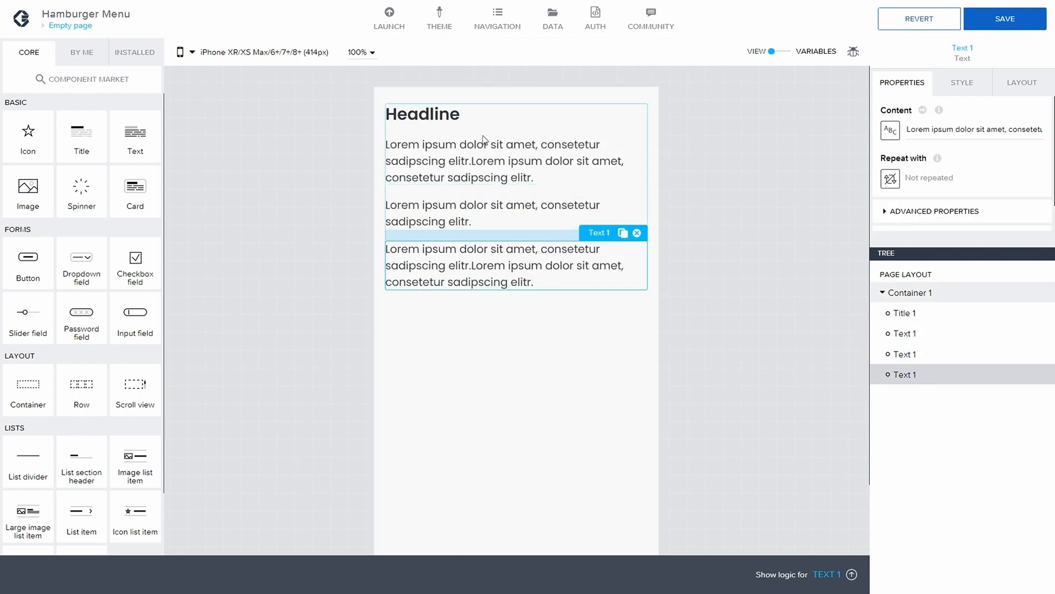
click(911, 293)
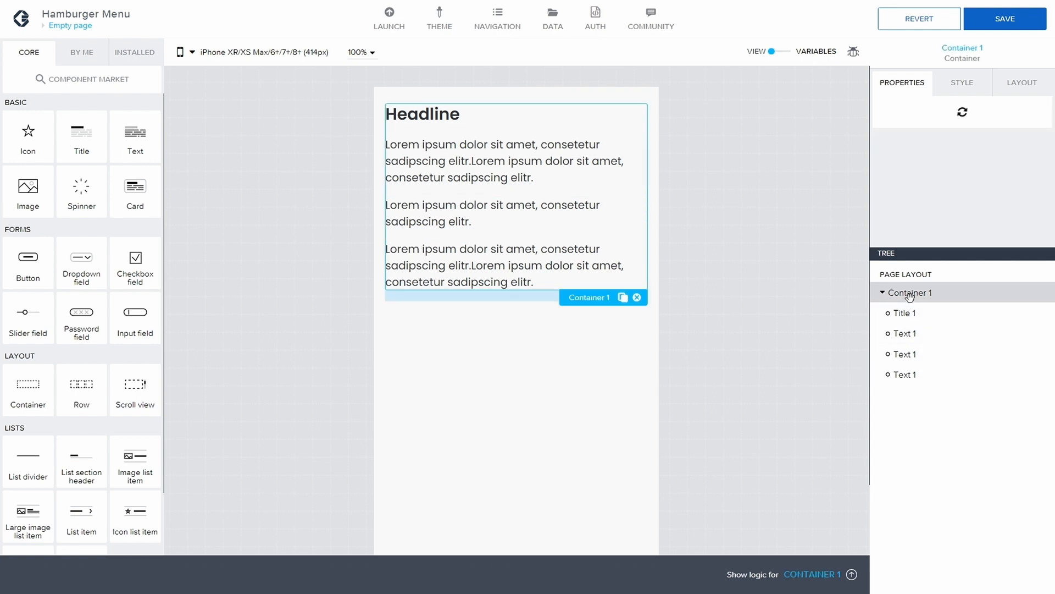
click(883, 294)
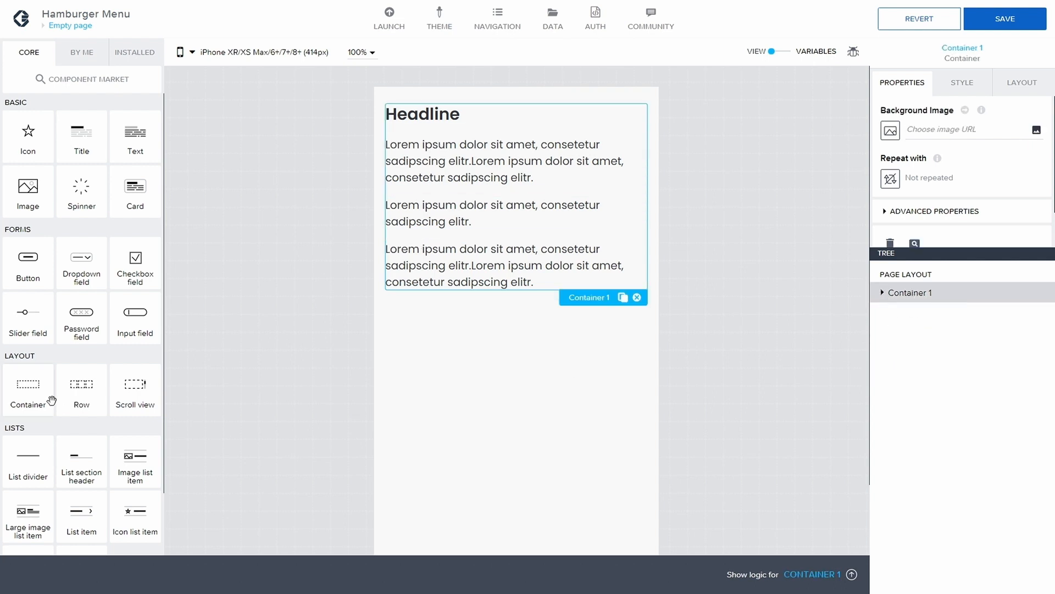
Step: Add a second container to the page layout and nest the container with the title and texts inside it
drag(35, 396, 928, 352)
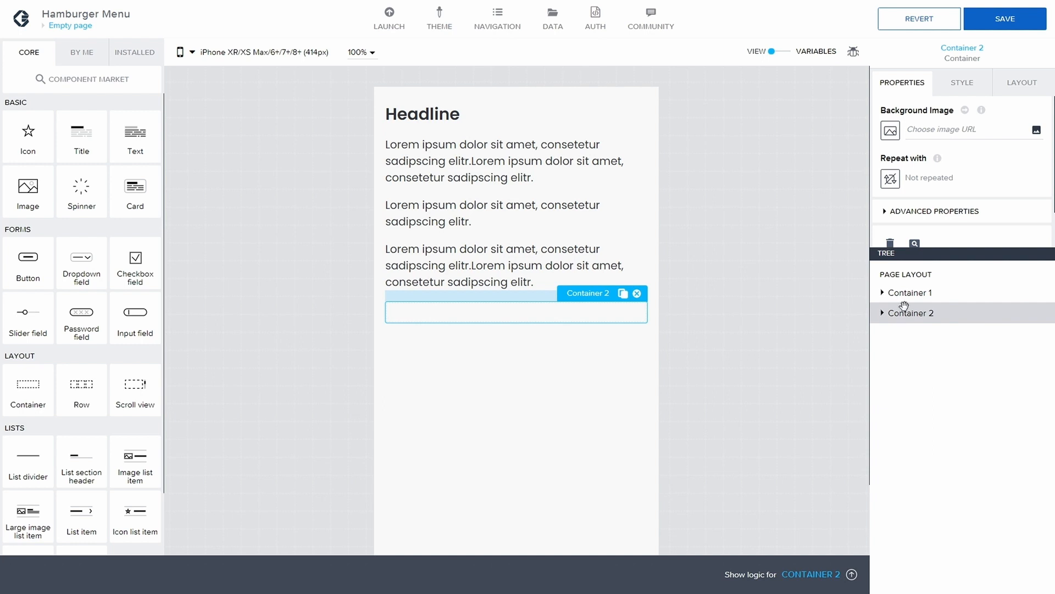
click(883, 293)
click(883, 294)
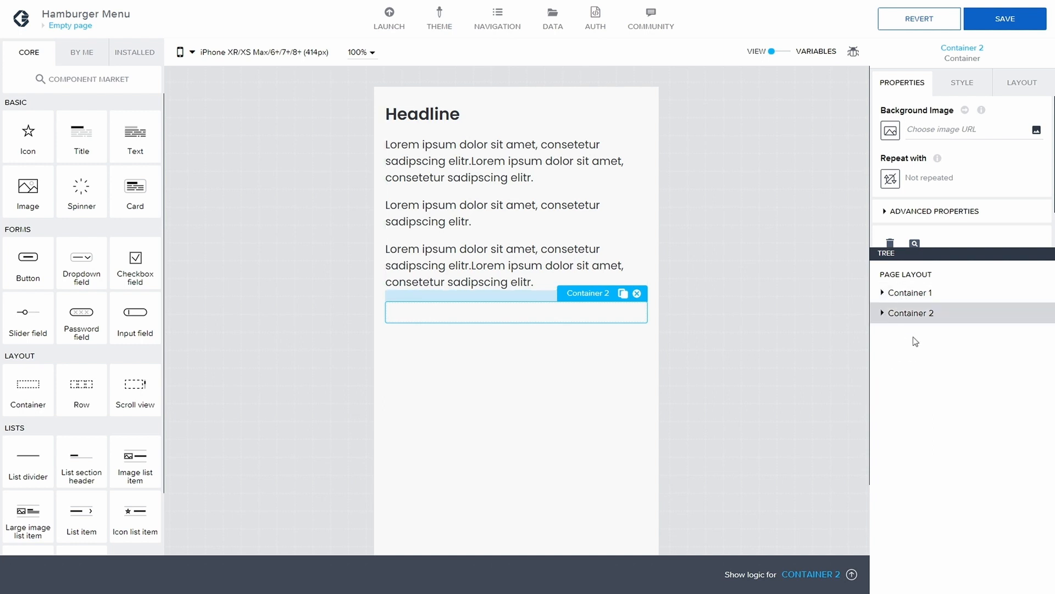
click(910, 292)
mouse_move(910, 293)
mouse_down()
mouse_move(925, 312)
mouse_move(909, 314)
mouse_up()
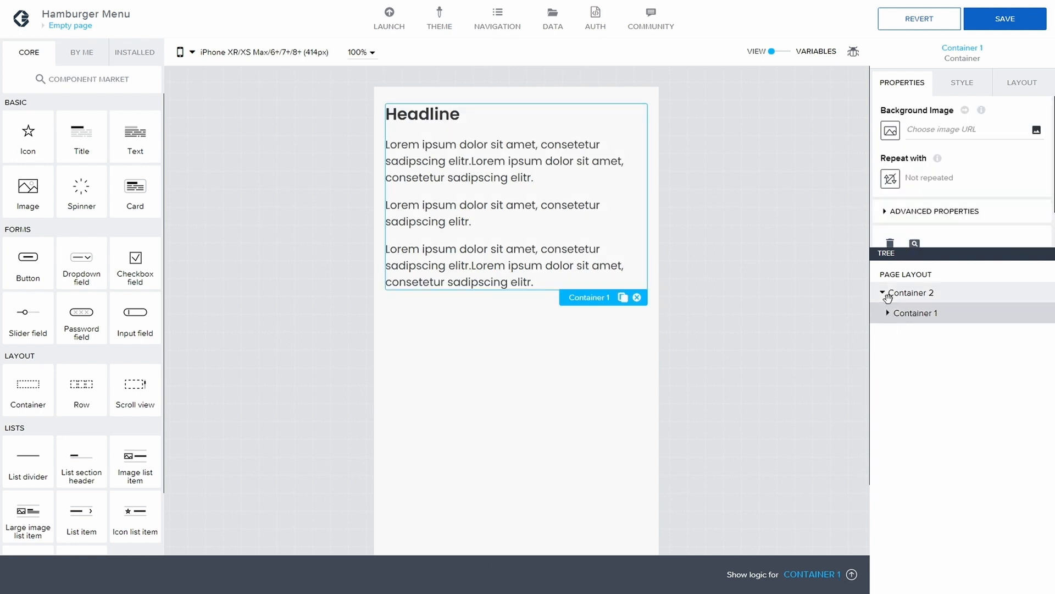
Step: Rename the outer container's display name to "Container Front Page"
click(916, 297)
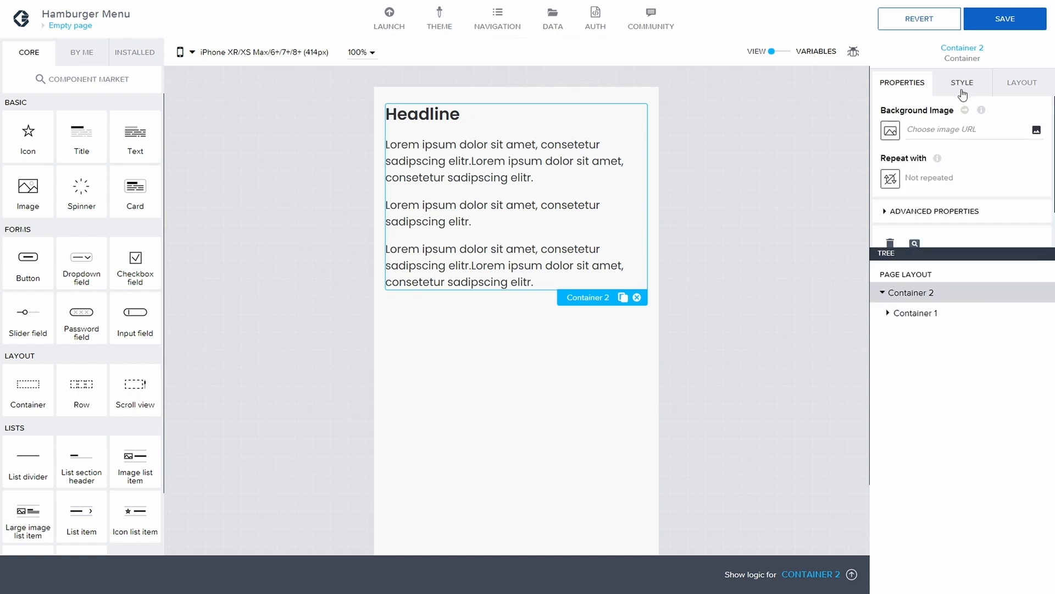
click(892, 213)
scroll(933, 198, down, 2)
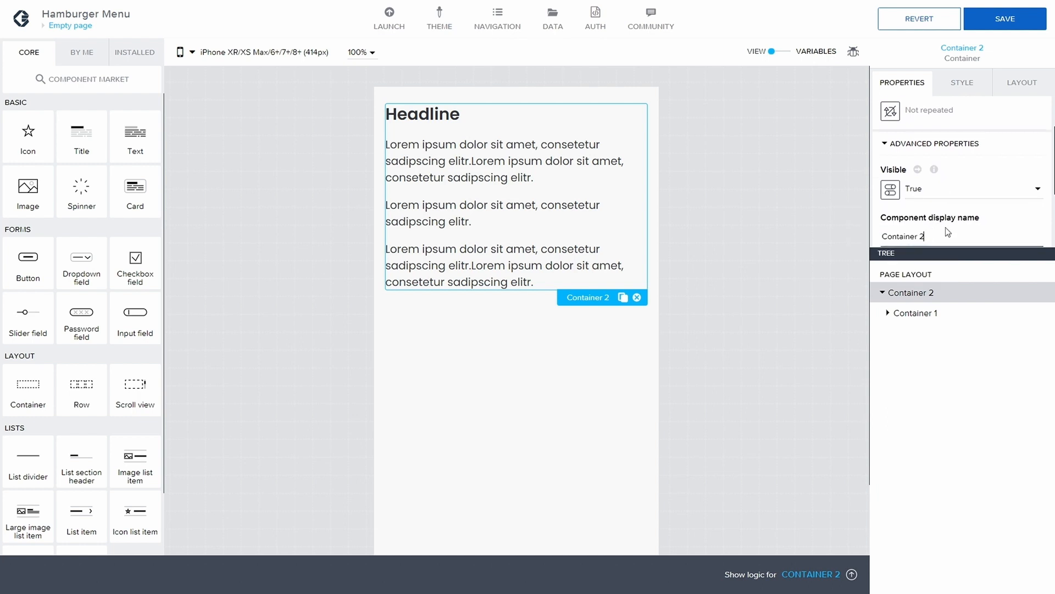
key(BackSpace)
key(BackSpace)
text(Front Pg)
key(BackSpace)
text(age)
Step: Rename the inner container holding the title and texts to "Container main page content"
click(915, 309)
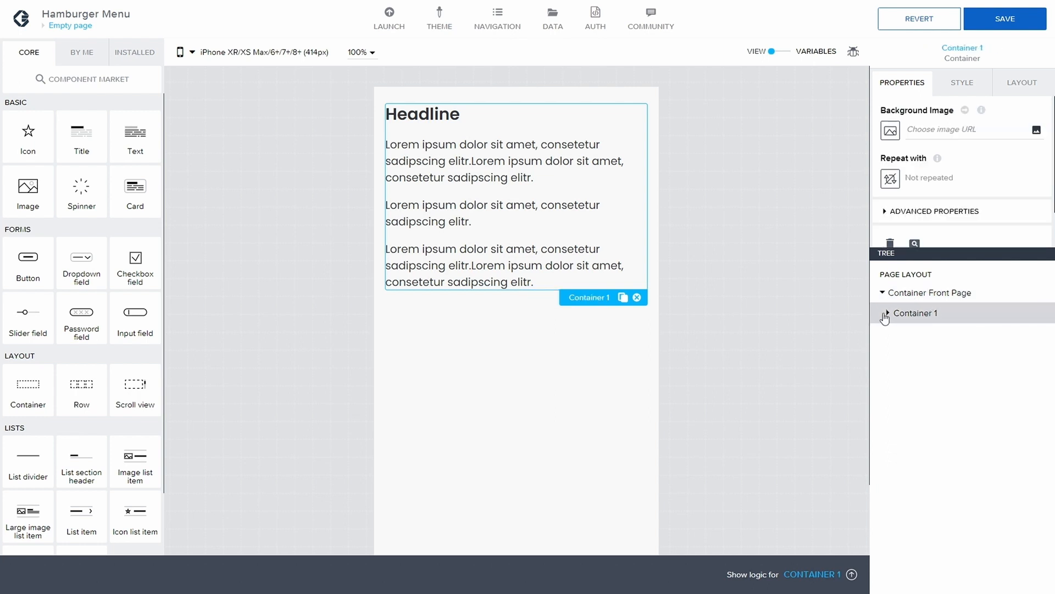
click(887, 313)
click(887, 313)
click(887, 312)
click(888, 213)
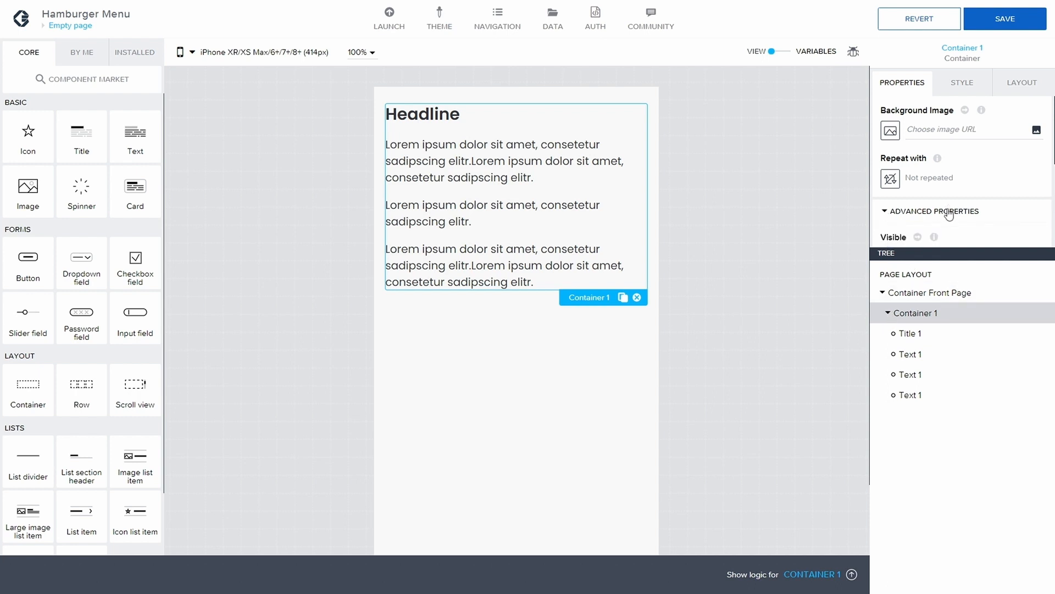
scroll(929, 220, down, 1)
click(961, 226)
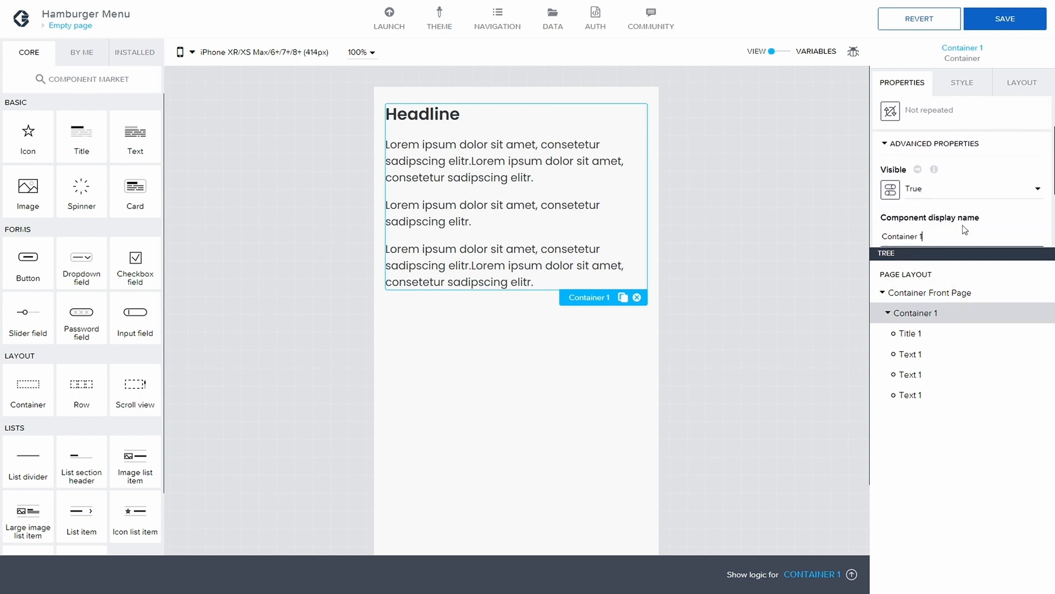
key(BackSpace)
text(main page content)
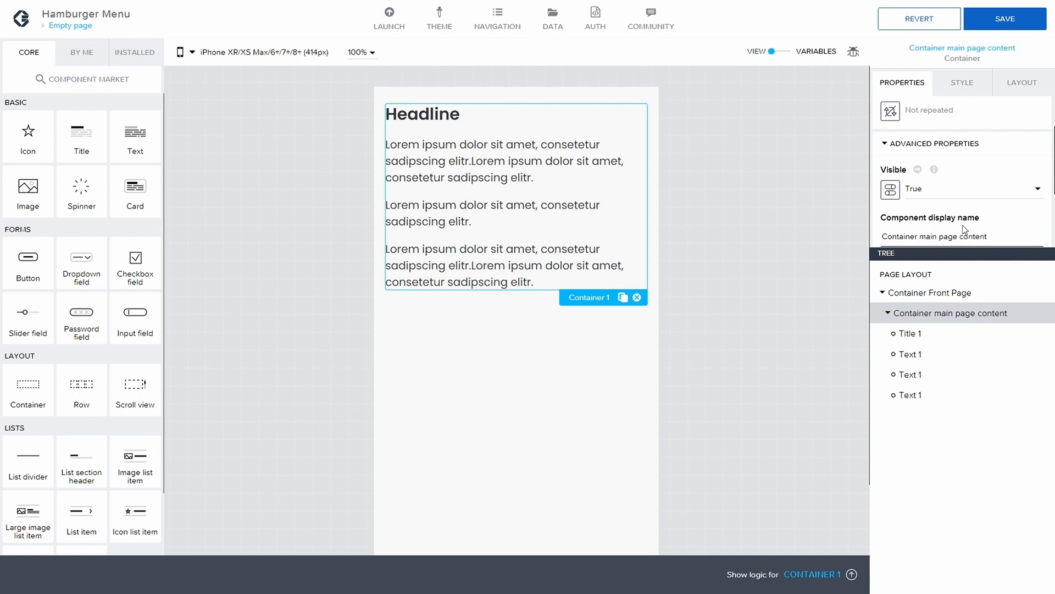
Step: Duplicate the second and third texts inside Container main page content and save the application
click(887, 314)
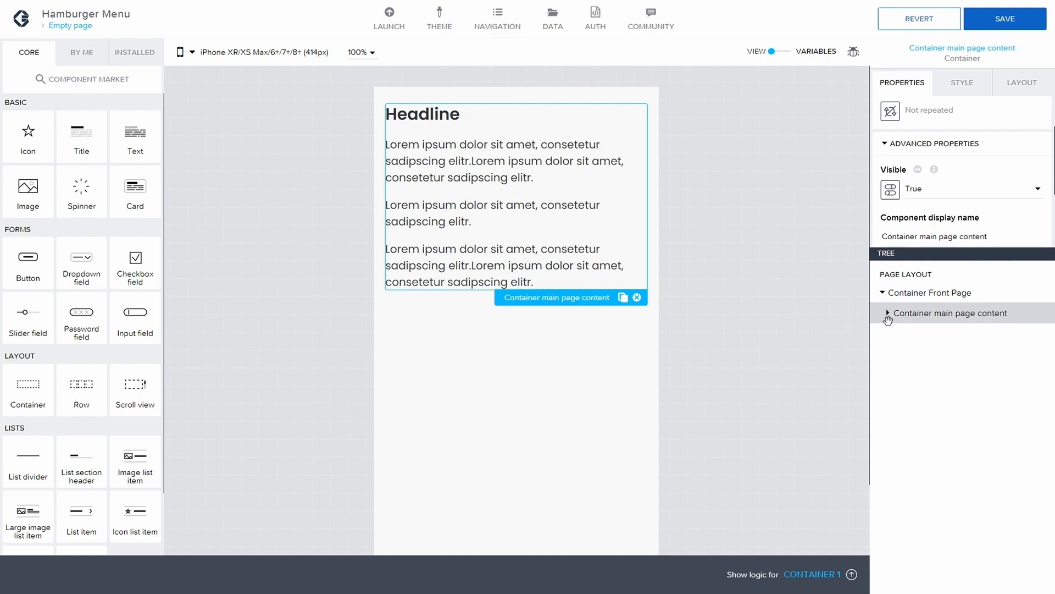
click(887, 312)
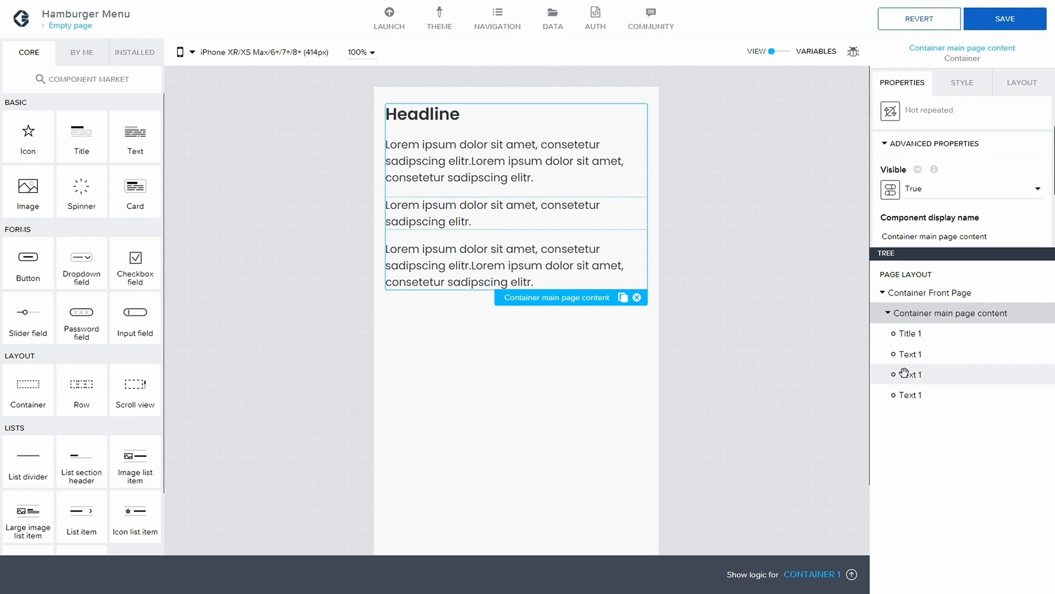
click(530, 226)
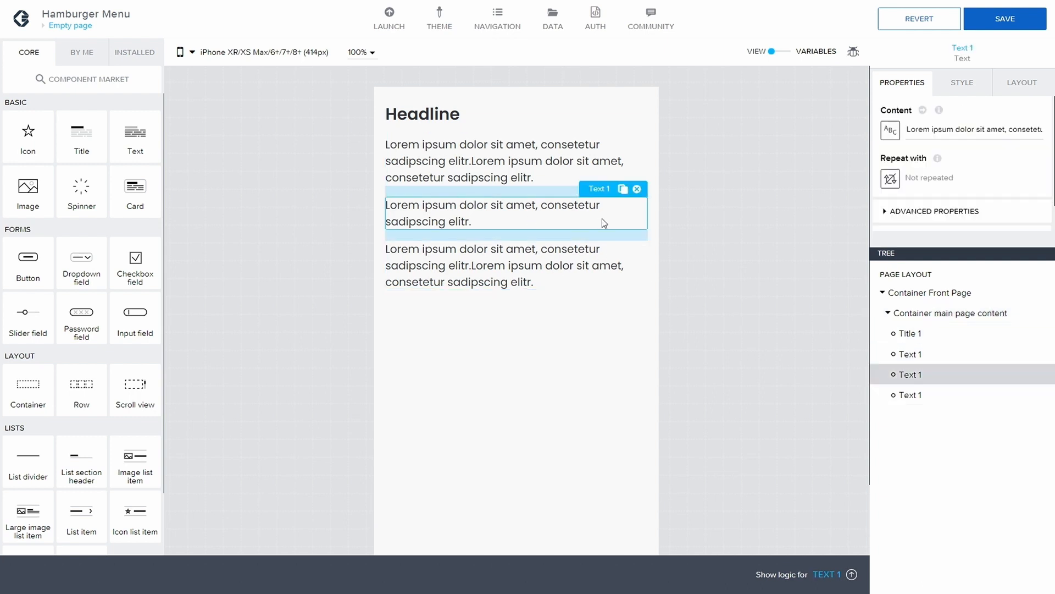
click(618, 187)
drag(520, 237, 510, 325)
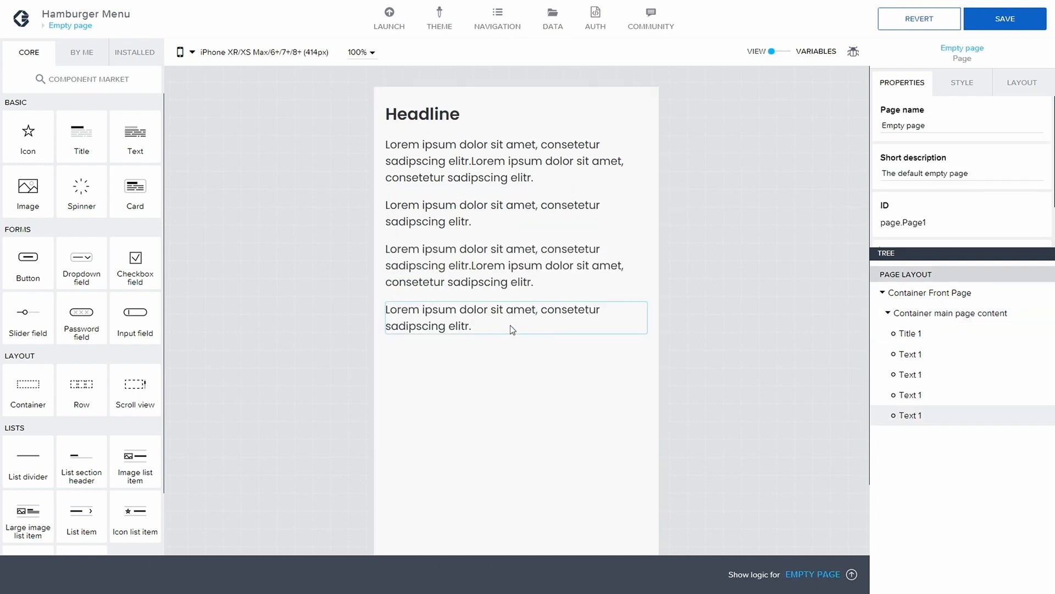
click(496, 255)
click(620, 231)
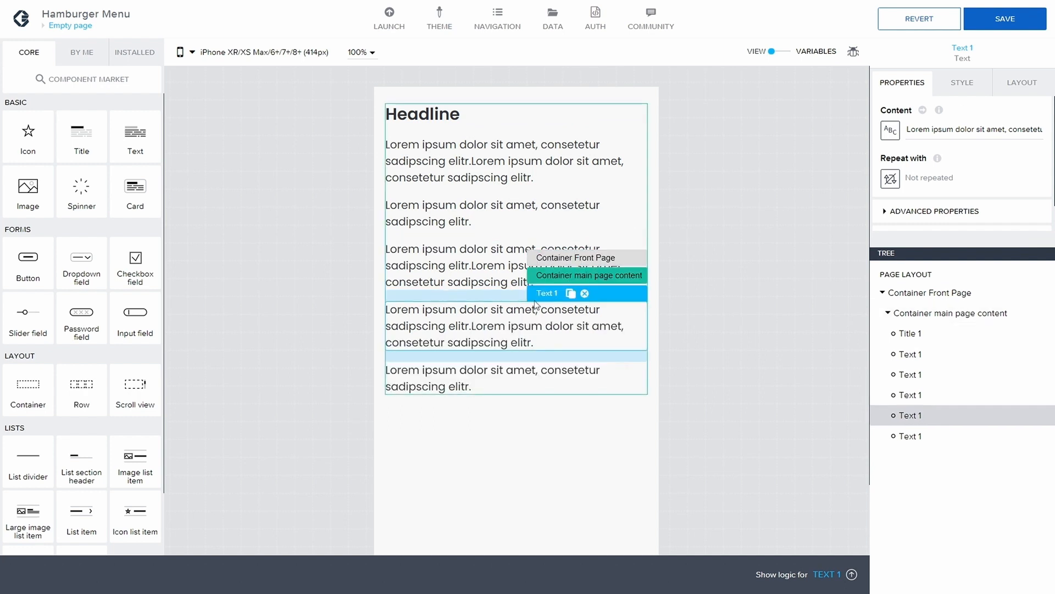
click(710, 257)
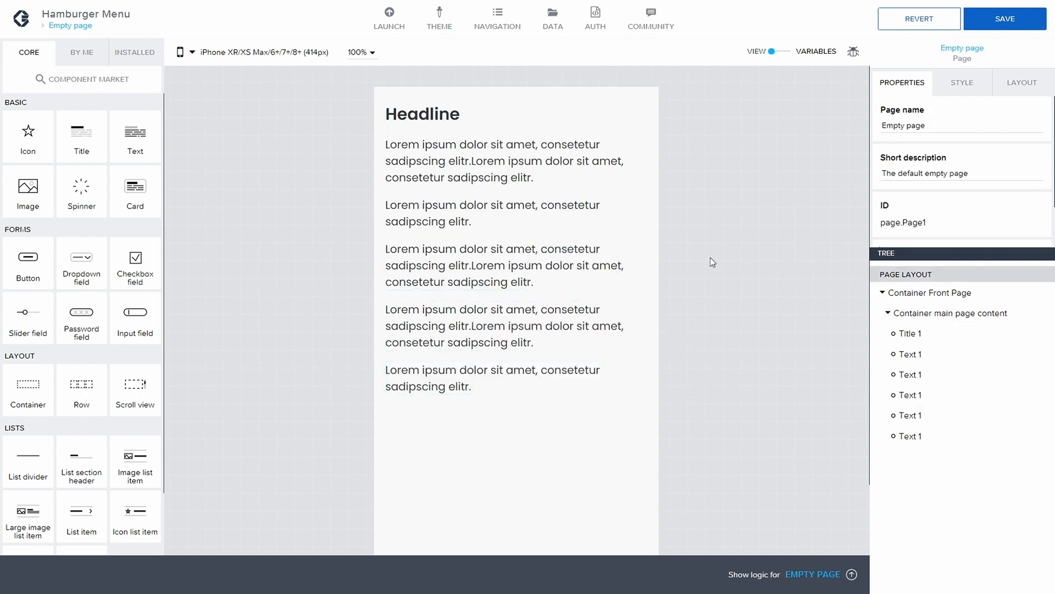
click(1005, 19)
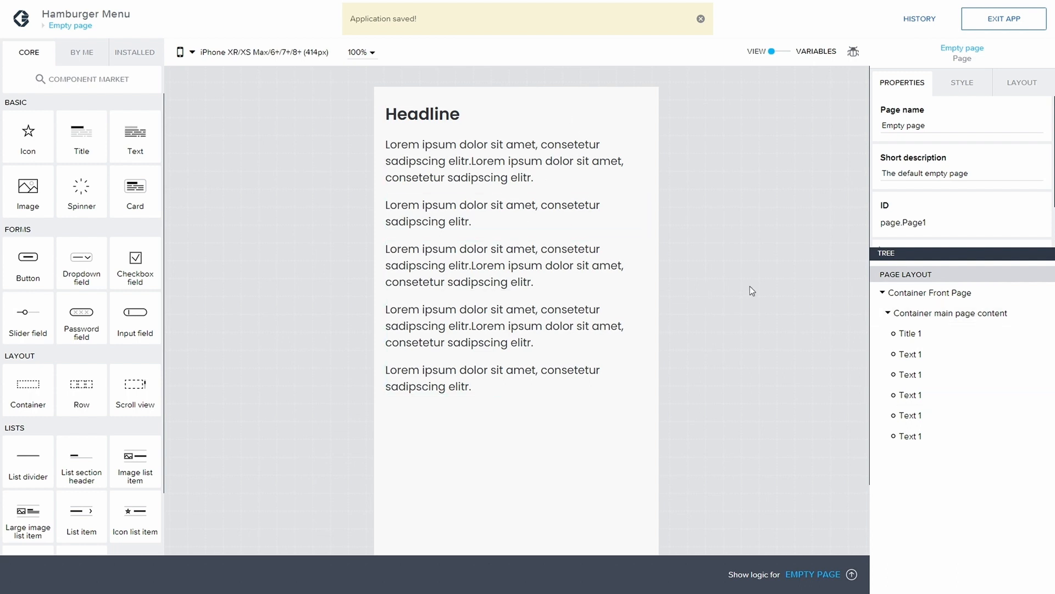
Step: Add a new container inside Container Front Page, above Container main page content
click(887, 313)
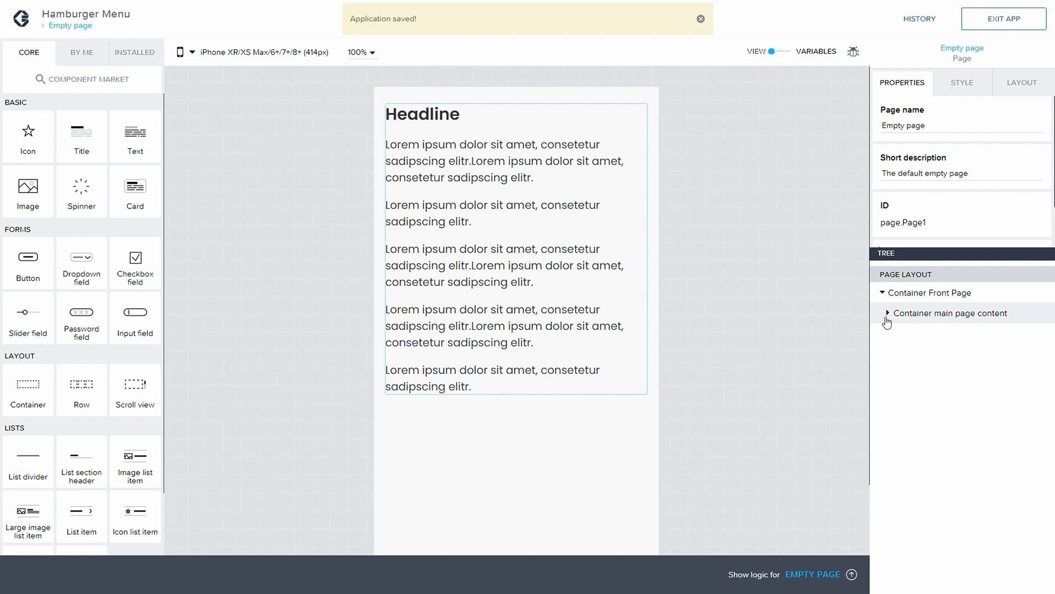
click(886, 318)
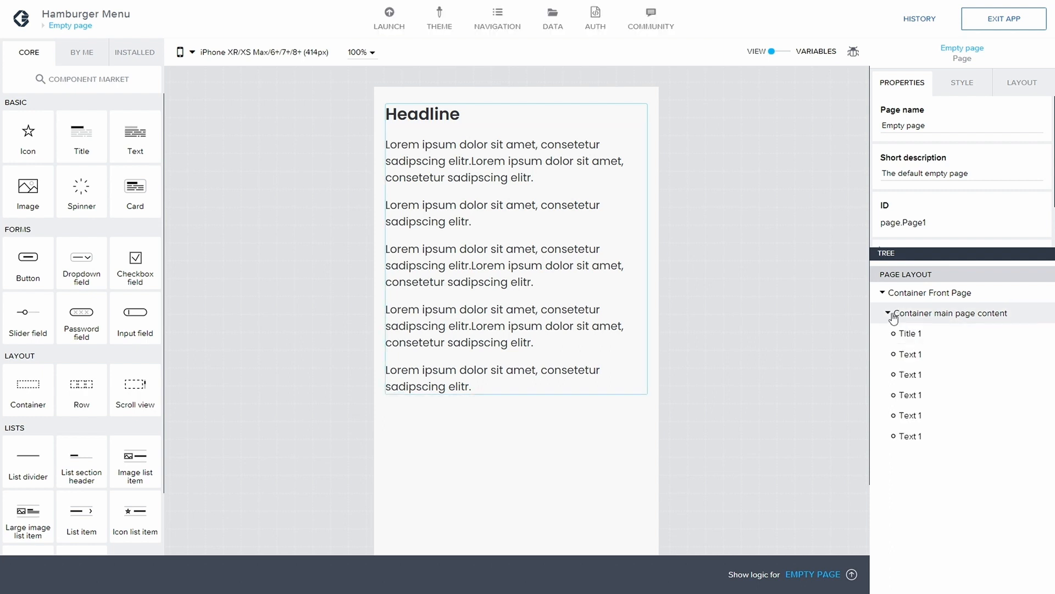
click(888, 314)
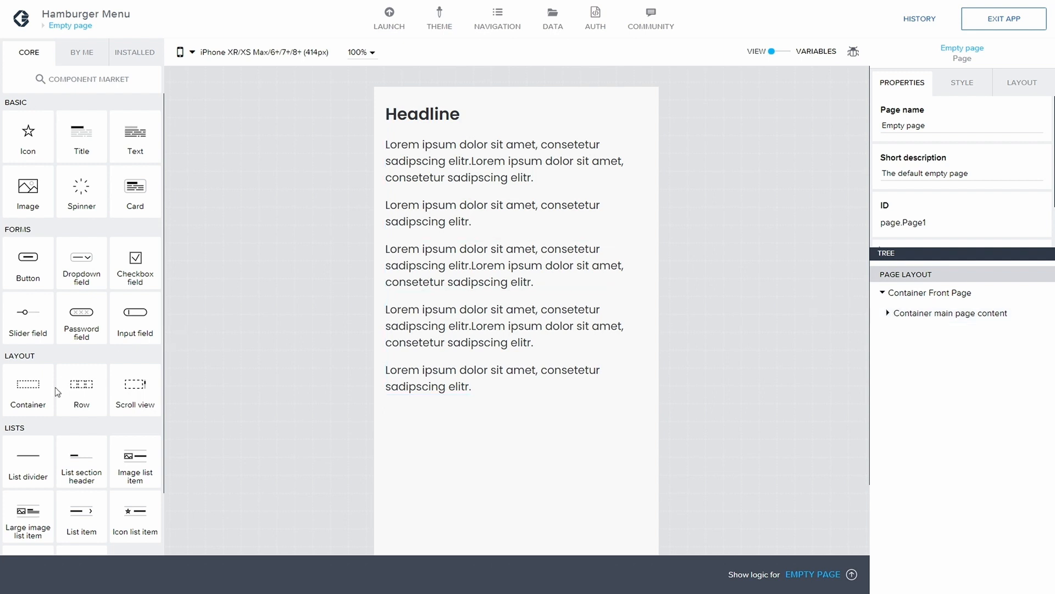
drag(55, 387, 937, 312)
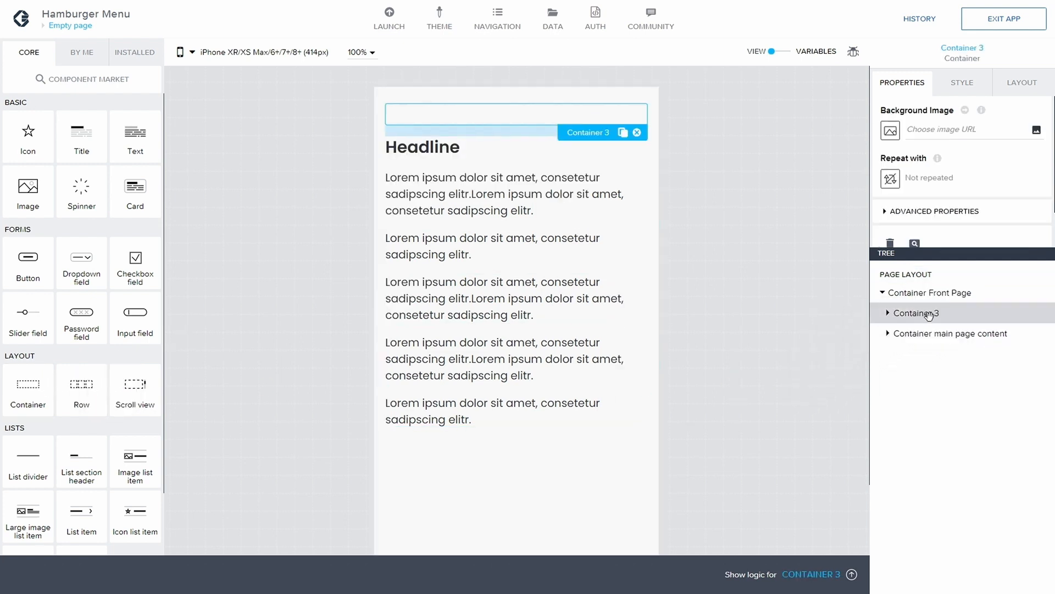
Step: Change the new container's display name to "Container Navigation"
click(887, 214)
scroll(923, 214, down, 3)
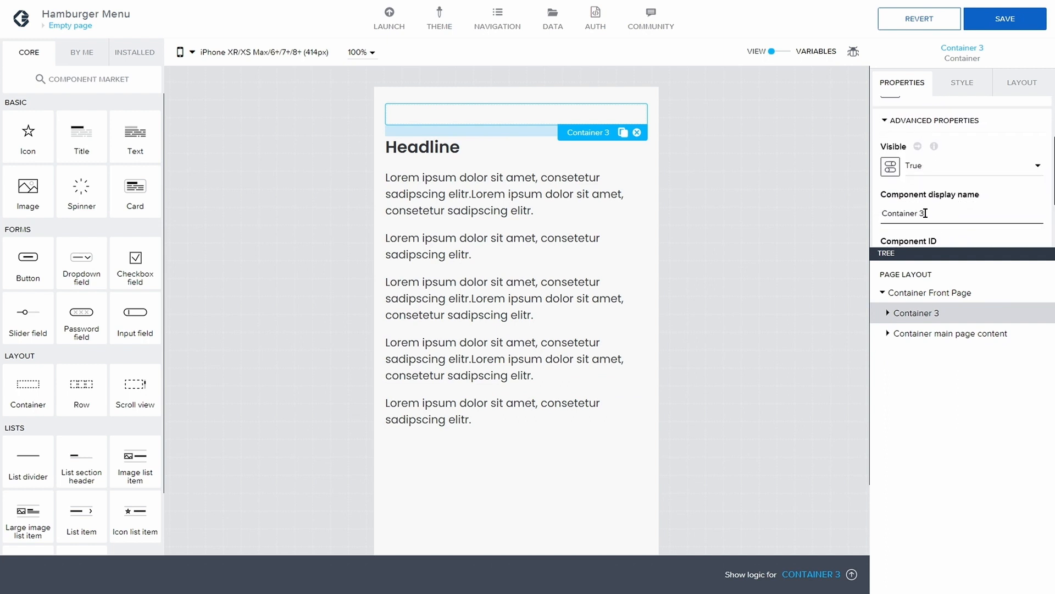
click(926, 213)
key(BackSpace)
key(BackSpace)
text(Navigation)
Step: Move the title into Container Navigation and add an icon component above it in the same container
click(909, 333)
drag(923, 352, 943, 314)
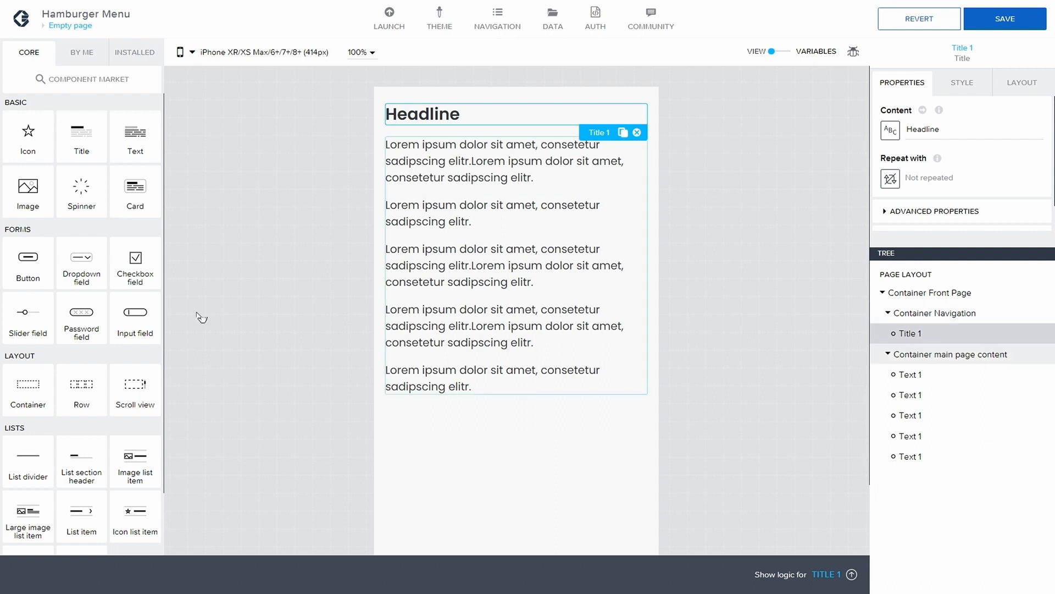
drag(28, 149, 135, 174)
drag(834, 326, 915, 330)
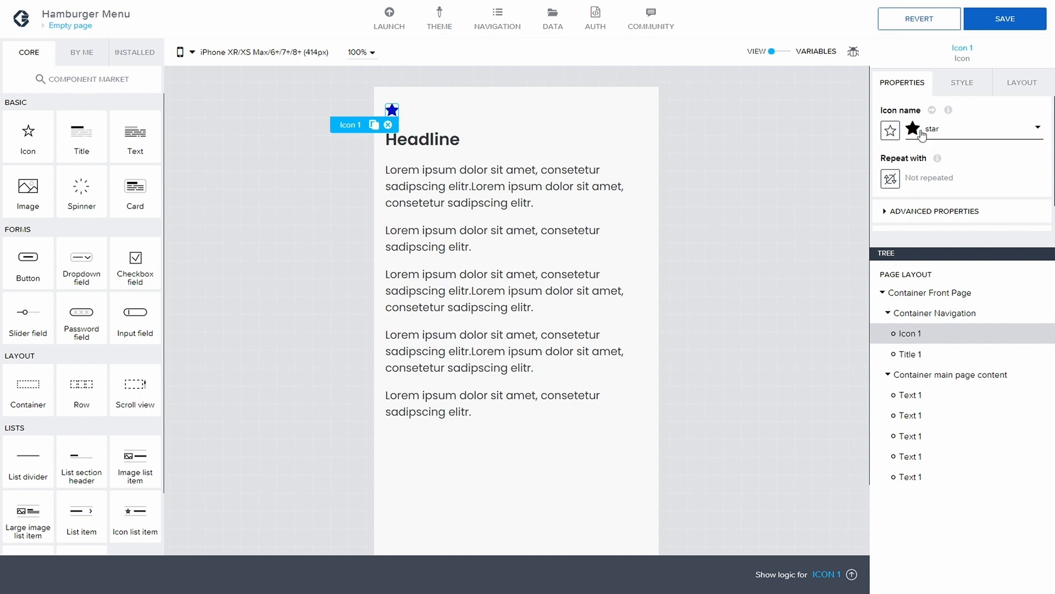
Step: Change the icon component's symbol to "bars" and save the application
click(920, 131)
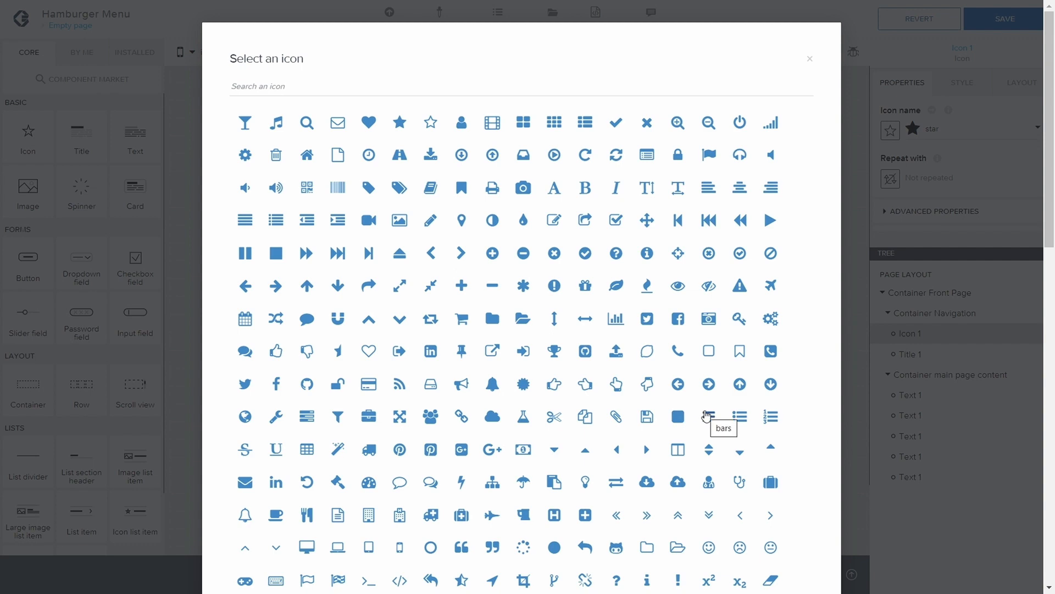
click(708, 416)
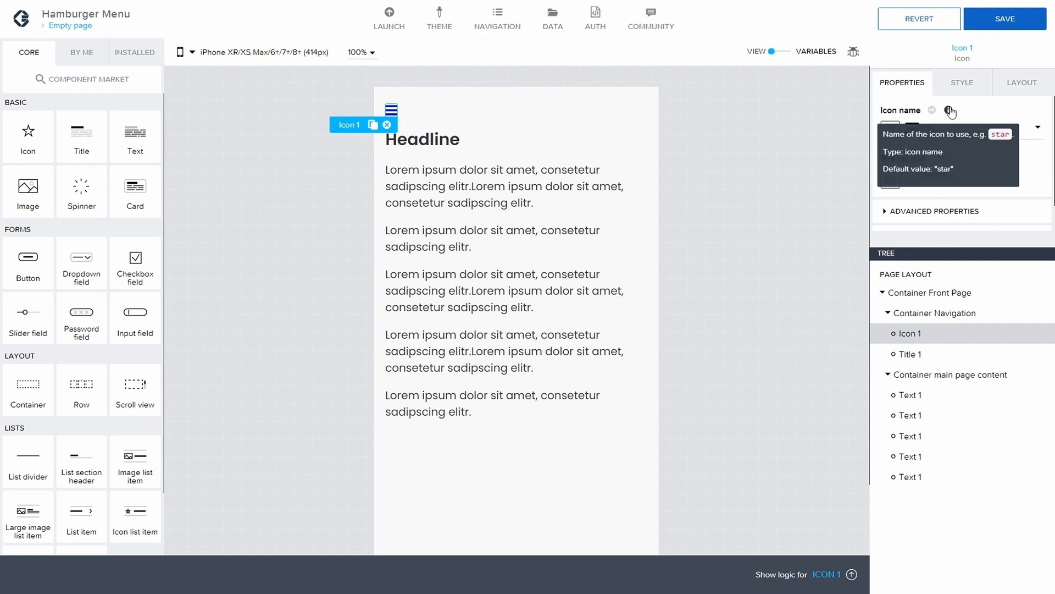
click(1005, 18)
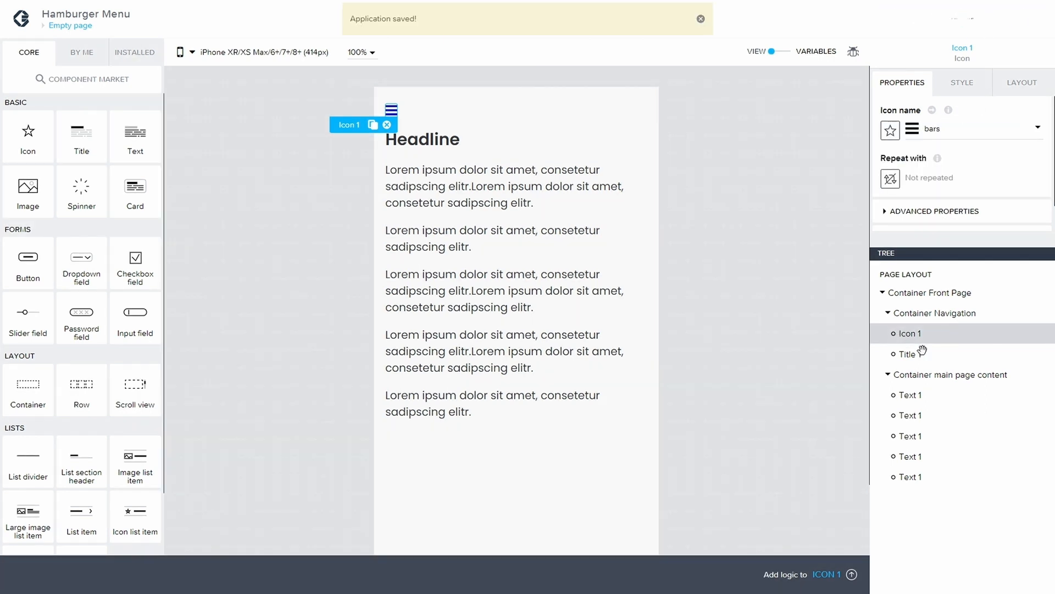
Step: Set Container Navigation's layout to Horizontal with its components aligned vertically to the middle, and save the application
click(934, 313)
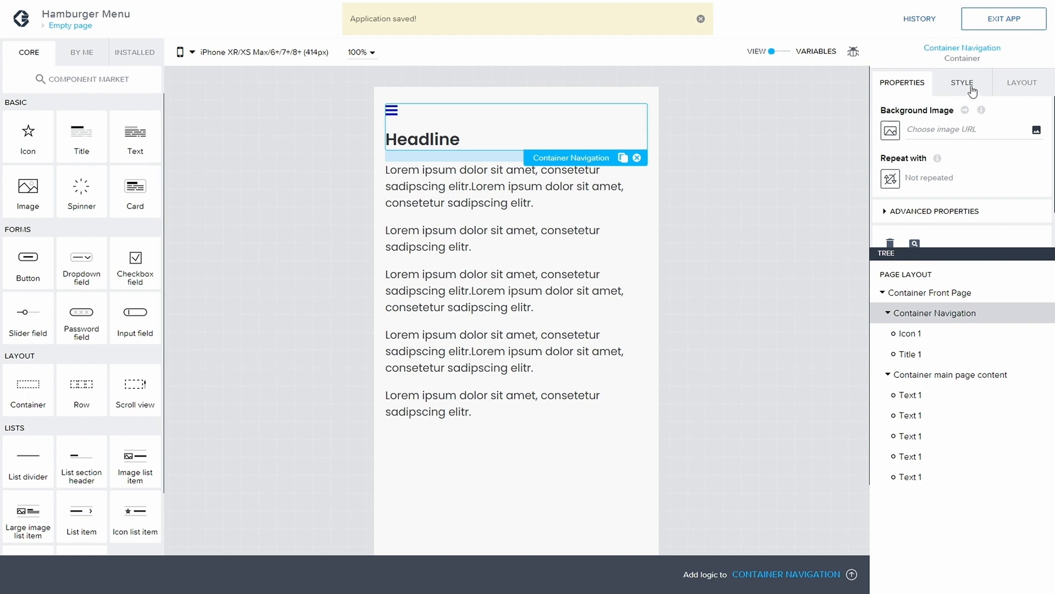
click(1021, 82)
scroll(918, 184, down, 1)
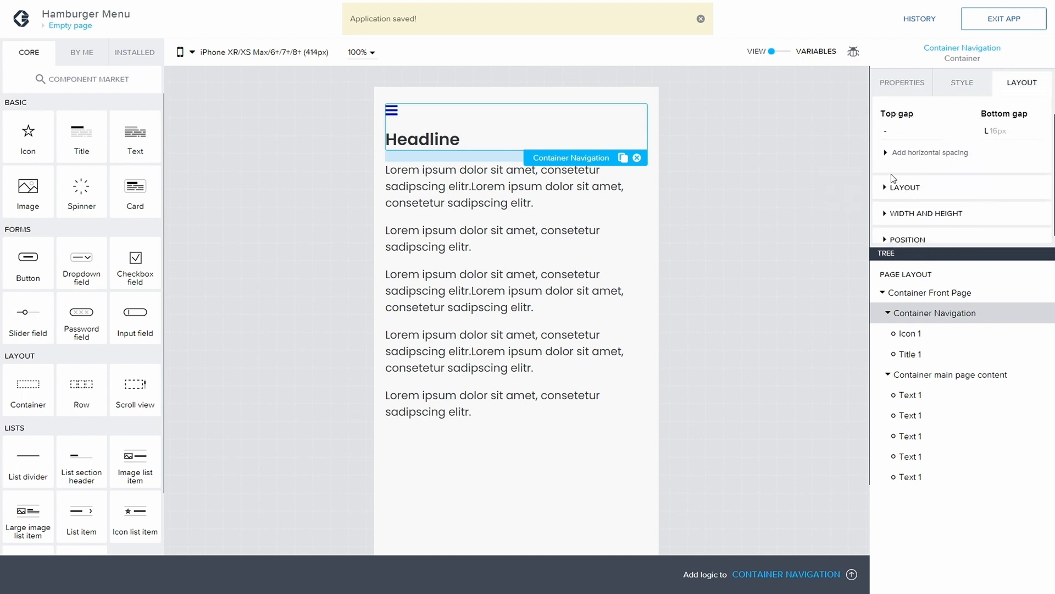
click(893, 188)
scroll(907, 181, down, 2)
click(925, 177)
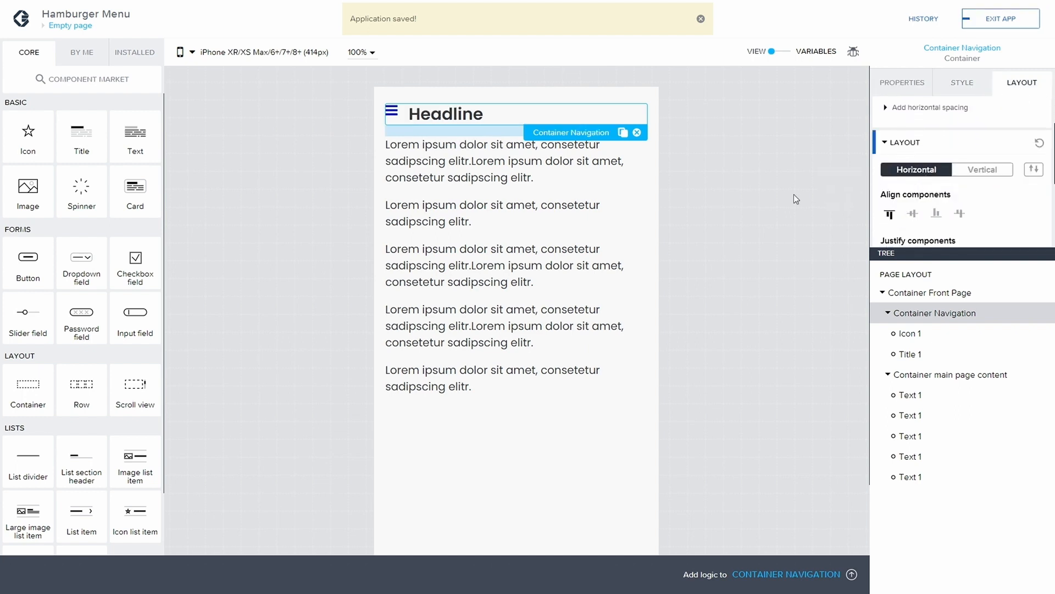
click(913, 214)
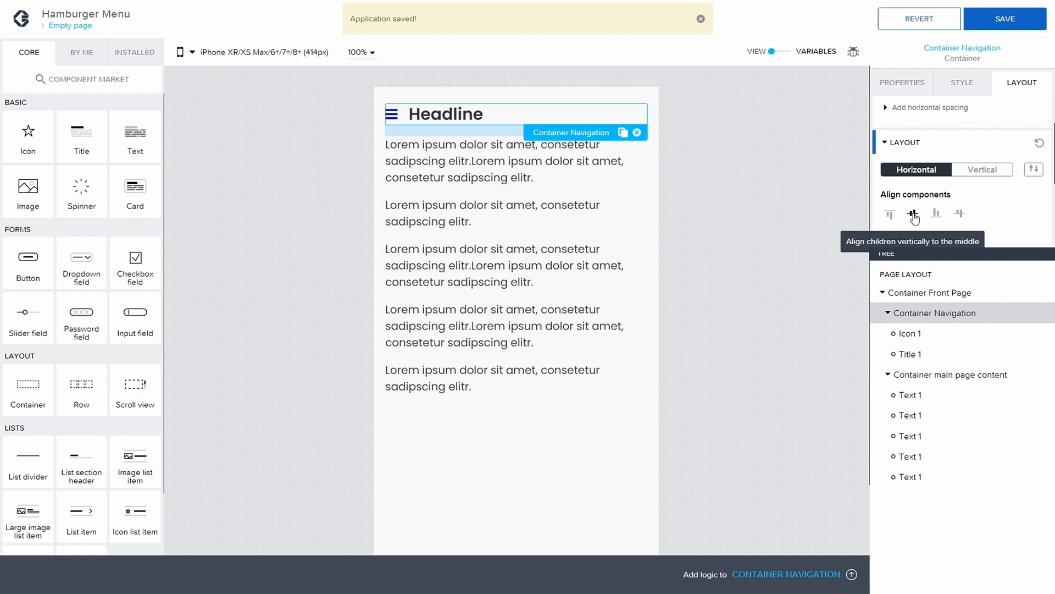
click(1021, 29)
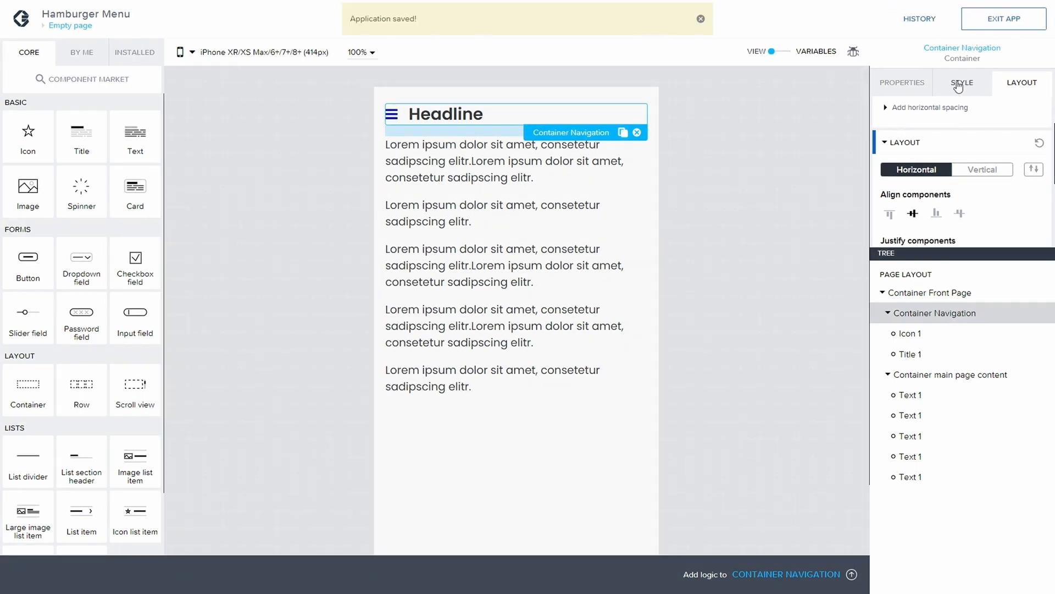
Step: Create a new style class named "Black" for the bars icon, based on Primary icon
click(958, 86)
scroll(952, 158, down, 1)
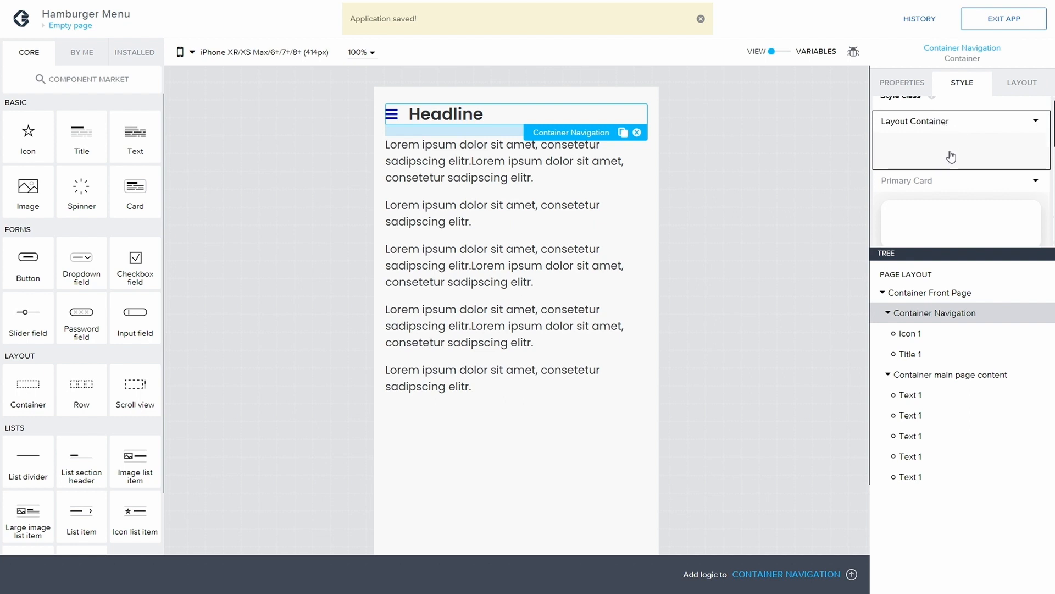
scroll(947, 212, up, 1)
scroll(944, 220, down, 1)
click(927, 333)
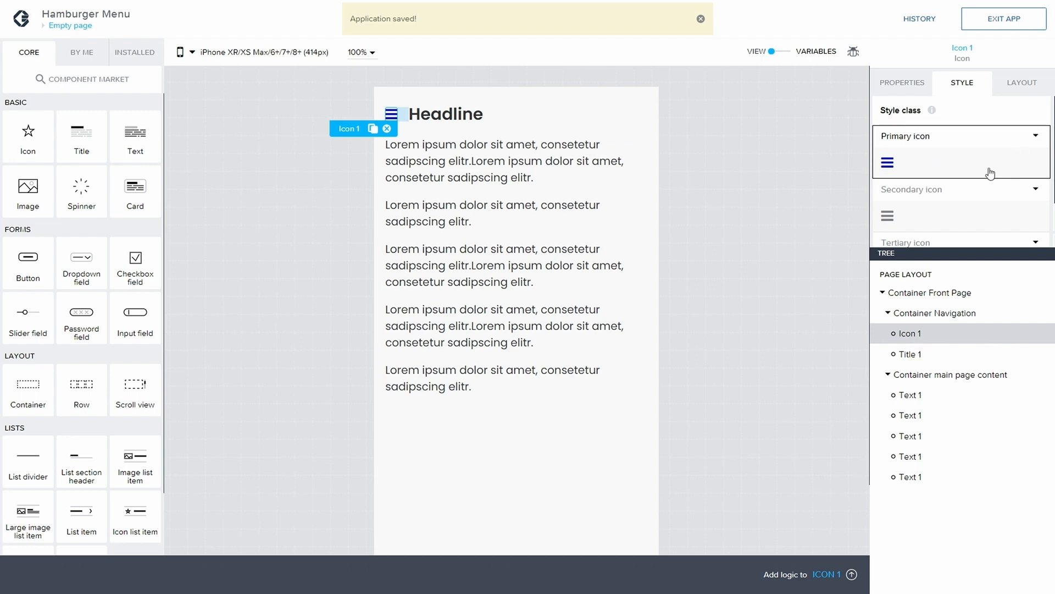
scroll(993, 177, down, 2)
scroll(995, 178, up, 2)
click(1035, 135)
click(924, 179)
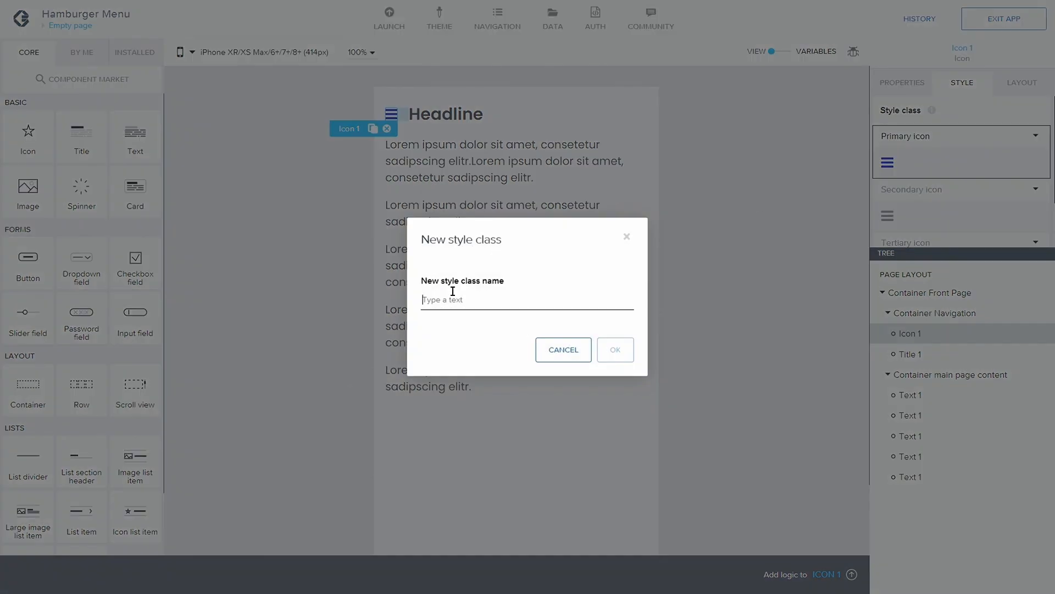
text(Black)
click(625, 351)
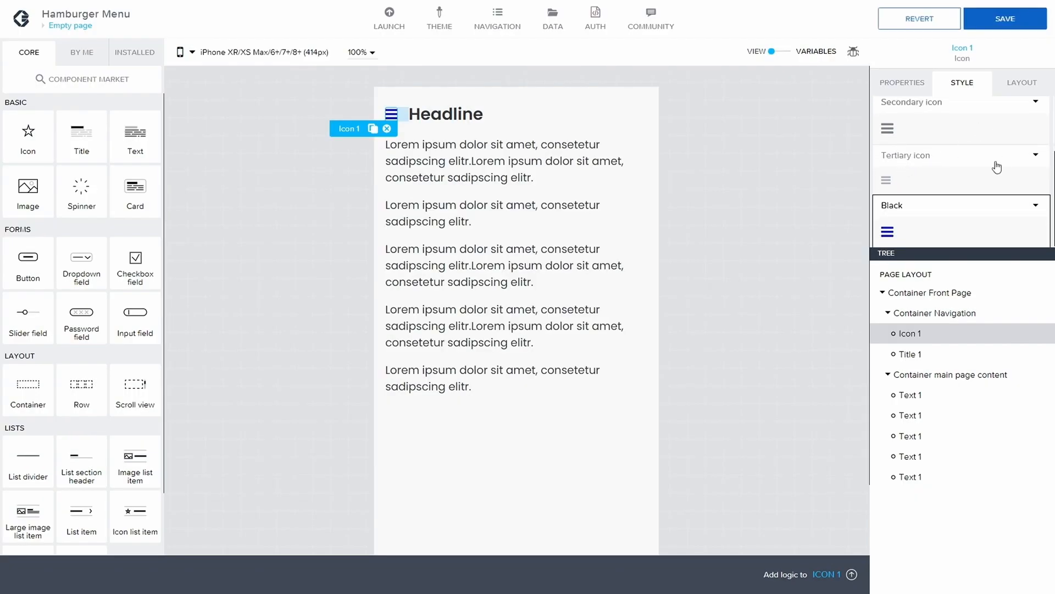
Step: Set the color of the icon's Black style to Neutral high contrast and save the application
click(1021, 209)
click(989, 224)
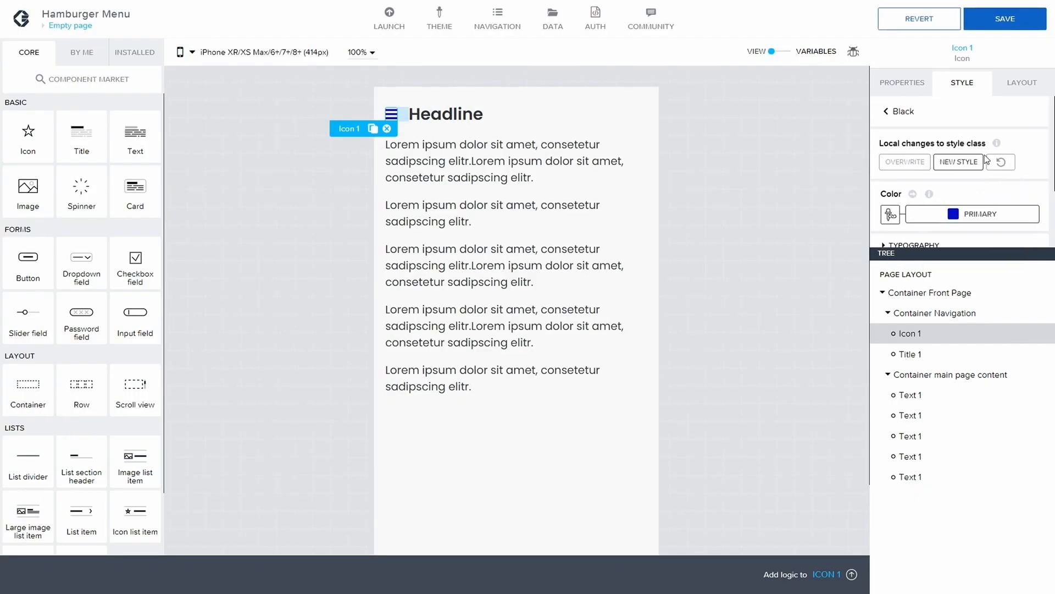
click(975, 213)
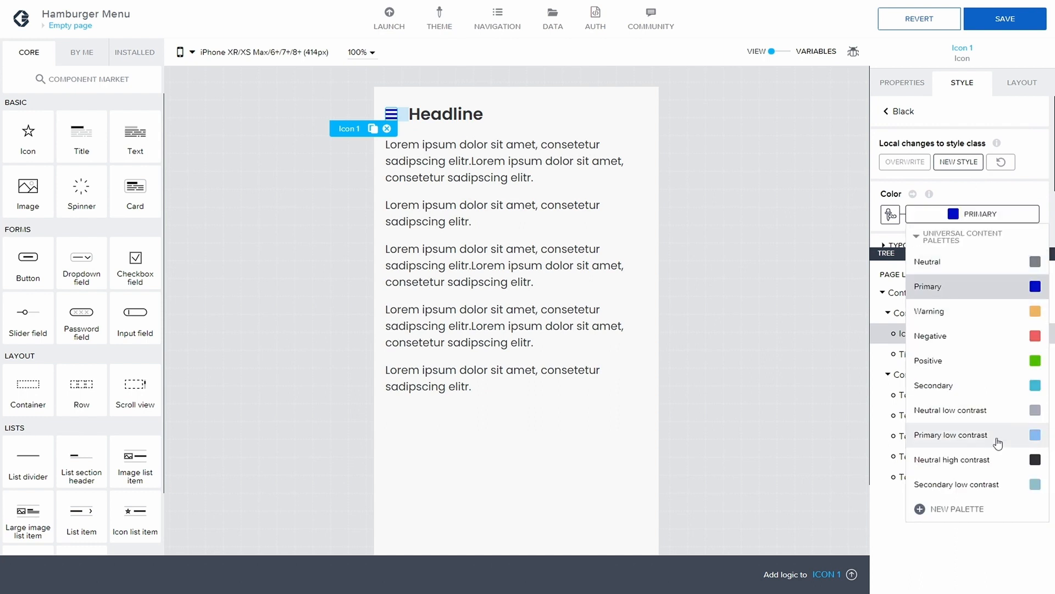
click(989, 457)
click(1006, 25)
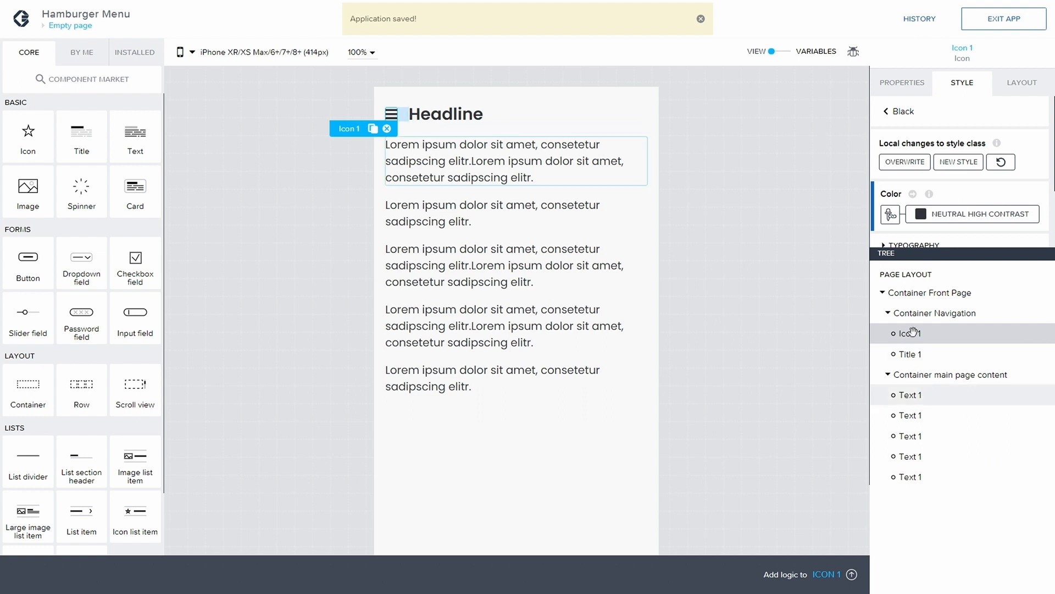
scroll(951, 193, down, 1)
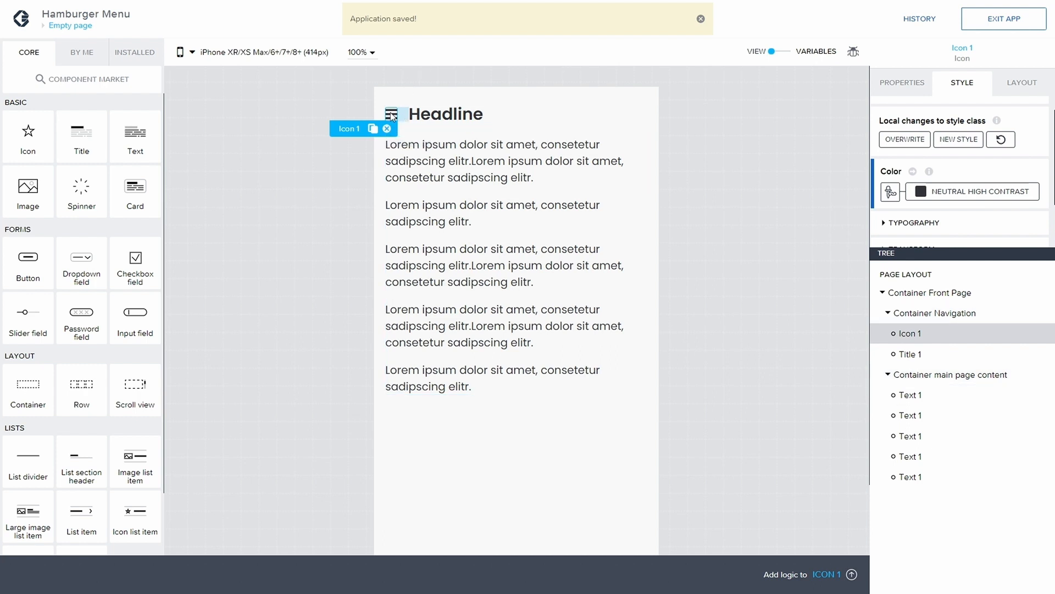
click(417, 169)
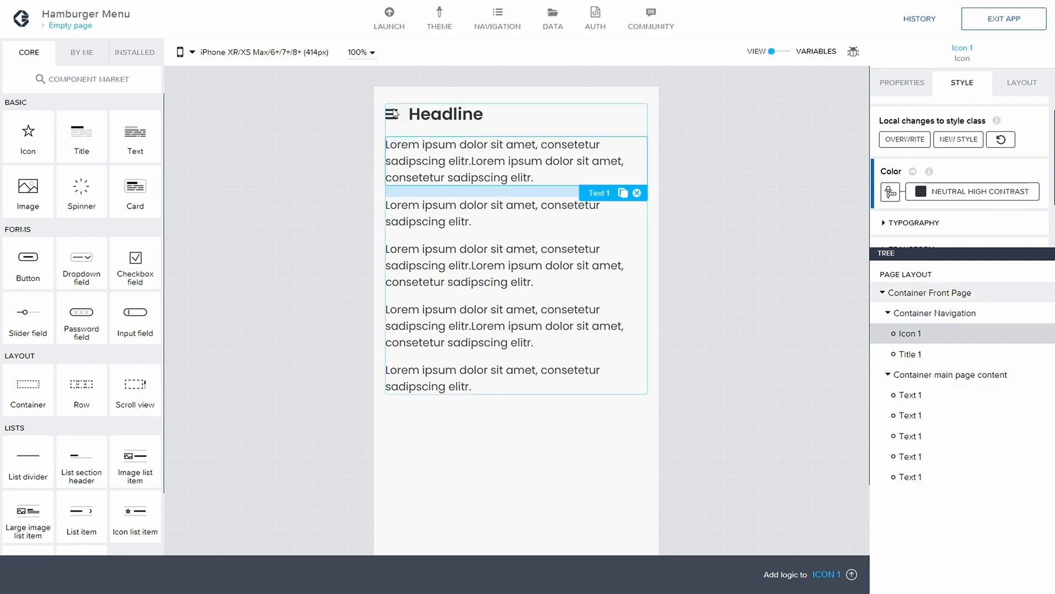
click(393, 114)
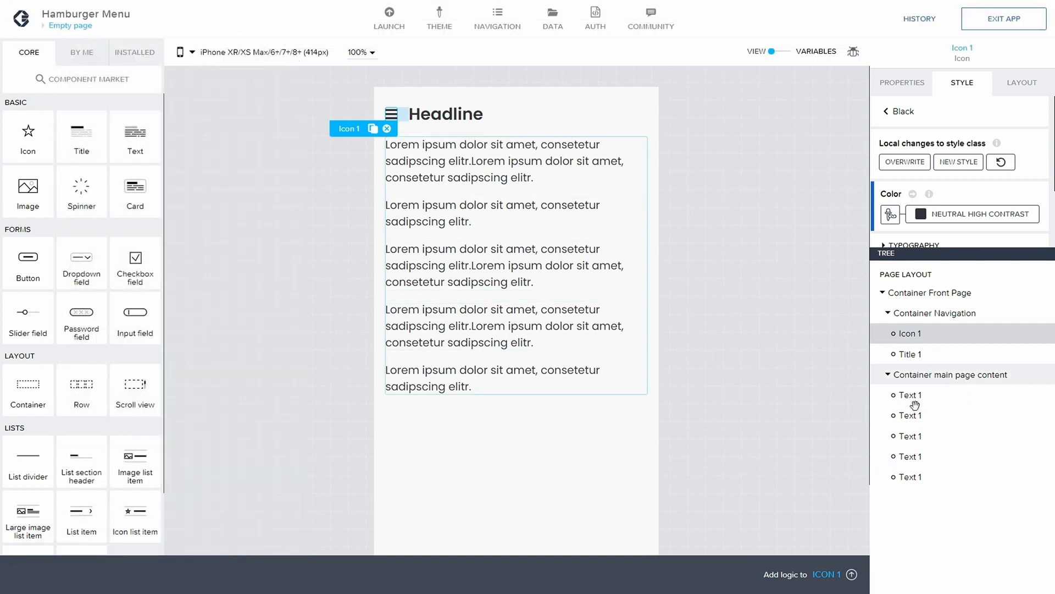
Step: Collapse Container Navigation and Container main page content in the component tree, keeping Container Front Page expanded
click(888, 314)
click(888, 333)
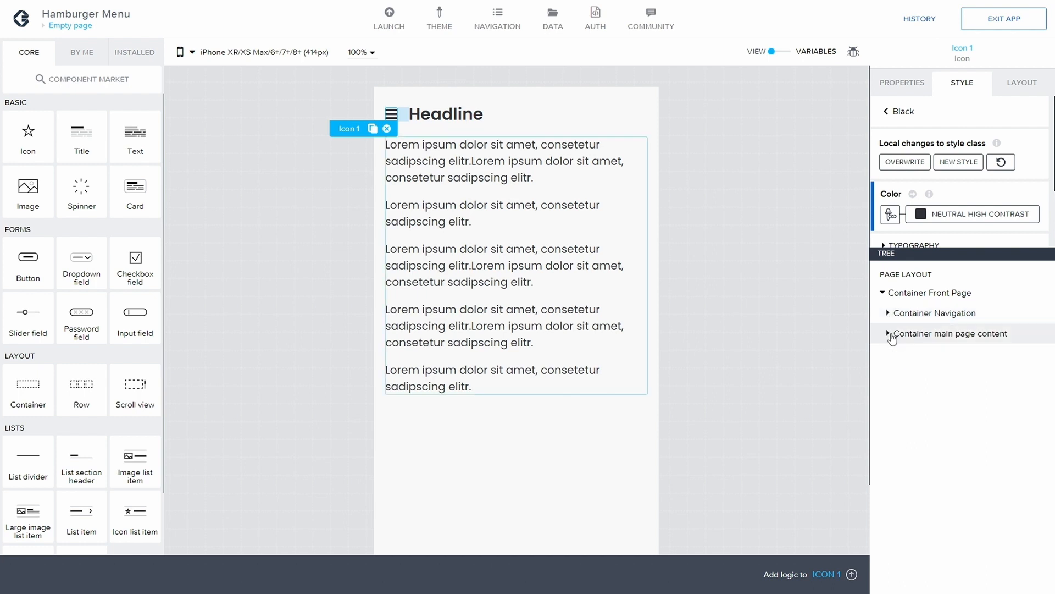
click(883, 295)
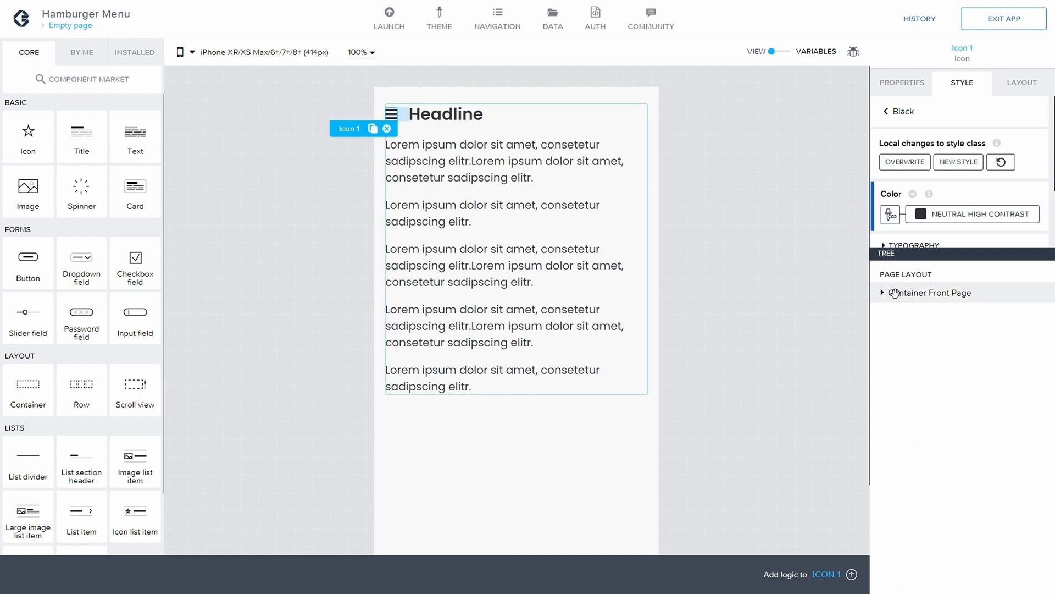
click(883, 297)
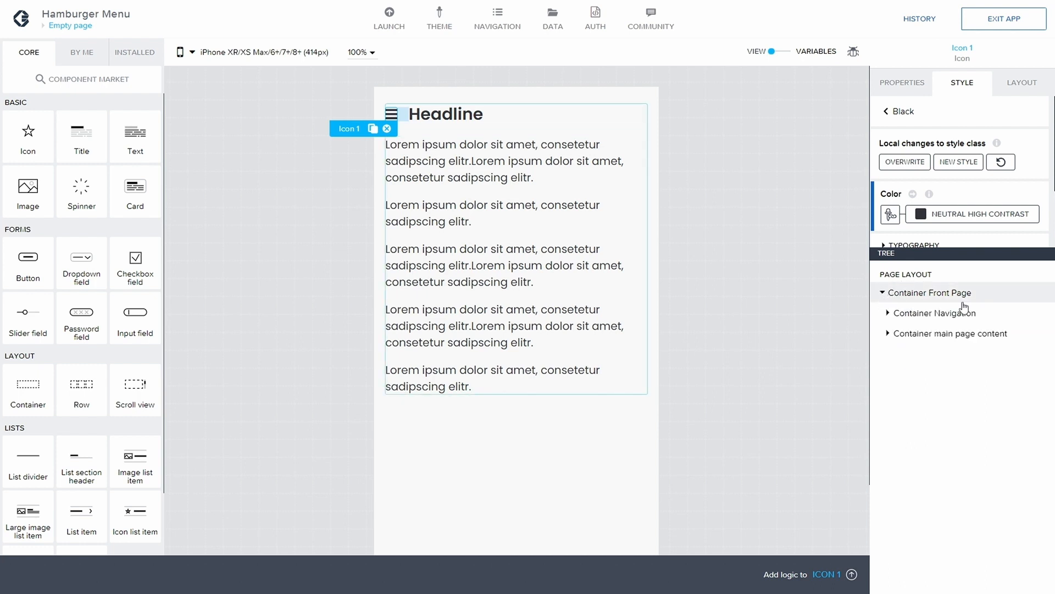
Step: Clear all of the page layout's padding to 0px and save the application
click(882, 294)
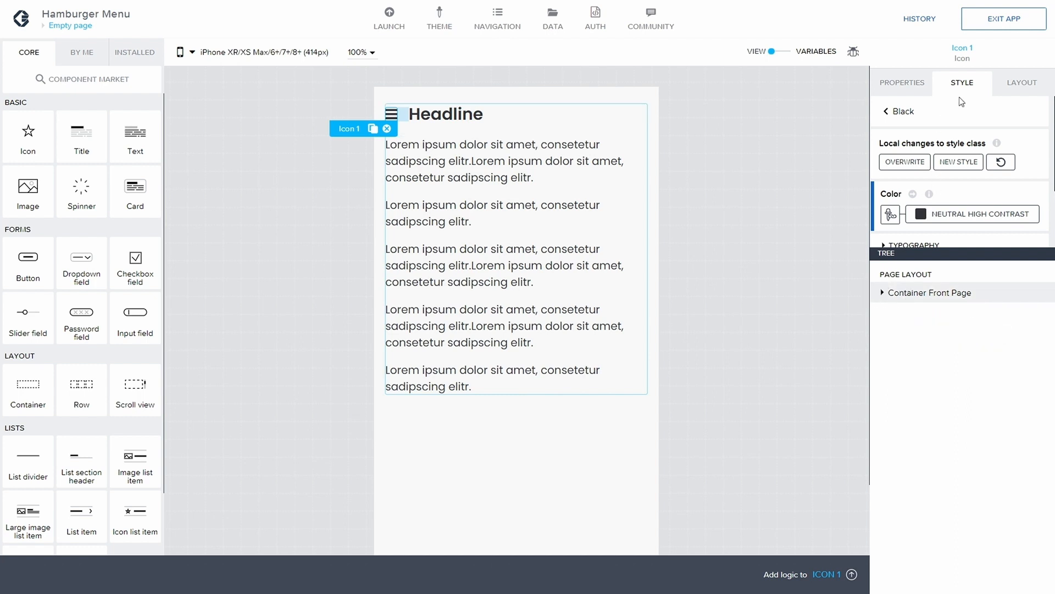
click(919, 274)
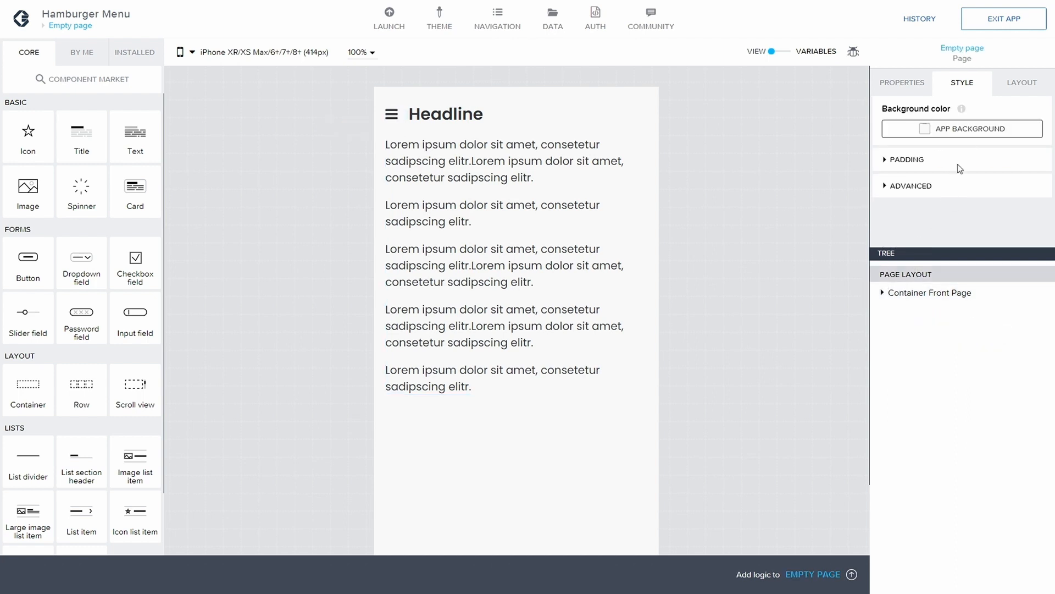
click(1022, 91)
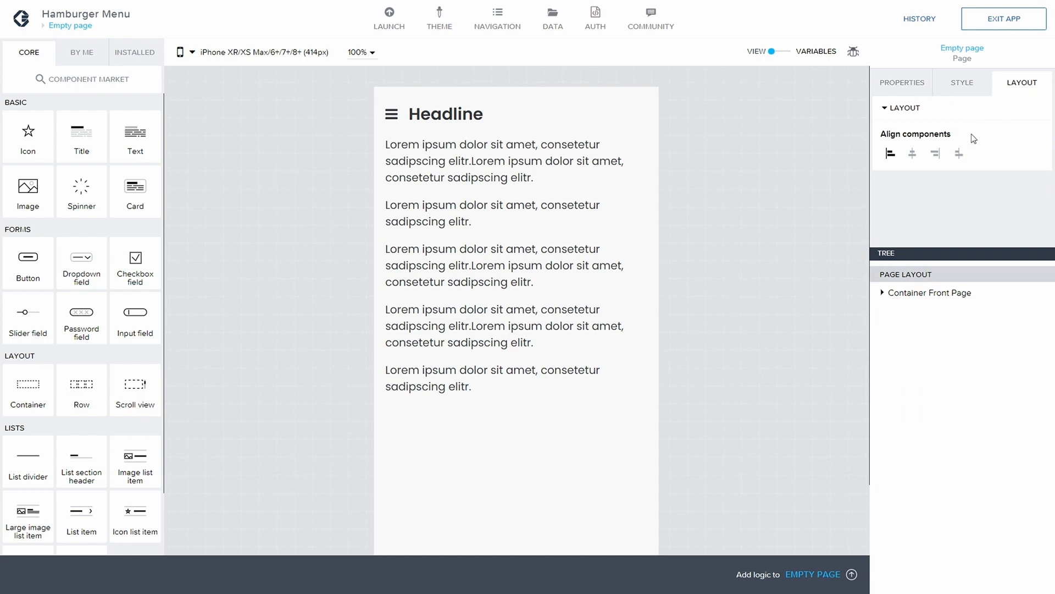
click(886, 108)
click(962, 84)
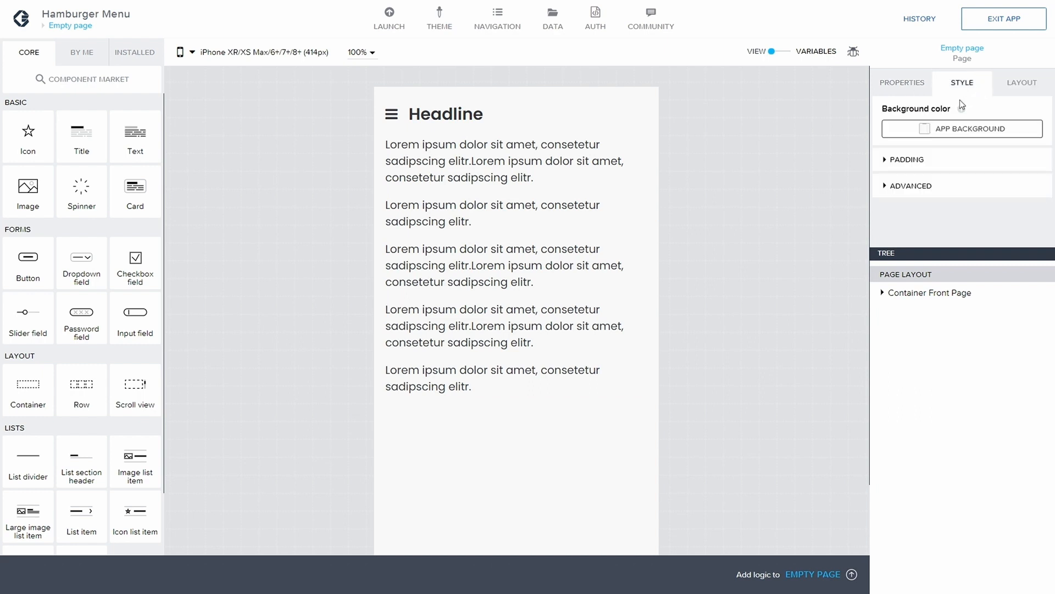
click(901, 162)
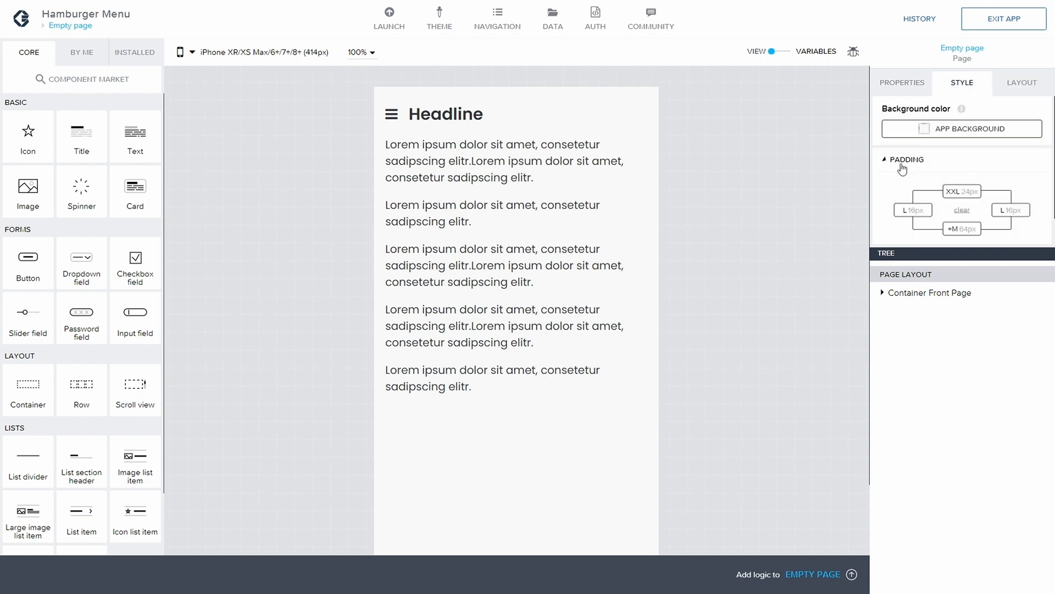
click(962, 211)
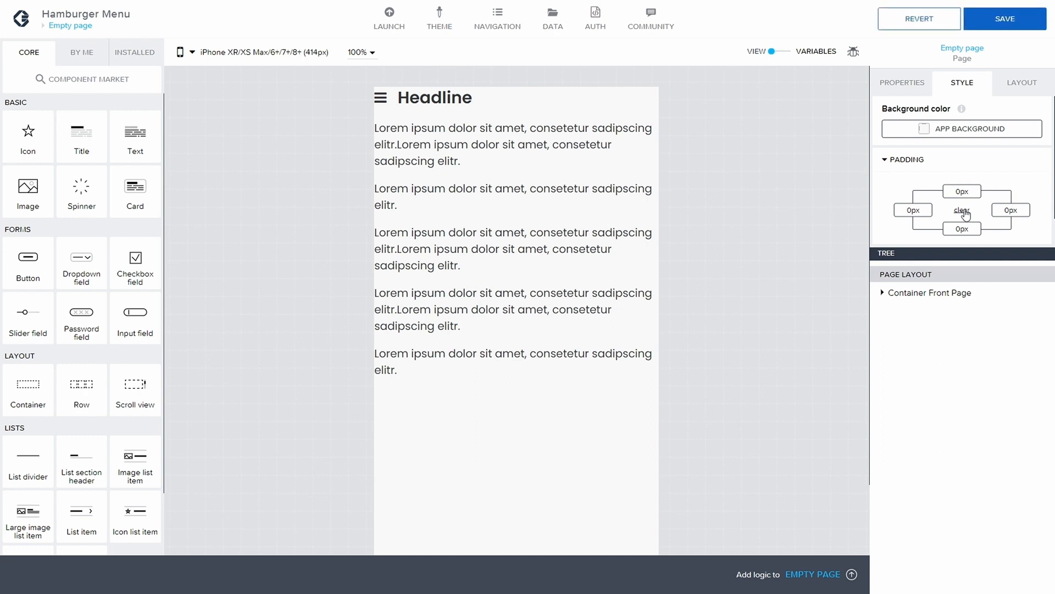
click(1017, 21)
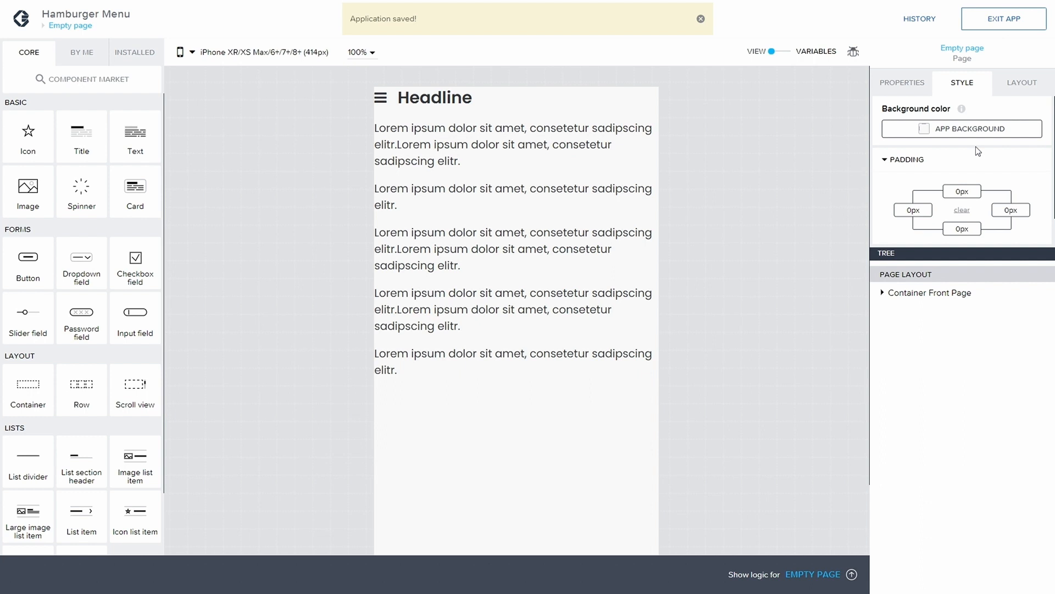
Step: Set the page layout's top padding to the theme's page layout spacing +S (40px)
click(961, 192)
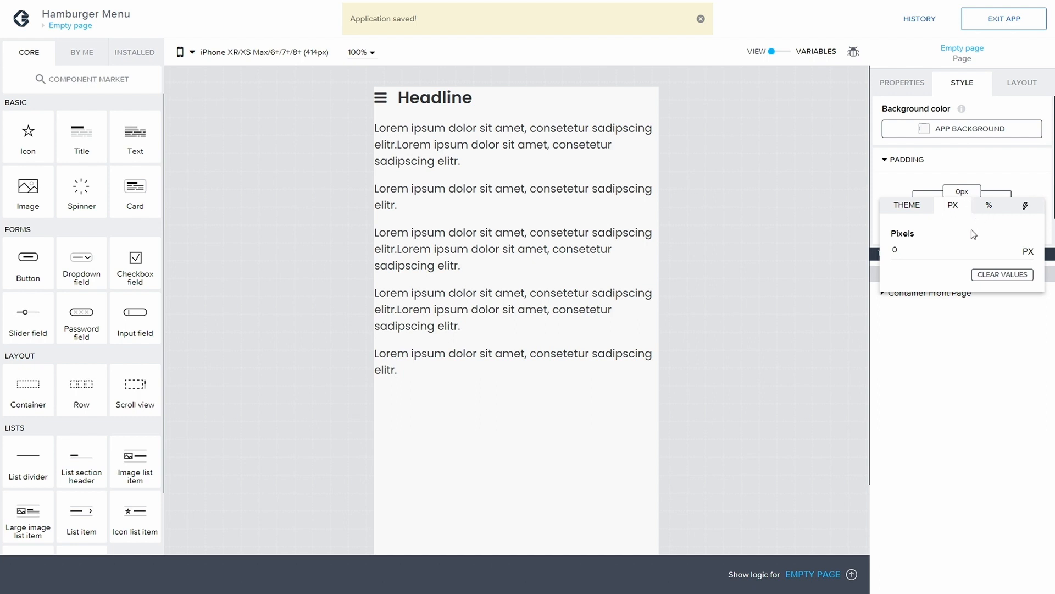
click(912, 205)
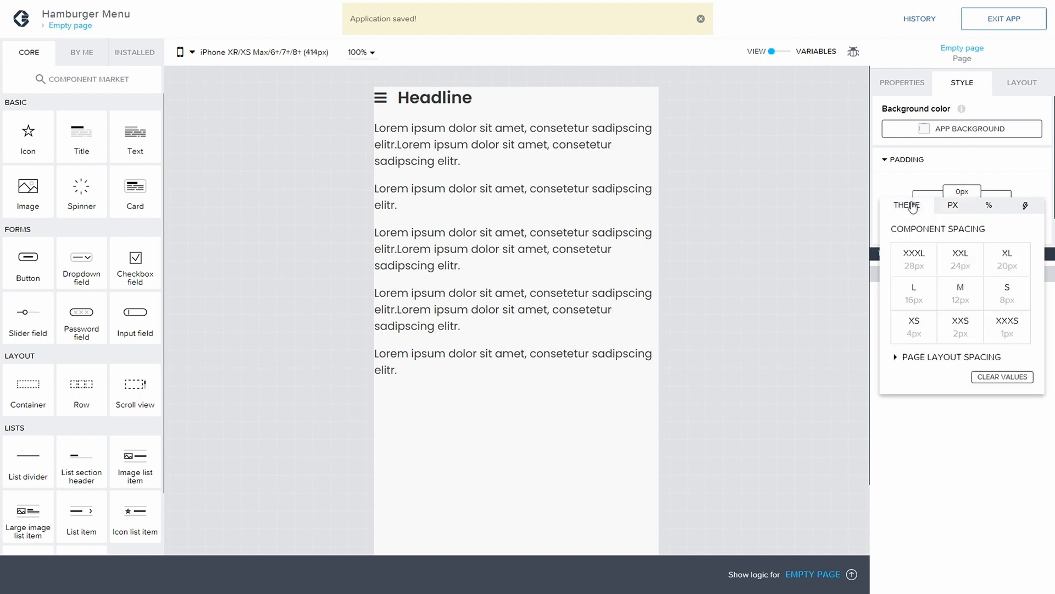
click(955, 354)
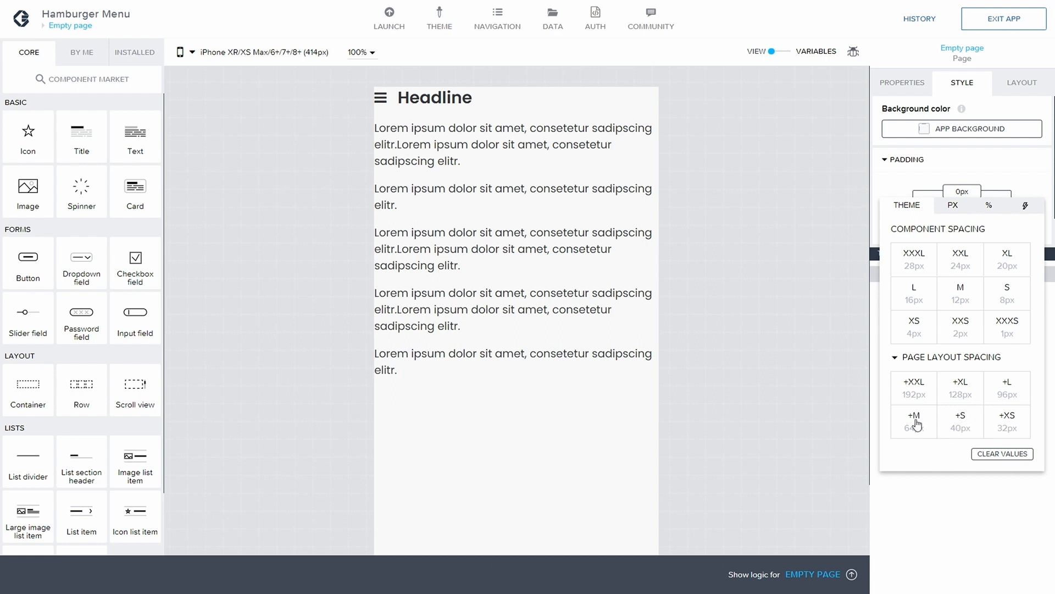
click(962, 424)
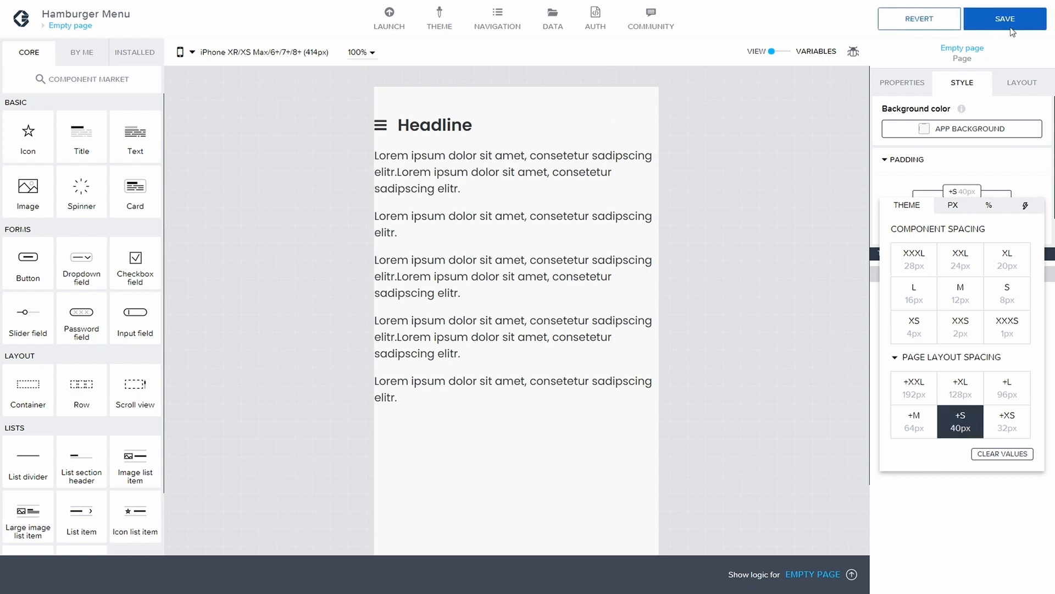
click(1025, 159)
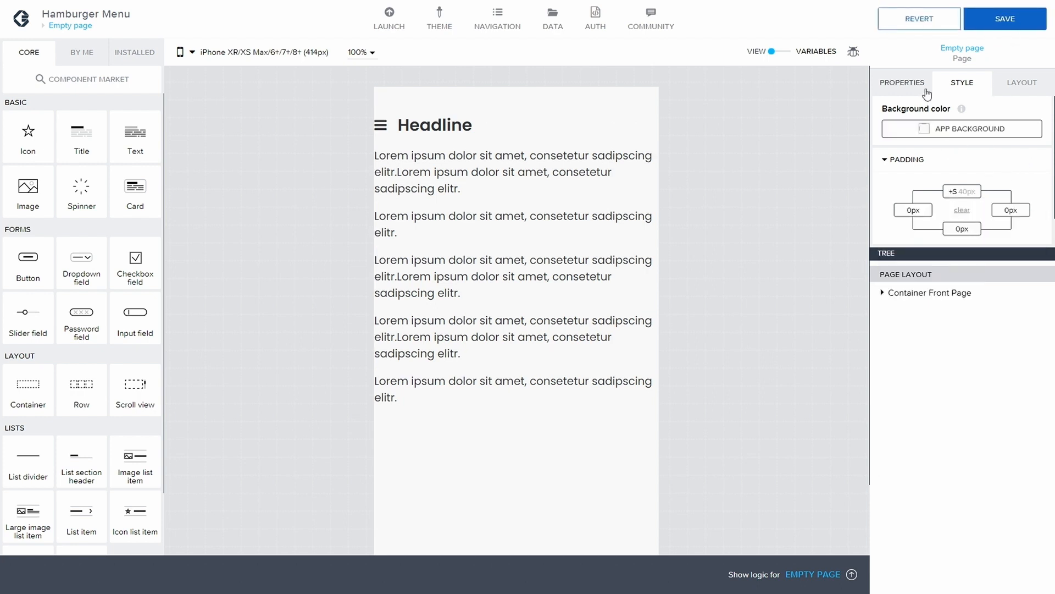
Step: Enable Stretch to the viewport height, Disable scrolling and Disable safe area for the page, and save the application
click(904, 84)
scroll(957, 193, down, 2)
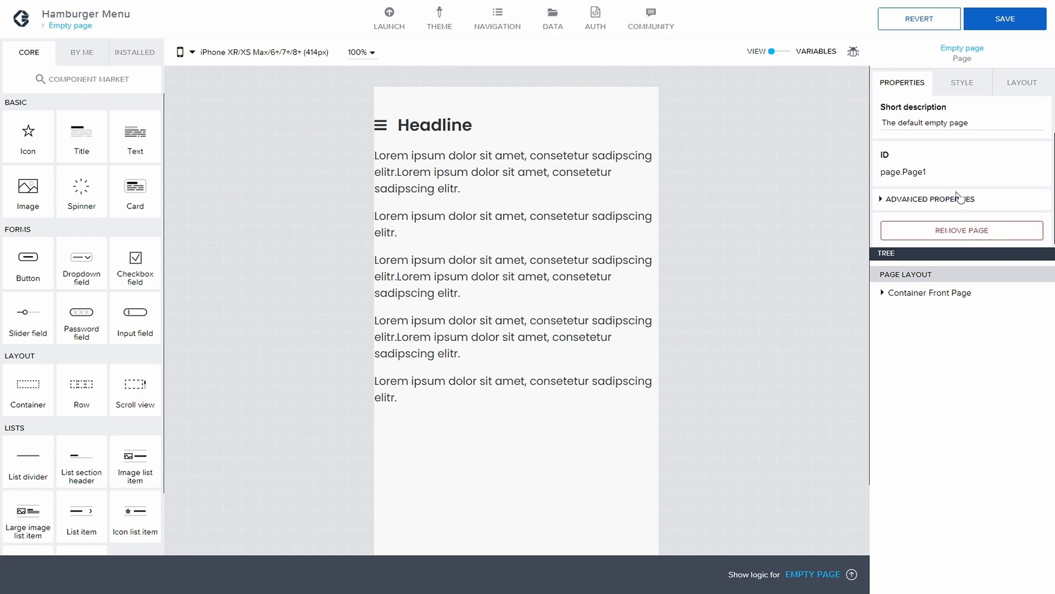
click(962, 83)
click(906, 186)
scroll(906, 186, down, 1)
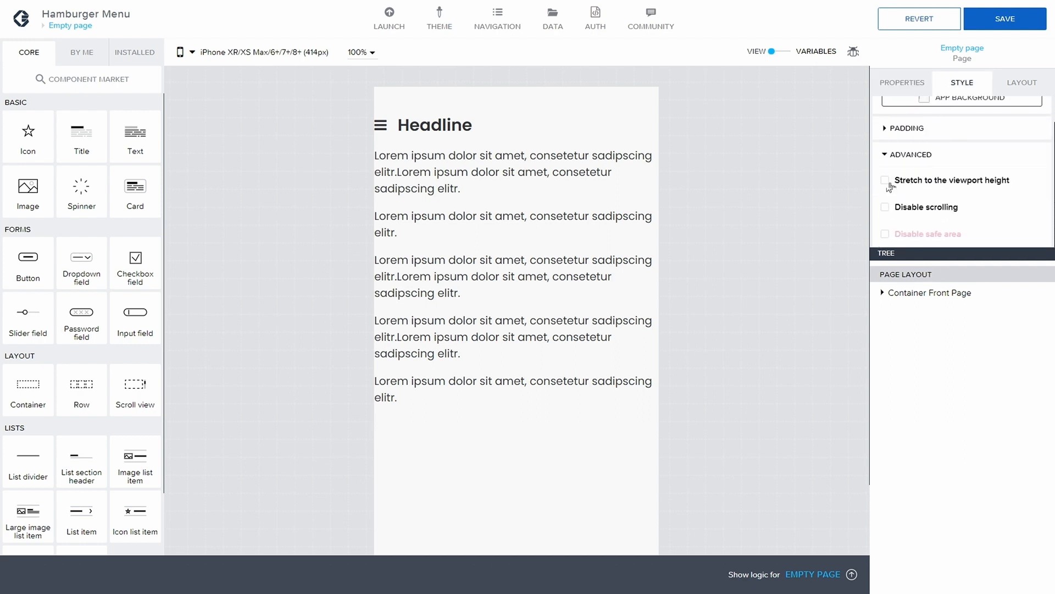
click(885, 181)
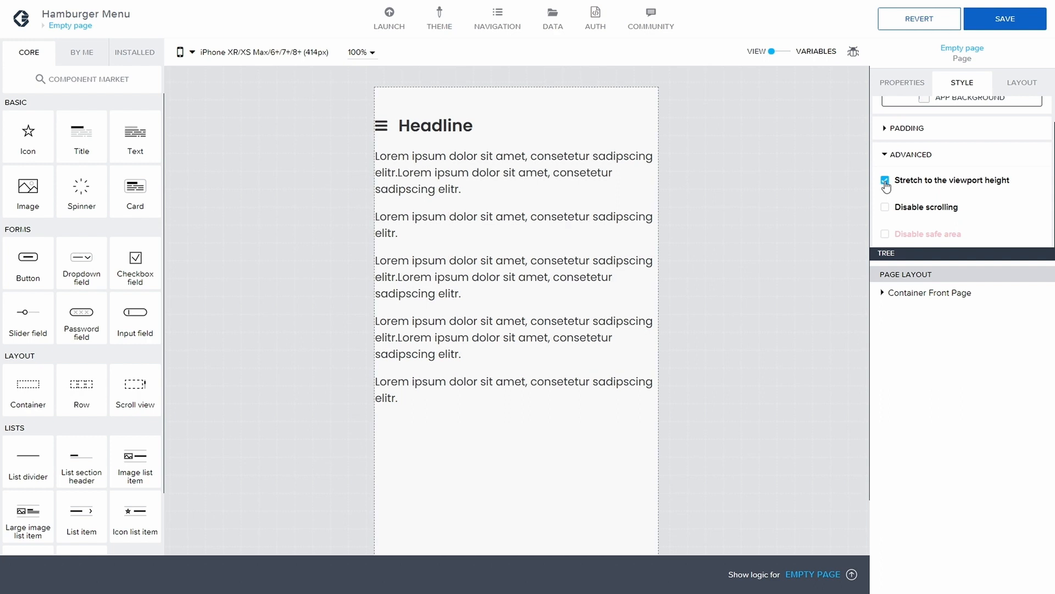
click(886, 233)
click(1038, 19)
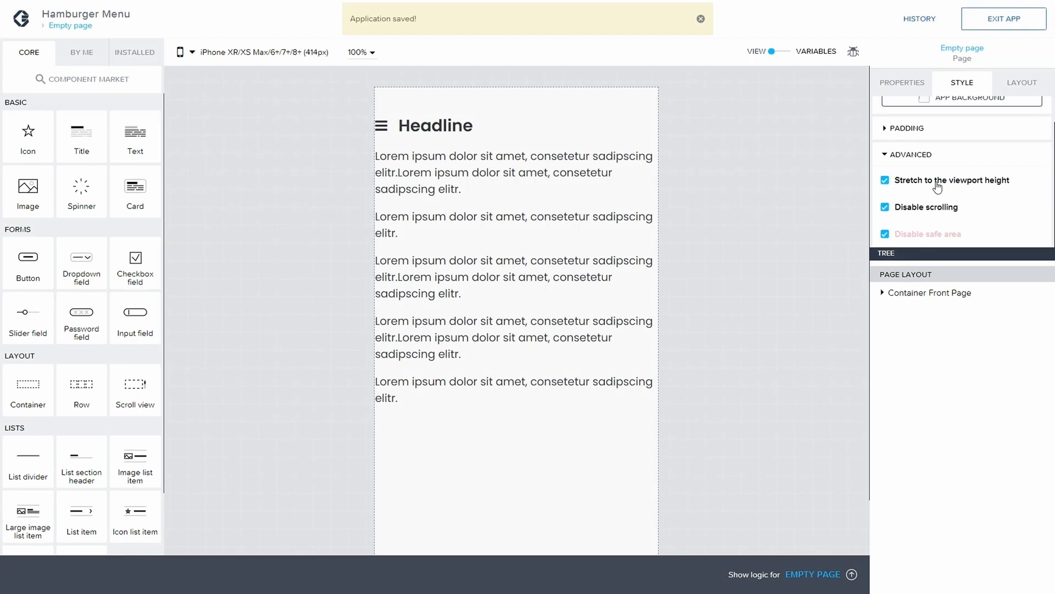
scroll(935, 160, up, 1)
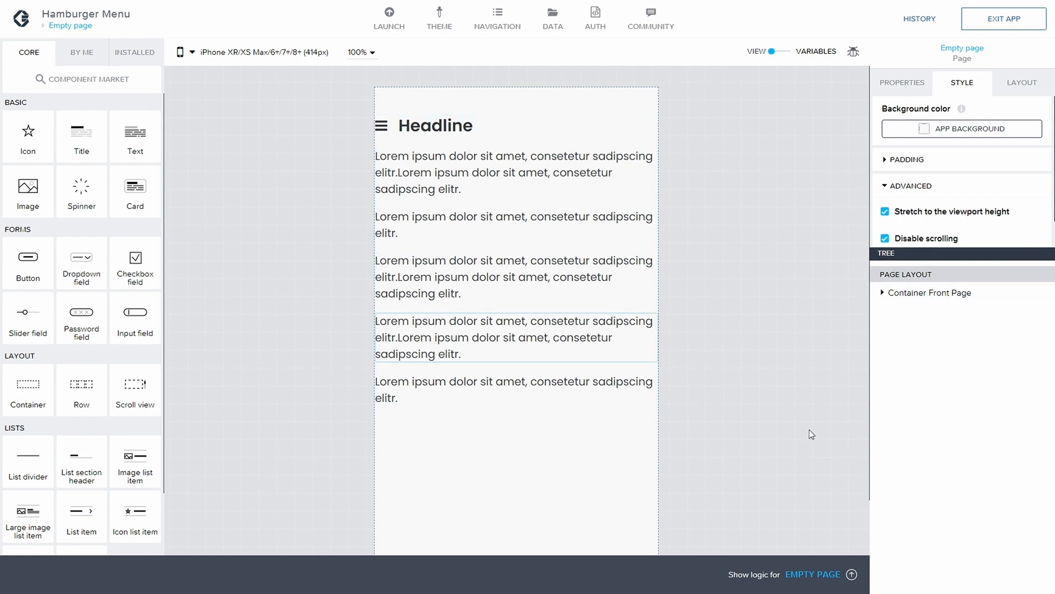
scroll(761, 397, down, 2)
scroll(756, 398, up, 2)
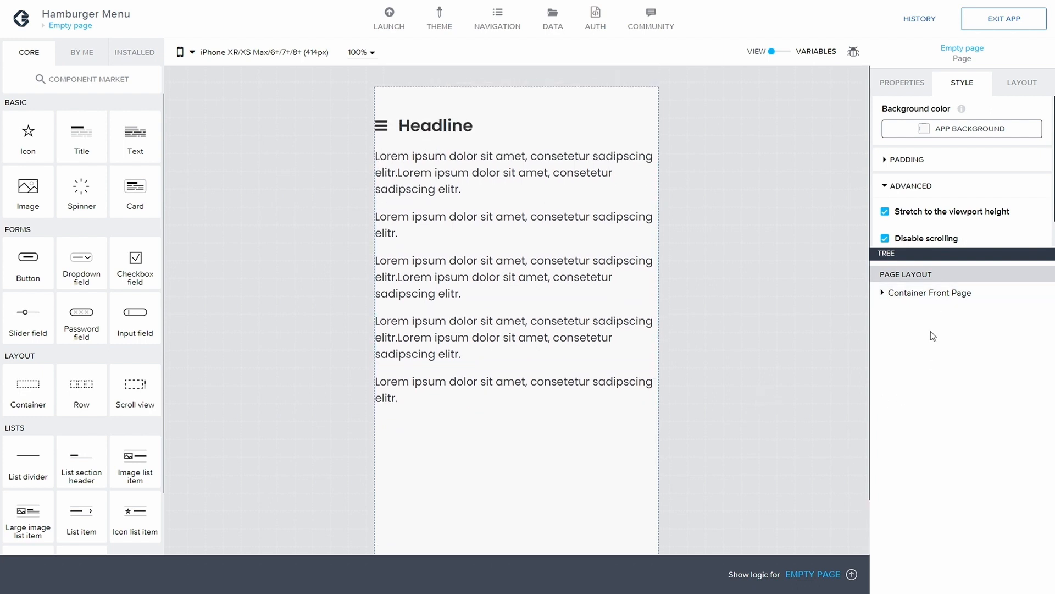
click(882, 294)
click(883, 294)
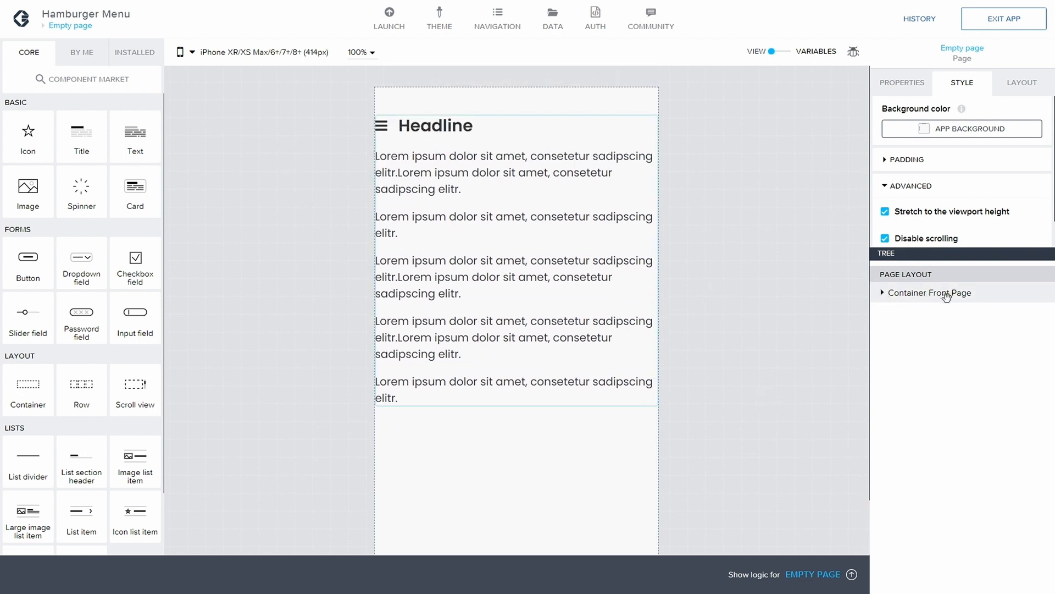
Step: Set Container Front Page's width to 100% in its advanced width and height settings
click(943, 294)
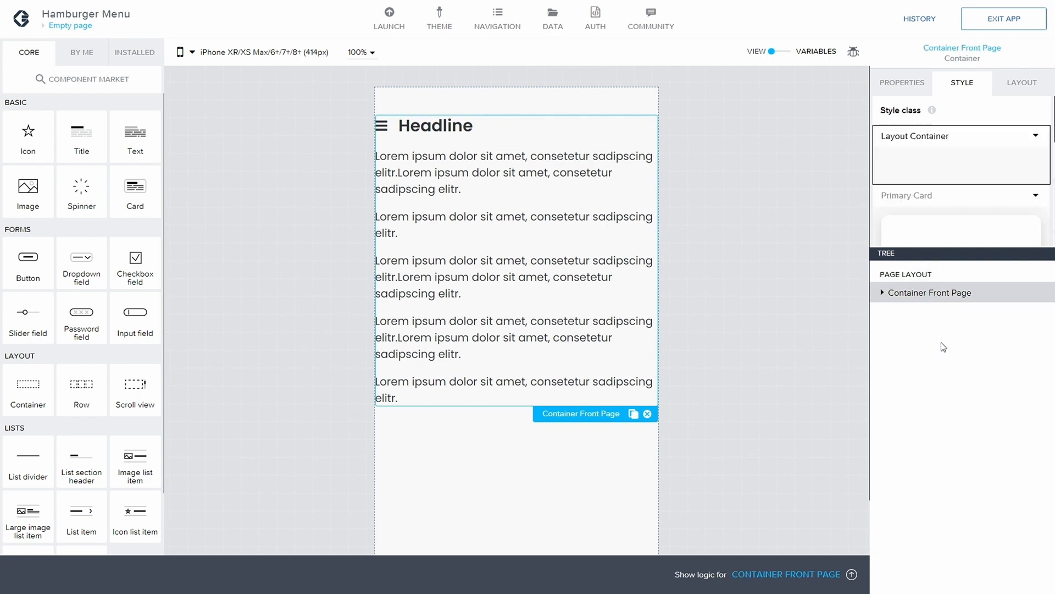
click(1014, 91)
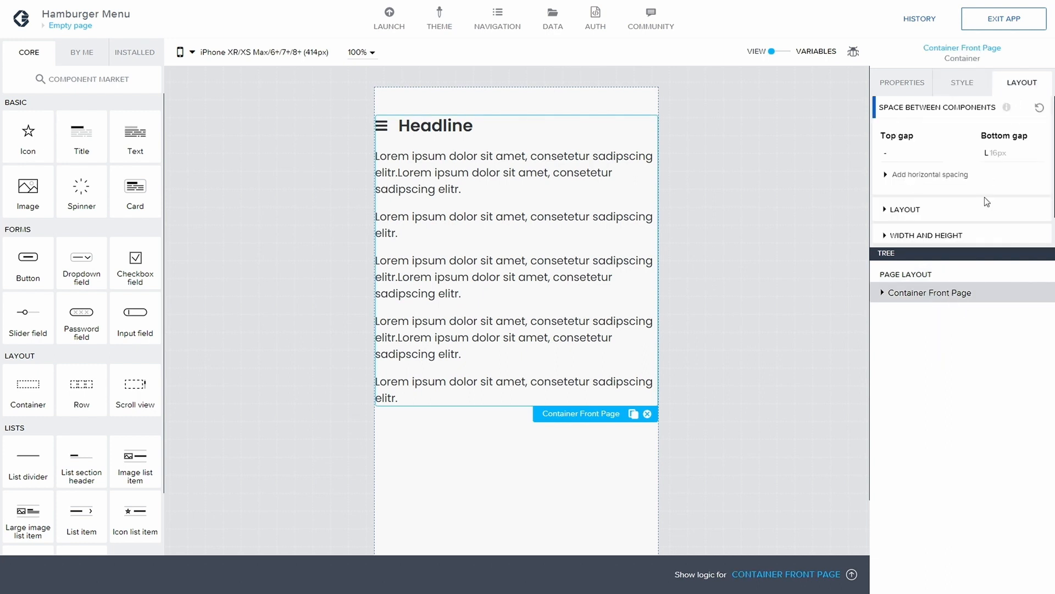
scroll(984, 197, down, 1)
click(883, 205)
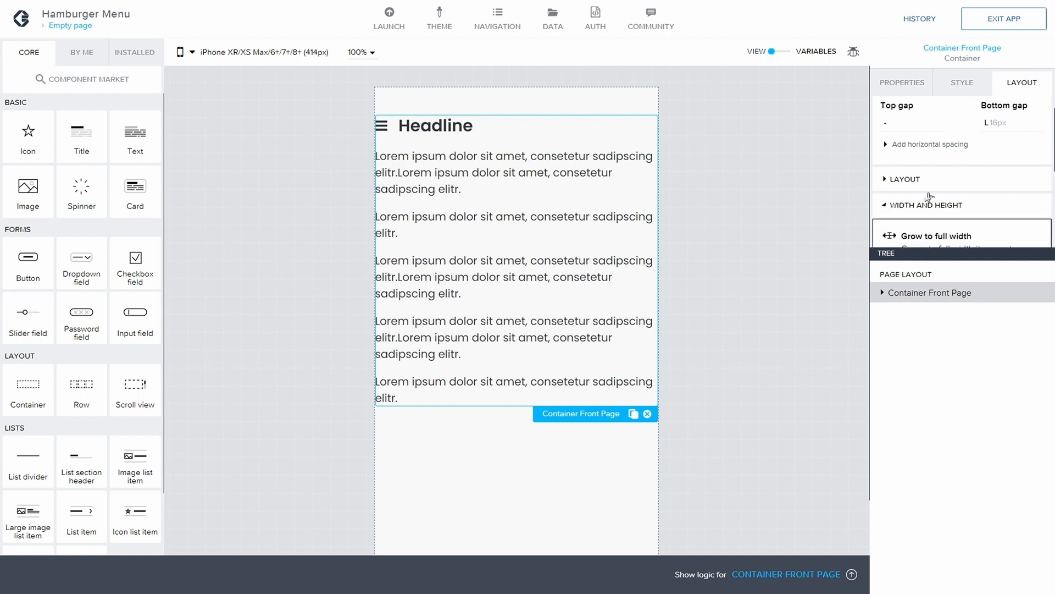
scroll(932, 205, down, 3)
click(936, 213)
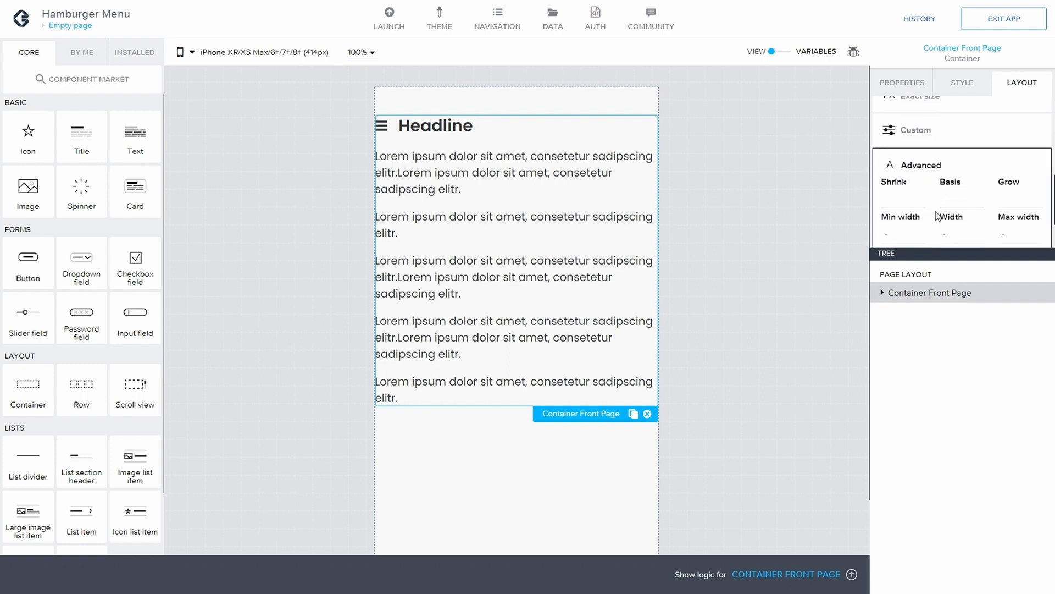
click(945, 183)
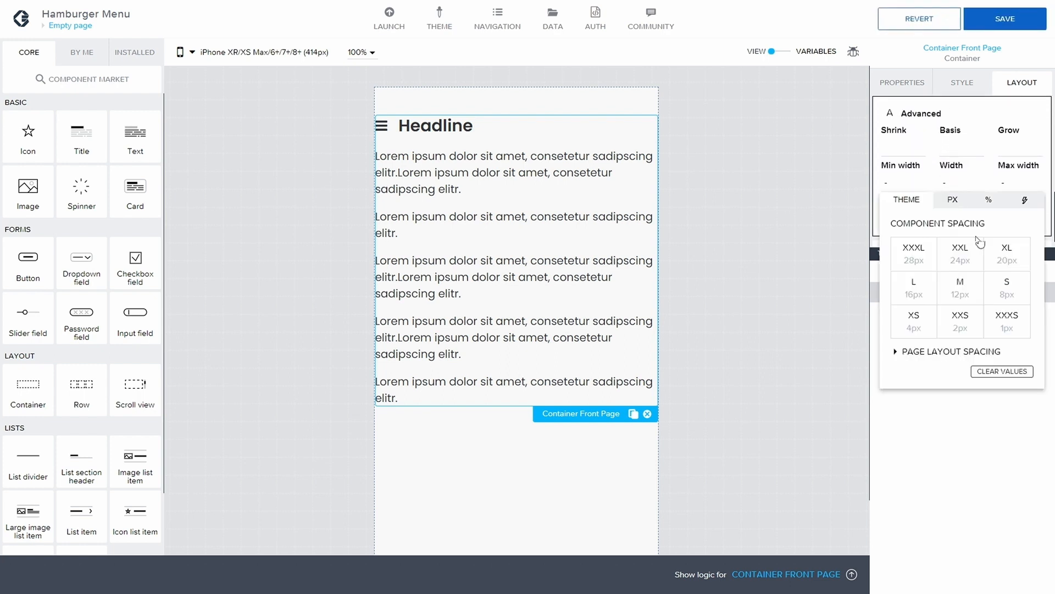
click(990, 201)
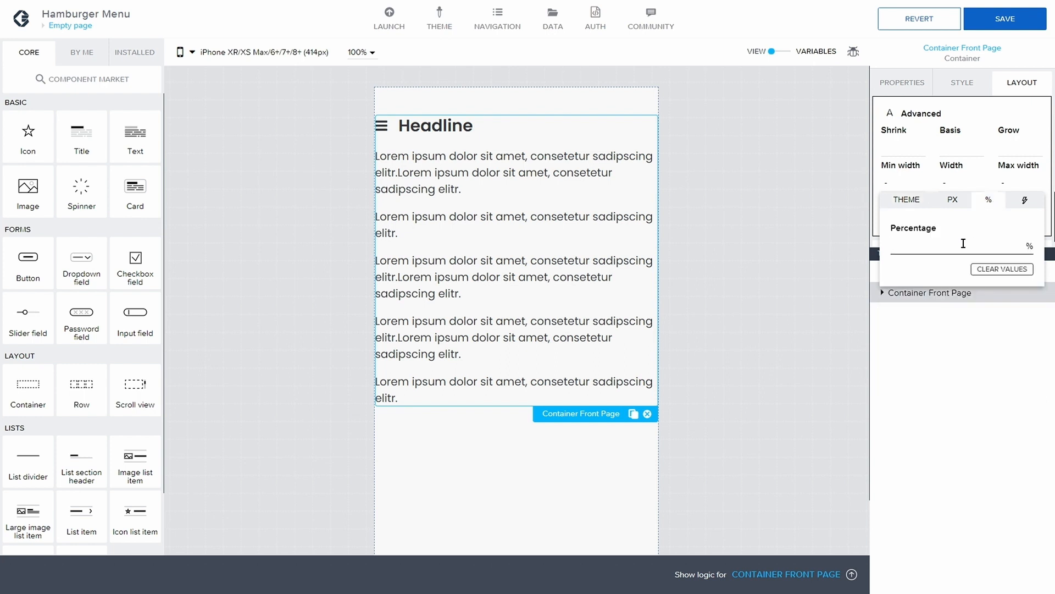
text(100)
click(957, 176)
Step: Set Container Front Page's height to 100% and save the application
click(953, 216)
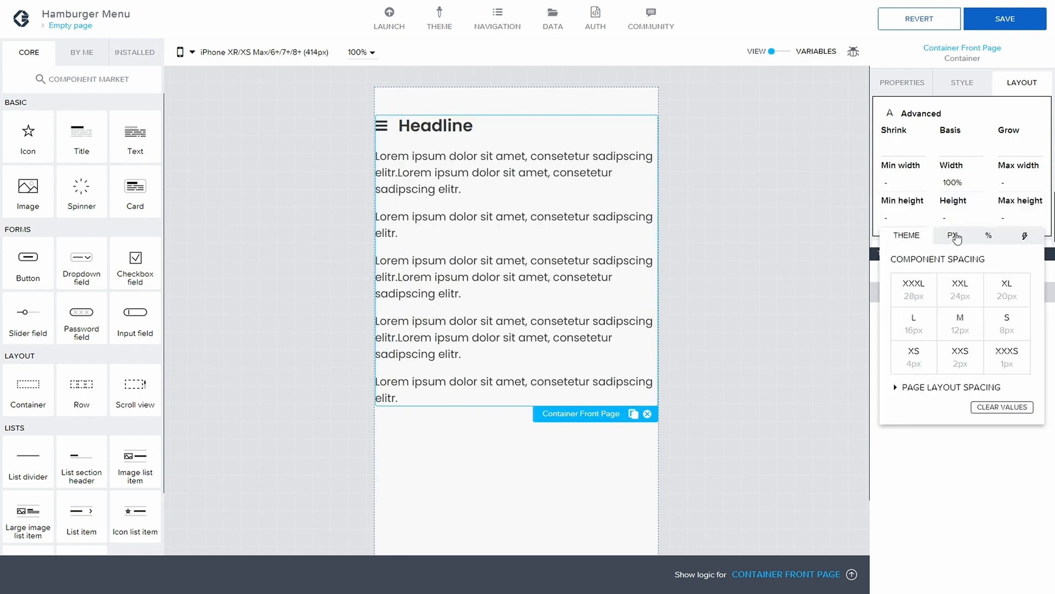
click(989, 238)
click(954, 282)
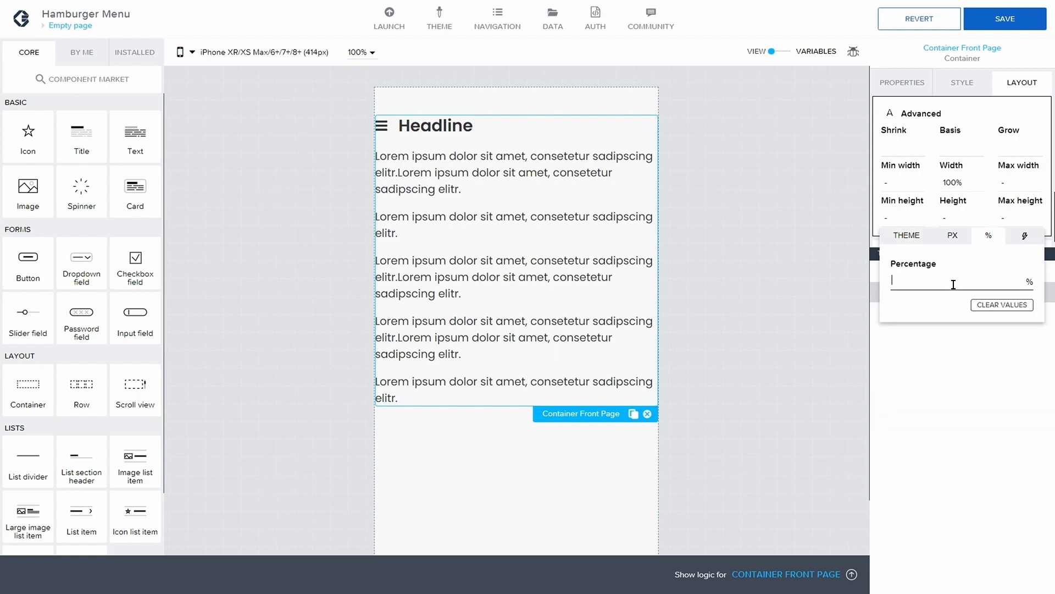
text(100)
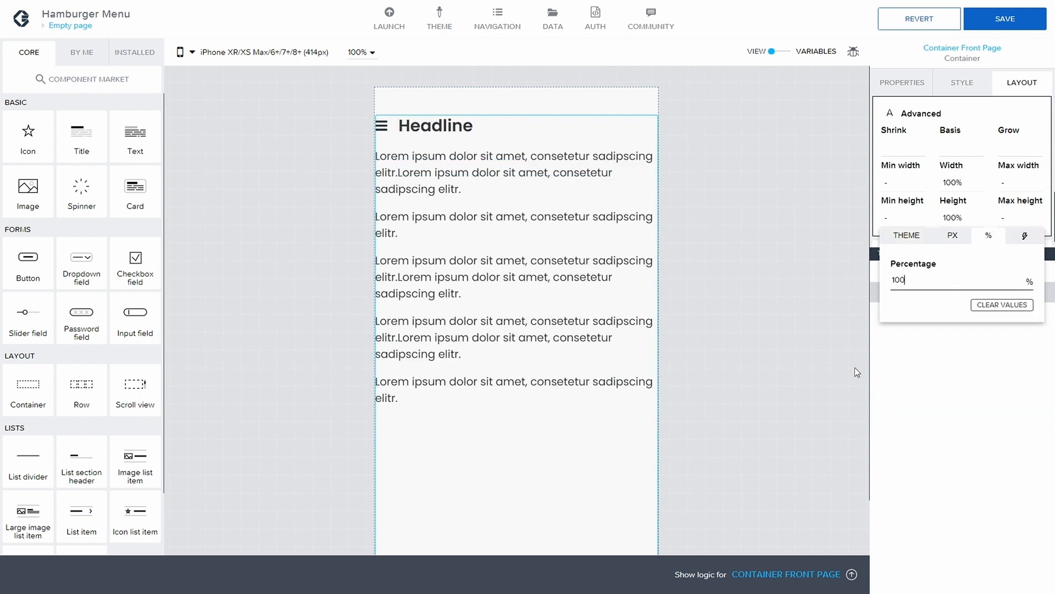
click(890, 372)
click(989, 22)
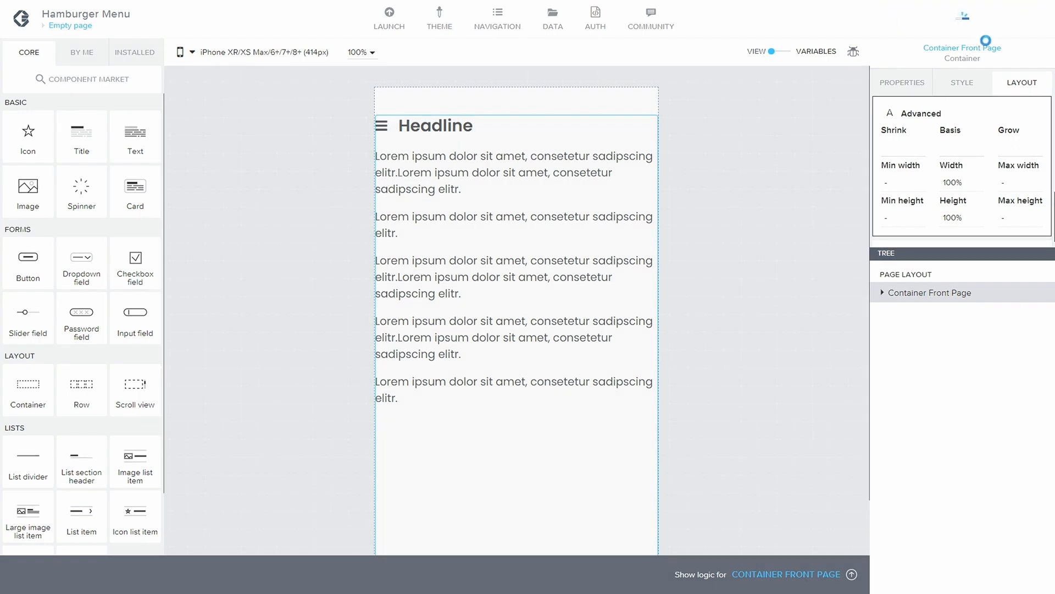
scroll(591, 293, down, 2)
scroll(592, 293, up, 2)
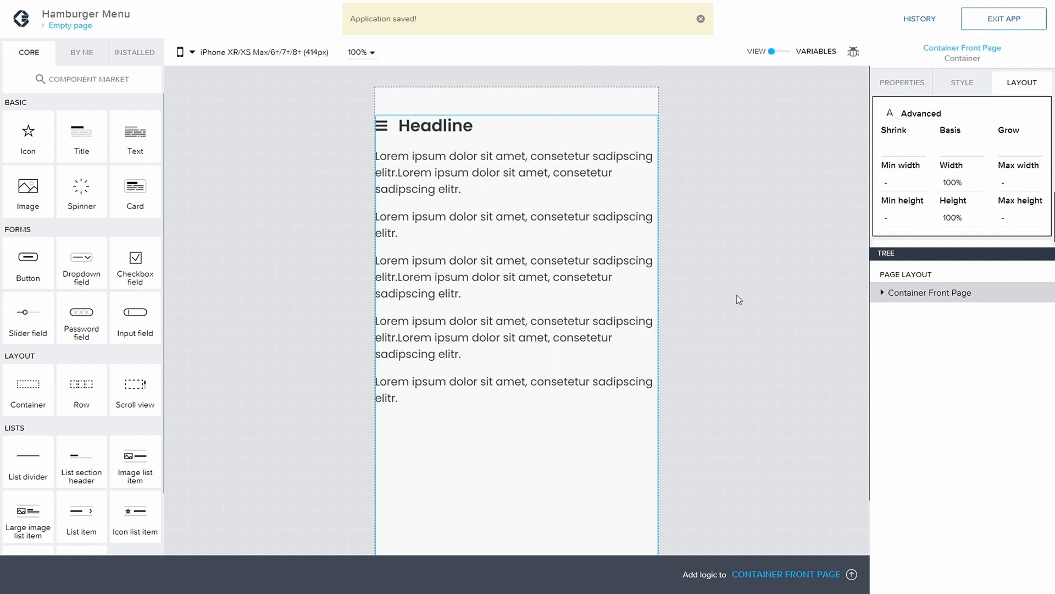
Step: Add a new container above Container Front Page in the page layout and set its display name to "Container Main View"
drag(33, 378, 929, 279)
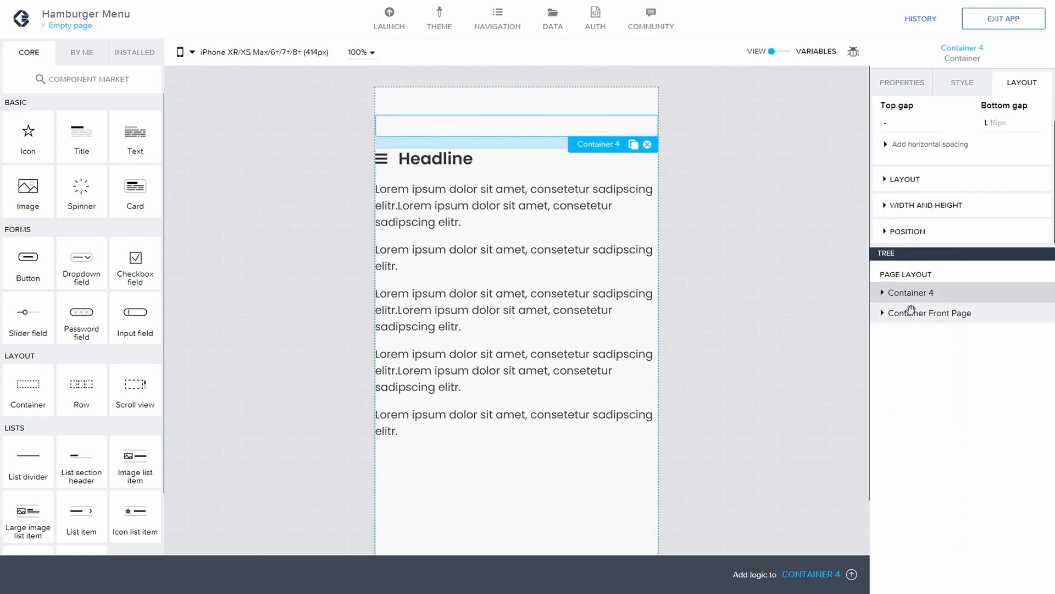
click(914, 92)
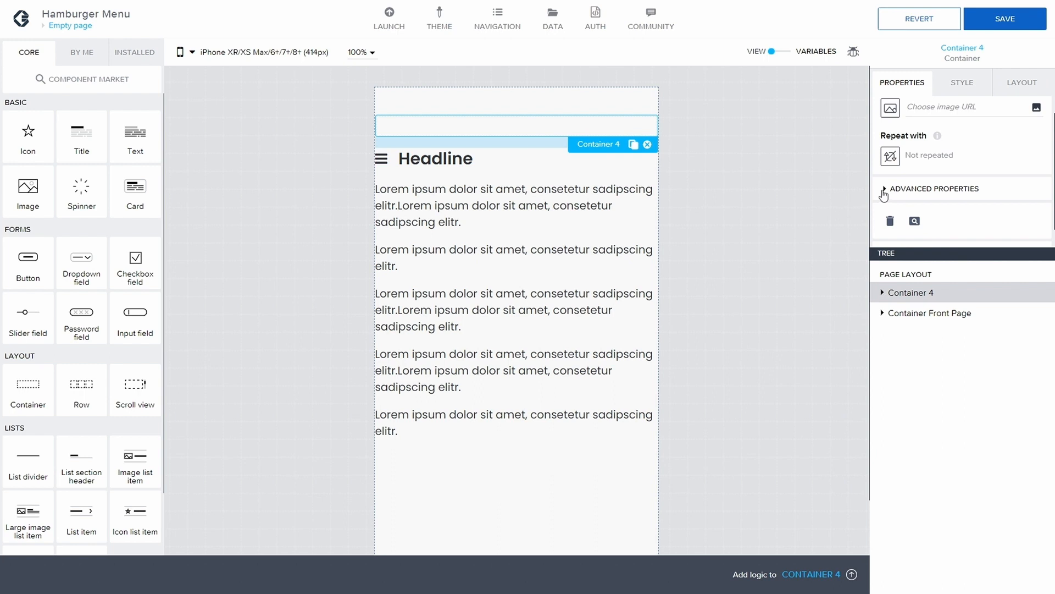
click(884, 189)
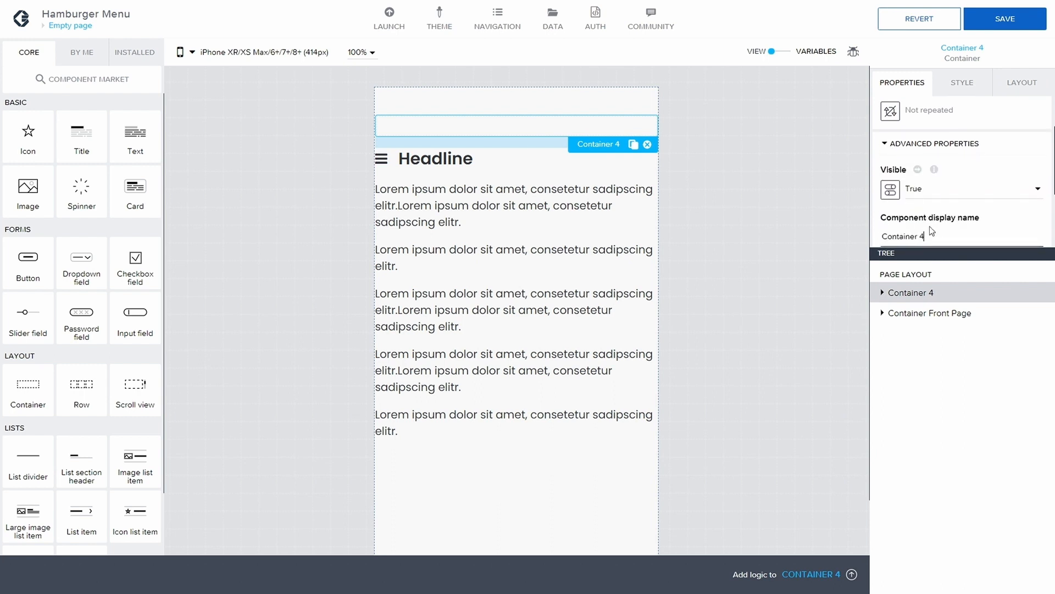
key(BackSpace)
text(Main View)
Step: Nest Container Front Page inside Container Main View and select the outer container
drag(949, 310, 950, 297)
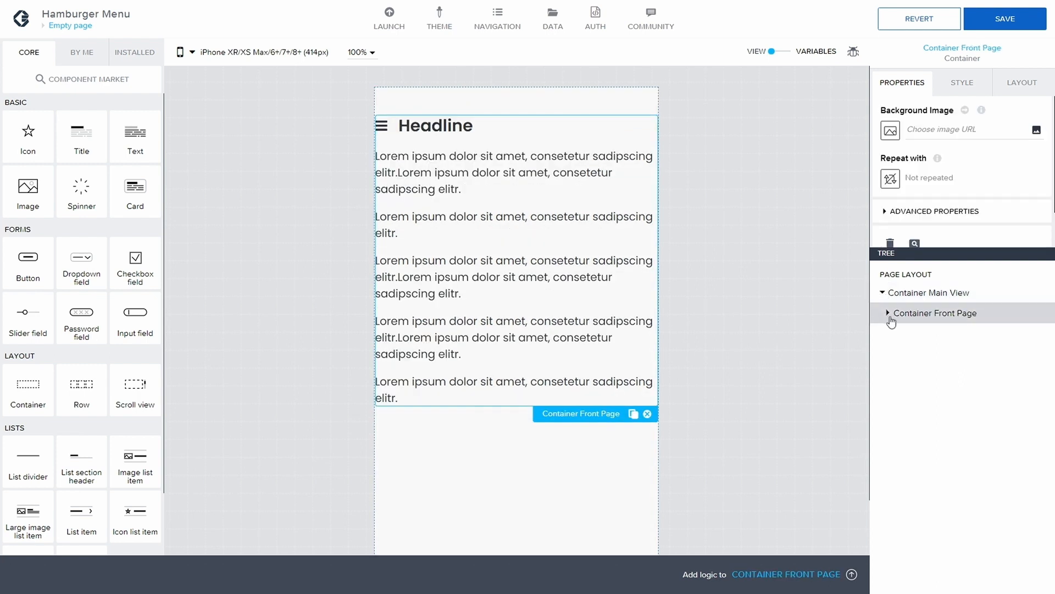
click(937, 292)
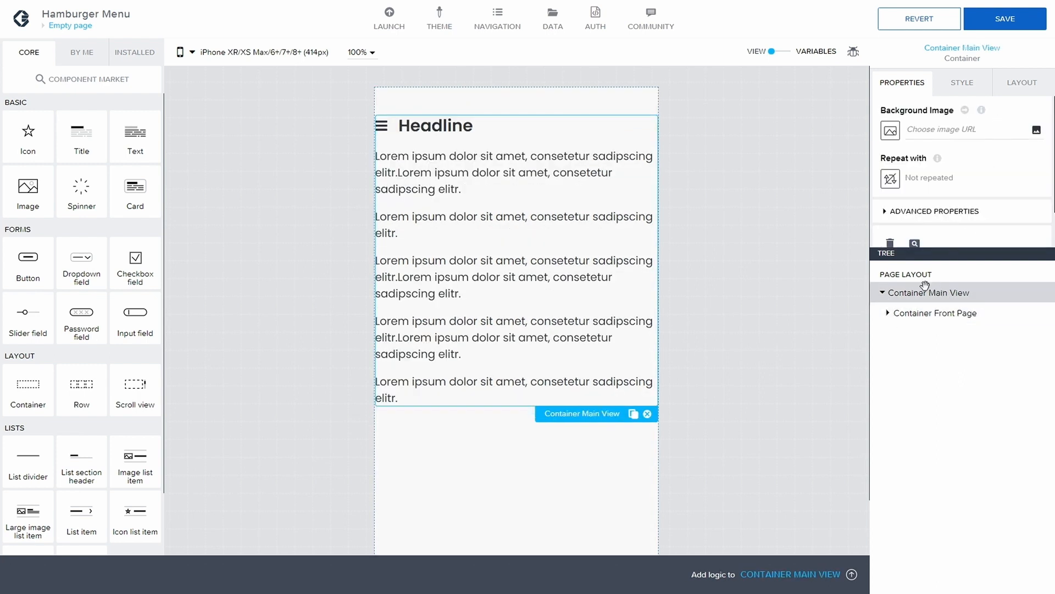
Step: Set Container Main View's width to 100% in its advanced width and height settings
click(1021, 83)
scroll(952, 200, down, 1)
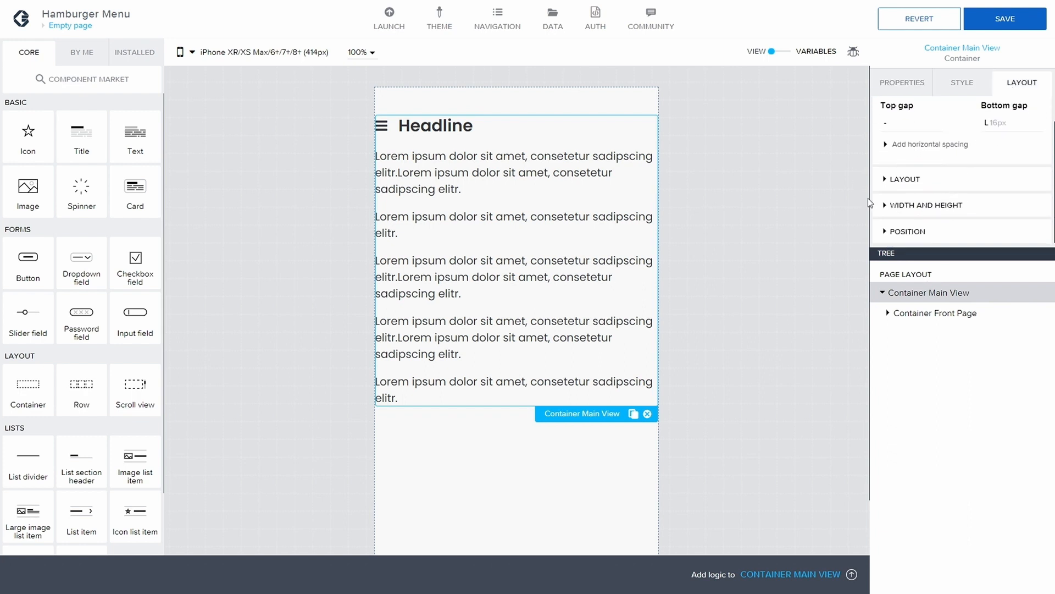
click(890, 205)
scroll(926, 200, down, 3)
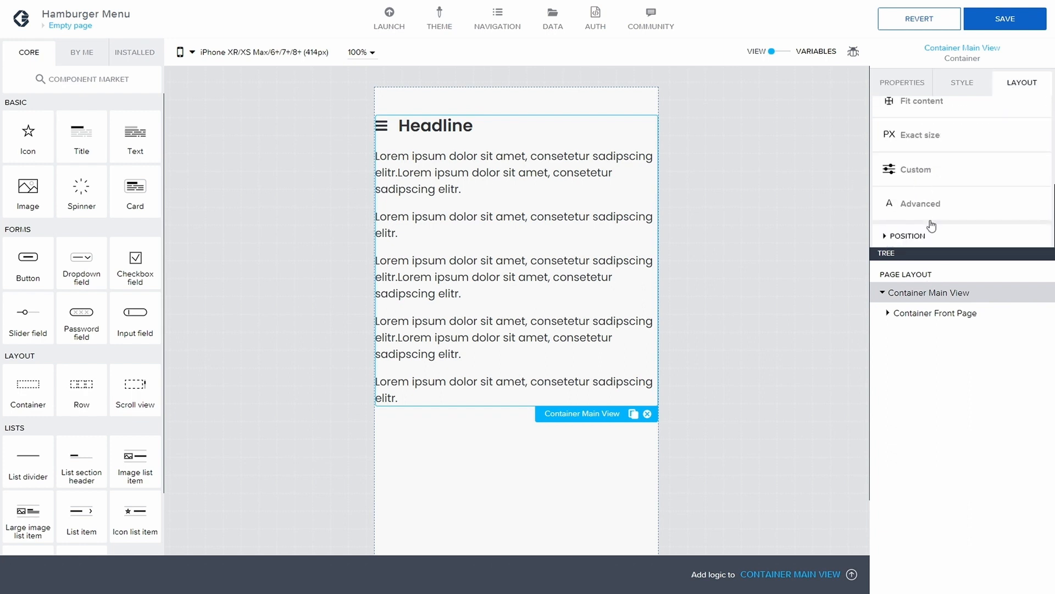
click(923, 205)
scroll(942, 225, down, 3)
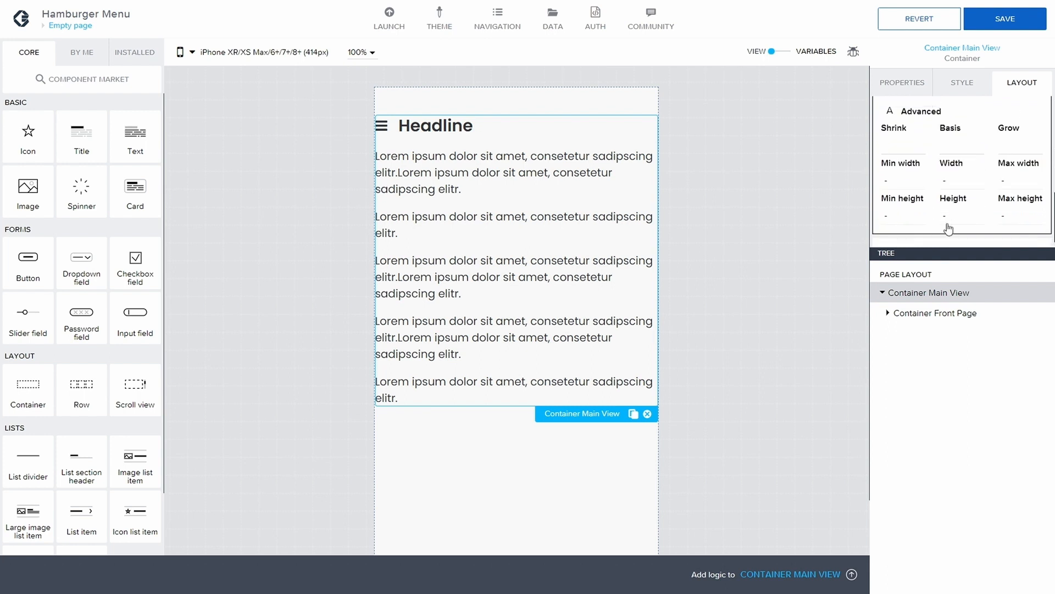
scroll(948, 228, up, 1)
click(956, 182)
click(988, 206)
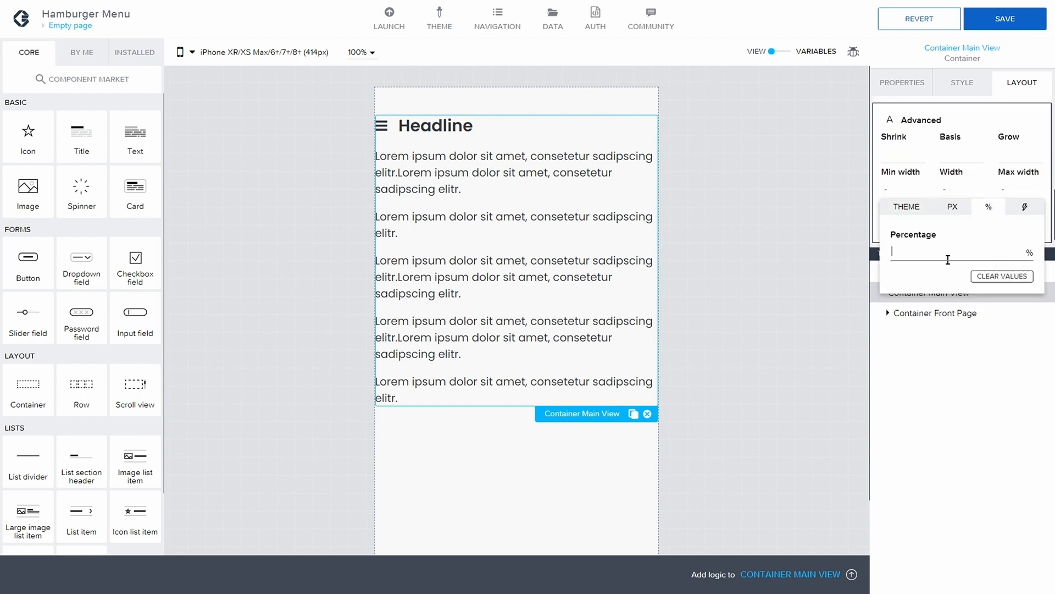
text(100)
click(976, 191)
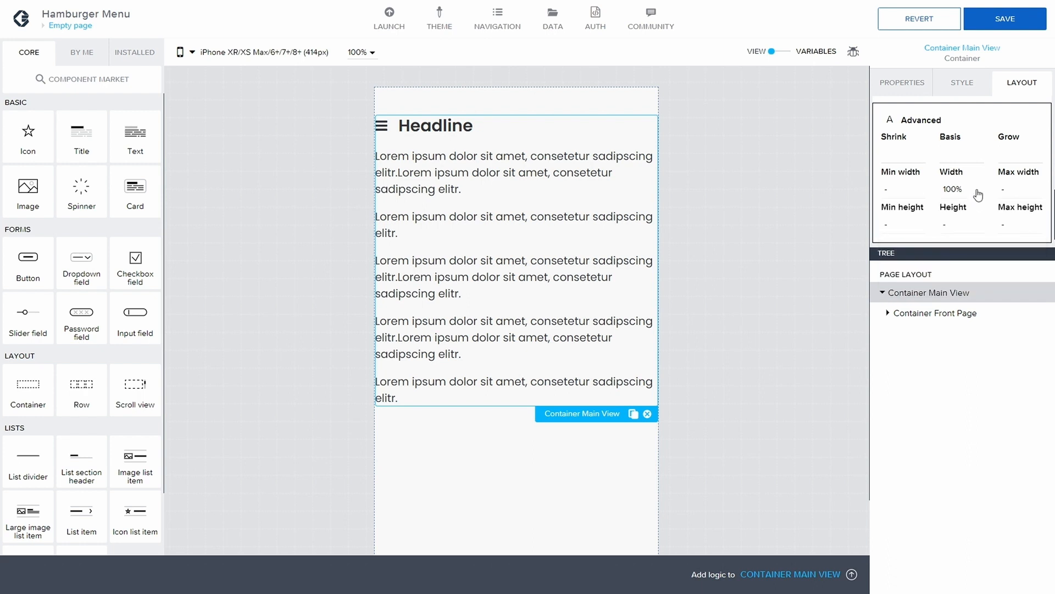
Step: Set Container Main View's height to 100% and save the application
click(953, 218)
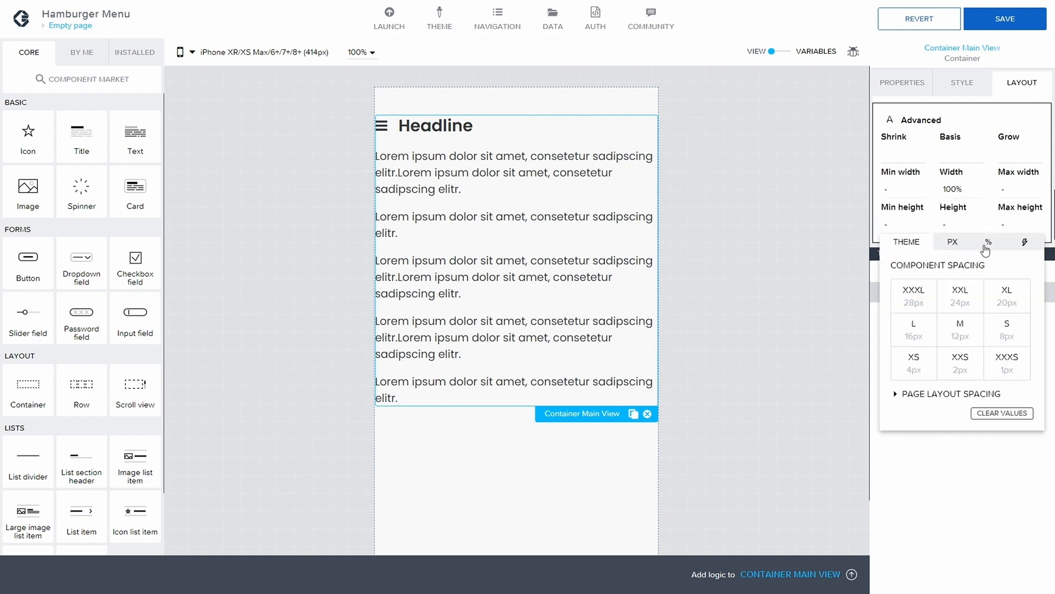
click(987, 244)
text(100)
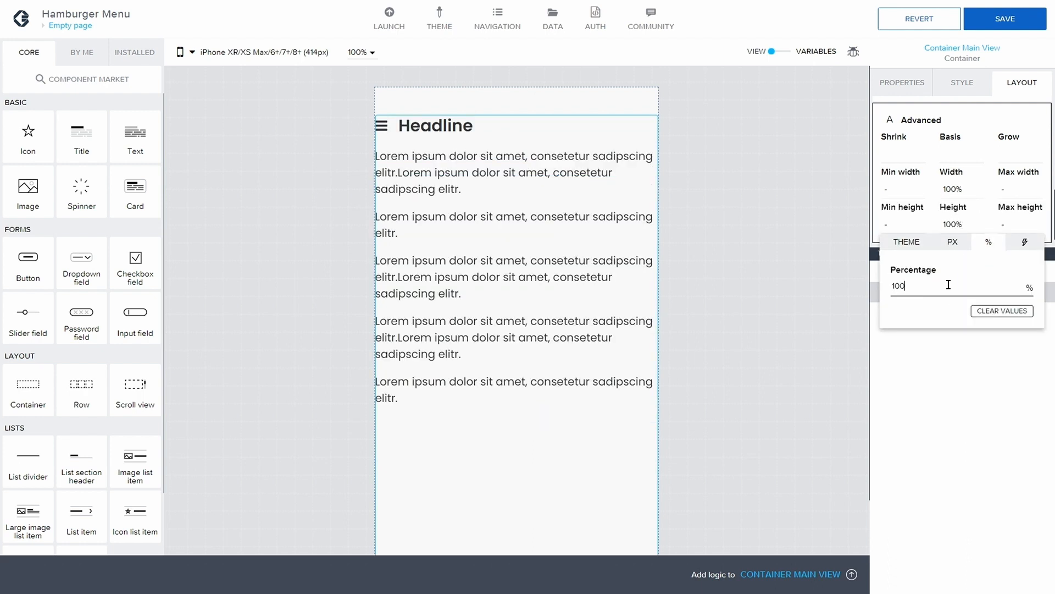
click(949, 336)
click(997, 26)
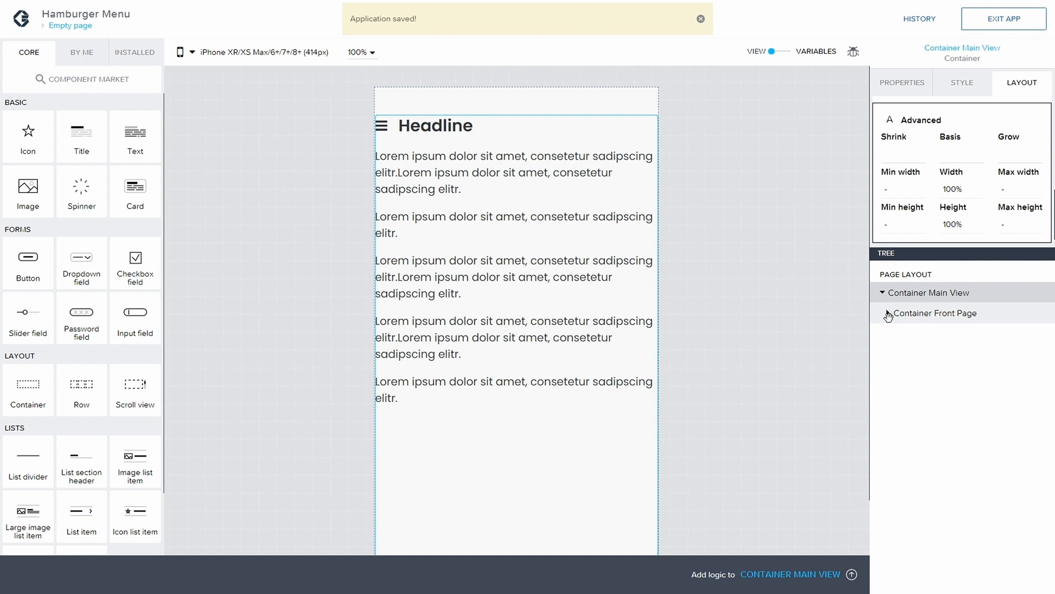
Step: Give Container Front Page a left spacing of L (16px) using the theme's component spacing
click(694, 339)
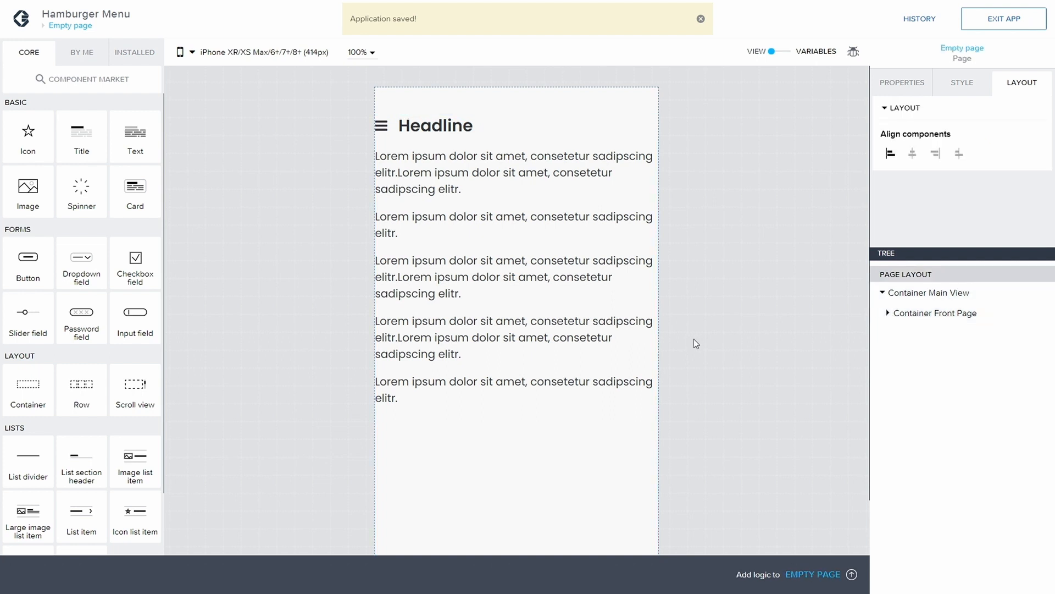
click(911, 308)
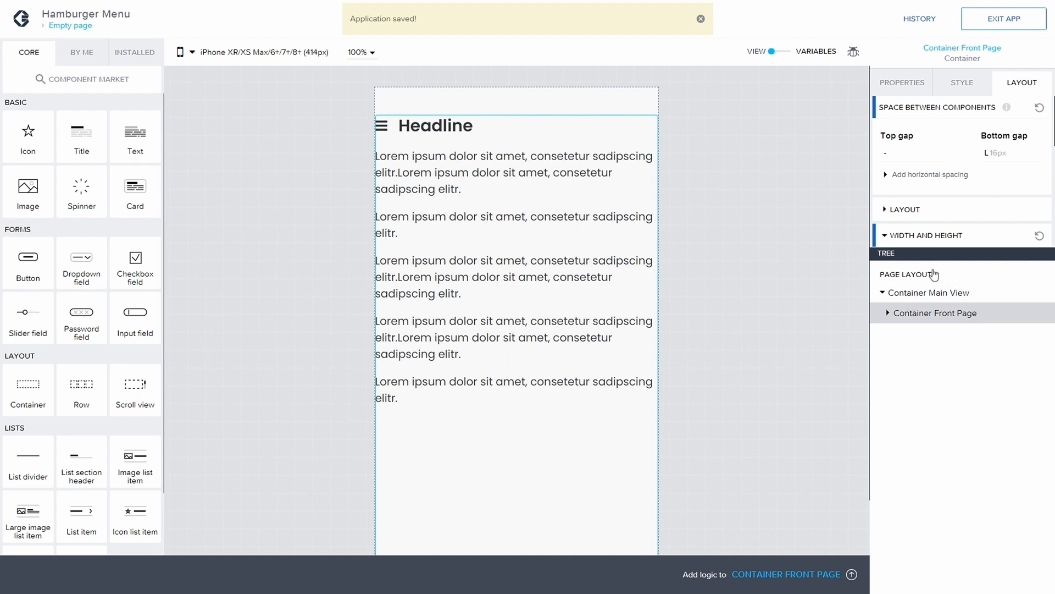
click(891, 181)
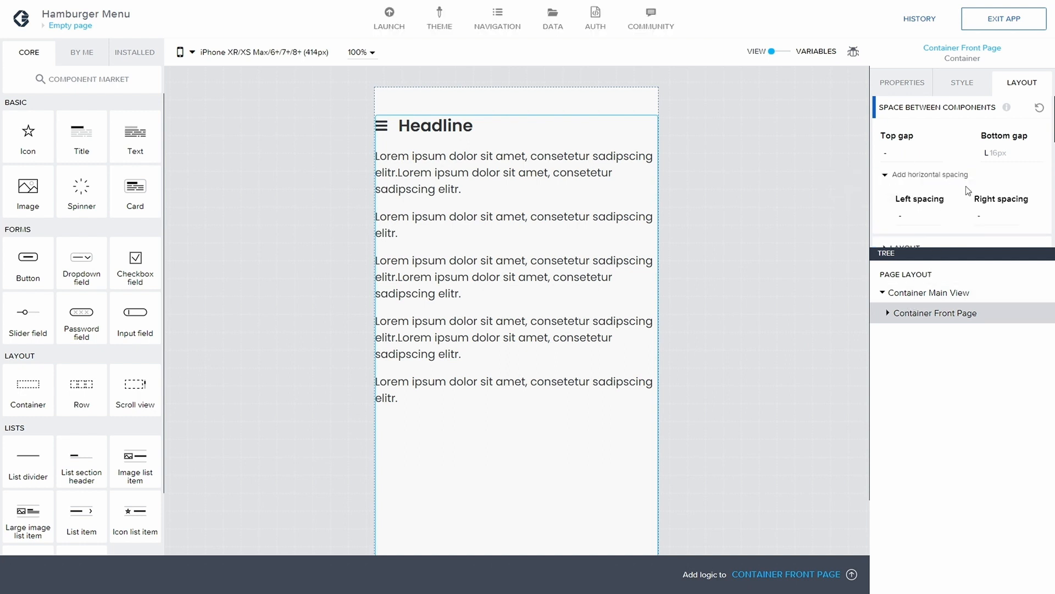
click(904, 214)
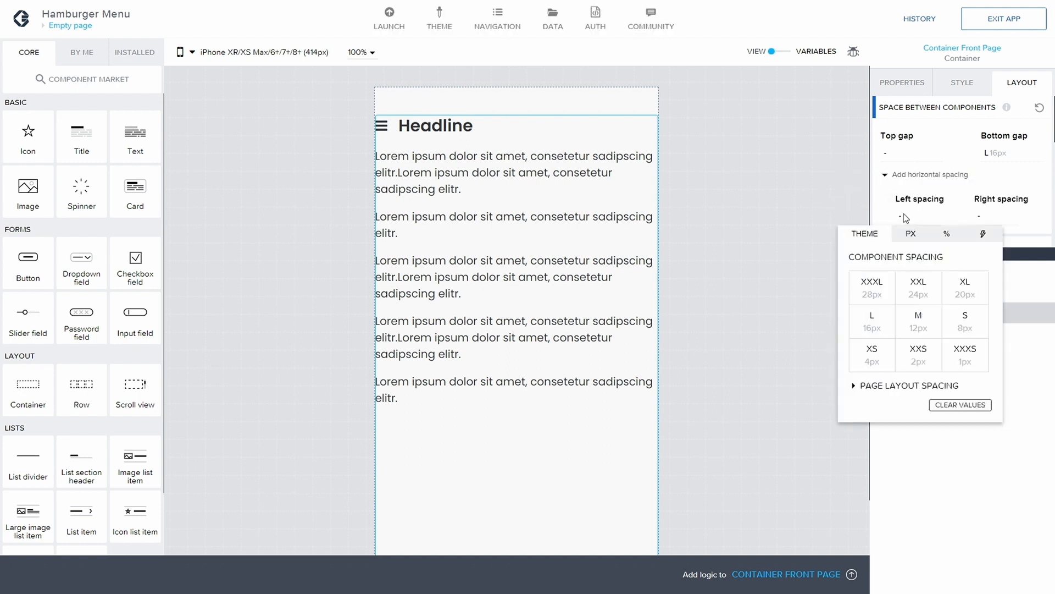
click(915, 328)
click(874, 326)
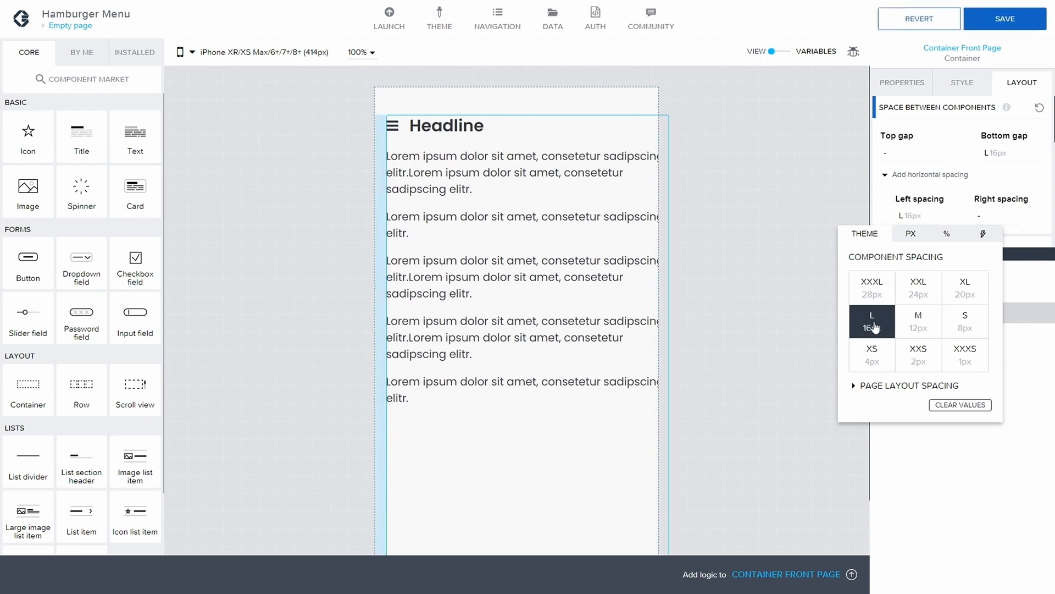
Step: Give Container Front Page a right spacing of L (16px) and save the application
click(985, 206)
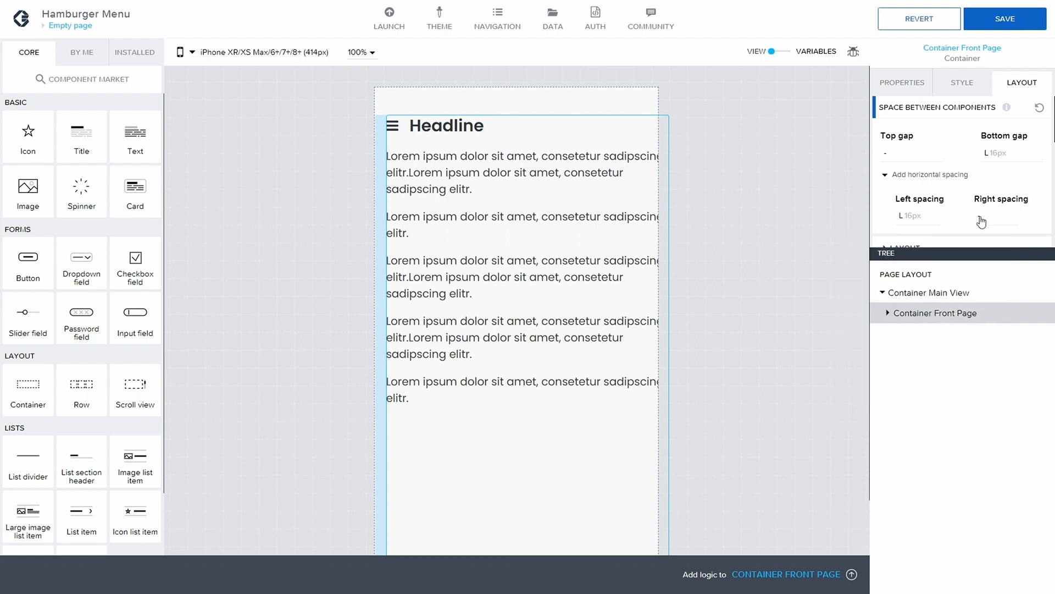
click(981, 220)
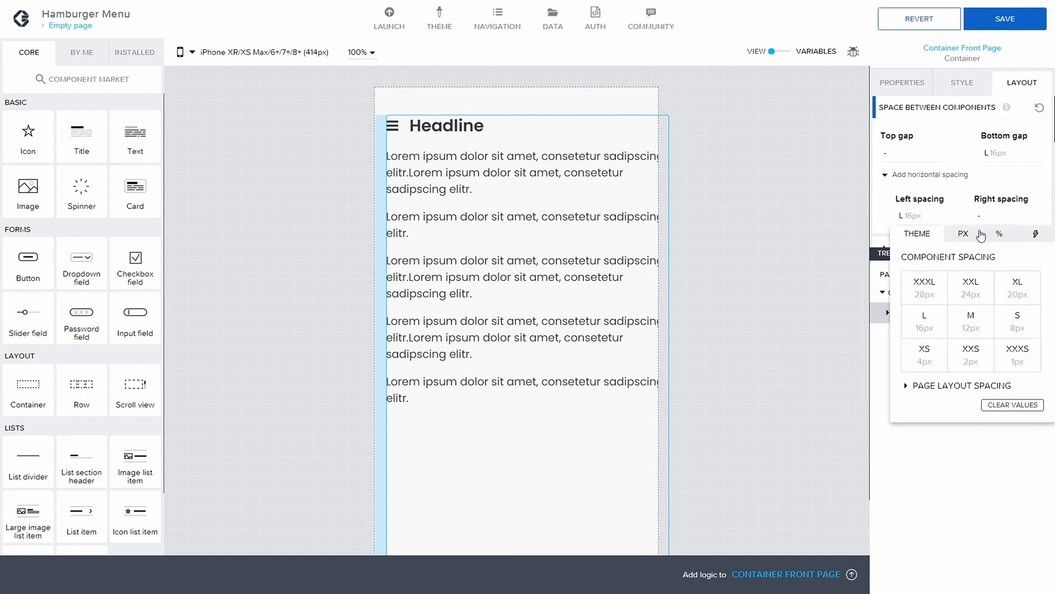
click(925, 330)
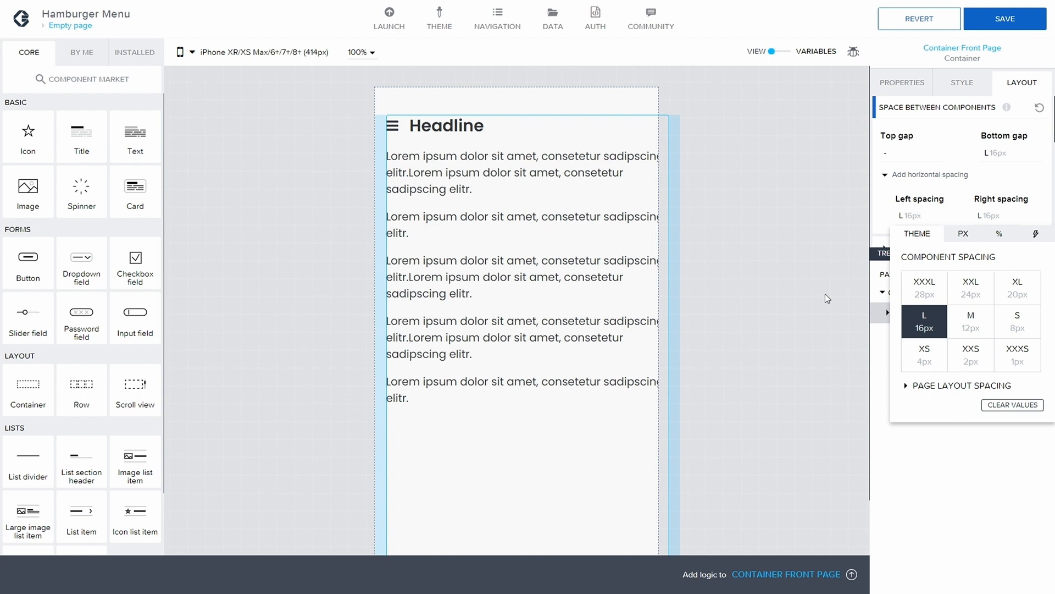
click(826, 298)
click(993, 23)
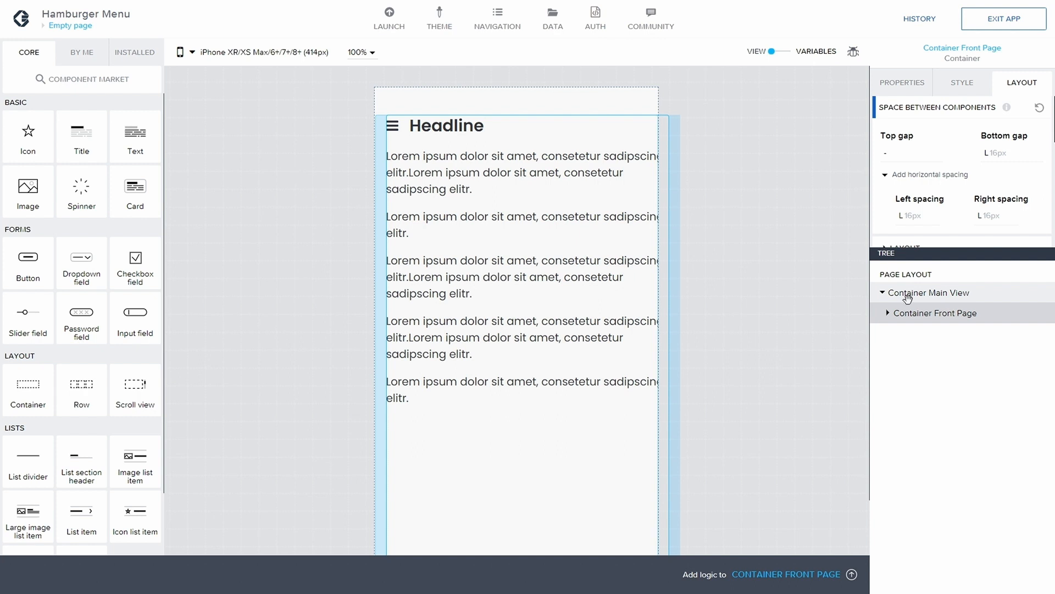
Step: Compare the bounds of Container Main View and Container Front Page by selecting each in turn
click(940, 294)
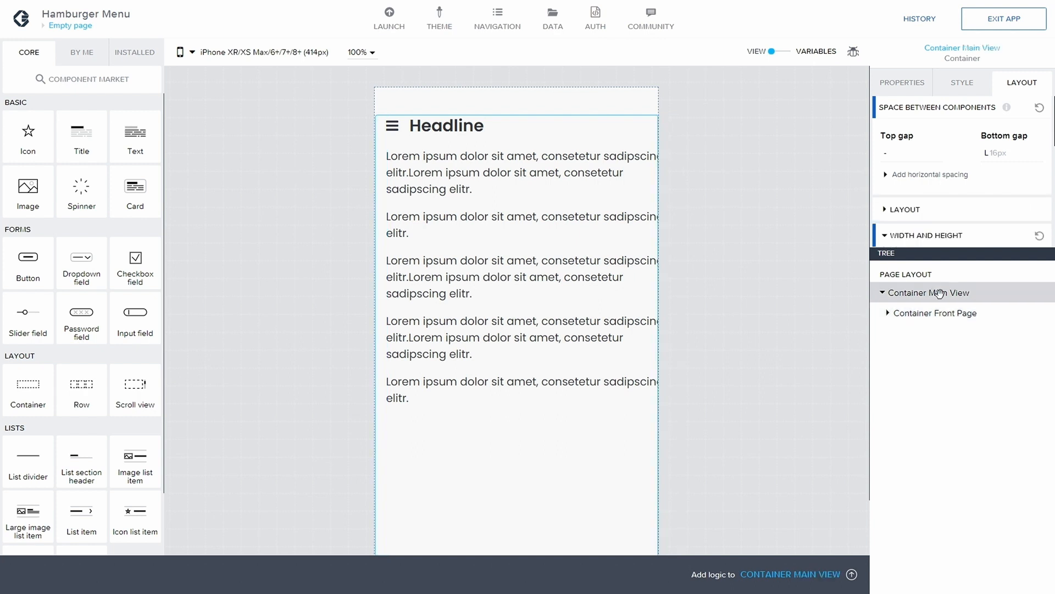
click(934, 313)
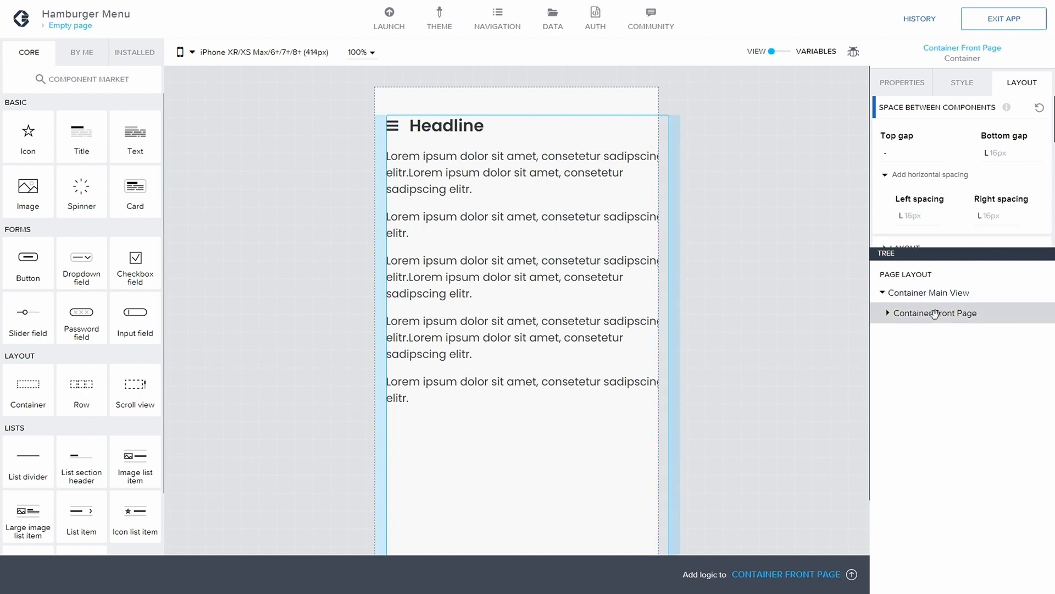
click(934, 293)
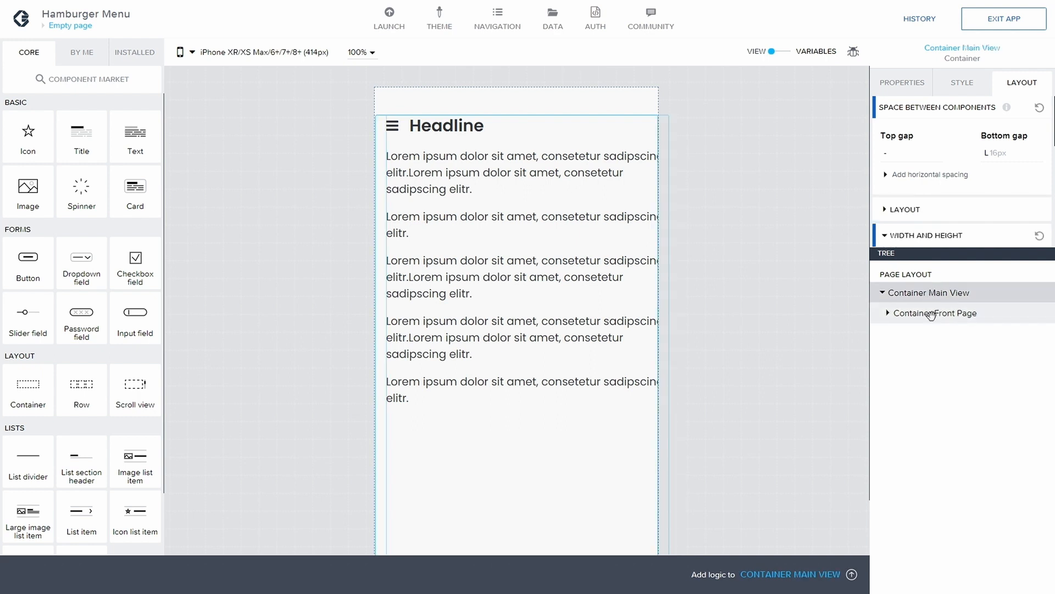
click(929, 313)
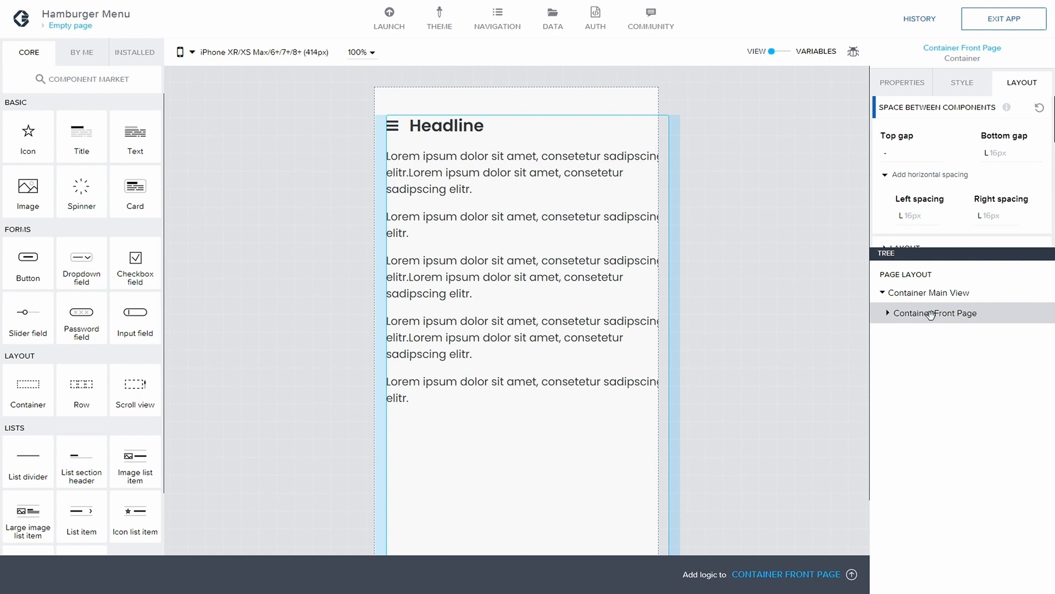
click(930, 294)
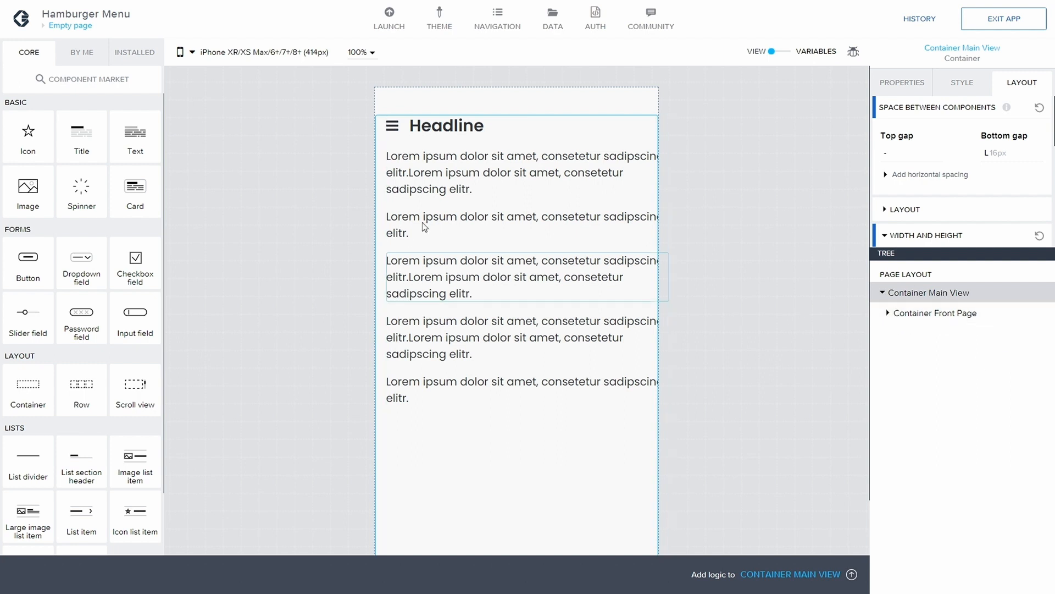
Step: Add a new container inside Container Main View above Container Front Page and set its display name to "Container Overlay"
drag(25, 384, 946, 311)
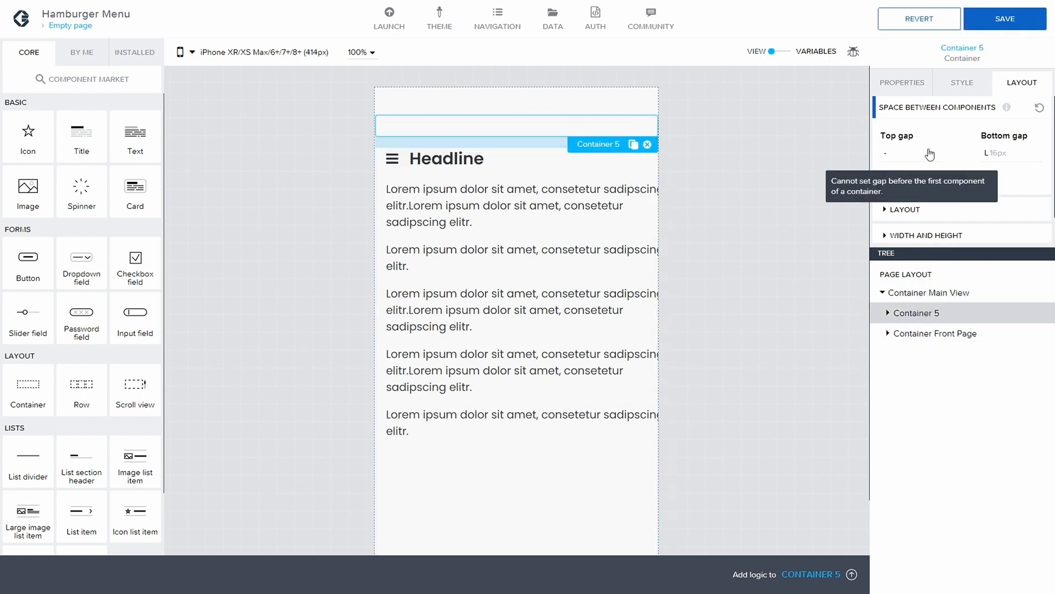
click(903, 83)
scroll(891, 217, down, 1)
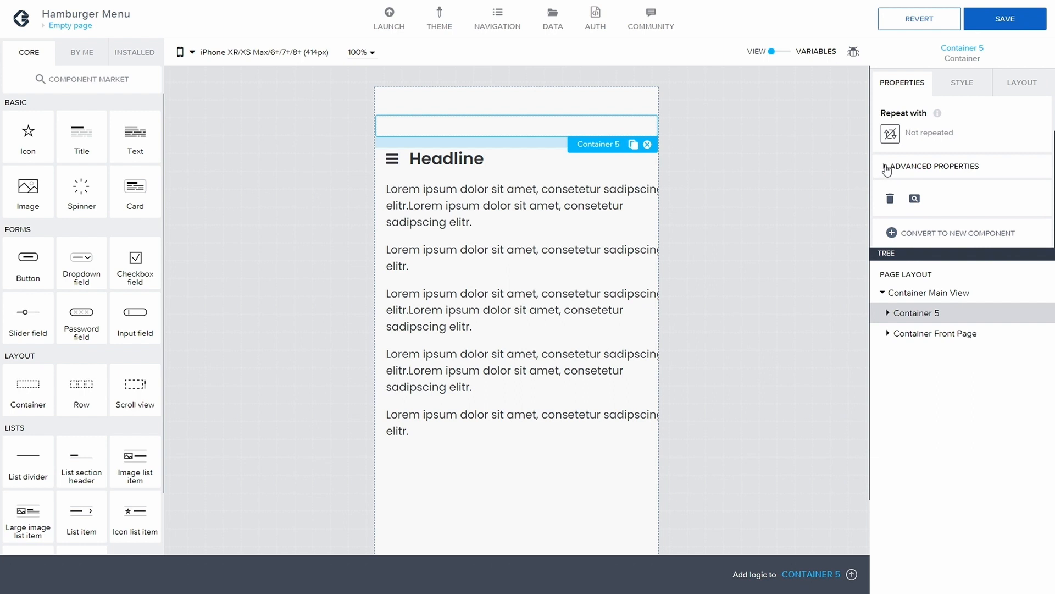
click(886, 167)
scroll(934, 214, down, 2)
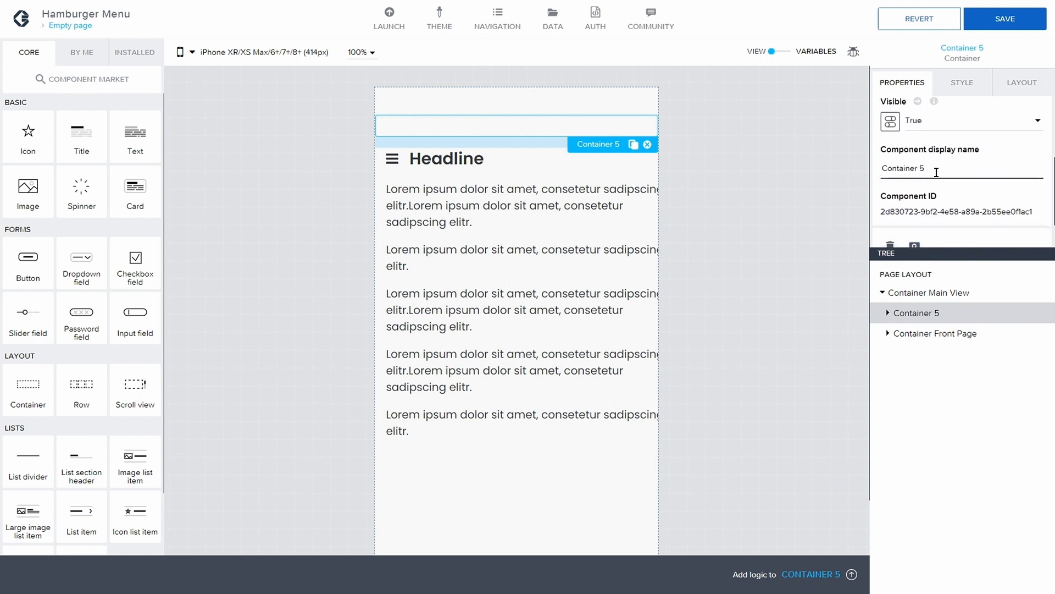
key(BackSpace)
text(N)
key(BackSpace)
text(Overlay)
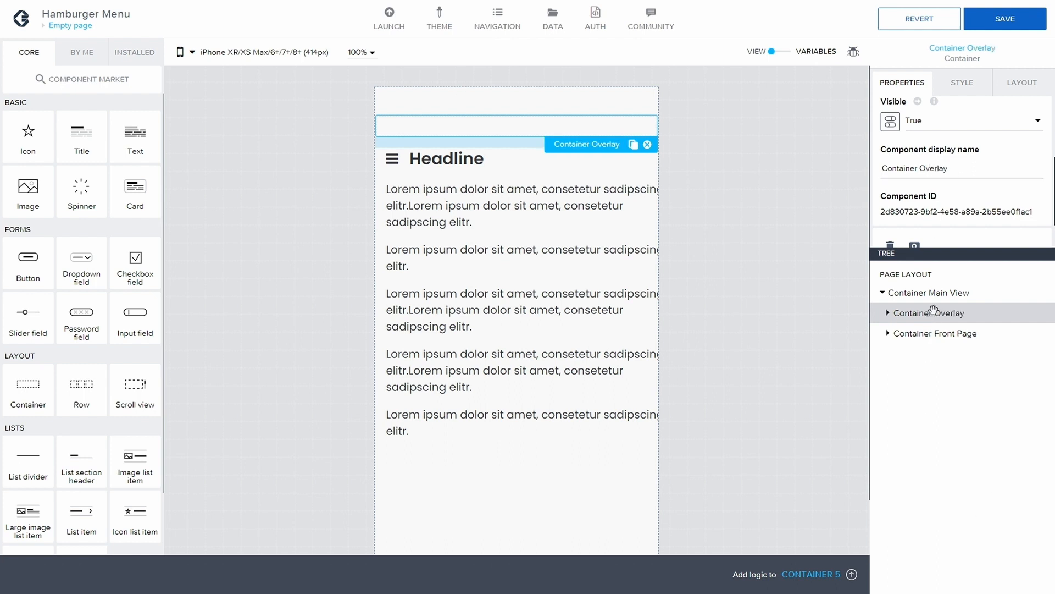
Step: Set Container Overlay's width to 100% in its advanced width and height settings
click(1020, 81)
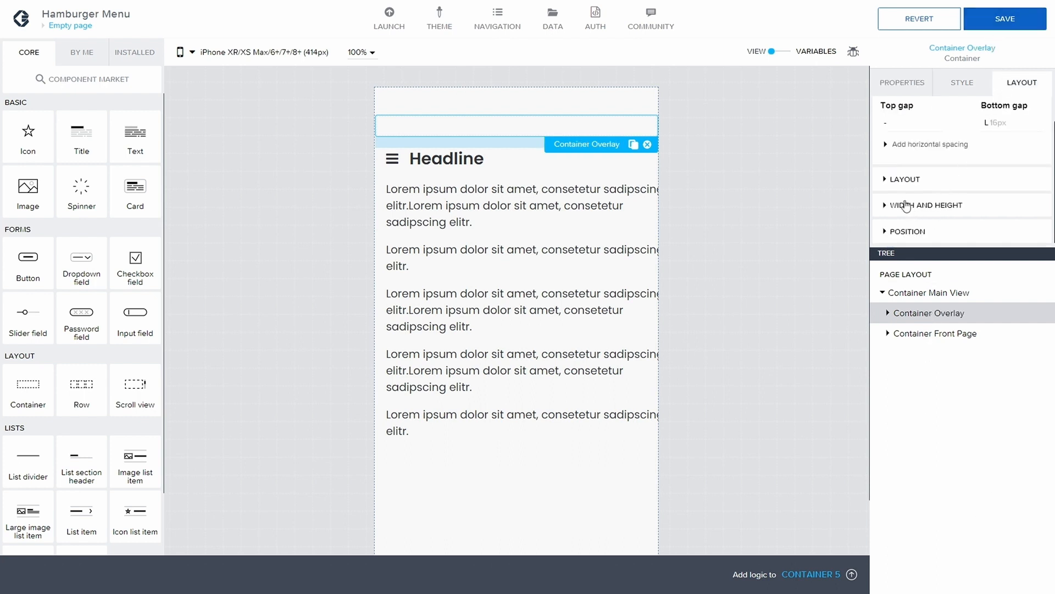
click(879, 205)
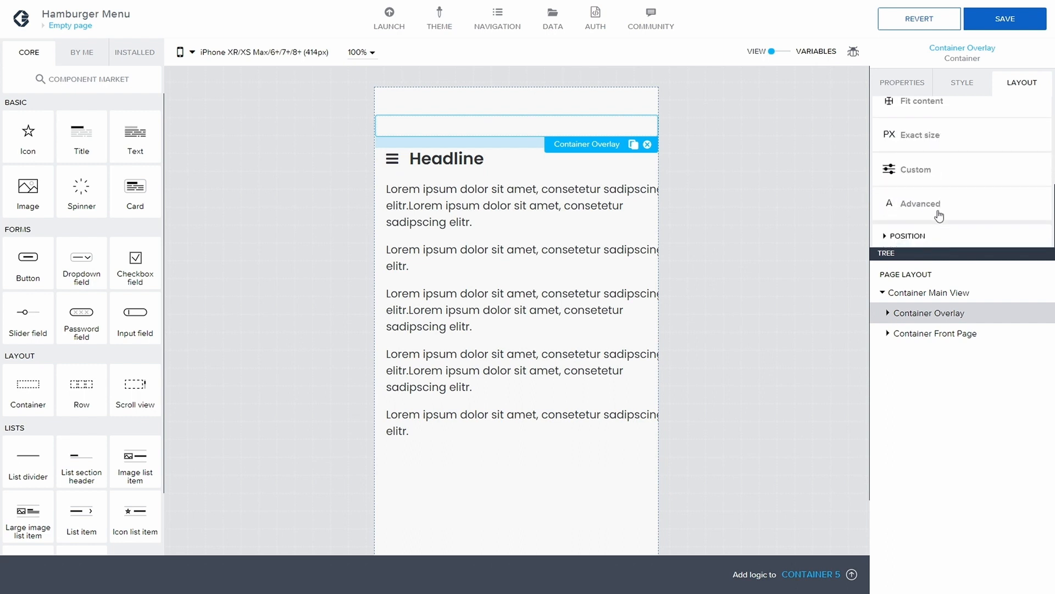
click(937, 214)
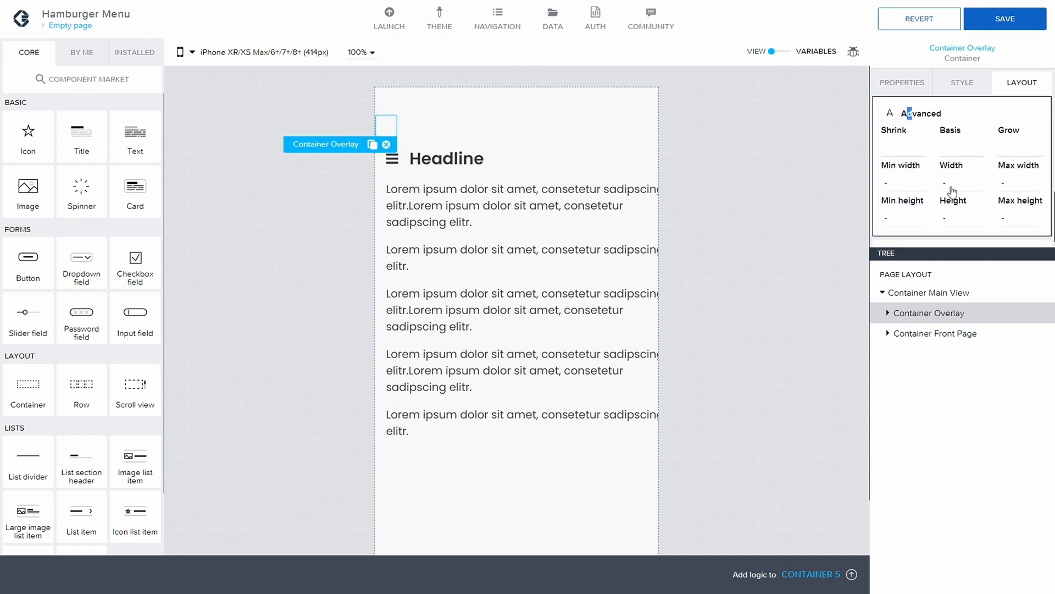
click(947, 184)
click(984, 201)
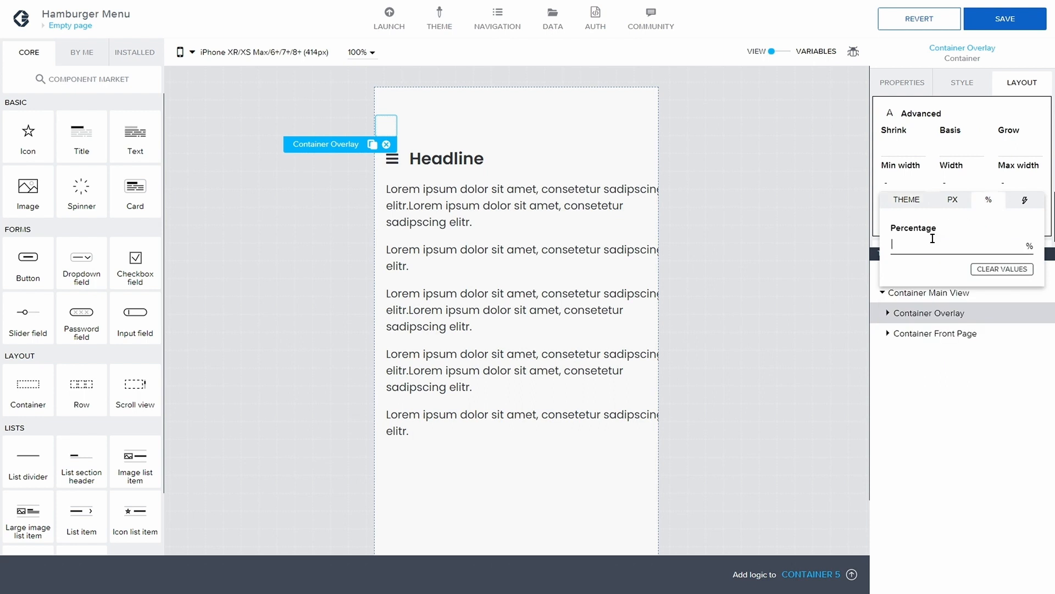
text(100)
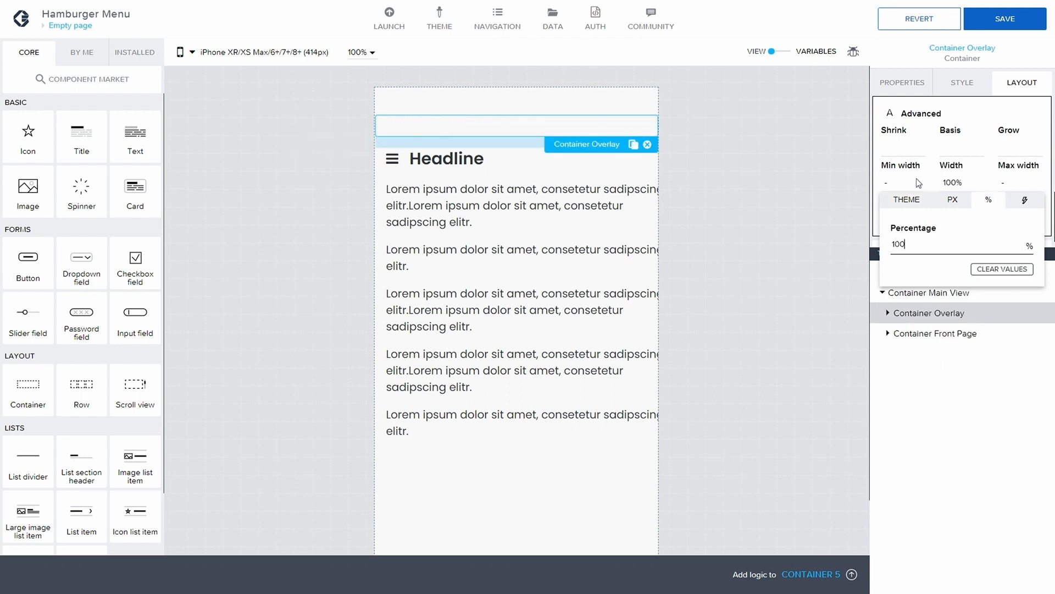
click(916, 178)
Step: Set Container Overlay's height to 100% and save the application
click(946, 218)
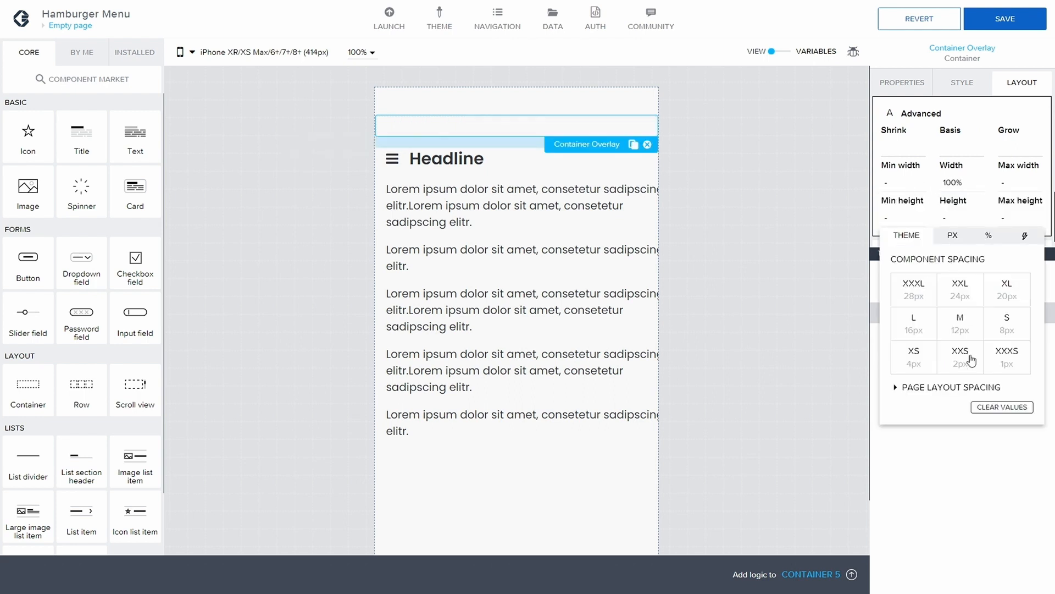
click(988, 236)
text(1)
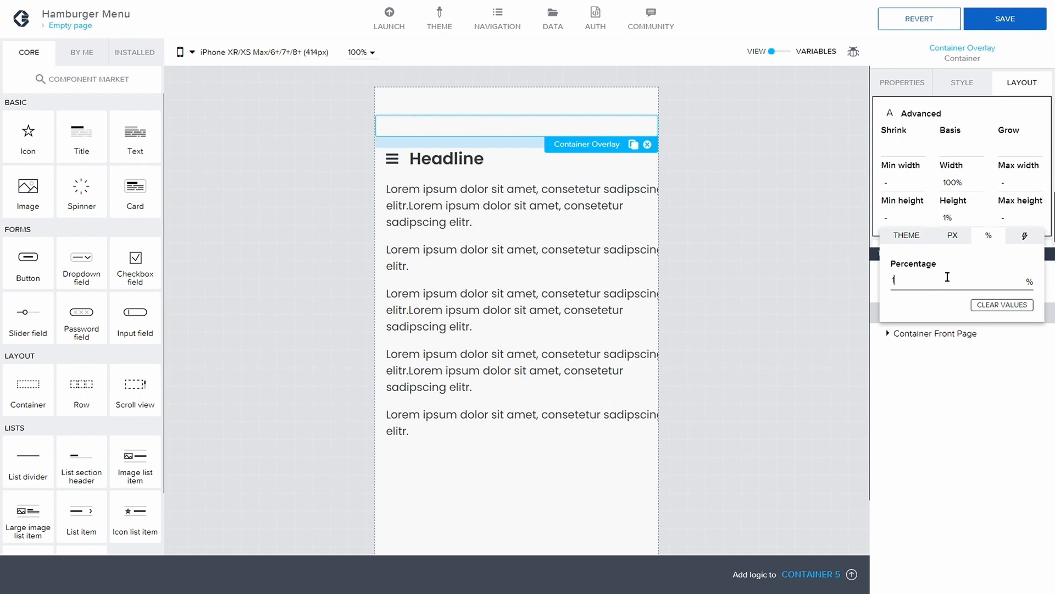
text(00)
click(911, 380)
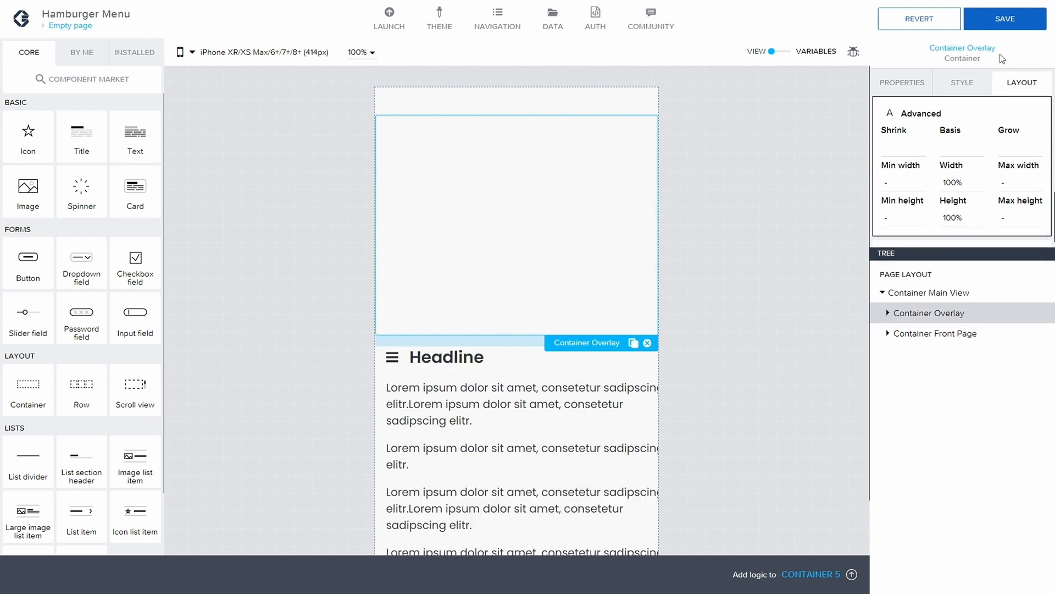
click(1005, 19)
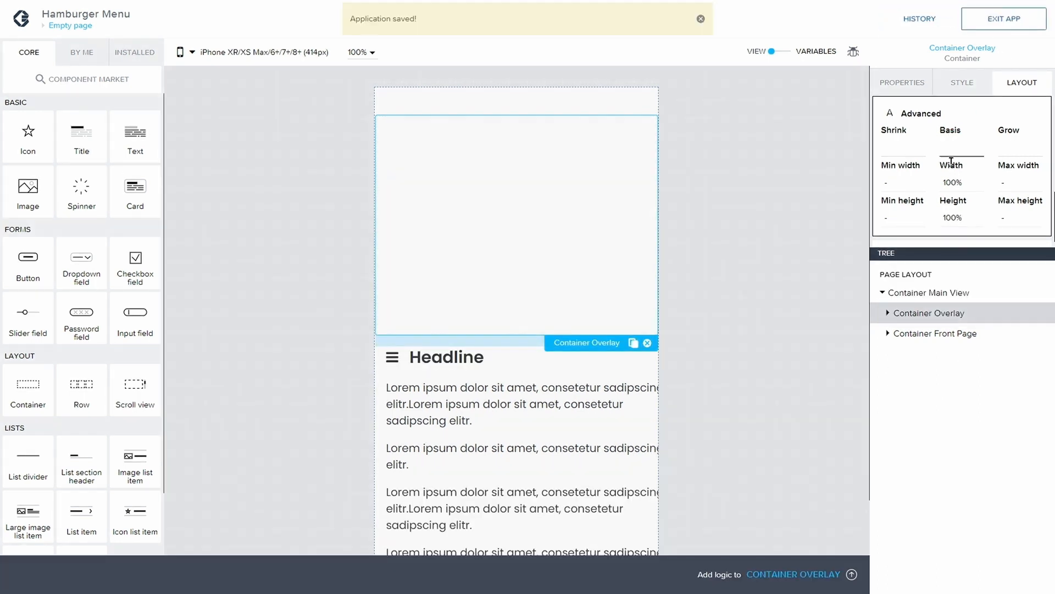
Step: Set Container Overlay's position to Absolute in its layout position settings and save the application
scroll(951, 161, down, 1)
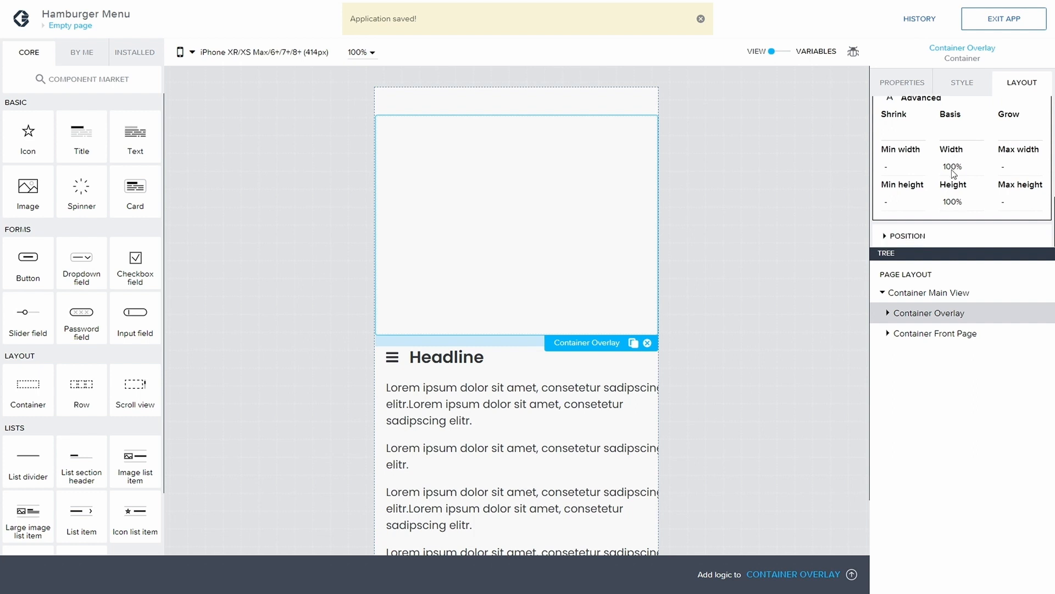
click(890, 237)
scroll(912, 206, down, 3)
scroll(959, 186, down, 3)
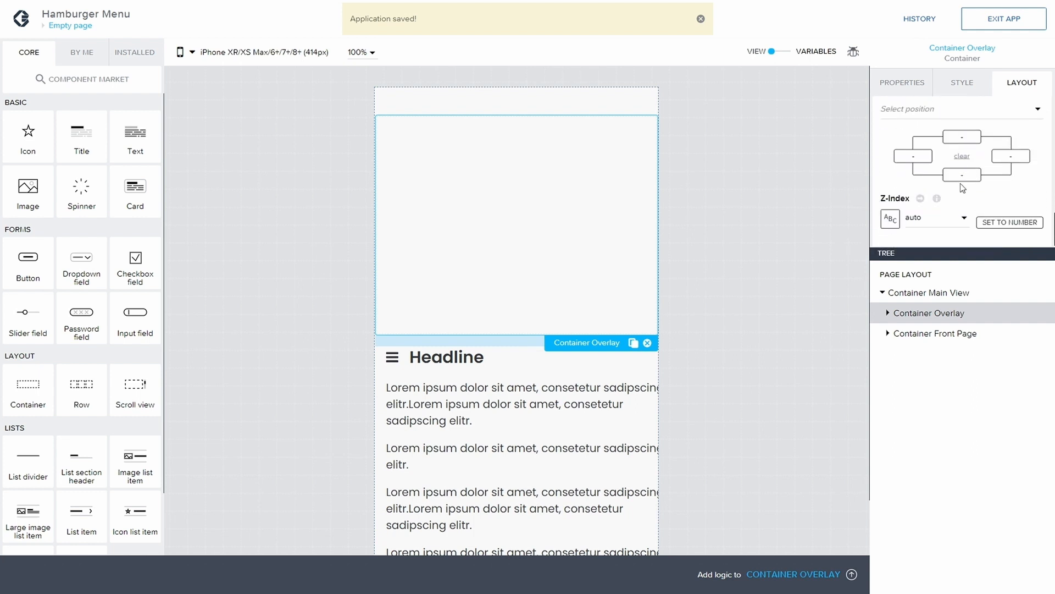
scroll(940, 173, up, 2)
click(937, 154)
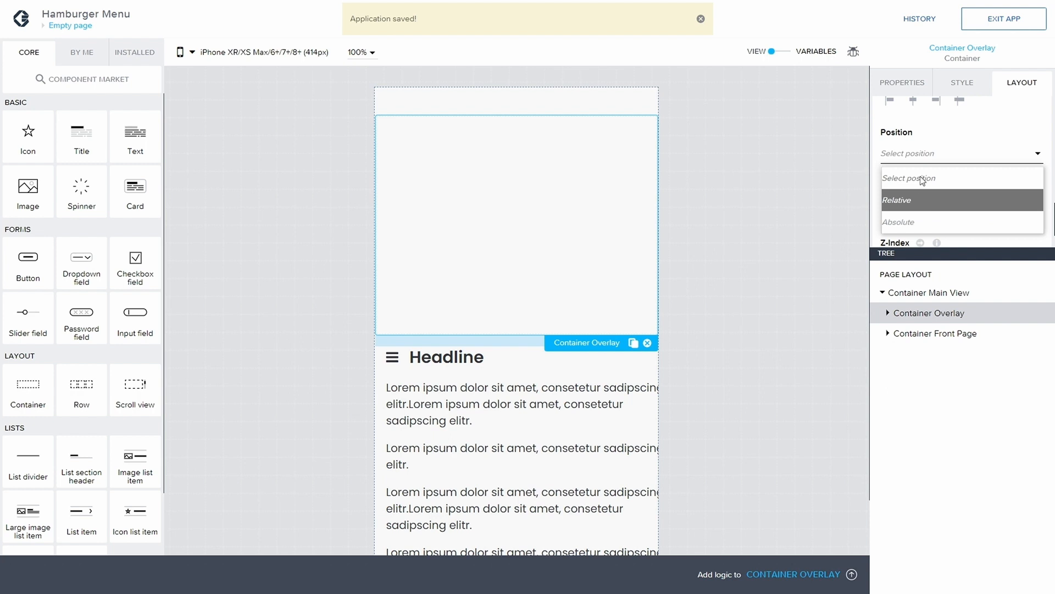
click(922, 219)
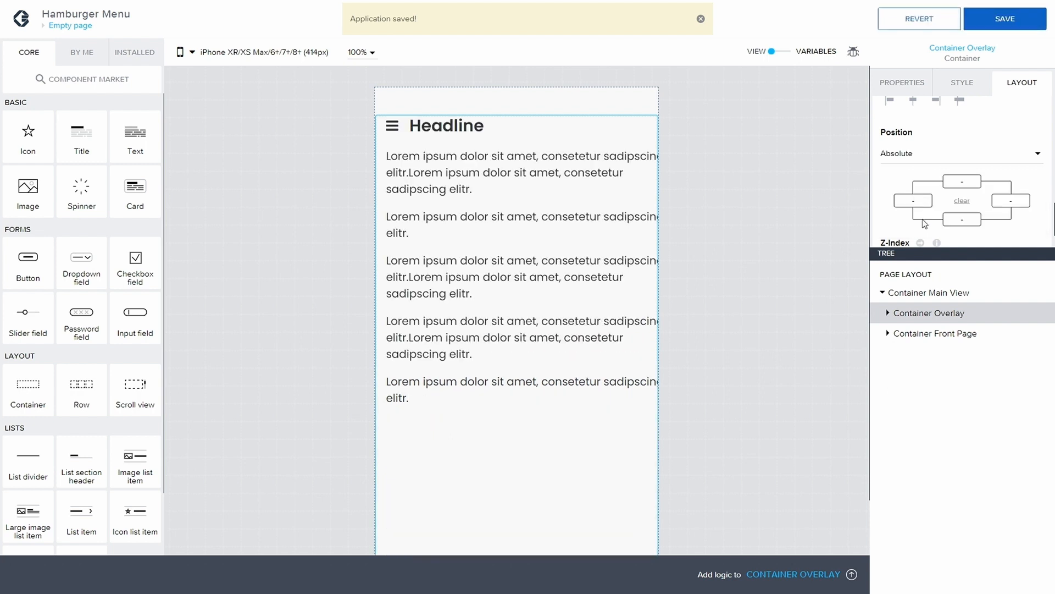
click(1004, 19)
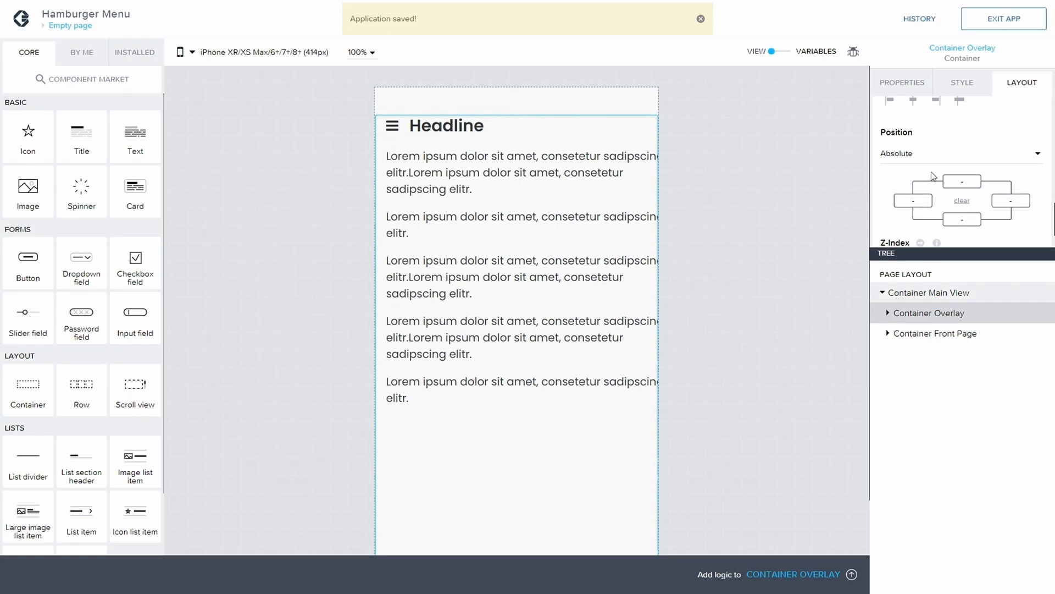
Step: Switch Container Front Page's z-index to a number with value 0 and save the application
scroll(931, 173, down, 1)
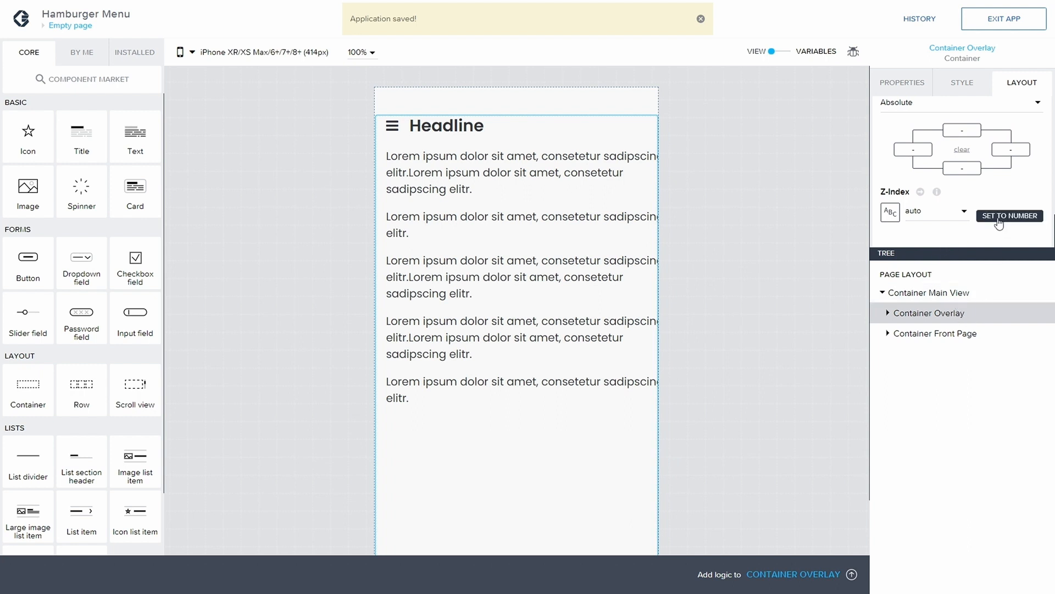
click(929, 333)
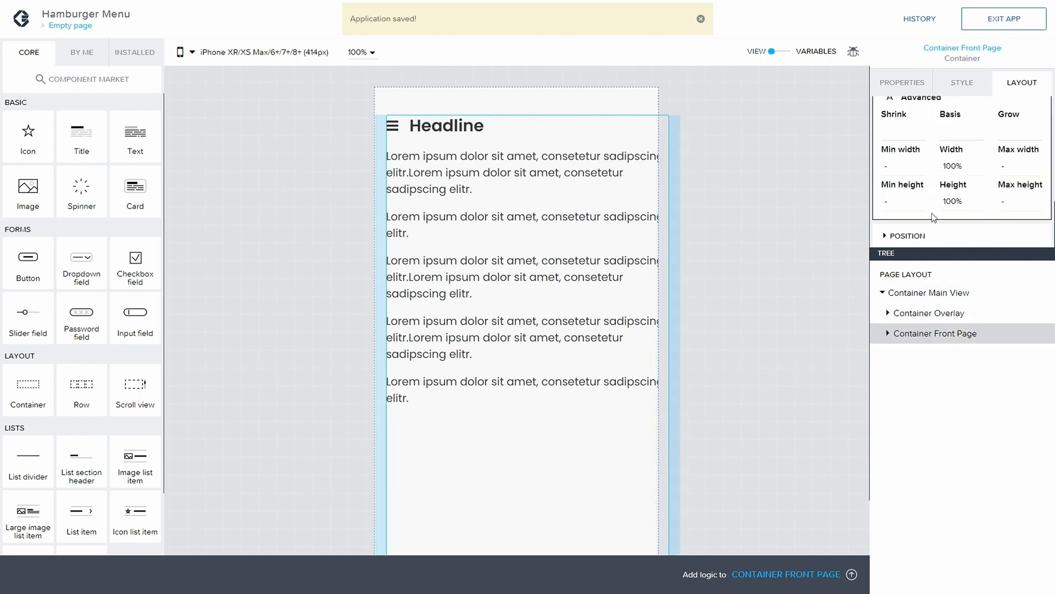
scroll(928, 220, up, 1)
scroll(913, 222, down, 1)
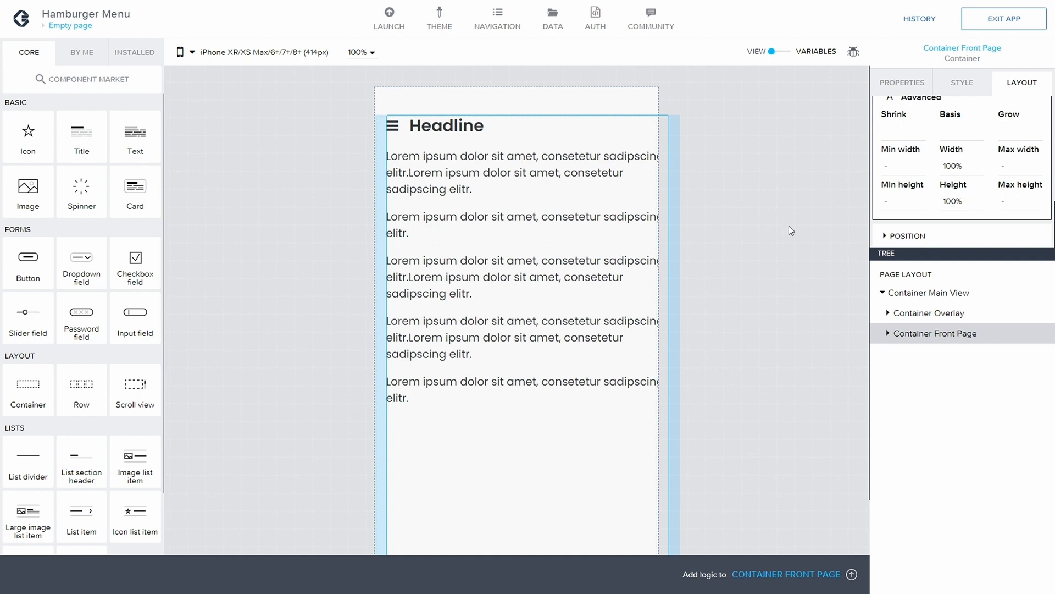
scroll(789, 227, down, 1)
click(904, 235)
scroll(932, 222, down, 2)
scroll(932, 222, down, 2)
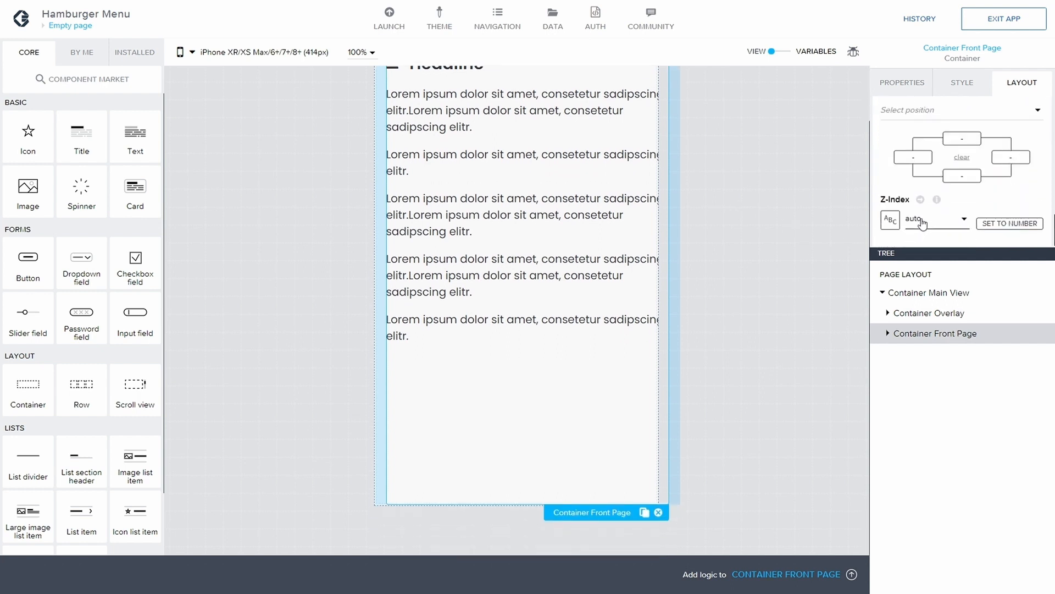
click(990, 217)
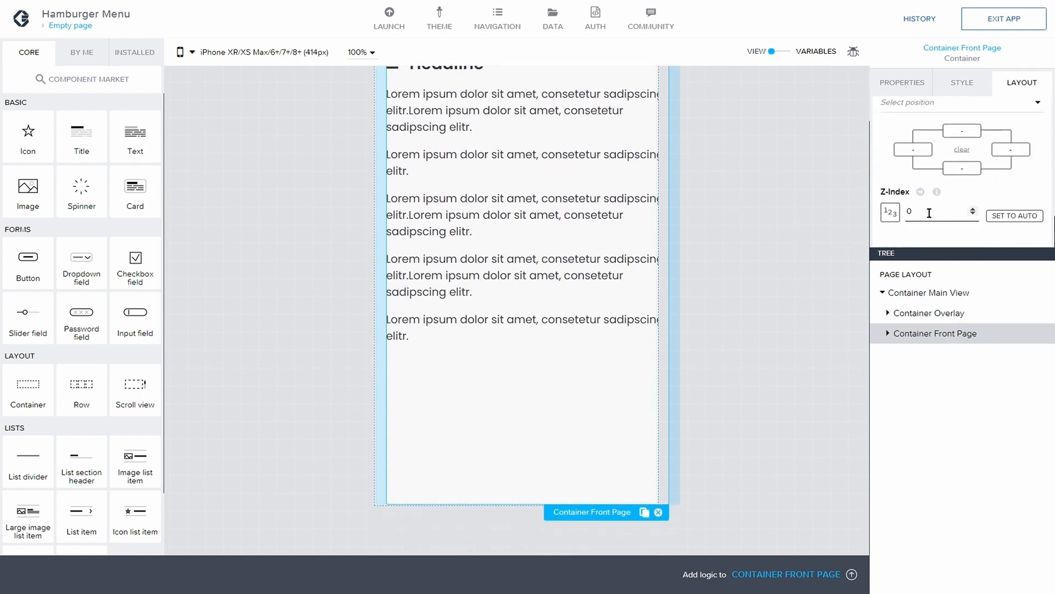
click(996, 20)
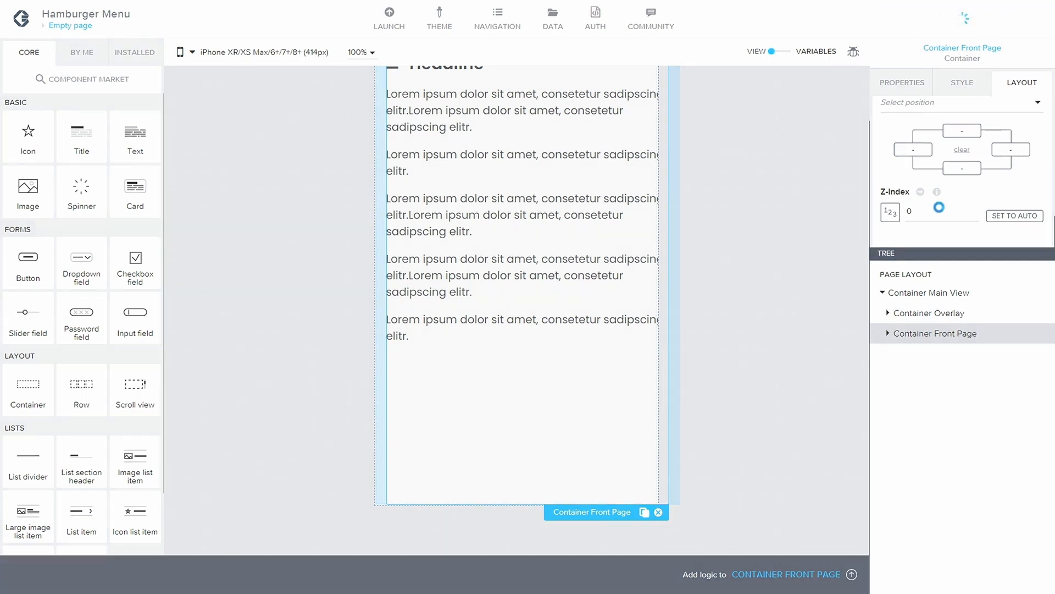
Step: Switch Container Overlay's z-index to a number, set it to 100, and save the application
click(943, 313)
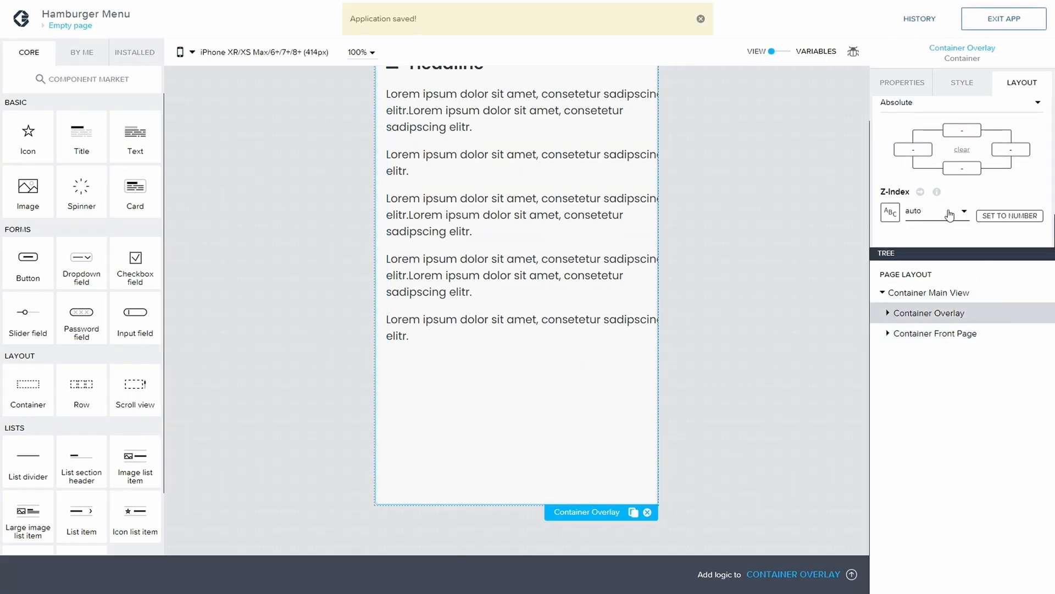
click(933, 219)
click(972, 217)
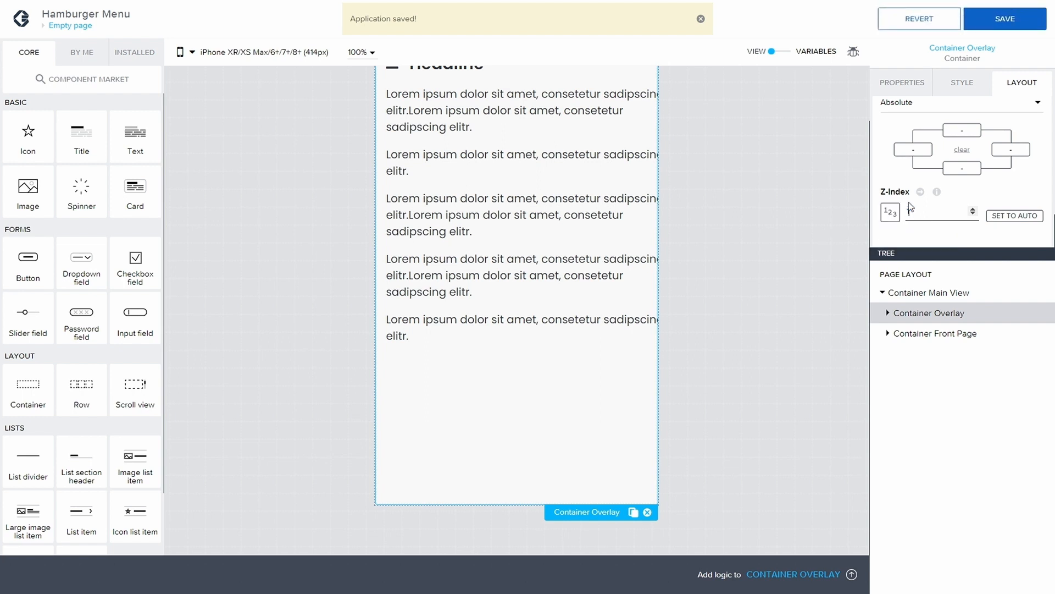
click(1005, 18)
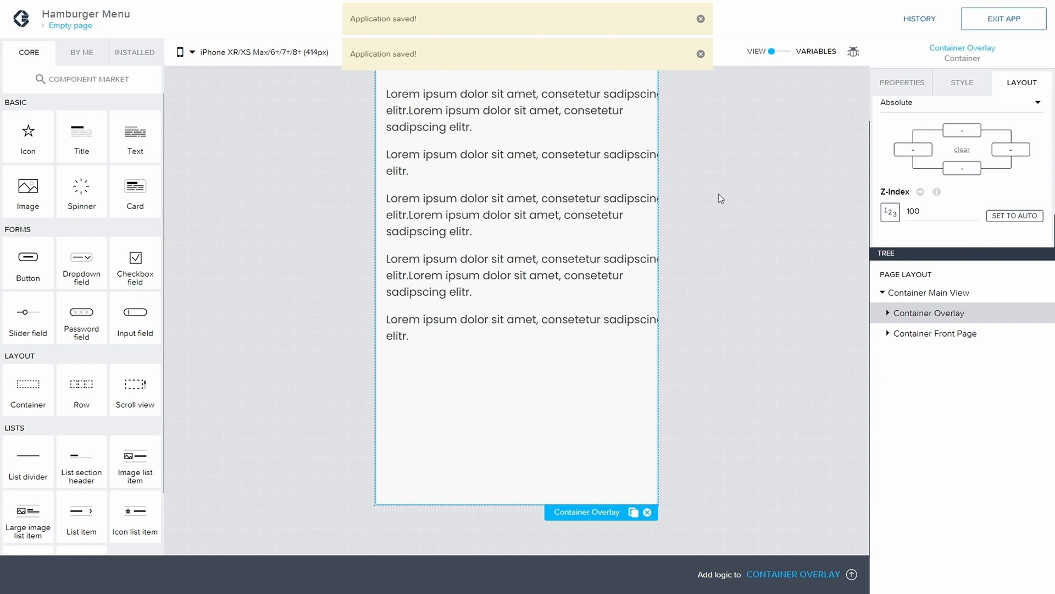
Step: Create a new style class named "Overlay" for Container Overlay, based on the Layout Container style
click(931, 334)
click(929, 312)
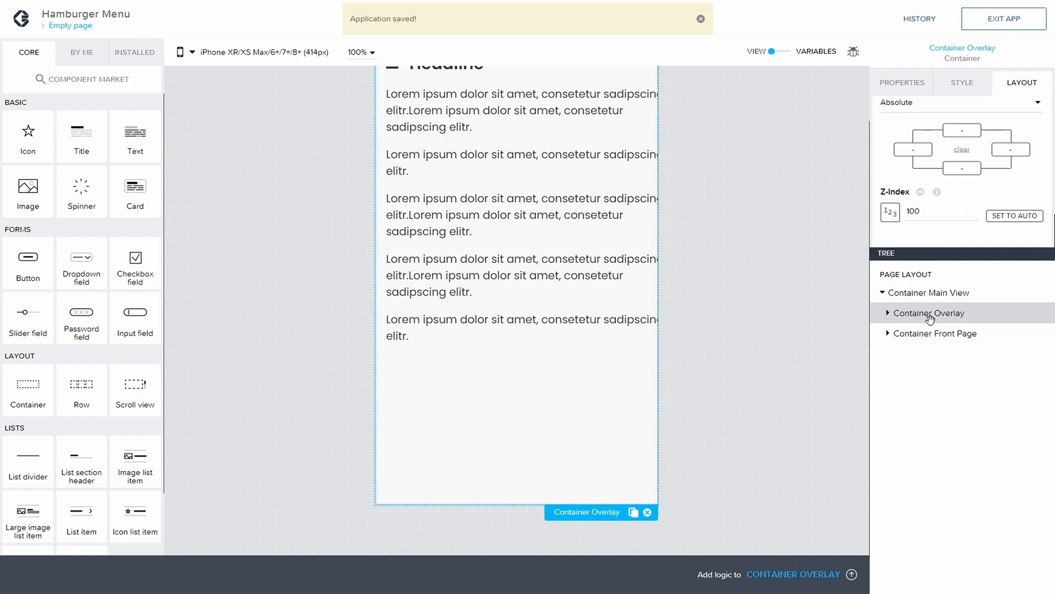
scroll(937, 170, up, 2)
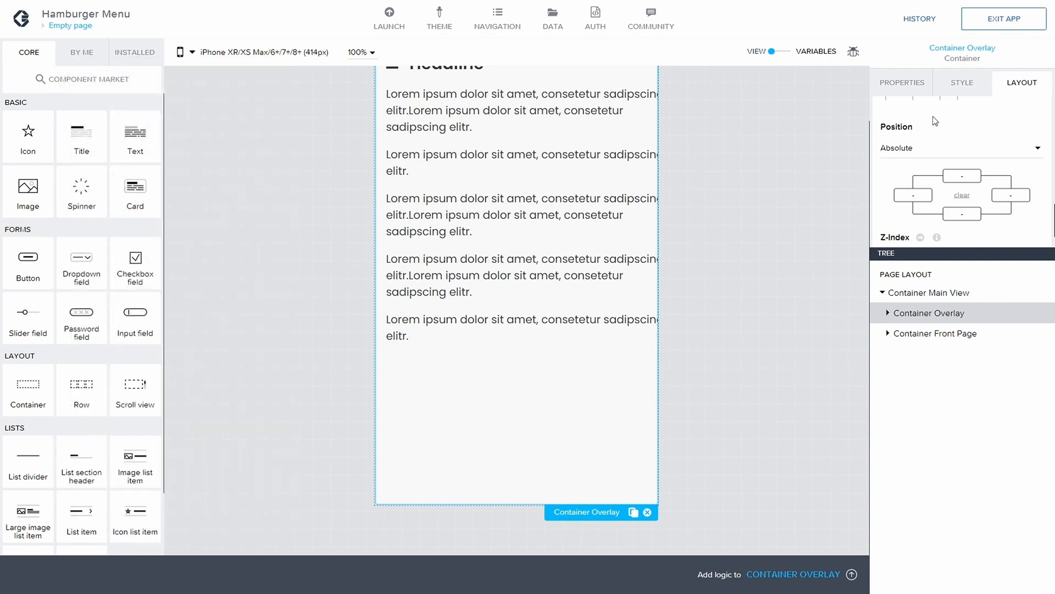
scroll(940, 115, up, 3)
click(961, 84)
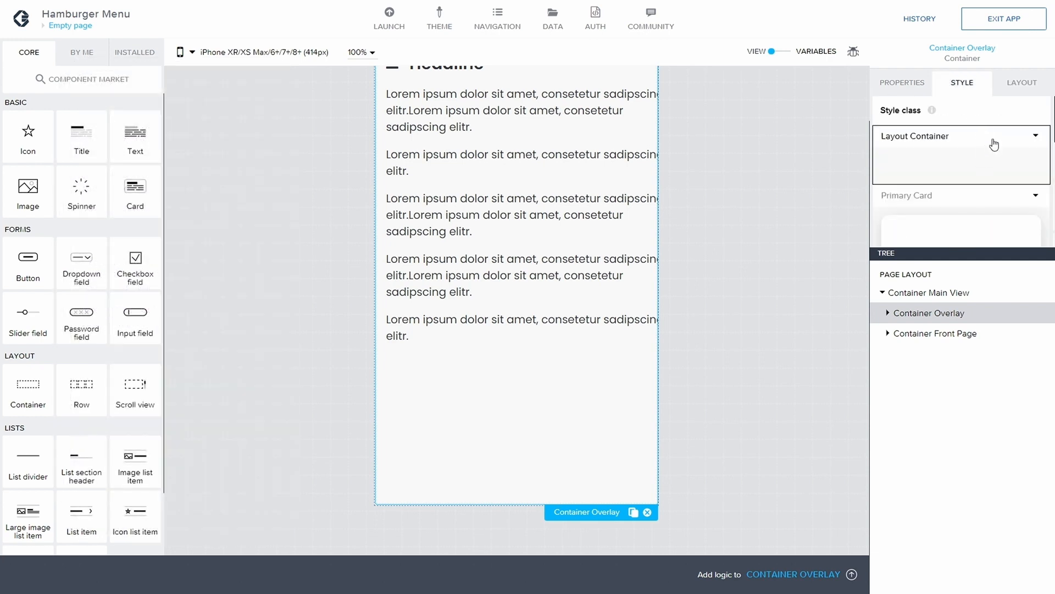
click(1033, 137)
click(990, 159)
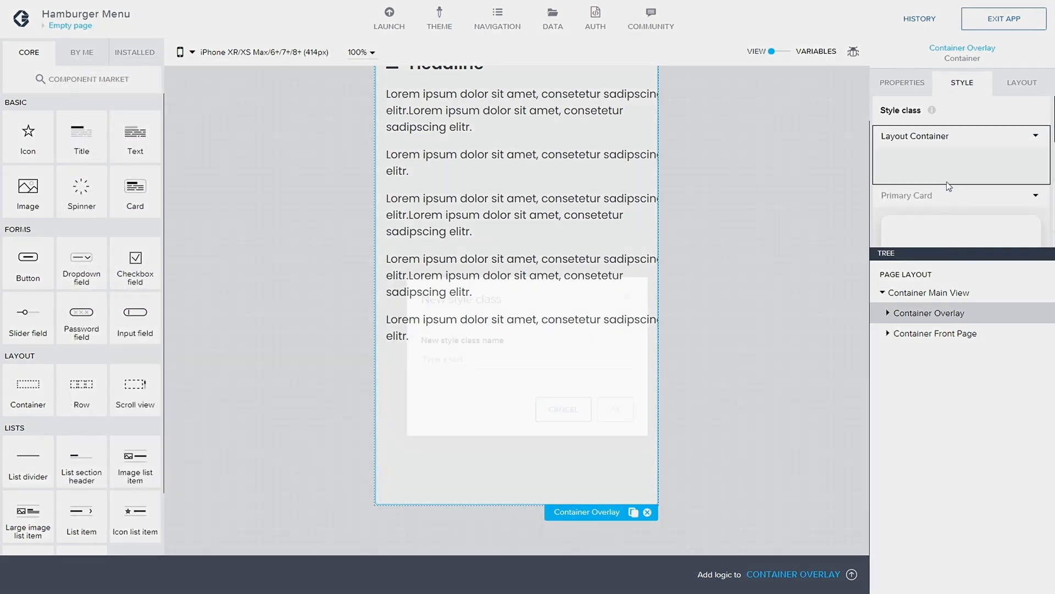
click(454, 294)
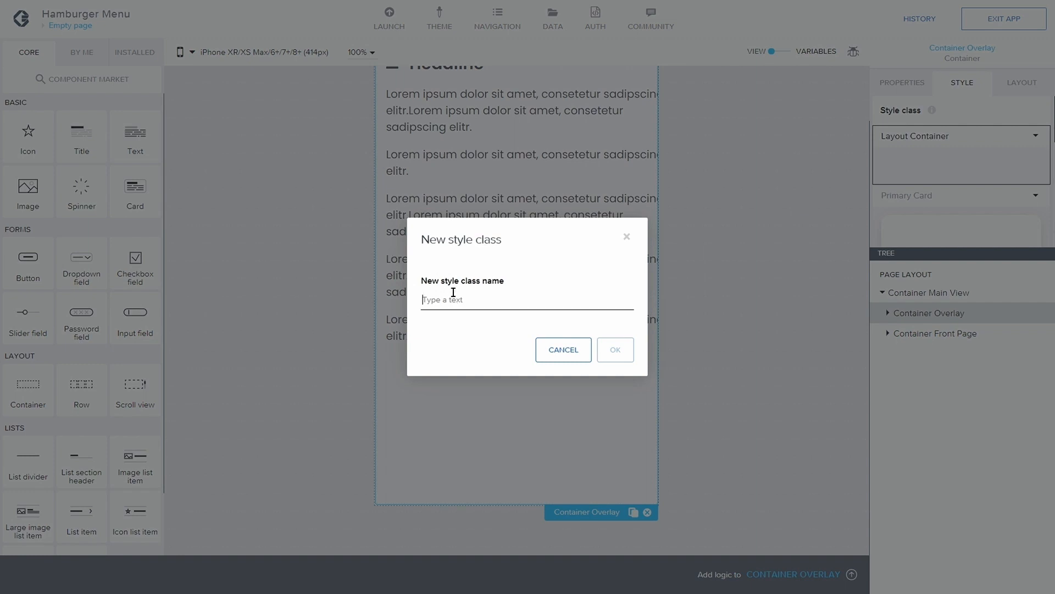
text(Overlay)
click(616, 352)
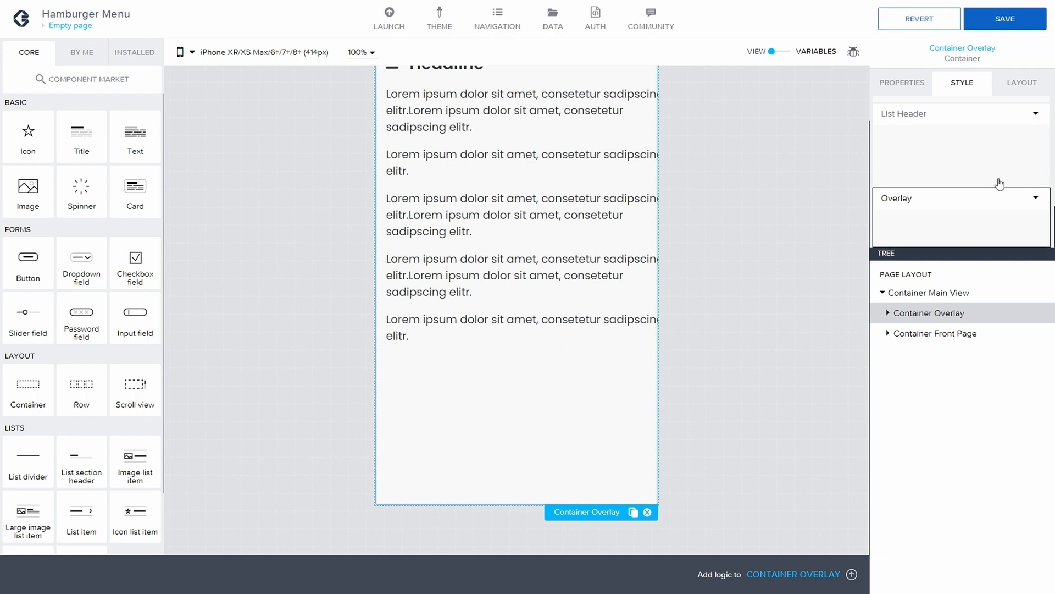
Step: Edit the Overlay style class and start a new background color palette named "Blue Overlay"
click(1035, 198)
click(922, 218)
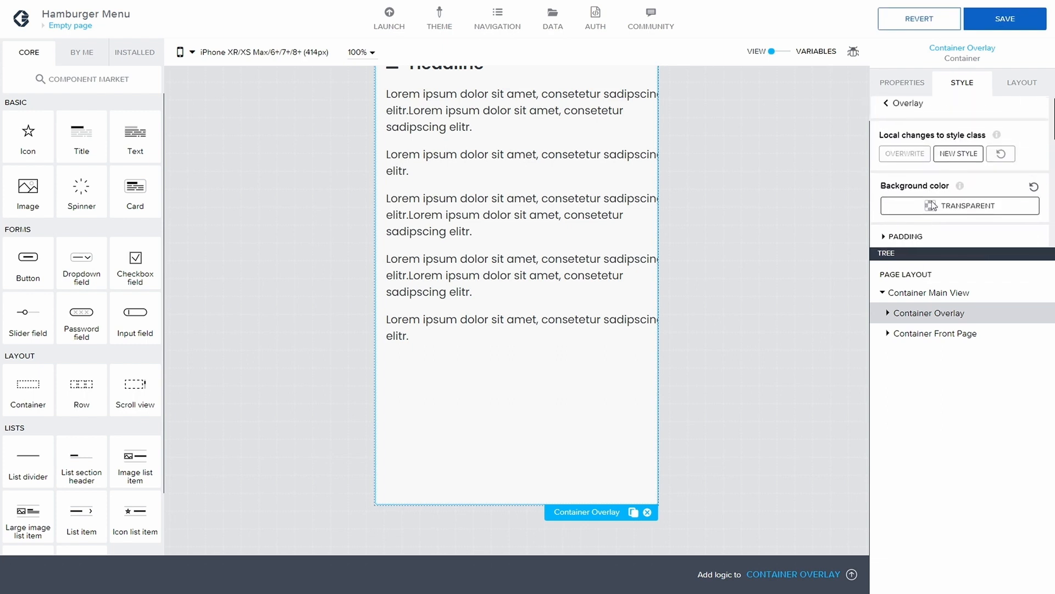
scroll(934, 198, down, 1)
click(951, 150)
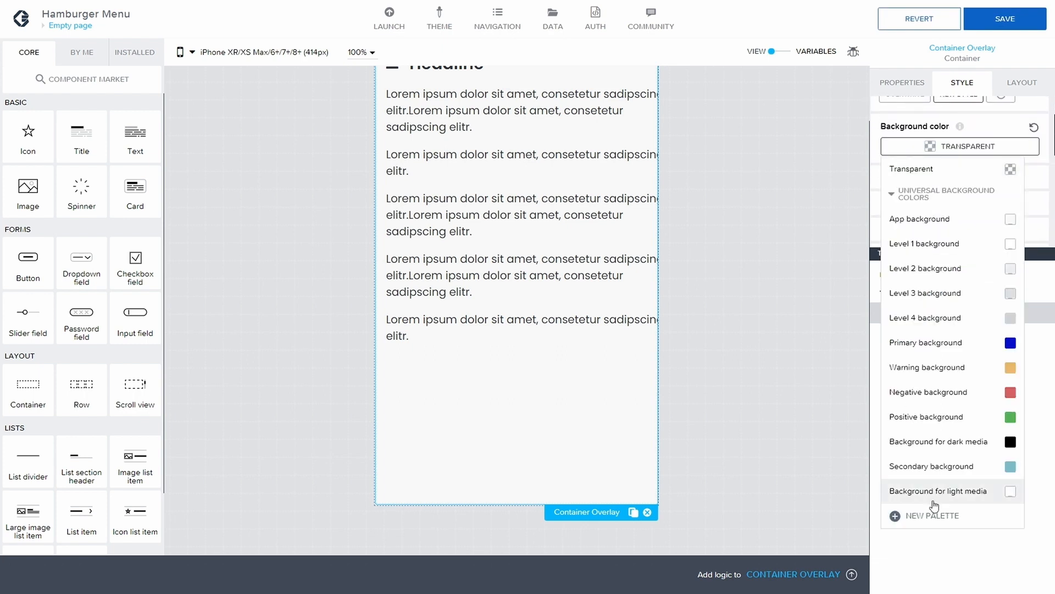
click(932, 515)
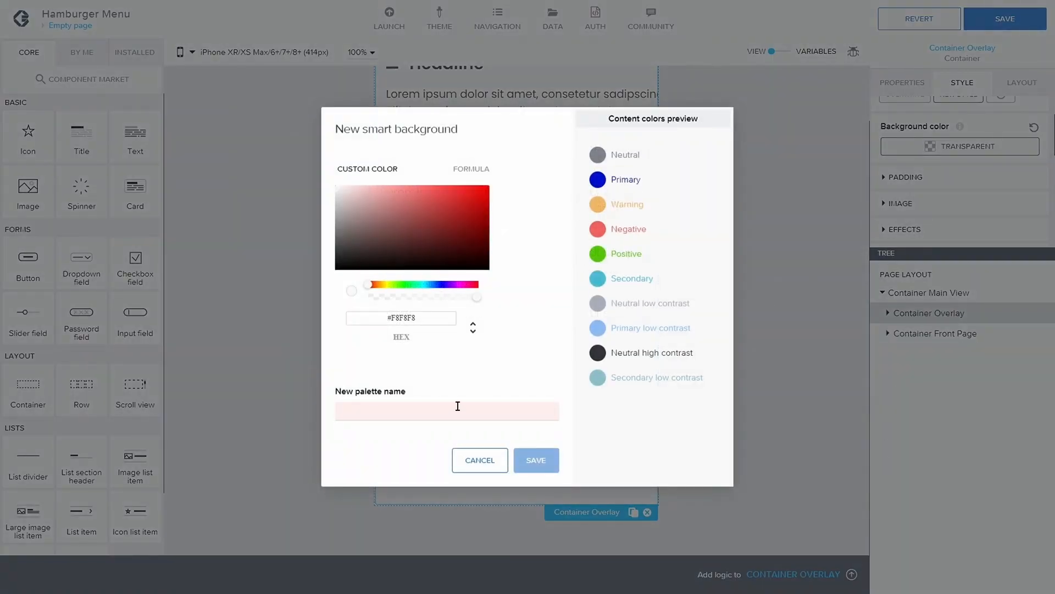
click(458, 406)
text(Blu)
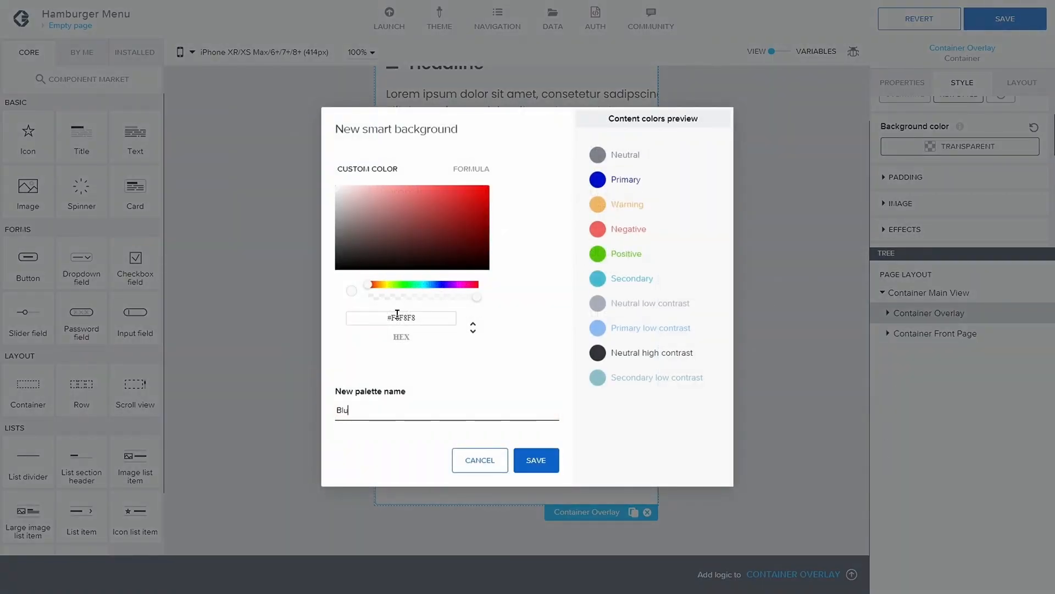
text(ue Overlay)
Step: Set the Blue Overlay palette's hex color to #00527A, save the palette as the background, and save the application
click(415, 314)
key(BackSpace)
key(BackSpace)
key(BackSpace)
key(BackSpace)
key(BackSpace)
key(BackSpace)
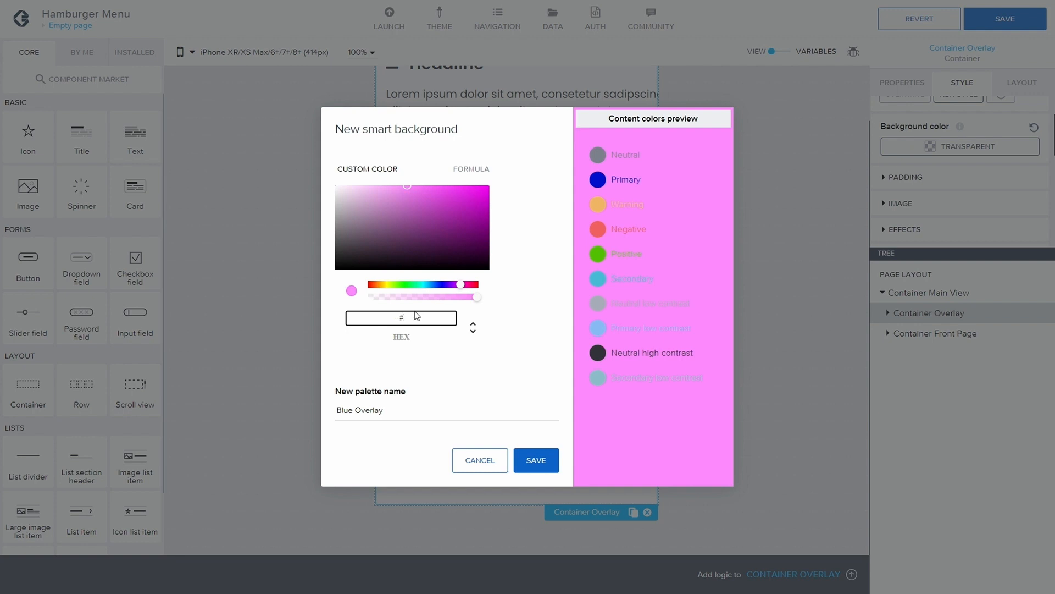
text(00527A)
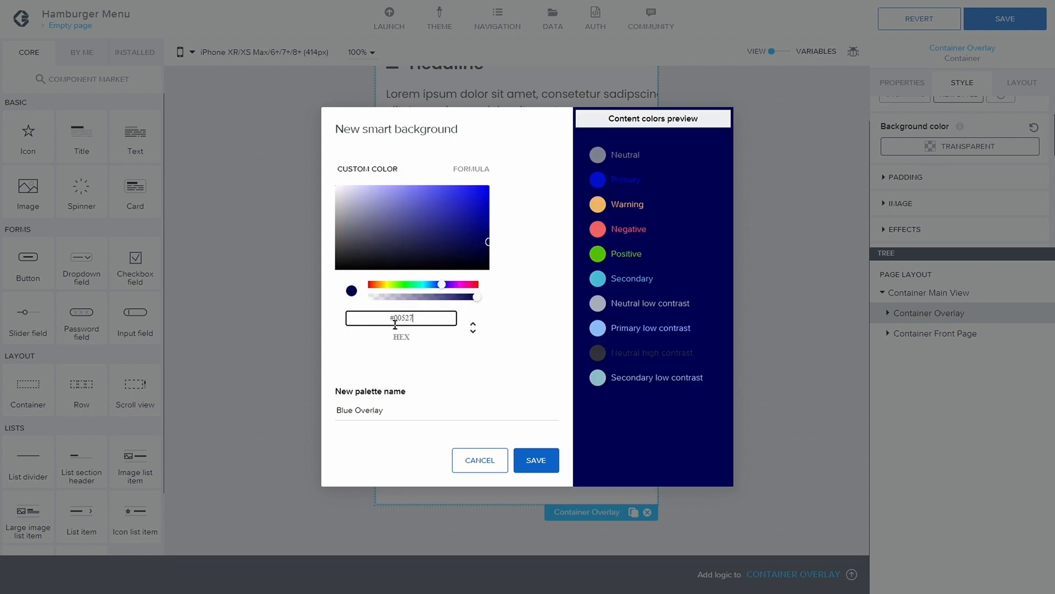
click(536, 460)
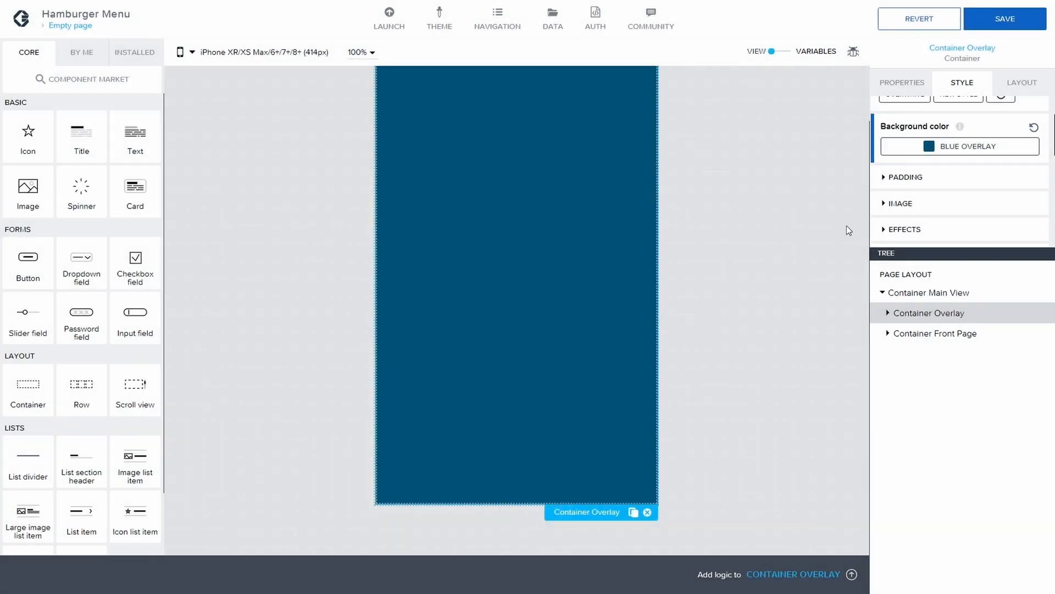
click(1004, 18)
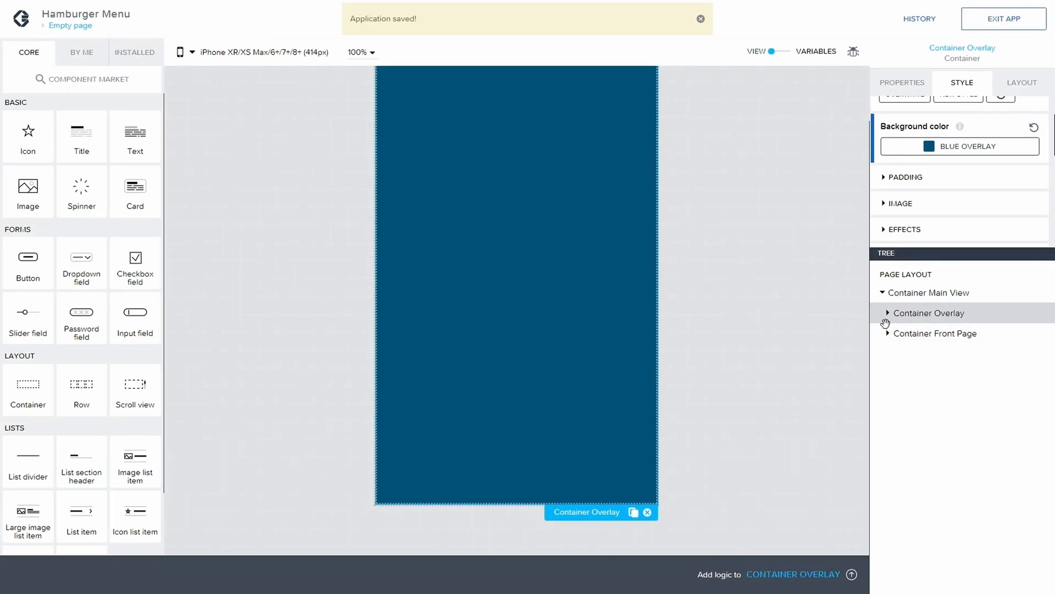
Step: Set Container Overlay's opacity to 0.6 in its advanced style settings and save the application
scroll(912, 209, up, 1)
scroll(907, 207, down, 2)
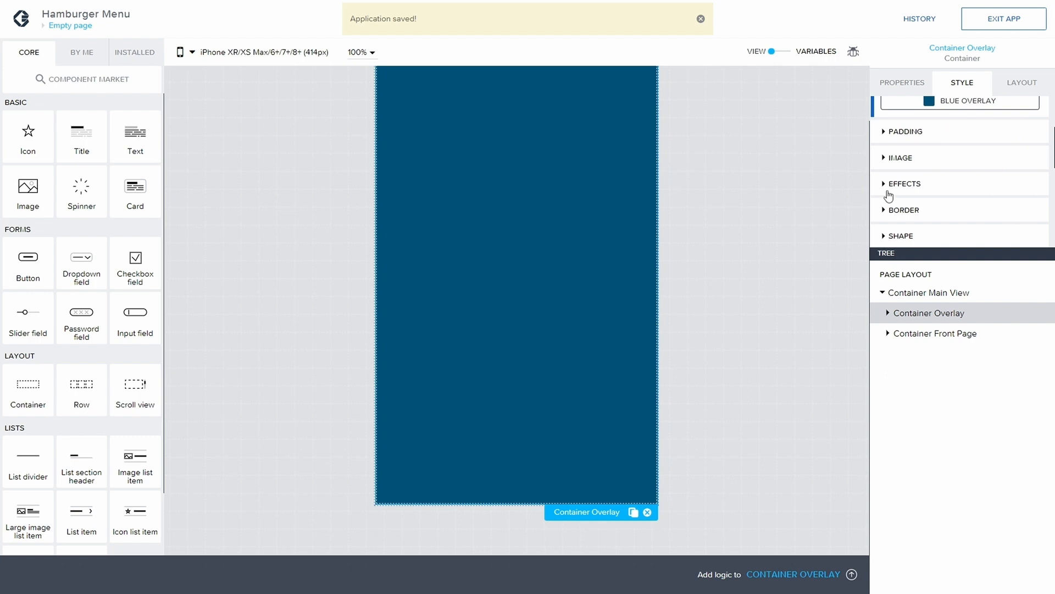
scroll(881, 201, down, 1)
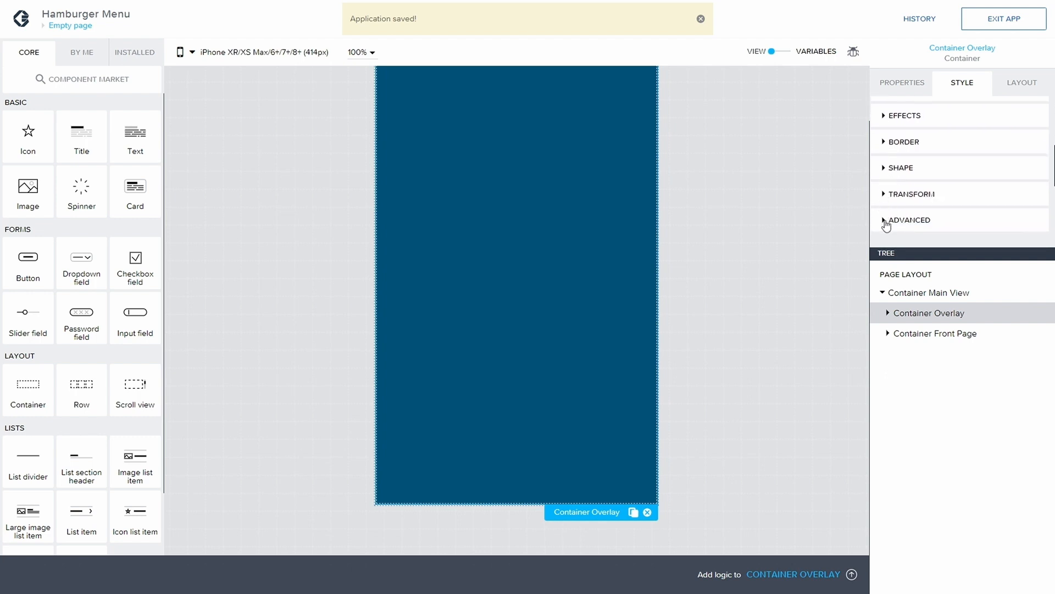
click(889, 220)
scroll(925, 215, down, 1)
key(BackSpace)
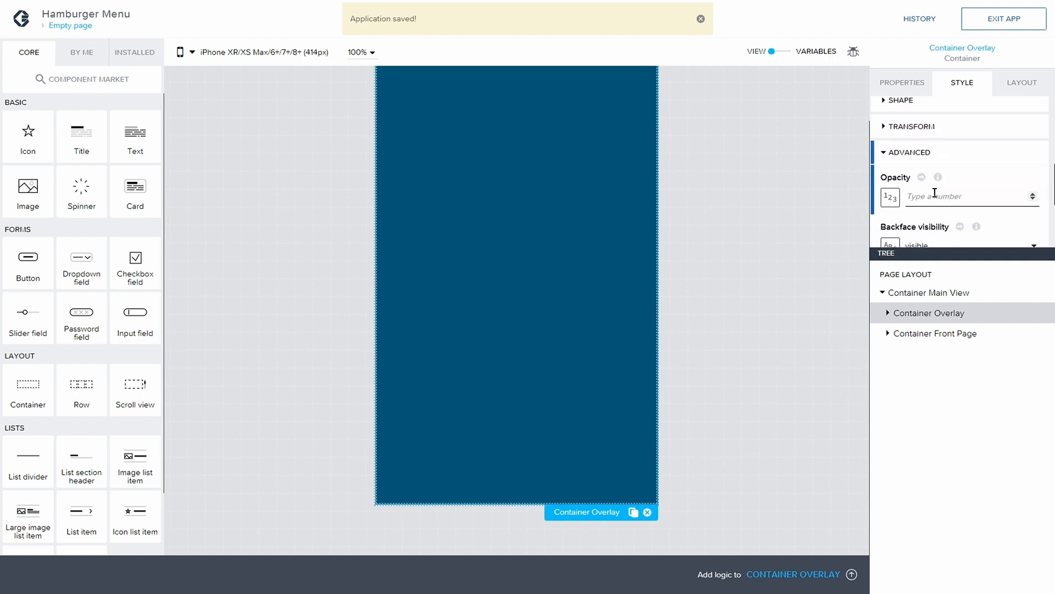
text(0.6)
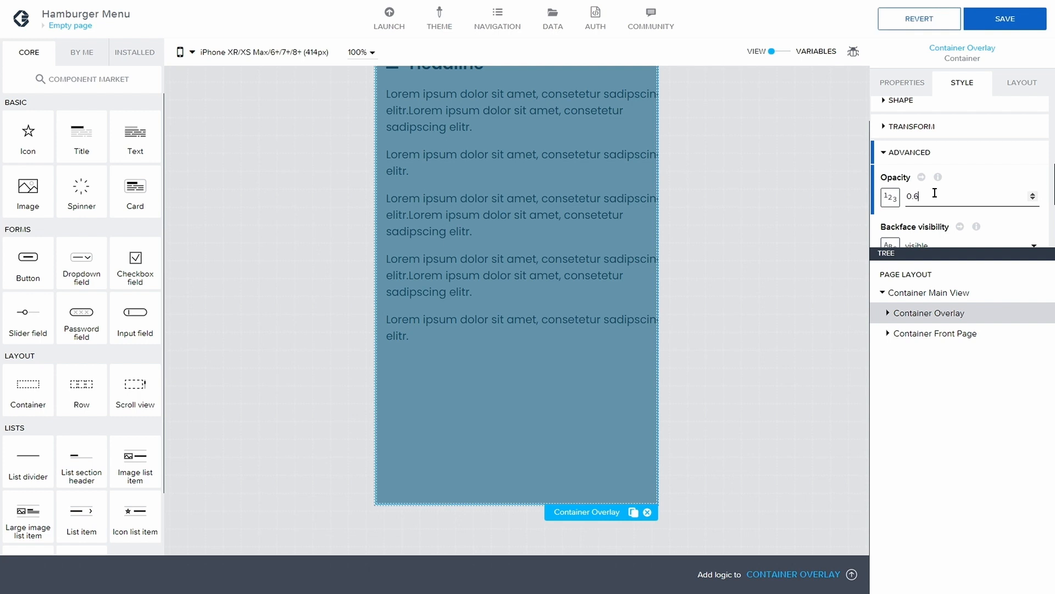
click(1039, 18)
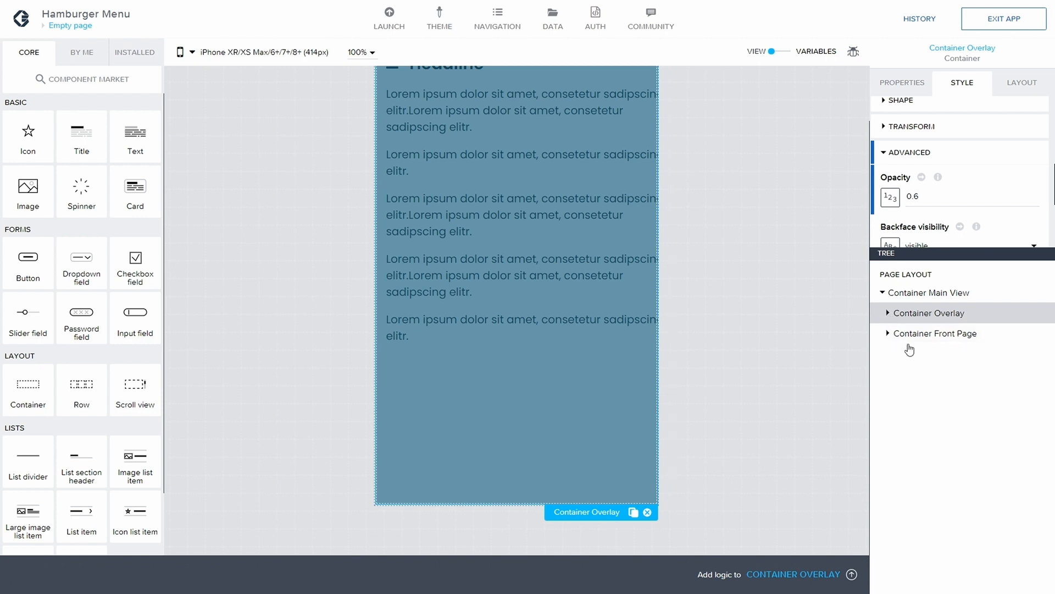
Step: Rename the container nested inside Container Overlay as "Container Circle" and save the application
click(888, 313)
drag(935, 378, 957, 351)
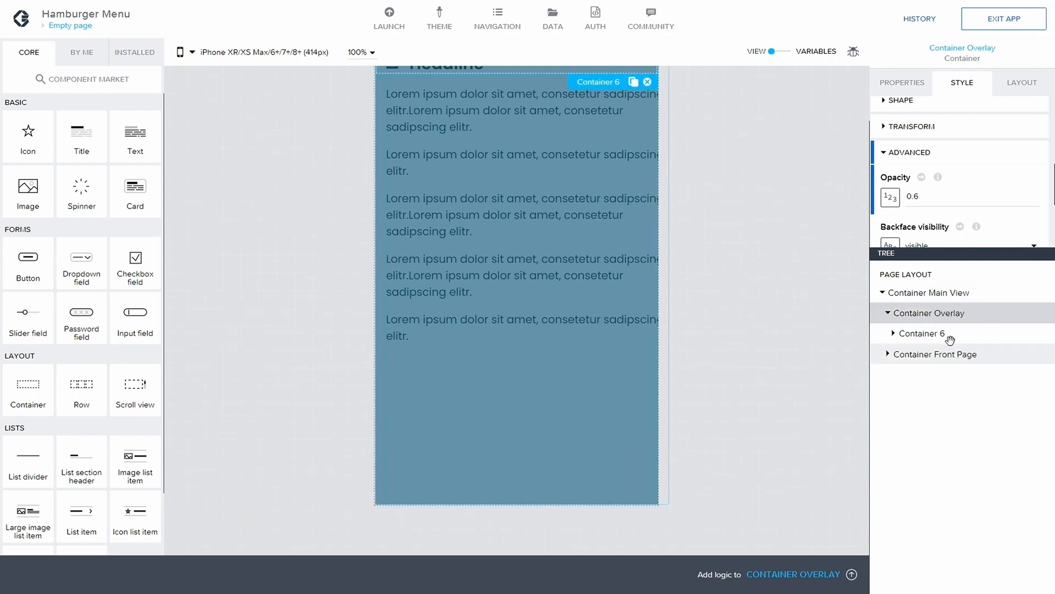
click(937, 333)
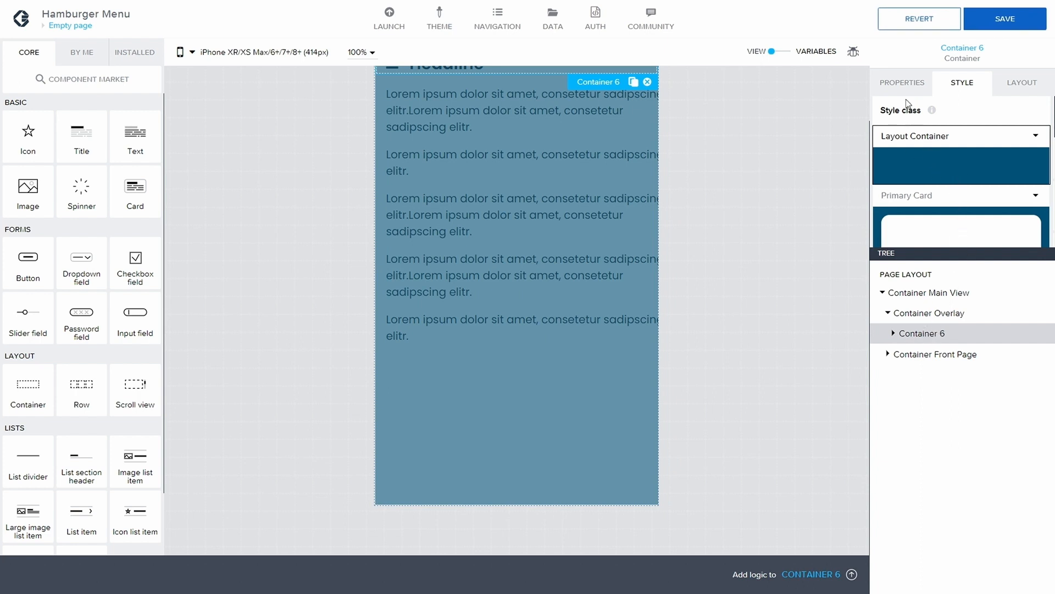
click(902, 82)
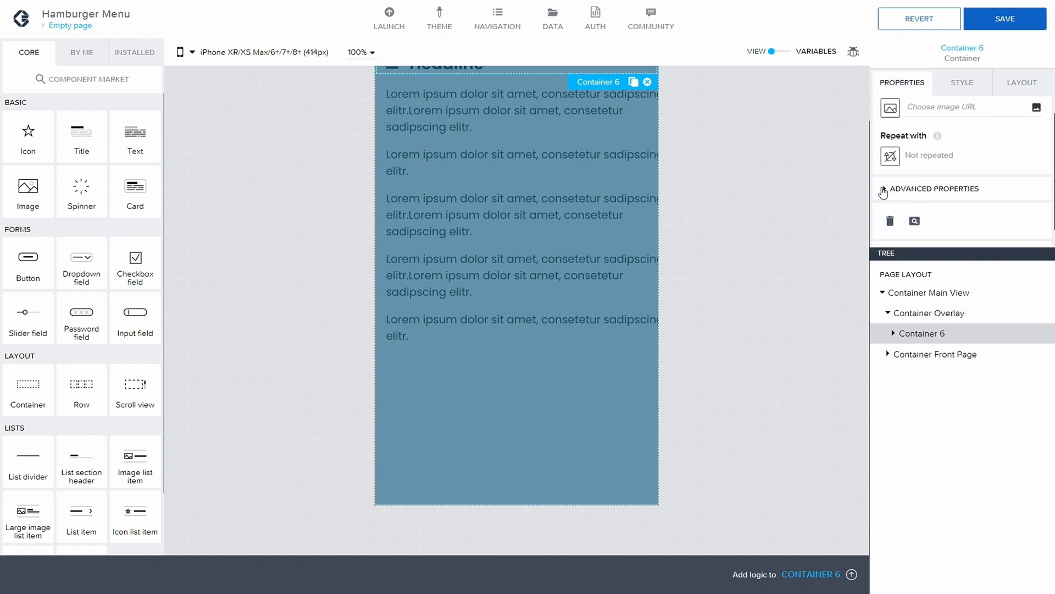
click(883, 190)
scroll(929, 231, down, 2)
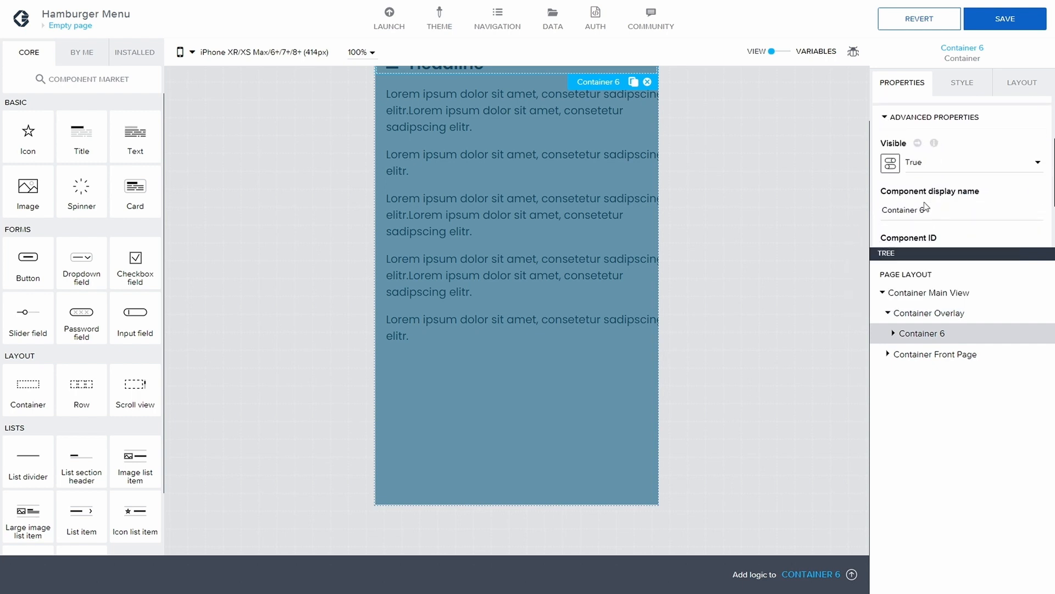
click(927, 169)
key(BackSpace)
text(Circle)
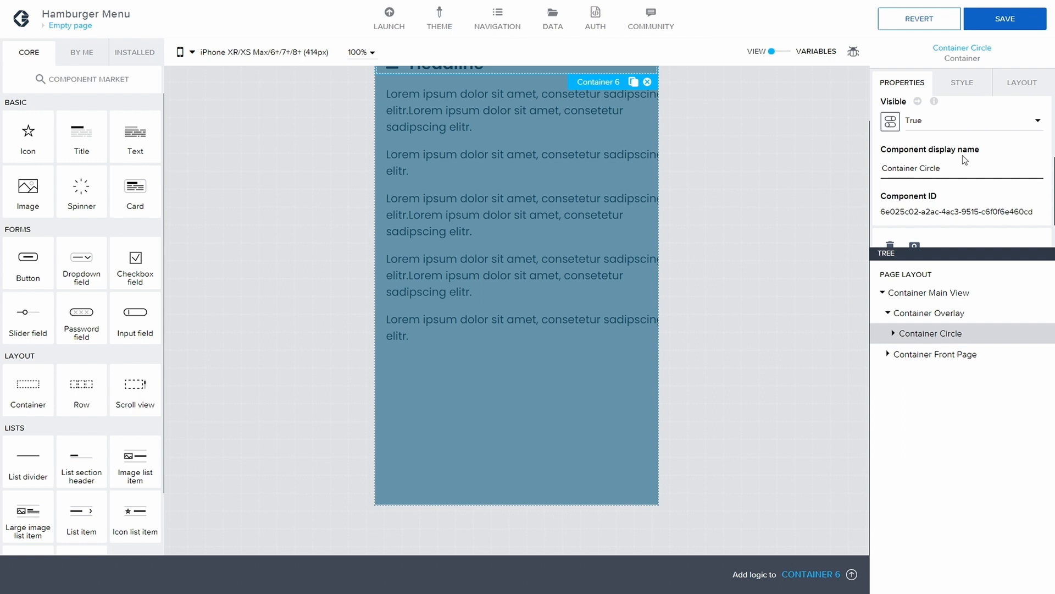
click(1005, 19)
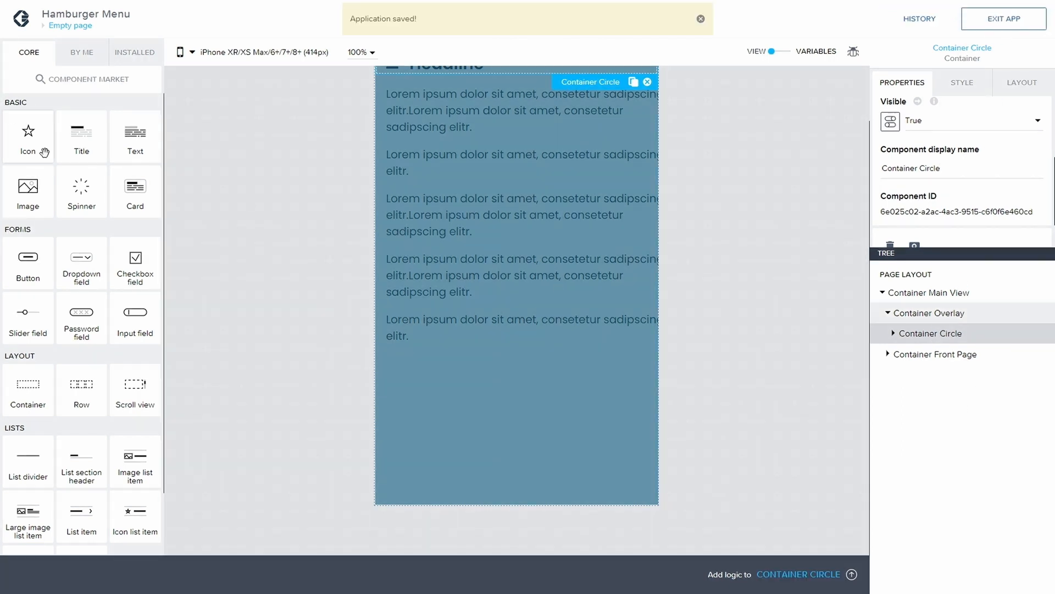
Step: Add an Icon component inside Container Circle and start choosing a different icon for it
drag(28, 138, 950, 337)
mouse_move(936, 157)
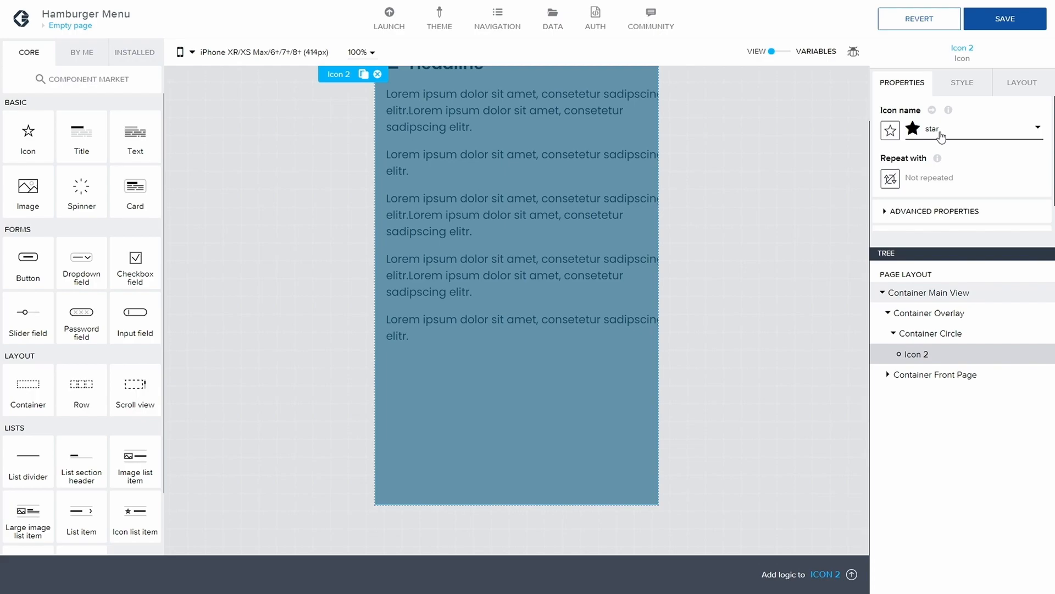
click(942, 135)
click(300, 87)
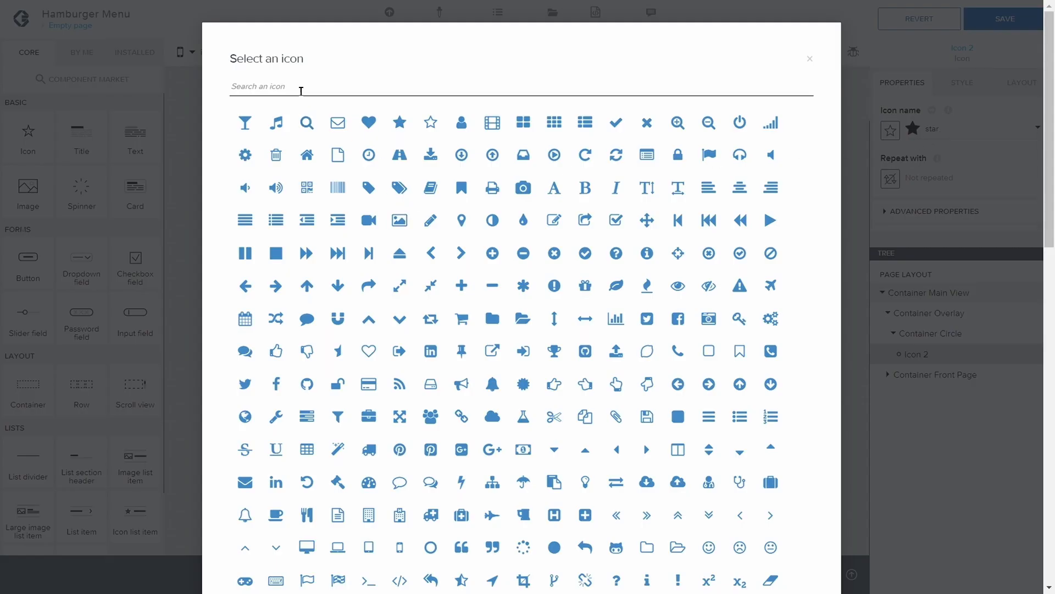
text(ali)
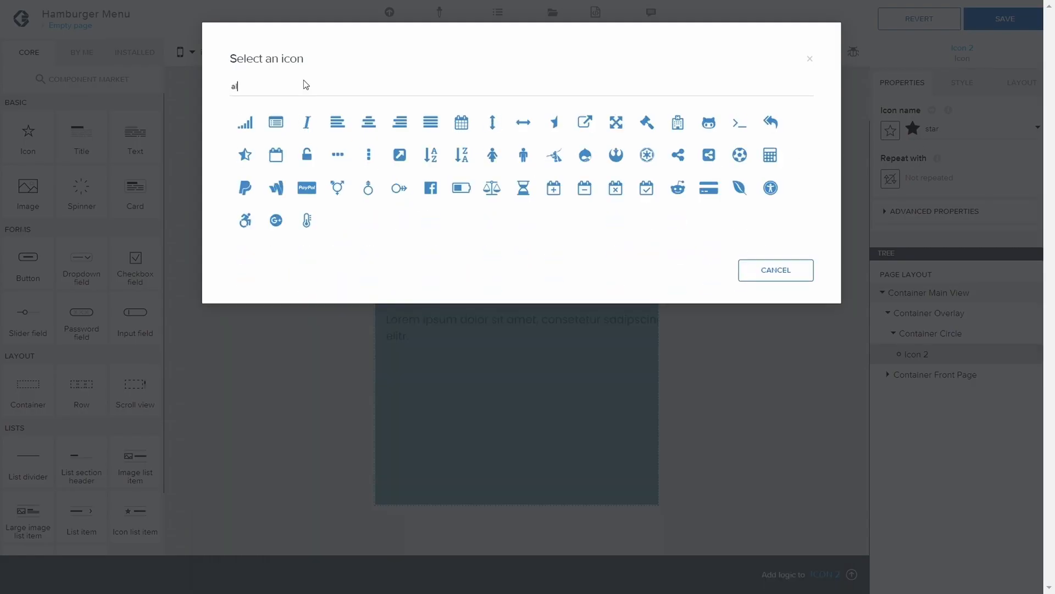
key(BackSpace)
key(BackSpace)
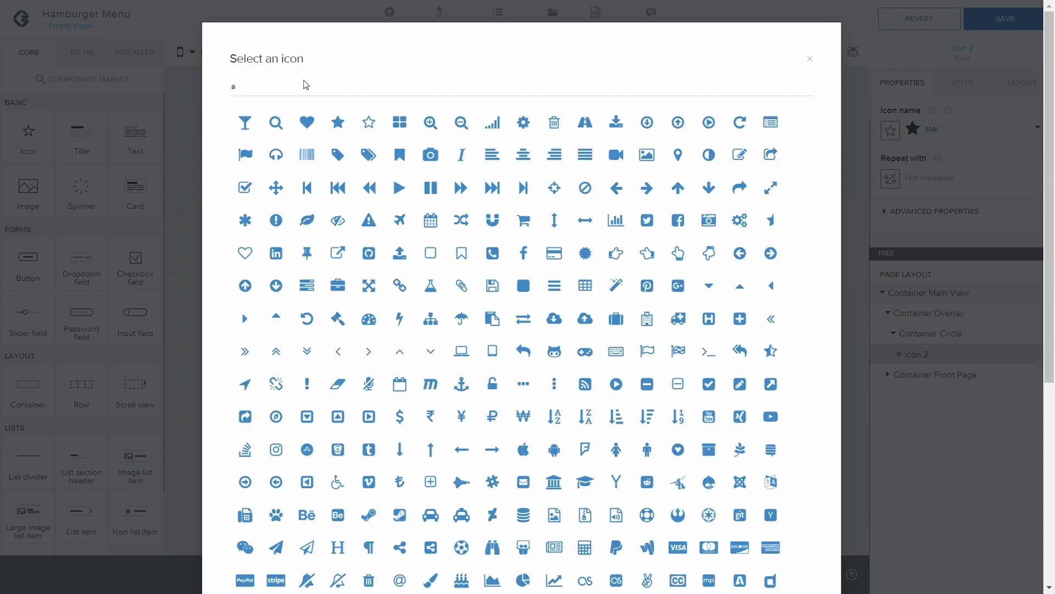
text(l)
key(BackSpace)
text(lign)
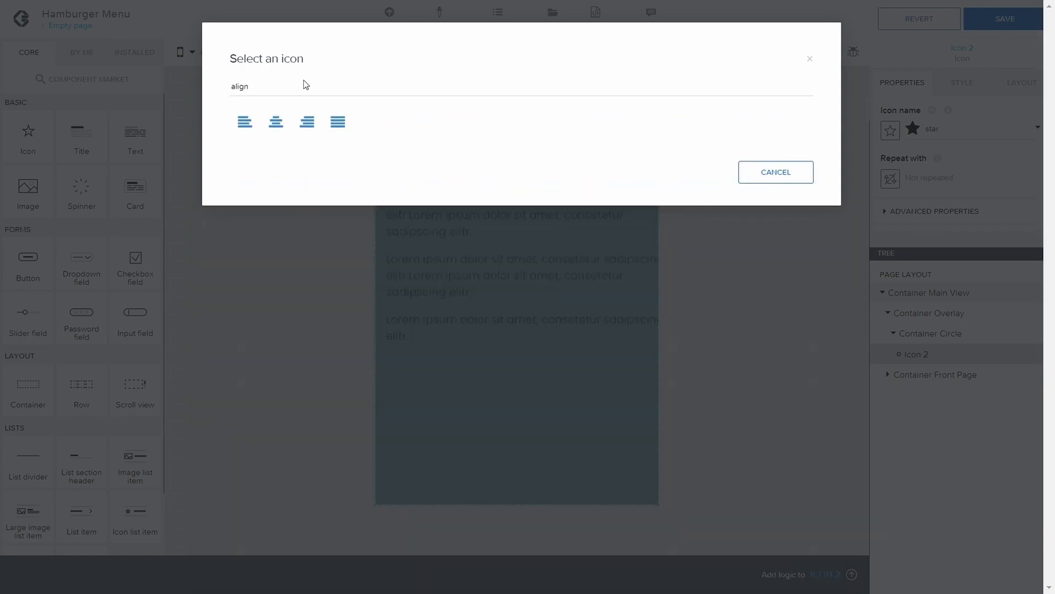
key(BackSpace)
key(BackSpace)
key(BackSpace)
key(BackSpace)
key(BackSpace)
Step: Search the icons for "angl" and choose the angle-left icon
text(angl)
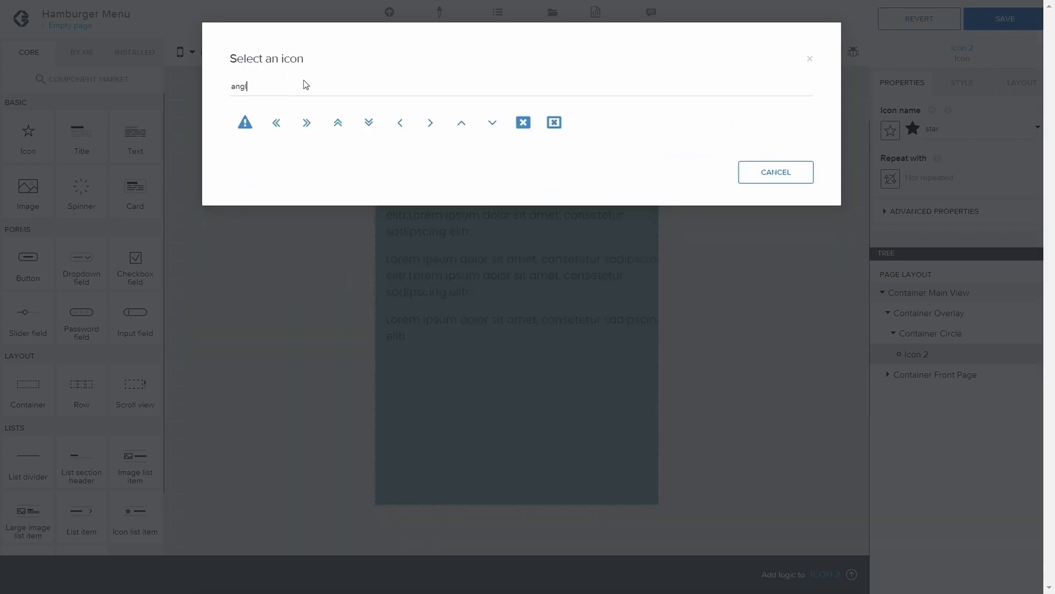
click(399, 123)
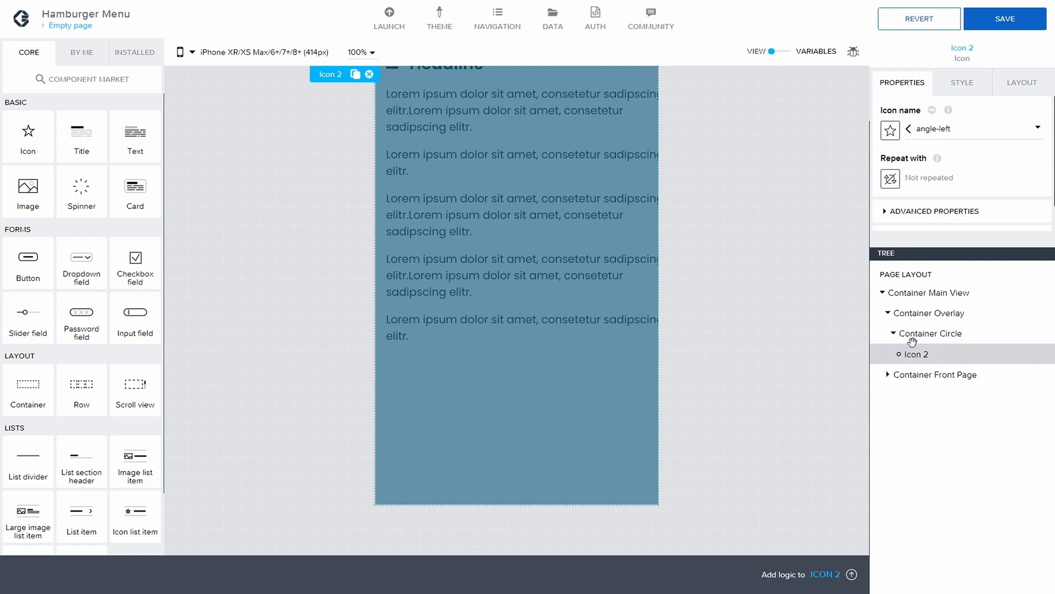
Step: Rename the icon inside Container Circle as "Icon Back" and save the application
click(907, 211)
scroll(924, 206, down, 3)
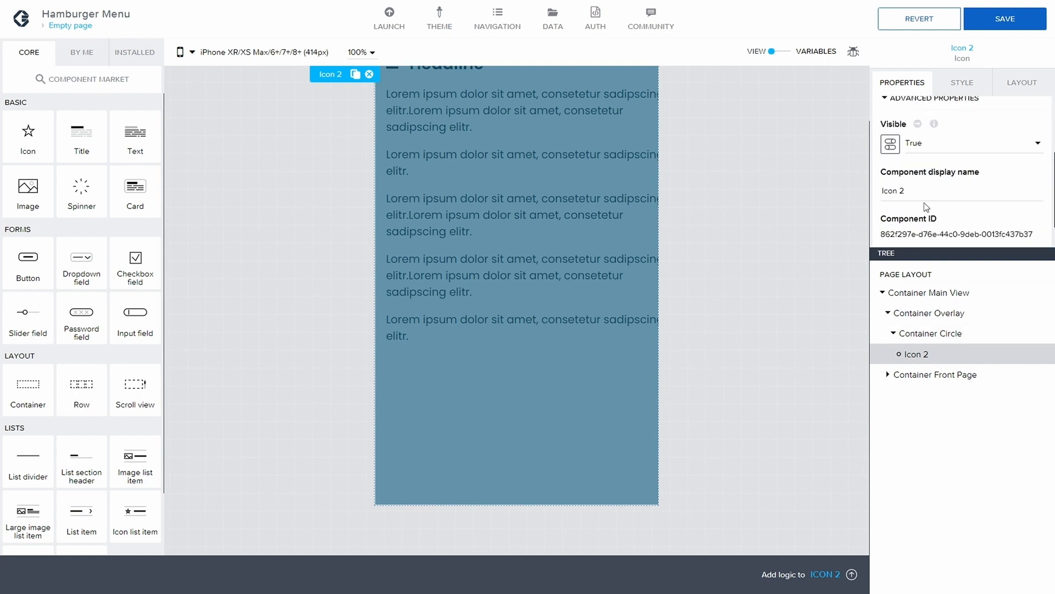
click(925, 204)
key(BackSpace)
text(Back)
click(1006, 28)
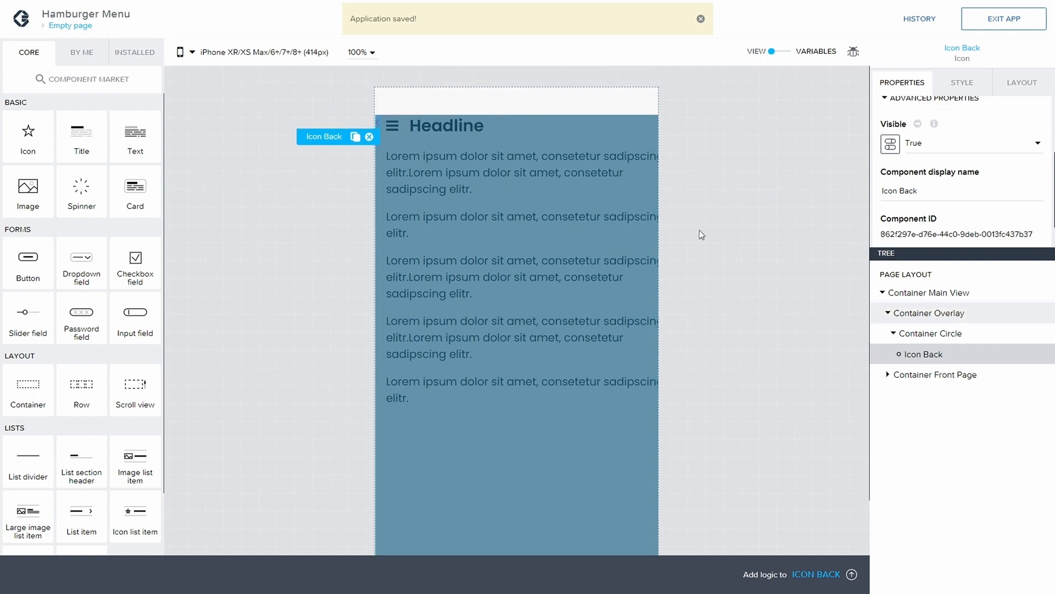
Step: Create a new style class named "Circle" for Container Circle, based on the Layout Container style
click(932, 334)
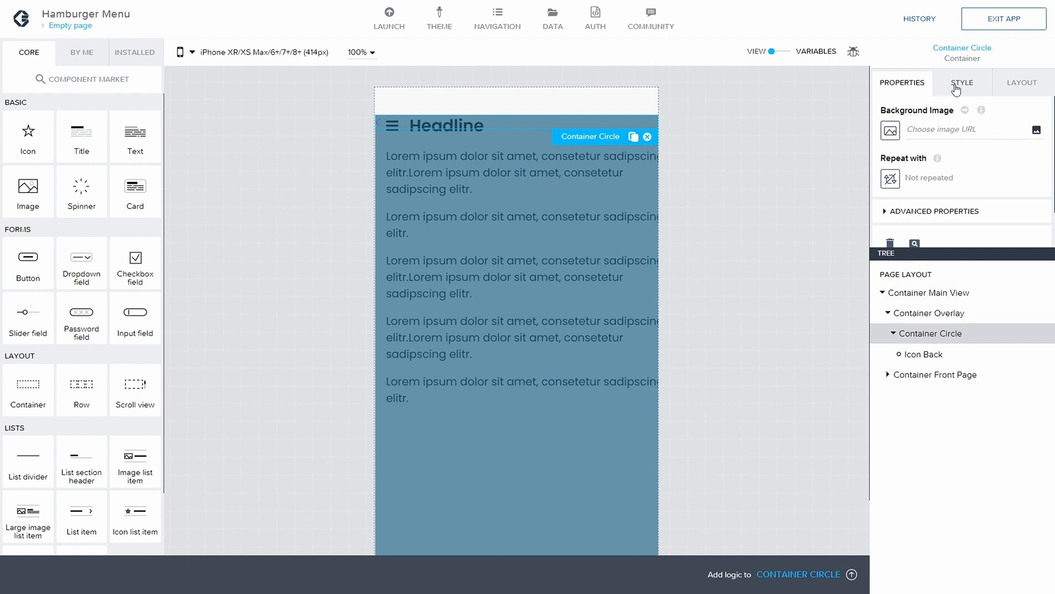
click(960, 83)
scroll(987, 197, down, 5)
scroll(987, 196, up, 2)
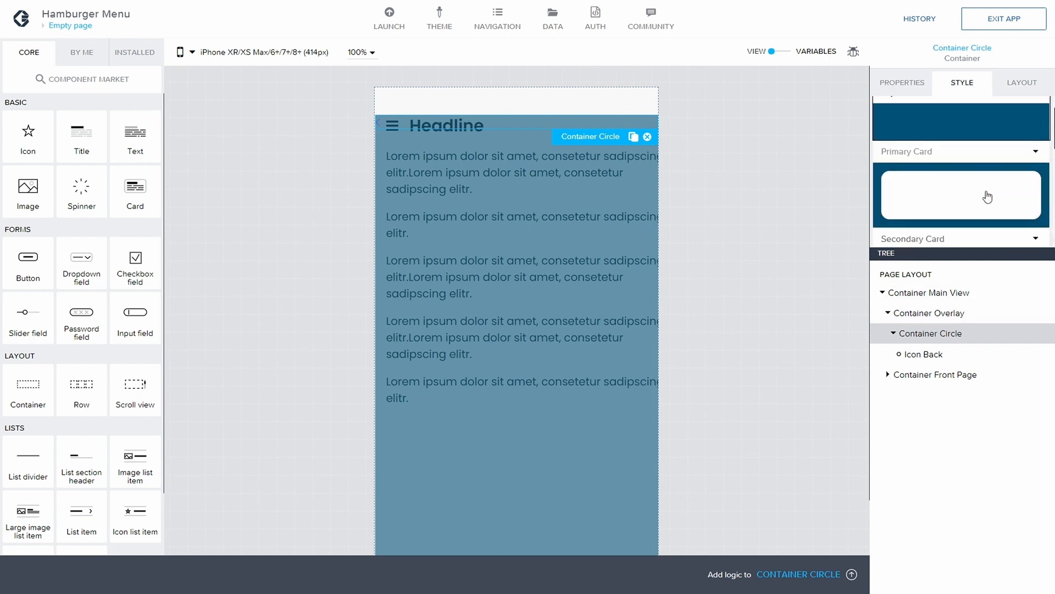
scroll(988, 197, up, 2)
click(1031, 138)
click(937, 177)
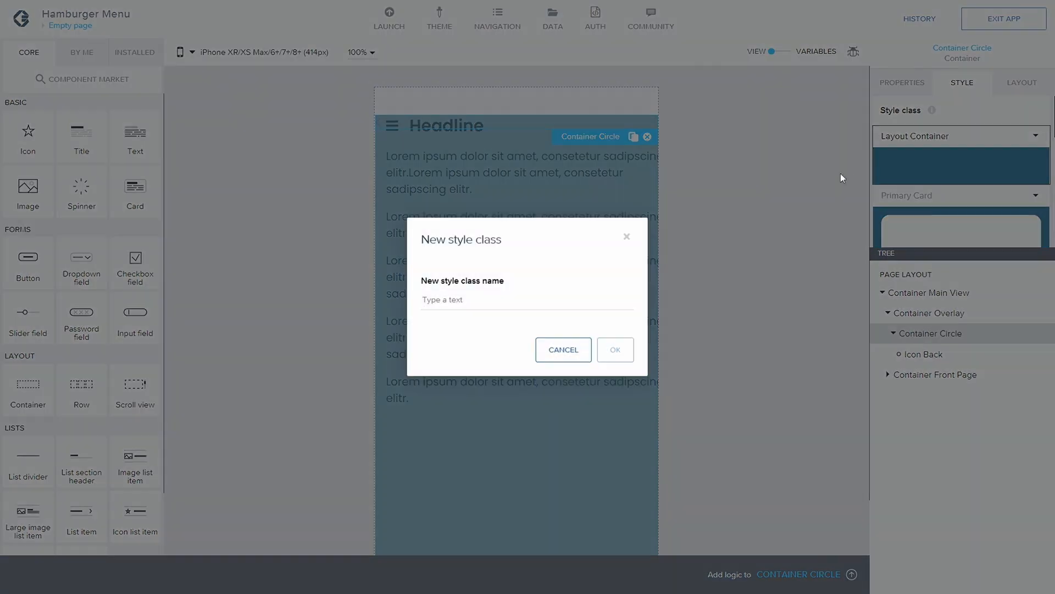
click(462, 297)
text(c)
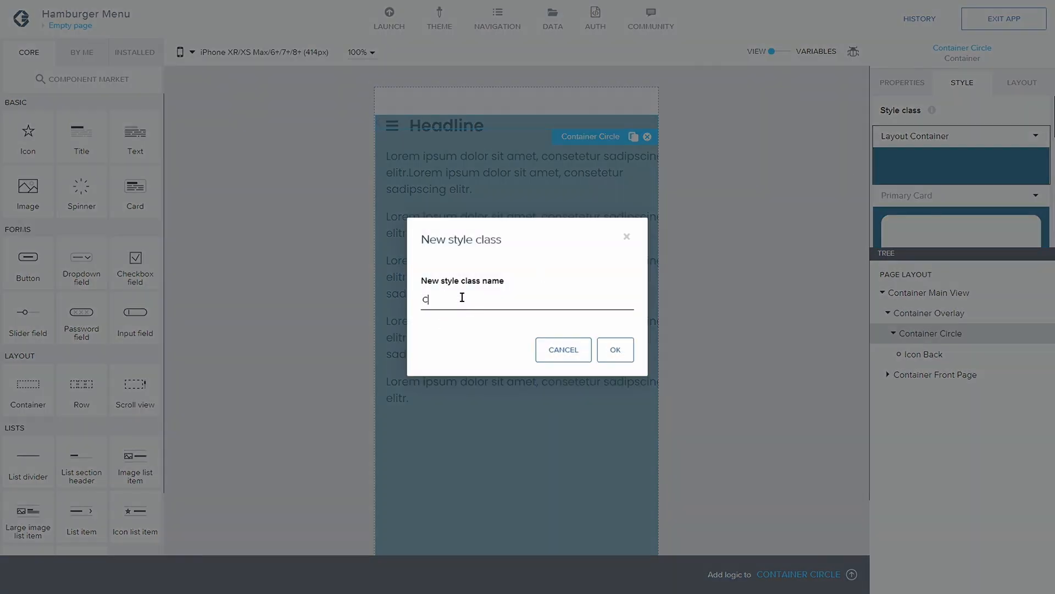
text(ircle)
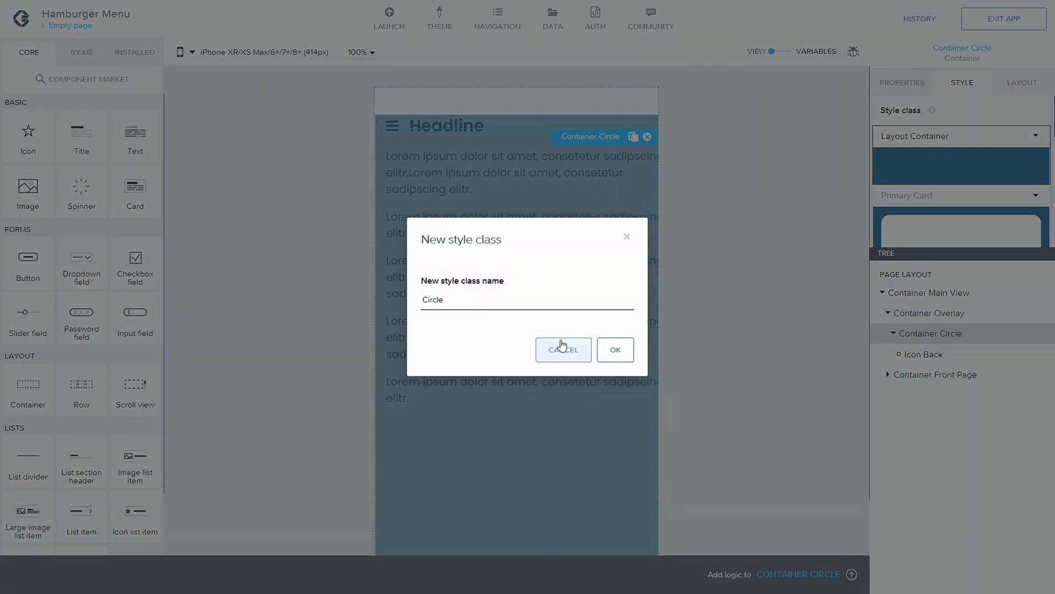
click(613, 354)
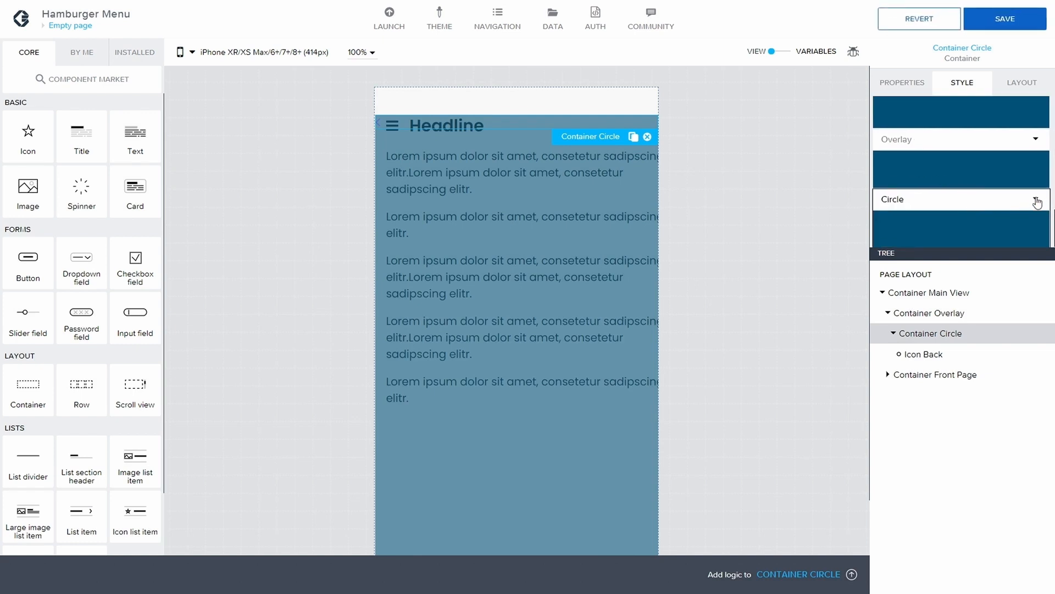
Step: Edit the Circle style class and bind its border color to the smart content color Warning
click(1036, 199)
click(940, 227)
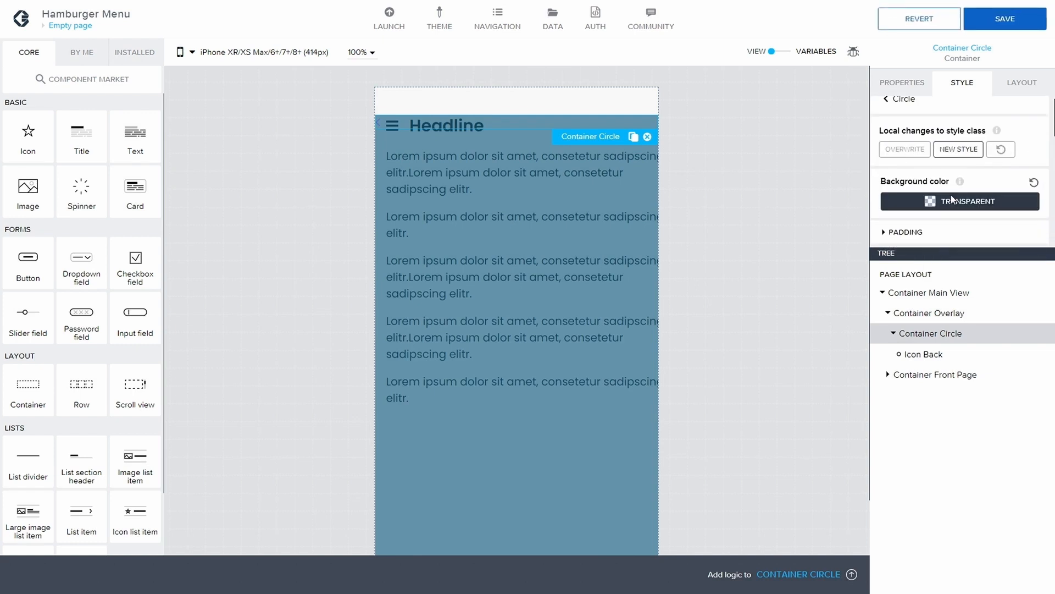
scroll(891, 182, down, 3)
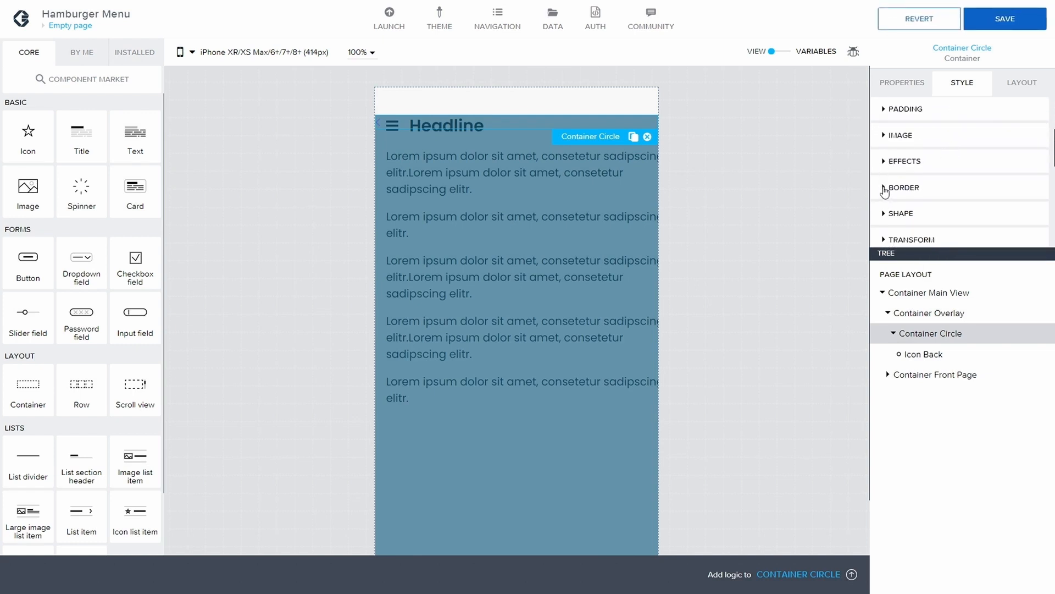
click(884, 190)
scroll(887, 176, down, 3)
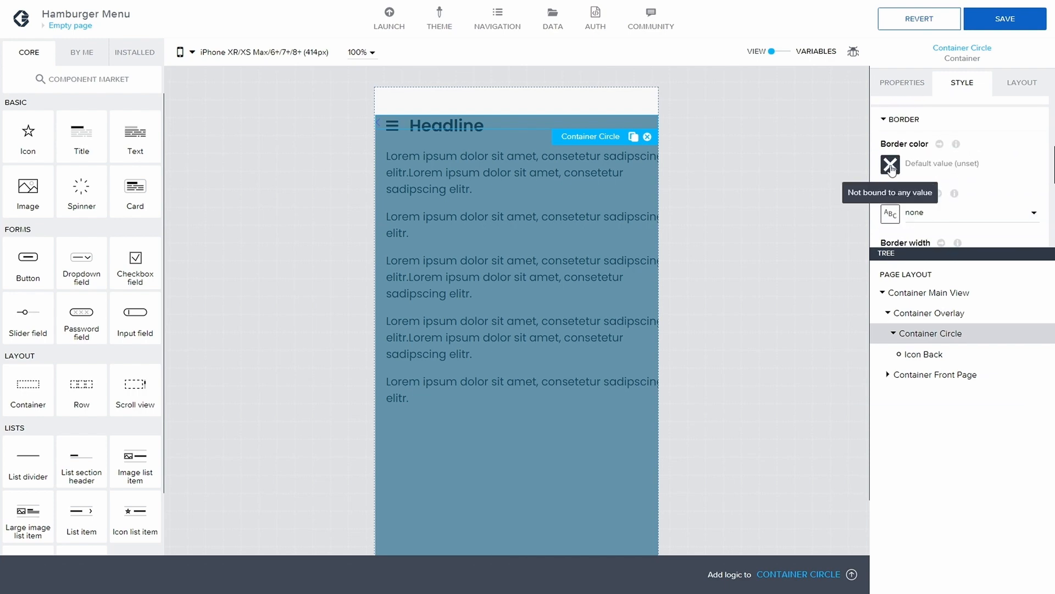
click(891, 165)
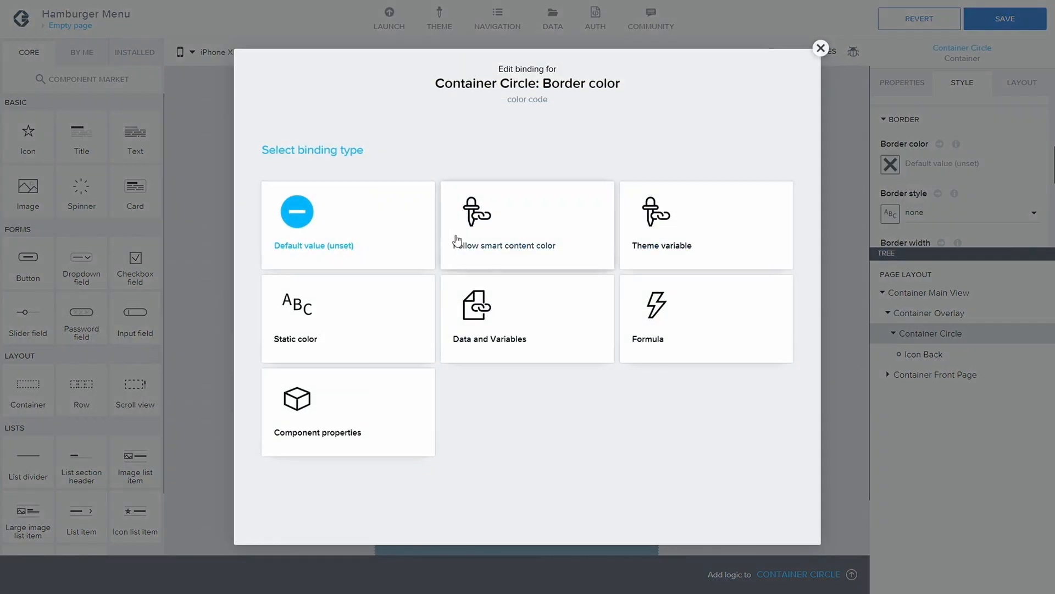
click(455, 236)
click(961, 165)
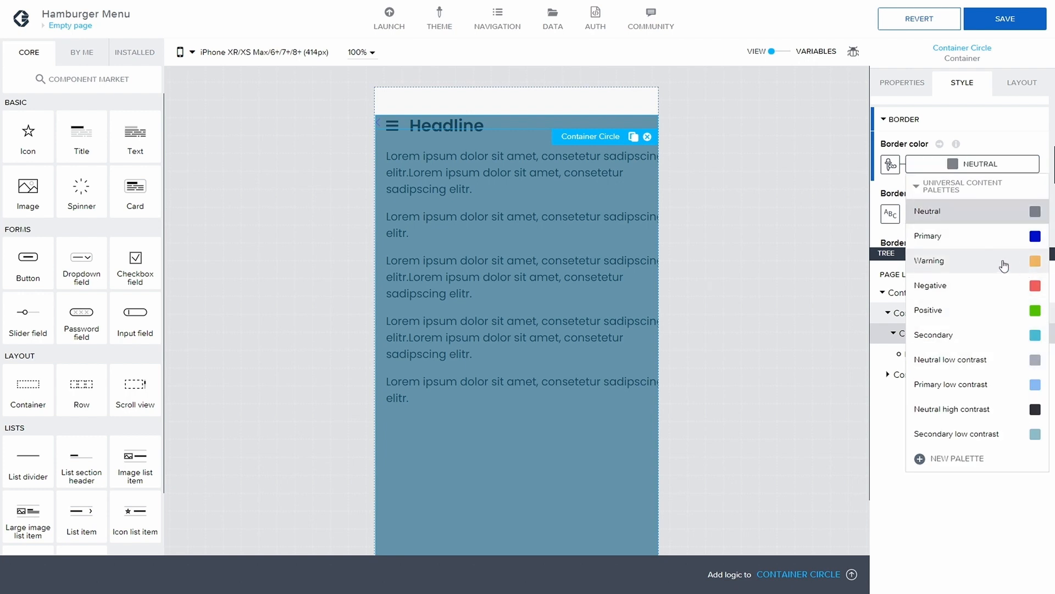
click(1004, 266)
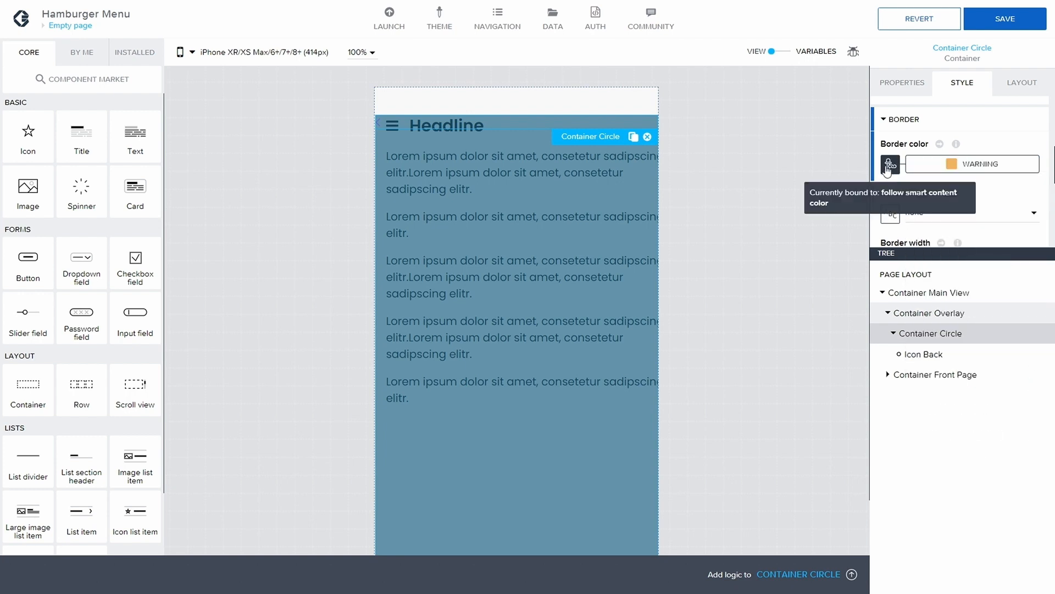
Step: Set Container Circle's border style to solid and its border width to 2
scroll(961, 223, down, 1)
click(922, 169)
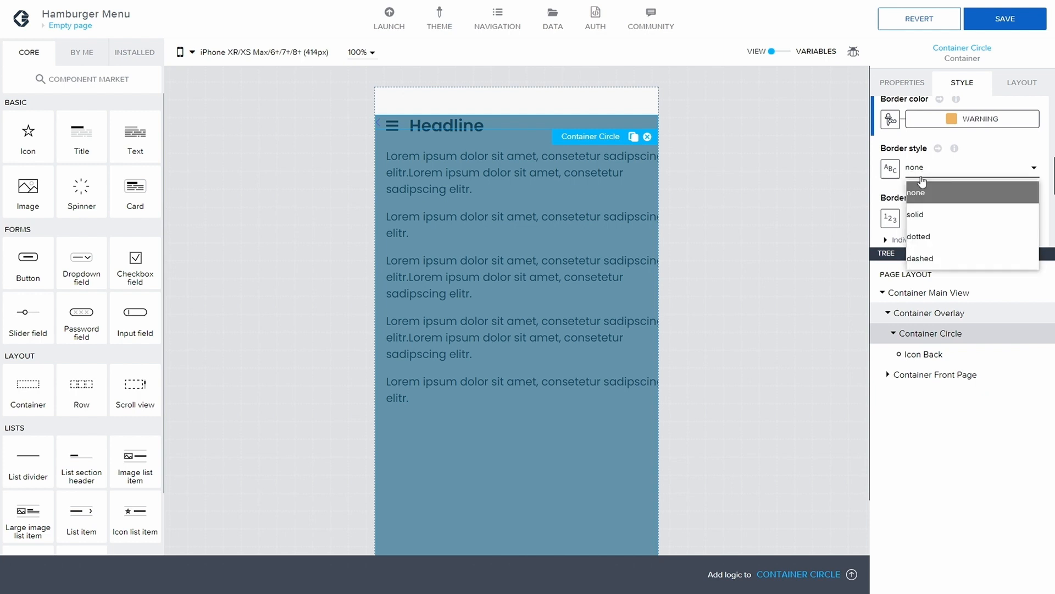
click(939, 222)
scroll(951, 165, down, 1)
click(912, 192)
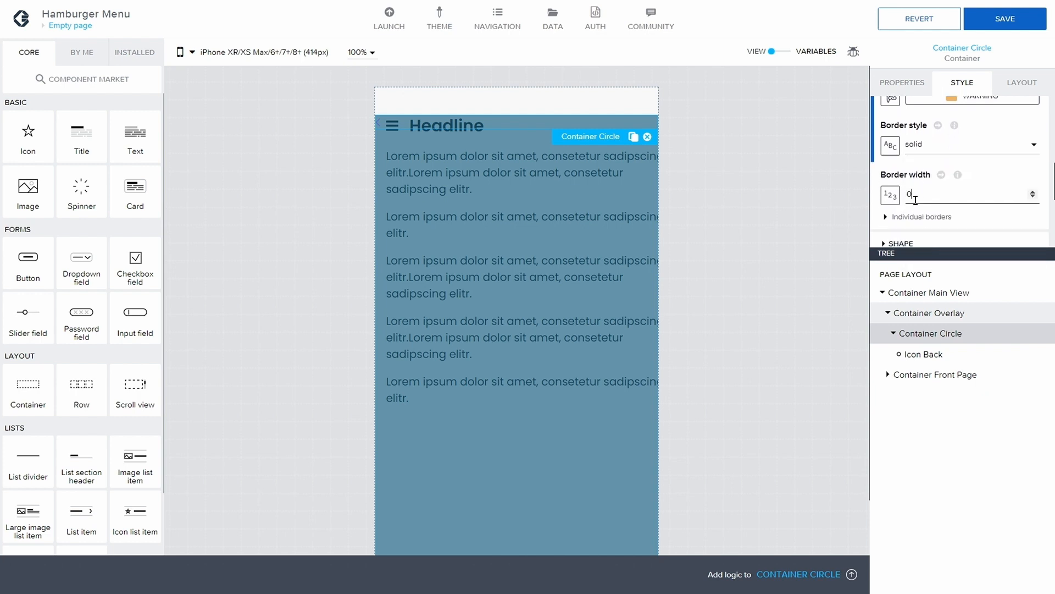
text(2)
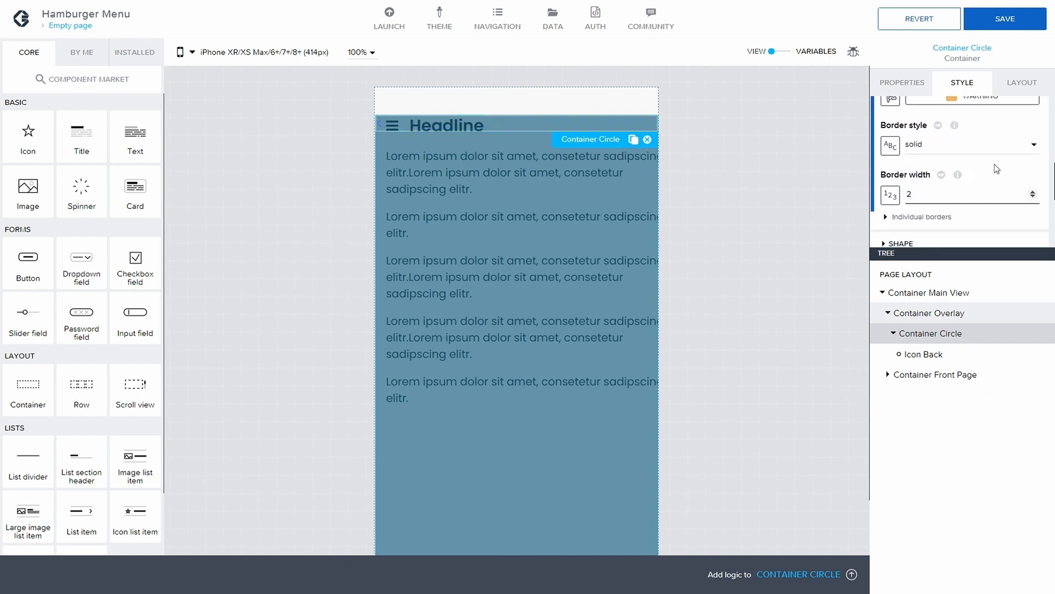
scroll(951, 167, down, 1)
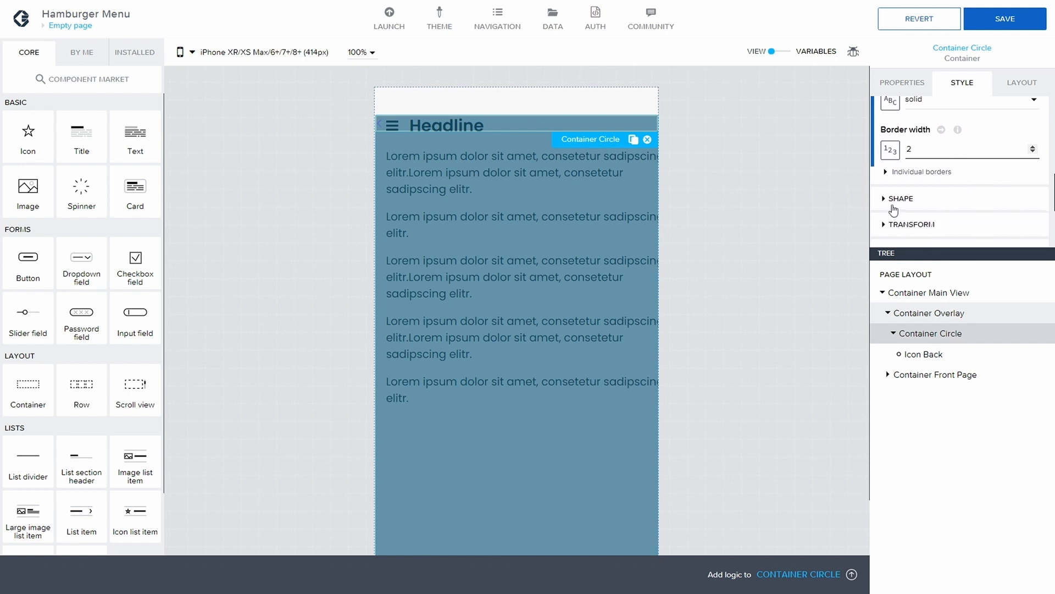
scroll(943, 189, up, 2)
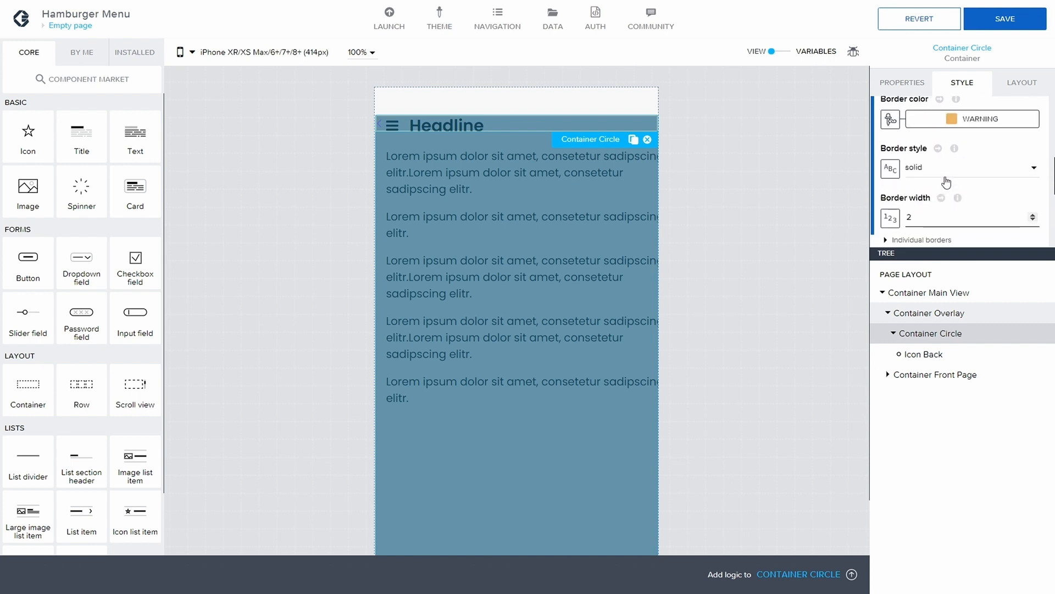
scroll(946, 182, up, 3)
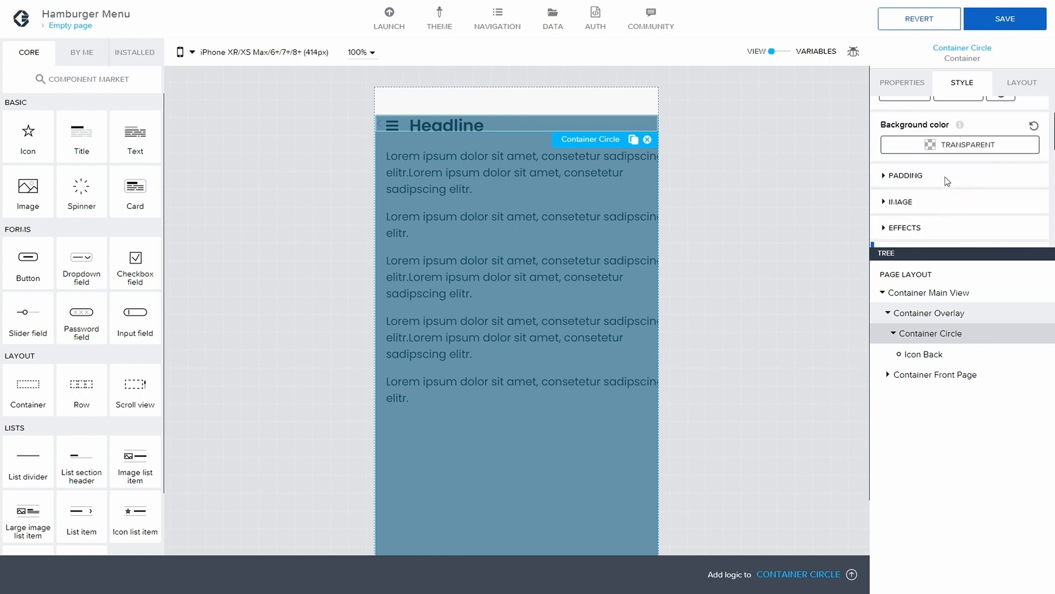
scroll(946, 182, down, 1)
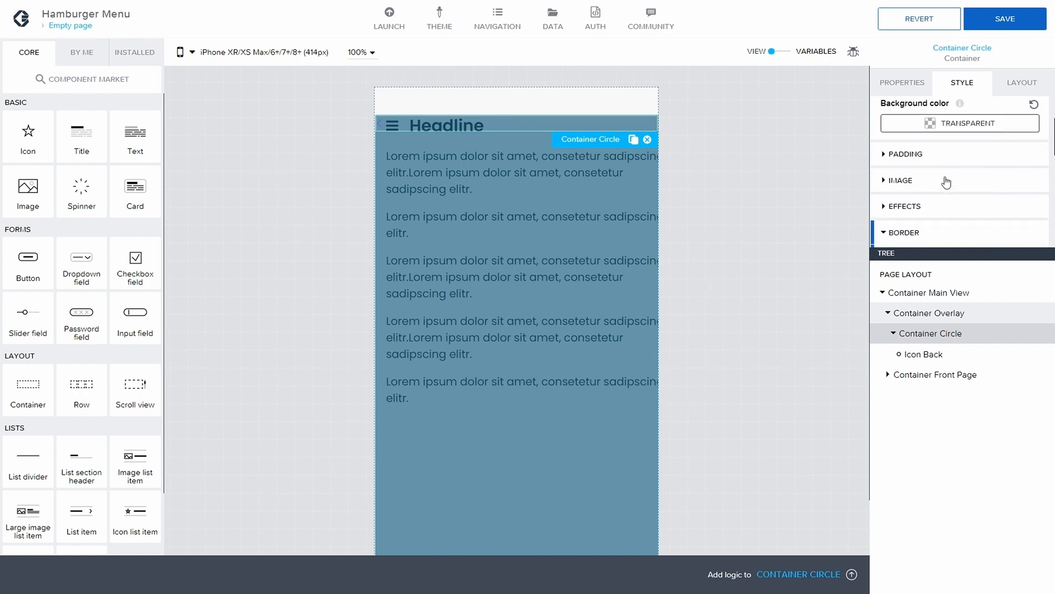
Step: Set Container Circle's width and height layout to Fit content and save the application
click(1021, 83)
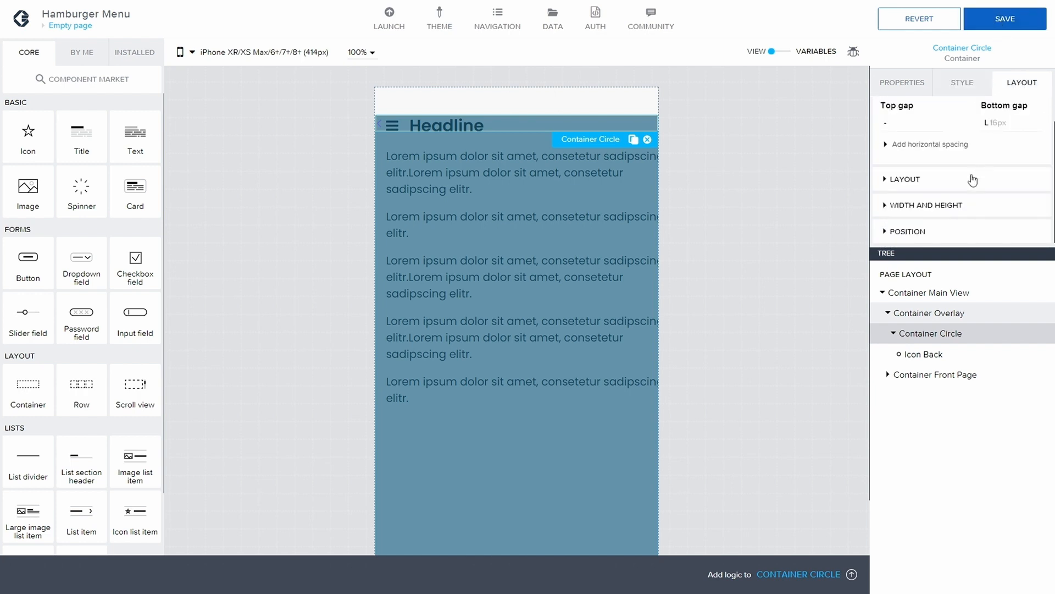
click(881, 207)
click(922, 179)
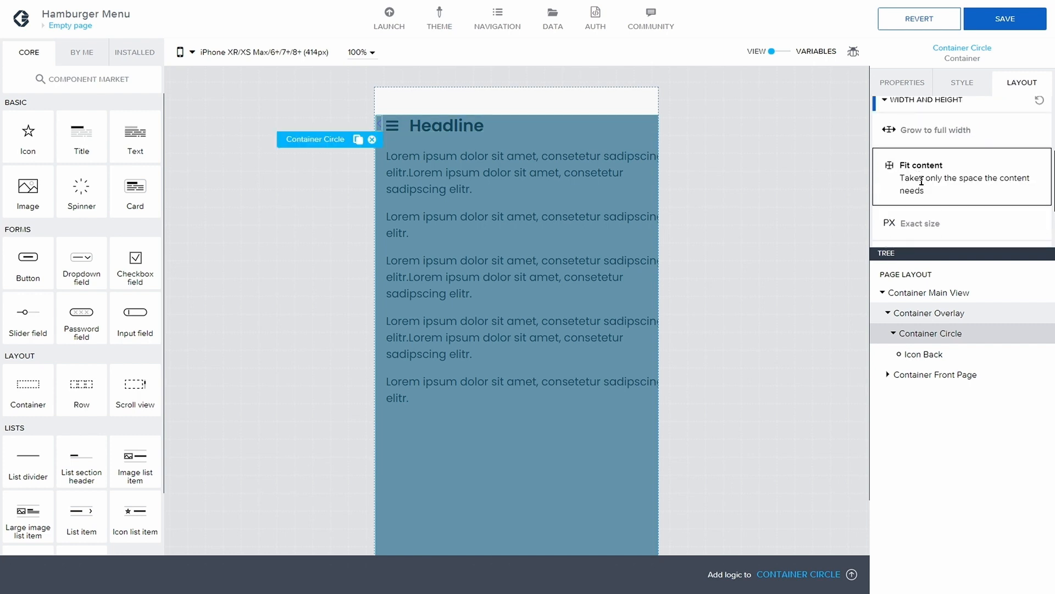
click(1016, 20)
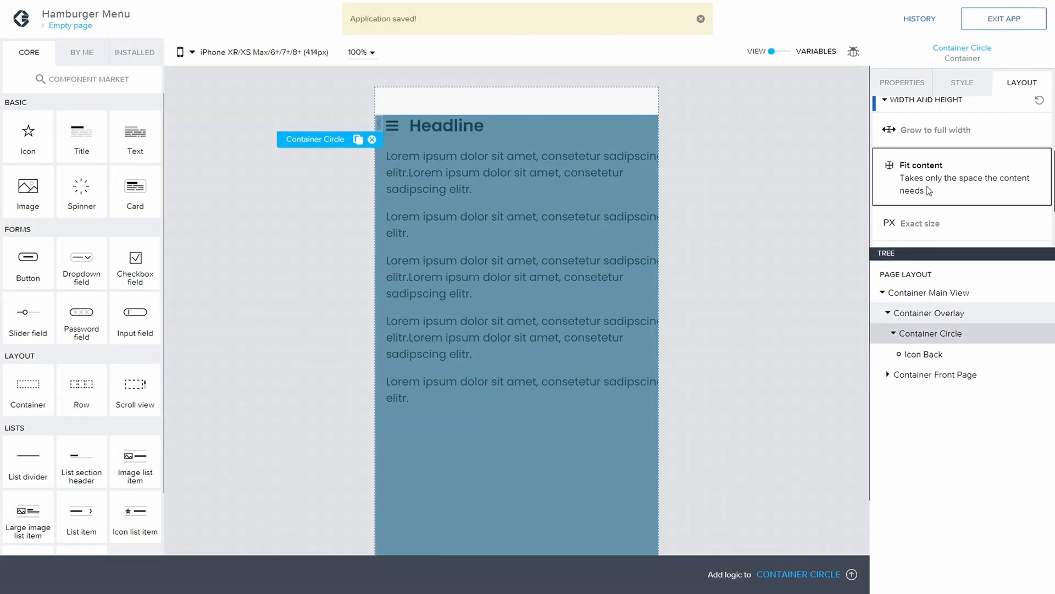
Step: Overwrite the Circle style class with Container Circle's local style changes
scroll(927, 187, up, 2)
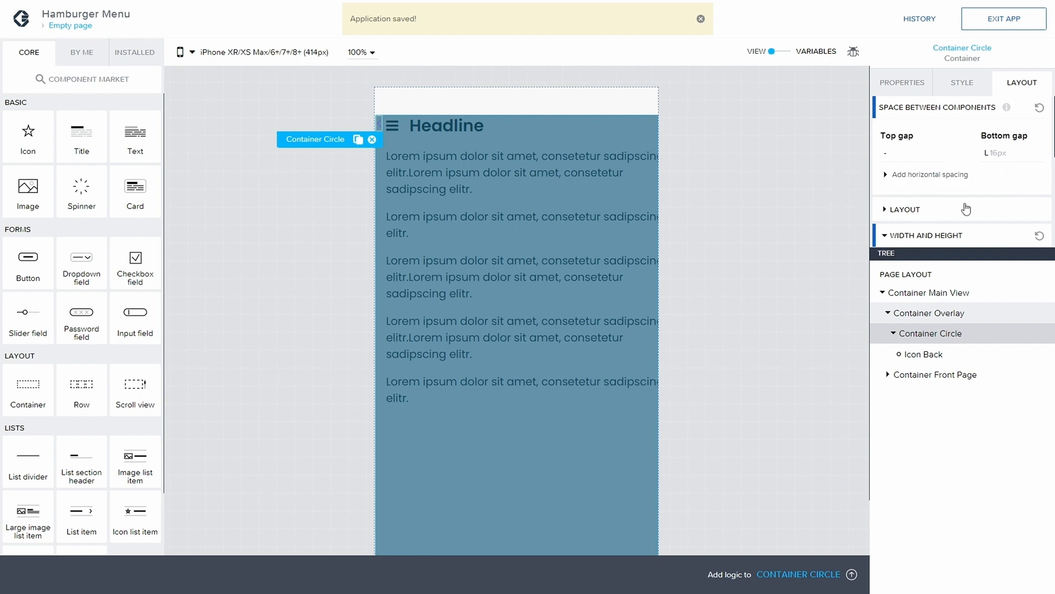
scroll(966, 209, down, 3)
scroll(935, 156, up, 3)
click(955, 93)
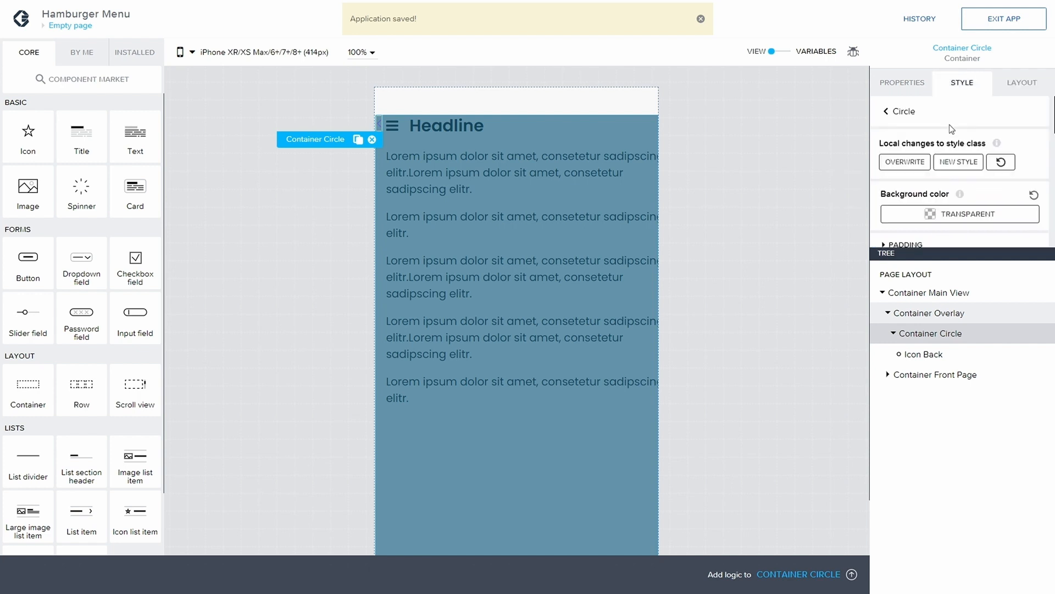
click(903, 162)
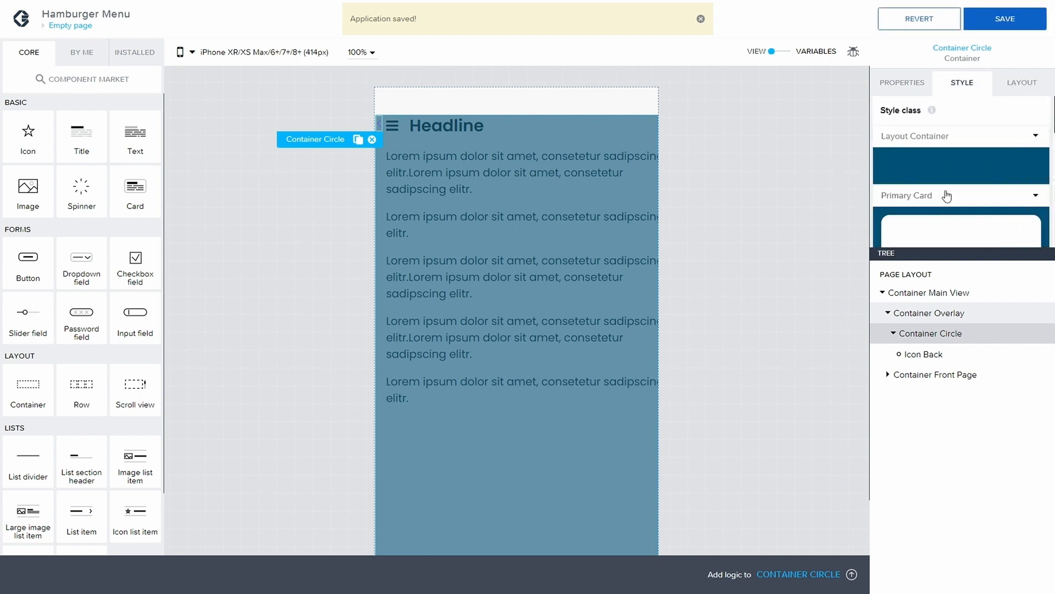
Step: Open the Circle style class for editing and set its individual top left corner radius to 30
scroll(973, 179, down, 3)
scroll(972, 179, down, 5)
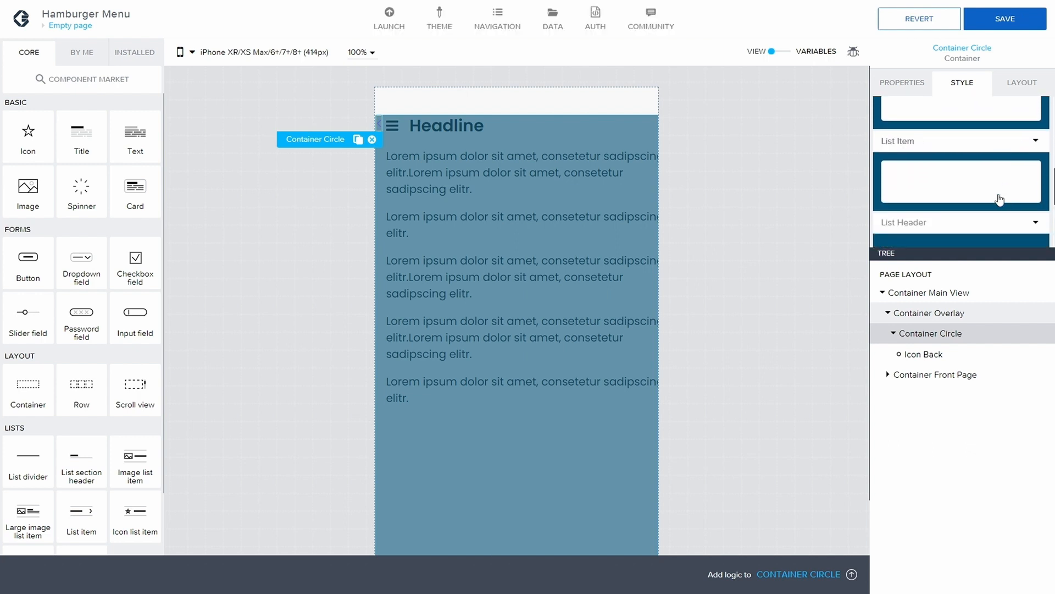
click(1036, 197)
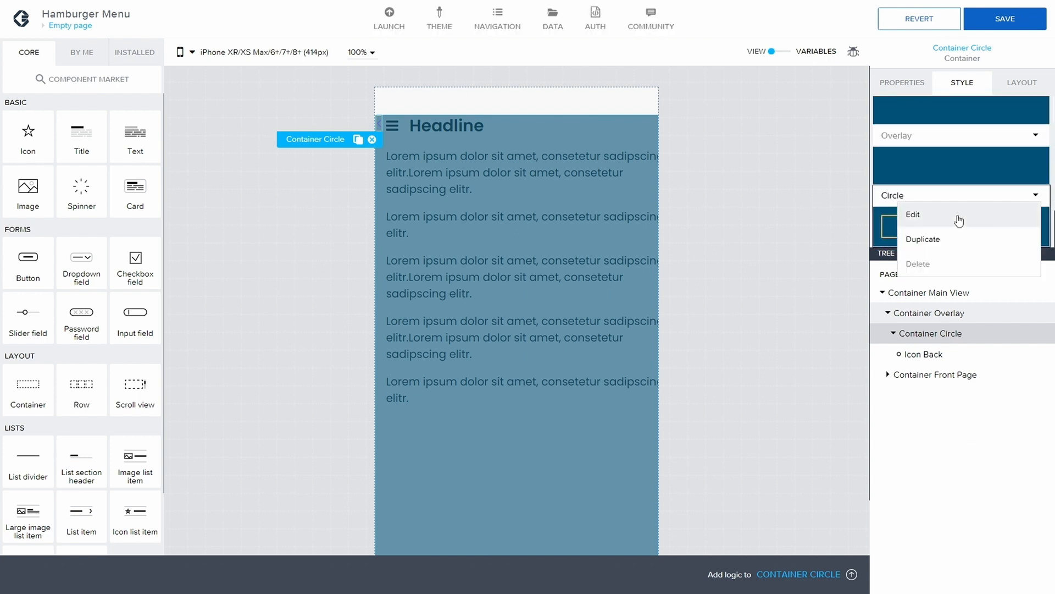
click(950, 215)
scroll(935, 187, down, 5)
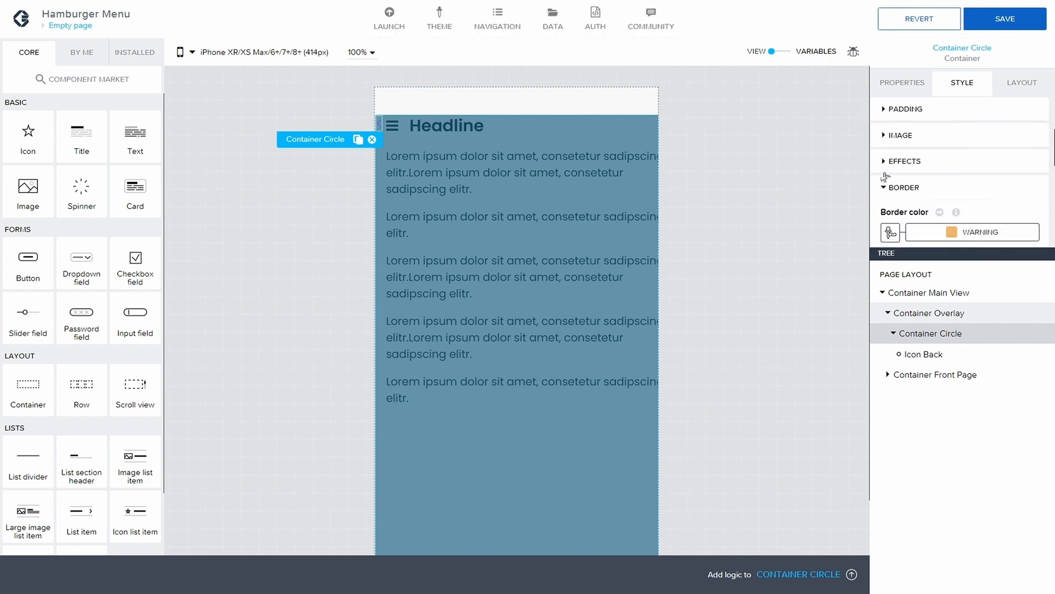
scroll(890, 165, up, 1)
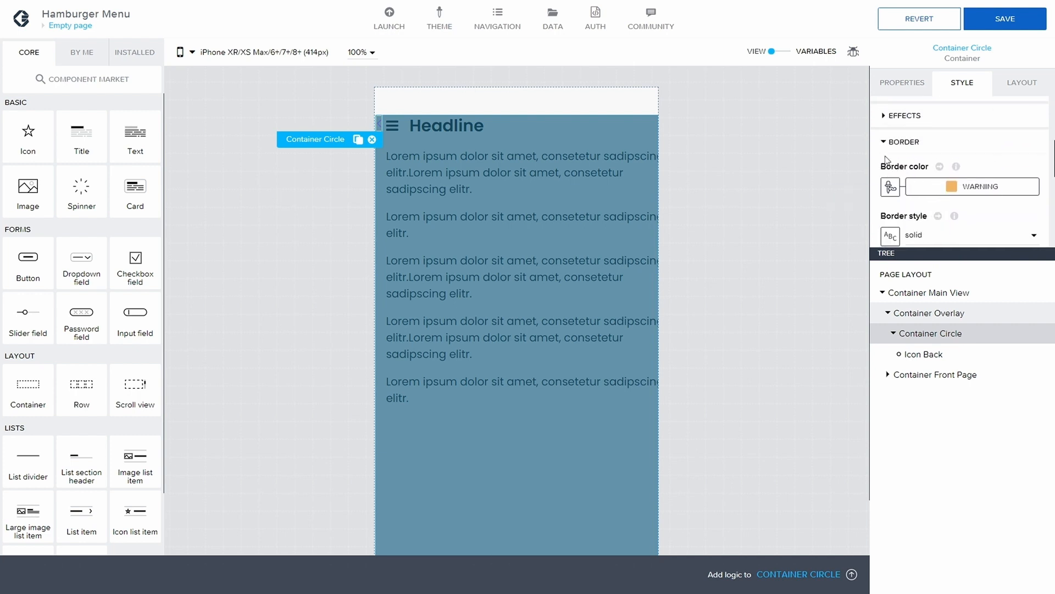
scroll(907, 164, down, 3)
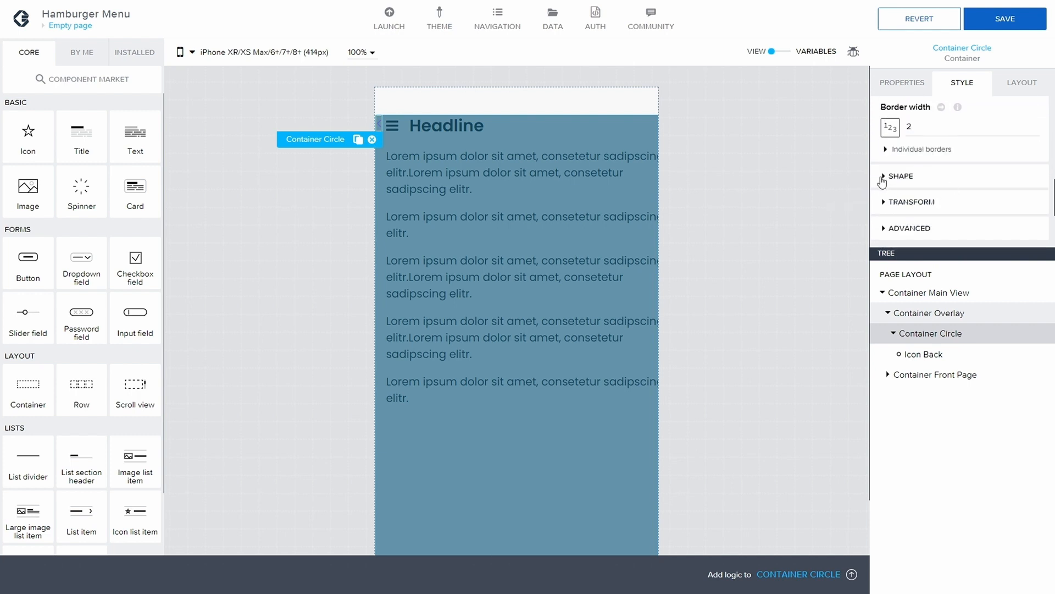
click(884, 181)
scroll(929, 176, down, 1)
click(919, 156)
click(920, 165)
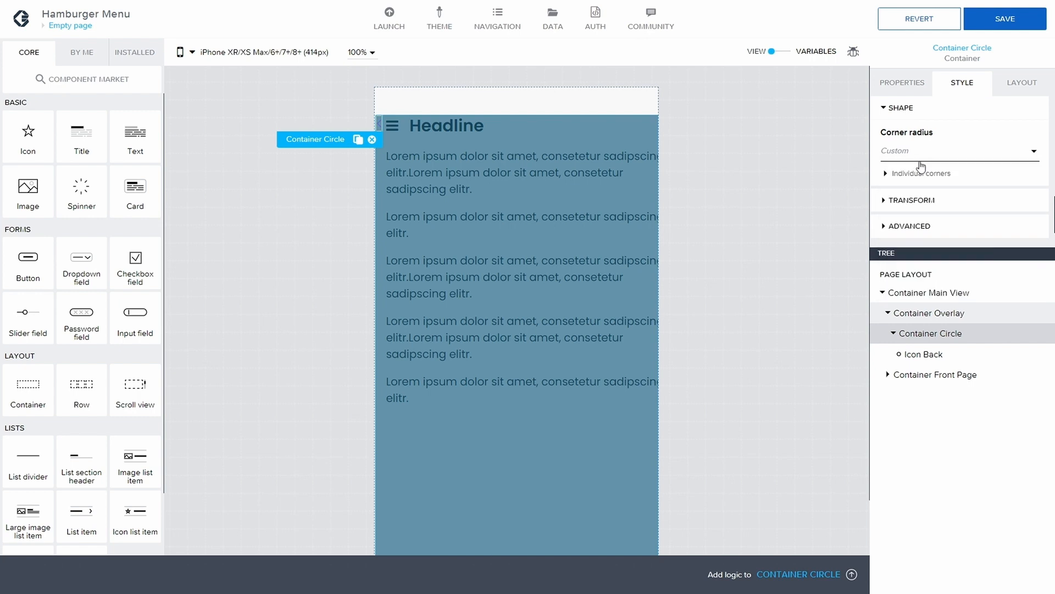
click(886, 175)
scroll(920, 175, down, 1)
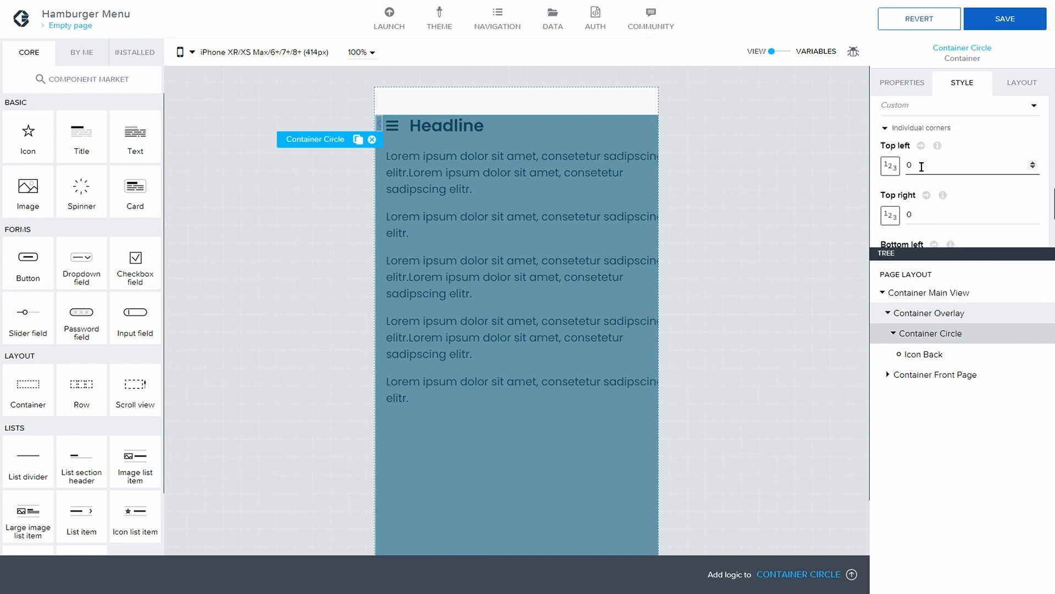
text(30)
Step: Set the individual corner radii of Container Circle to 28 top right, 29 bottom left and 30 bottom right
click(929, 212)
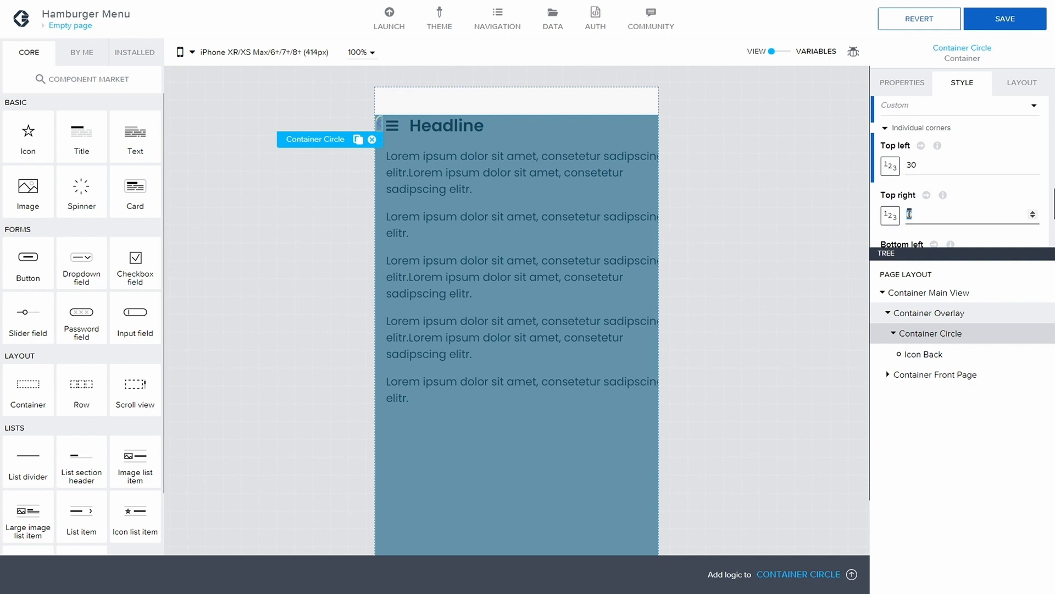
text(28)
key(Tab)
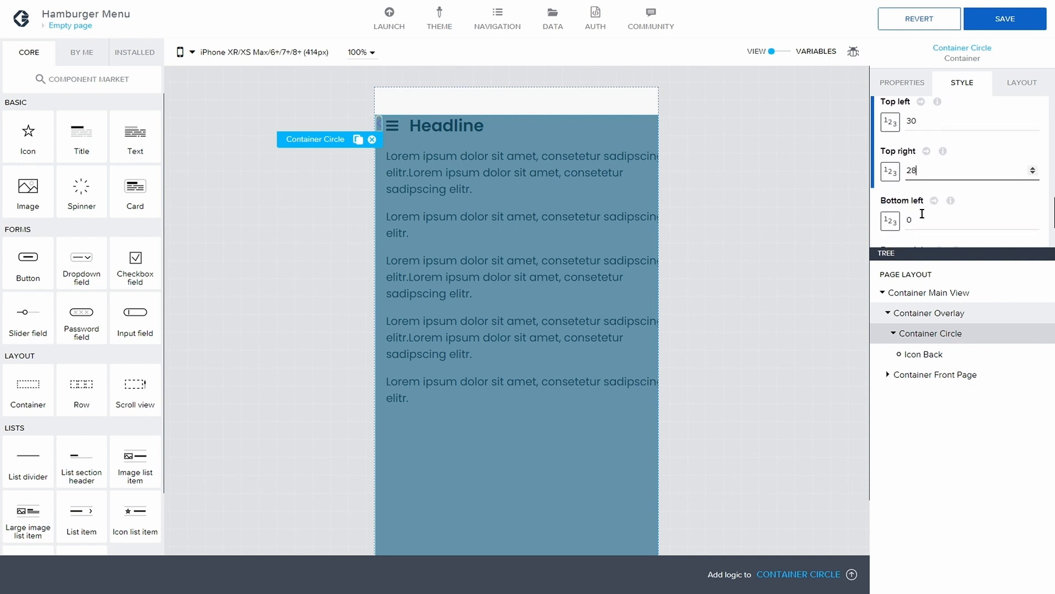
text(30)
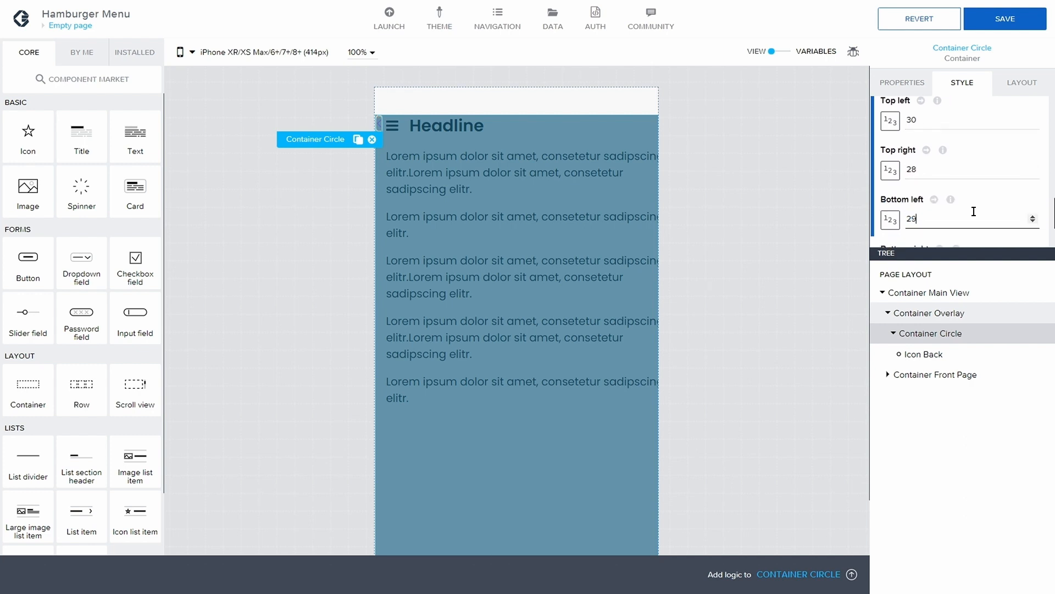
scroll(973, 217, down, 2)
click(915, 201)
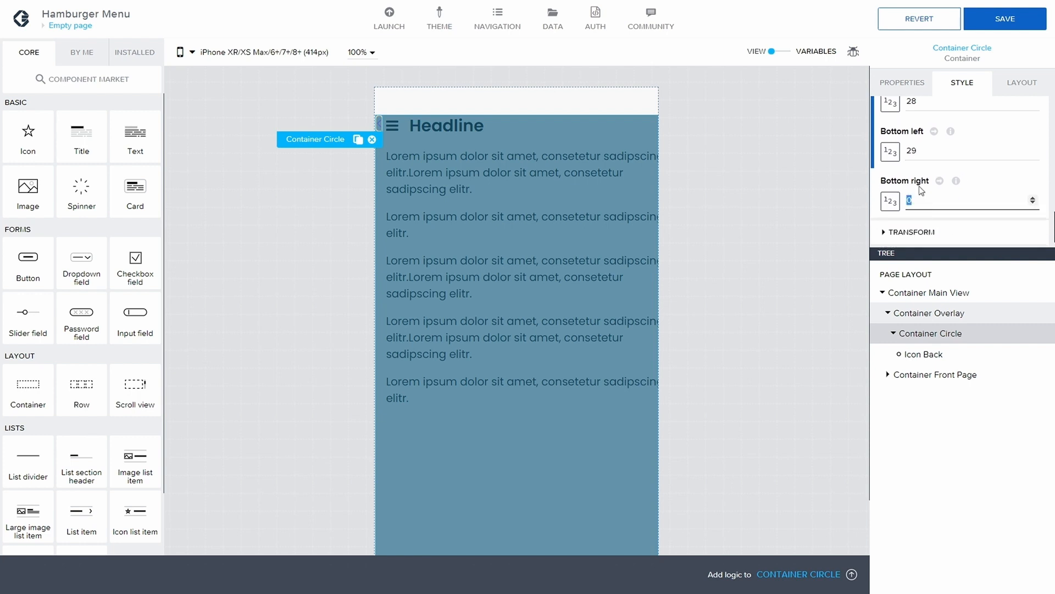
text(30)
Step: Set Container Circle's top padding to 12 px and its right padding to 18 px
scroll(950, 209, up, 5)
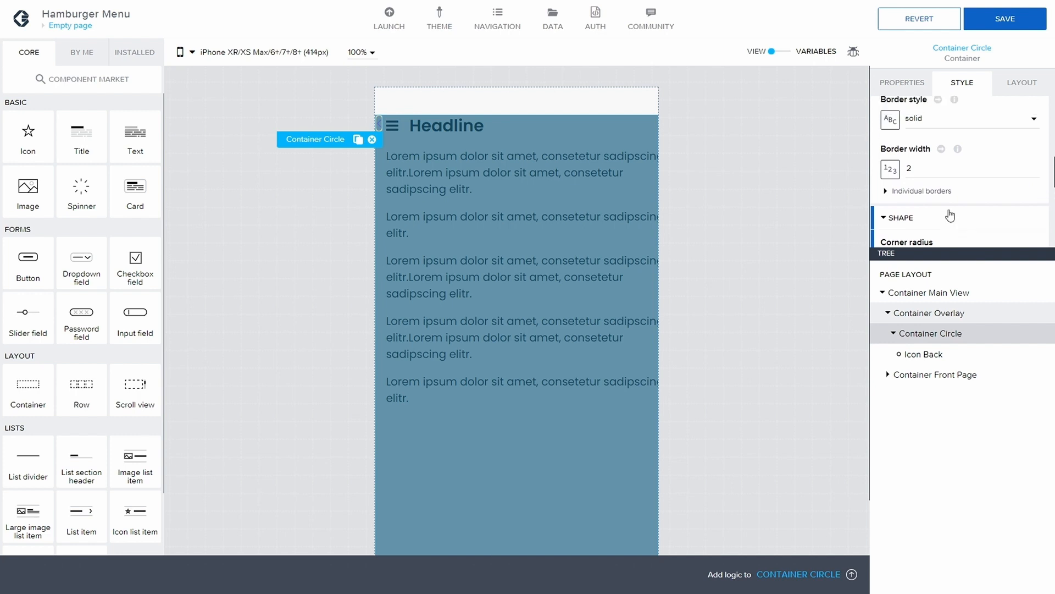
scroll(950, 215, up, 5)
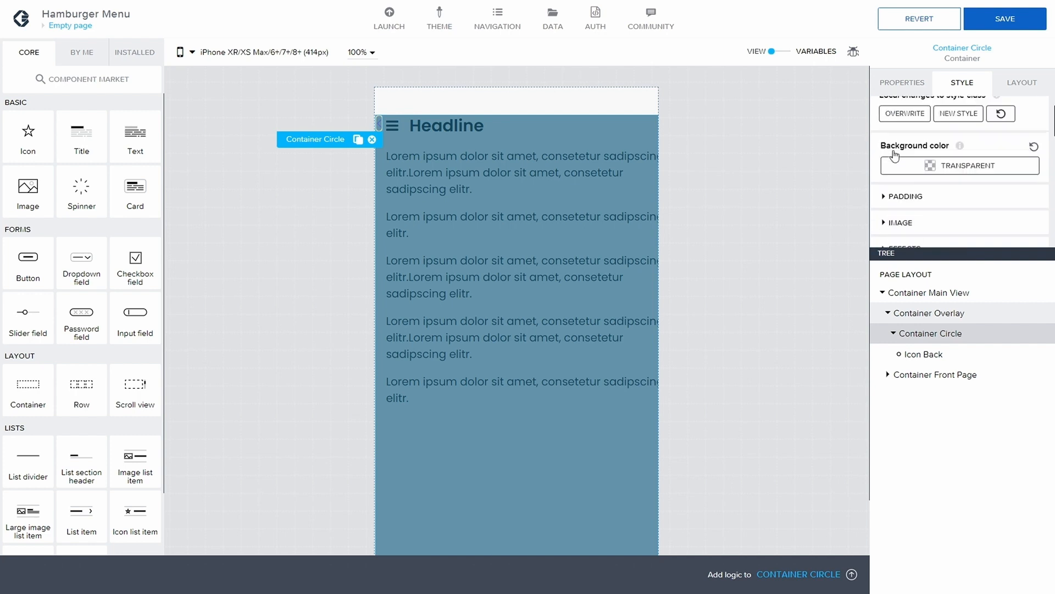
click(906, 196)
scroll(952, 170, down, 1)
click(959, 163)
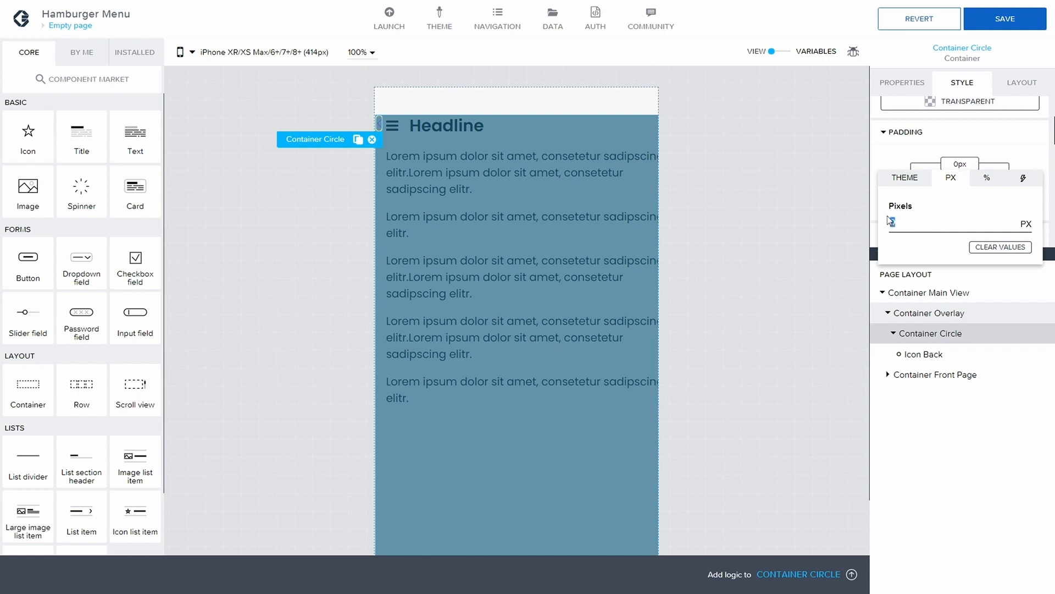
text(12)
click(961, 131)
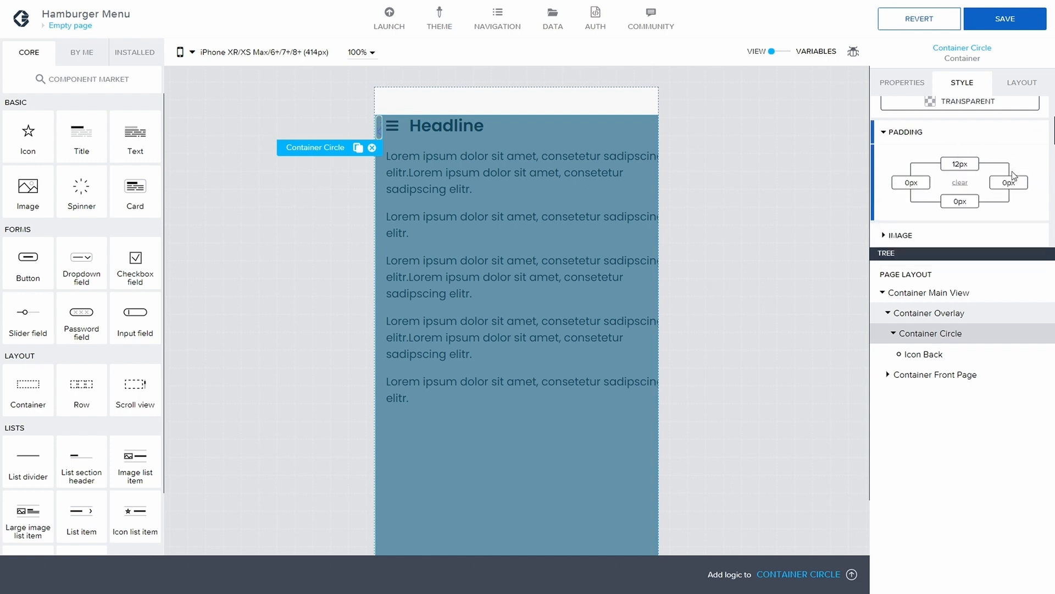
click(1012, 186)
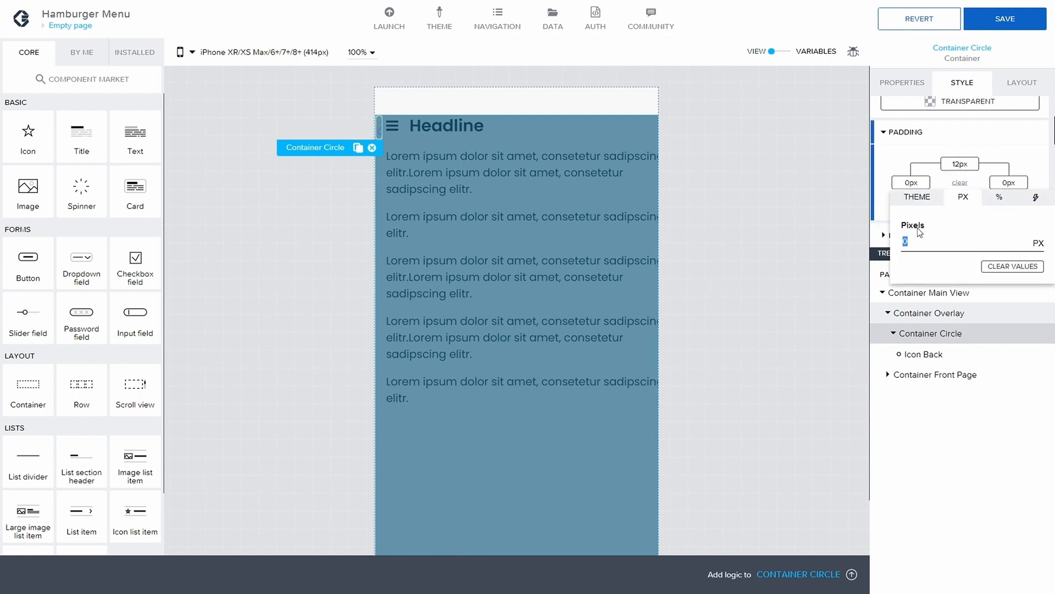
text(18)
click(908, 141)
Step: Set Container Circle's bottom padding to 12 px and left padding to 18 px, and save the application
click(963, 205)
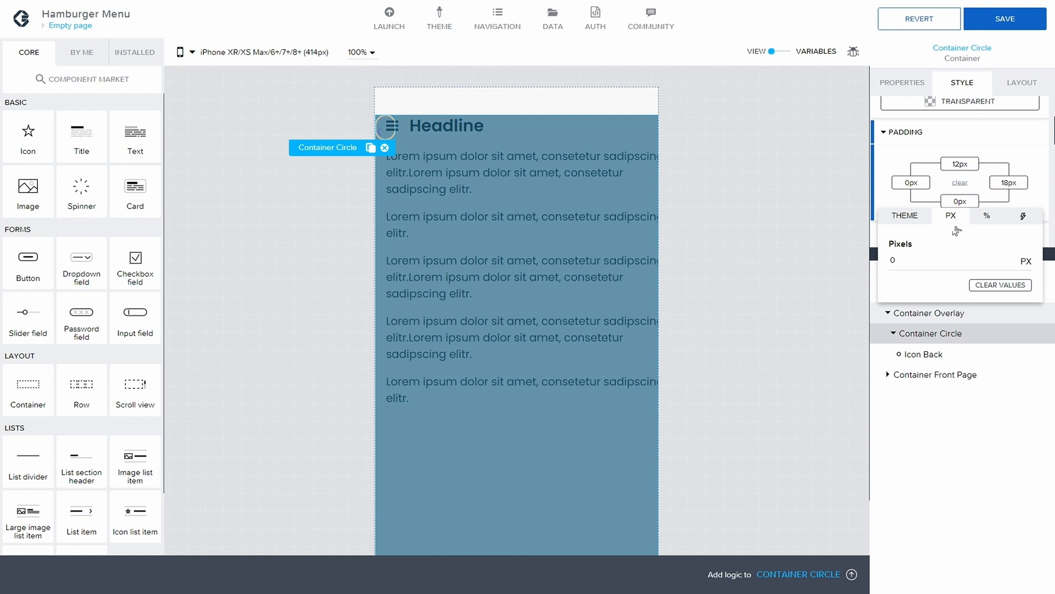
text(12)
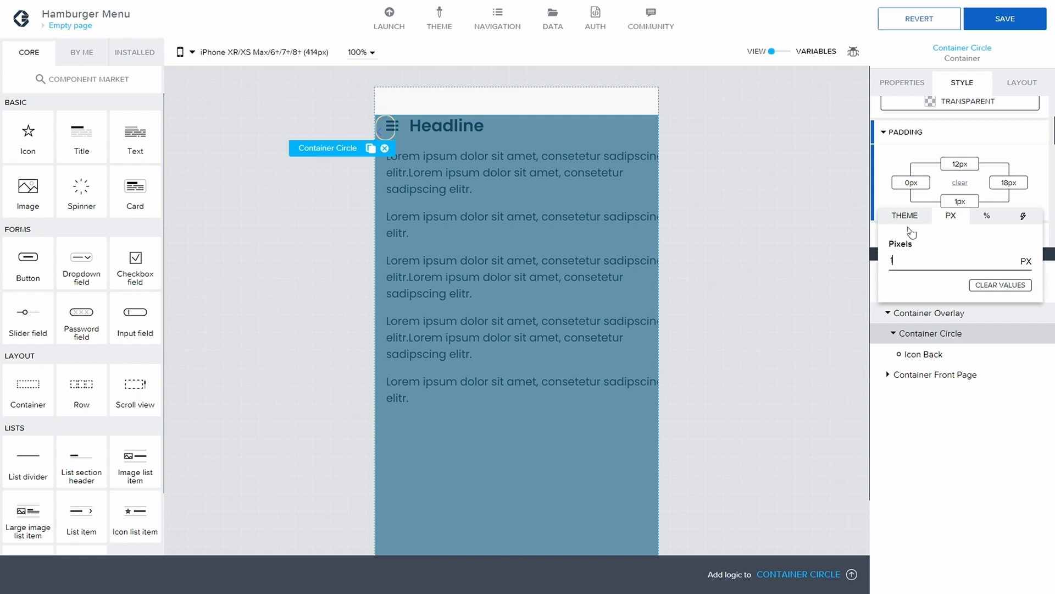
click(912, 184)
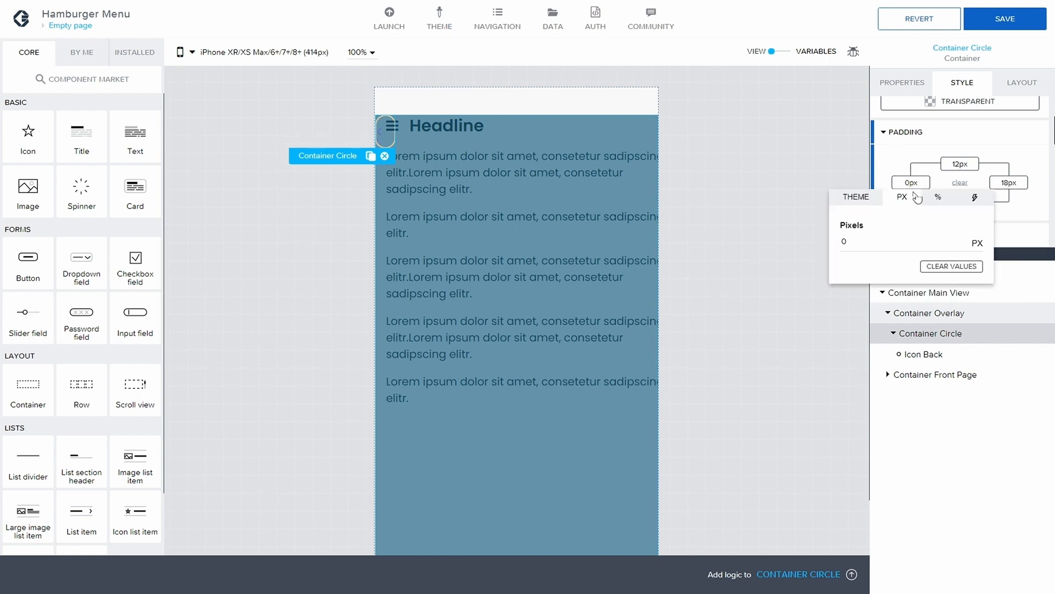
text(18)
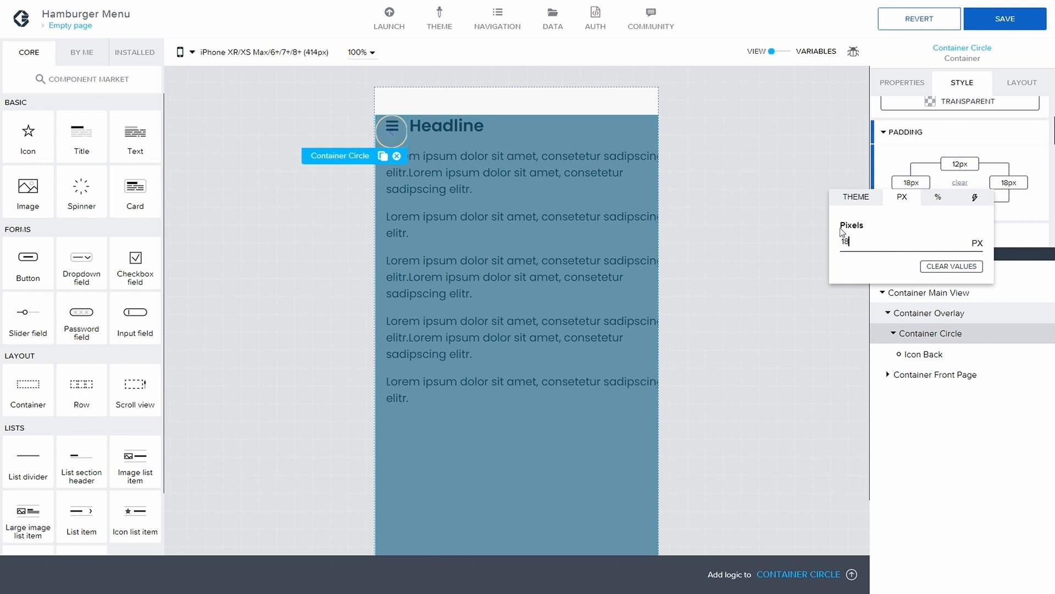
click(991, 126)
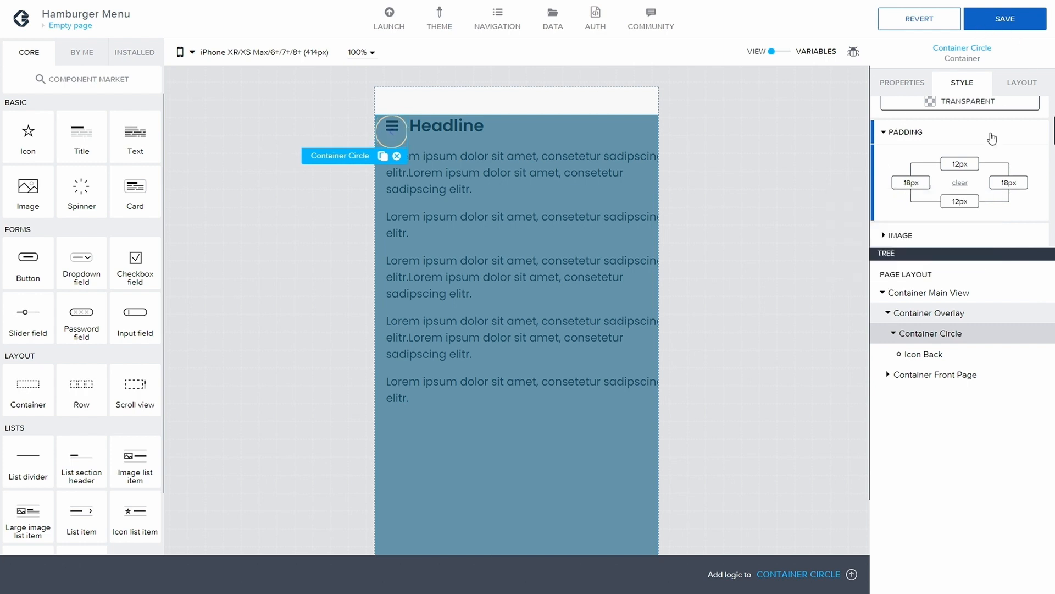
click(1010, 24)
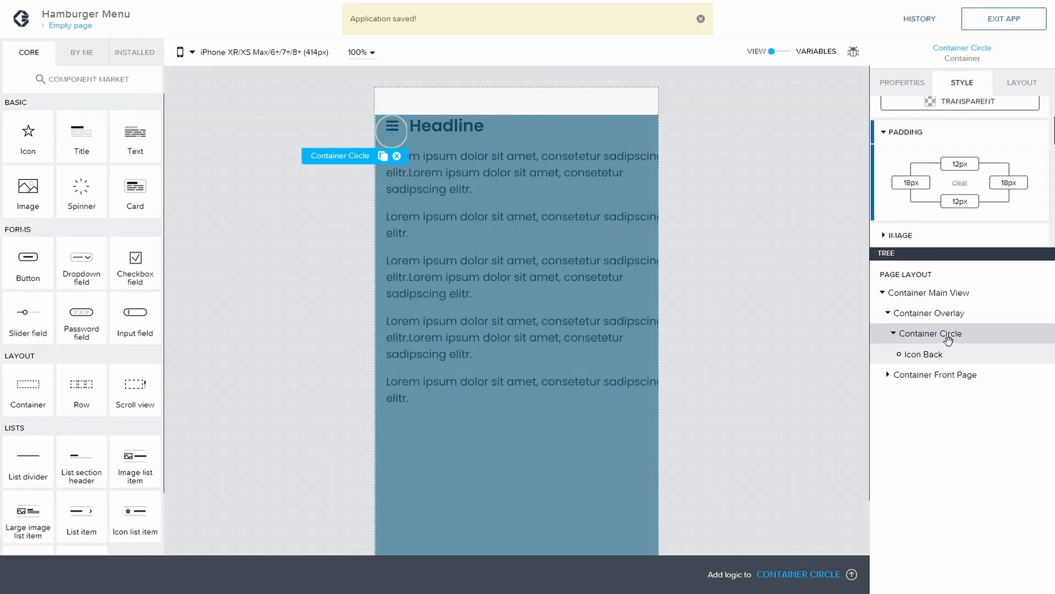
Step: Duplicate the Black icon style class for Icon Back as a new style class named "Yellow"
click(939, 354)
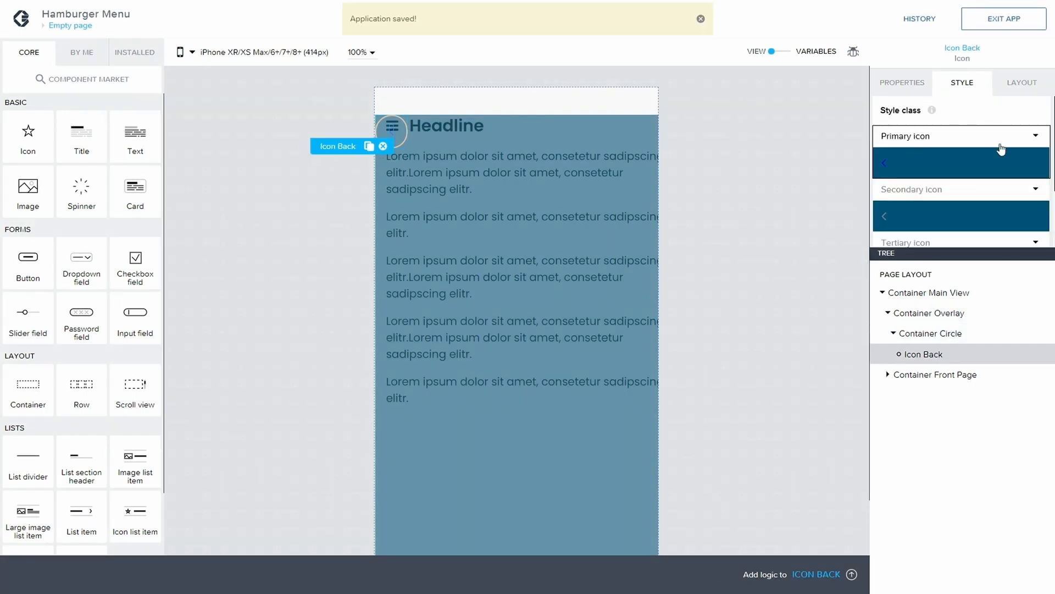
scroll(934, 159, down, 3)
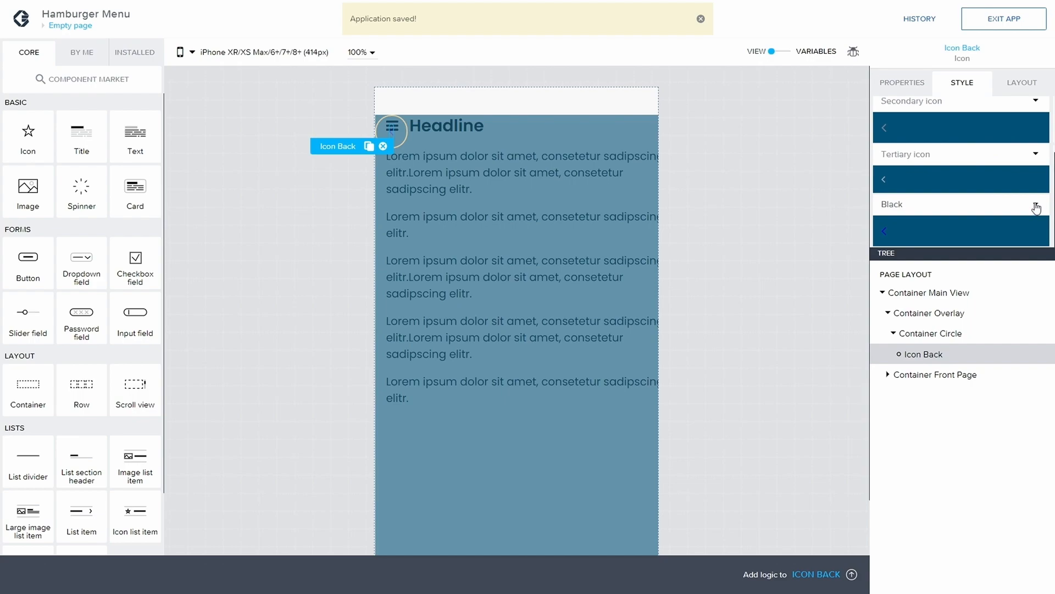
click(1036, 207)
click(941, 242)
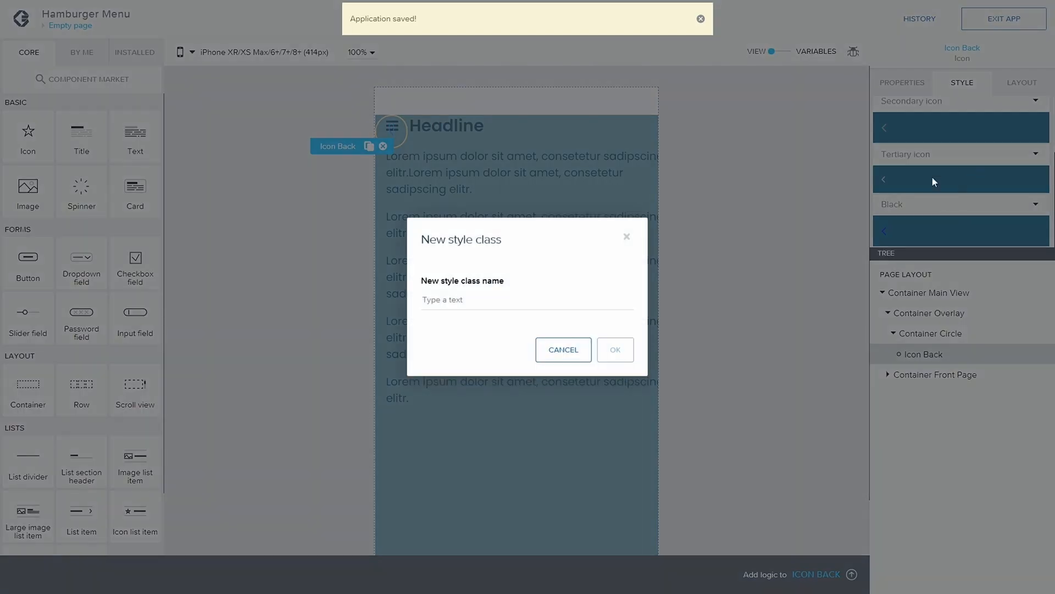
text(Yellow)
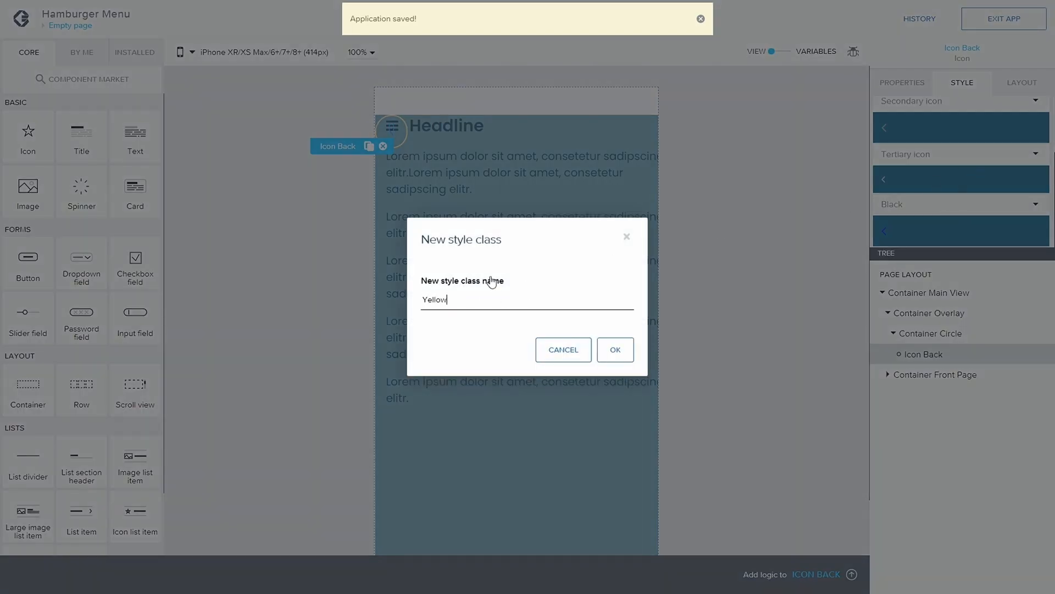
click(620, 356)
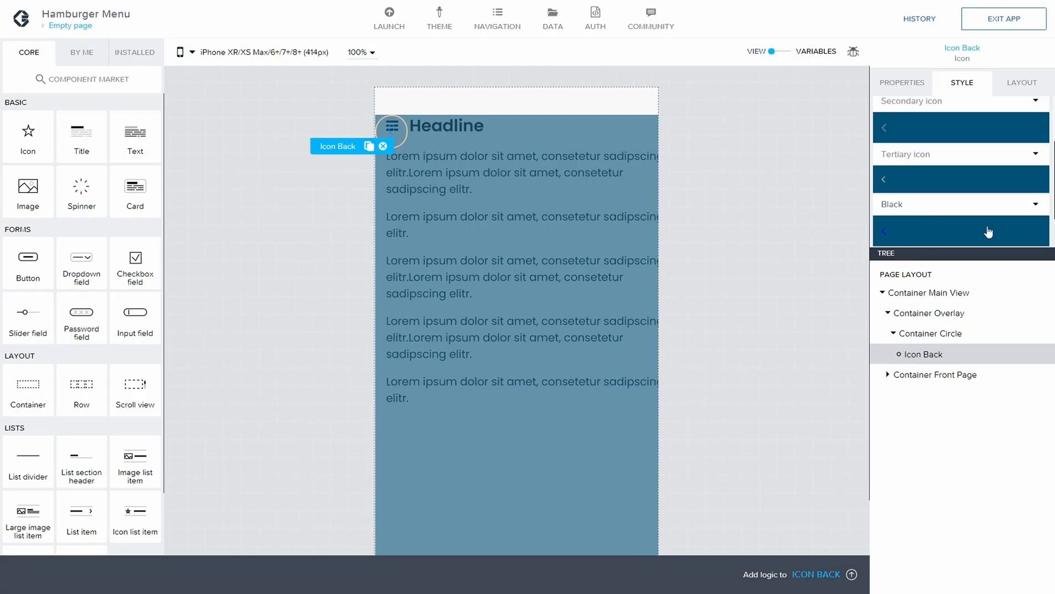
click(1035, 207)
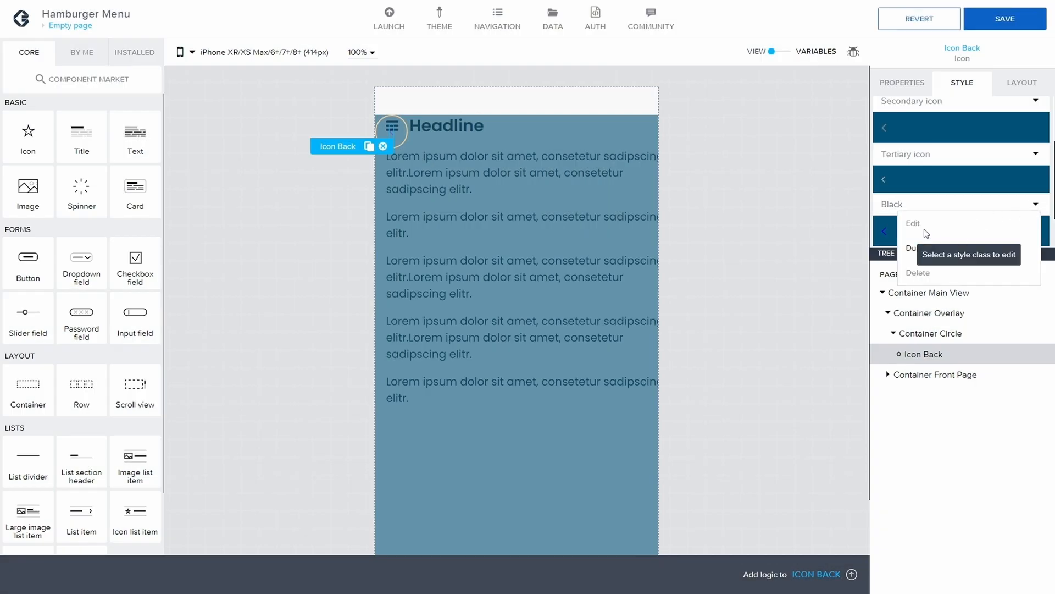
click(866, 228)
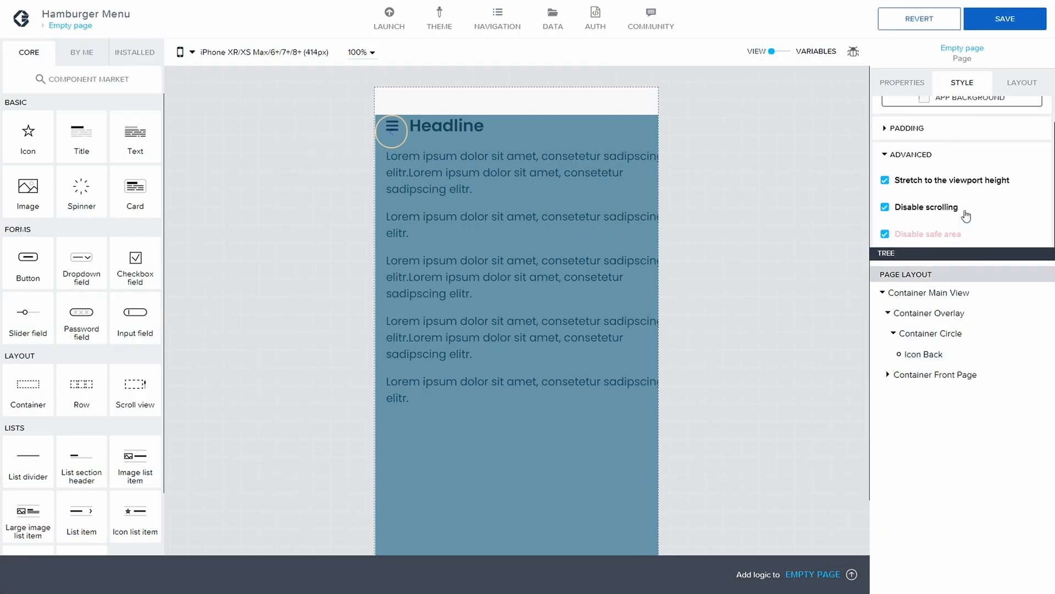
Step: Apply the Yellow style class to Icon Back
scroll(946, 186, up, 1)
click(915, 354)
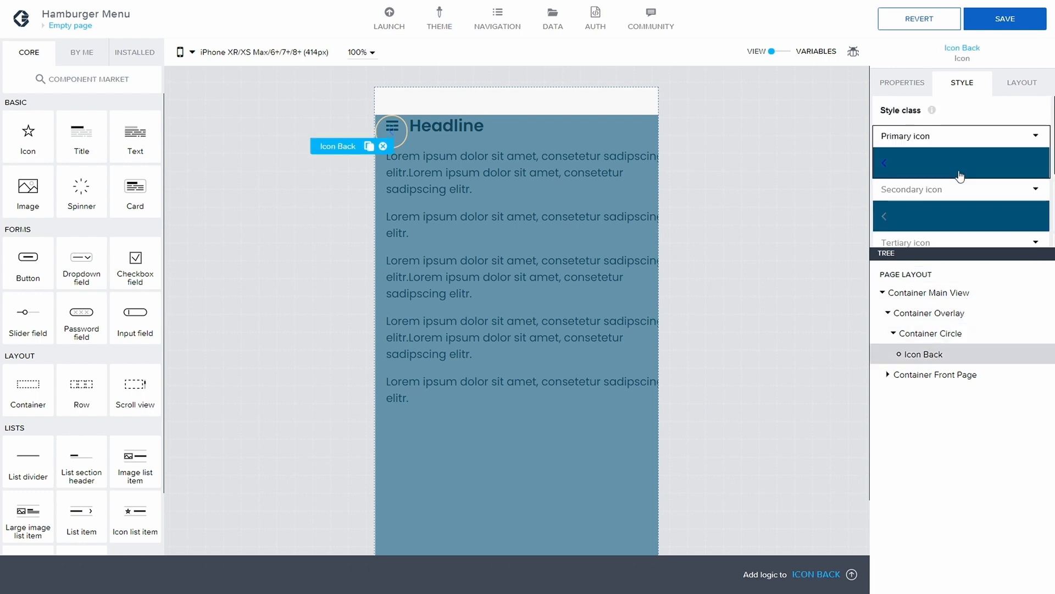
scroll(959, 187, down, 3)
click(1033, 207)
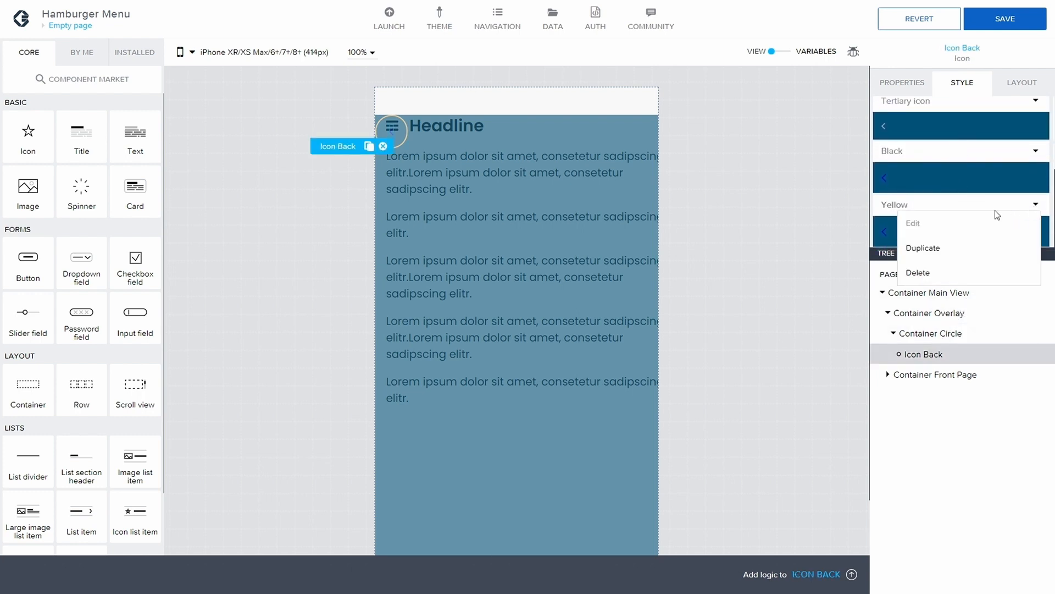
click(885, 227)
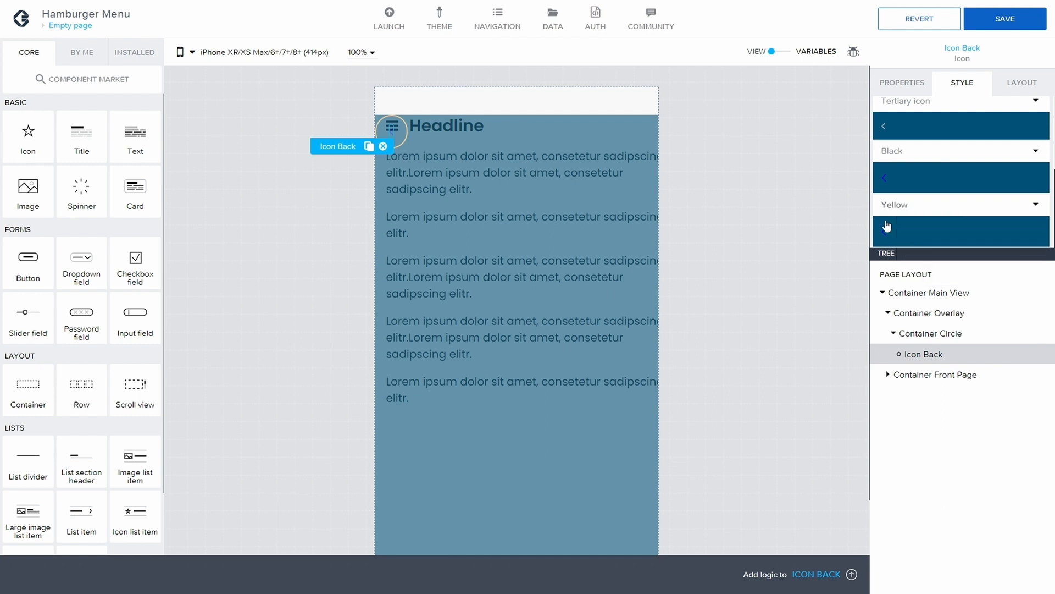
Step: Edit Icon Back's Yellow style to use the Warning color, and save the application
click(1035, 206)
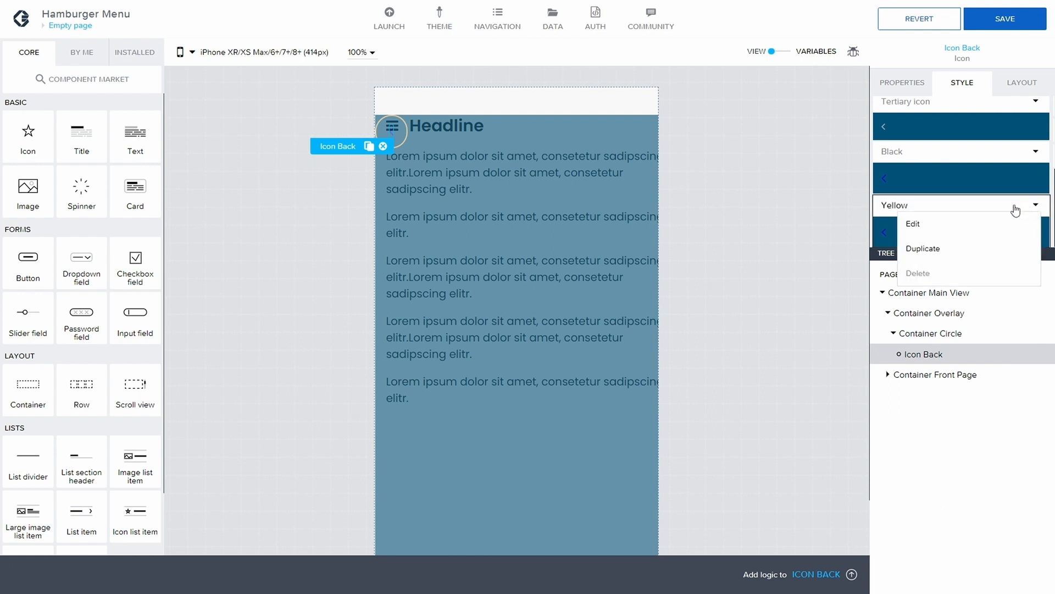
click(914, 224)
click(984, 216)
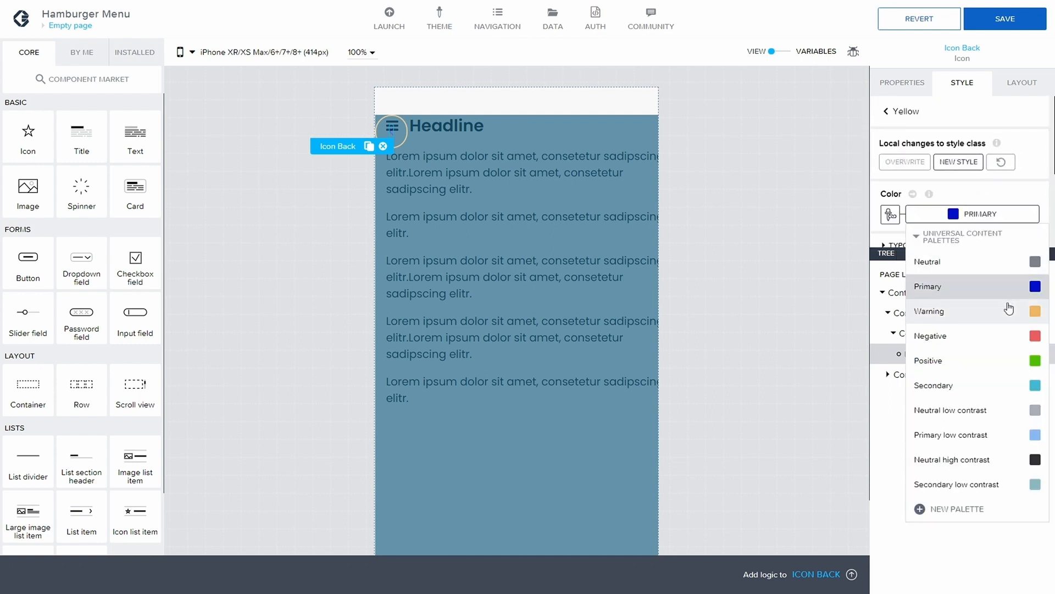
click(1008, 311)
click(1011, 22)
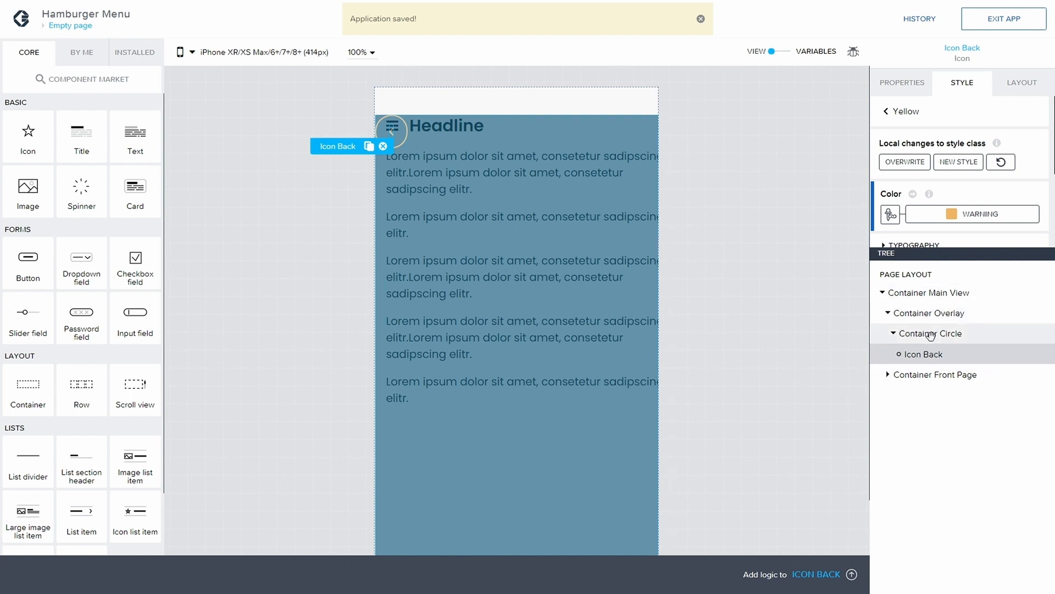
Step: Align Container Overlay's children horizontally to the right and justify them vertically to the middle
click(930, 312)
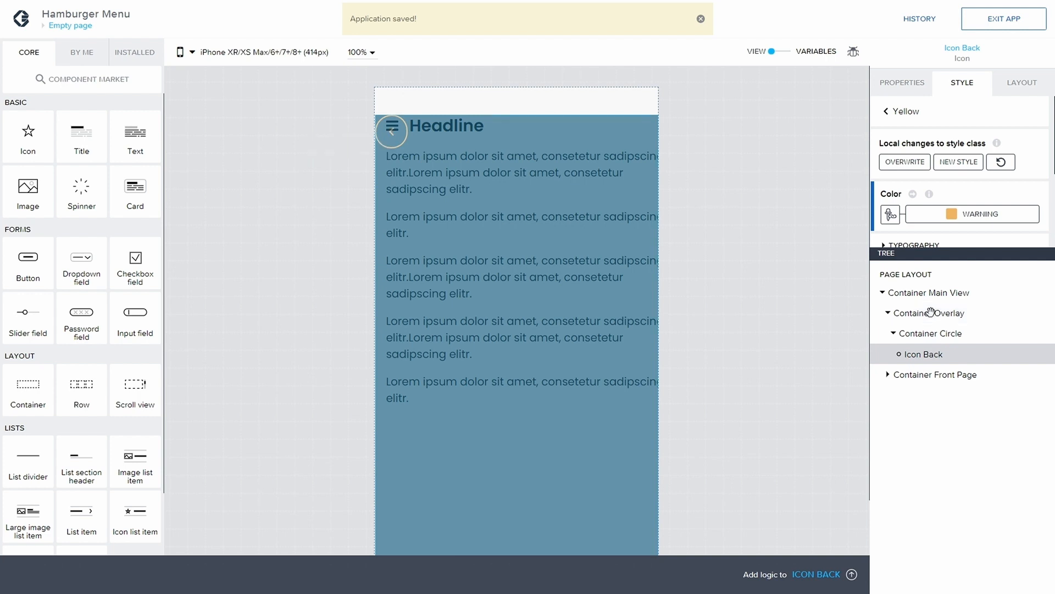
click(1011, 92)
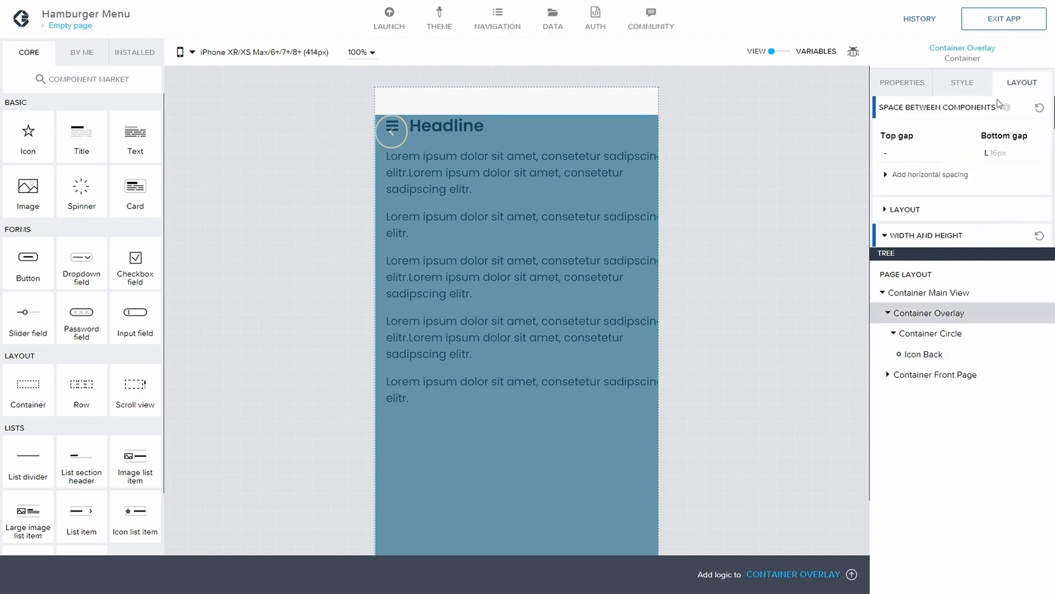
scroll(895, 172, down, 3)
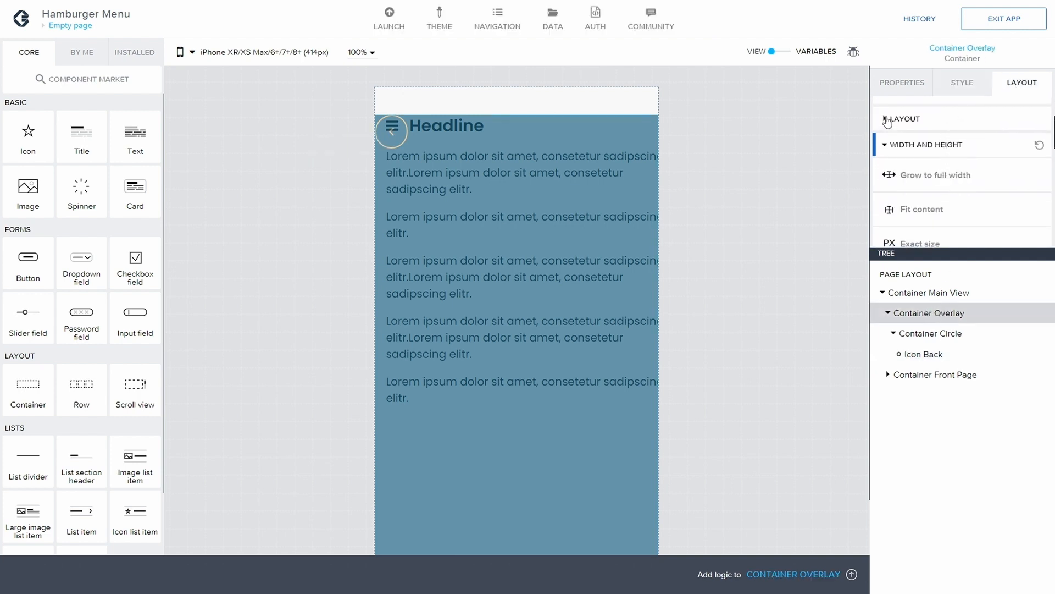
click(887, 120)
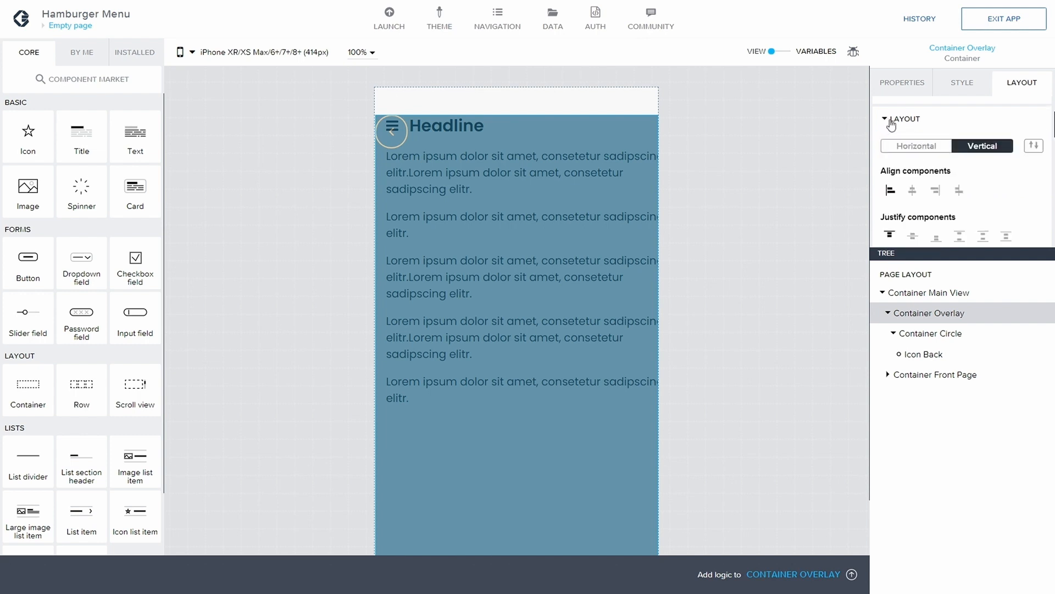
click(934, 192)
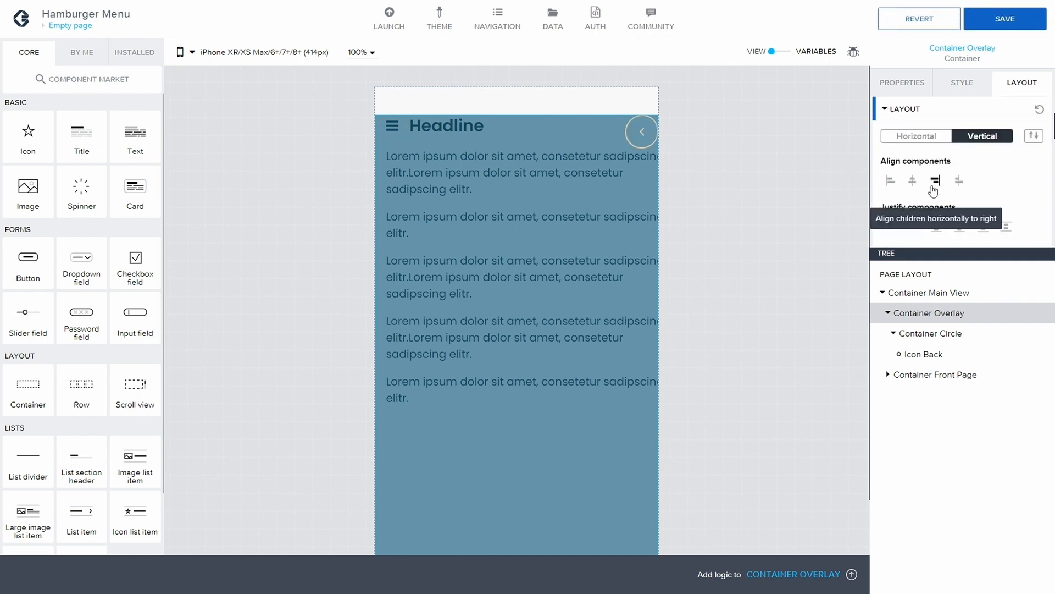
scroll(923, 204, down, 1)
click(913, 216)
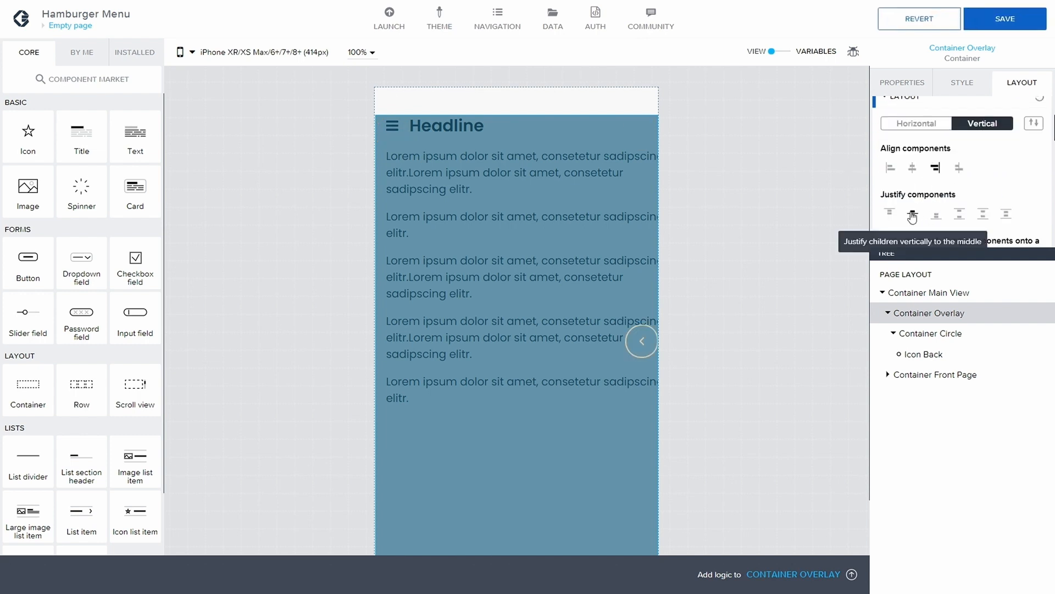
scroll(965, 175, up, 3)
scroll(968, 181, up, 1)
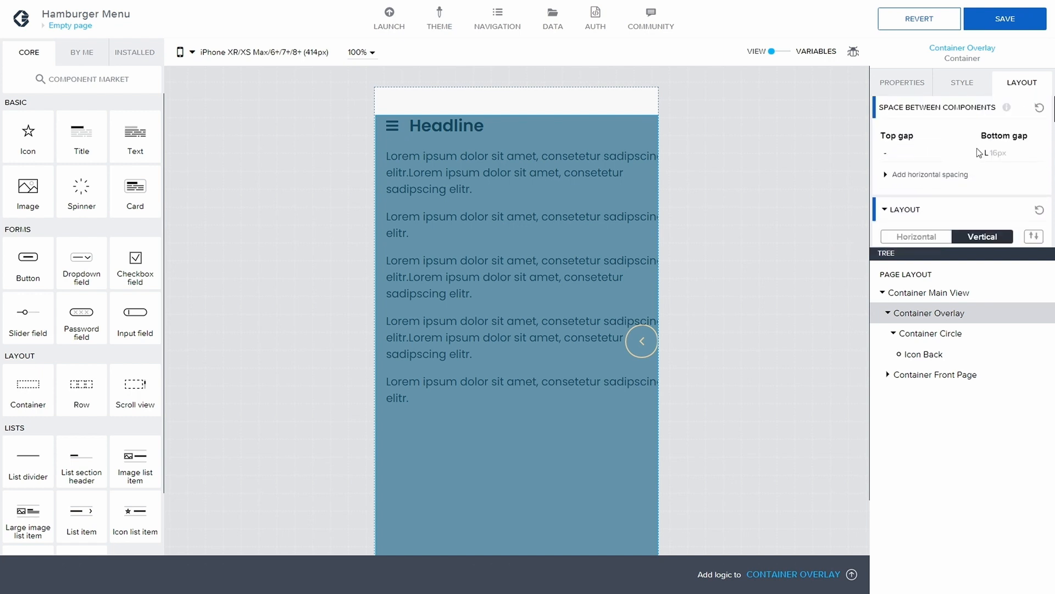
Step: Set Container Circle's right spacing to L (16px) and save the application
click(946, 334)
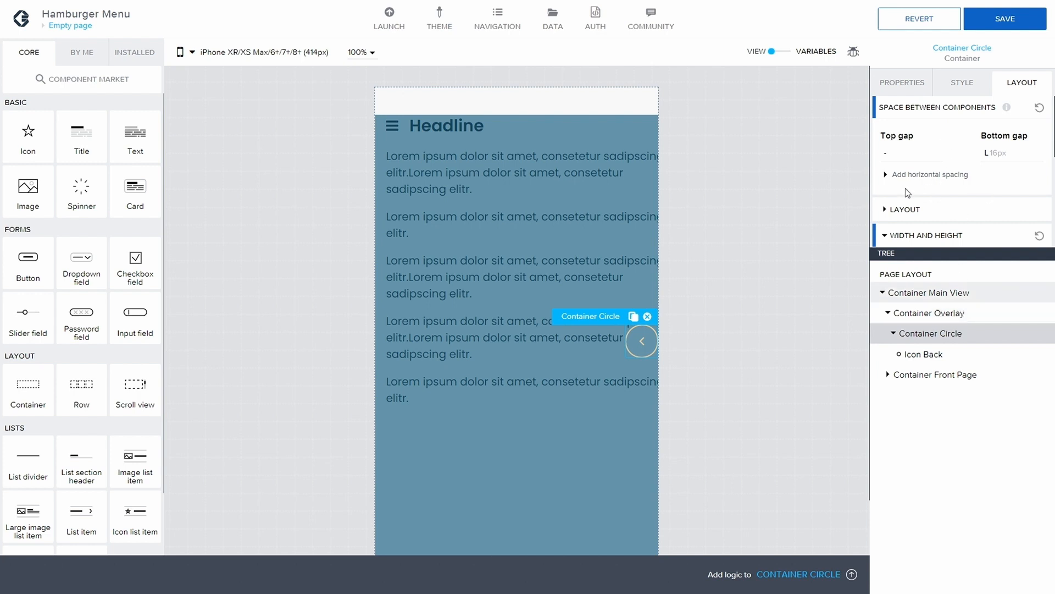
click(889, 177)
click(989, 219)
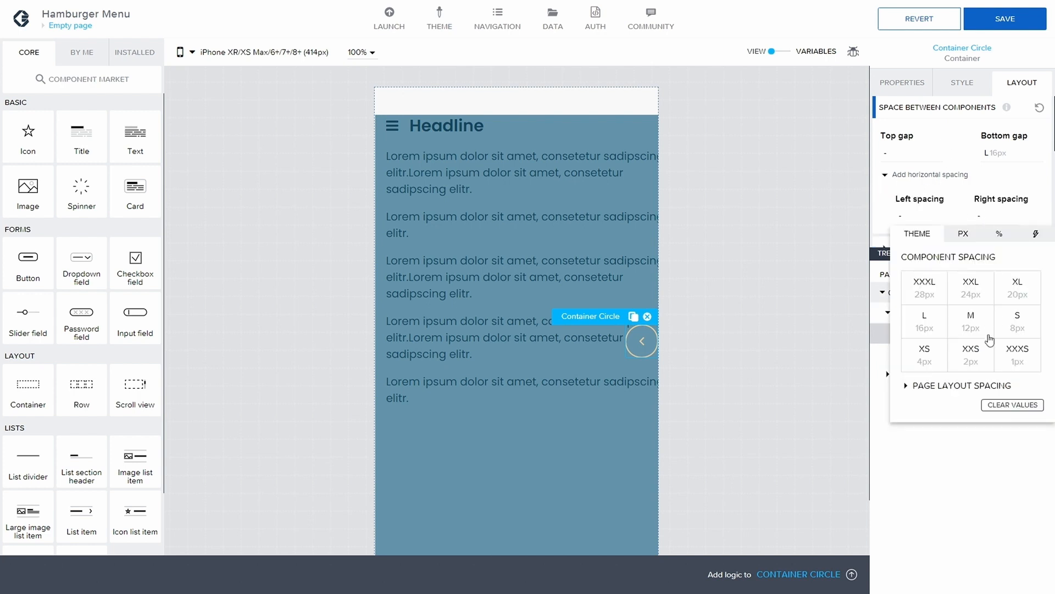
click(925, 328)
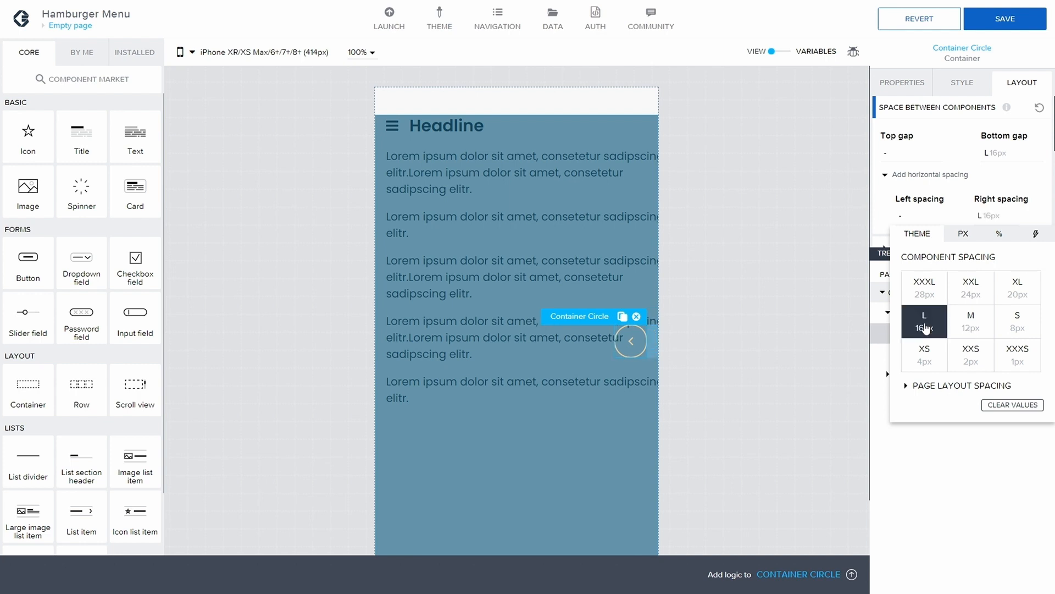
click(1010, 21)
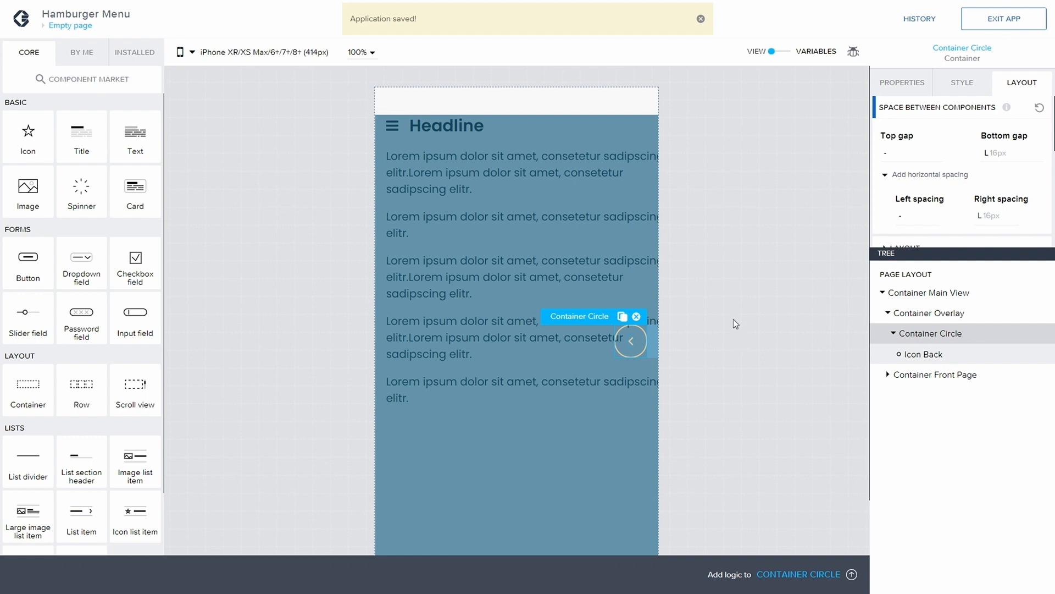
click(733, 319)
Step: Overwrite the Overlay style class with Container Overlay's local changes
click(570, 256)
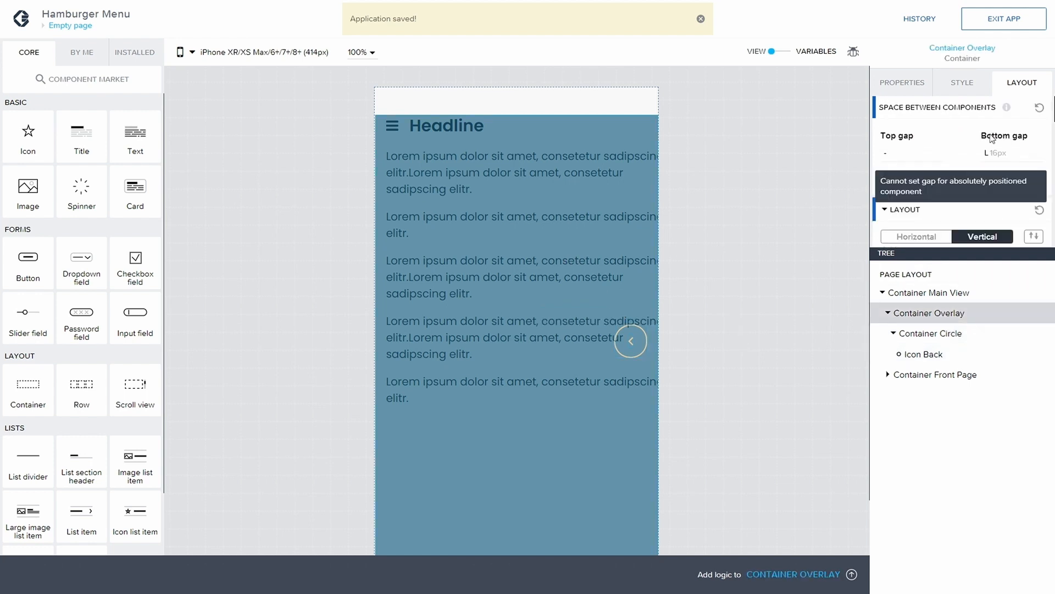
click(960, 84)
scroll(946, 143, down, 1)
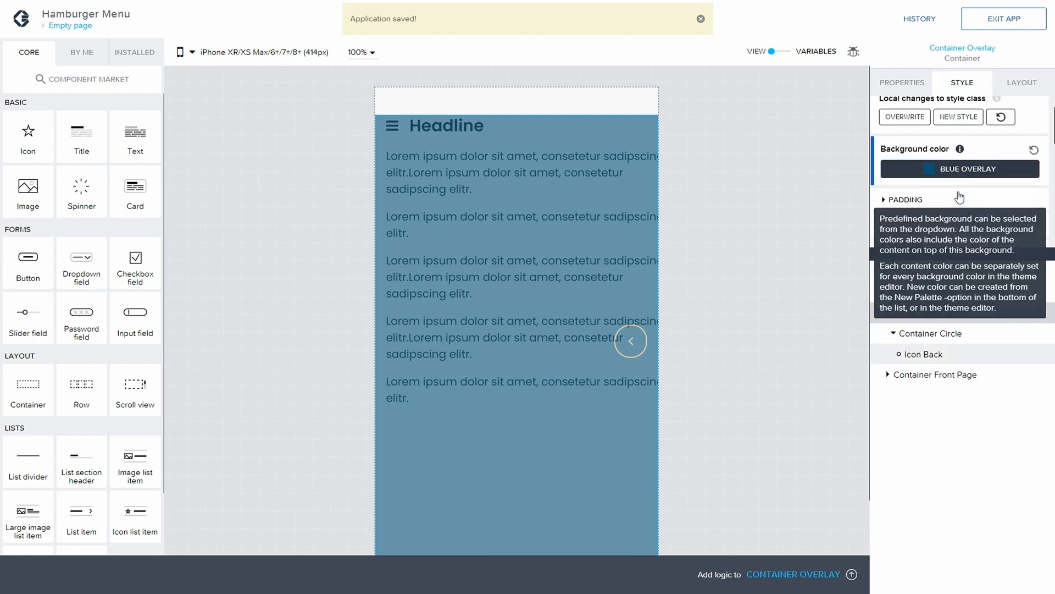
click(910, 117)
scroll(957, 175, down, 4)
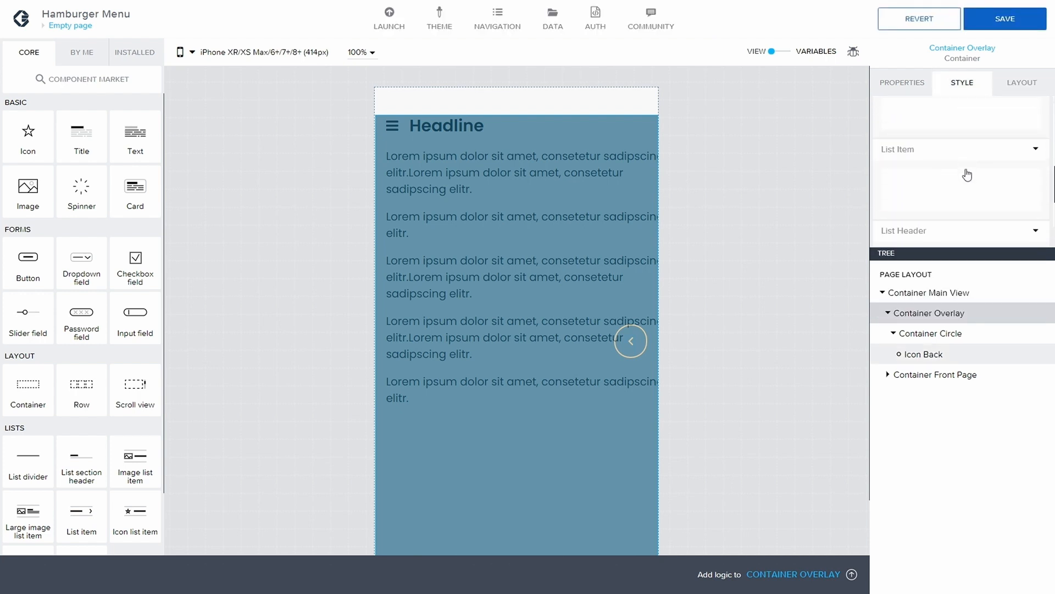
scroll(967, 175, up, 2)
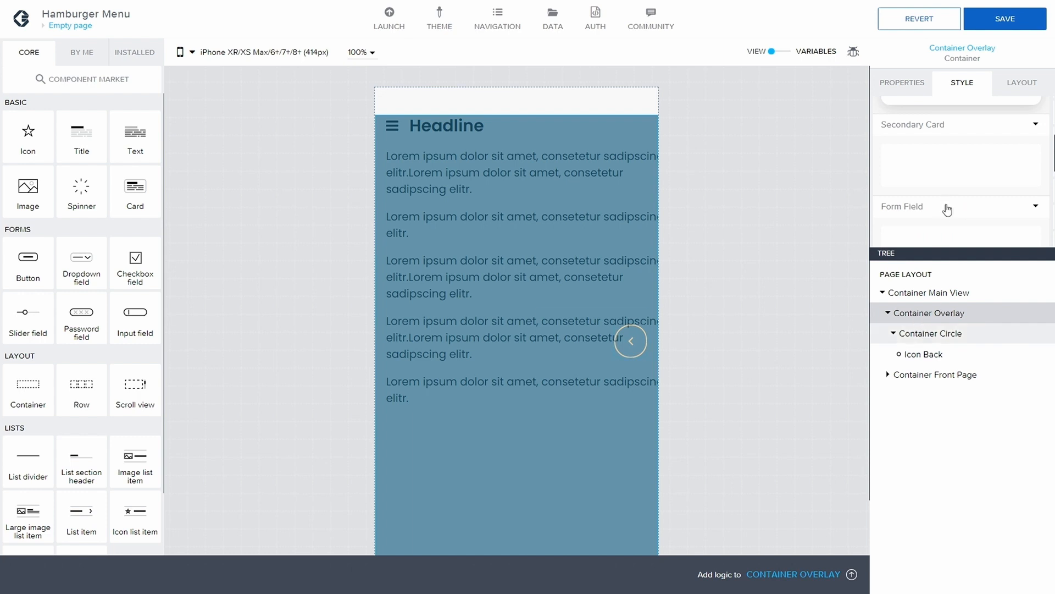
Step: Edit Container Overlay's Overlay style to an opacity of 0.8 and save the application
click(956, 333)
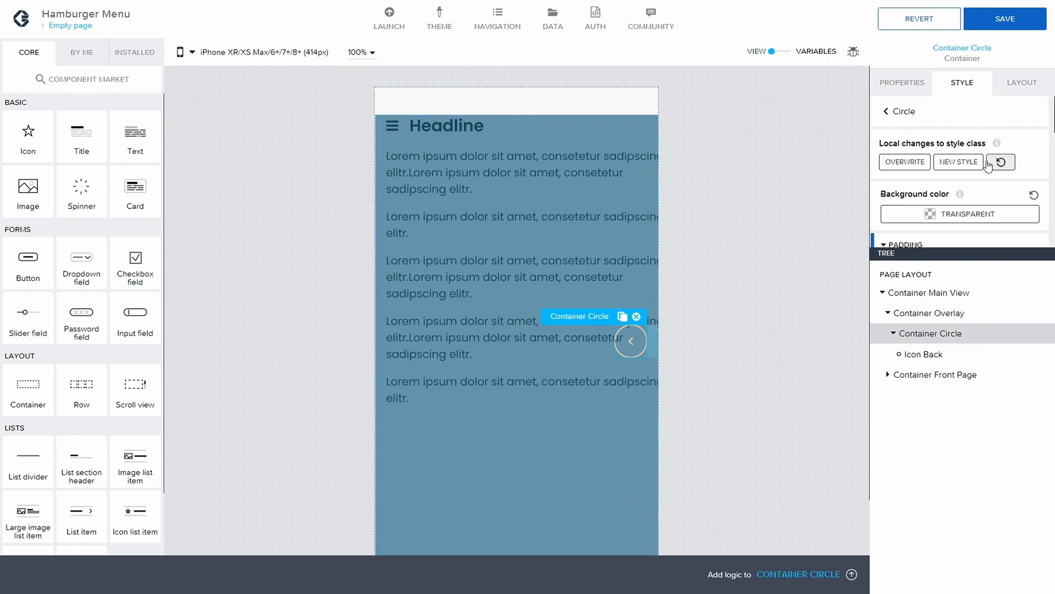
click(956, 313)
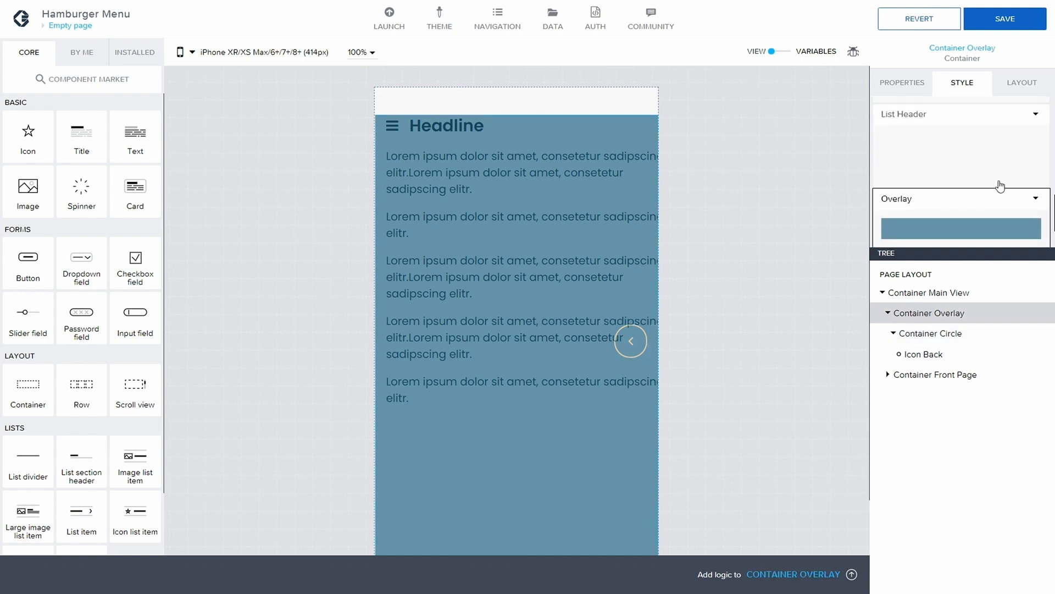
scroll(1000, 186, down, 1)
click(1031, 154)
click(954, 176)
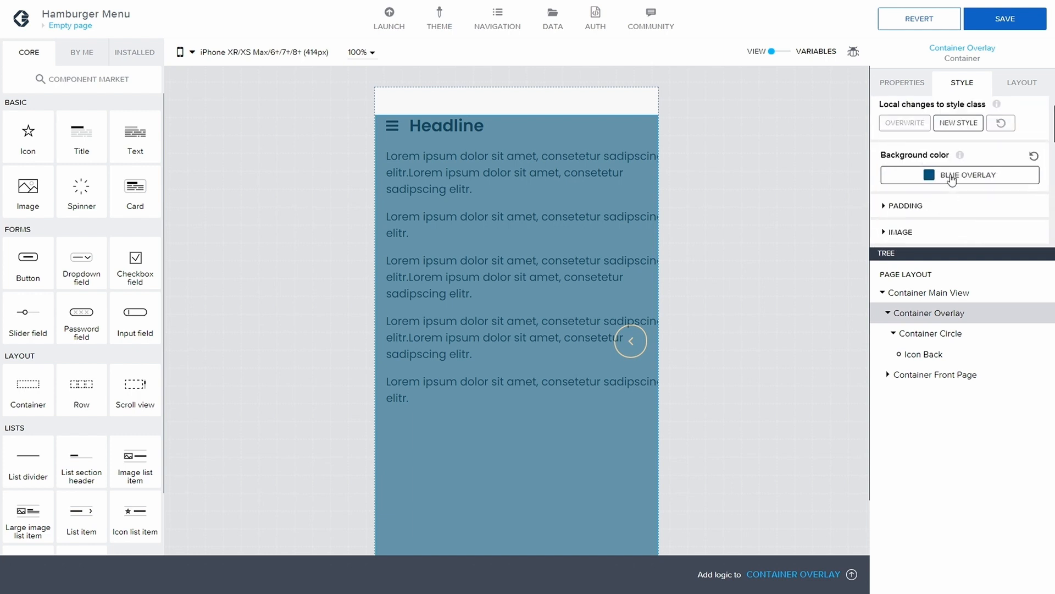
scroll(942, 192, down, 5)
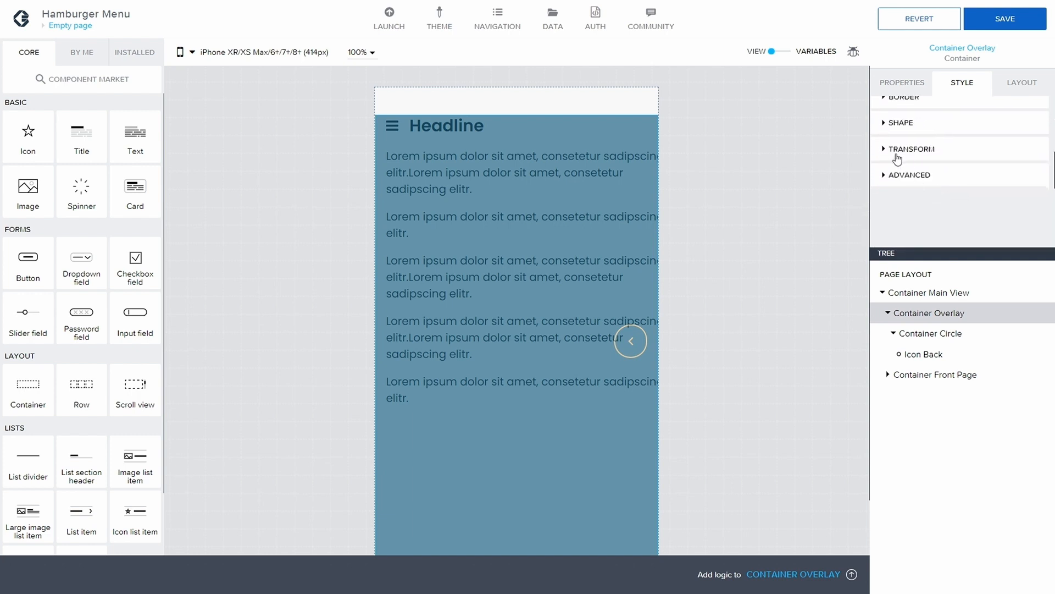
click(897, 151)
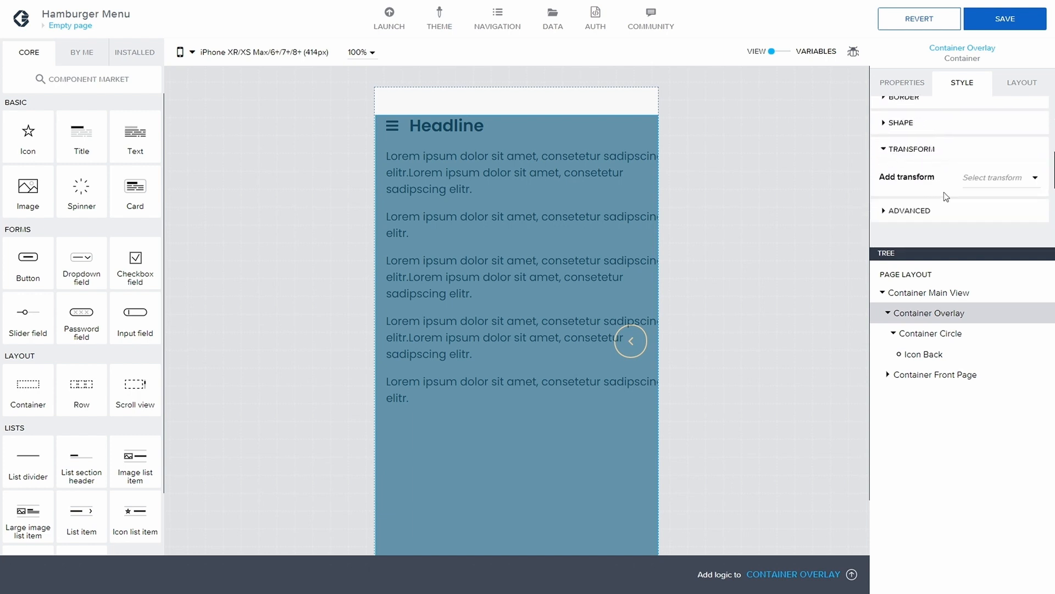
click(891, 211)
scroll(932, 209, down, 1)
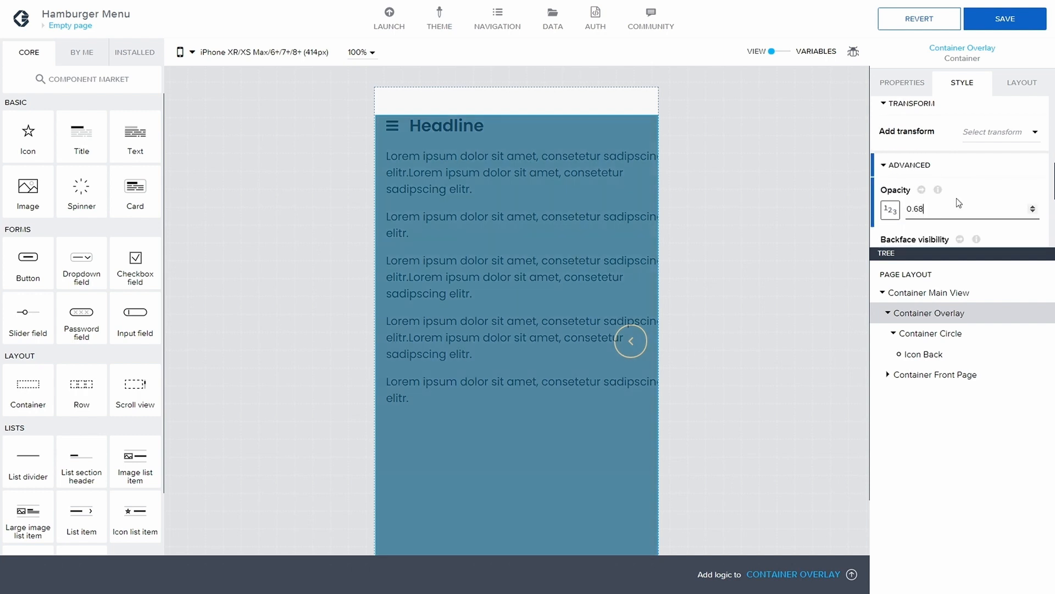
key(BackSpace)
text(8)
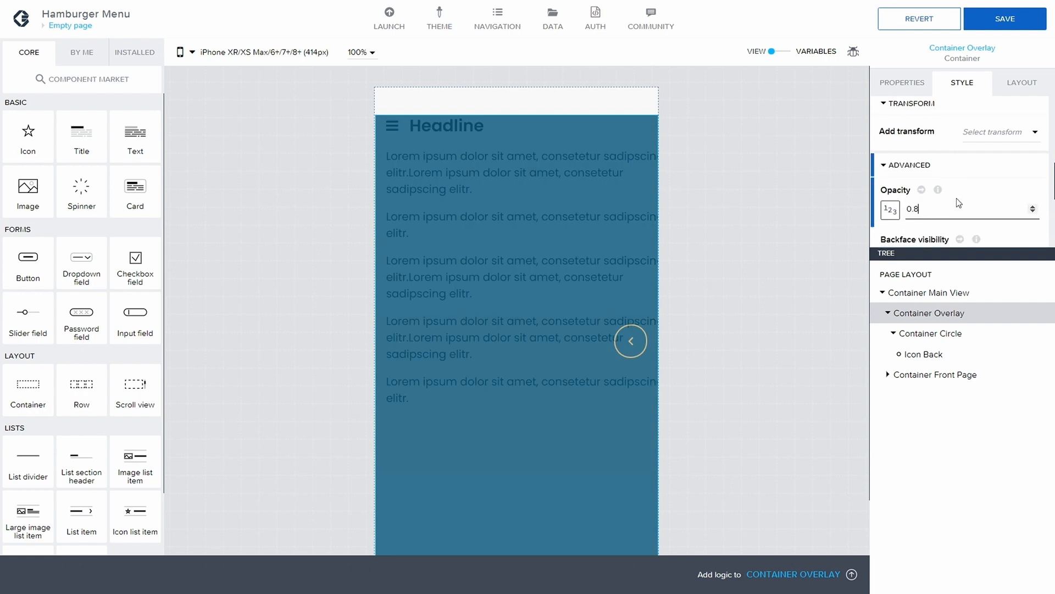
click(999, 18)
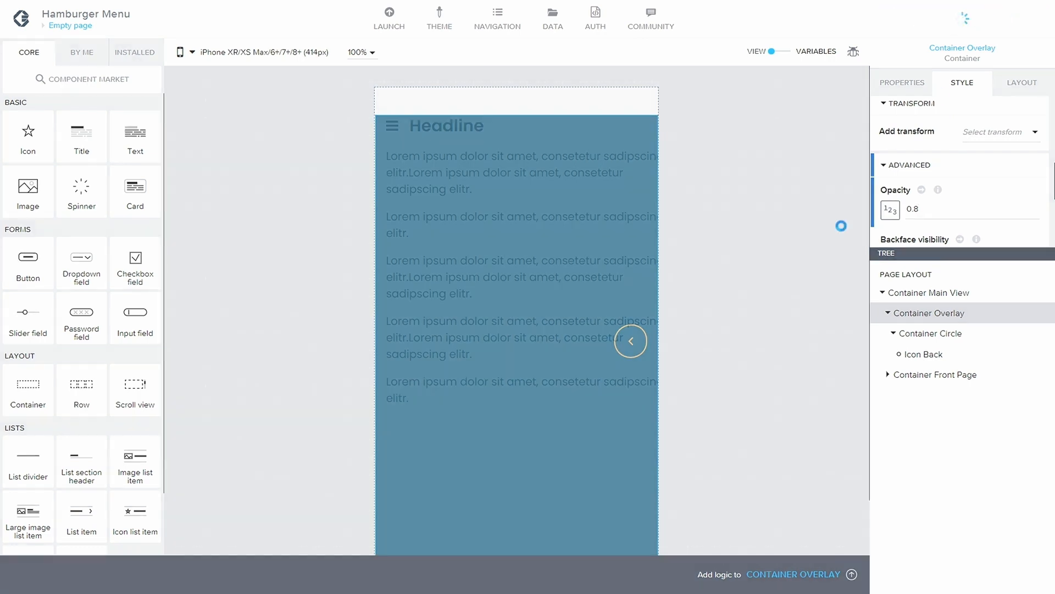
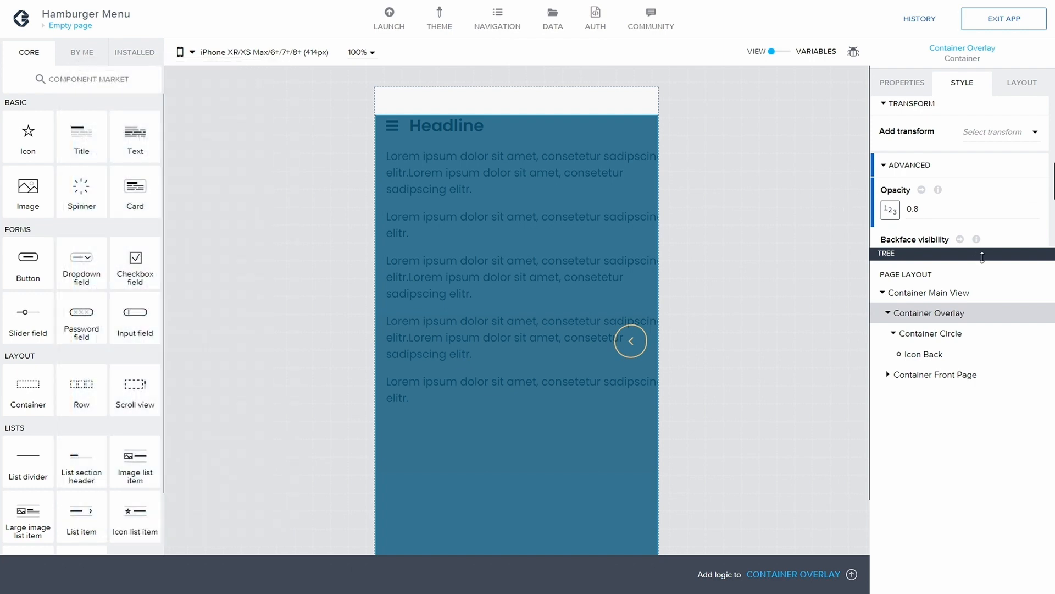
Step: Add a new container inside Container Main View, directly above the collapsed Container Overlay, and select it
click(888, 314)
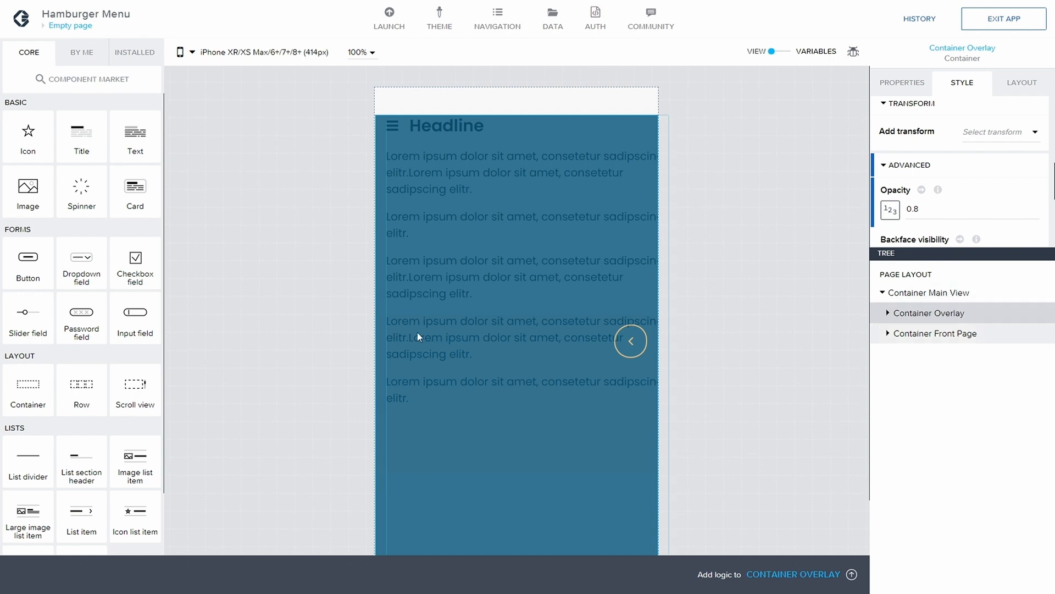
drag(37, 388, 956, 309)
click(936, 312)
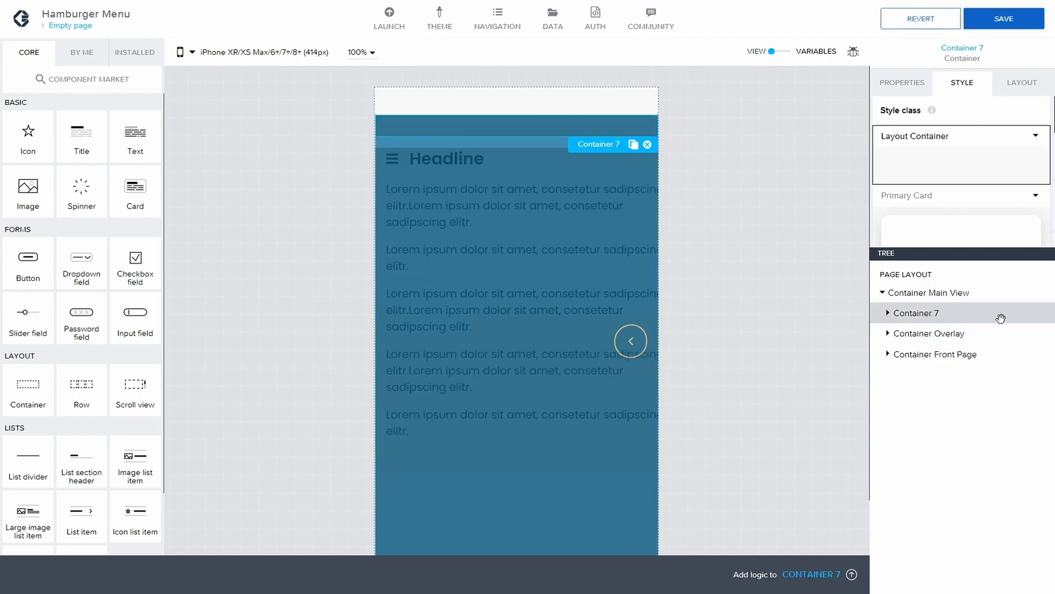
Step: Set the new container's component display name to "Container Hamburger Menu"
scroll(883, 214, down, 1)
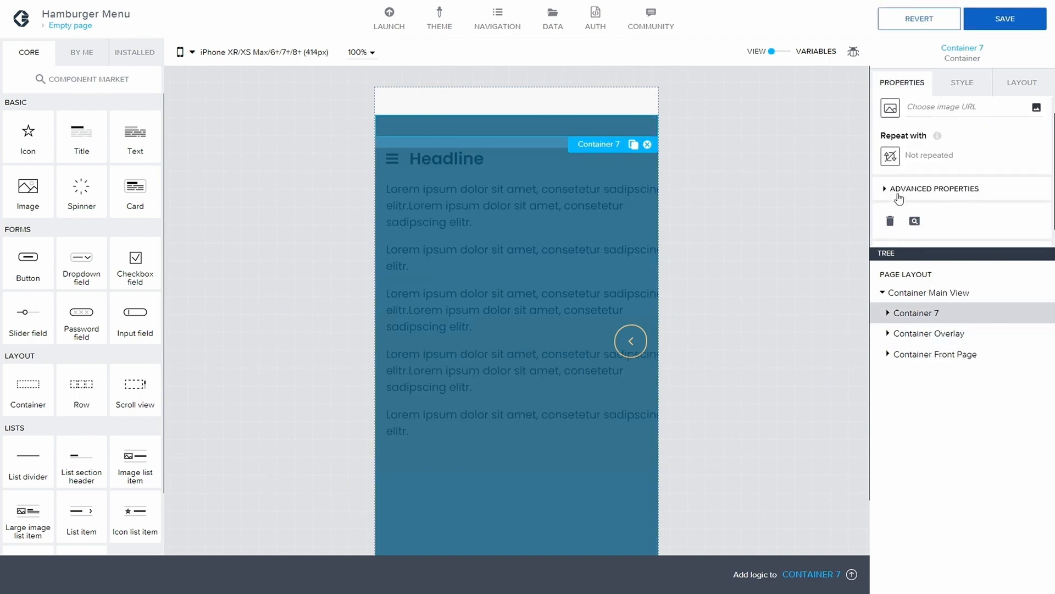
click(886, 193)
scroll(934, 203, down, 3)
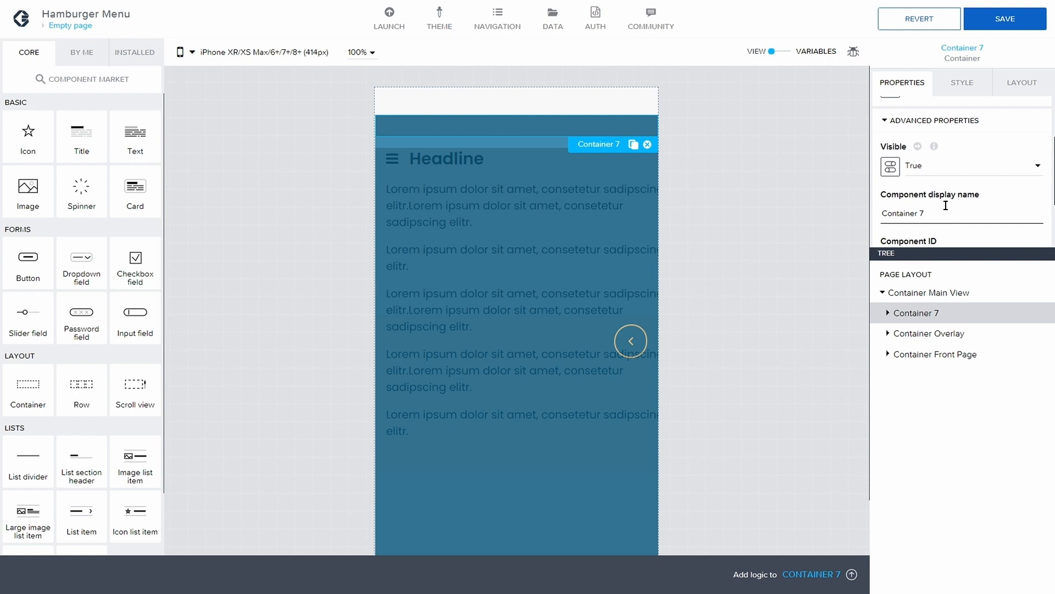
click(945, 205)
text(Hamburger Menu)
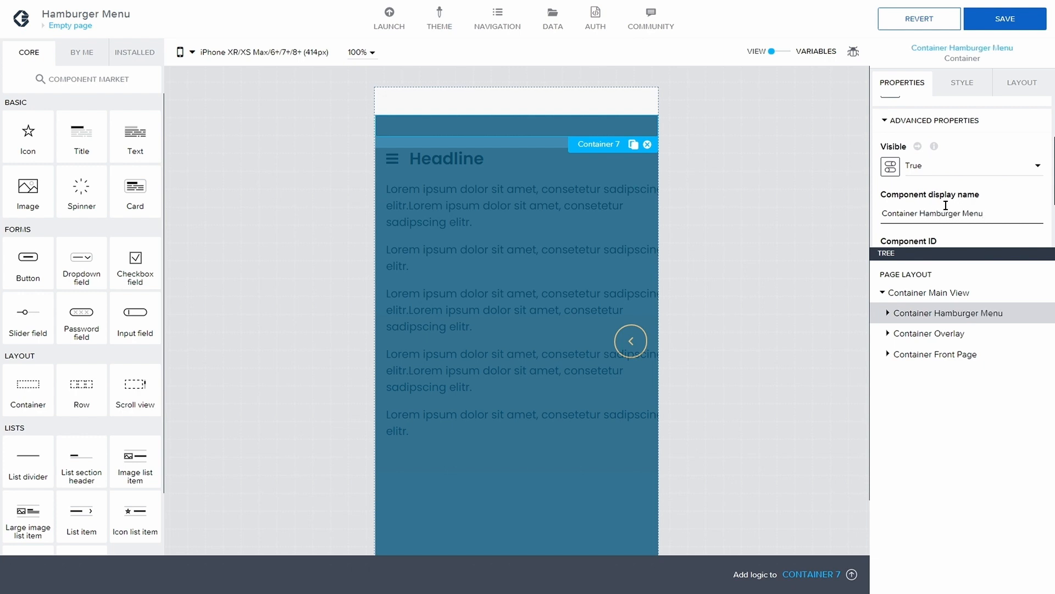
Step: Save the application and switch Container Hamburger Menu's width and height sizing to Advanced
click(930, 316)
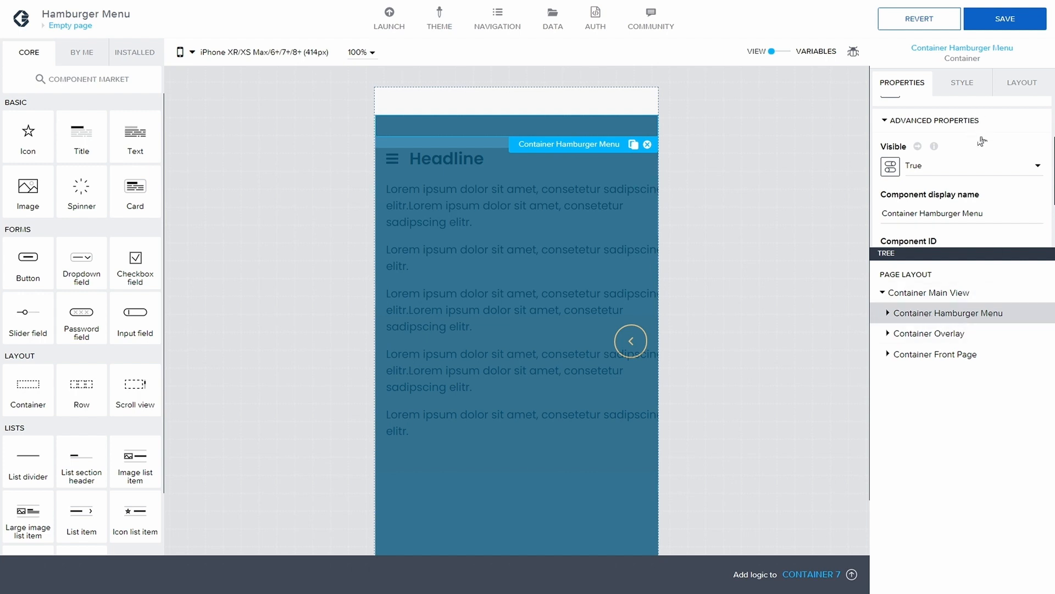
click(1016, 19)
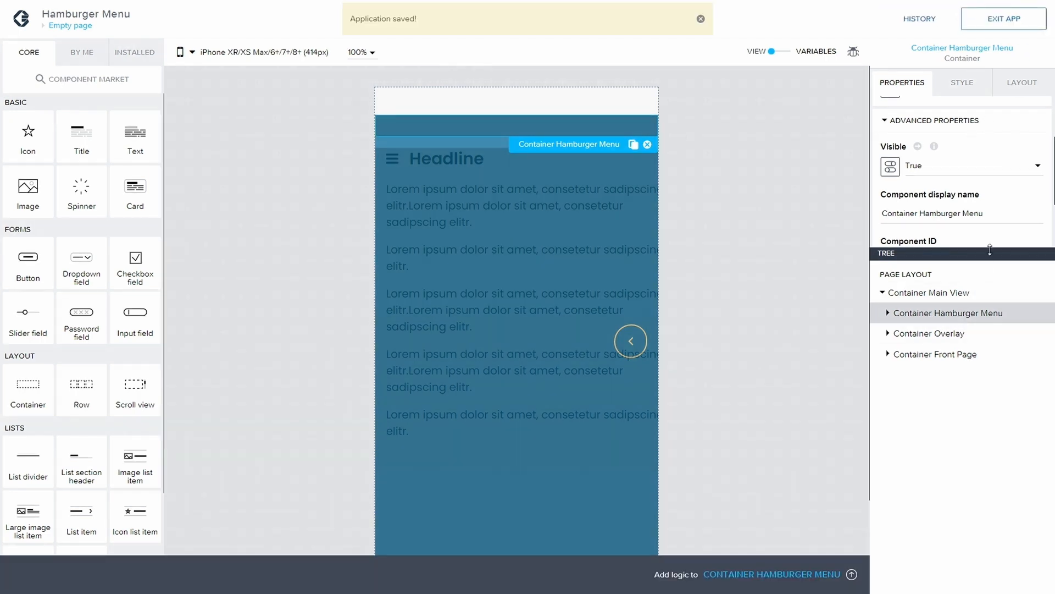
click(1020, 84)
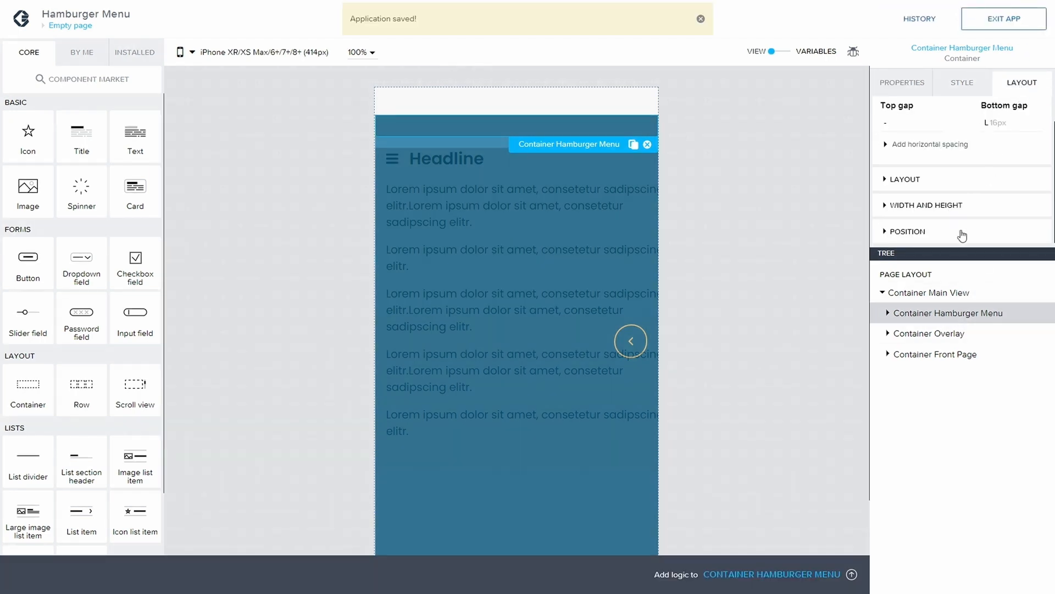
click(886, 205)
scroll(983, 203, down, 3)
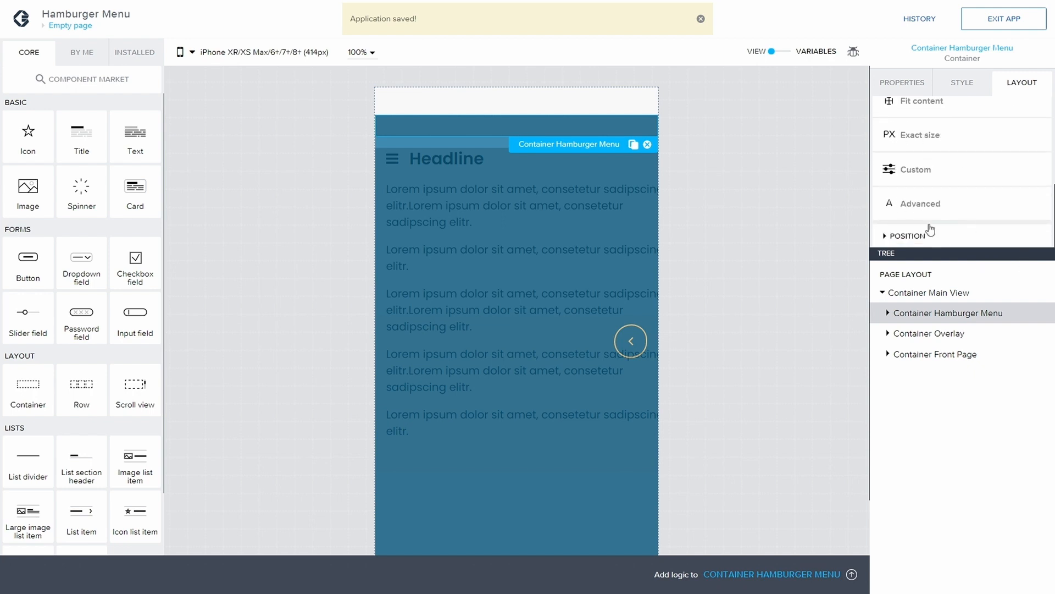
click(923, 168)
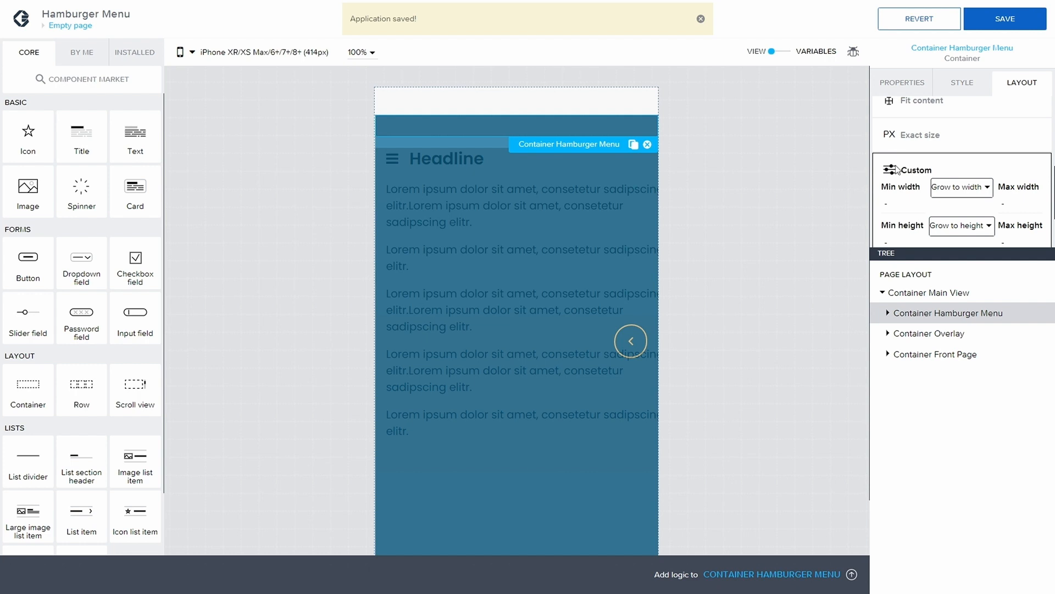
scroll(912, 176, down, 2)
click(927, 204)
scroll(926, 204, down, 1)
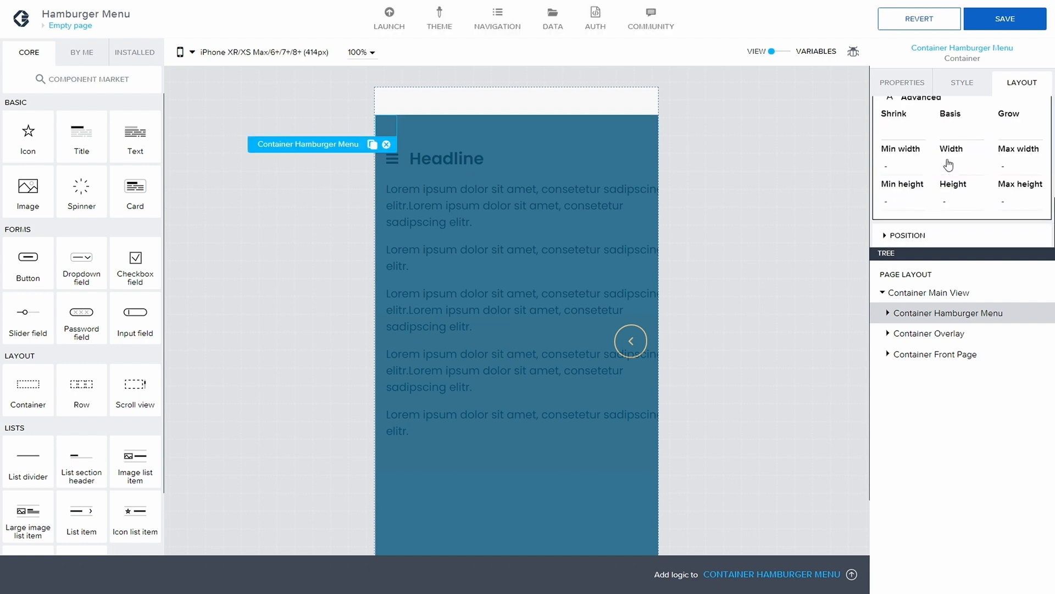
Step: Set Container Hamburger Menu's height to 100% and width to 80%, and save the application
click(955, 196)
click(987, 220)
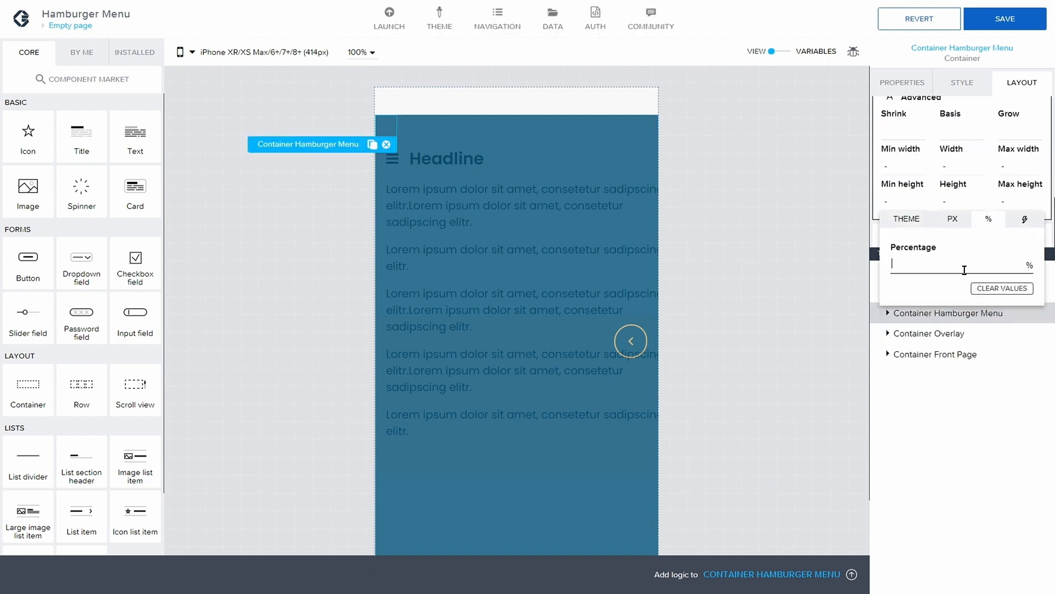
click(962, 264)
text(100)
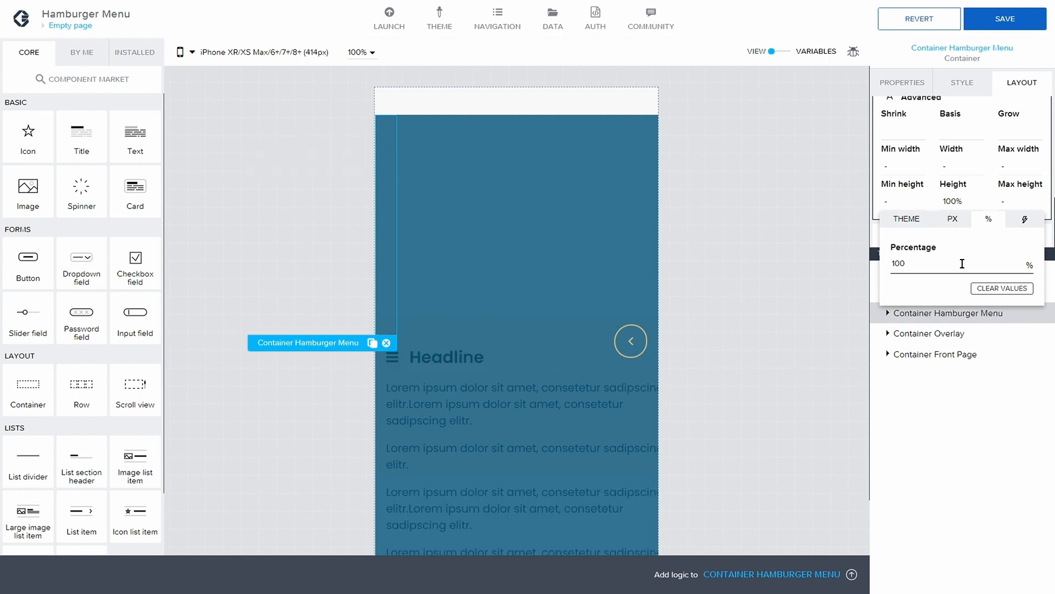
click(949, 165)
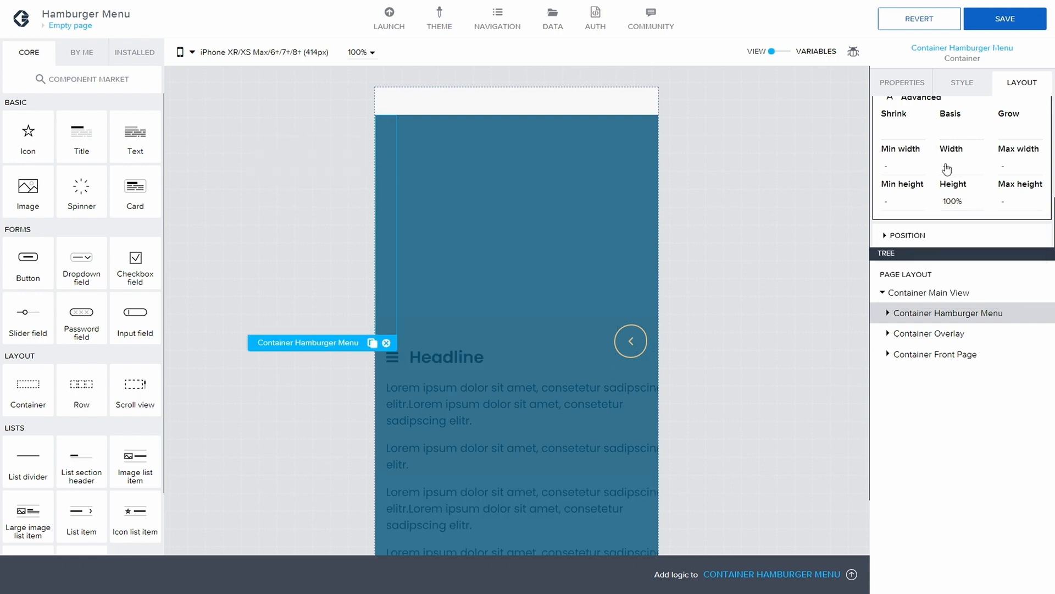
click(947, 164)
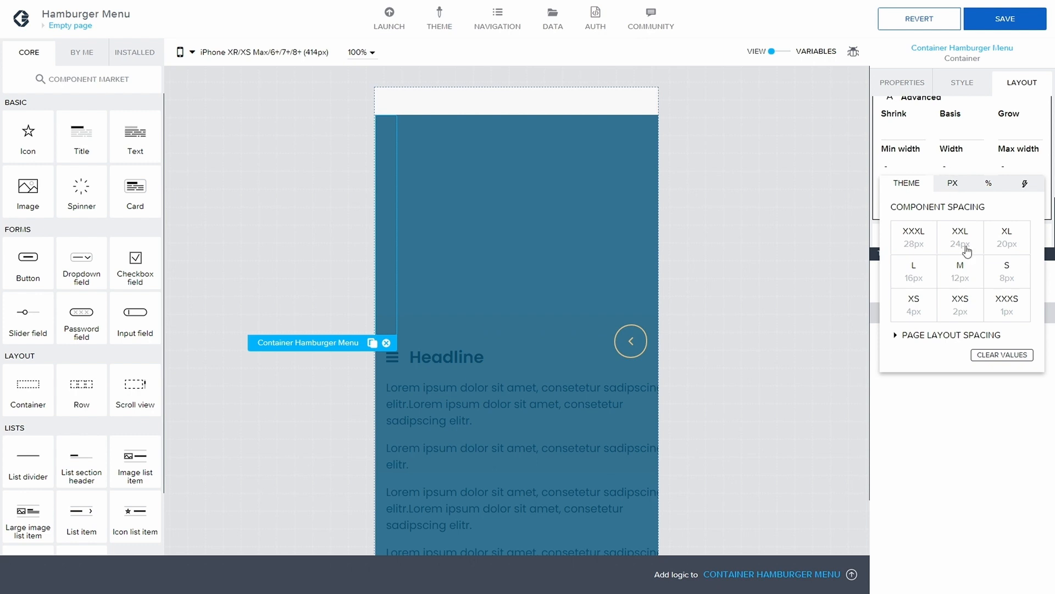
click(987, 186)
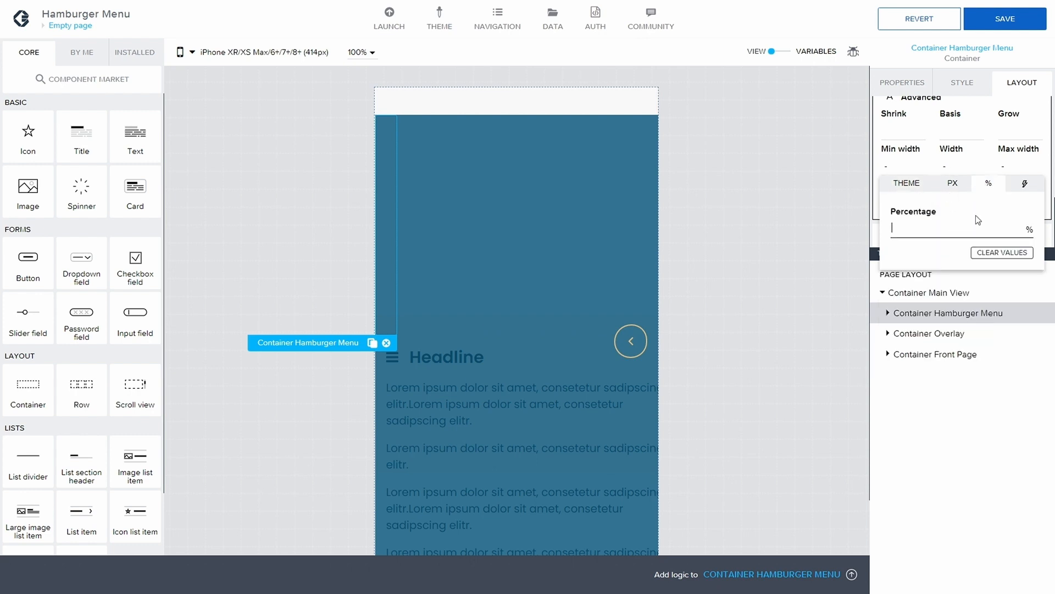
text(80)
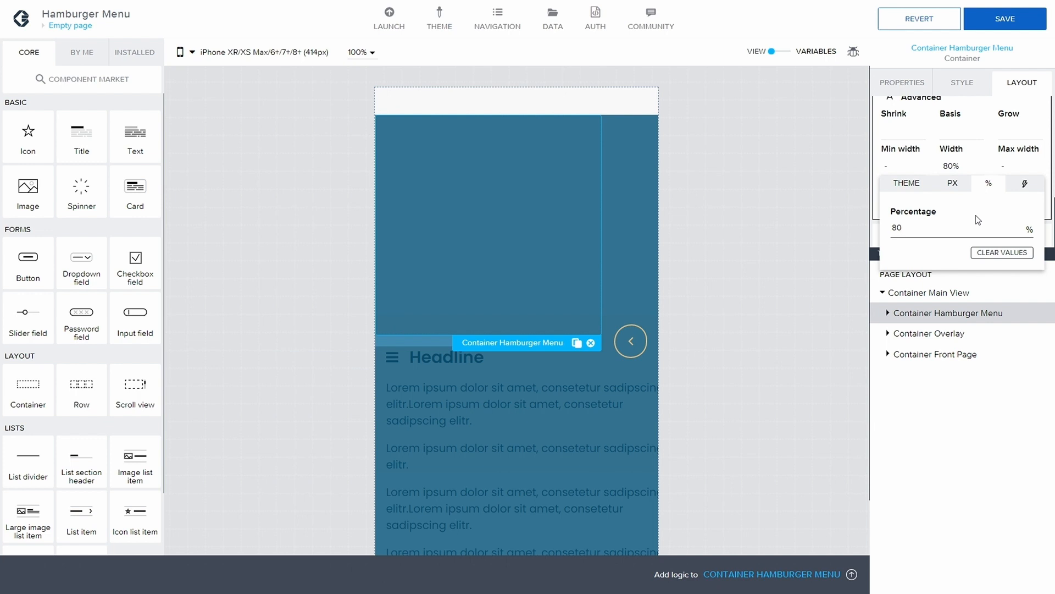
click(1000, 29)
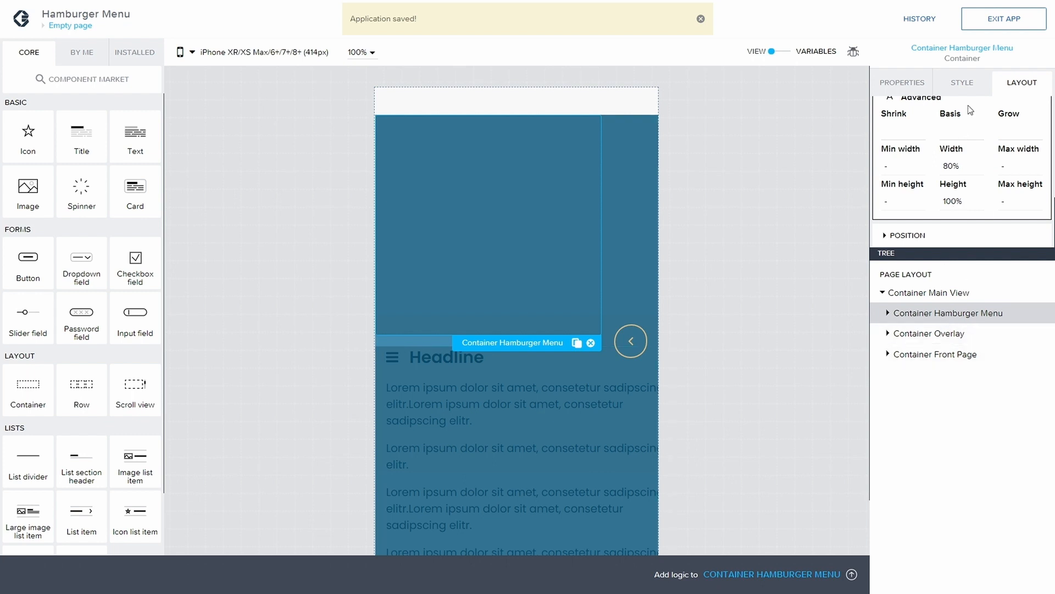
Step: Set Container Hamburger Menu's Z-index to the number 400
click(890, 235)
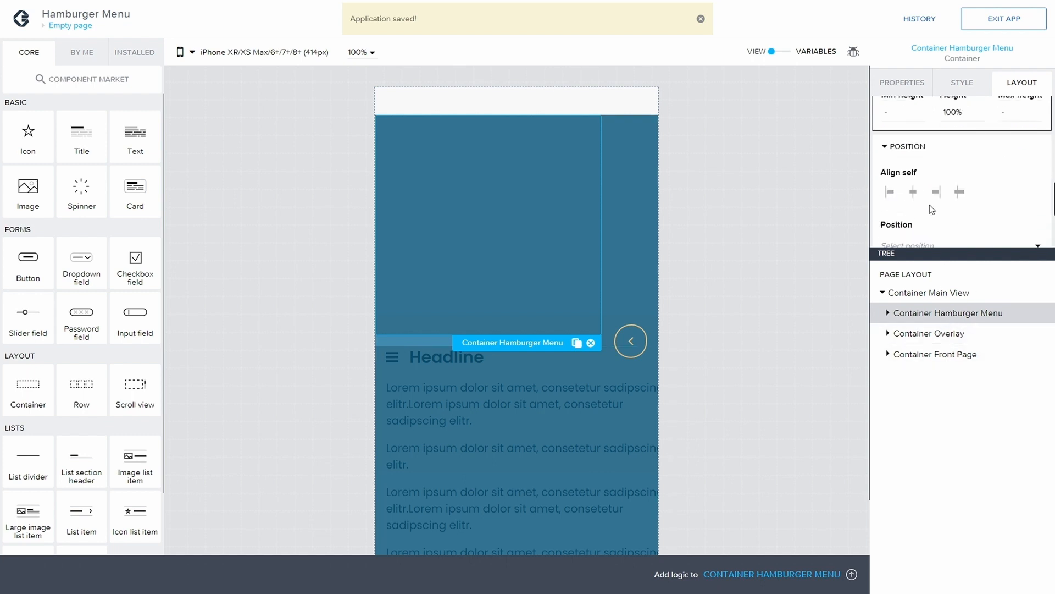
scroll(954, 210, down, 2)
scroll(954, 211, down, 1)
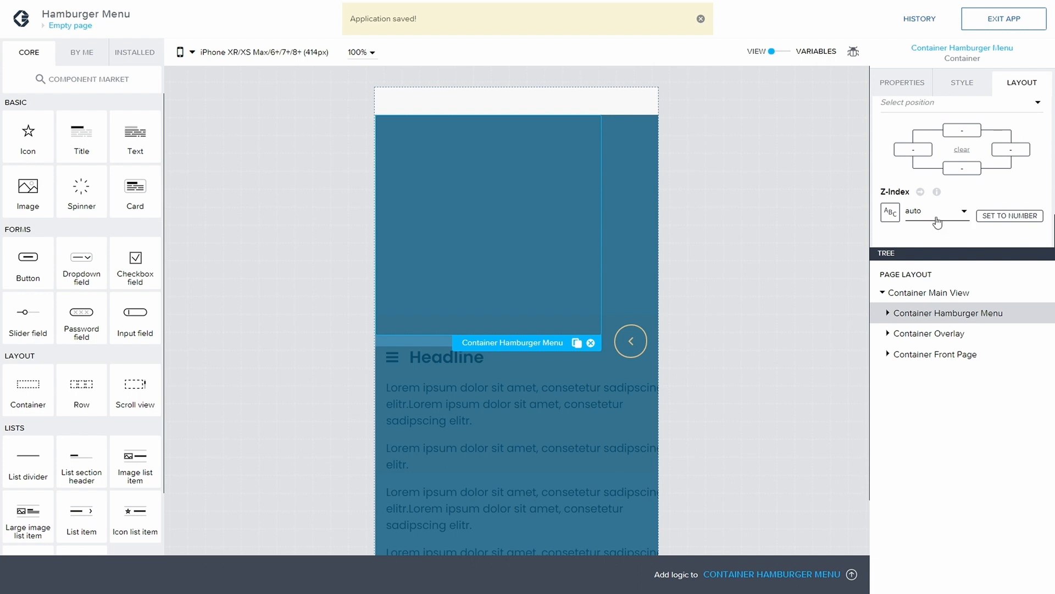
click(938, 221)
click(994, 218)
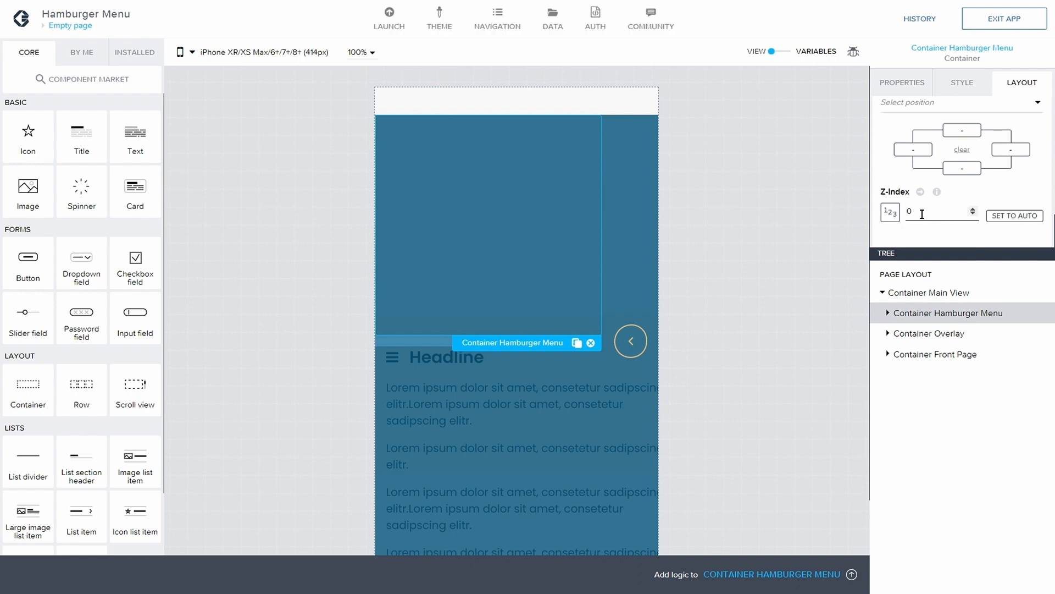
text(4)
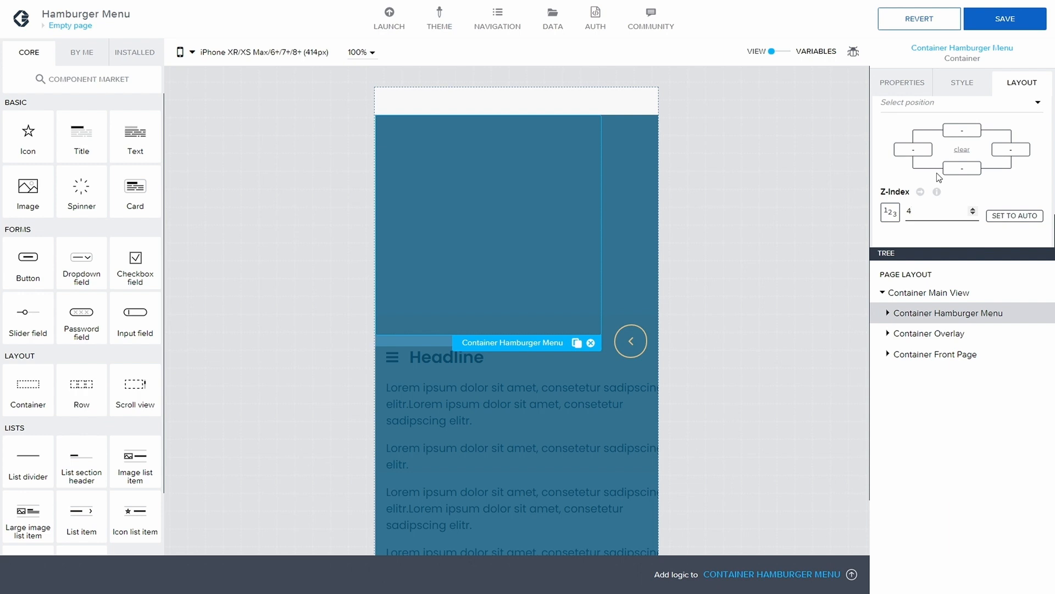
text(00)
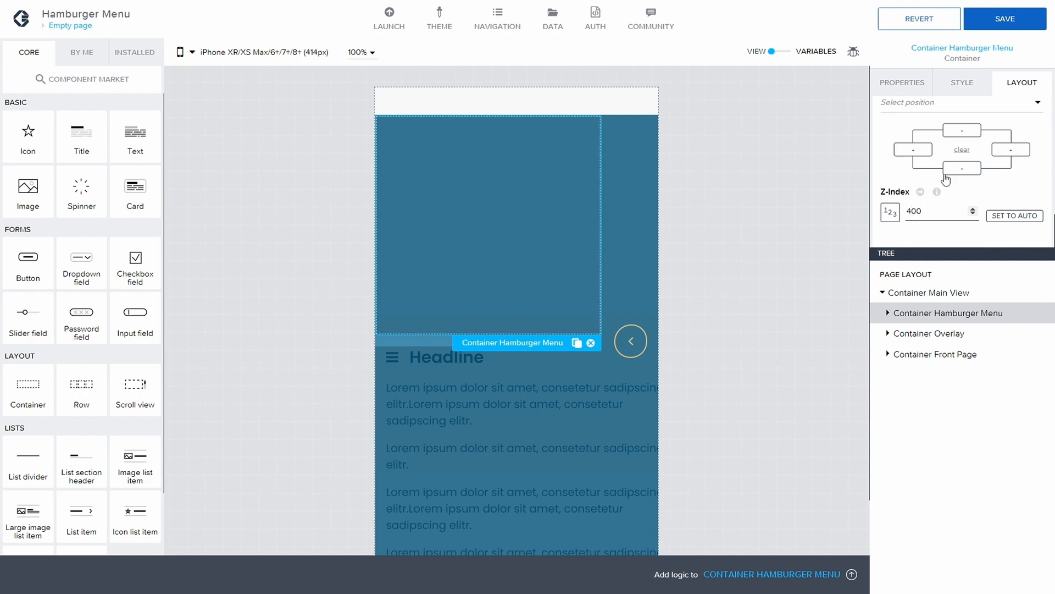
Step: Set Container Hamburger Menu's position to Absolute and save the application
scroll(982, 196, up, 1)
scroll(982, 197, up, 1)
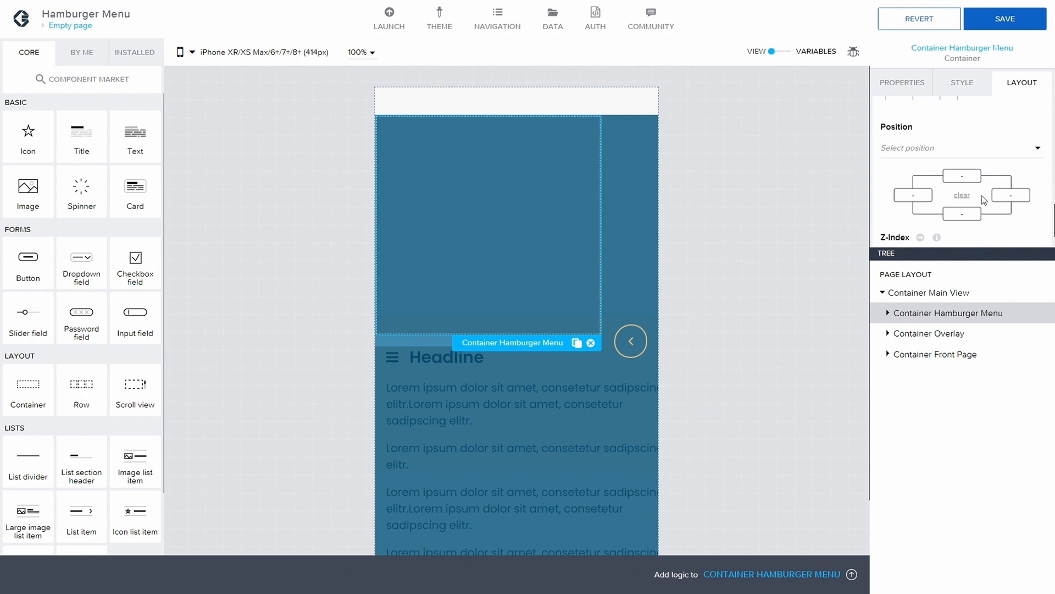
scroll(935, 198, up, 2)
click(922, 197)
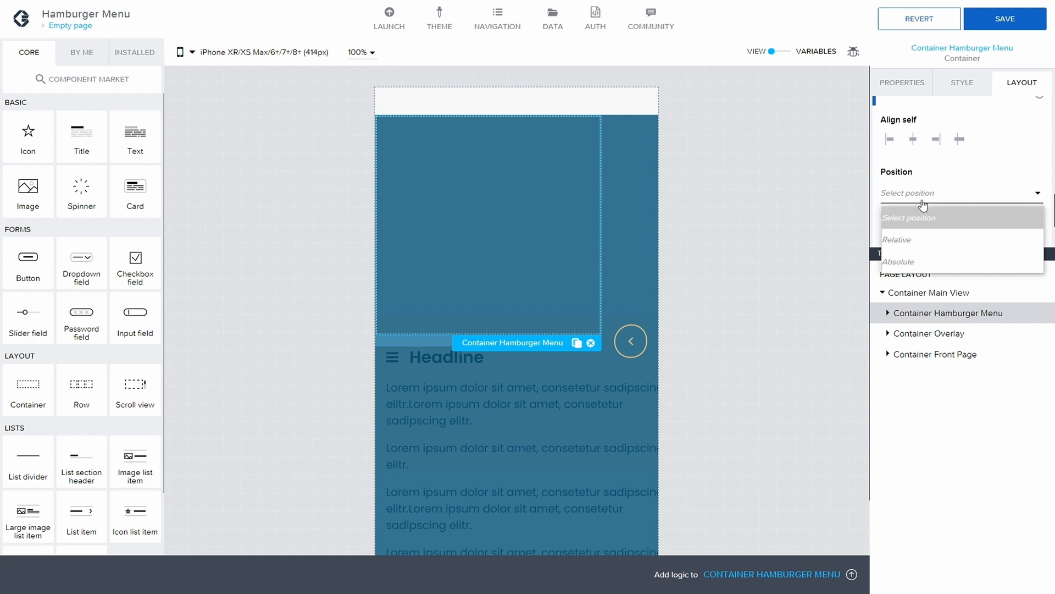
click(918, 259)
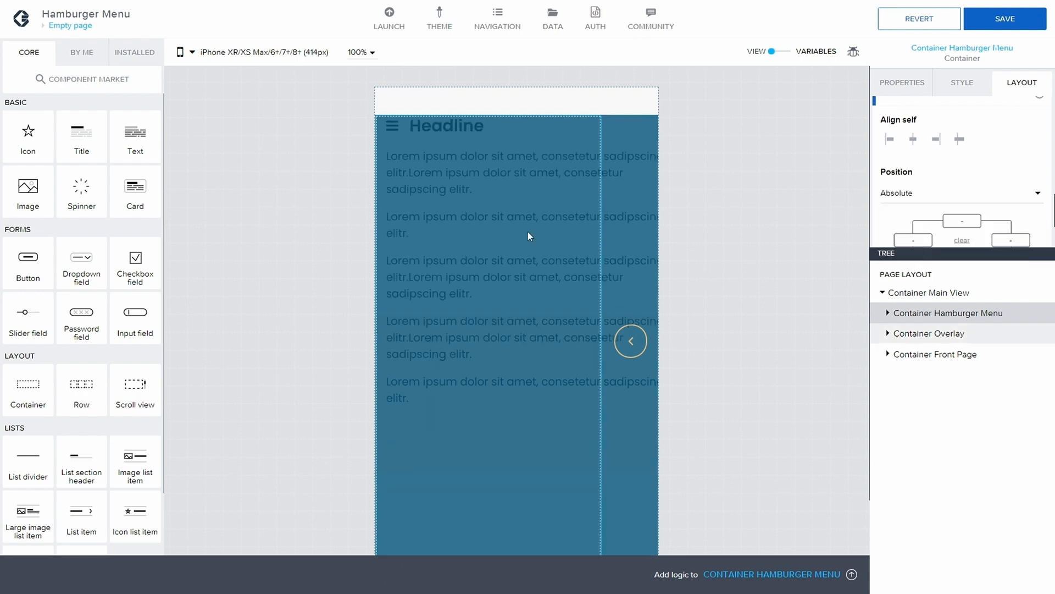
click(1020, 20)
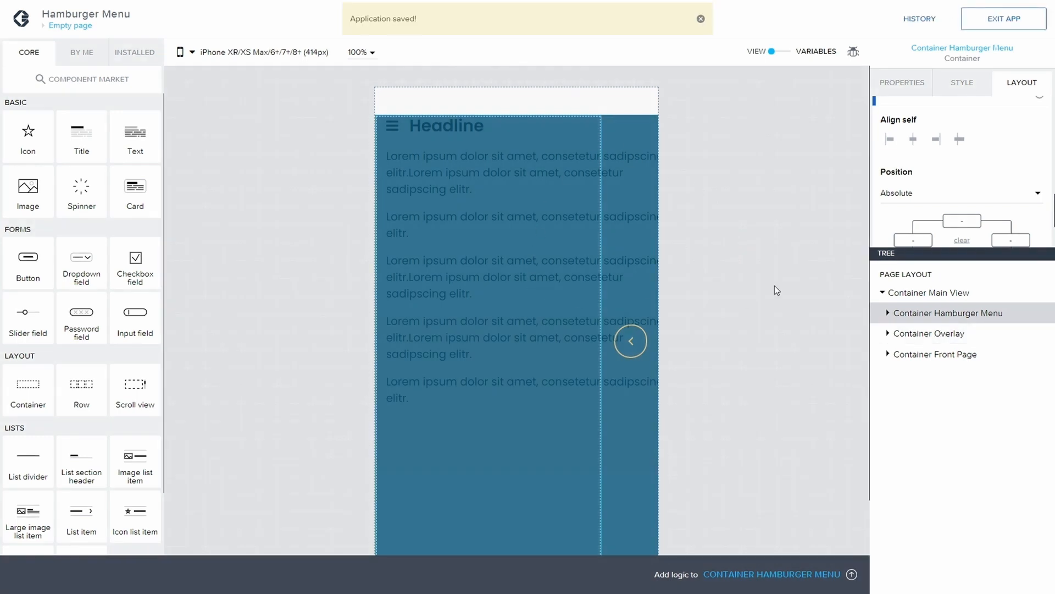
Step: Create a new style class named "Black Menu" from Container Hamburger Menu's Layout Container style
scroll(956, 124, down, 1)
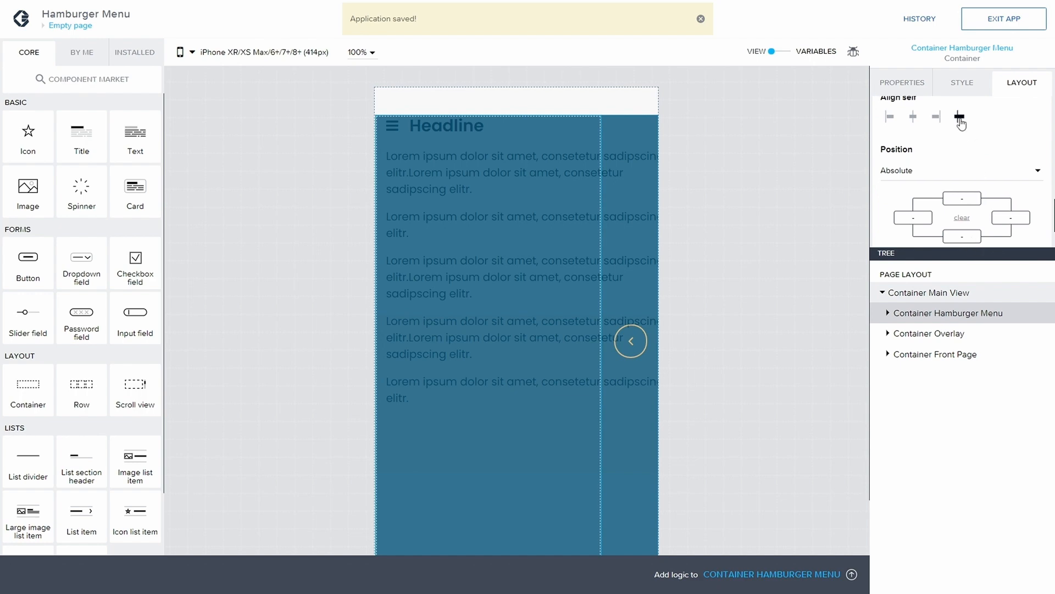
click(962, 83)
scroll(1022, 148, down, 5)
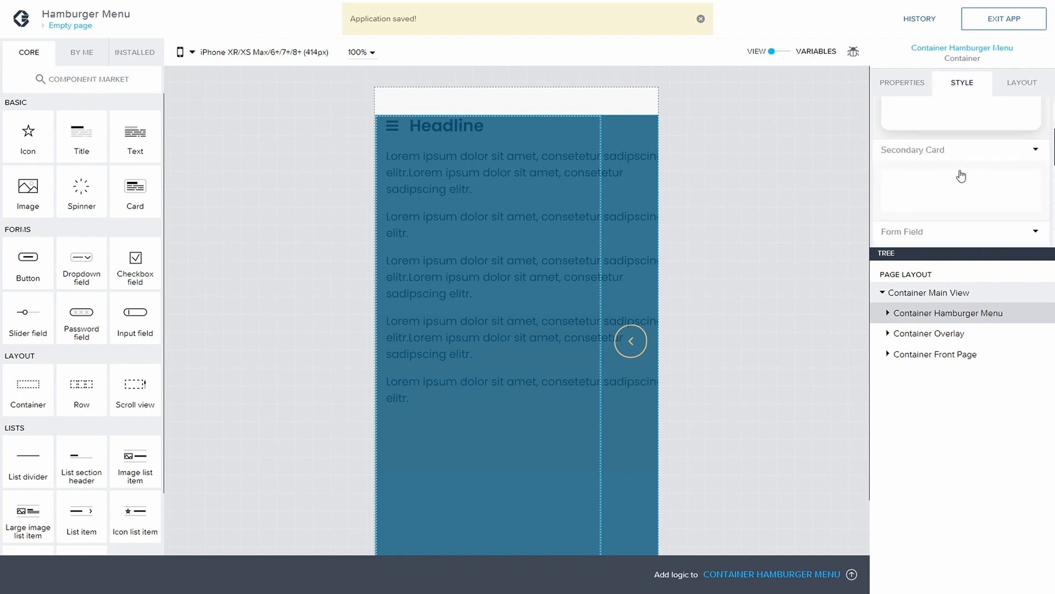
scroll(1021, 147, up, 5)
click(1035, 138)
click(914, 177)
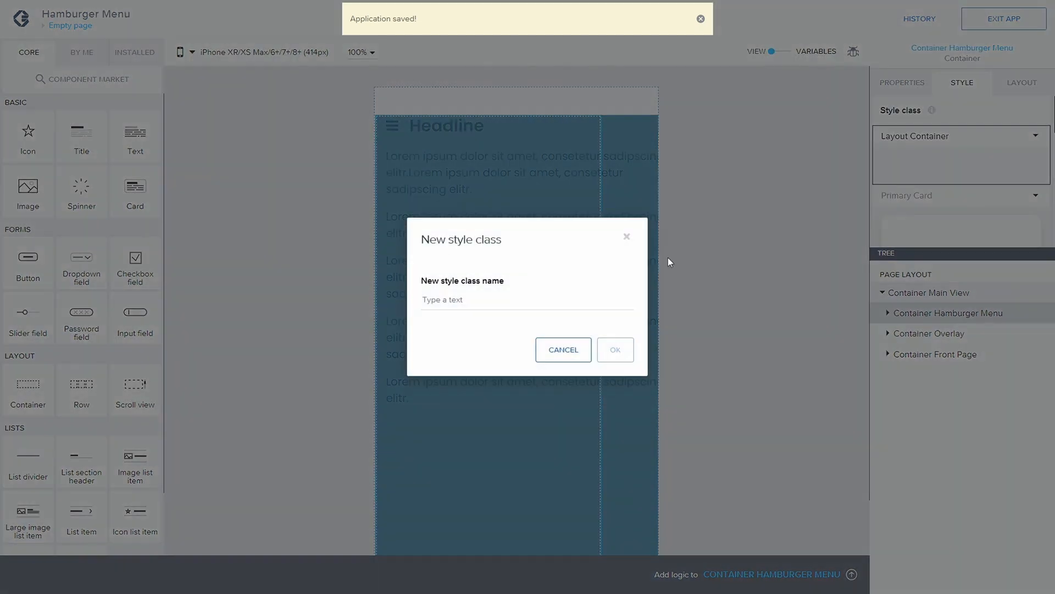
text(B)
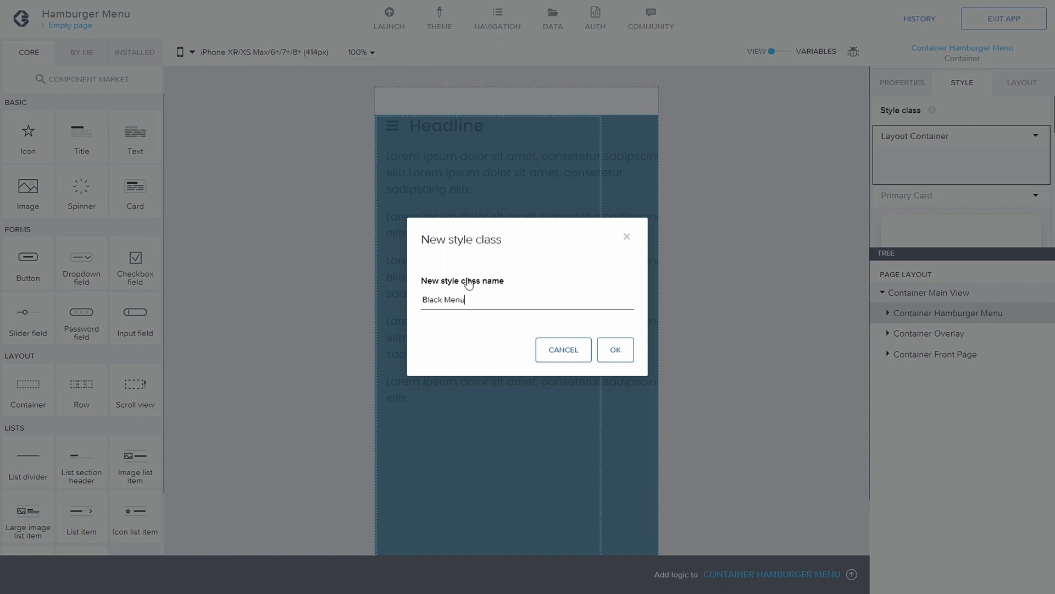
text(lack Menu)
click(615, 350)
Step: Edit the Black Menu style to use the "Background for dark media" background color and save the application
scroll(957, 212, down, 2)
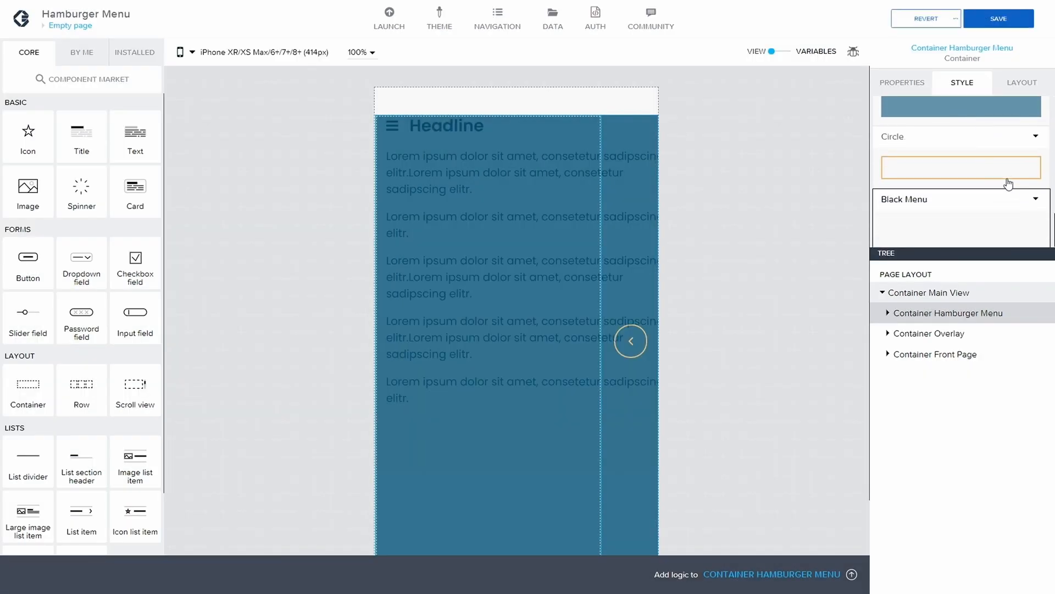
click(1033, 201)
click(957, 218)
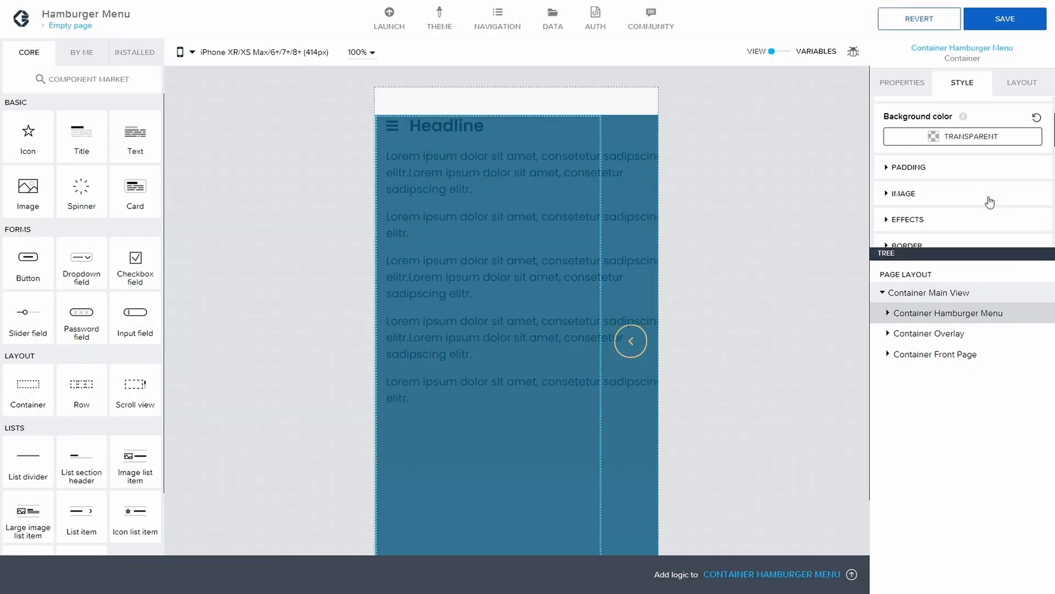
click(984, 215)
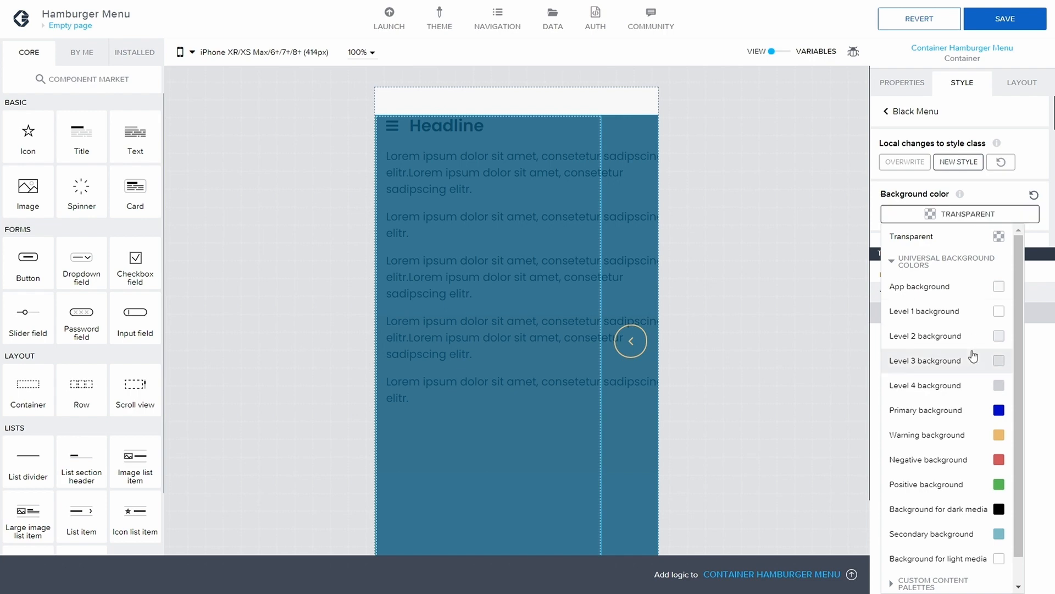
scroll(973, 363, down, 1)
click(971, 480)
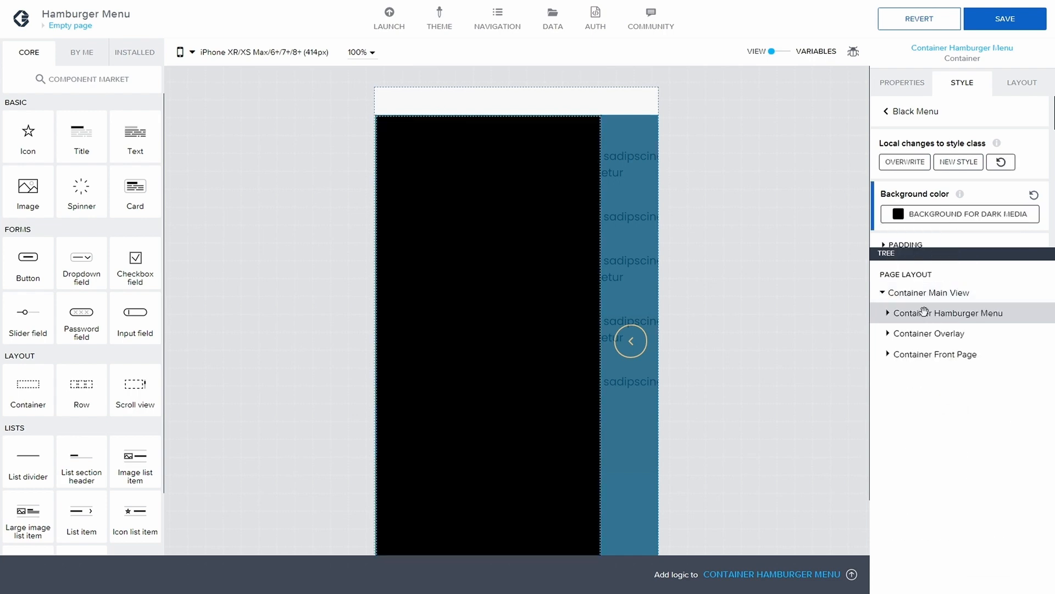
click(1006, 21)
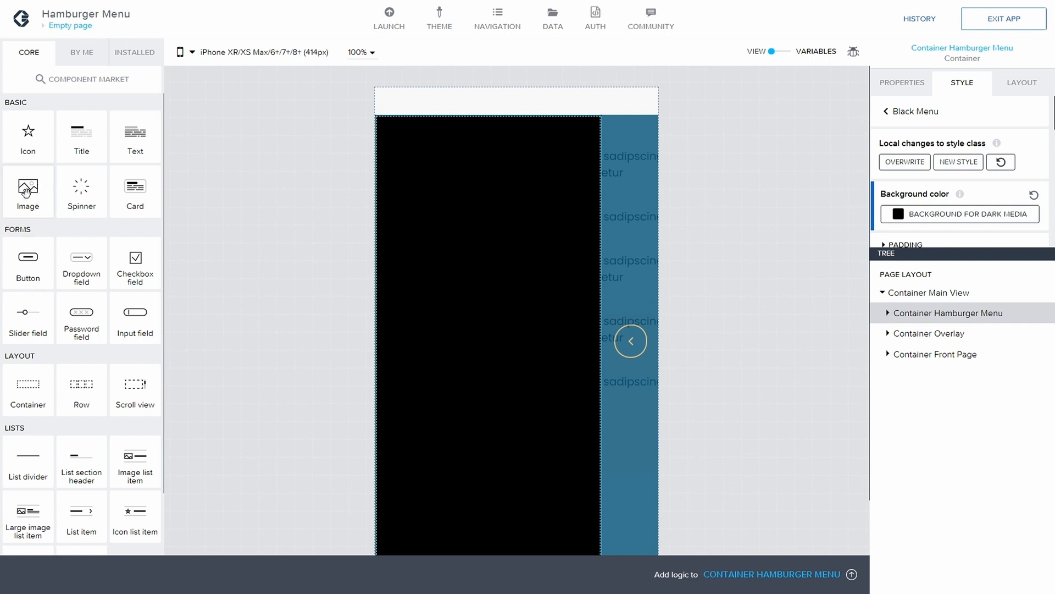
Step: Add a container inside Container Hamburger Menu and rename it "Container Profile"
drag(16, 387, 882, 328)
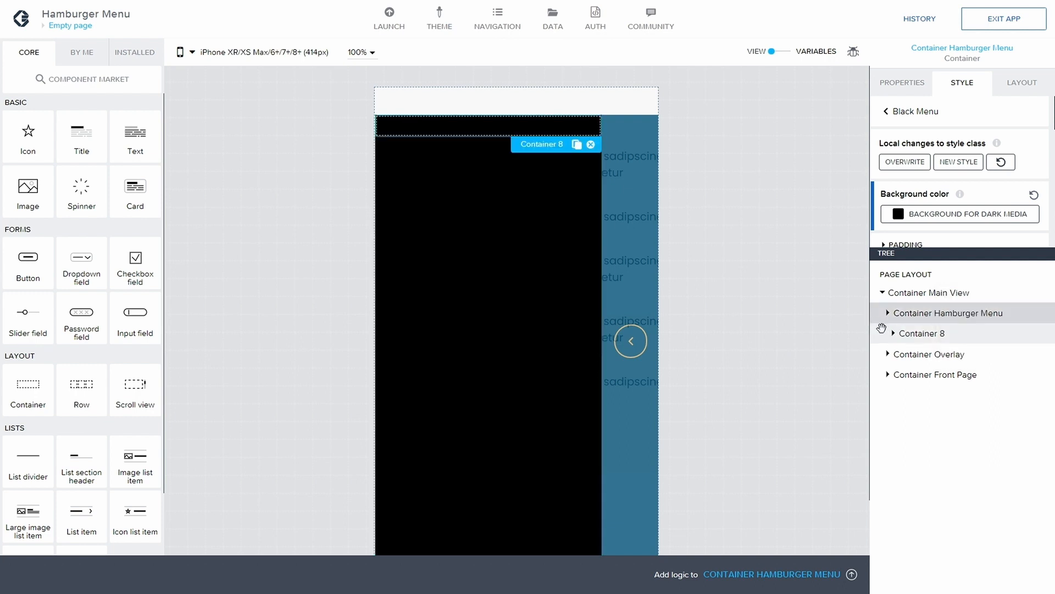
click(897, 83)
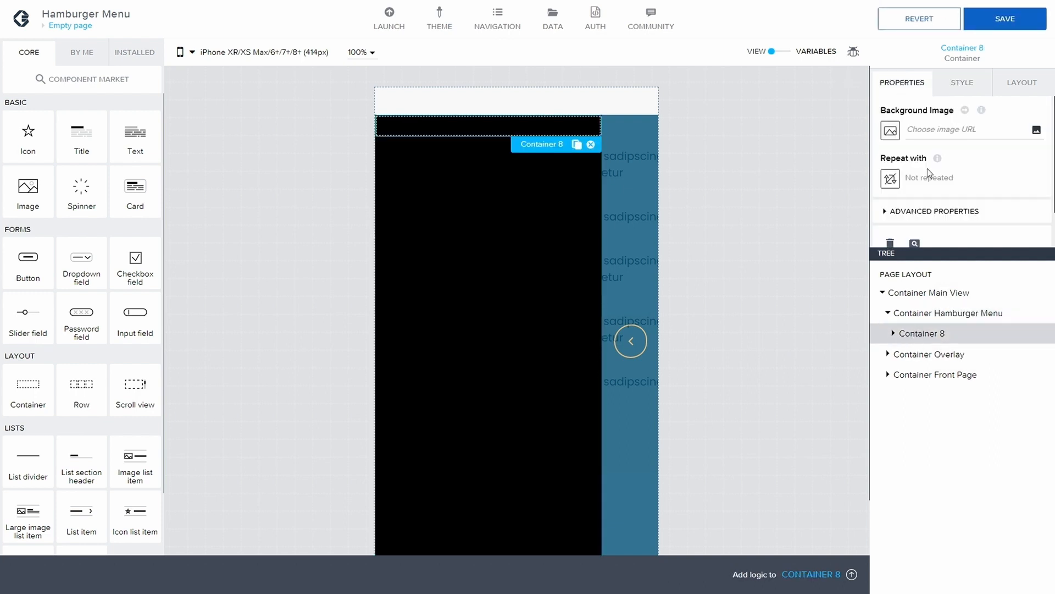
click(886, 212)
scroll(934, 214, down, 2)
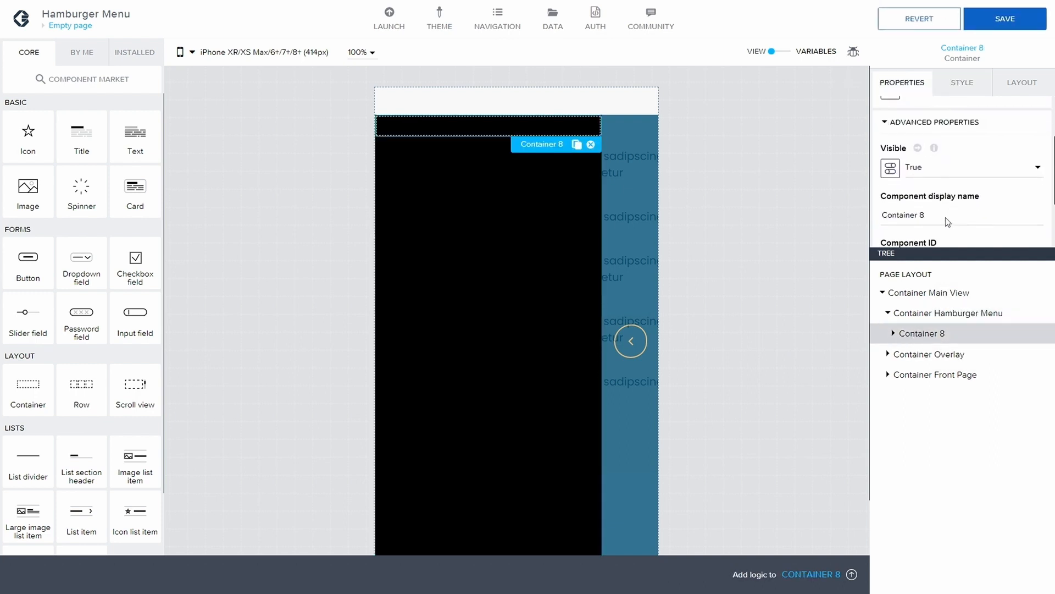
click(936, 214)
key(BackSpace)
key(BackSpace)
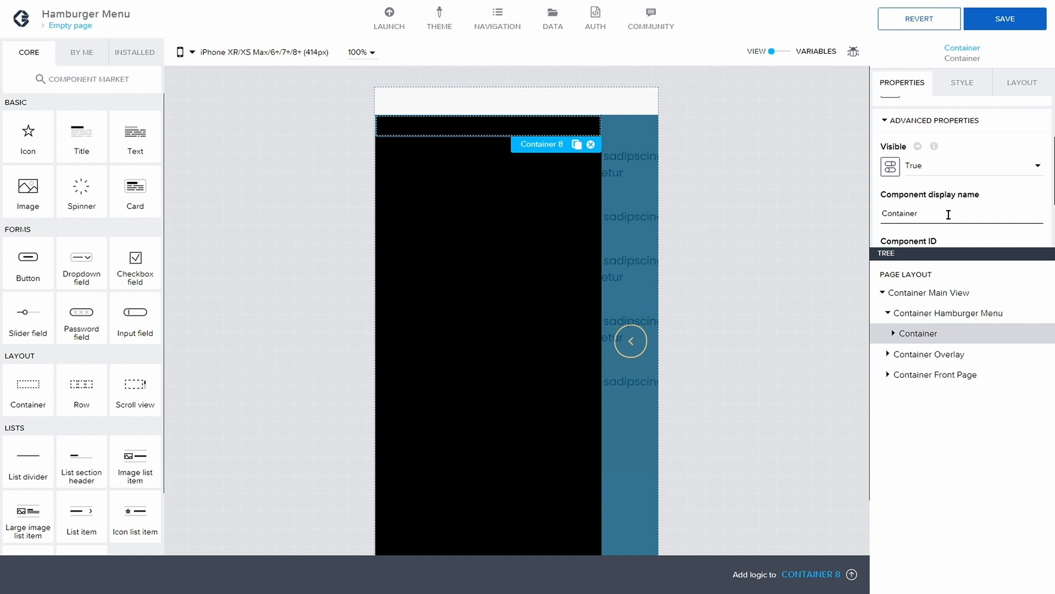
text(Profile)
Step: Add a container inside Container Profile and make one copy of it directly below
click(894, 336)
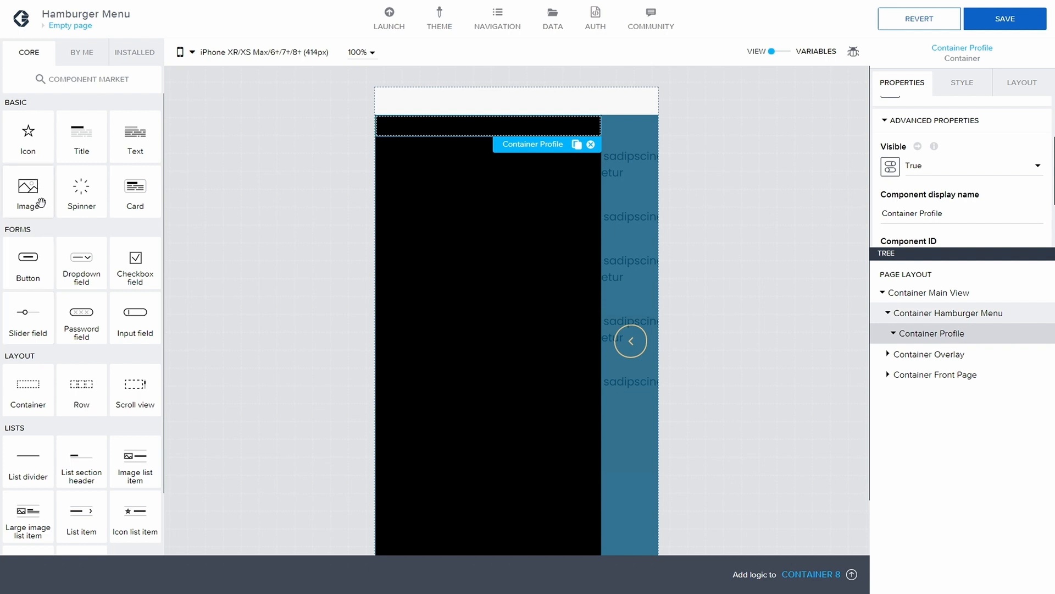
drag(51, 390, 940, 336)
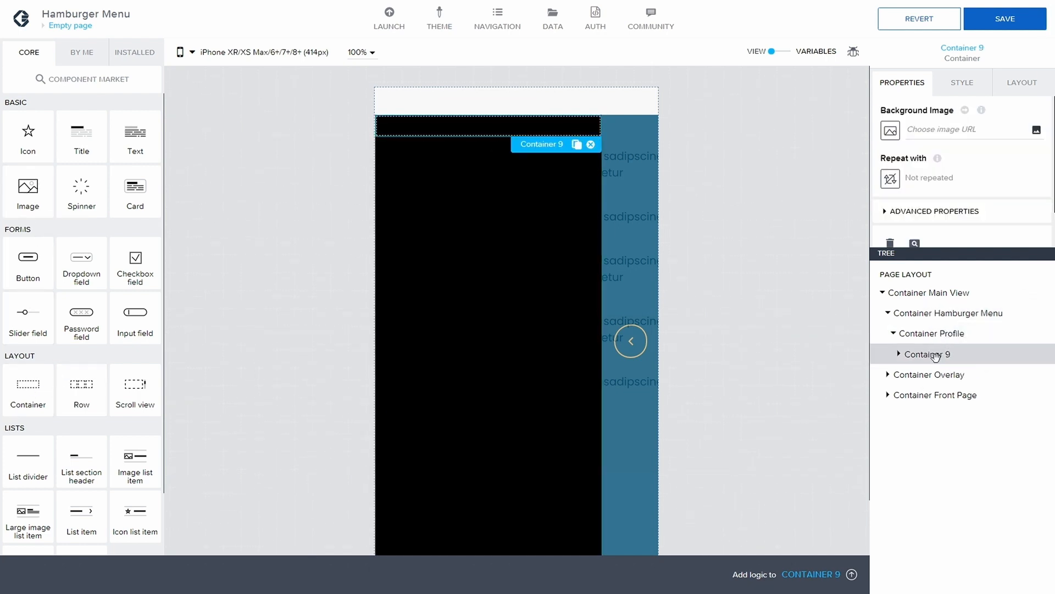
key(ctrl+c)
key(ctrl+v)
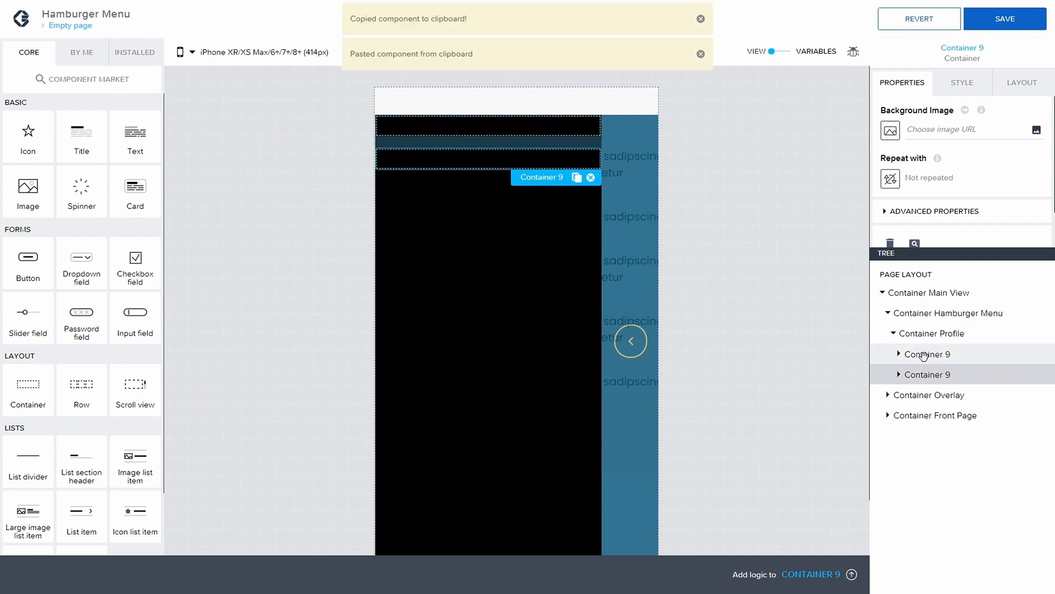
Step: Rename the first container inside Container Profile as "Container Picture"
click(880, 213)
scroll(930, 220, down, 2)
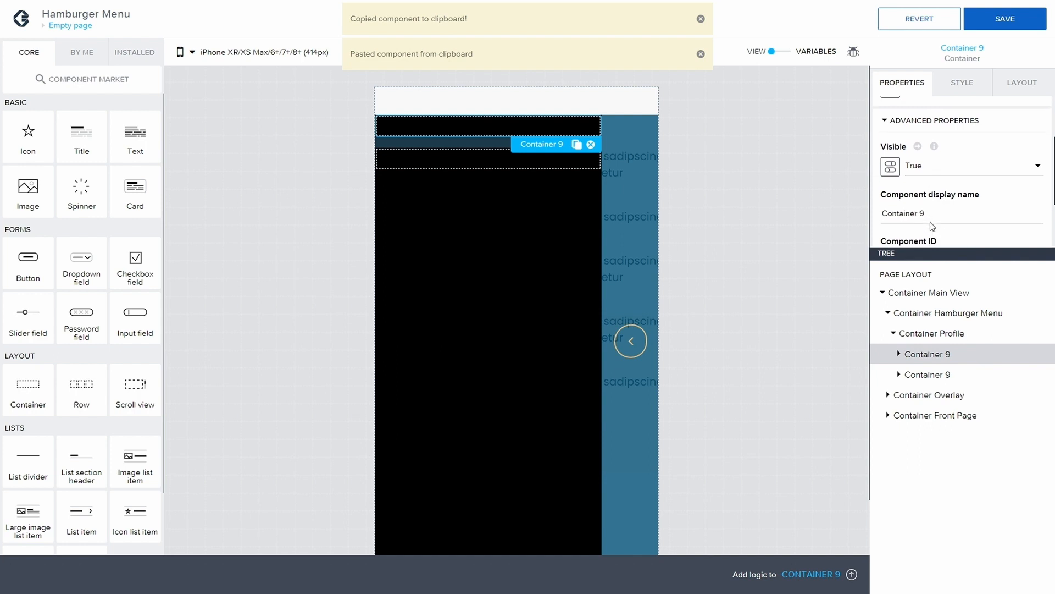
click(930, 219)
key(BackSpace)
text(Picture)
Step: Rename the second container inside Container Profile as "Container Profile Details"
click(941, 374)
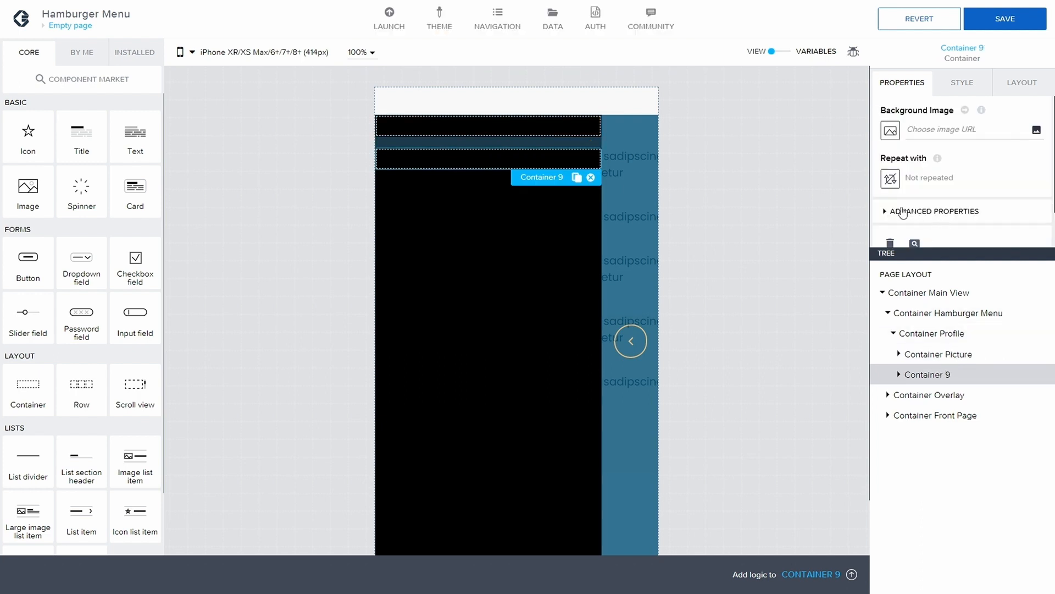
click(884, 211)
scroll(918, 219, down, 1)
click(930, 234)
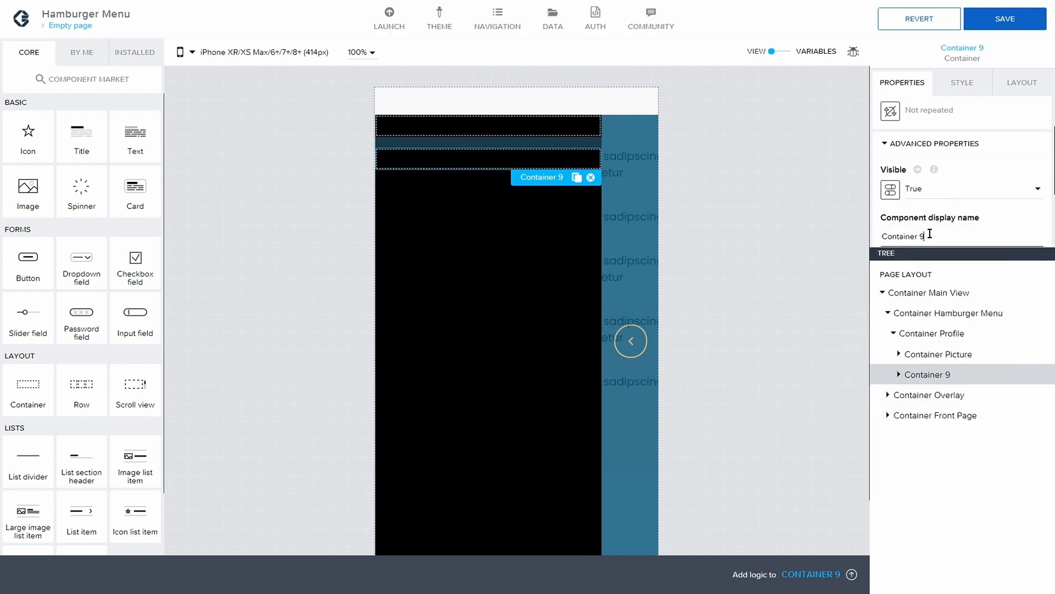
key(BackSpace)
text(Proilfe Detail)
key(BackSpace)
key(BackSpace)
key(BackSpace)
key(BackSpace)
key(BackSpace)
key(BackSpace)
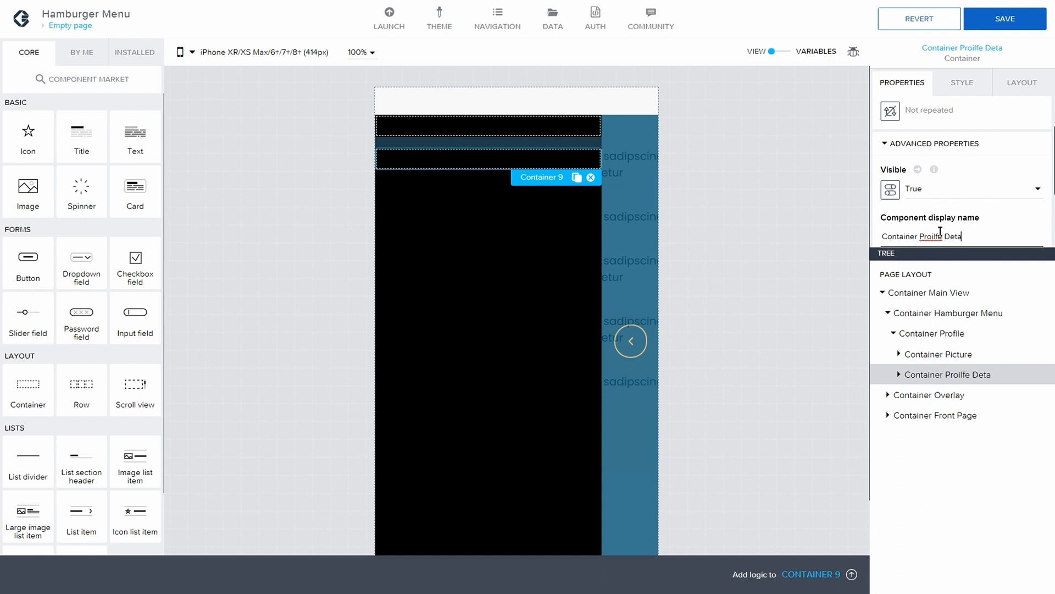
key(BackSpace)
key(BackSpace)
key(BackSpace)
key(BackSpace)
text(file Details)
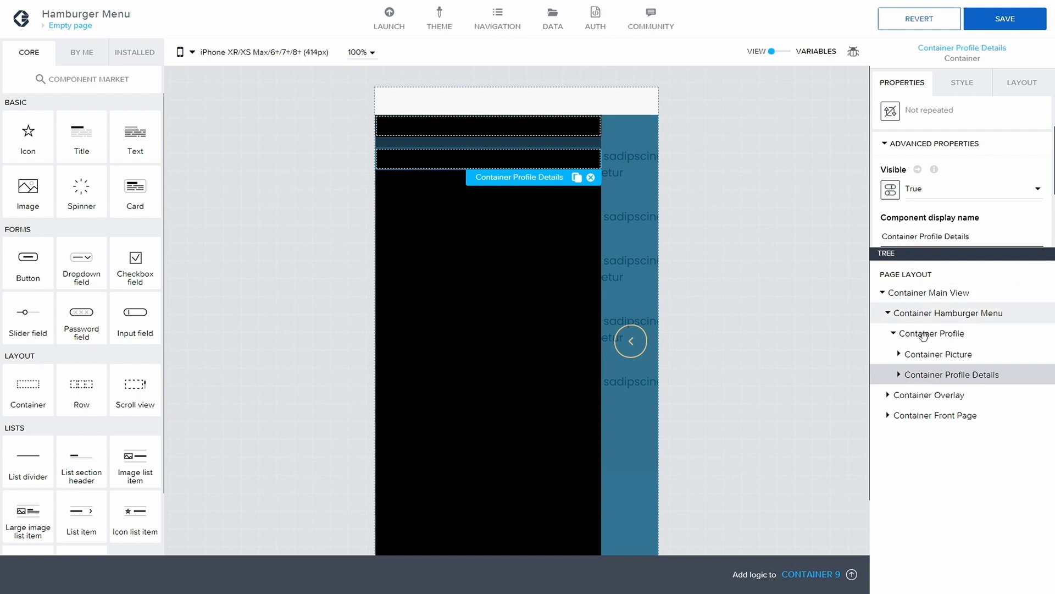
Step: Add an image inside Container Picture and give it an exact width of 50 px
click(900, 354)
drag(25, 189, 956, 358)
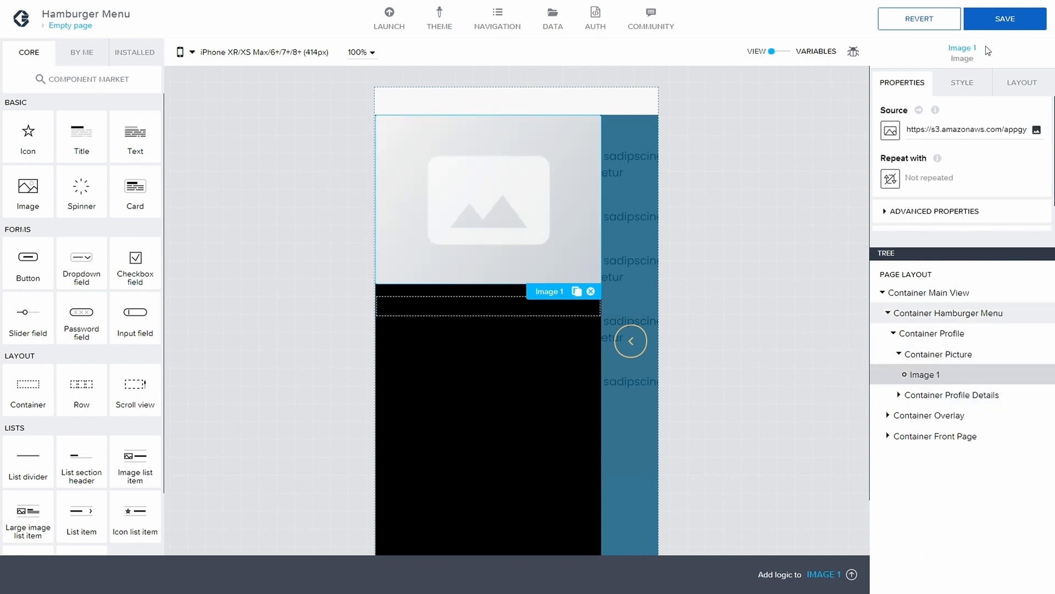
click(1021, 82)
scroll(886, 167, down, 1)
click(885, 175)
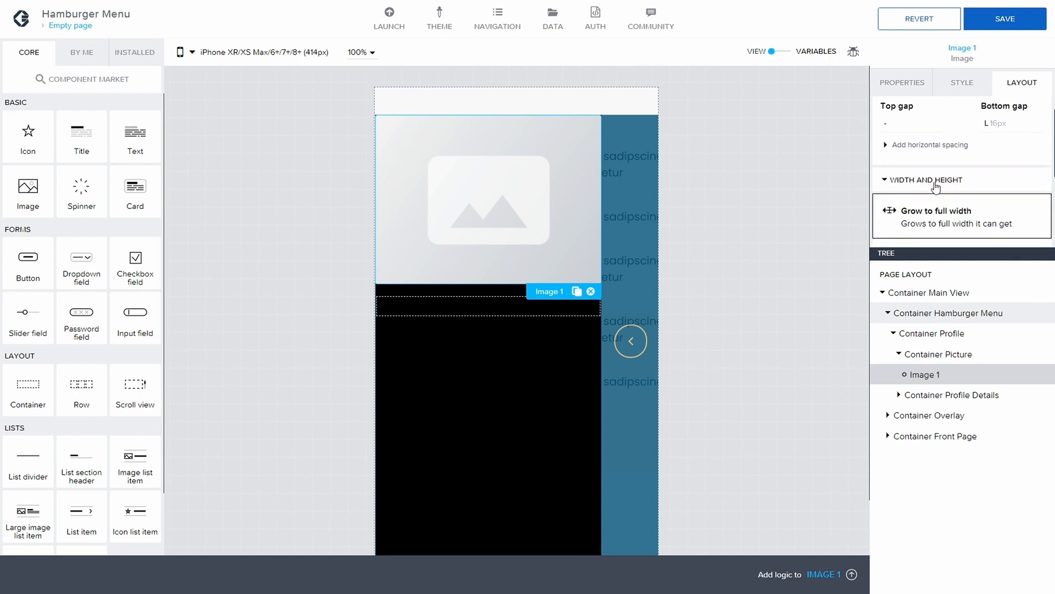
scroll(926, 199, down, 1)
click(929, 226)
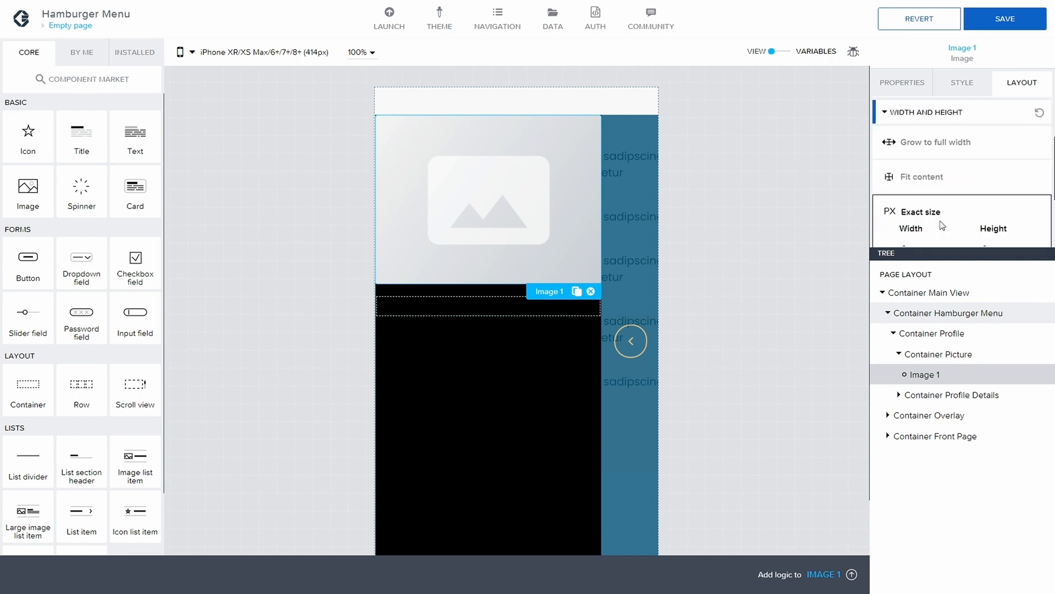
scroll(928, 233, down, 1)
click(915, 204)
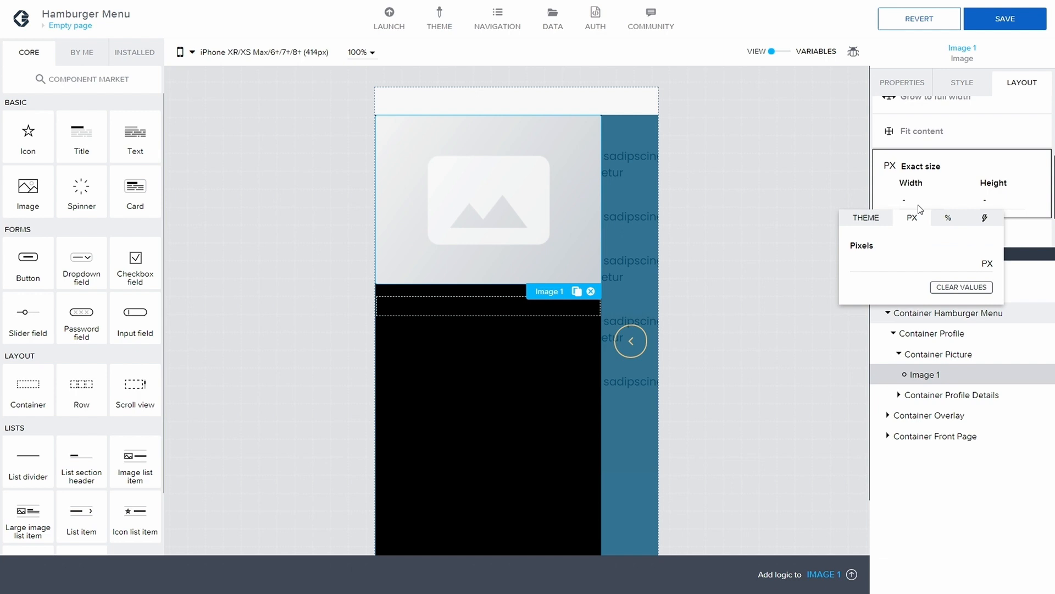
click(890, 259)
text(50)
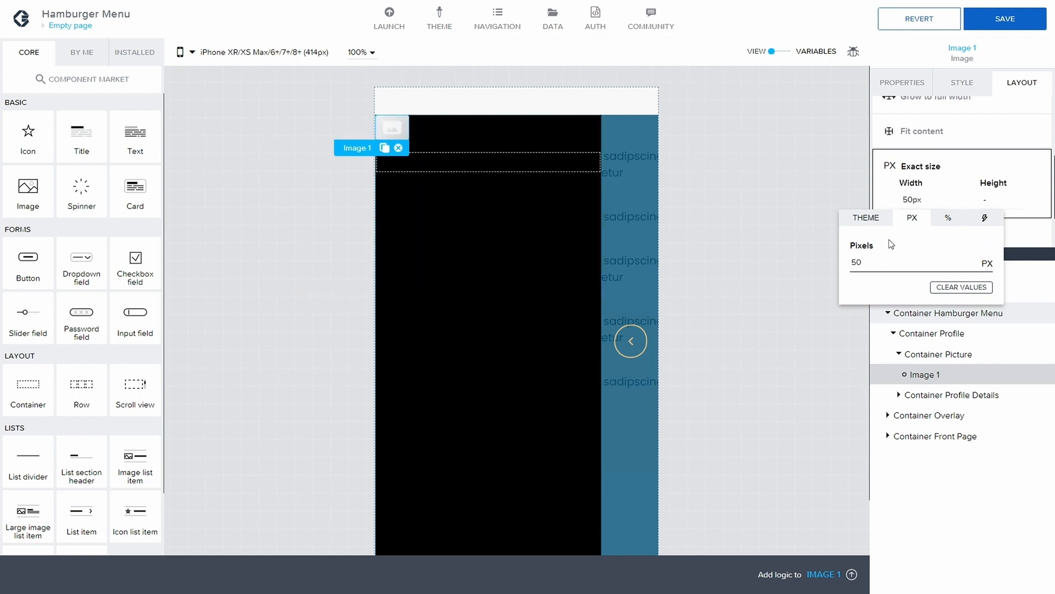
Step: Set the profile image's exact height to 50 px and save the application
click(987, 199)
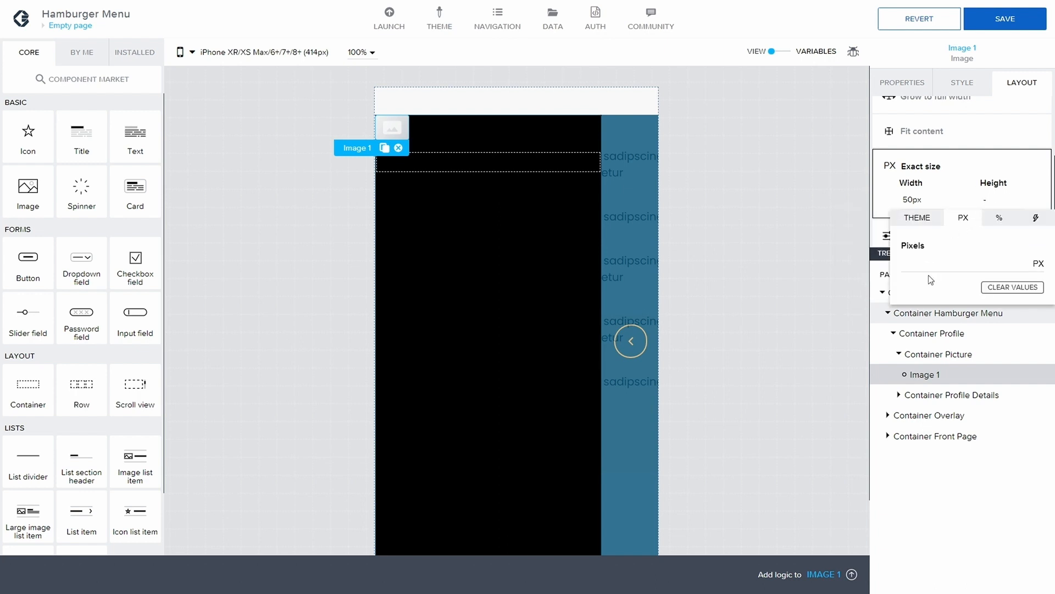
click(938, 263)
text(50)
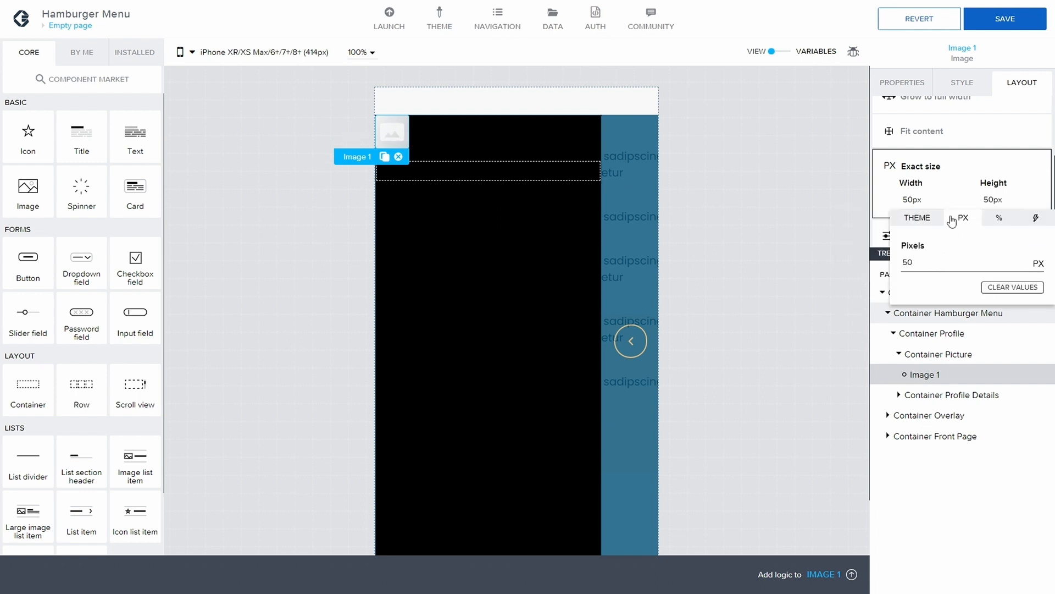
click(1013, 26)
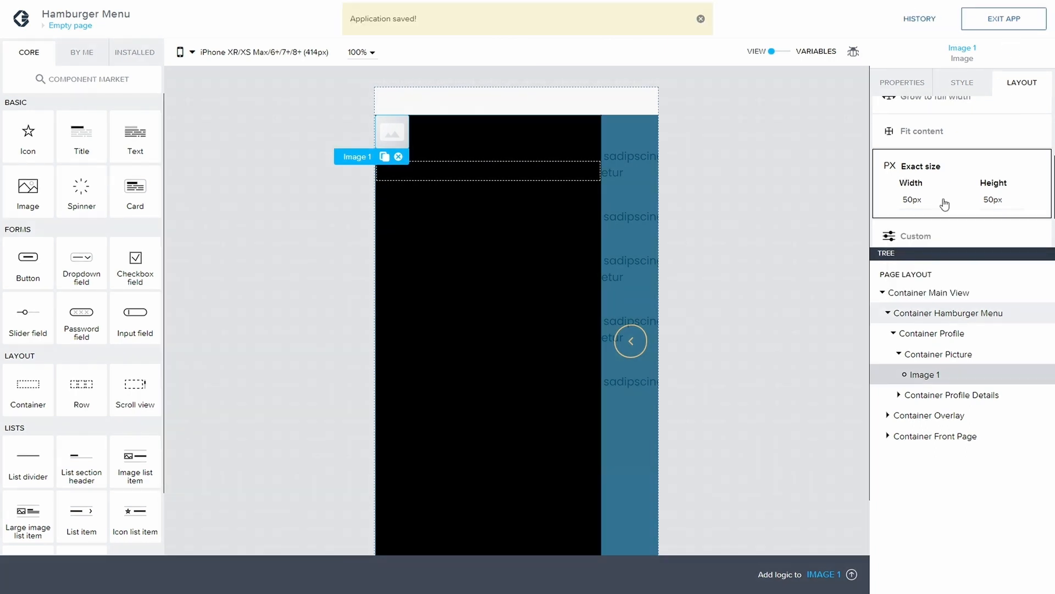
Step: Use the image.jpg asset as the source of the image in Container Picture and save the application
scroll(973, 128, up, 2)
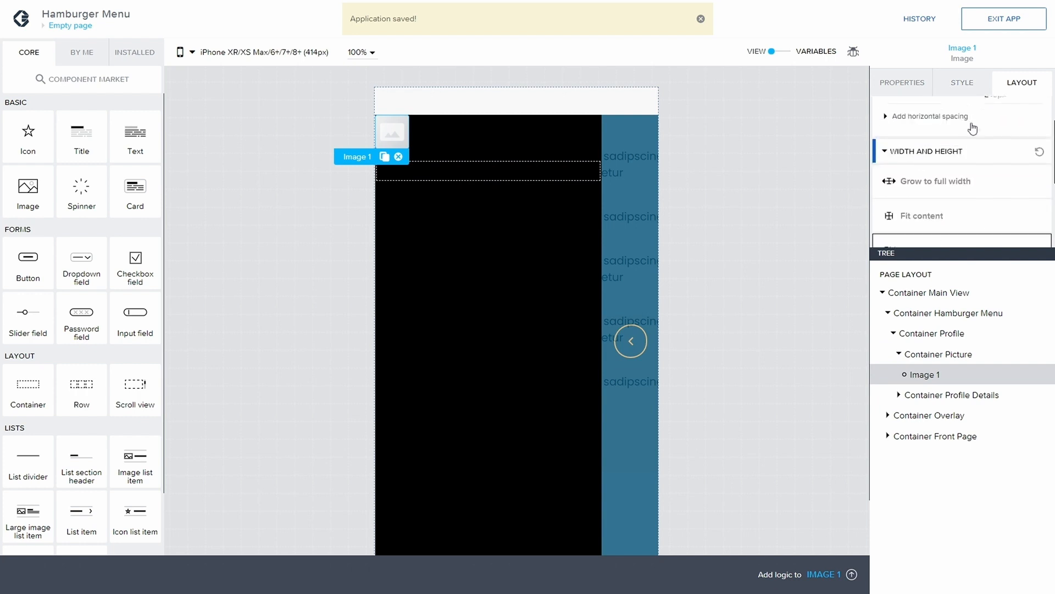
scroll(973, 129, up, 2)
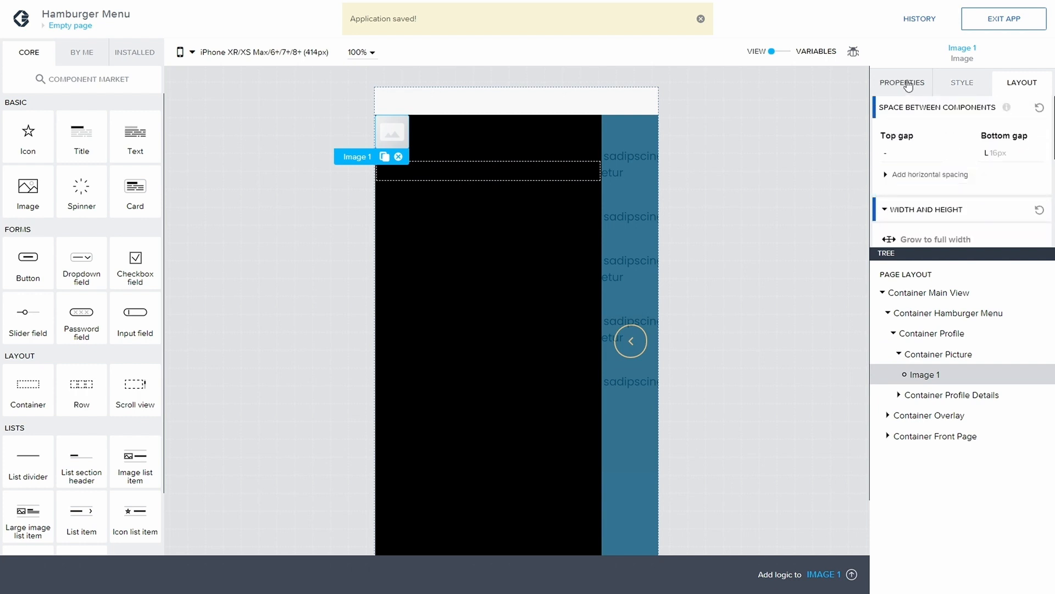
click(908, 85)
click(1037, 131)
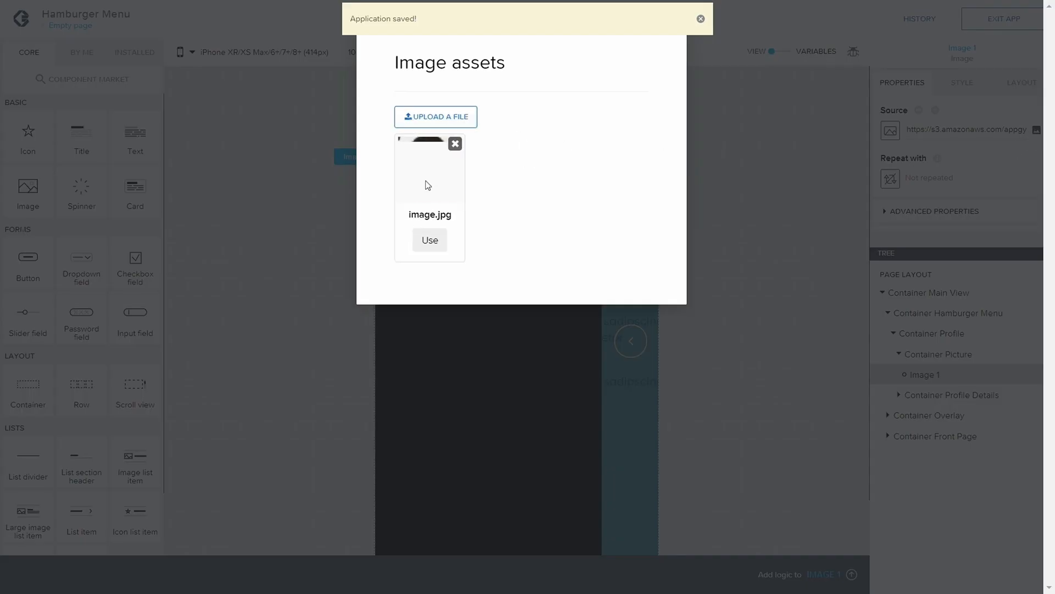
click(430, 240)
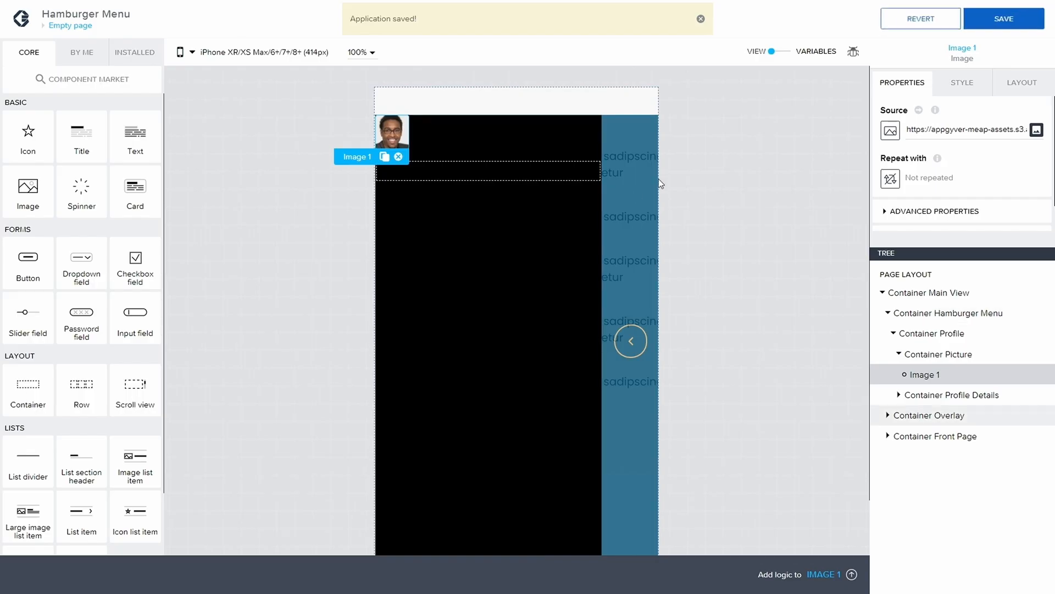
click(1006, 22)
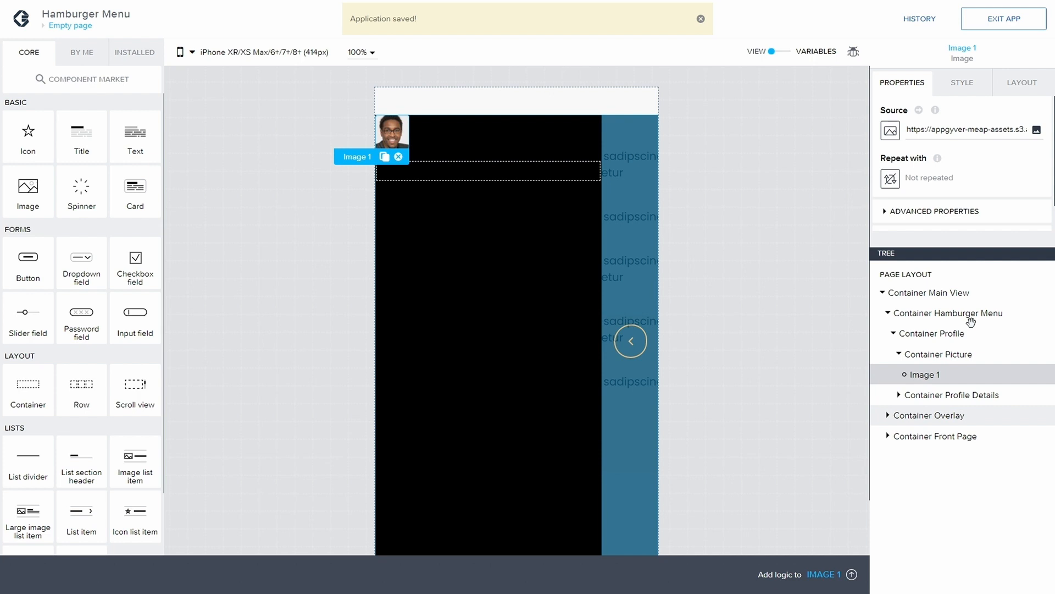
Step: Duplicate the Circle style class from Container Picture's styles, opening the naming of the new style class
click(938, 354)
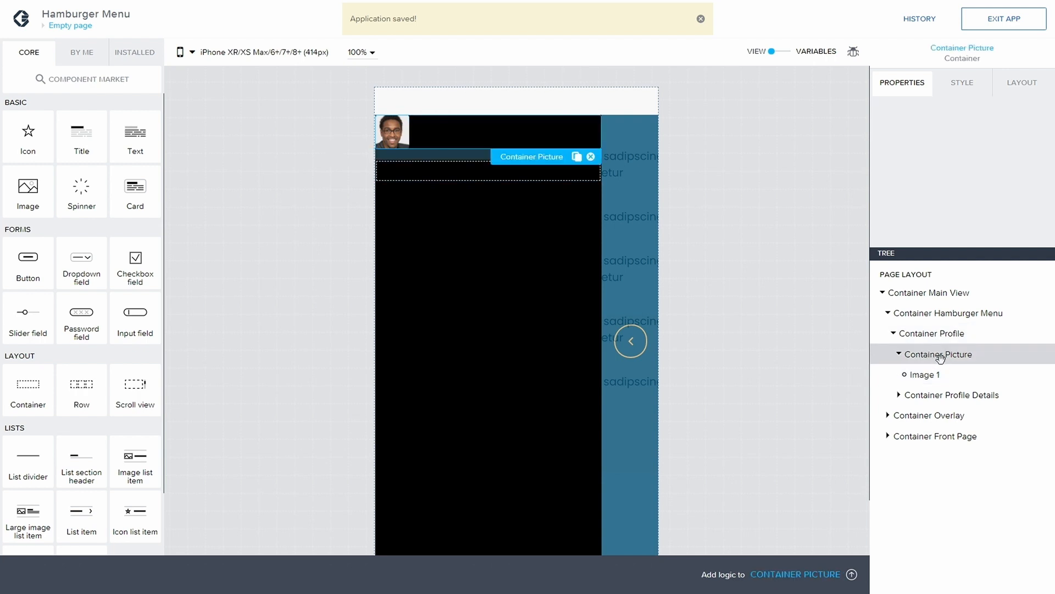
click(963, 82)
click(1033, 139)
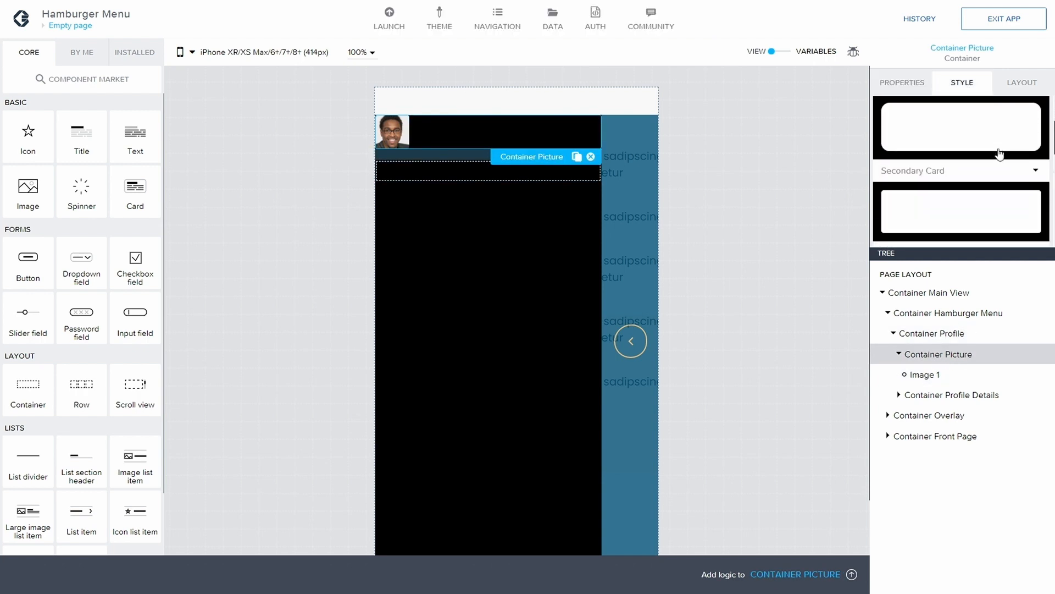
scroll(999, 154, down, 5)
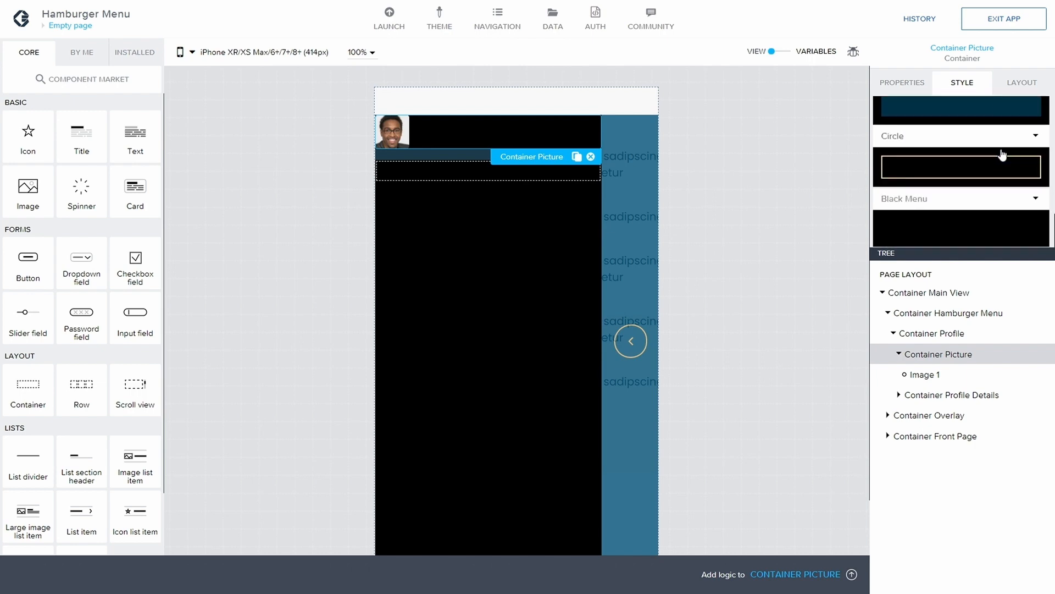
click(1035, 139)
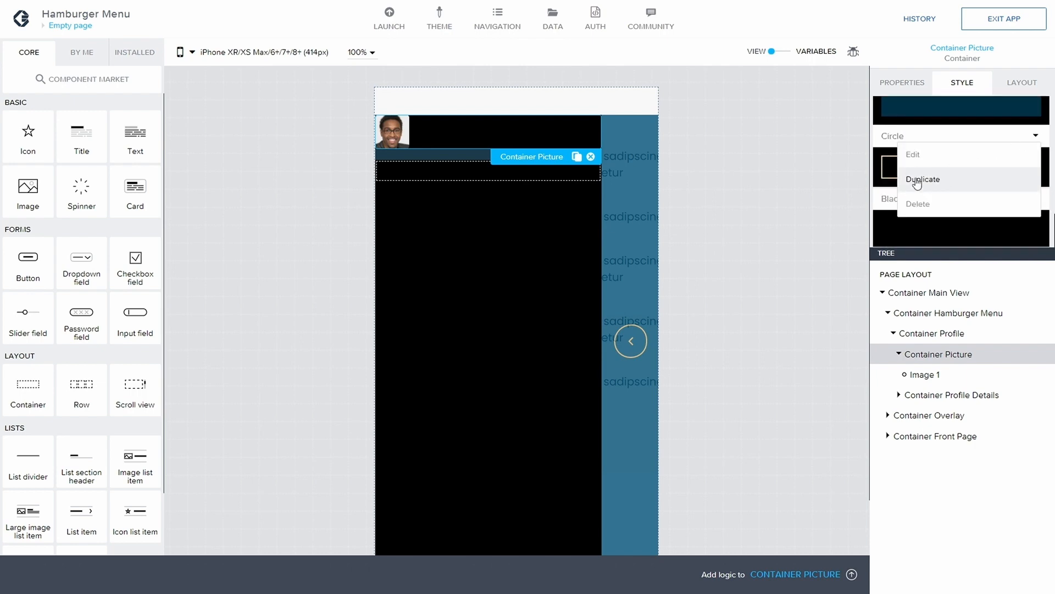
click(923, 178)
click(469, 297)
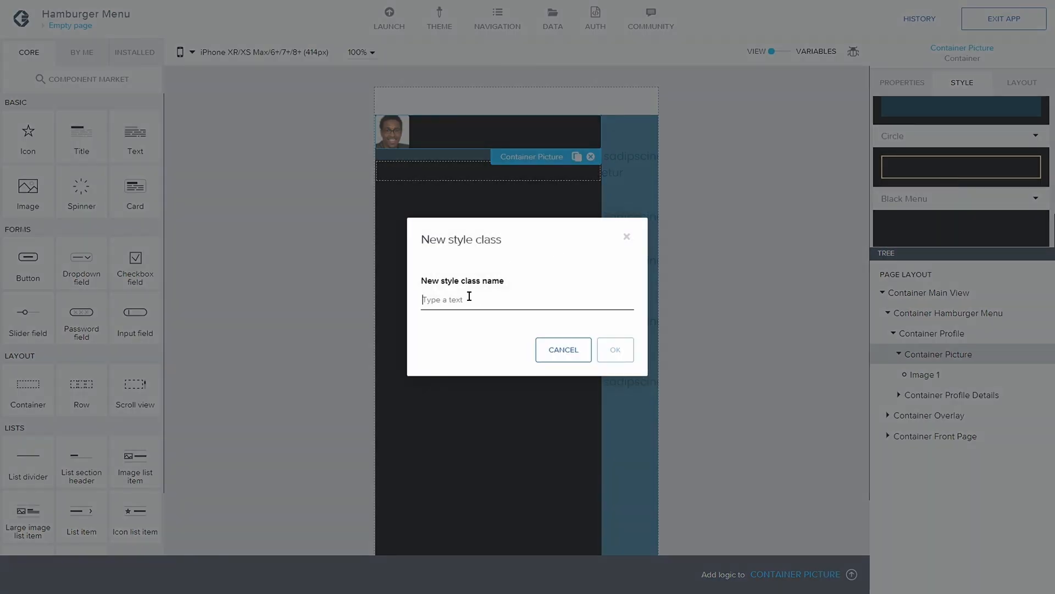
Step: Name the new container style class Image Circle and open it for editing on Container Picture
text(Image Circle)
click(615, 350)
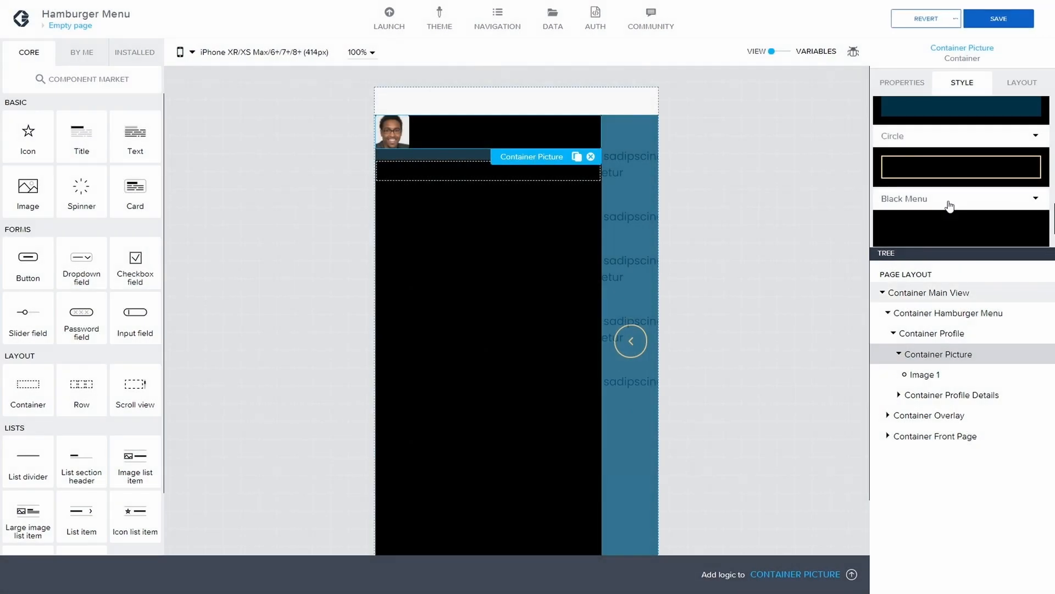
scroll(960, 179, down, 1)
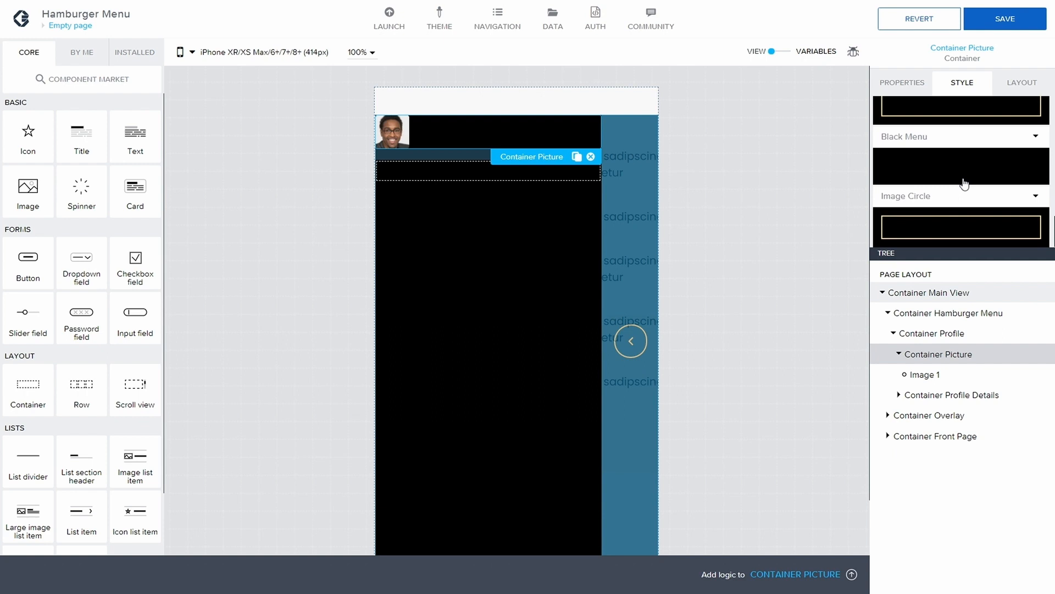
click(1035, 196)
click(949, 217)
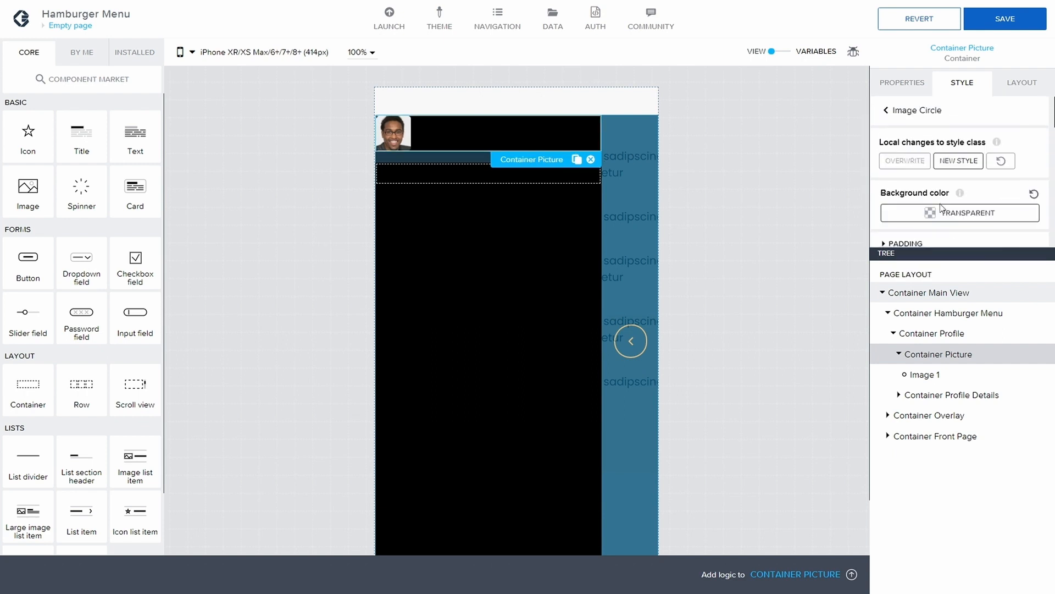
scroll(882, 192, down, 3)
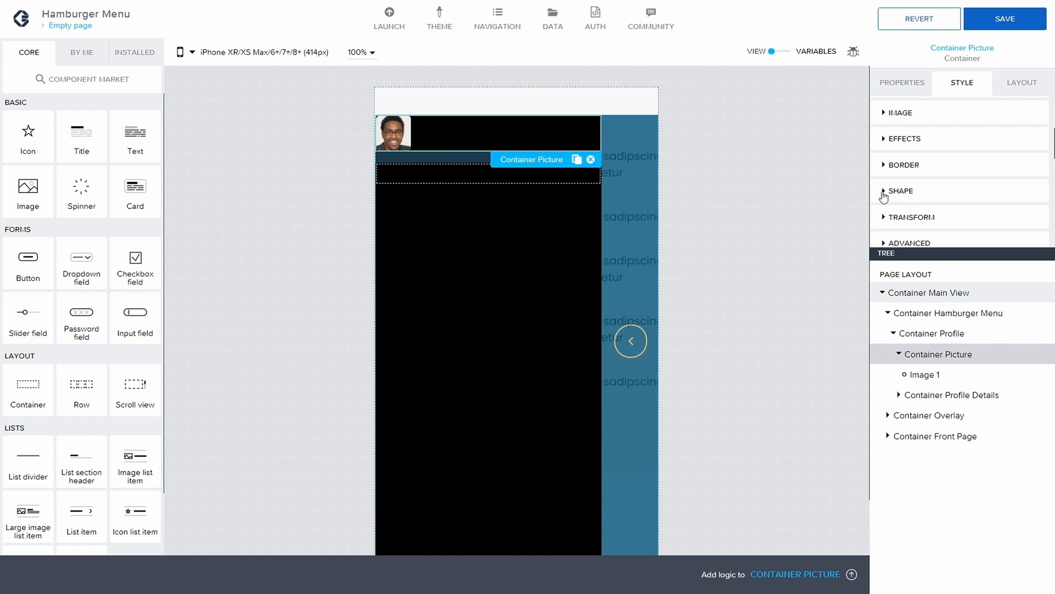
click(897, 191)
click(886, 189)
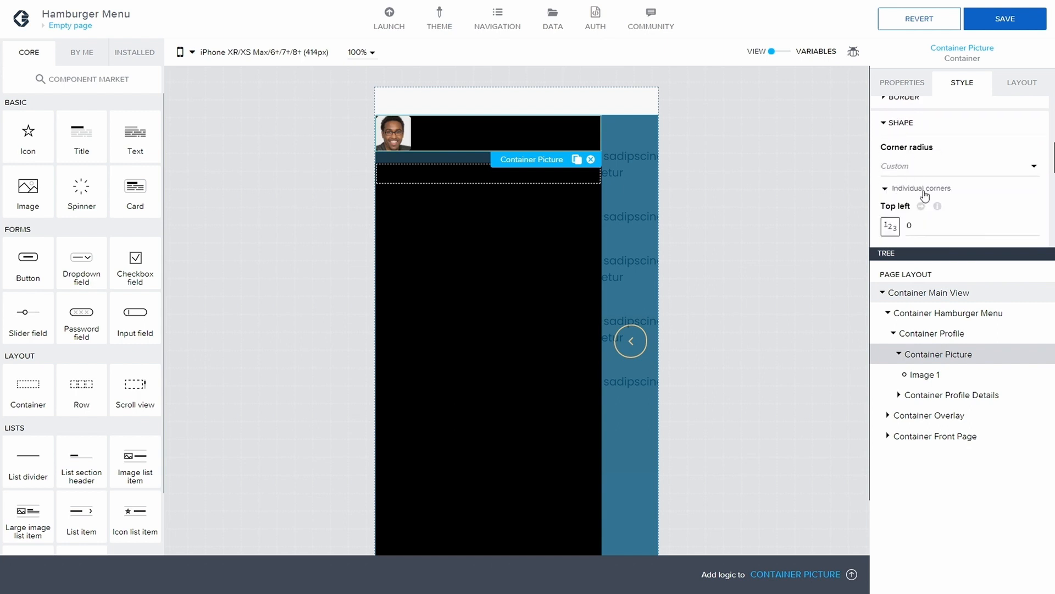
scroll(940, 212, down, 1)
click(926, 185)
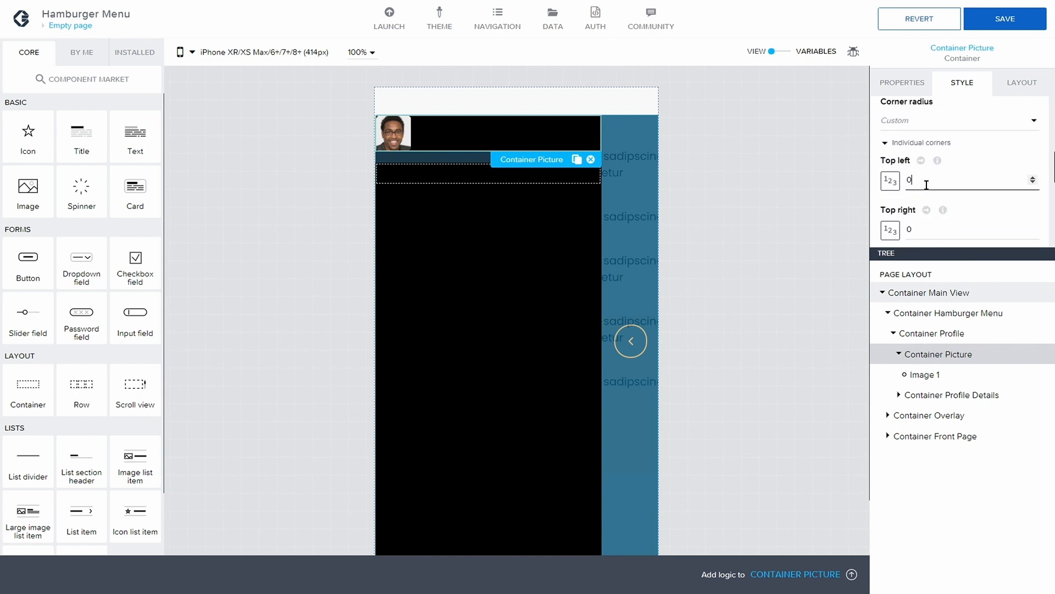
click(913, 83)
click(952, 83)
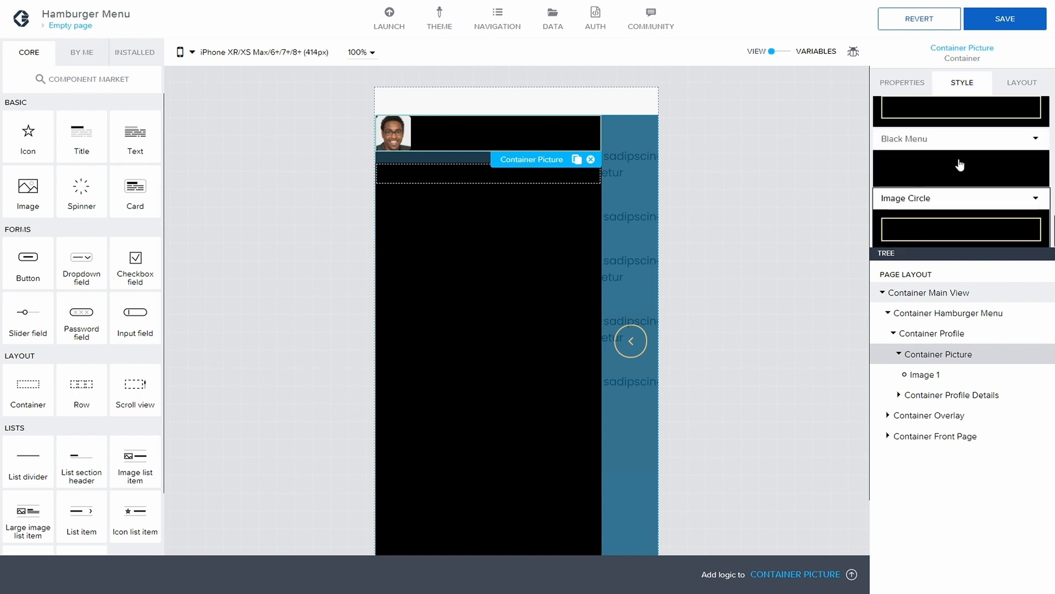
scroll(959, 168, down, 5)
scroll(962, 162, up, 5)
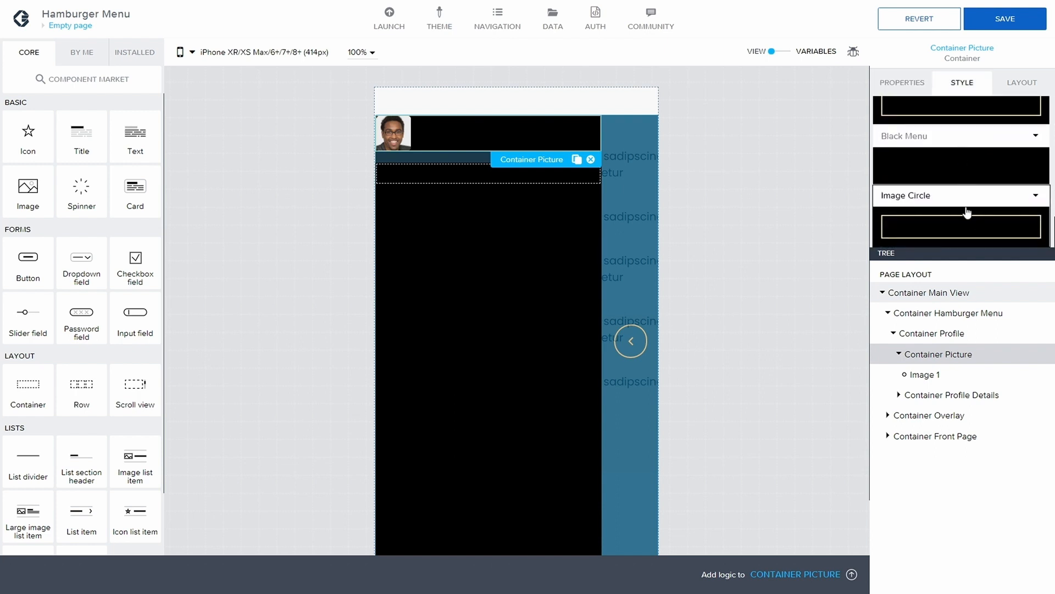
click(1032, 197)
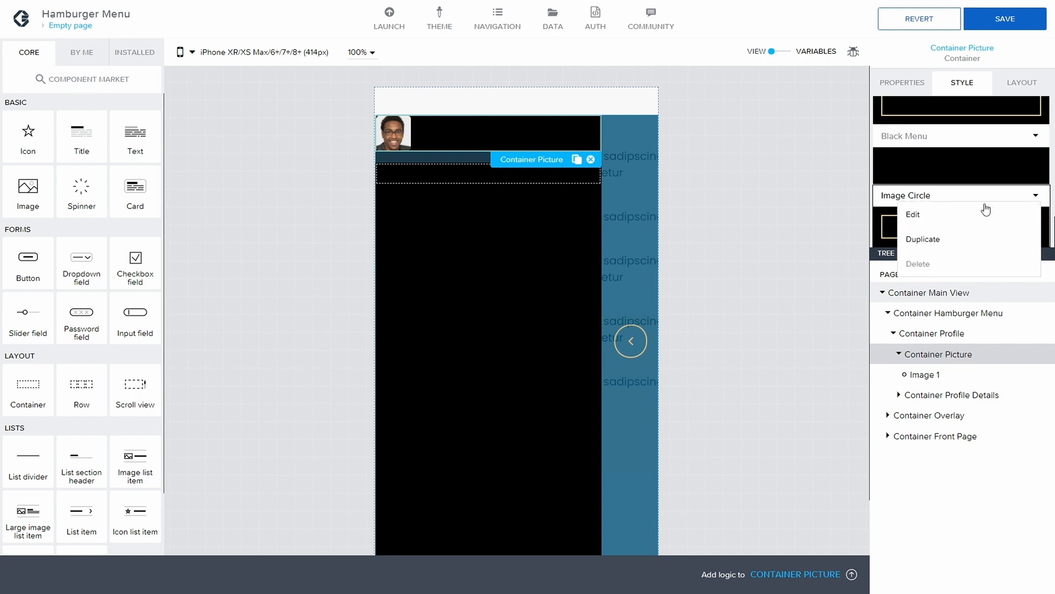
click(951, 214)
Step: Set the top-left corner radius of the Image Circle style class to 200
scroll(968, 192, down, 2)
scroll(935, 170, down, 3)
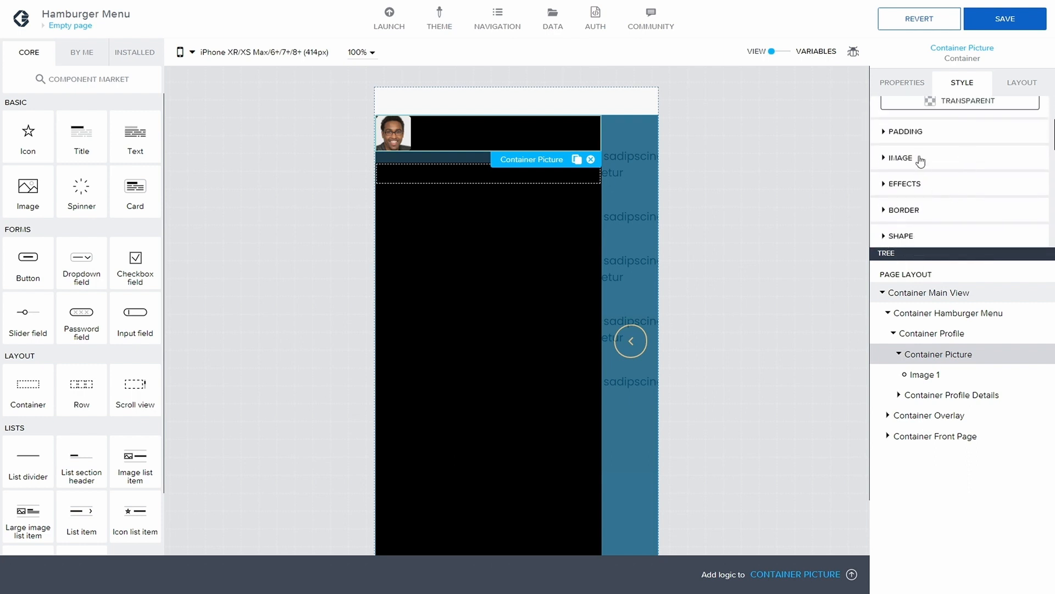
click(883, 165)
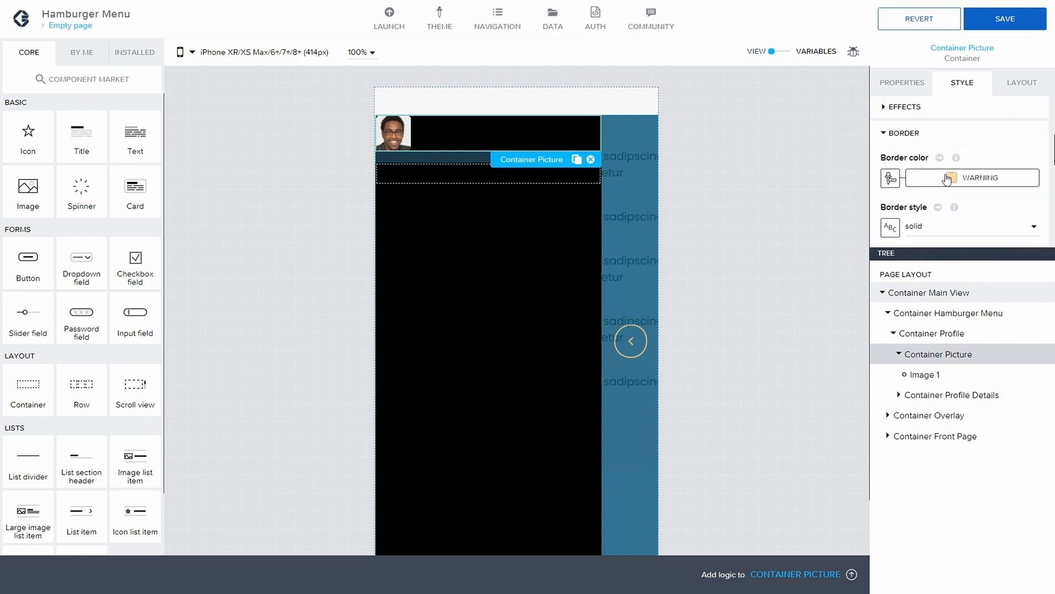
scroll(933, 199, down, 3)
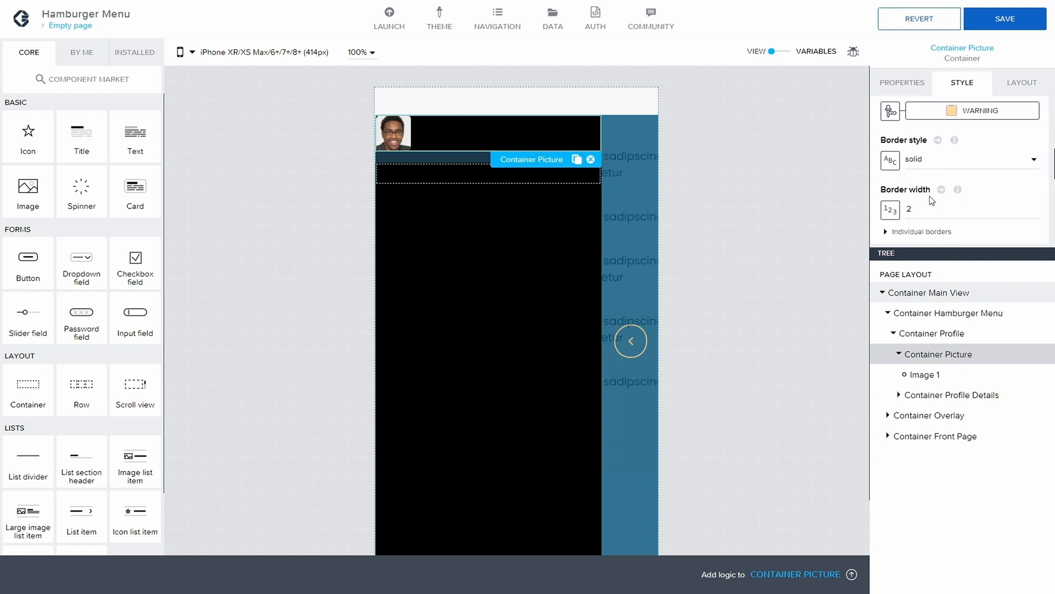
click(886, 158)
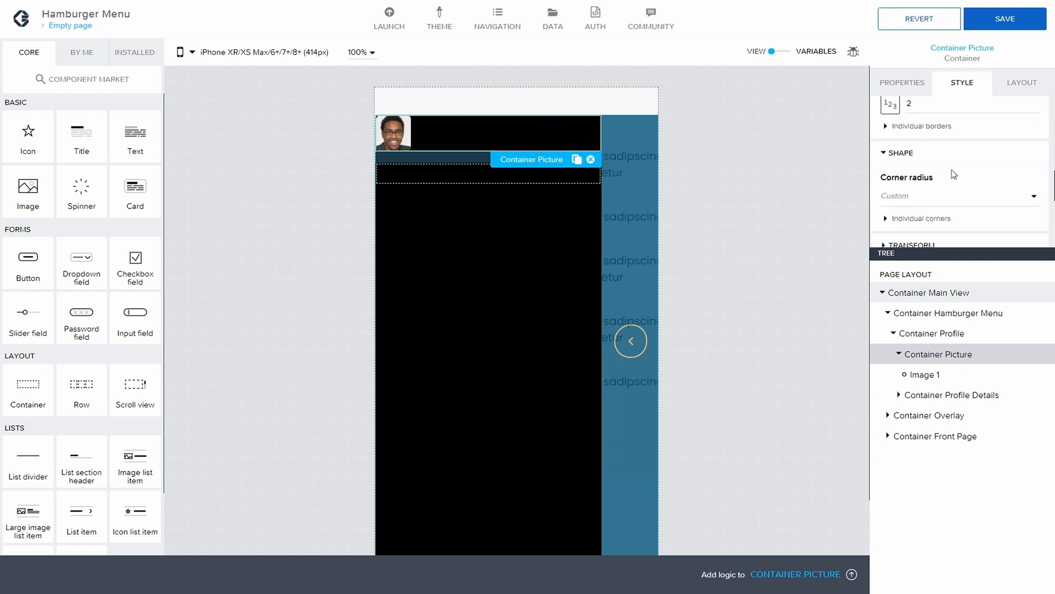
scroll(934, 170, down, 1)
click(895, 173)
scroll(921, 181, down, 1)
click(911, 166)
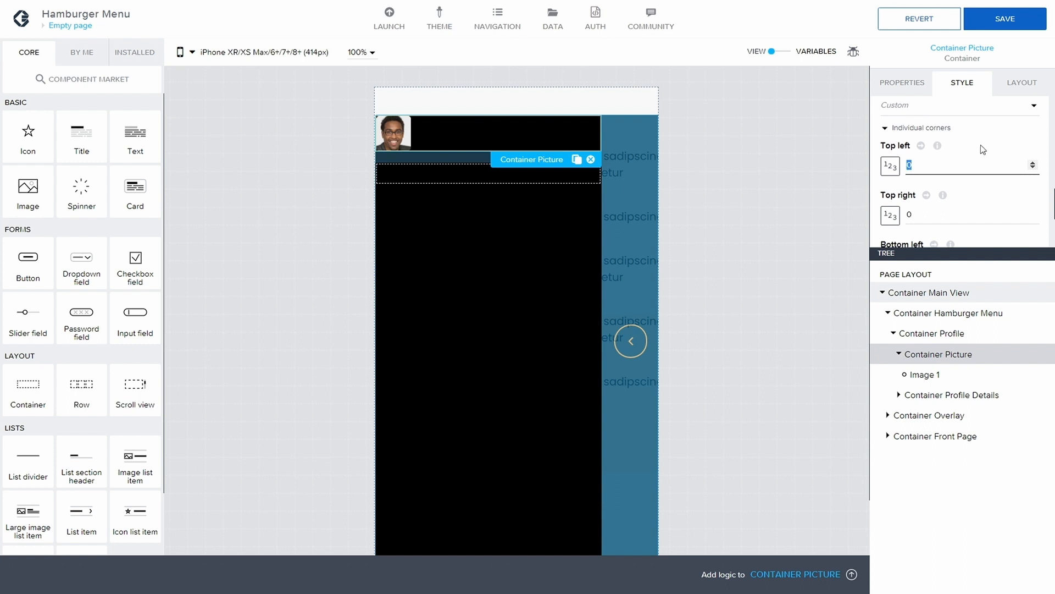
text(200)
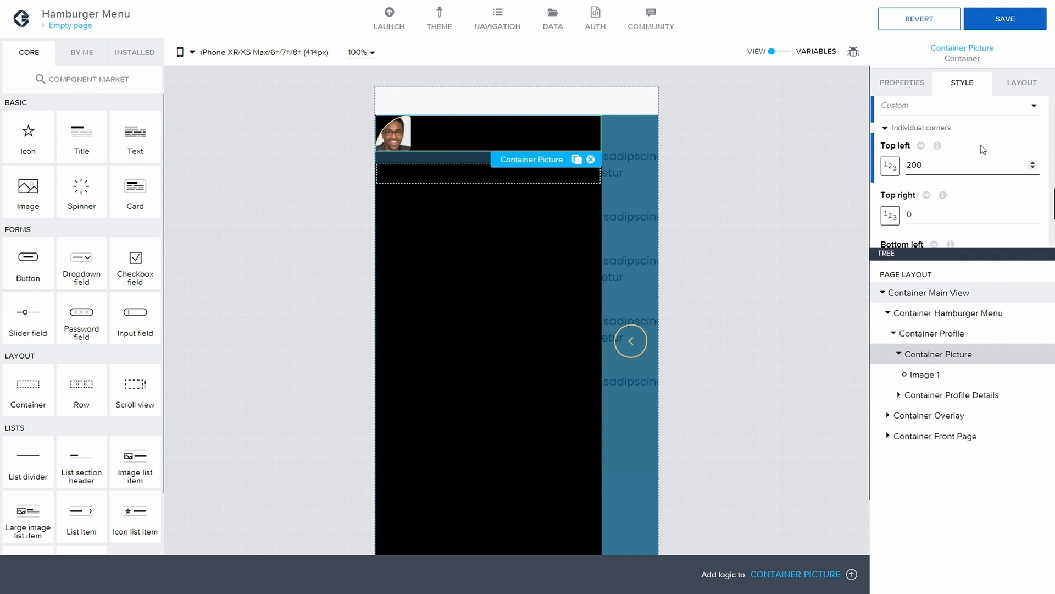
Step: Set the Image Circle style's top-right corner radius to 198 and both bottom corner radii to 200
click(920, 214)
key(BackSpace)
text(200)
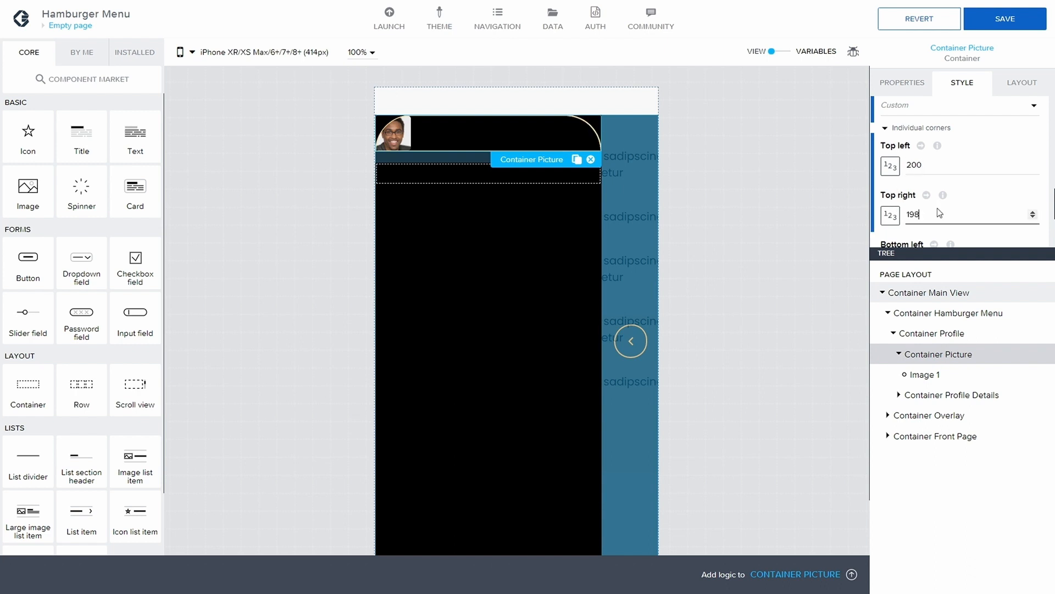
scroll(937, 208, down, 1)
click(925, 215)
text(200)
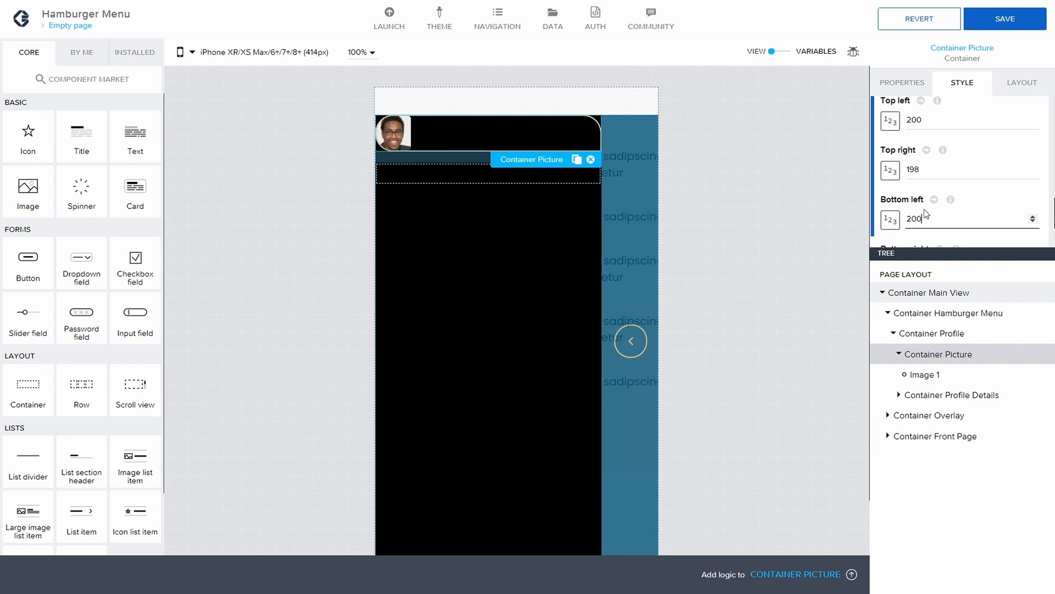
scroll(935, 204, down, 1)
click(914, 215)
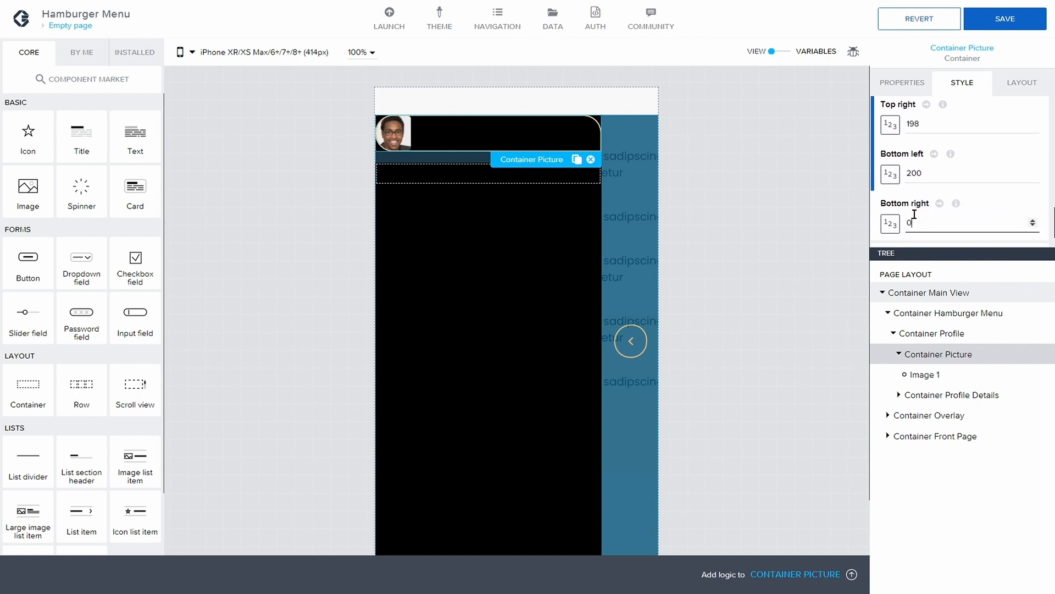
key(BackSpace)
text(200)
Step: Set Container Picture's width to Fit content and save the application
click(1017, 88)
click(962, 82)
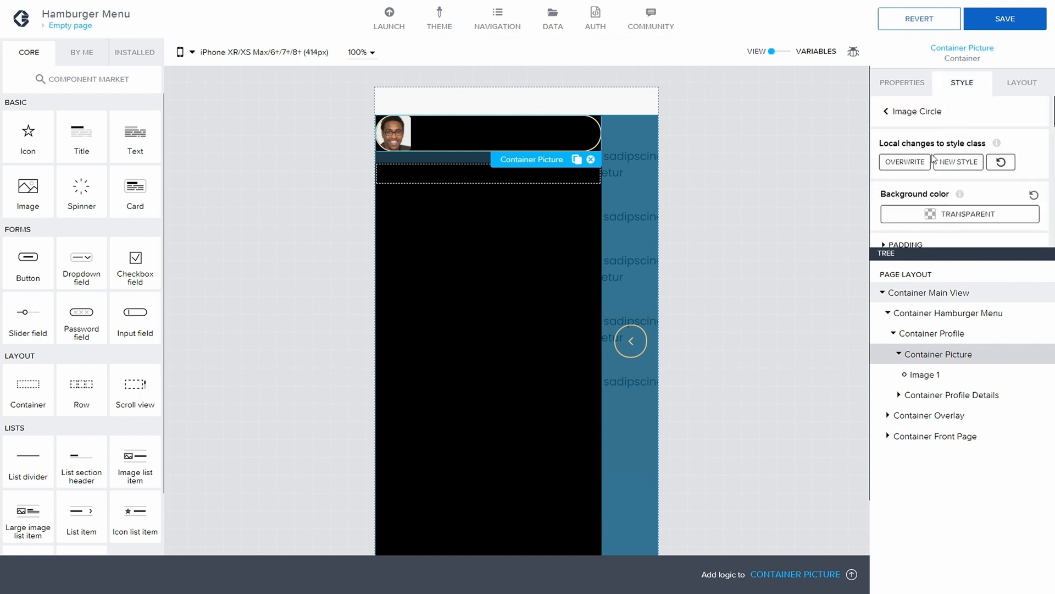
scroll(949, 136, up, 3)
click(998, 86)
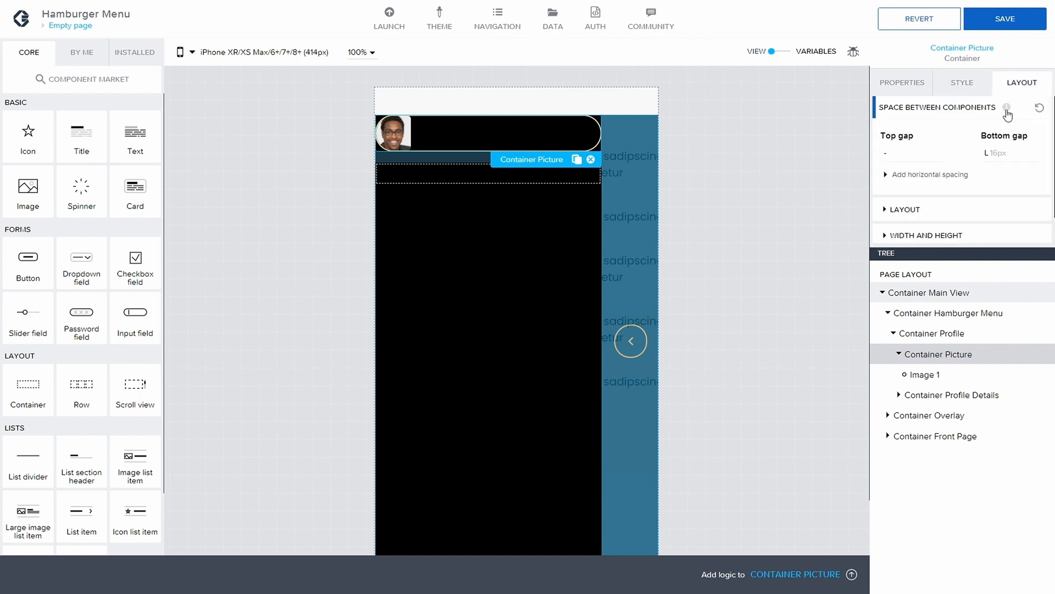
scroll(888, 176, down, 1)
click(888, 204)
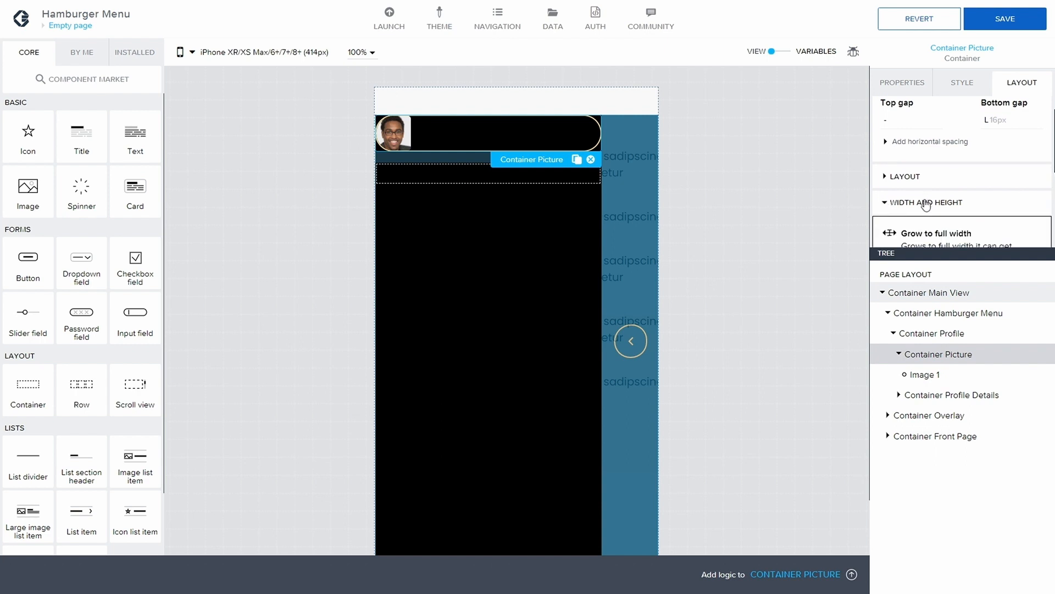
scroll(889, 205, down, 2)
click(923, 166)
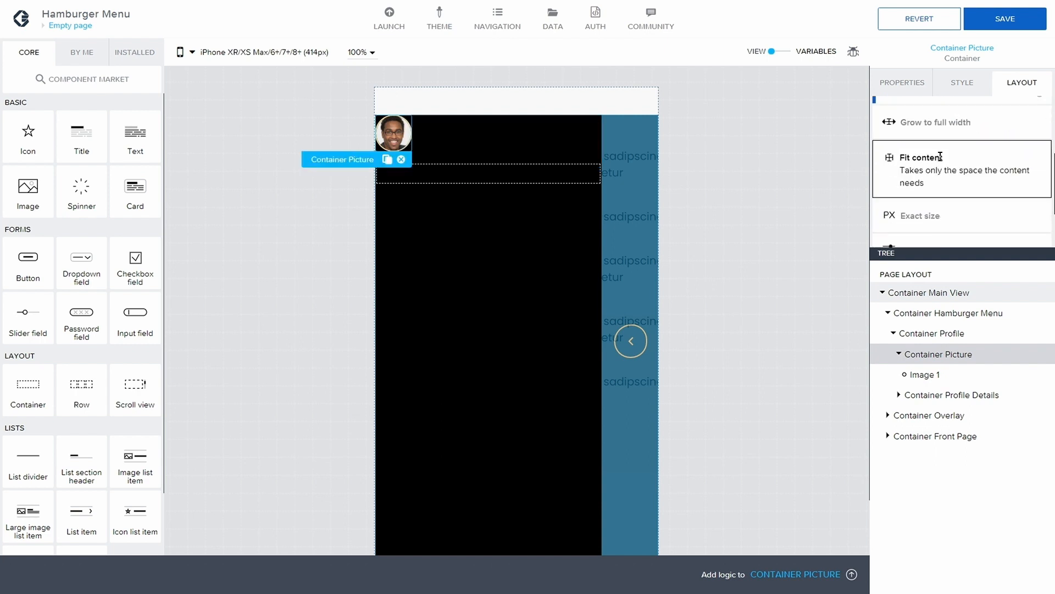
click(1010, 20)
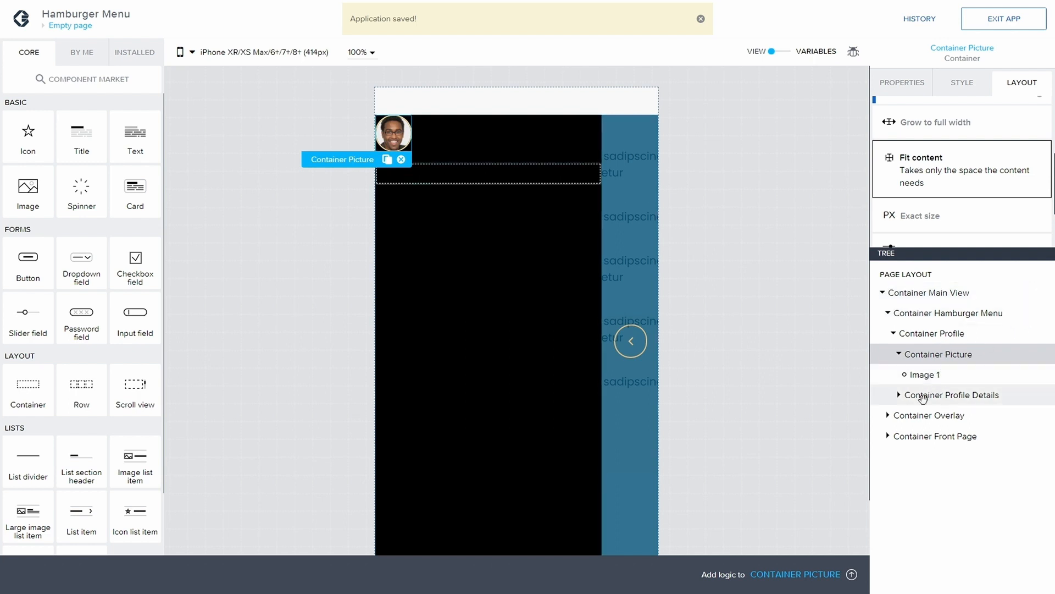
Step: Add a Title component inside Container Profile Details
click(899, 395)
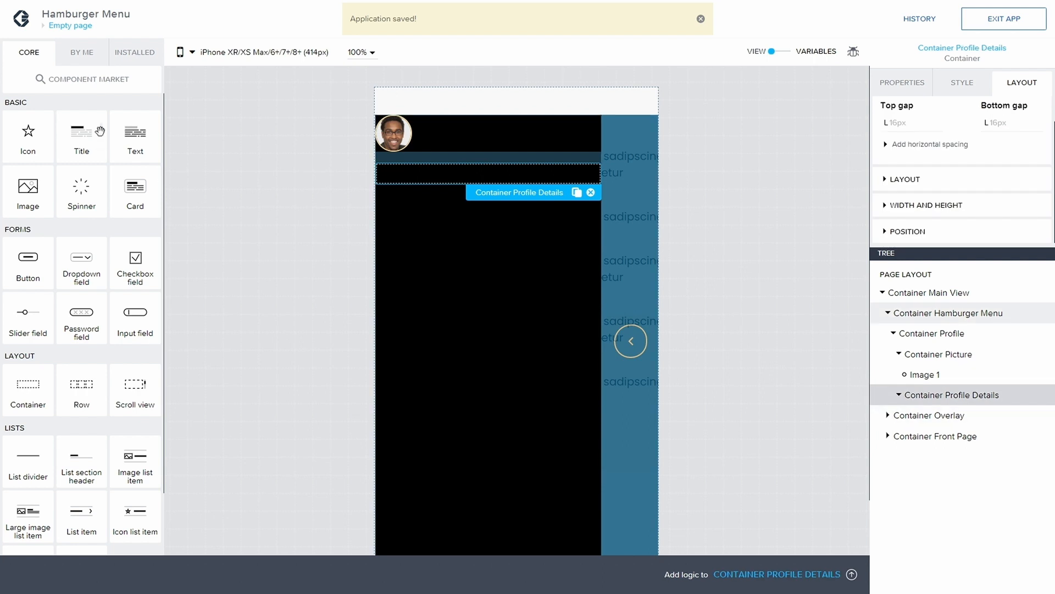
drag(100, 130, 1003, 403)
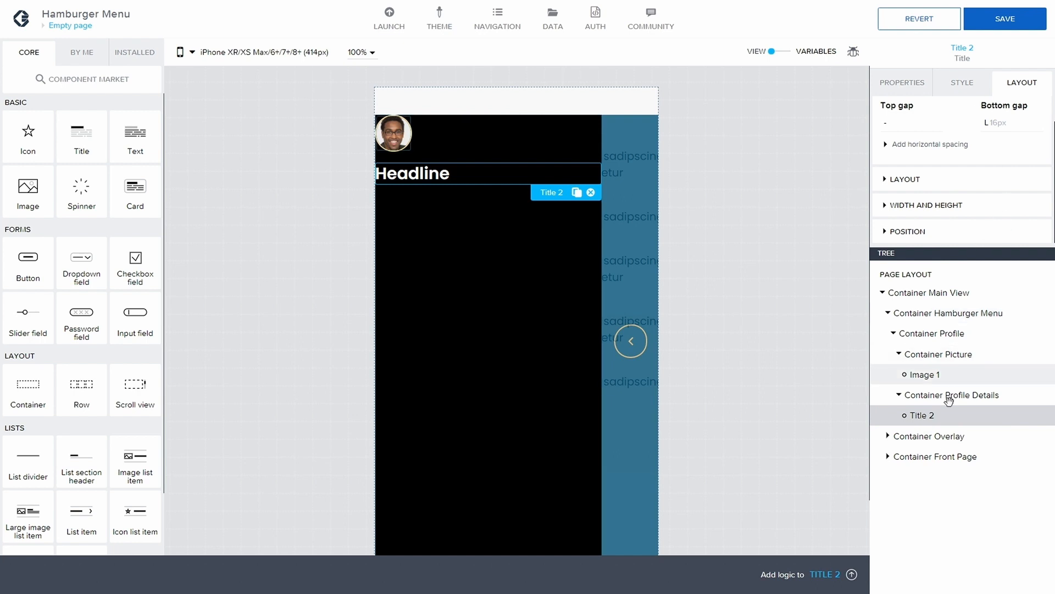
Step: Change Container Profile's layout direction to Horizontal and save the application
click(935, 334)
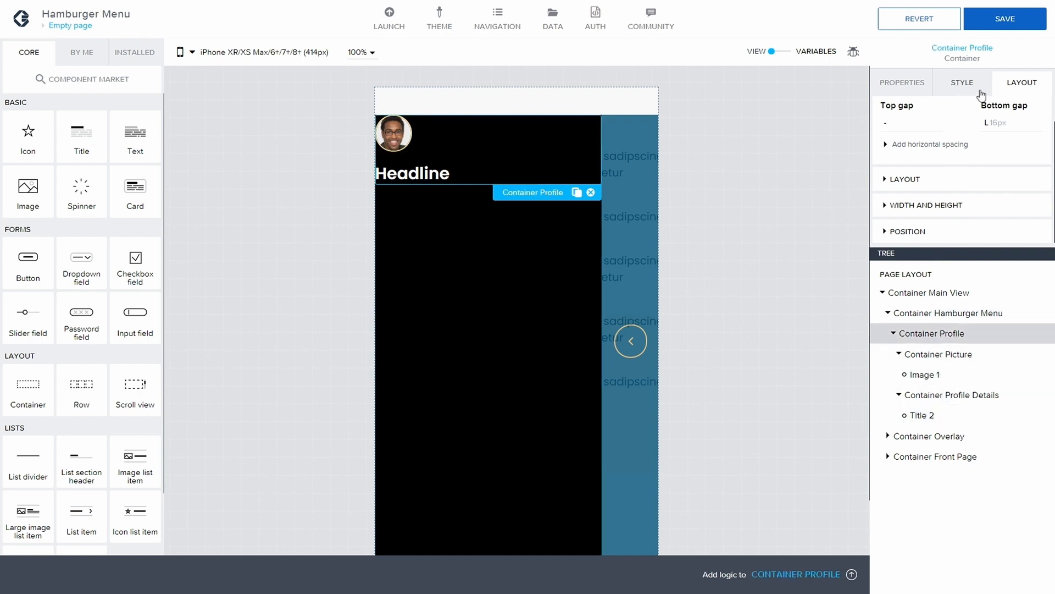
click(891, 179)
click(928, 205)
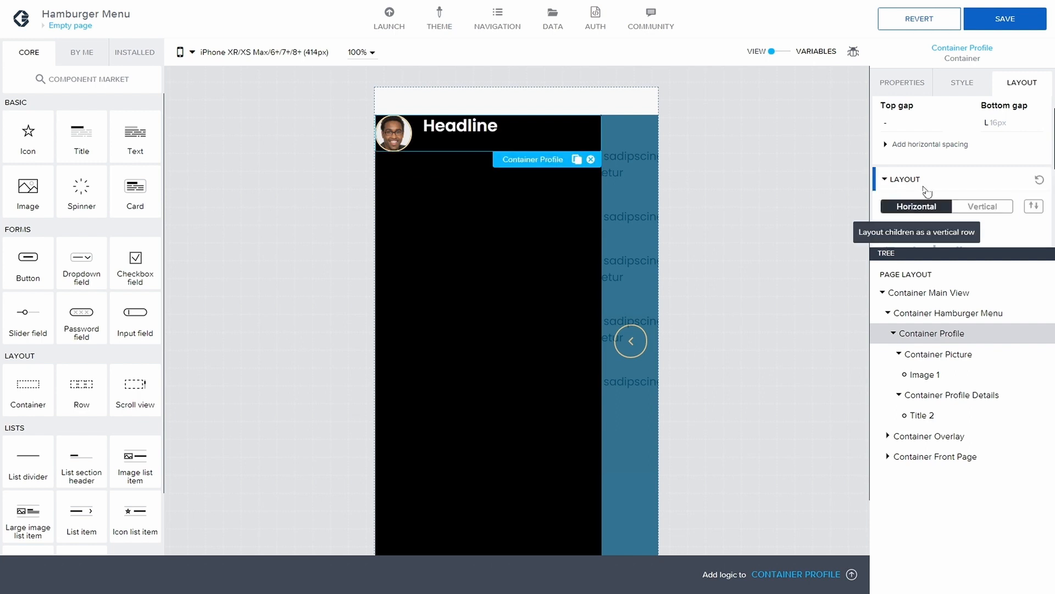
click(1013, 25)
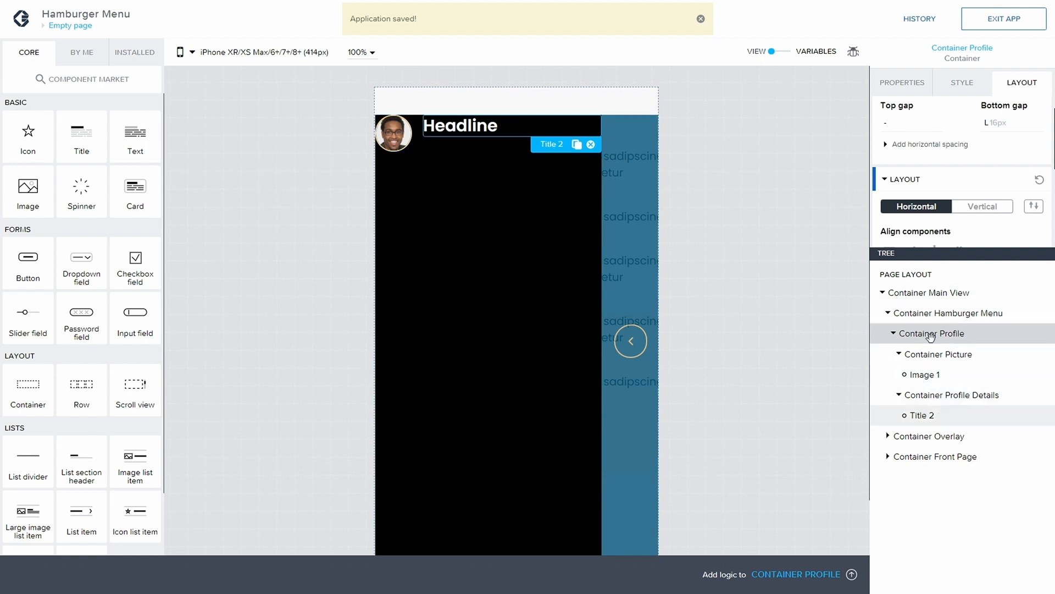
Step: Replace the content of the title in Container Profile Details with the profile person's full name
click(914, 88)
drag(920, 126, 907, 125)
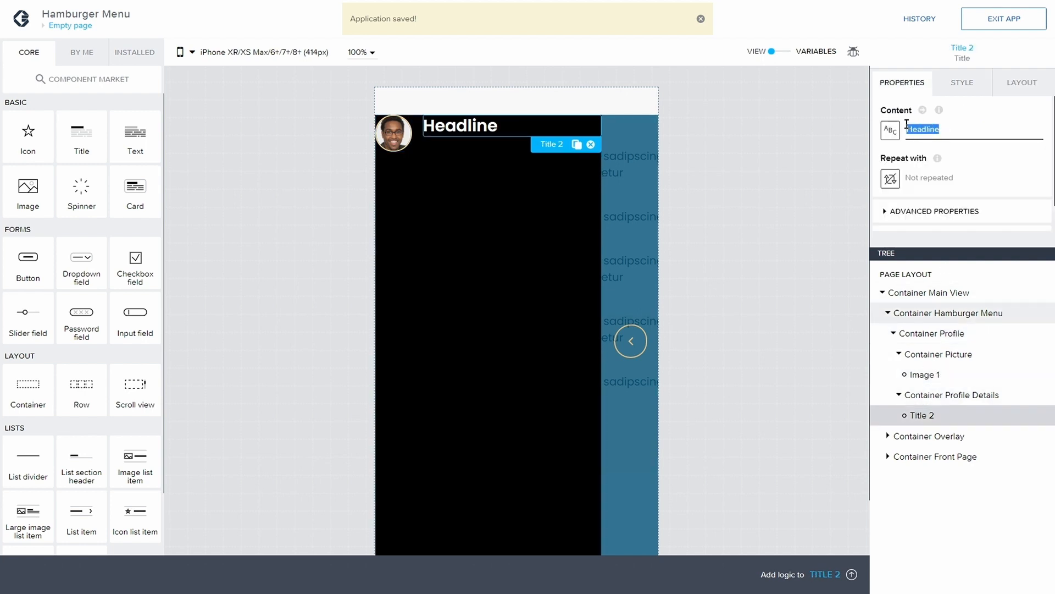
text(Anthony St)
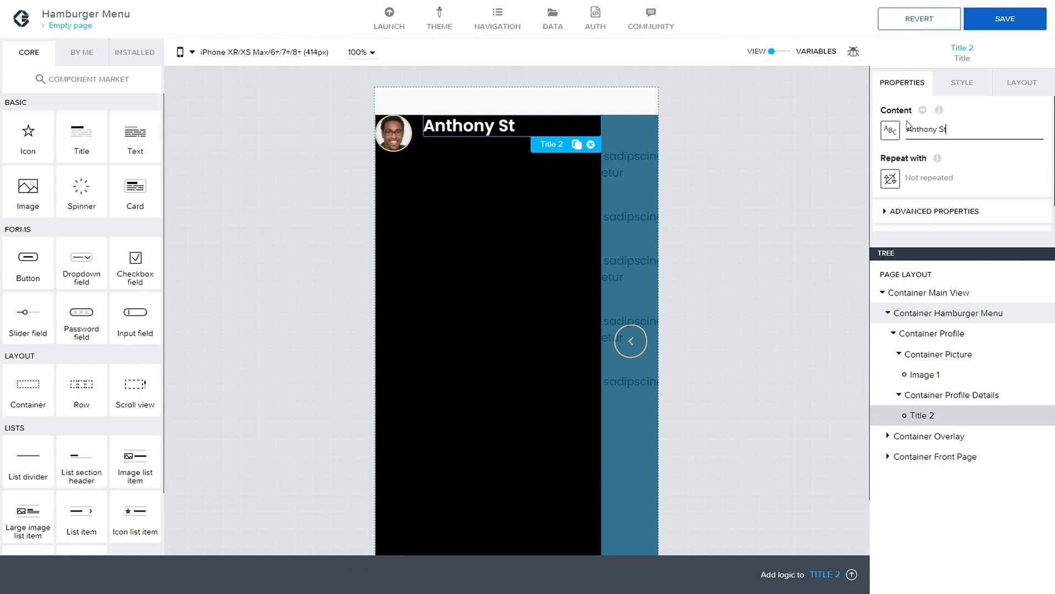
text(ark)
Step: Duplicate the Content Tertiary Heading style class as a new style class named Menu Text
click(963, 83)
scroll(981, 181, down, 3)
scroll(981, 183, down, 2)
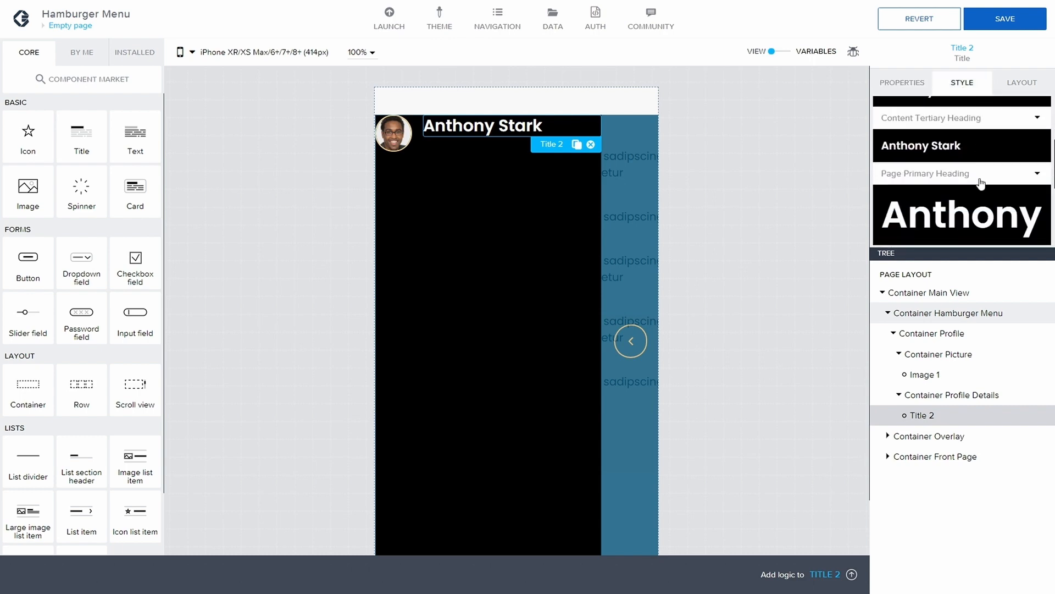
scroll(1019, 167, up, 1)
click(1036, 149)
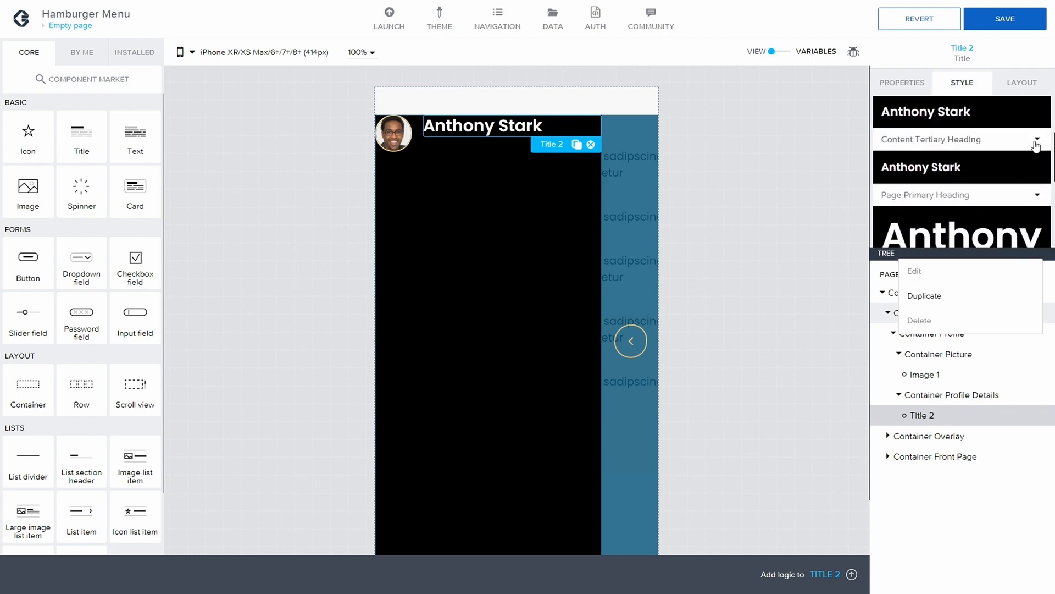
click(932, 183)
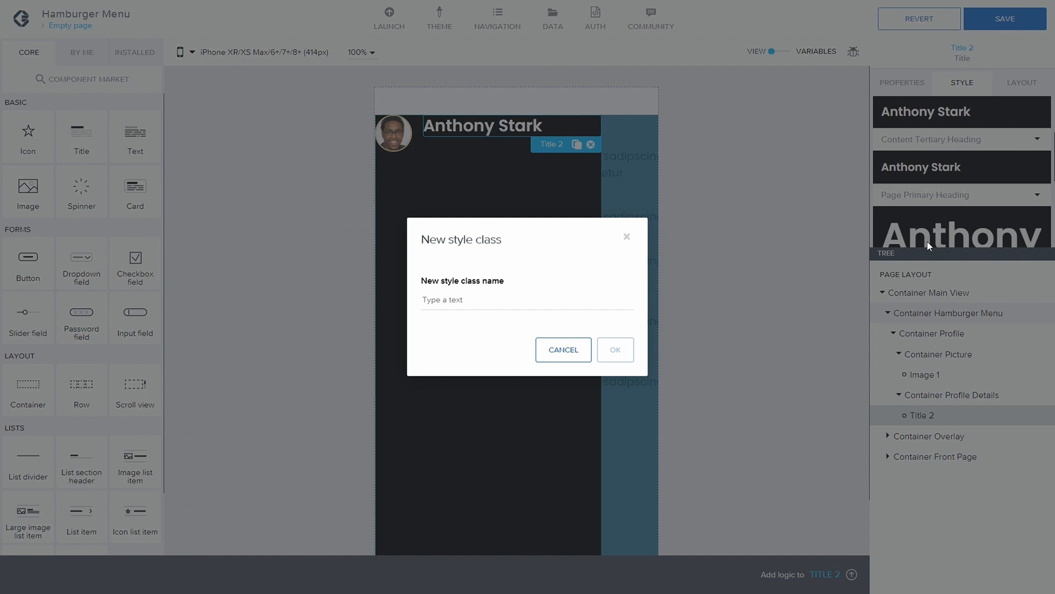
click(459, 312)
text(Menu )
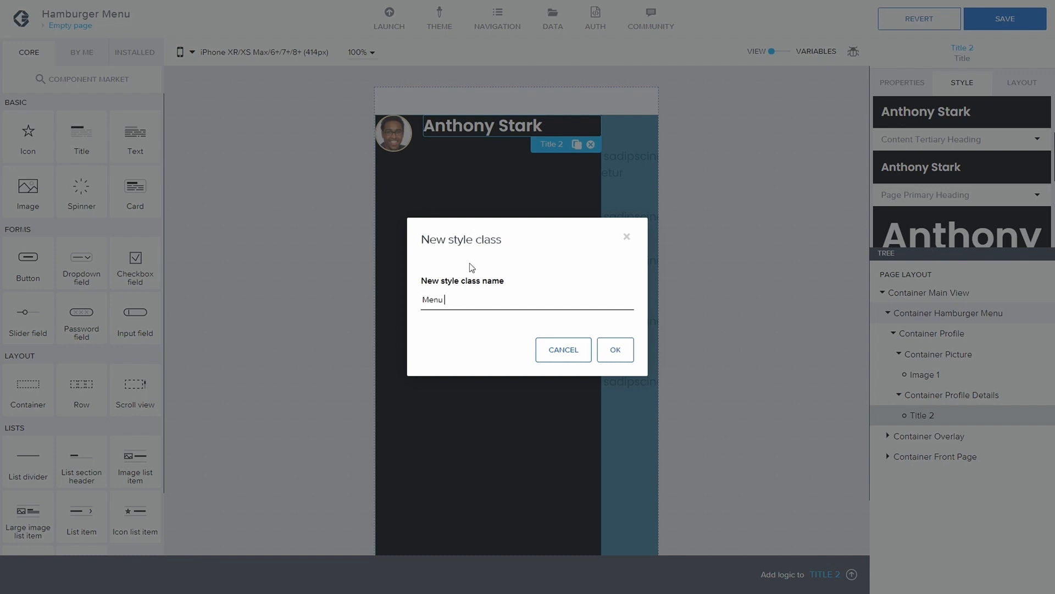
text(Text)
key(Return)
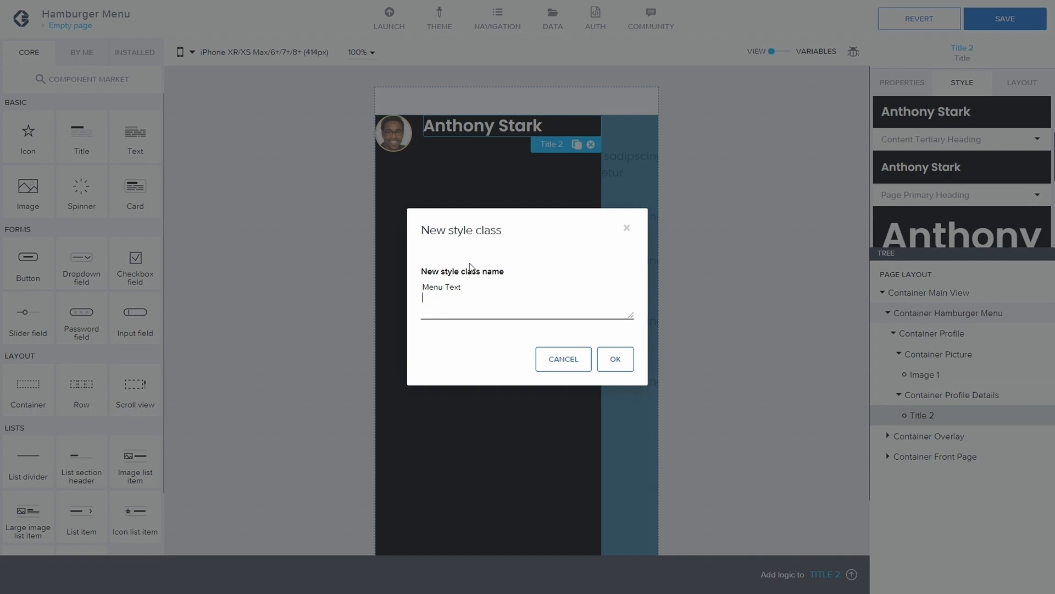
click(421, 263)
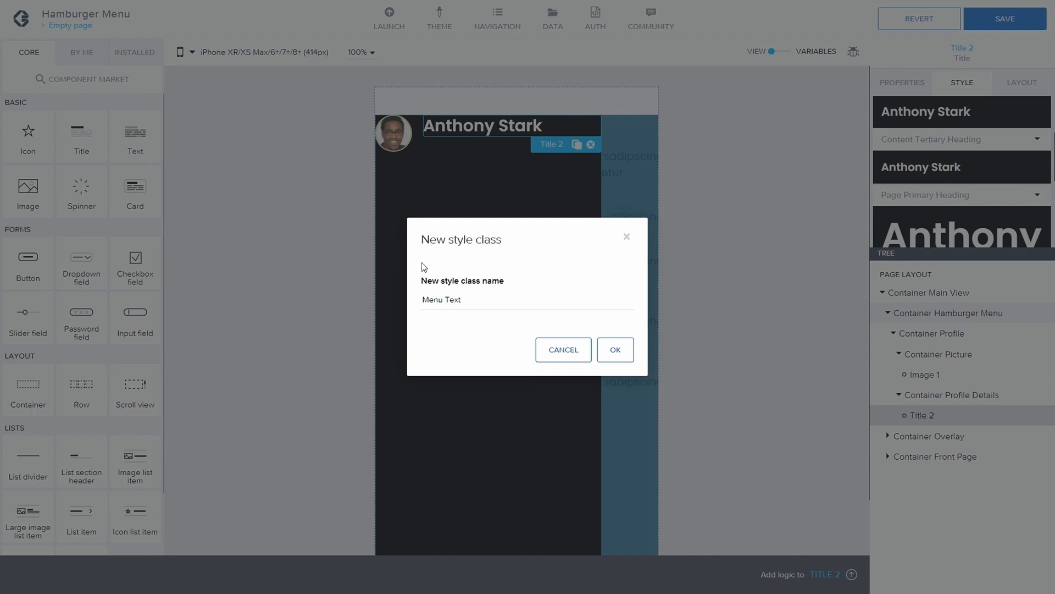
click(610, 350)
Step: Apply the Menu Text style class to the name title in Container Profile Details
scroll(988, 180, down, 5)
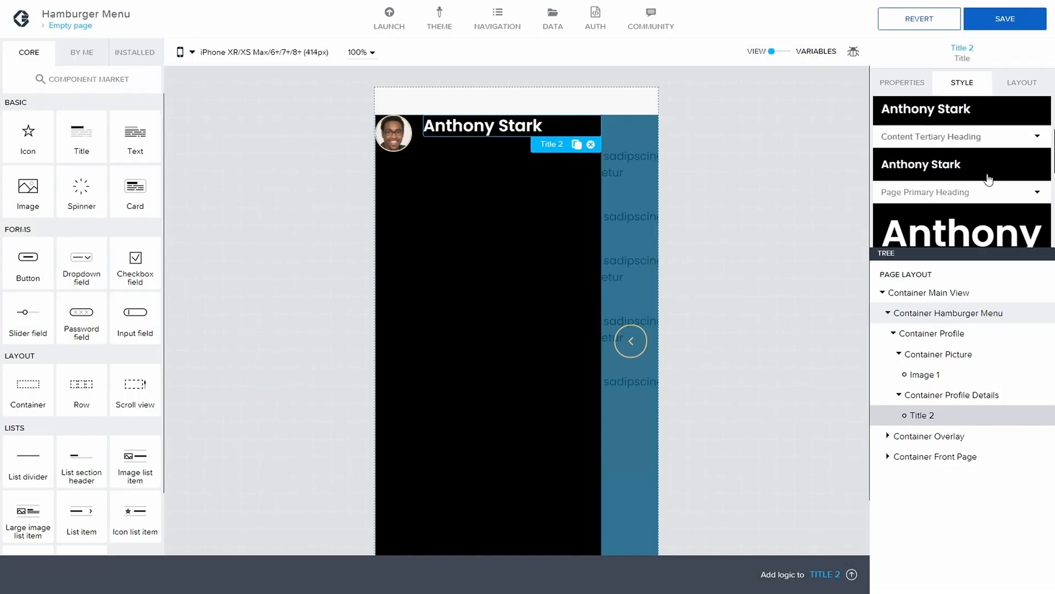
click(1037, 202)
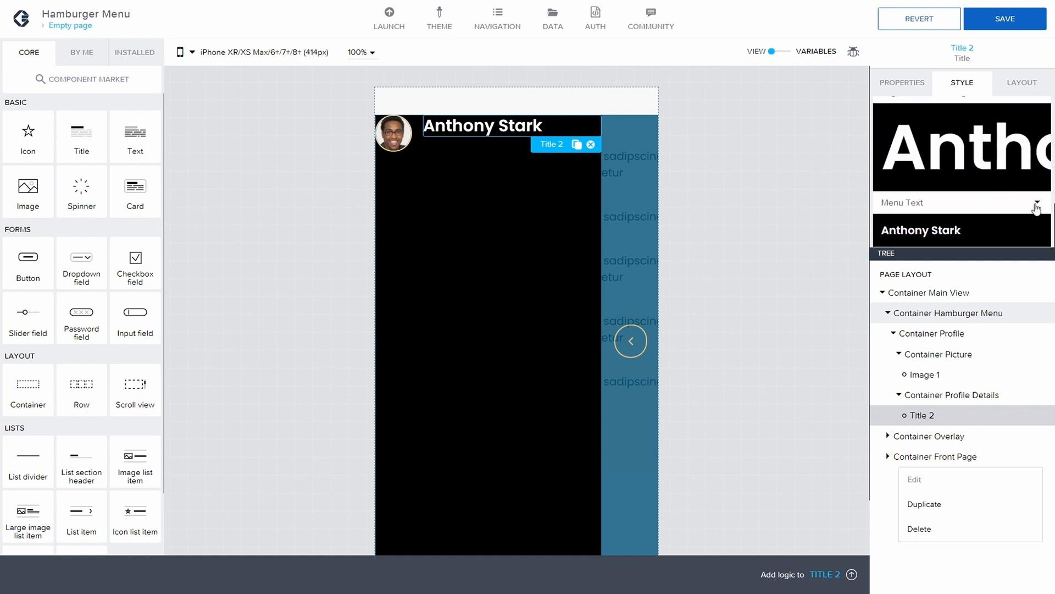
click(882, 212)
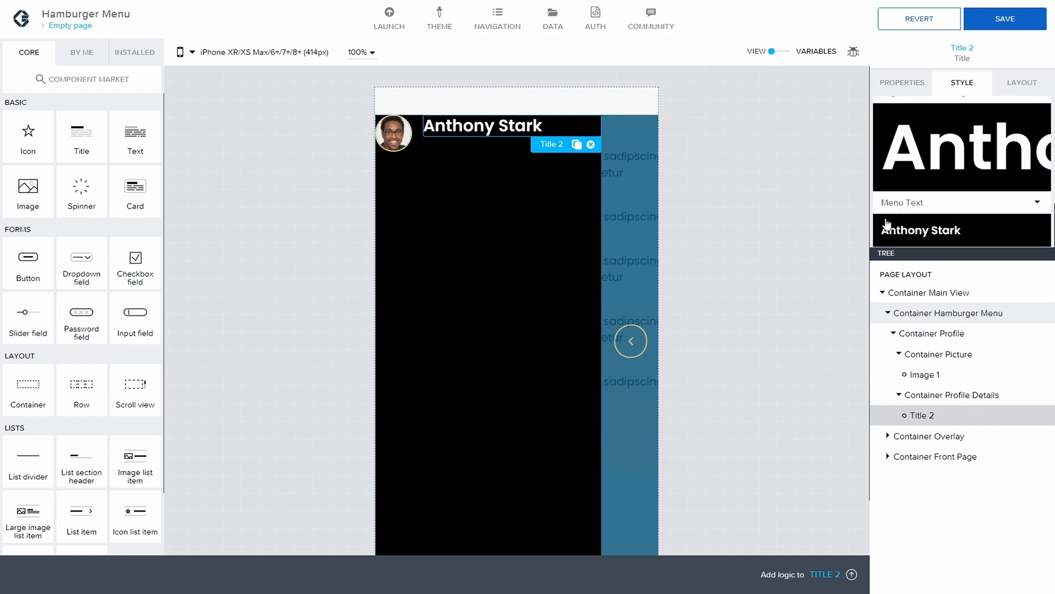
click(886, 225)
Step: Edit the title's Menu Text style and set its font to Primary font
click(1039, 205)
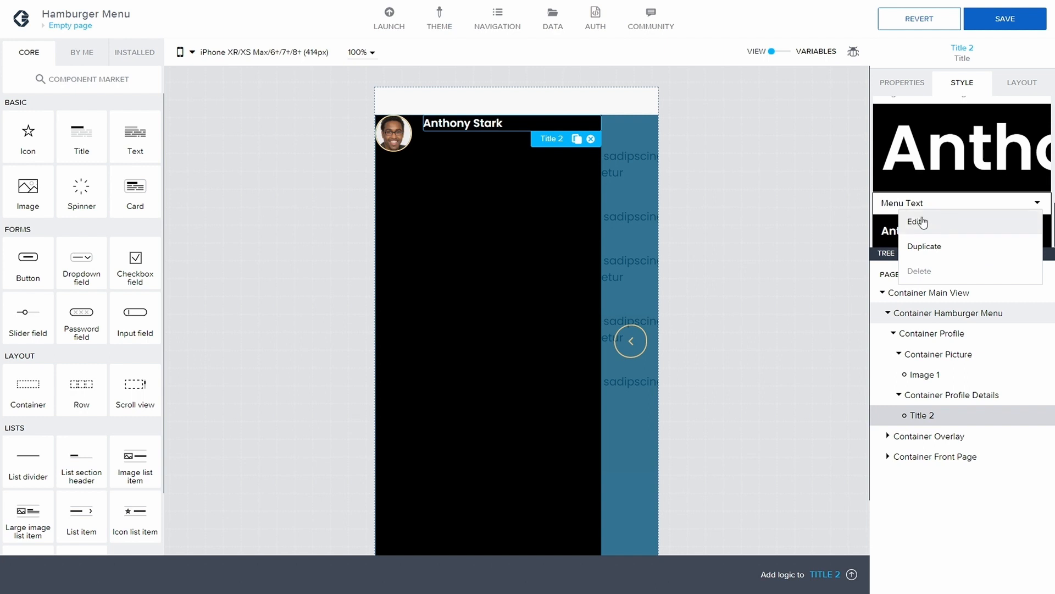
click(918, 220)
scroll(937, 180, down, 3)
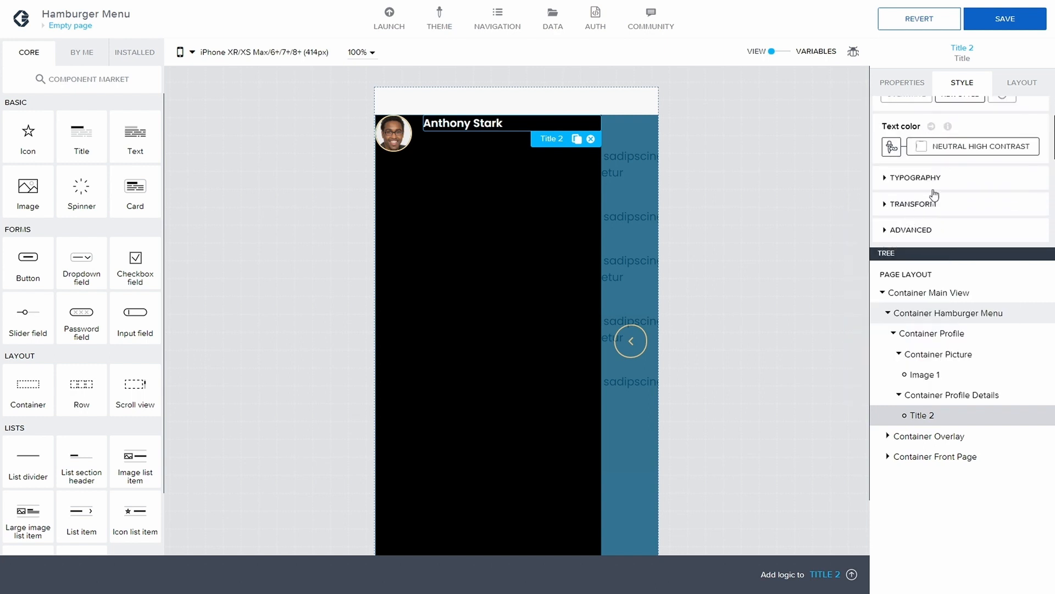
click(885, 133)
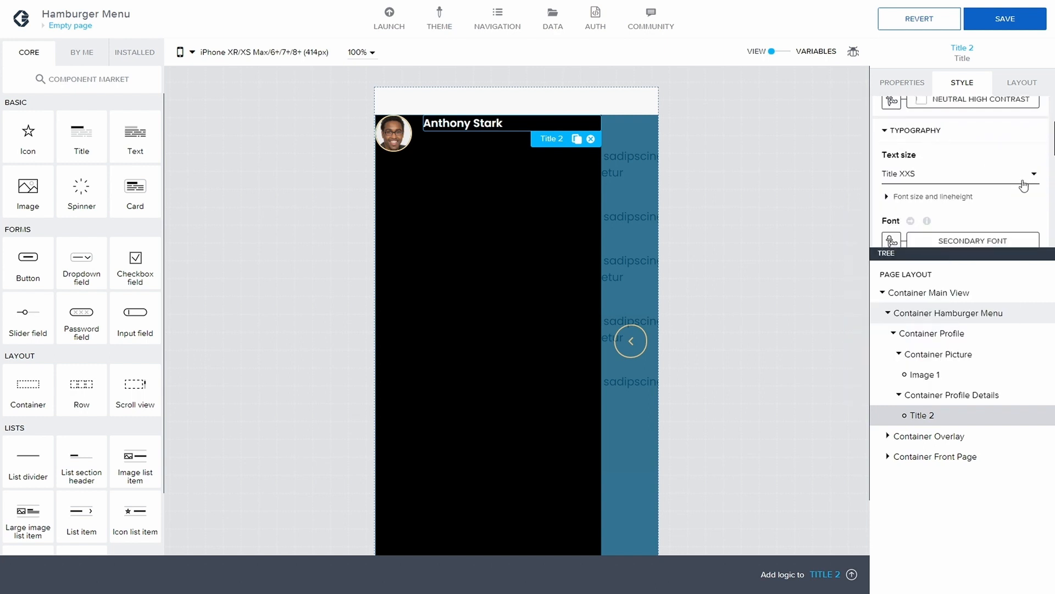
scroll(966, 173, down, 2)
click(958, 199)
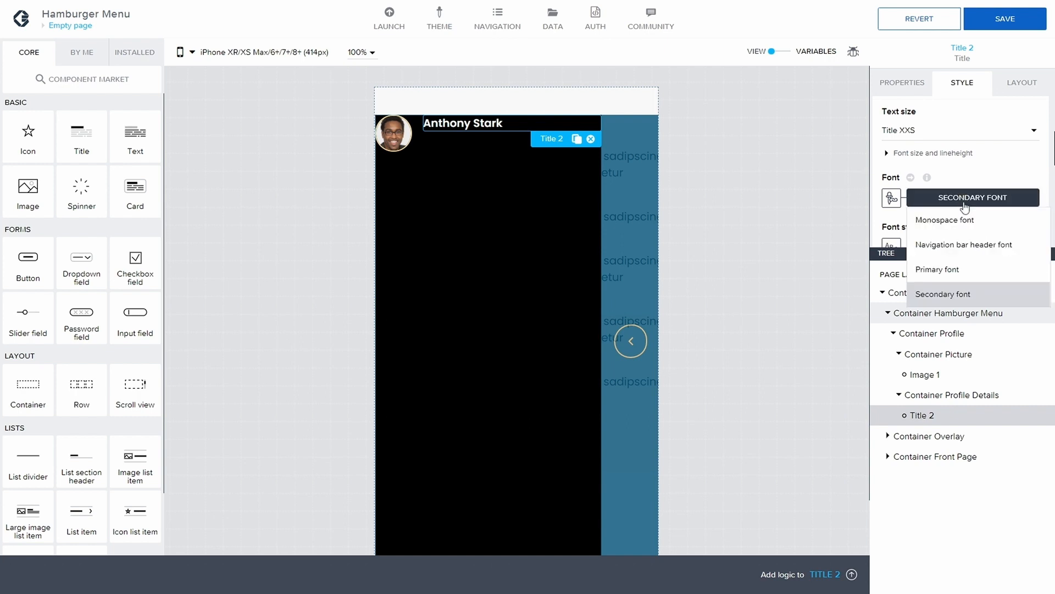
click(956, 270)
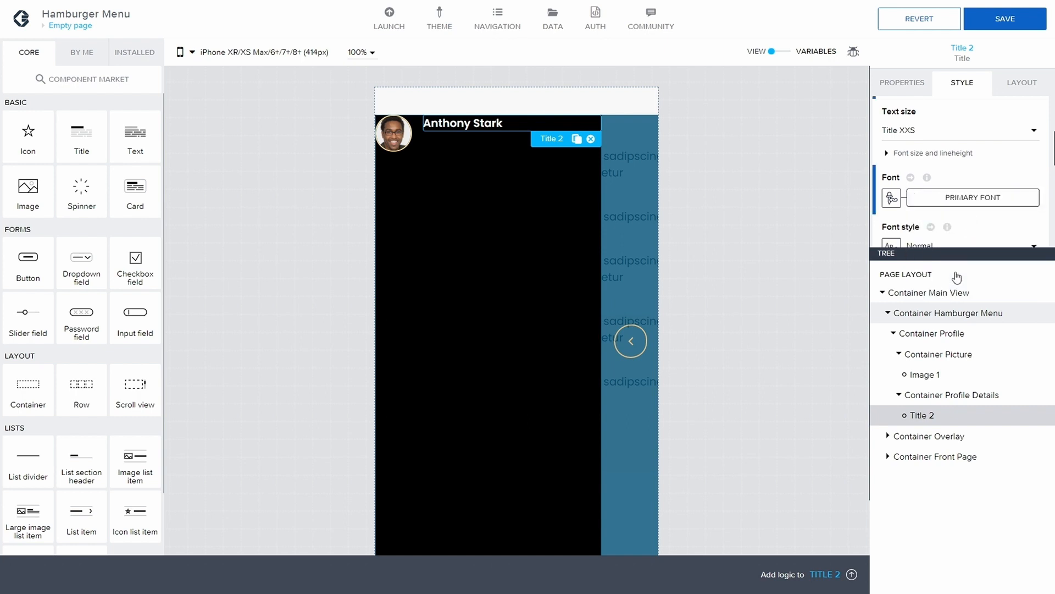
Step: Set the title's font weight to Normal (400)
scroll(955, 220, down, 2)
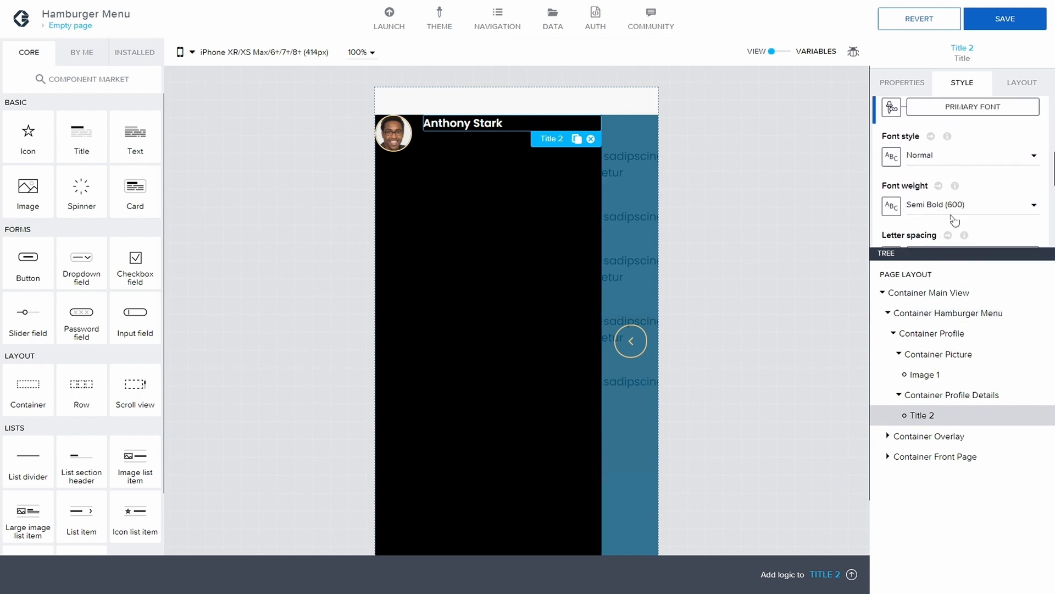
click(941, 209)
click(964, 295)
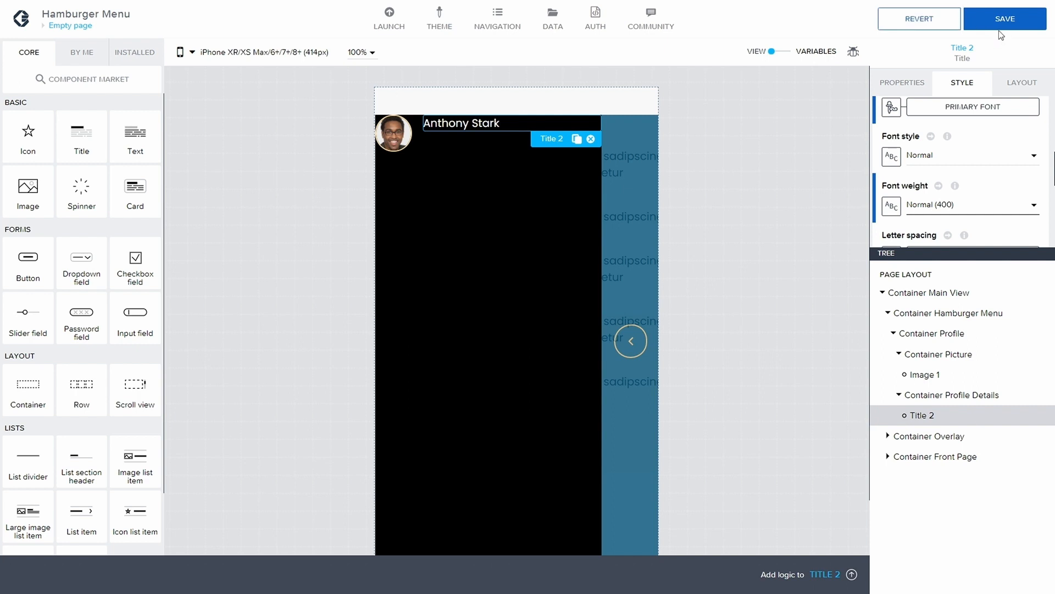
Step: Set the title's text size to Text L
scroll(985, 125, down, 3)
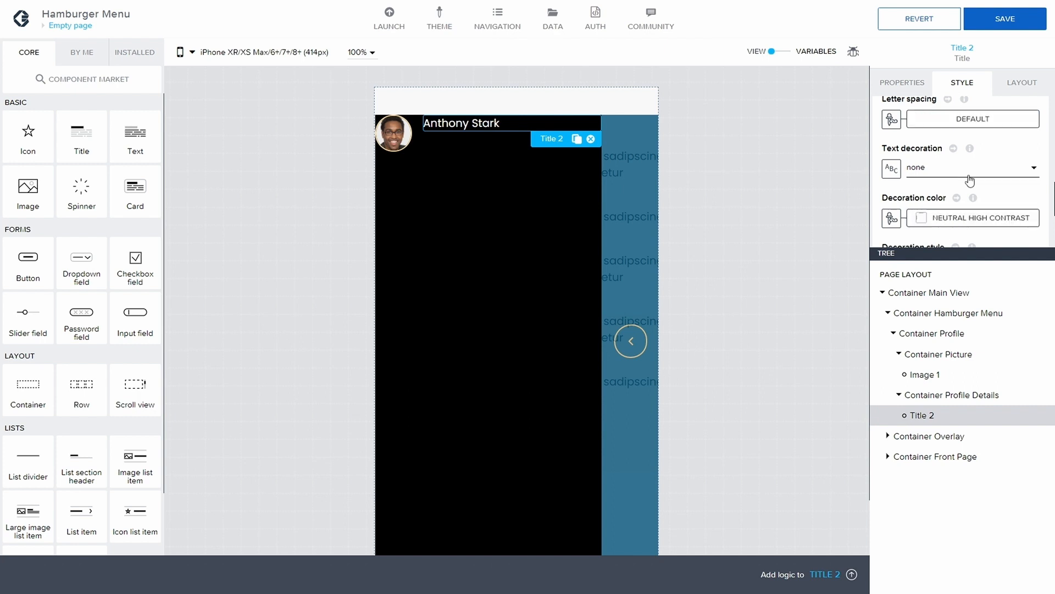
scroll(970, 177, up, 3)
scroll(968, 175, up, 3)
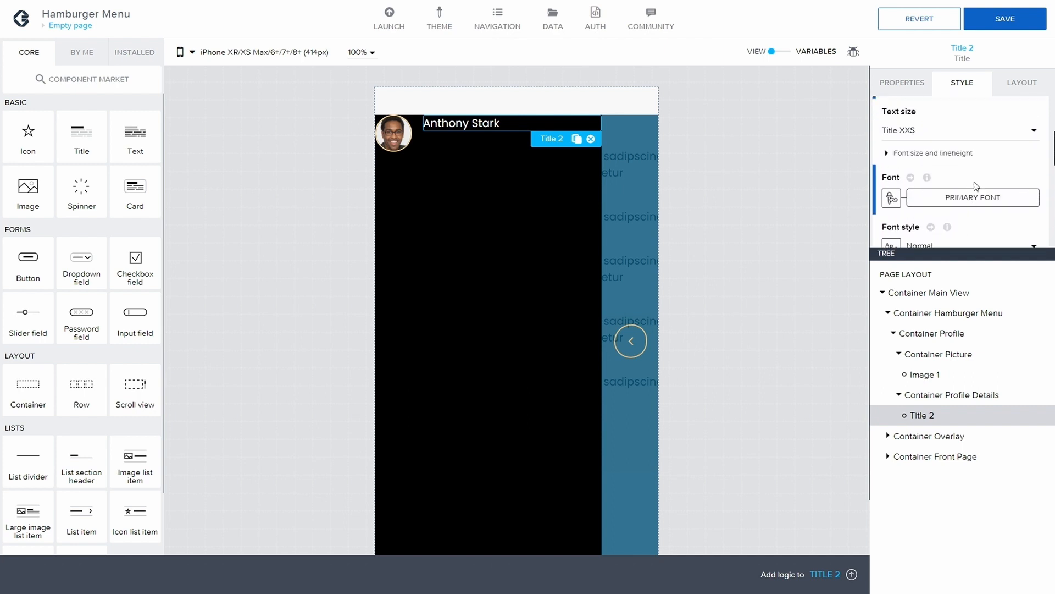
scroll(978, 187, down, 1)
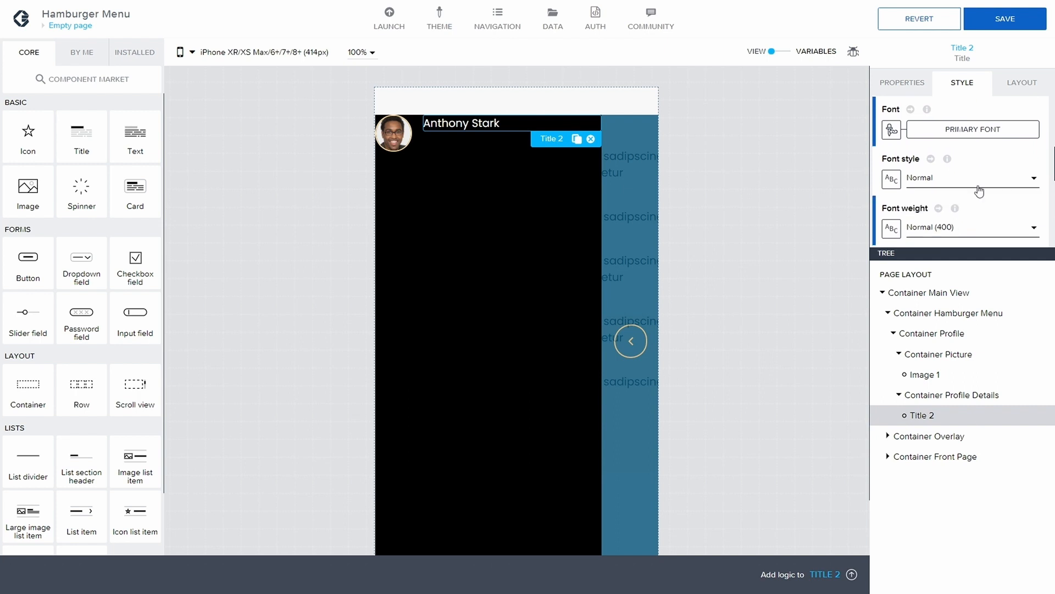
scroll(979, 191, up, 2)
click(957, 159)
scroll(944, 229, up, 1)
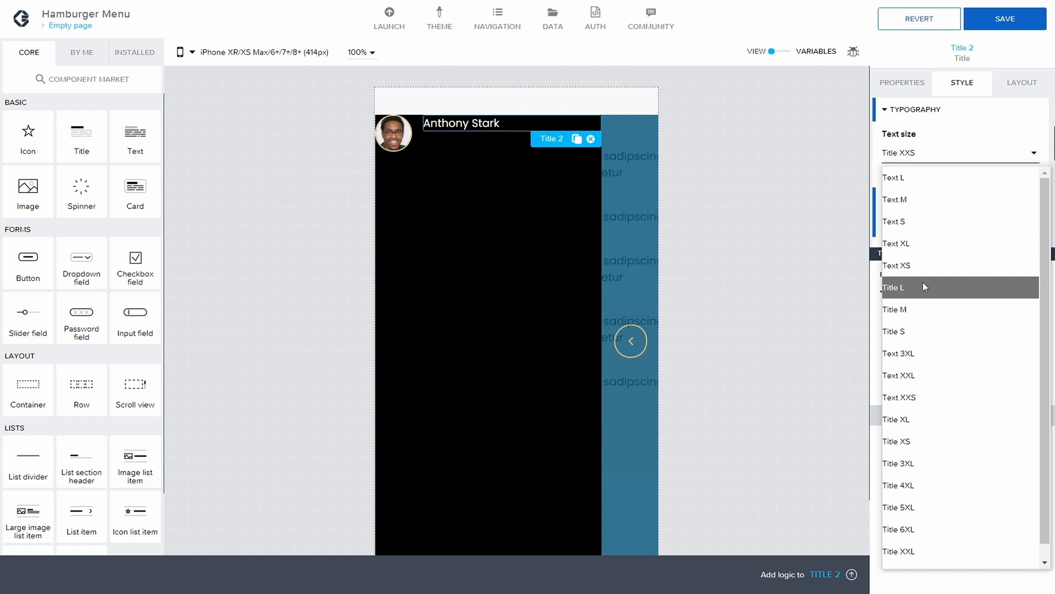
click(918, 182)
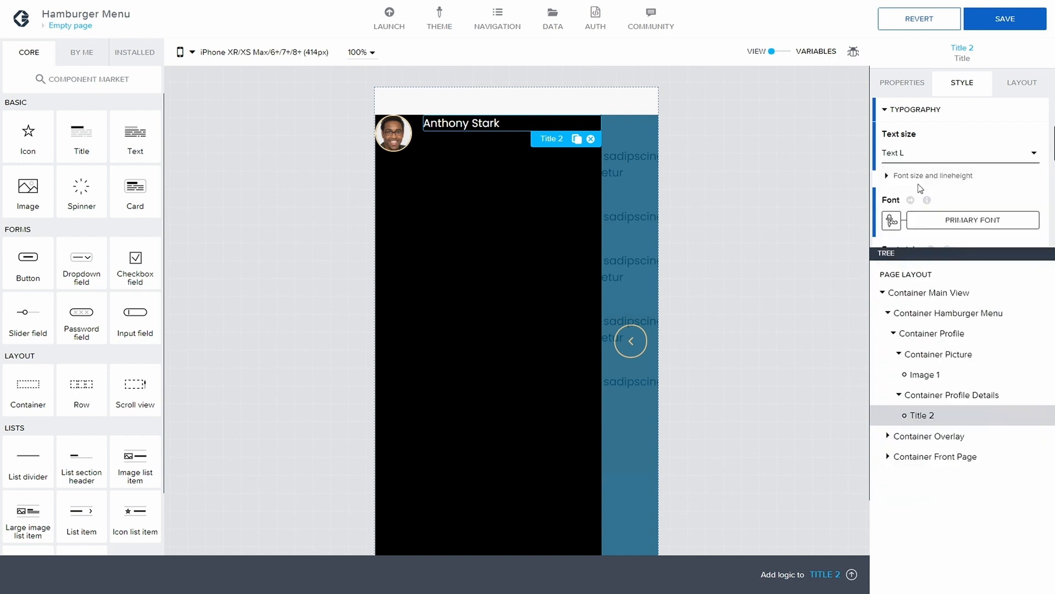
Step: Set the title's text transform to uppercase and save the application
scroll(949, 168, down, 5)
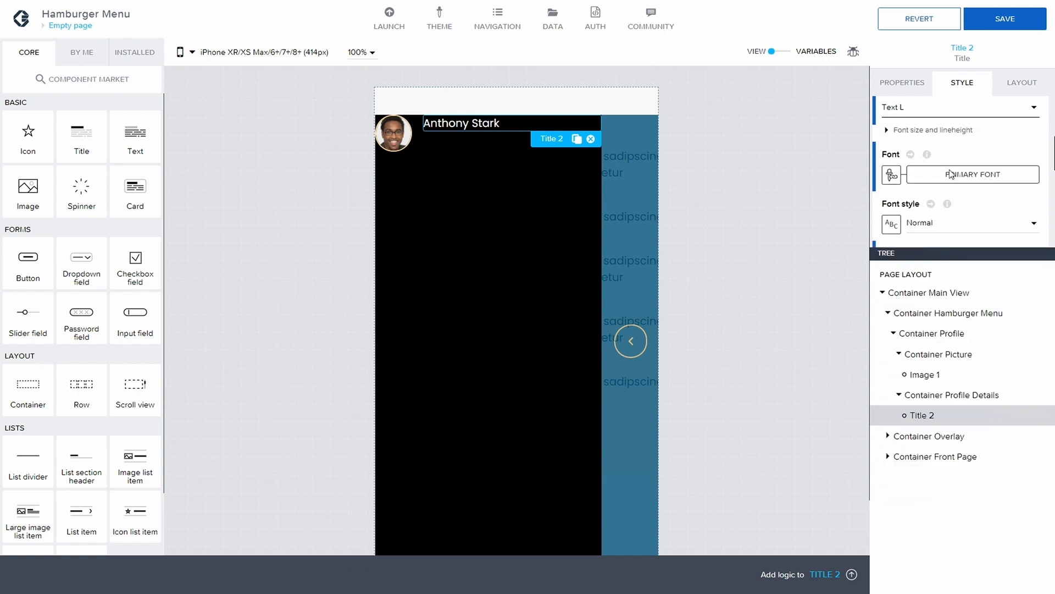
scroll(951, 170, down, 1)
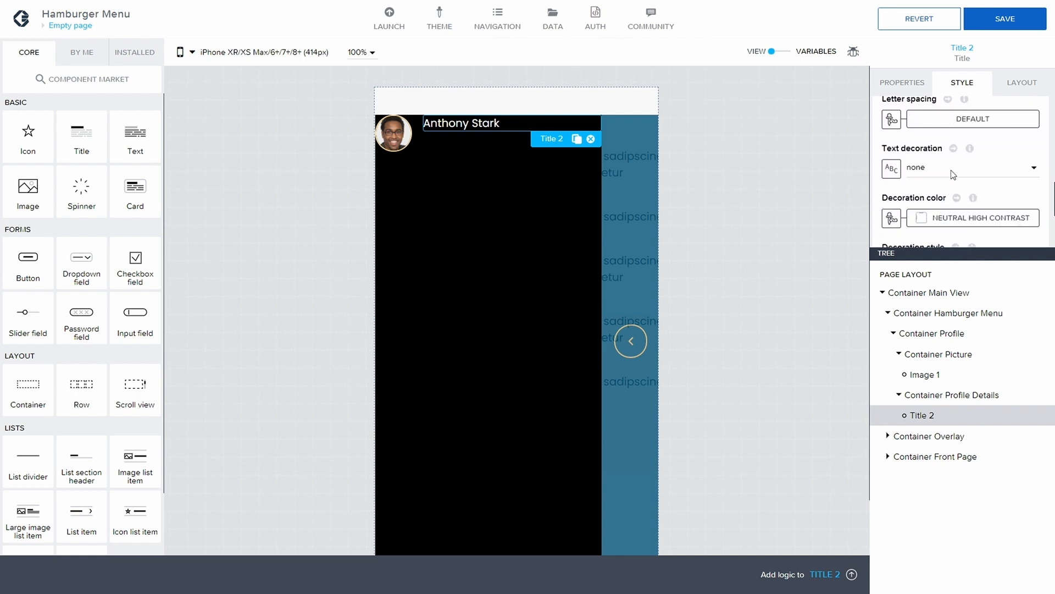
scroll(959, 173, down, 3)
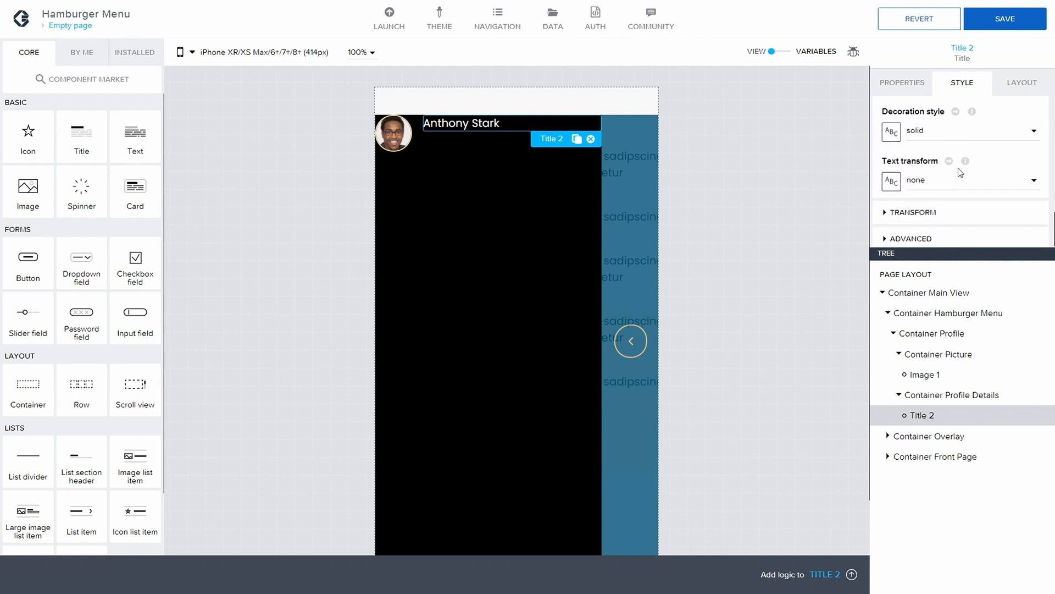
click(946, 181)
click(954, 226)
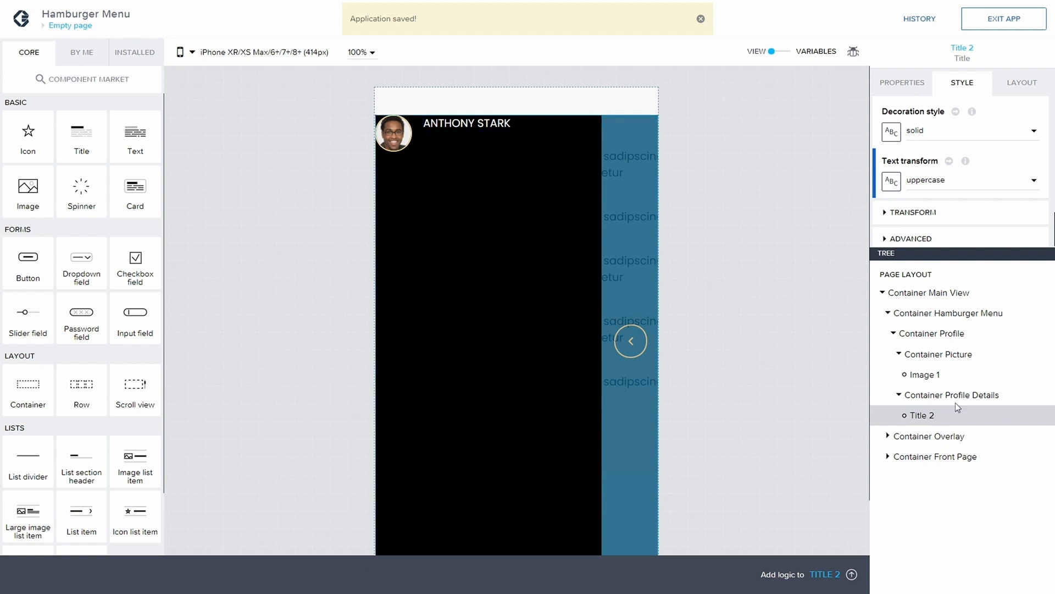
Step: Duplicate the name title inside Container Profile Details
key(Down)
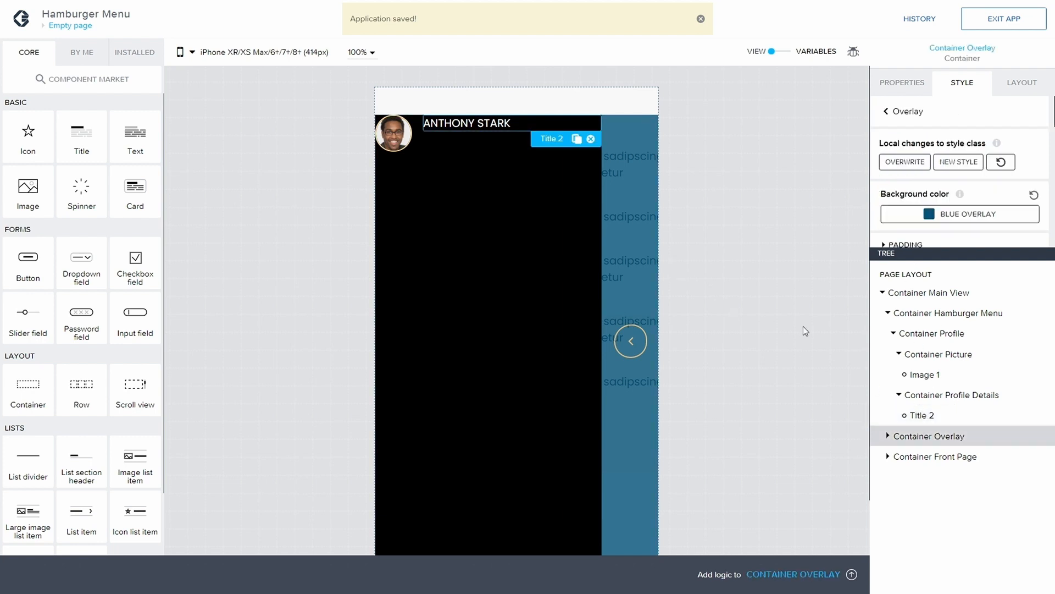
key(Up)
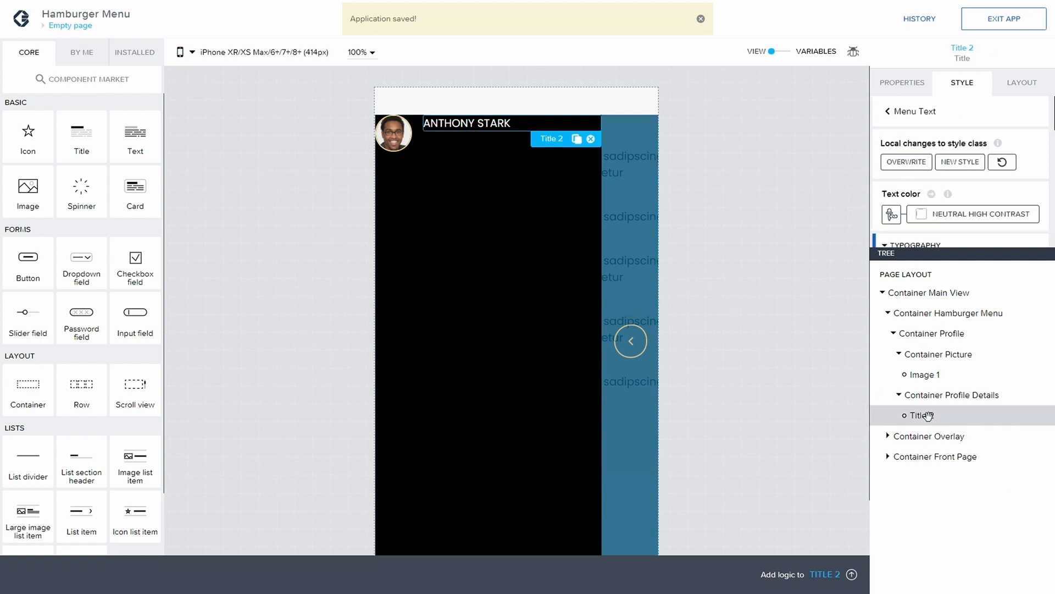
click(577, 139)
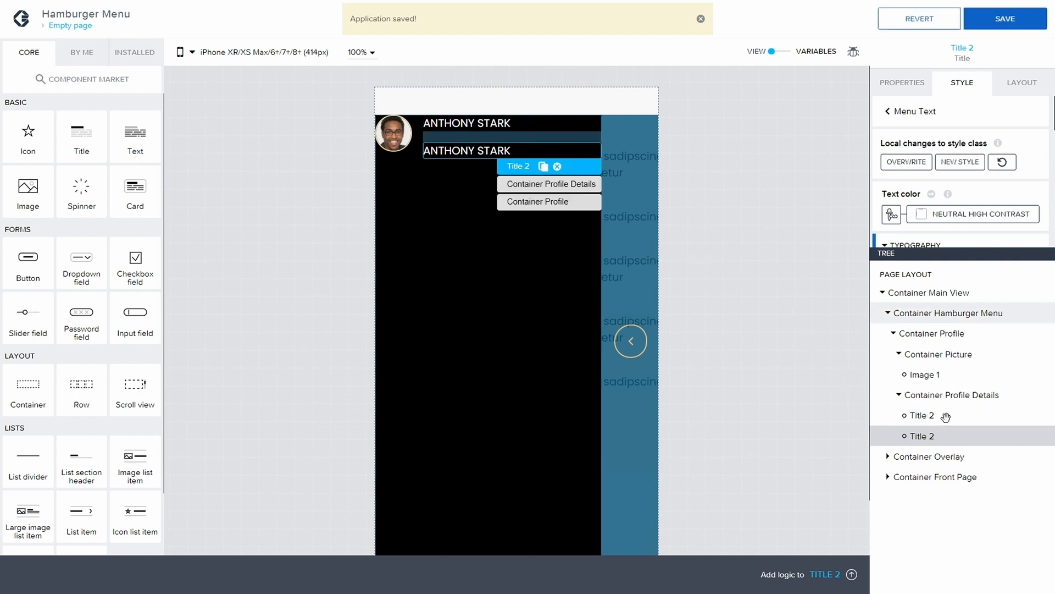
Step: Clear the bottom gap of the first title in Container Profile Details and save the application
key(Up)
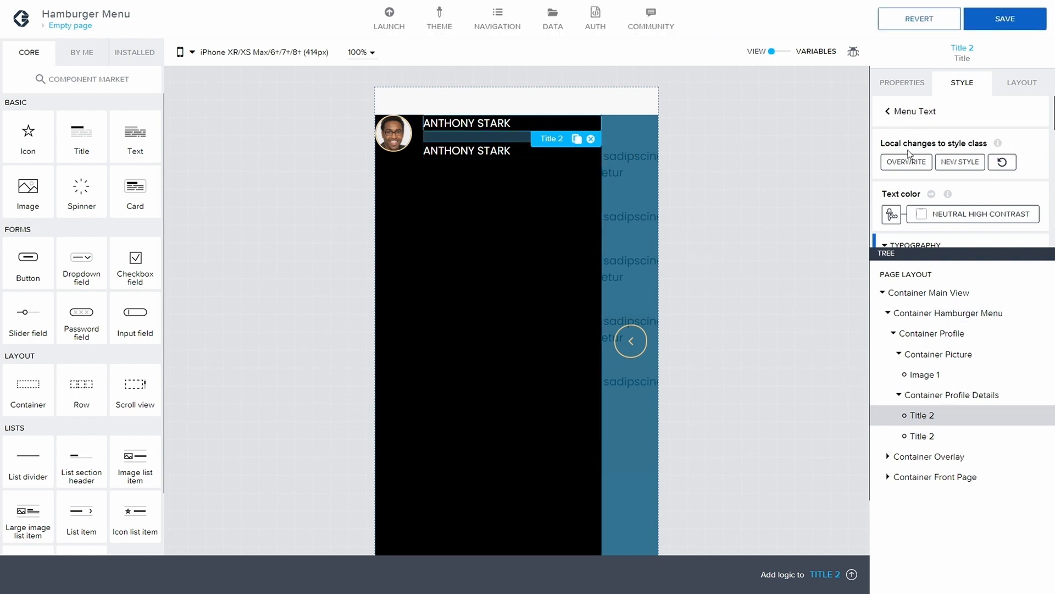
click(1016, 83)
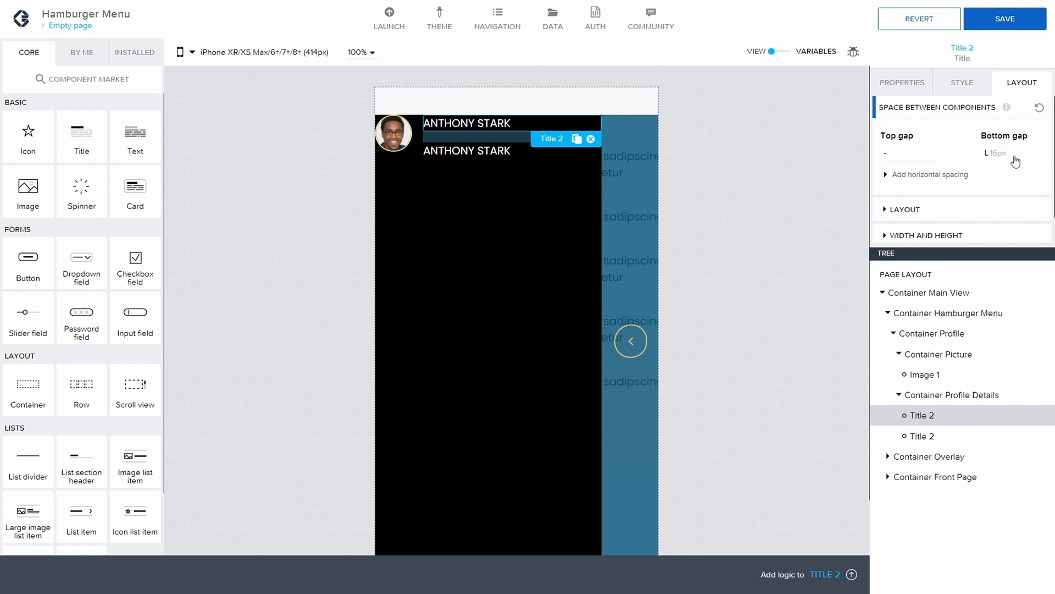
click(1003, 155)
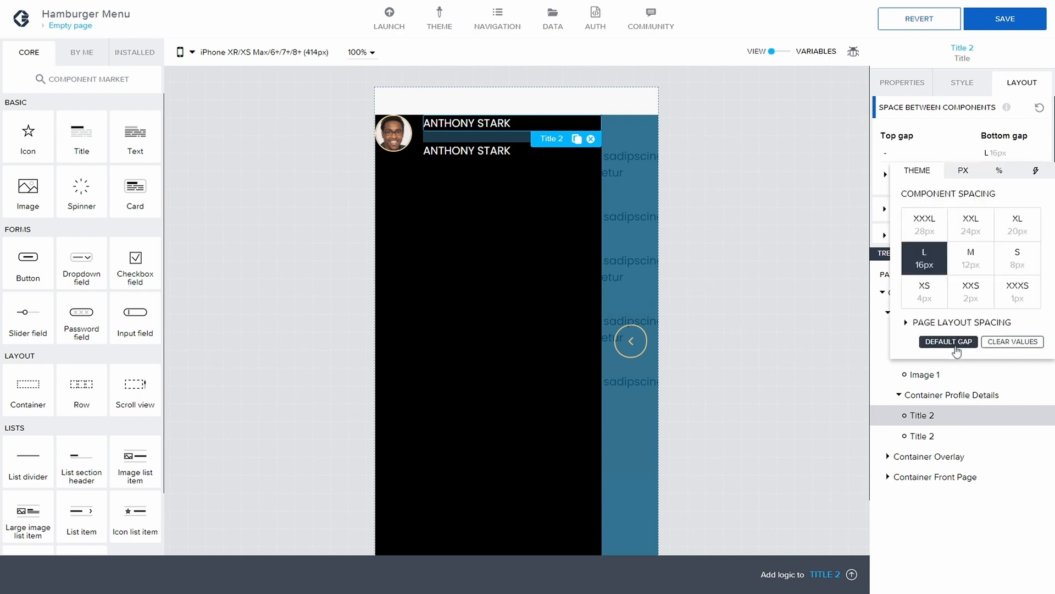
click(1009, 344)
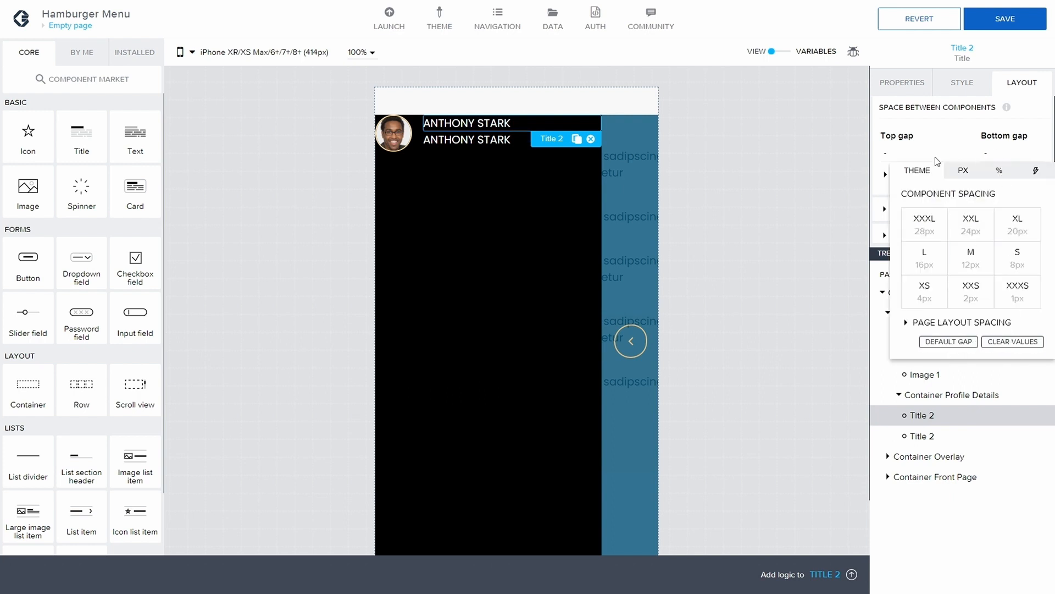
click(1004, 21)
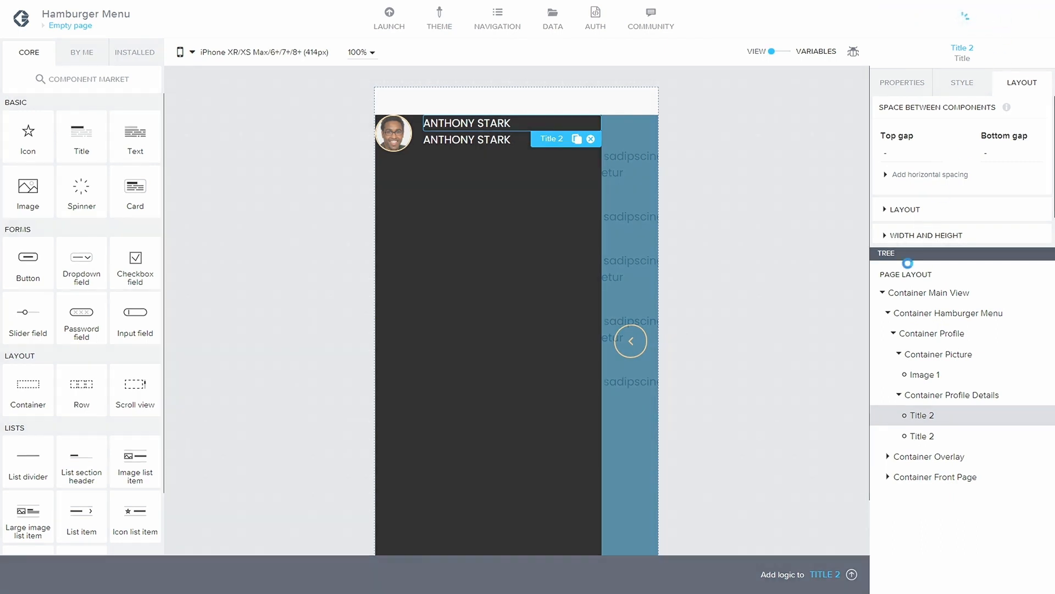
Step: Change the content of the second title in Container Profile Details to "view profile"
click(921, 435)
click(905, 82)
drag(966, 131, 904, 124)
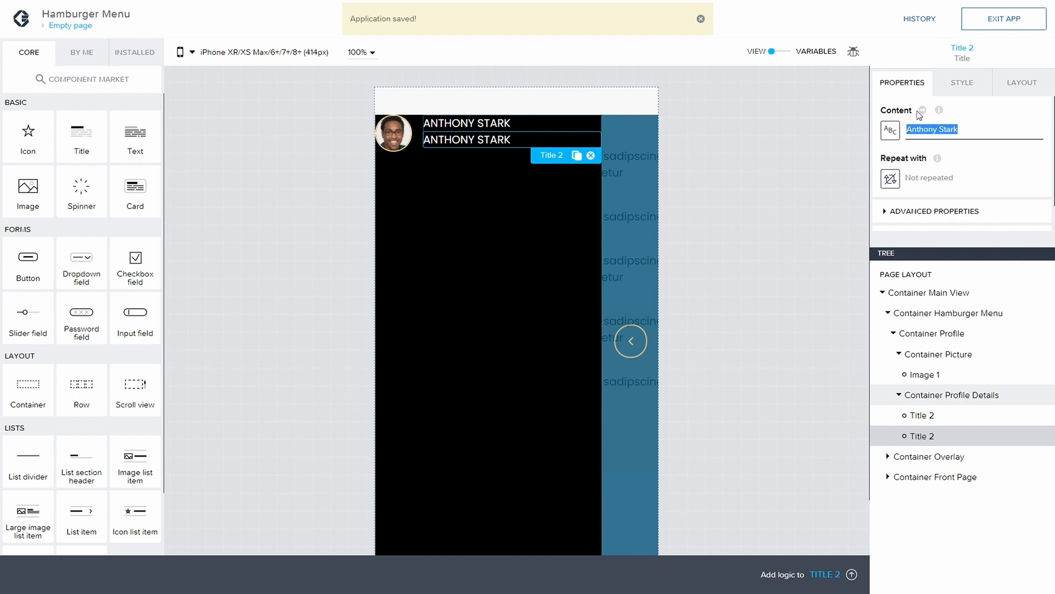
text(view profi)
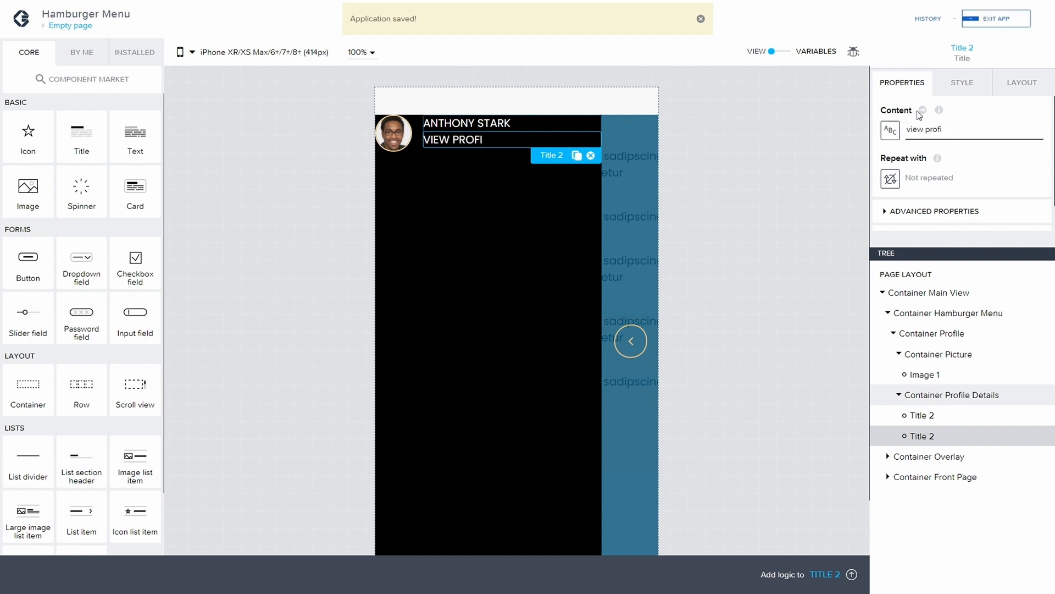
text(le)
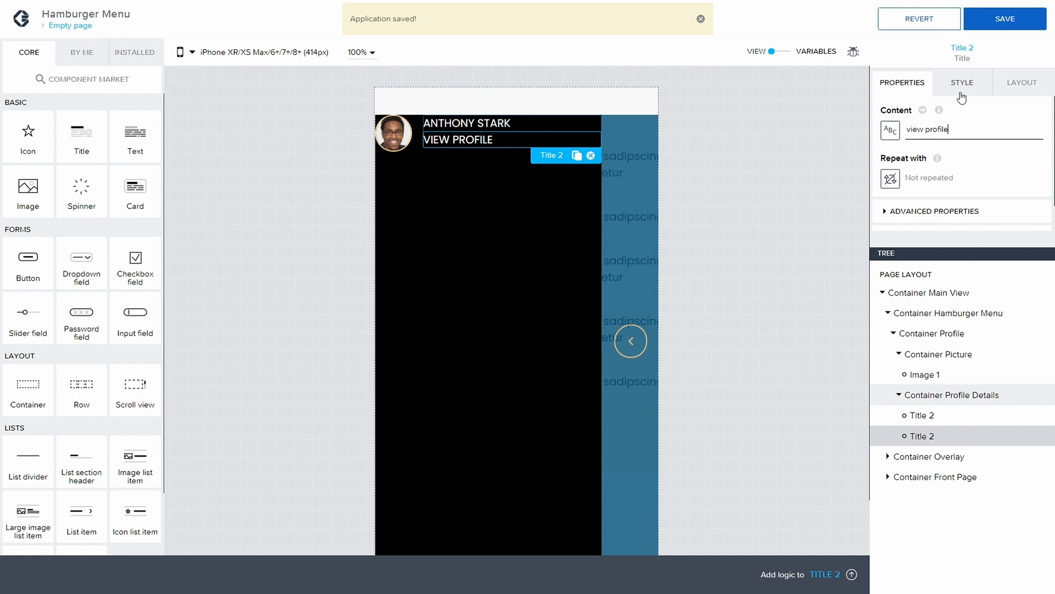
Step: Add a new container below Container Profile inside Container Hamburger Menu
click(899, 395)
click(947, 395)
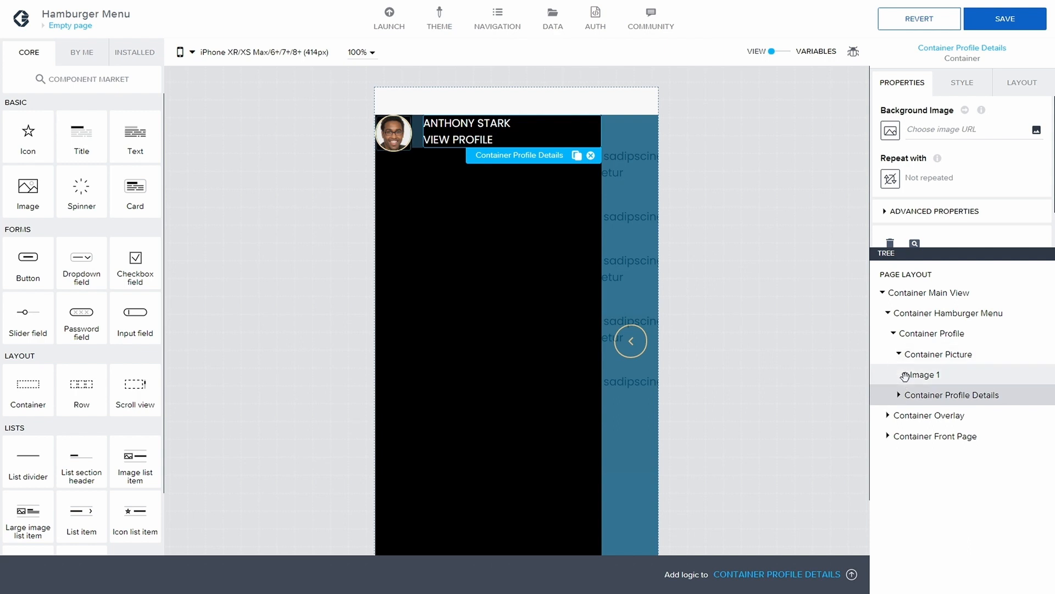
click(894, 333)
click(926, 334)
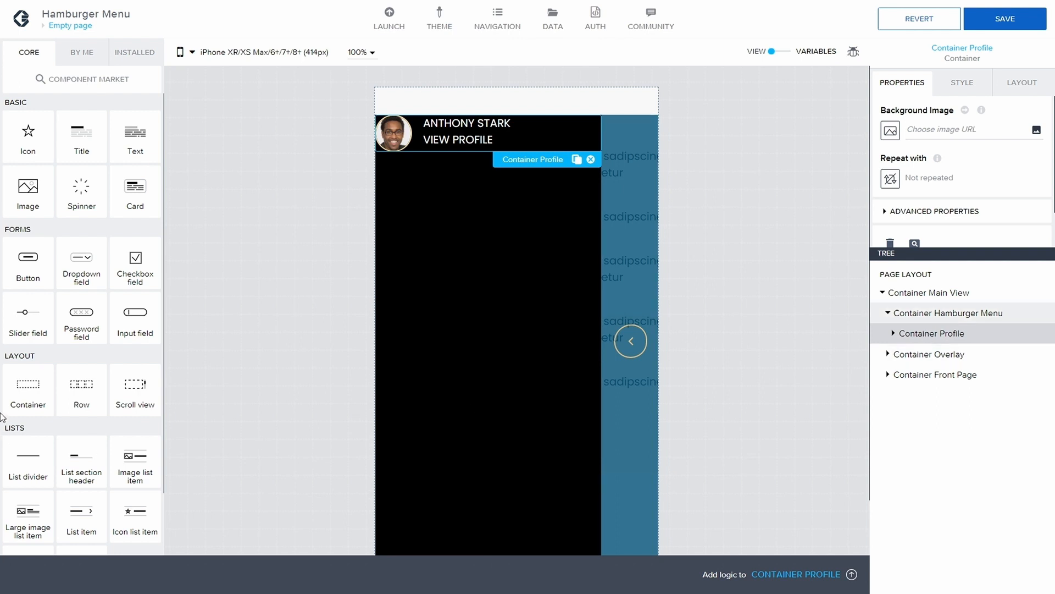
drag(33, 389, 466, 184)
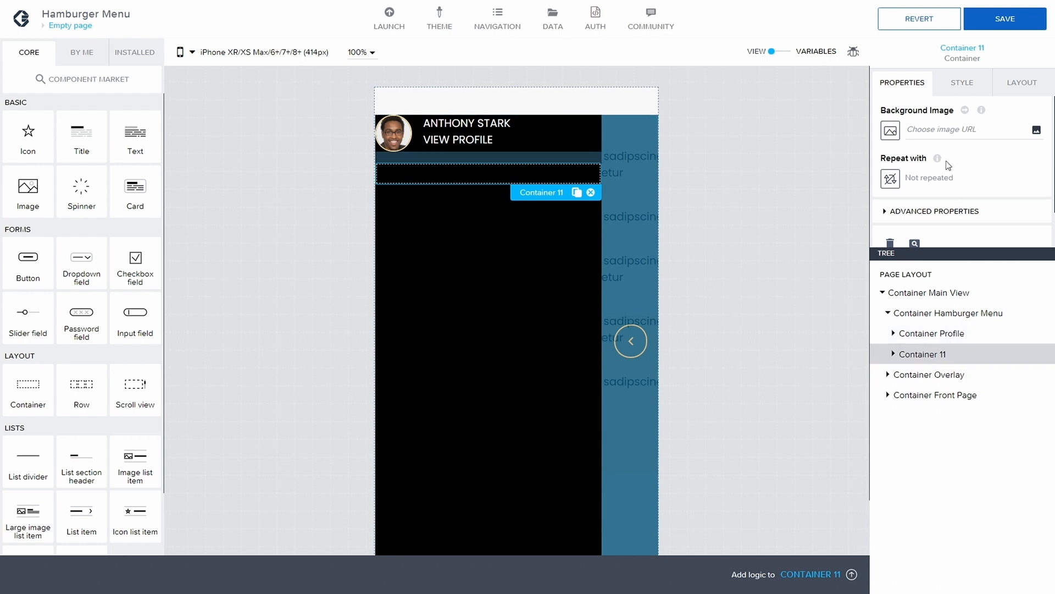
Step: Rename the new container's display name to "Container Menu Items"
click(923, 211)
scroll(956, 184, down, 2)
key(BackSpace)
key(BackSpace)
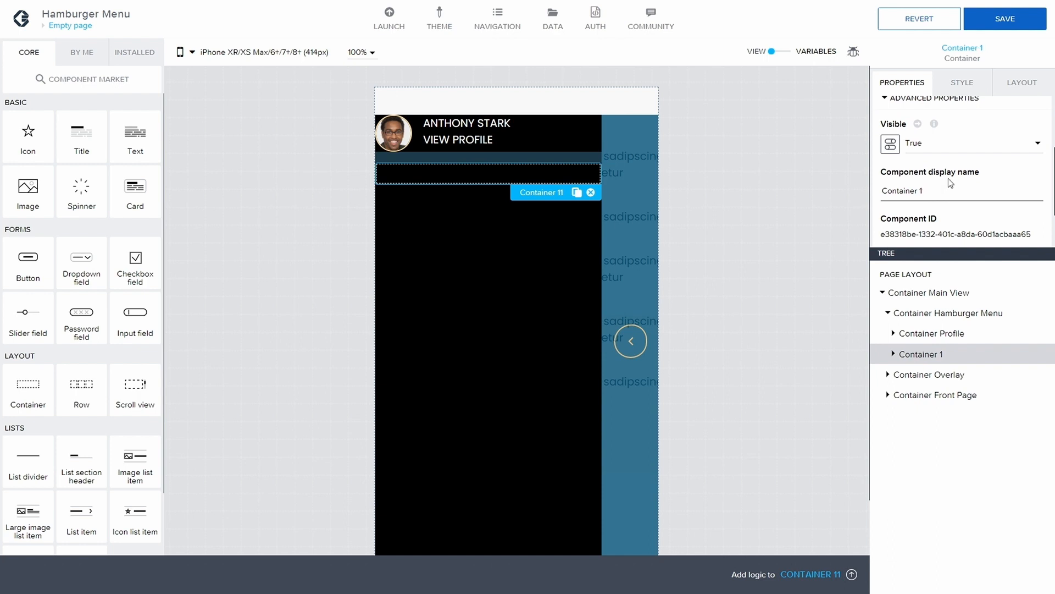
text(Menu Items)
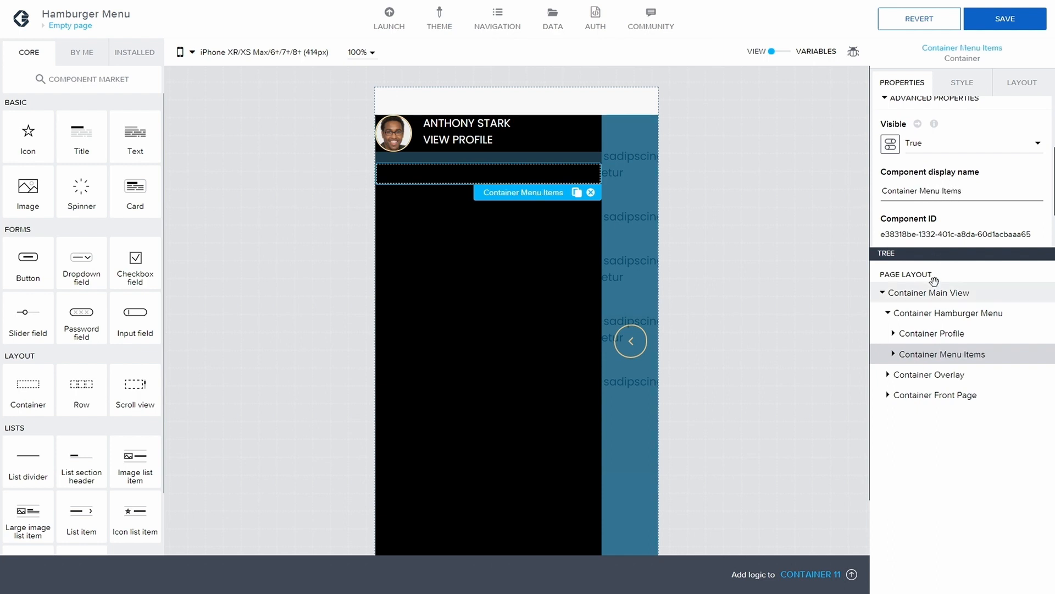
Step: Copy the name title from Container Profile Details and paste it into Container Menu Items
click(894, 333)
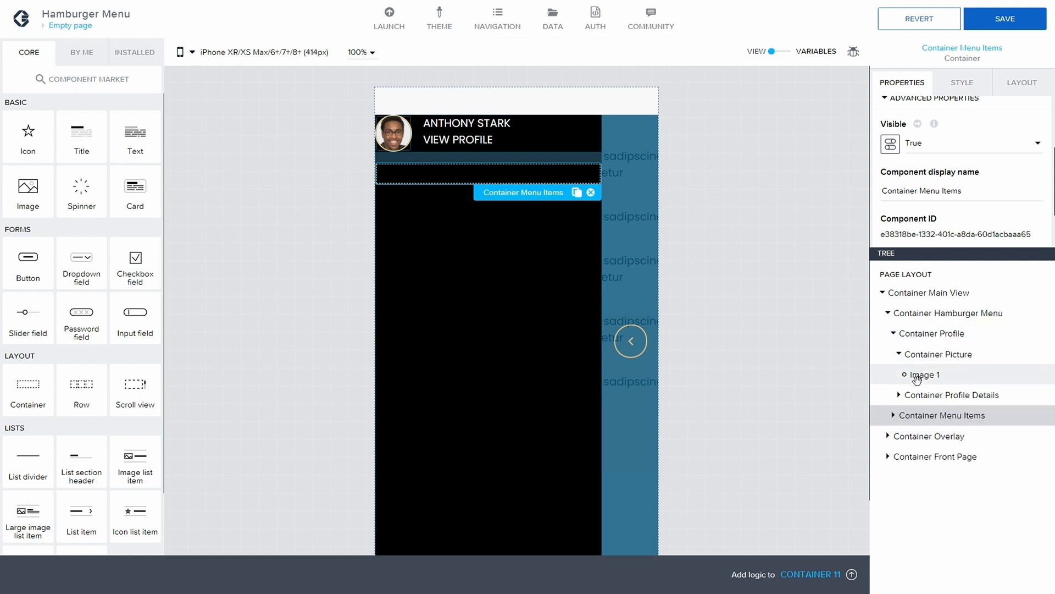
click(900, 395)
click(929, 415)
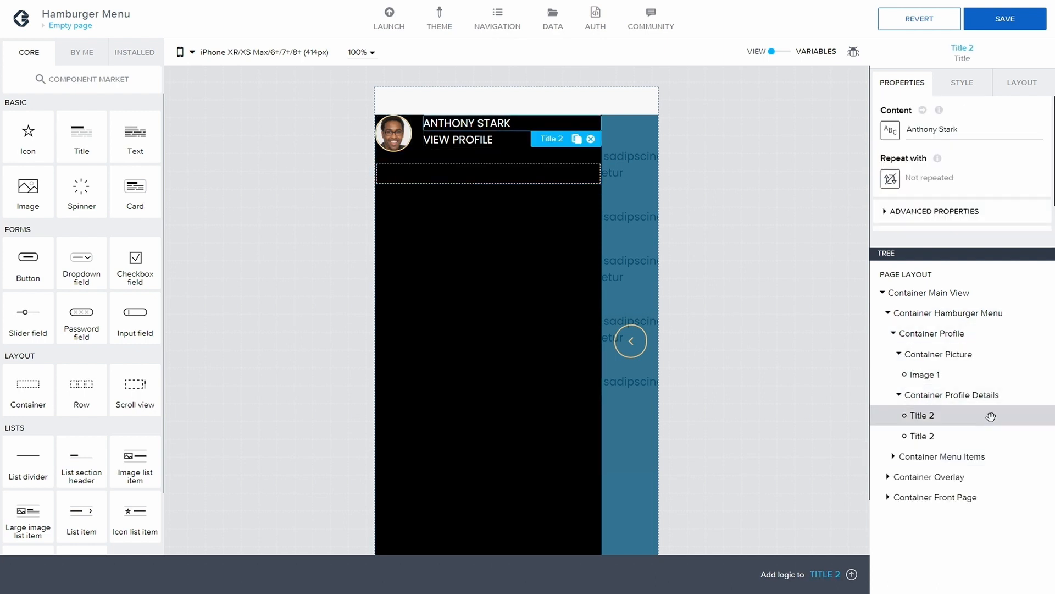
key(ctrl+c)
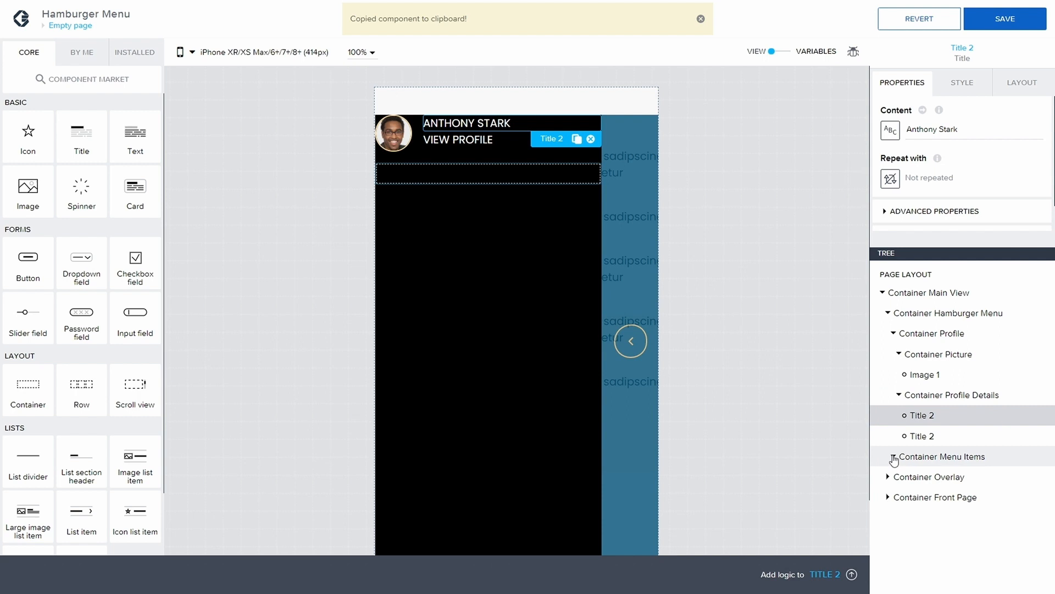
click(937, 456)
key(ctrl+v)
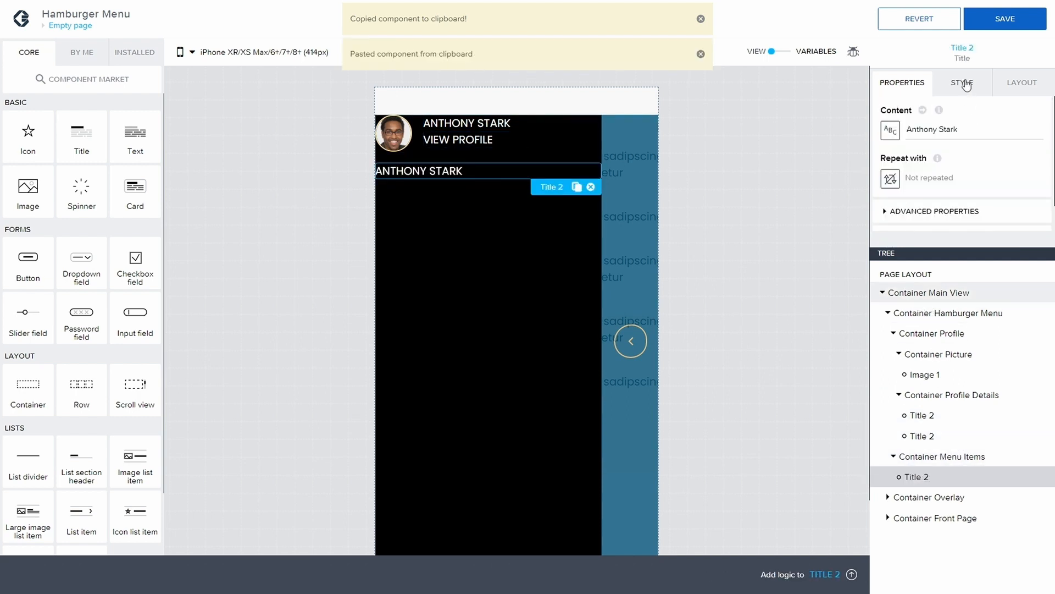
Step: Set the text align of the pasted title in Container Menu Items to right
click(1022, 83)
click(885, 210)
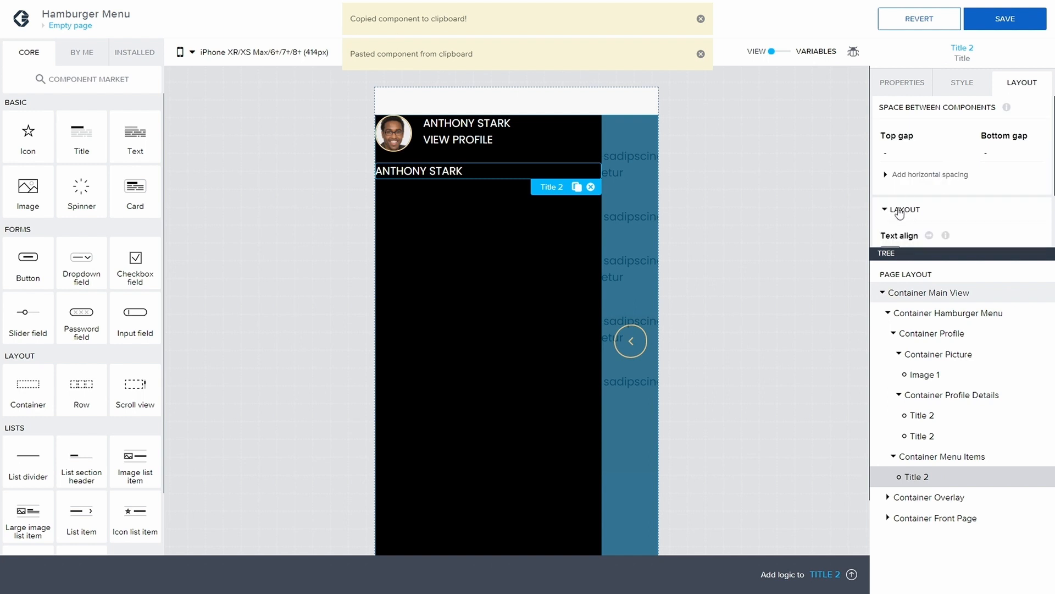
click(884, 210)
scroll(878, 205, down, 1)
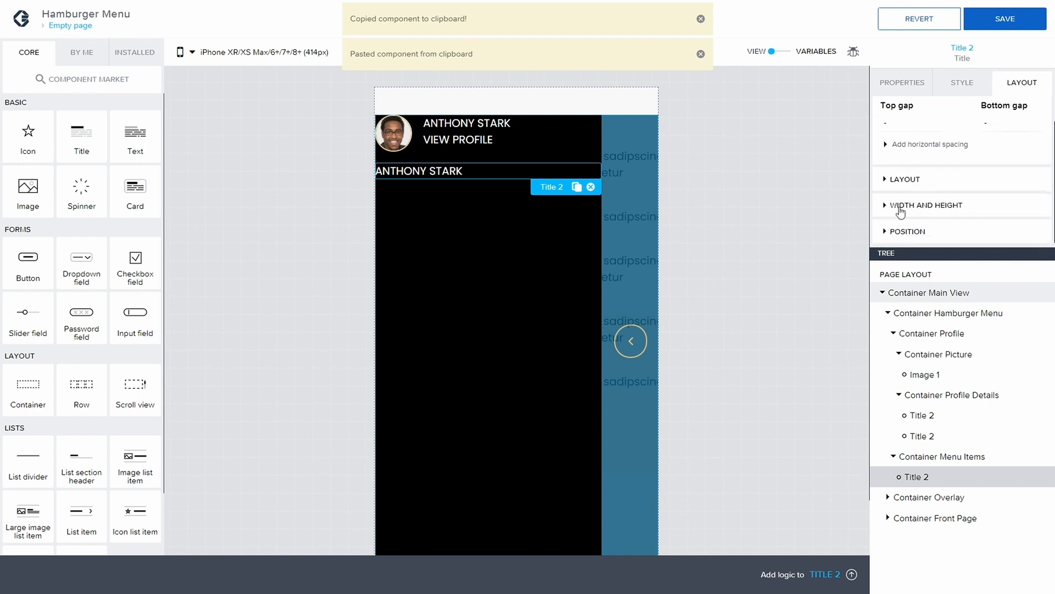
scroll(888, 175, up, 1)
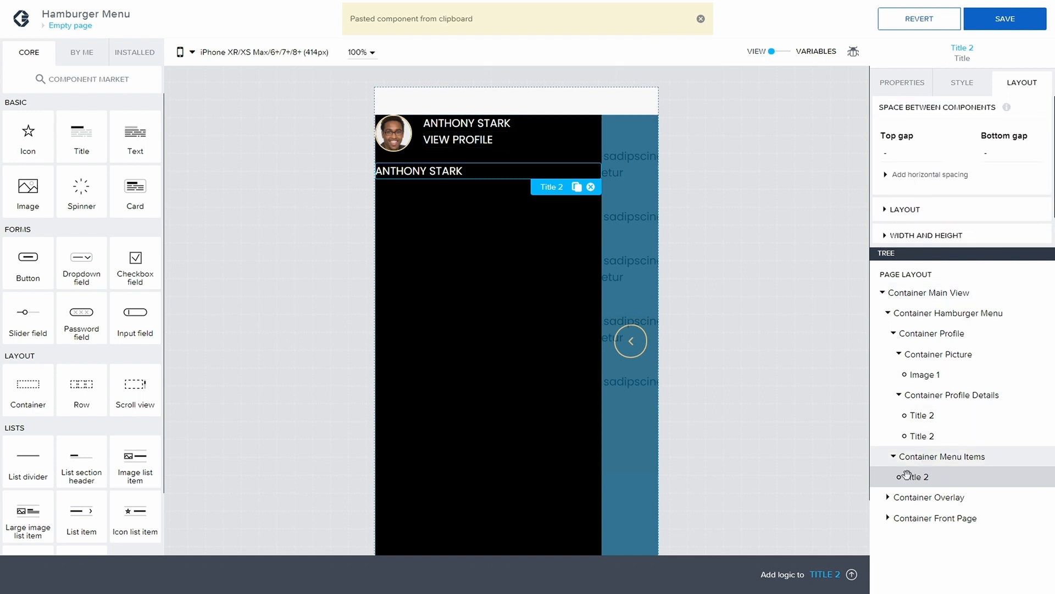
click(886, 212)
scroll(945, 214, down, 1)
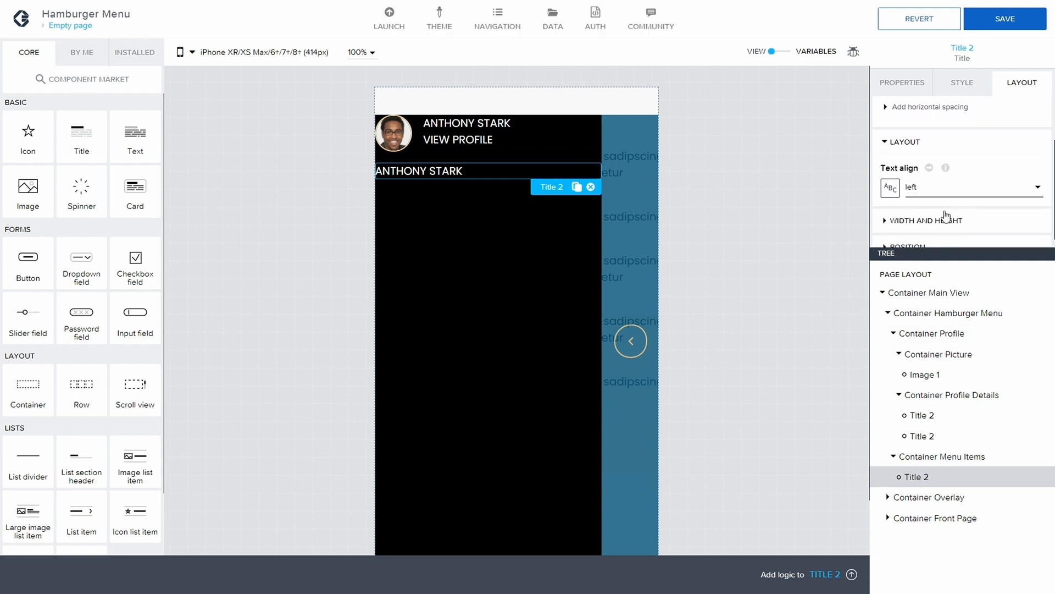
click(914, 194)
click(945, 240)
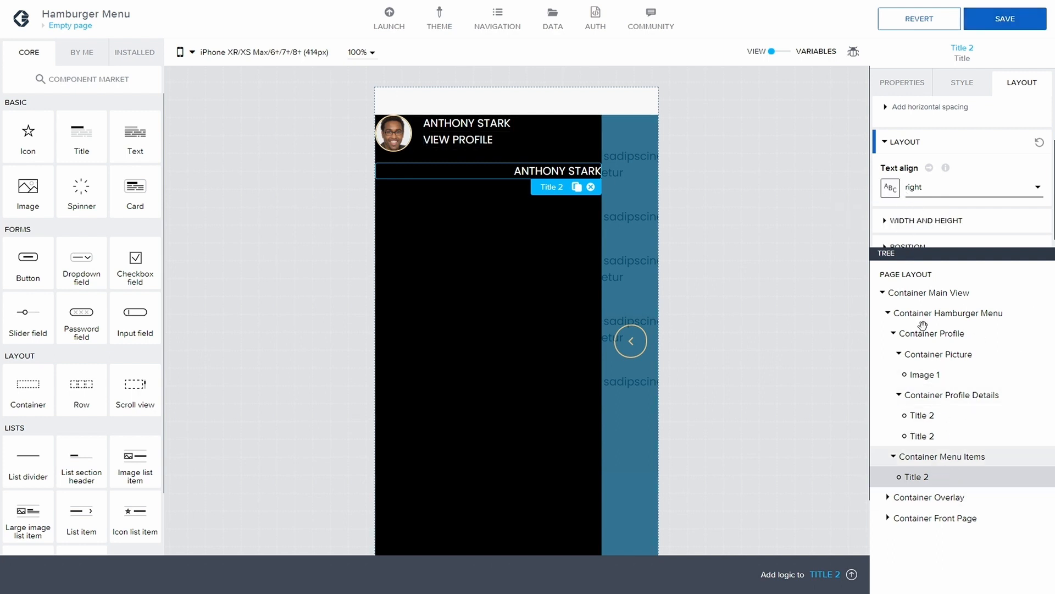
Step: Rename the pasted title's component display name to "Title inbox"
click(904, 84)
click(911, 213)
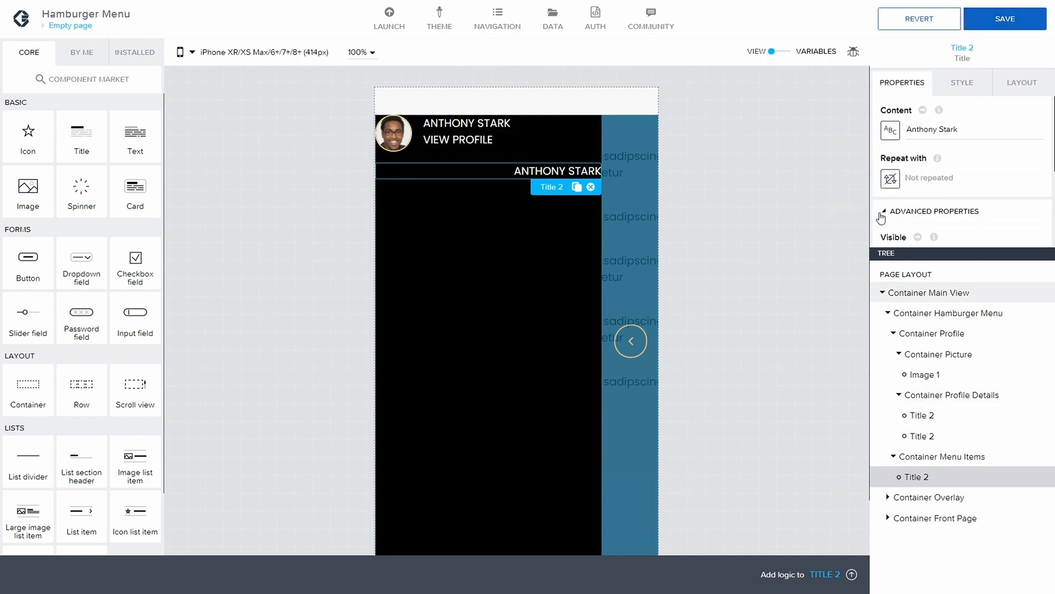
scroll(929, 214, down, 2)
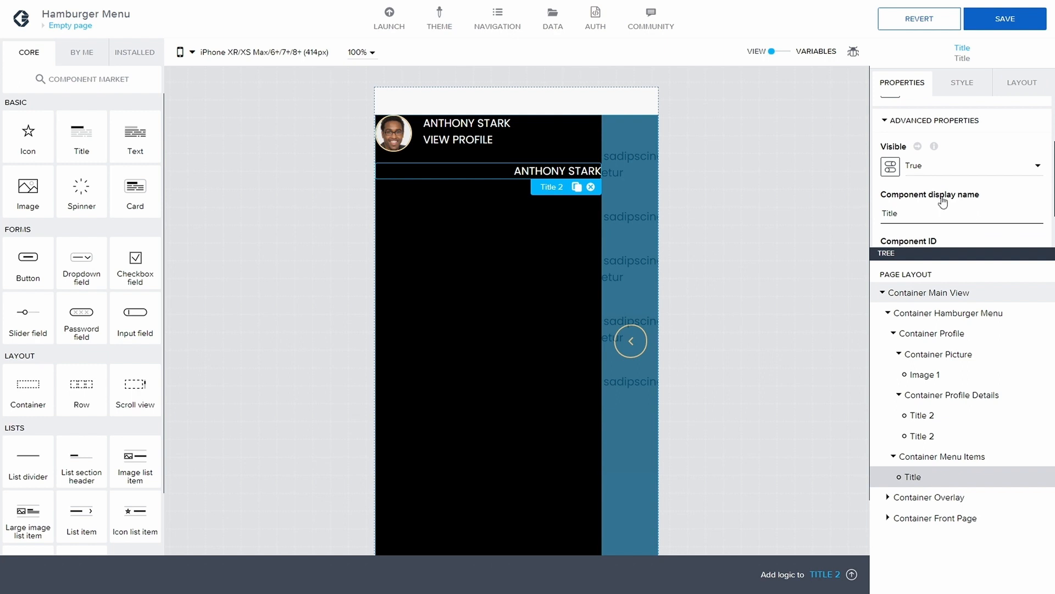
text(inbox)
Step: Set the menu title's content to "Inbox" and save the application
scroll(937, 116, up, 2)
drag(966, 129, 905, 127)
text(Inbo)
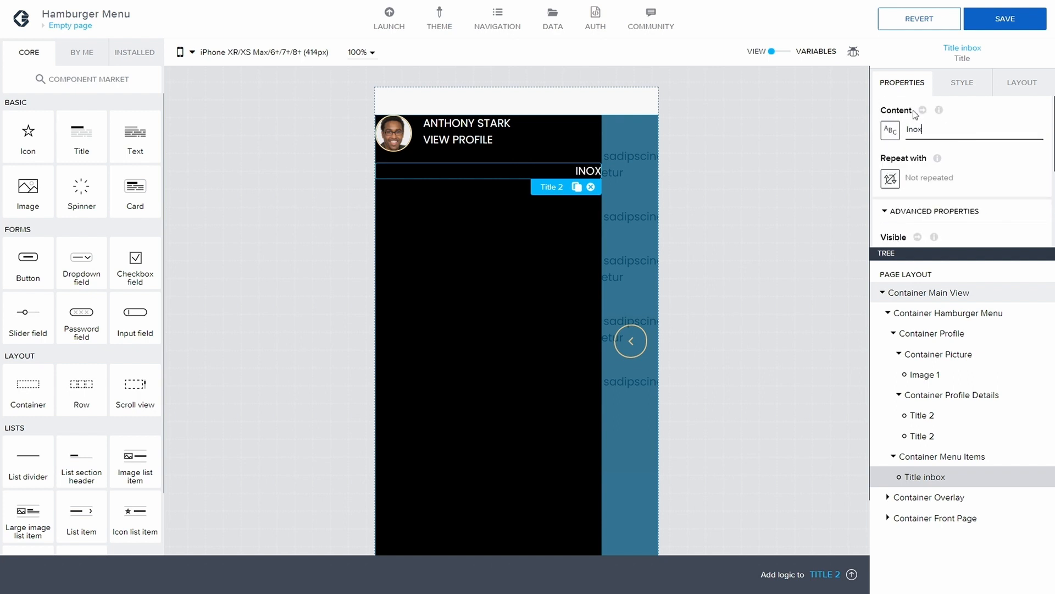
text(x)
click(998, 27)
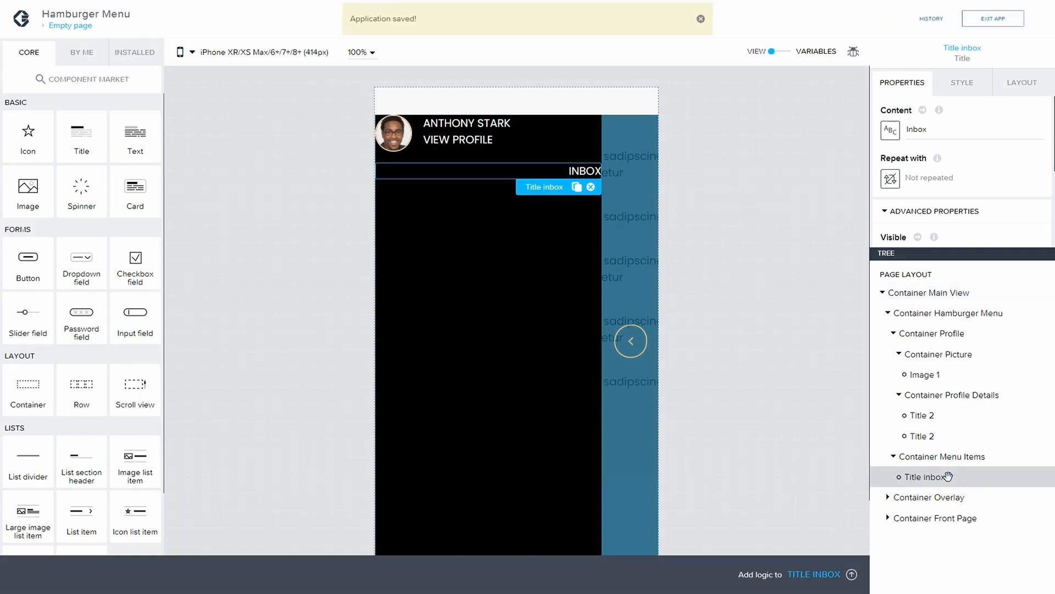
Step: Duplicate the Inbox title three times inside Container Menu Items
click(576, 187)
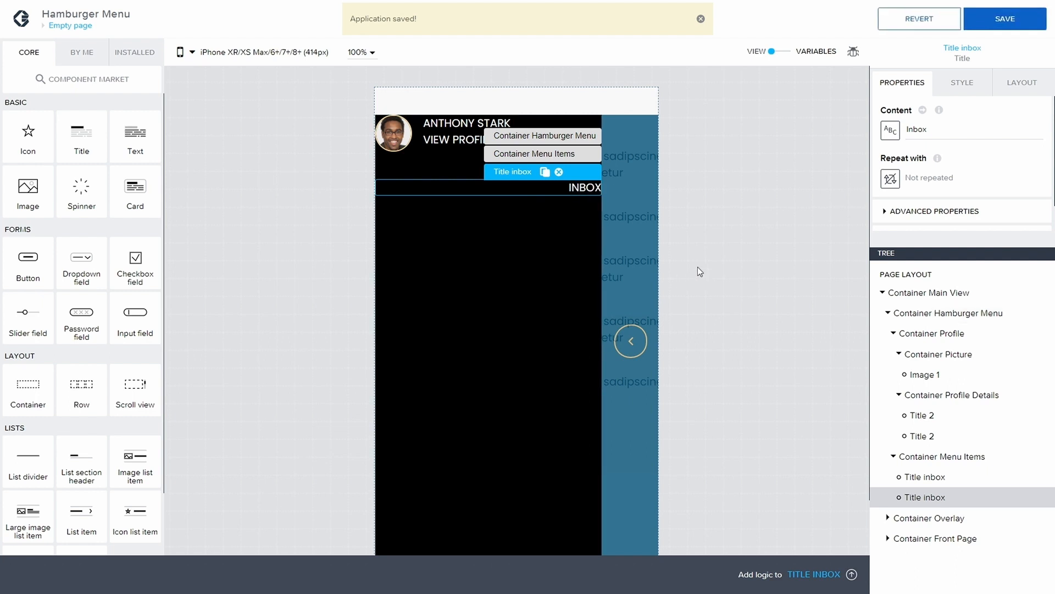
click(724, 222)
click(576, 188)
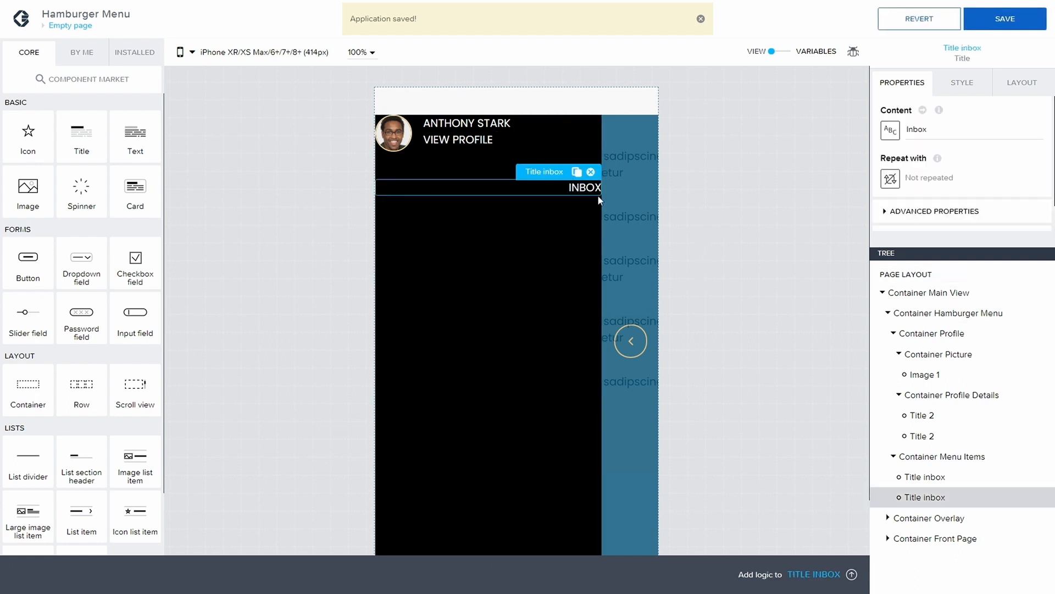
click(576, 172)
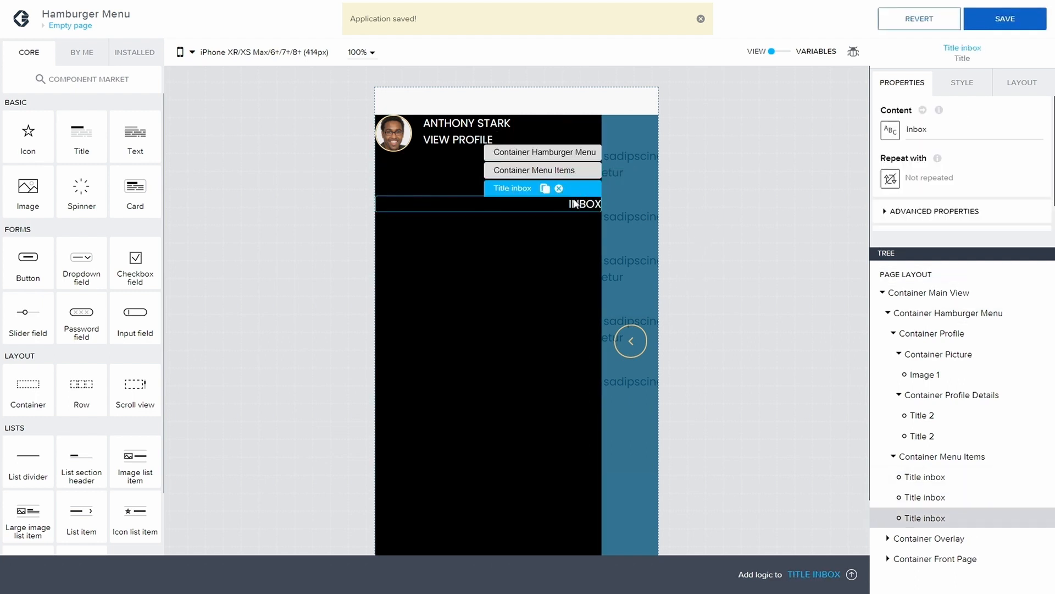
click(545, 189)
click(539, 263)
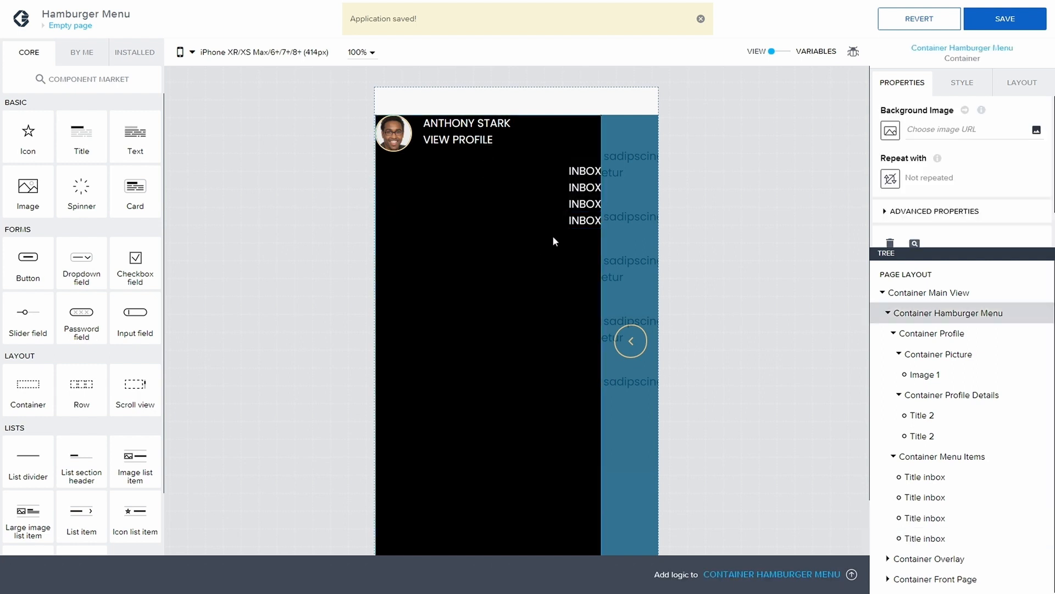
Step: Set the bottom gap of the first Inbox title in Container Menu Items to M (12px)
click(575, 176)
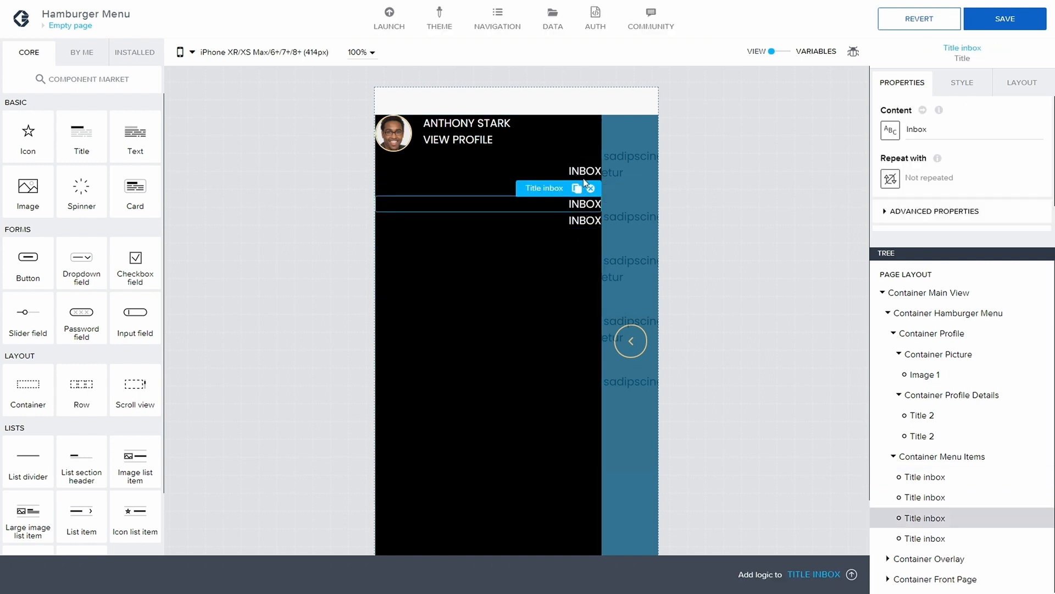
click(1020, 84)
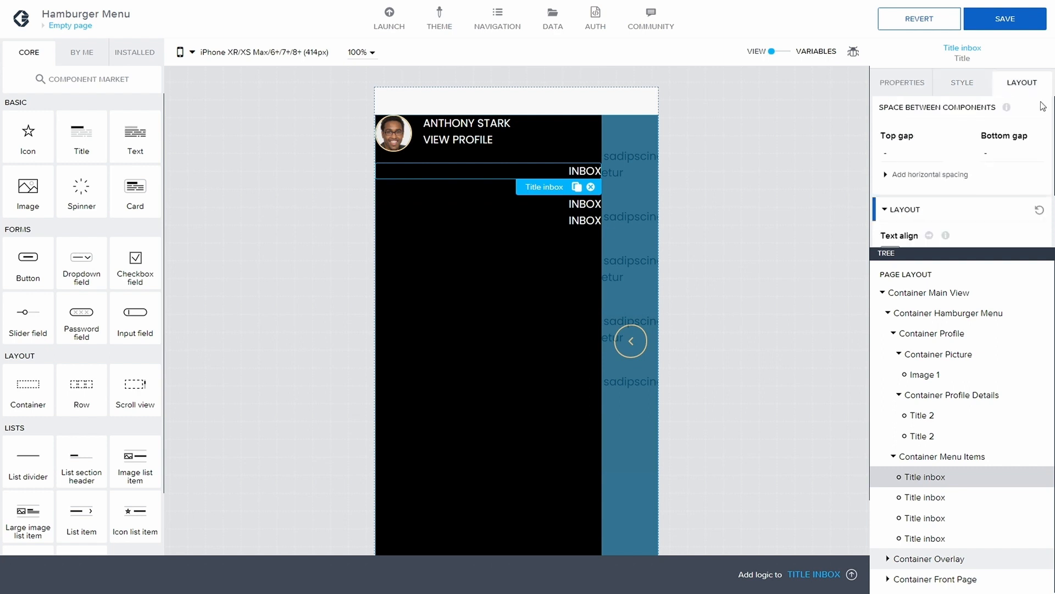
click(990, 157)
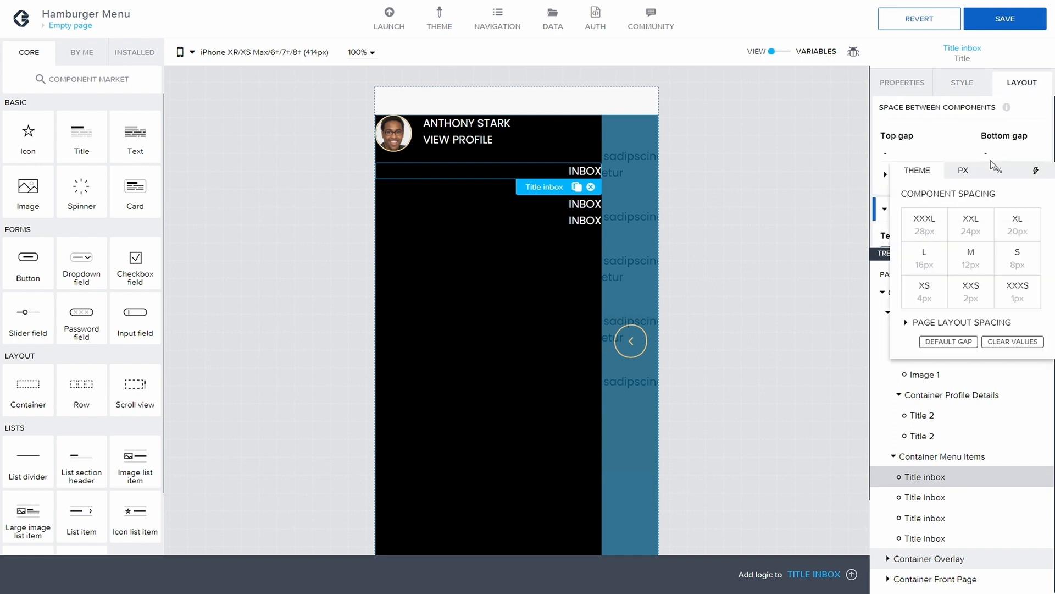
click(968, 265)
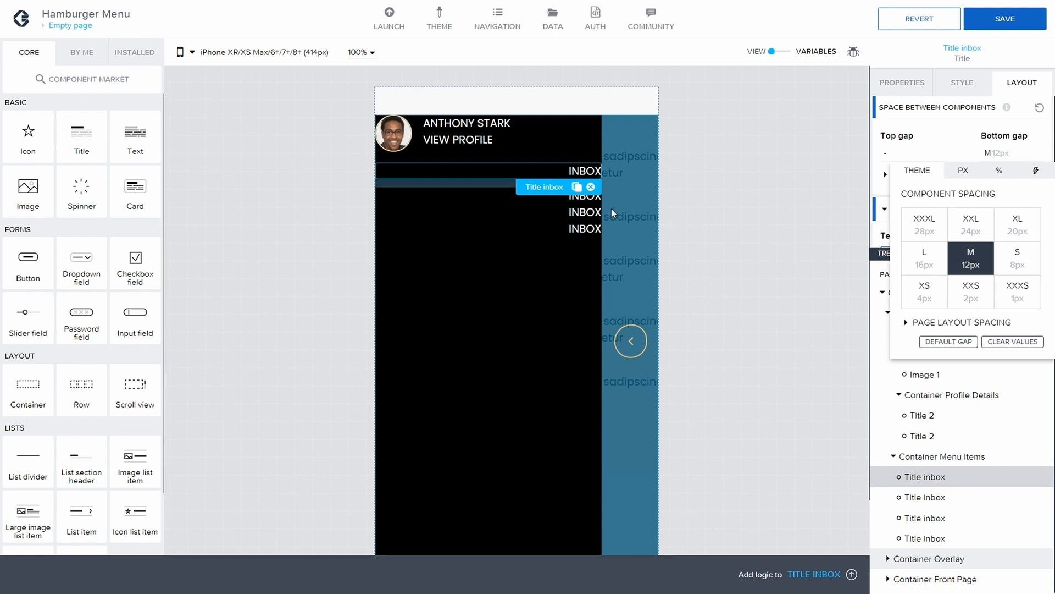
Step: Set the bottom gap of the second Inbox title in Container Menu Items to M (12px)
click(584, 197)
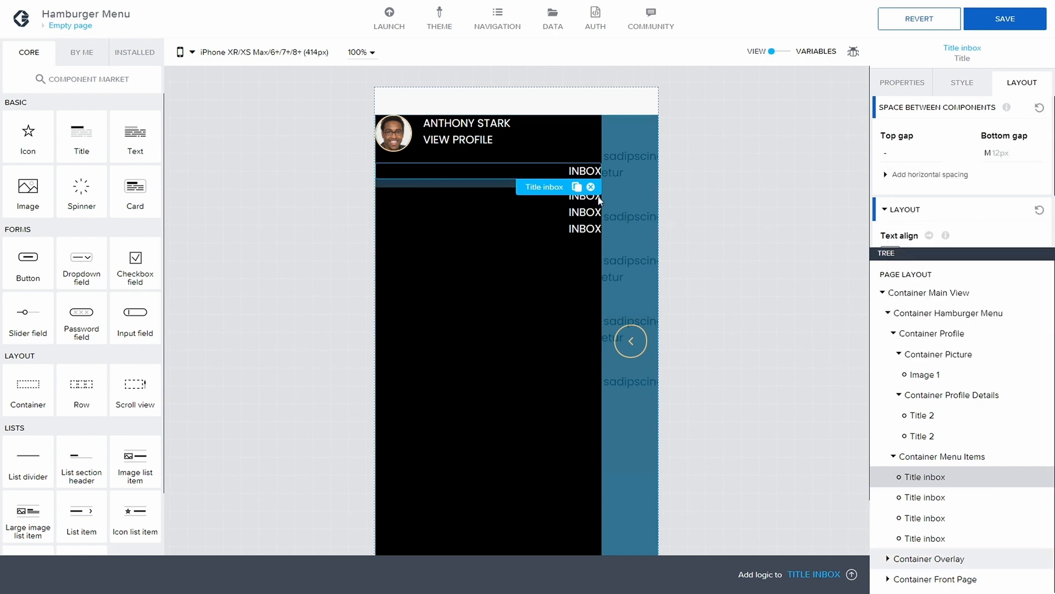
click(599, 201)
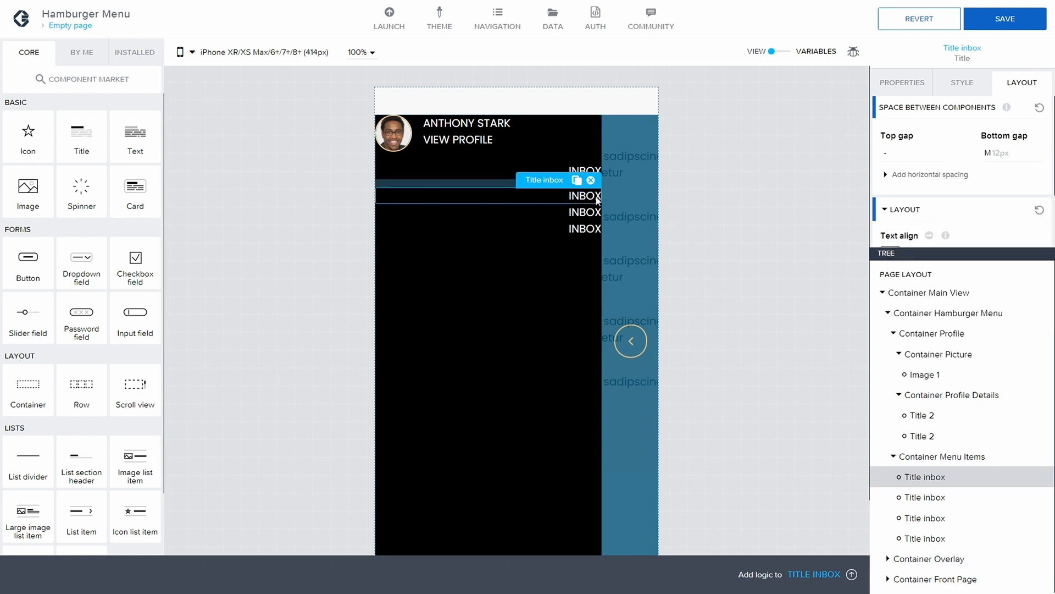
click(1002, 155)
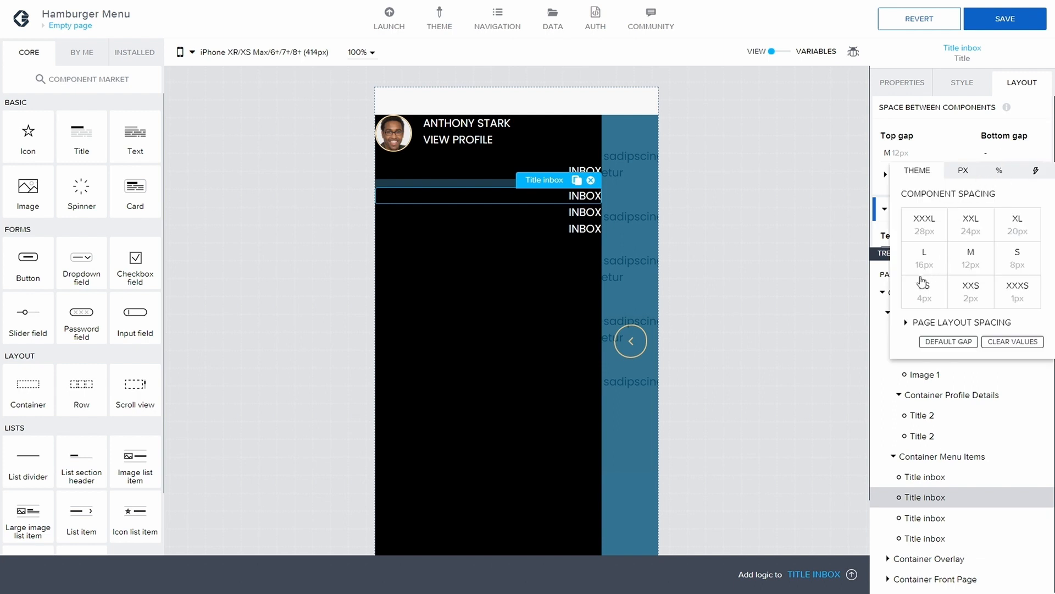
click(958, 262)
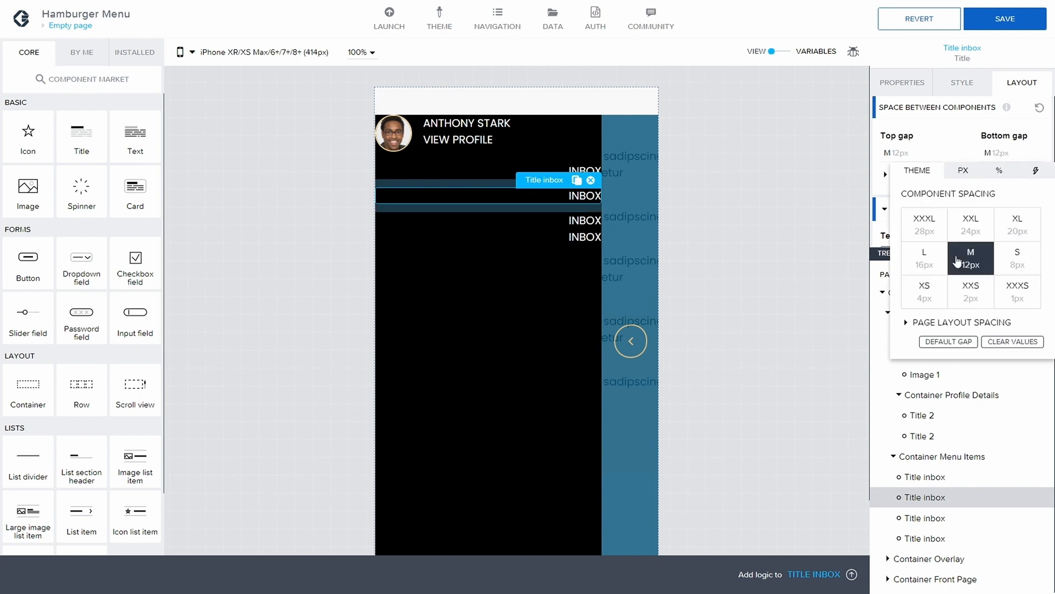
Step: Set the bottom gap of the third Inbox title in Container Menu Items to M (12px) and save the application
click(579, 222)
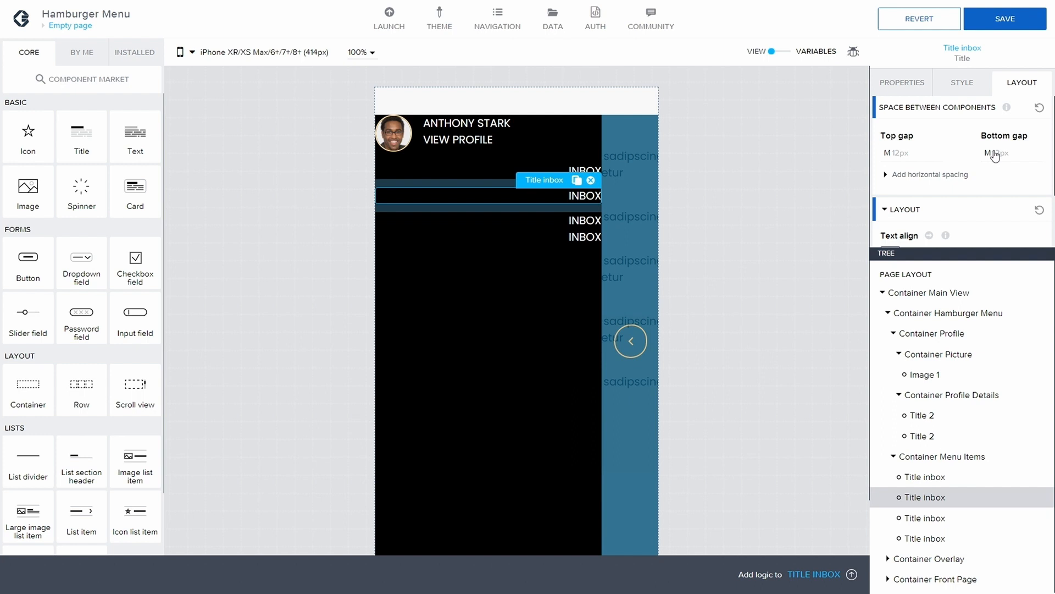
click(591, 223)
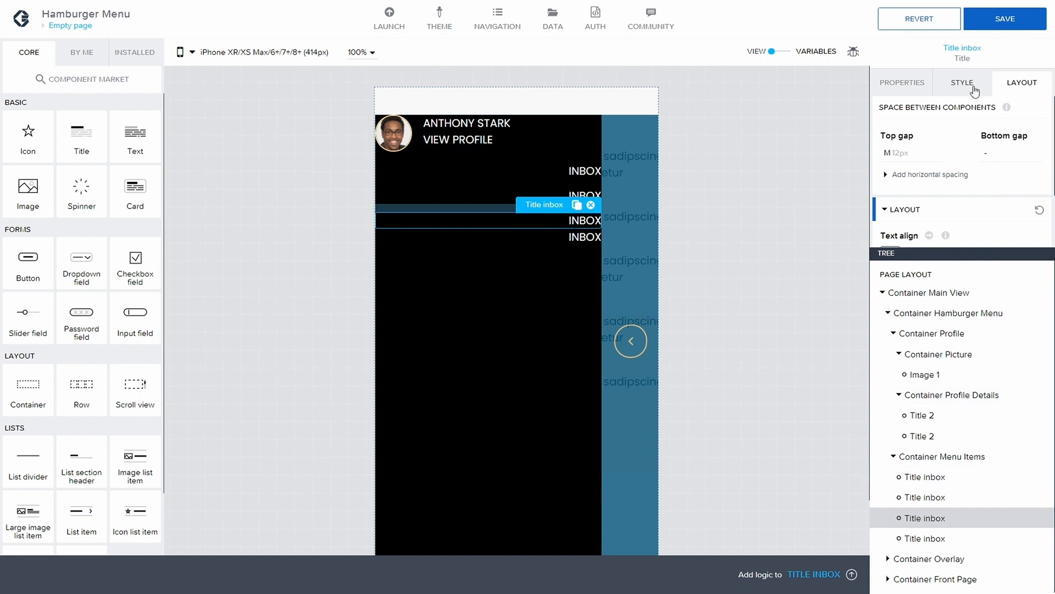
click(986, 154)
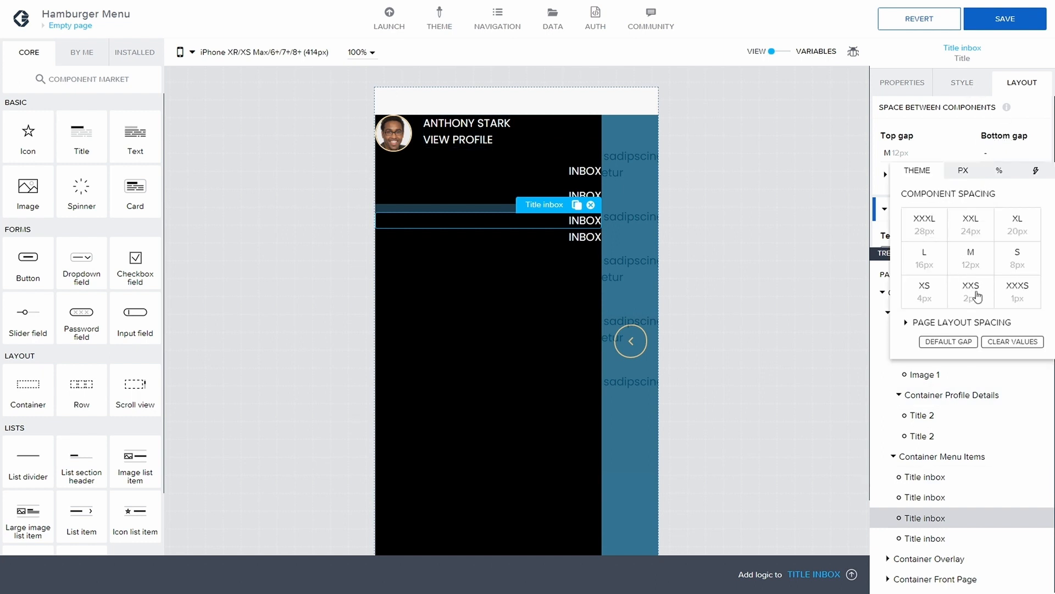
click(970, 256)
click(1024, 27)
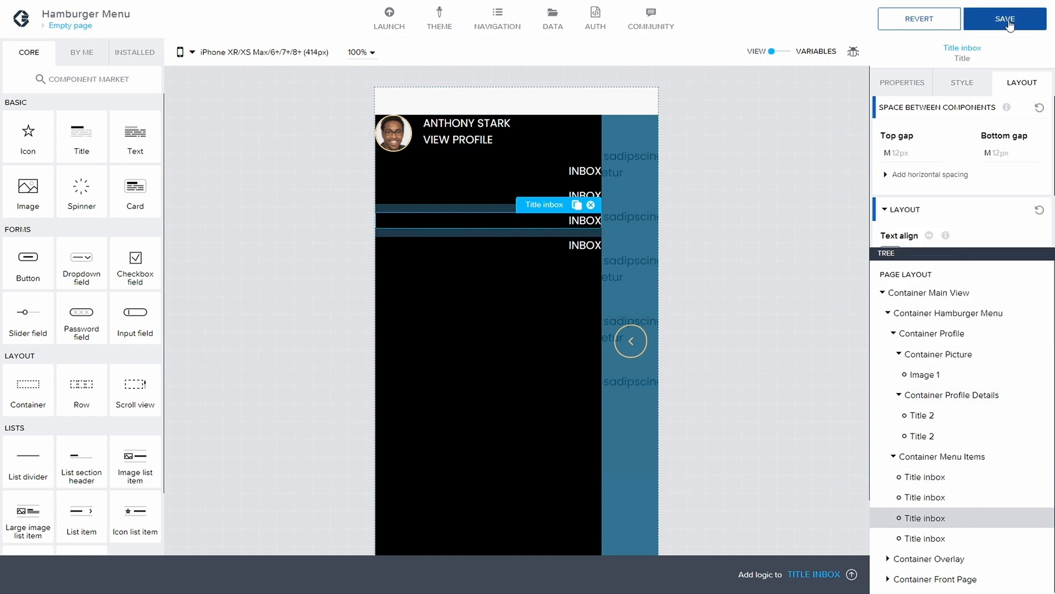
click(750, 200)
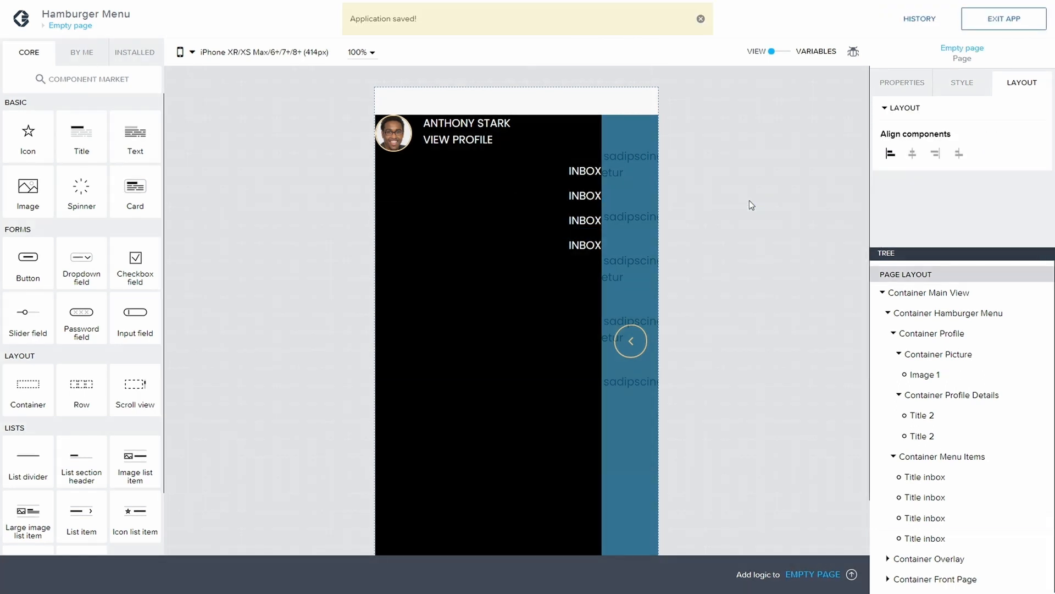
Step: Change the content of the second Inbox title in Container Menu Items to "notifications"
click(918, 497)
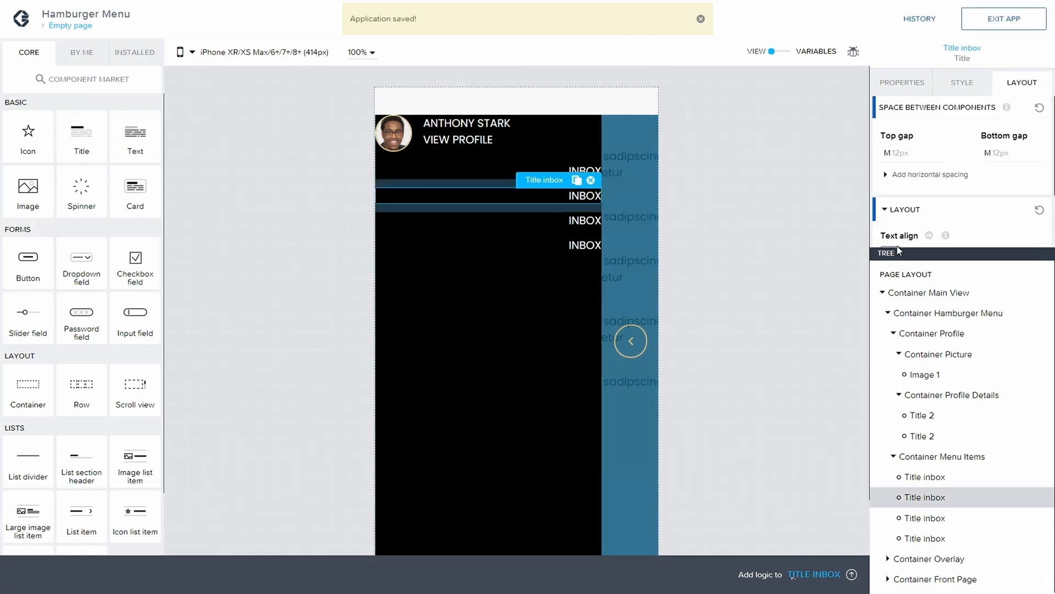
click(902, 82)
drag(928, 130, 902, 127)
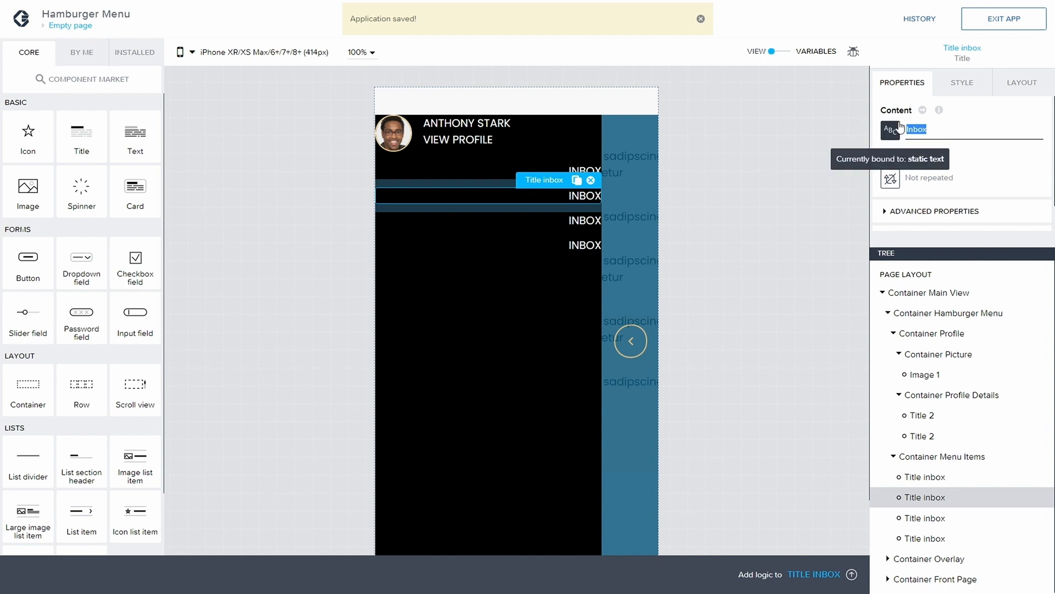
text(notficaitons)
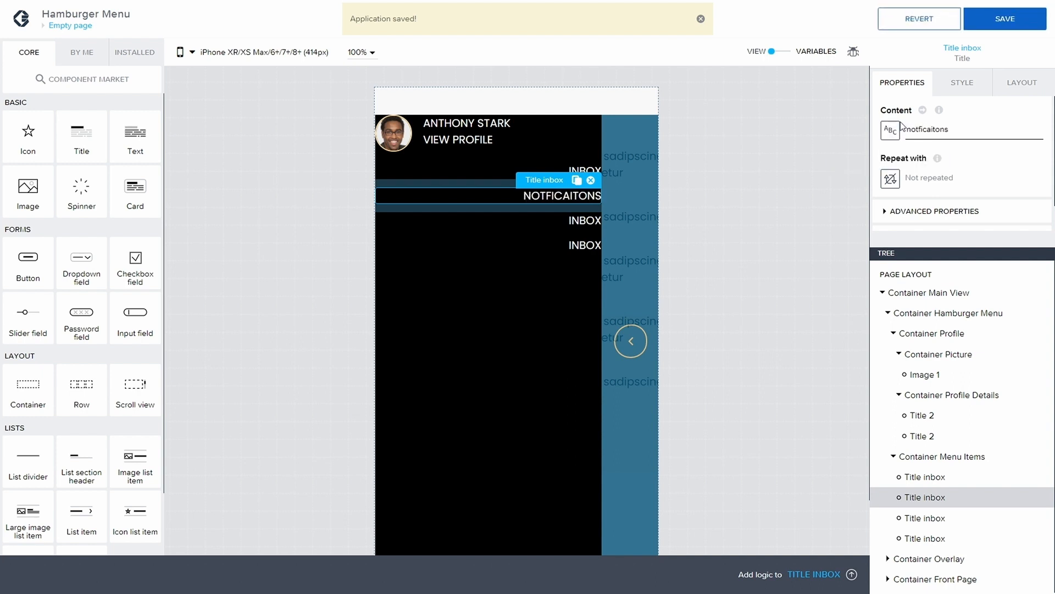
key(BackSpace)
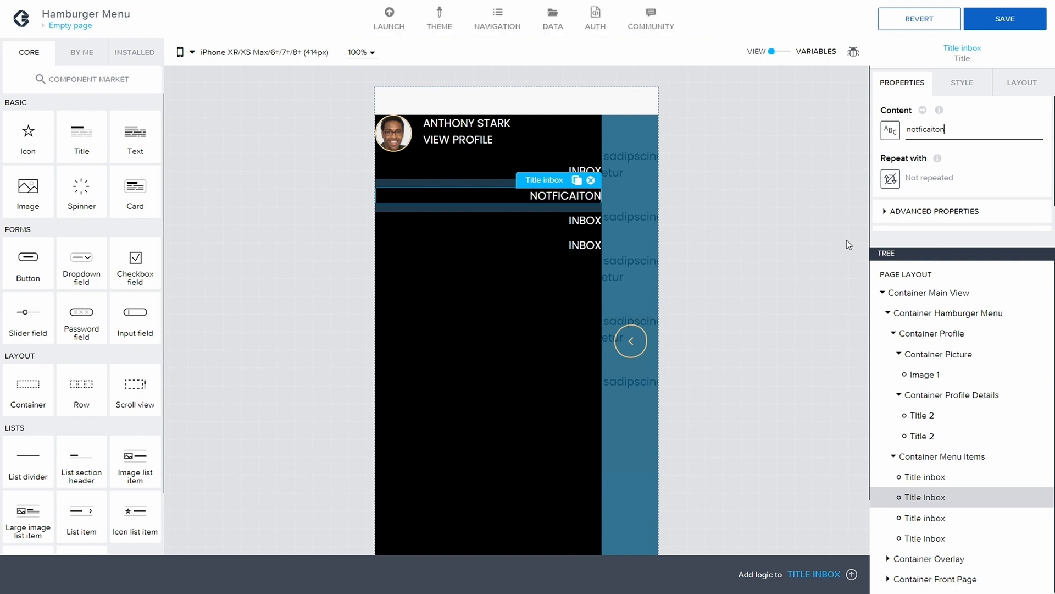
key(BackSpace)
key(BackSpace)
key(BackSpace)
key(BackSpace)
key(BackSpace)
key(BackSpace)
text(cation)
text(ion)
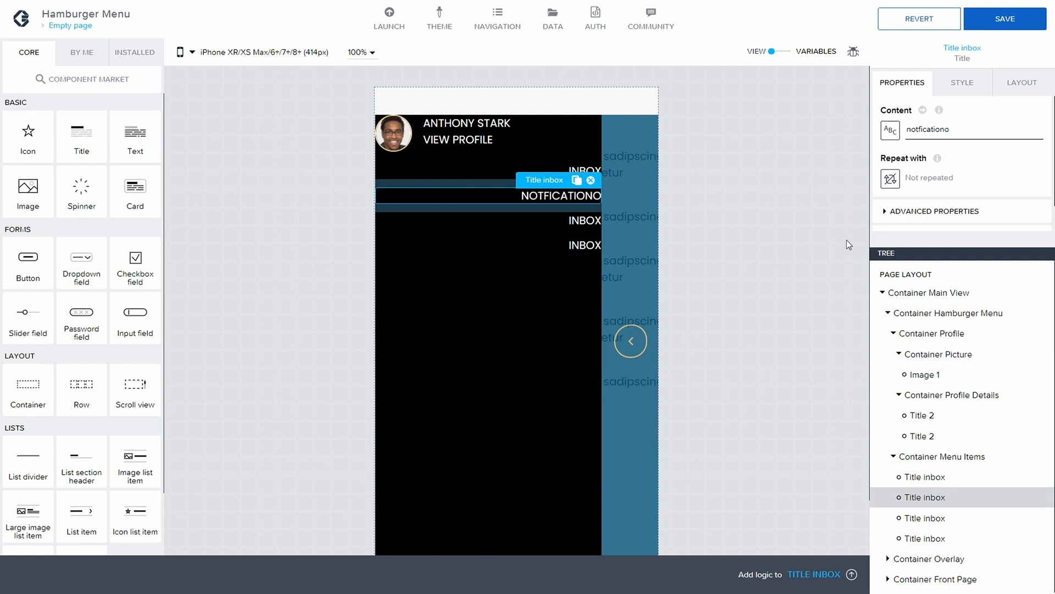
text(s)
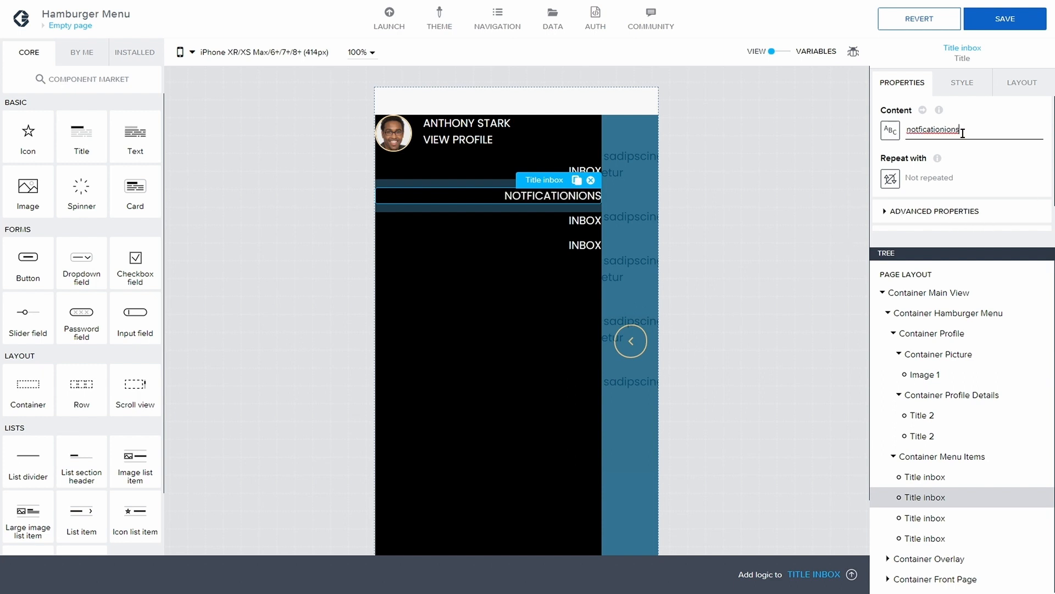
double_click(944, 132)
right_click(945, 132)
click(859, 161)
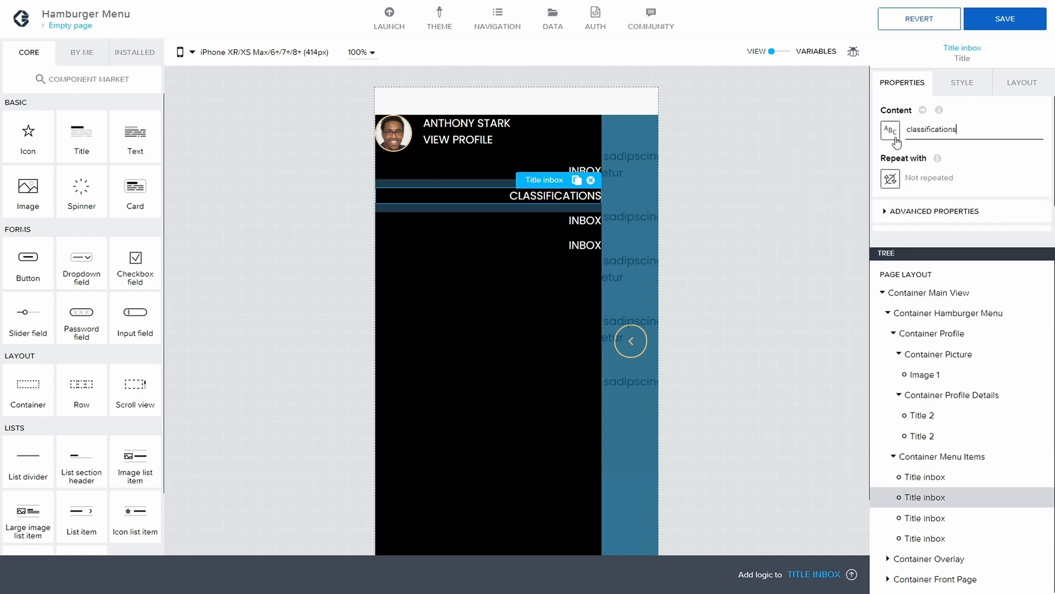
drag(963, 131, 906, 130)
text(notifications)
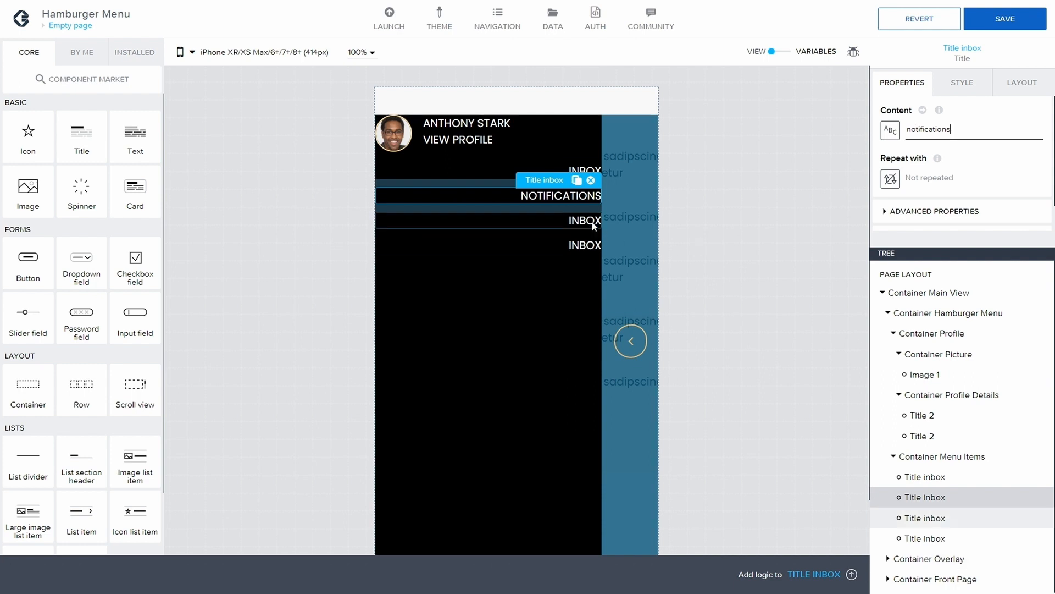
Step: Change the content of the third title in Container Menu Items to "Settings"
click(925, 517)
drag(935, 130, 902, 127)
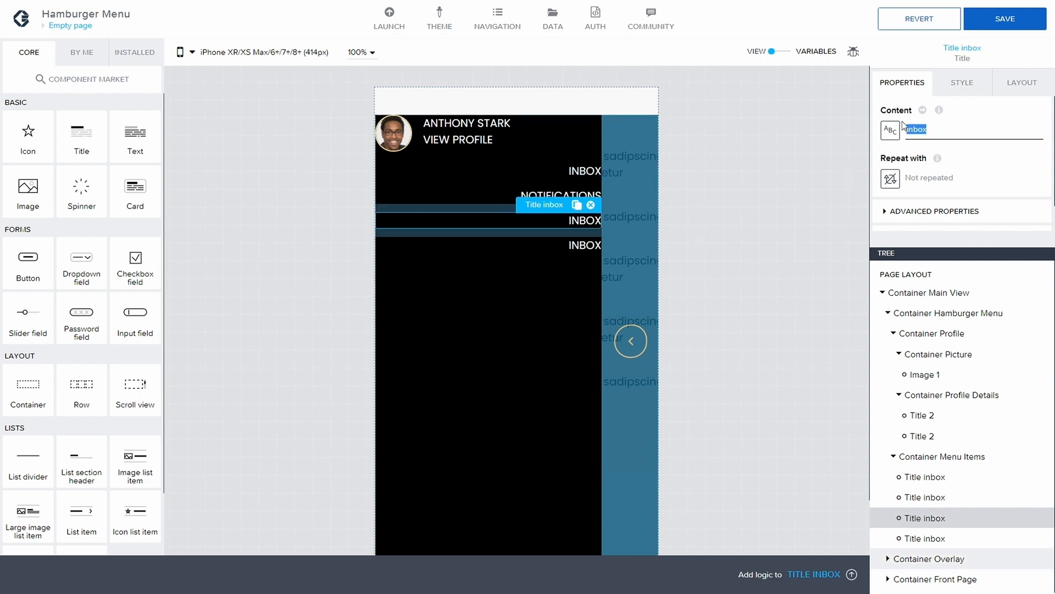
text(Settings)
Step: Change the content of the last title in Container Menu Items to "Logout" and save the application
click(597, 249)
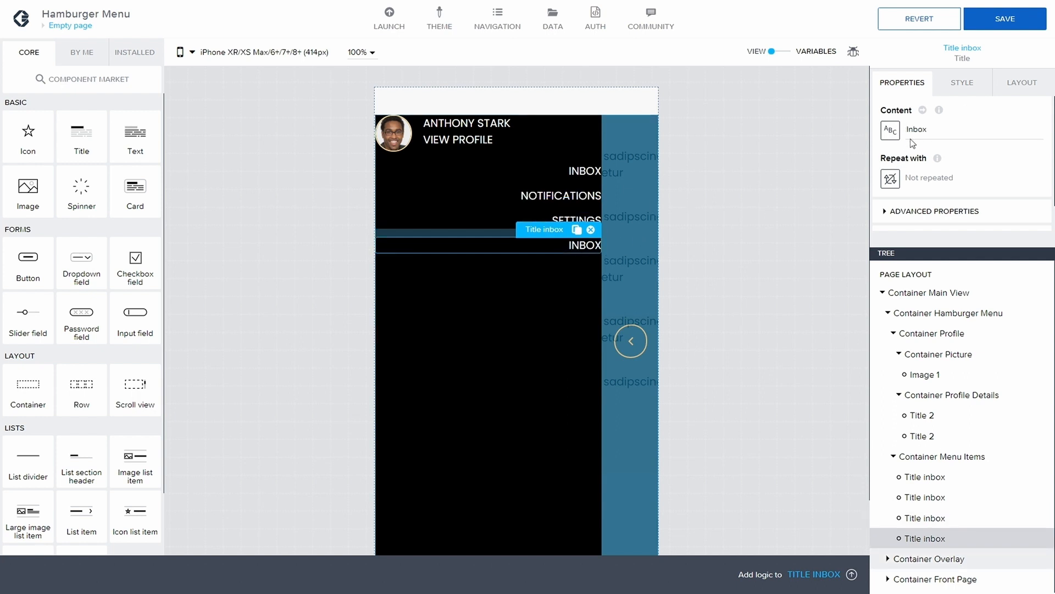
drag(930, 129, 907, 125)
text(Lo)
key(BackSpace)
text(Lg)
key(BackSpace)
text(ougout)
key(BackSpace)
key(BackSpace)
key(BackSpace)
key(BackSpace)
key(BackSpace)
text(gout)
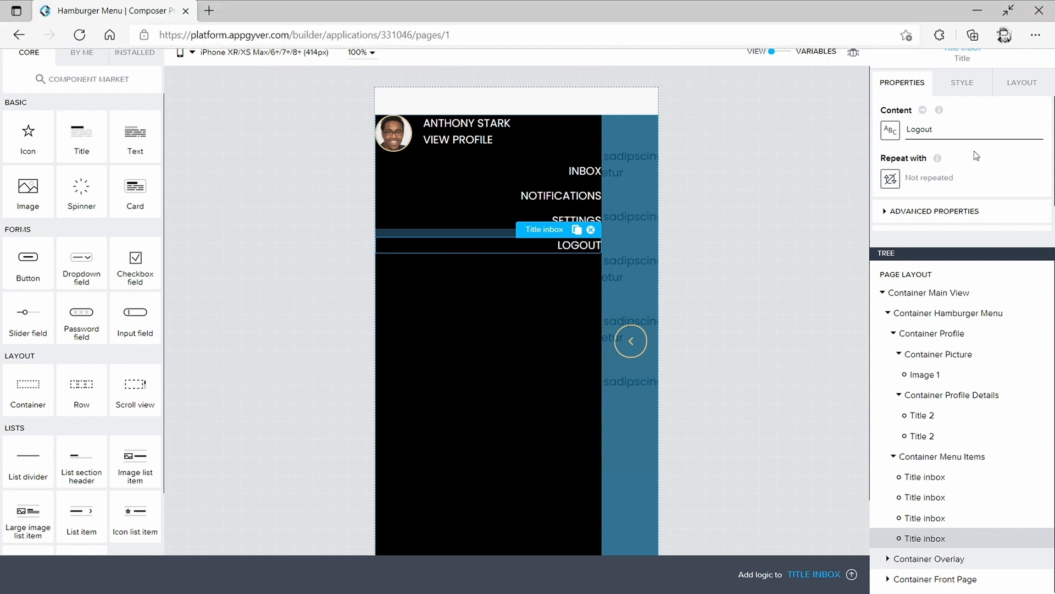
click(782, 156)
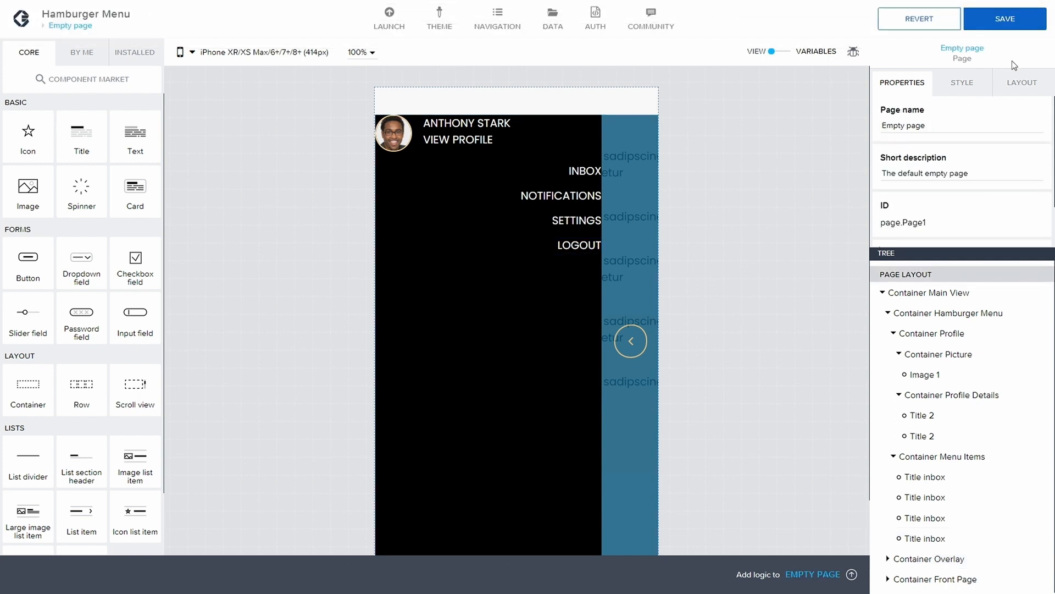
click(1008, 18)
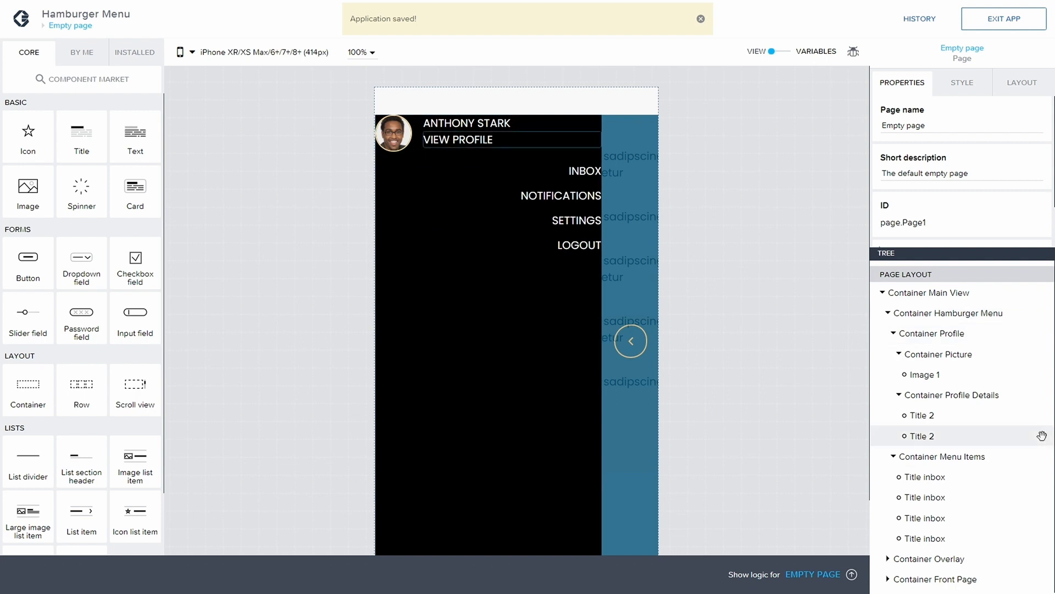
Step: Try a right spacing of XXL (24px) on Container Hamburger Menu and save the application
click(894, 336)
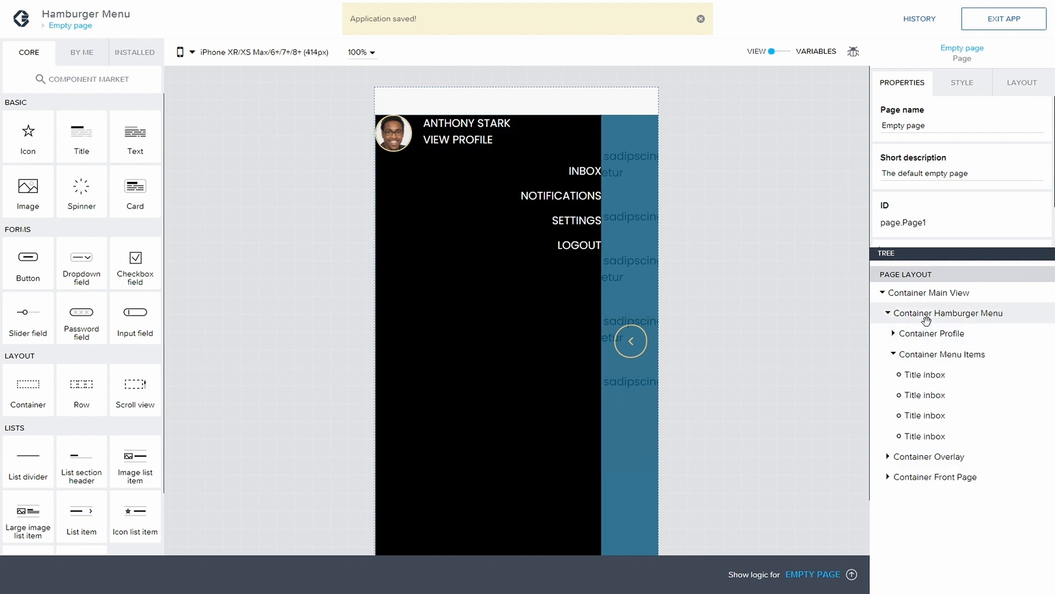
click(927, 317)
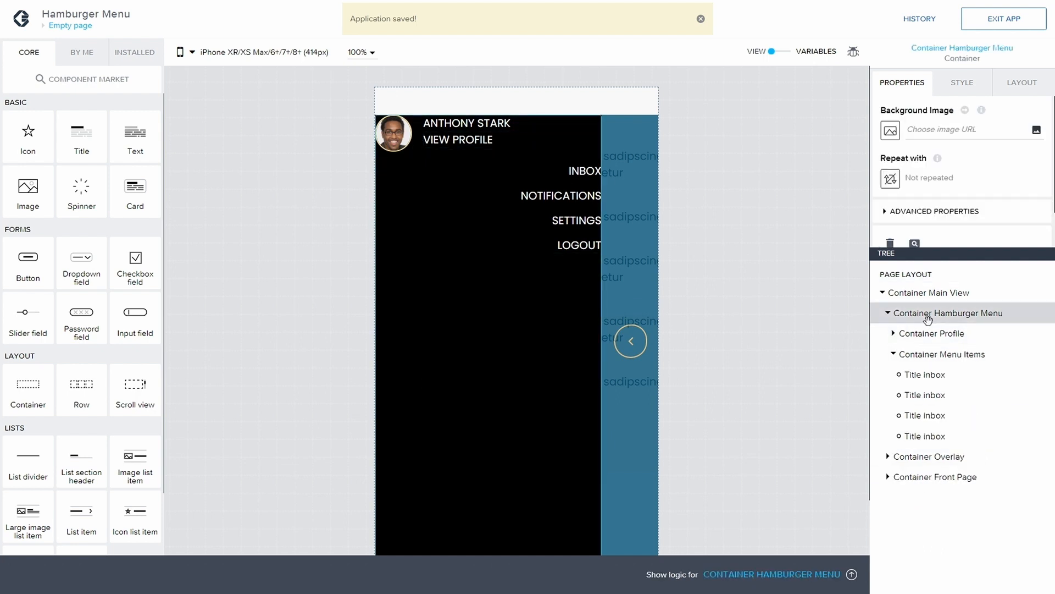
click(962, 88)
scroll(950, 193, down, 1)
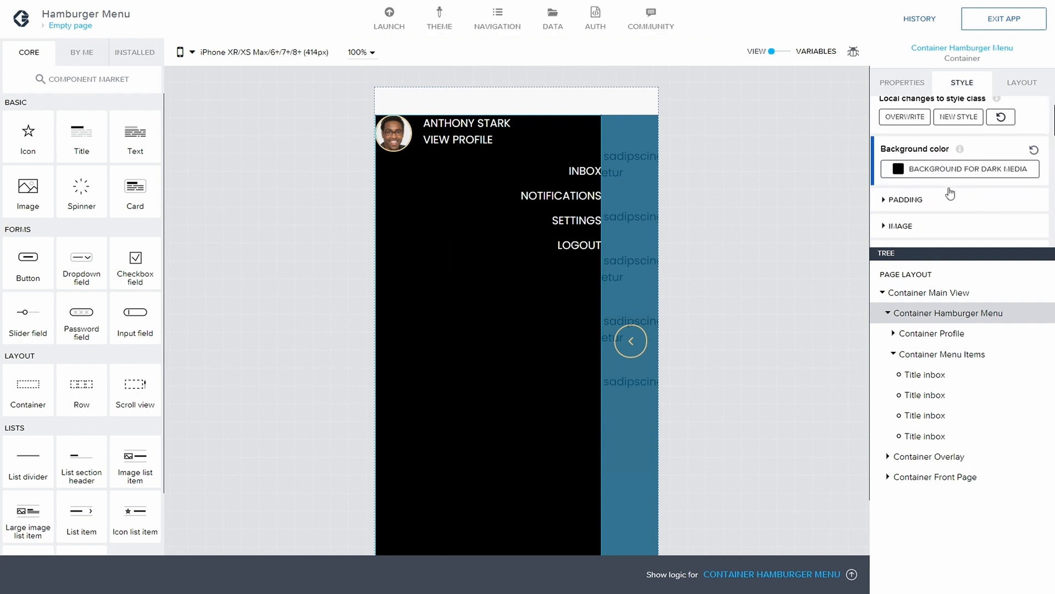
scroll(934, 184, up, 1)
click(904, 163)
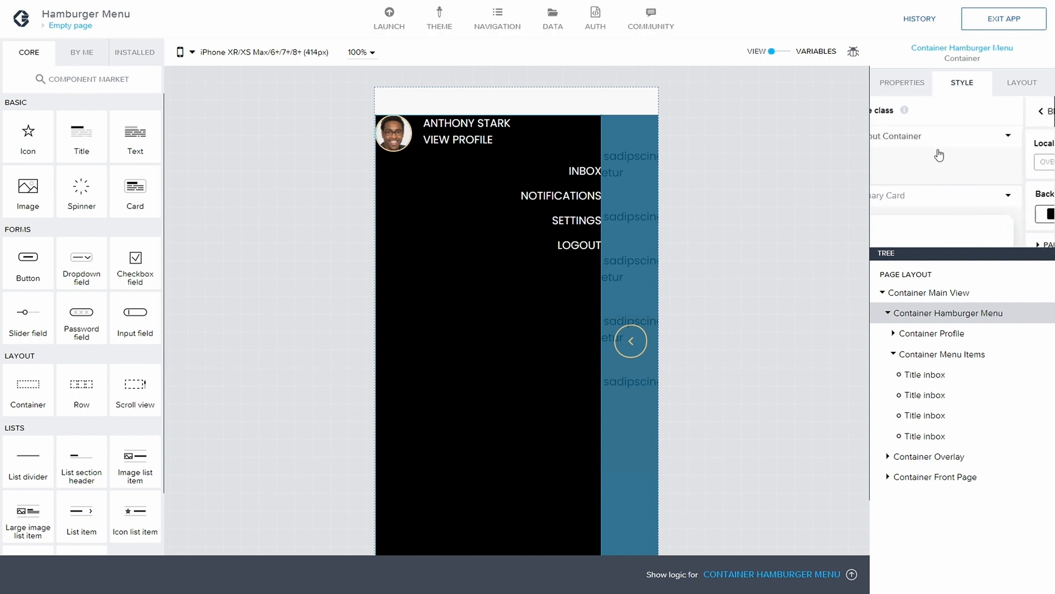
click(1020, 82)
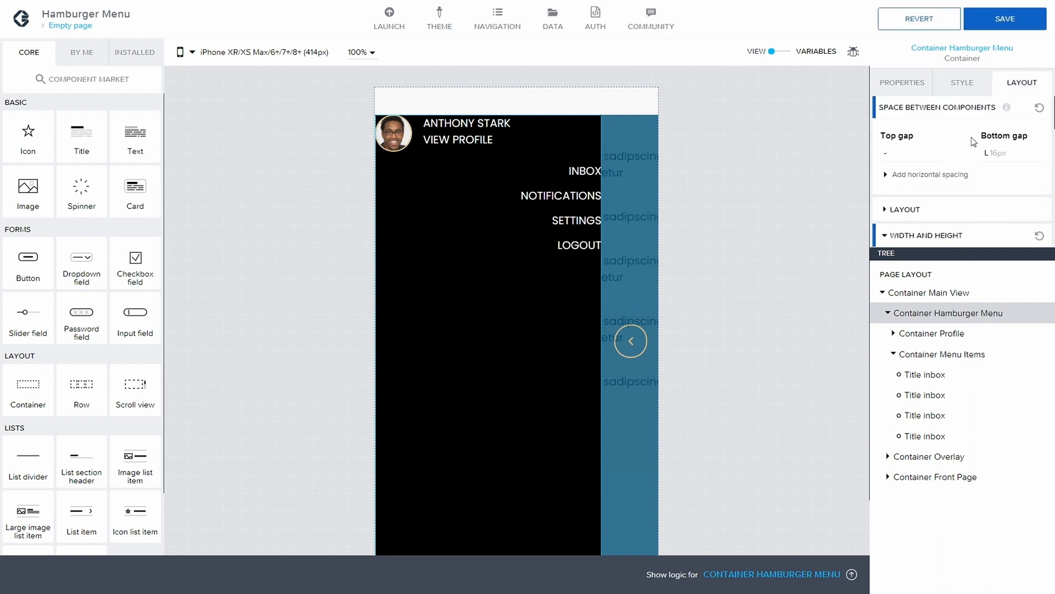
click(924, 173)
click(993, 216)
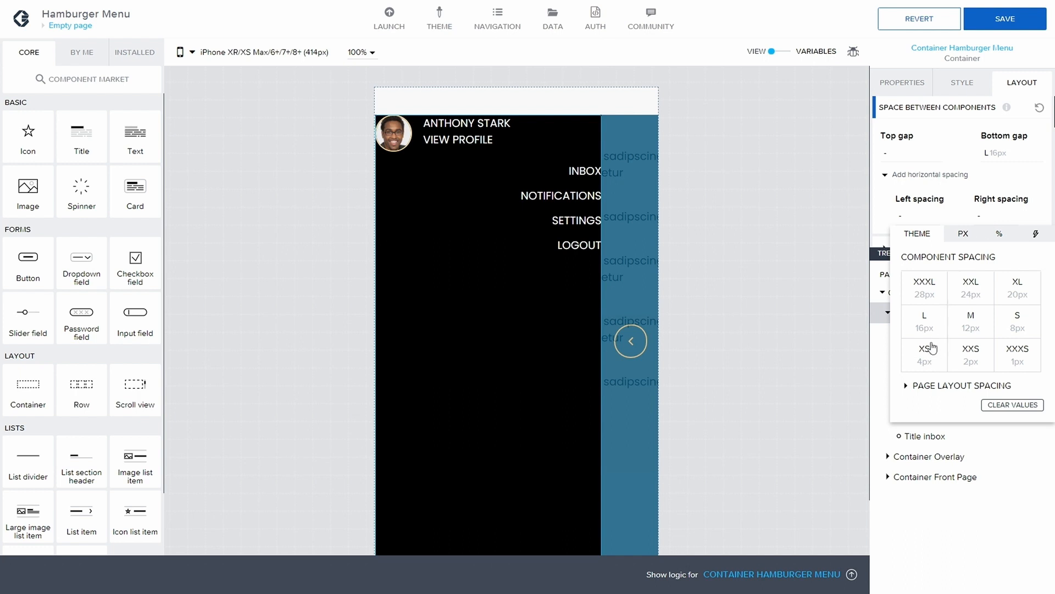
click(963, 297)
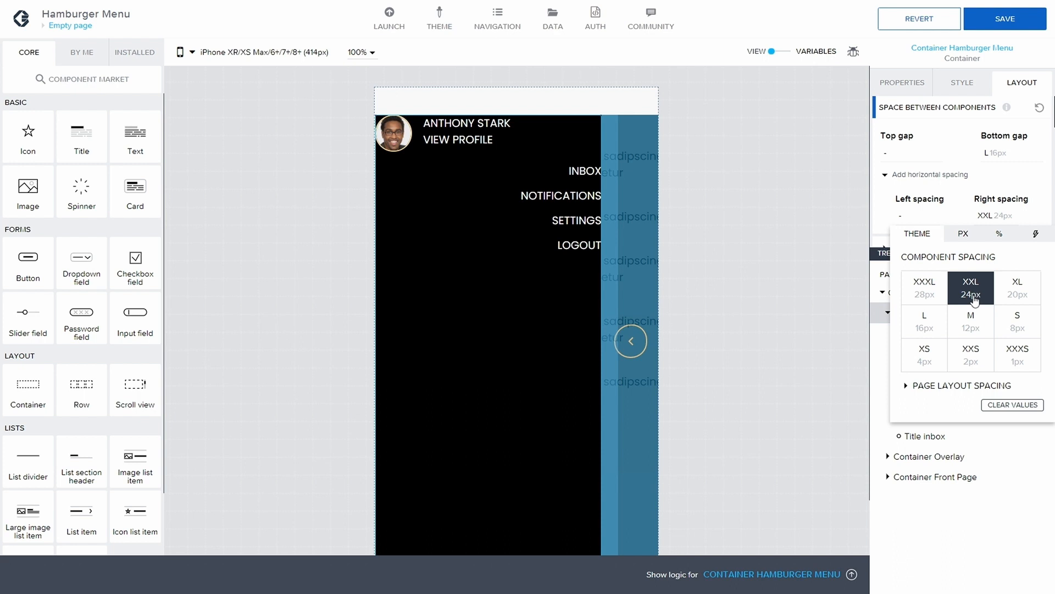
click(1001, 20)
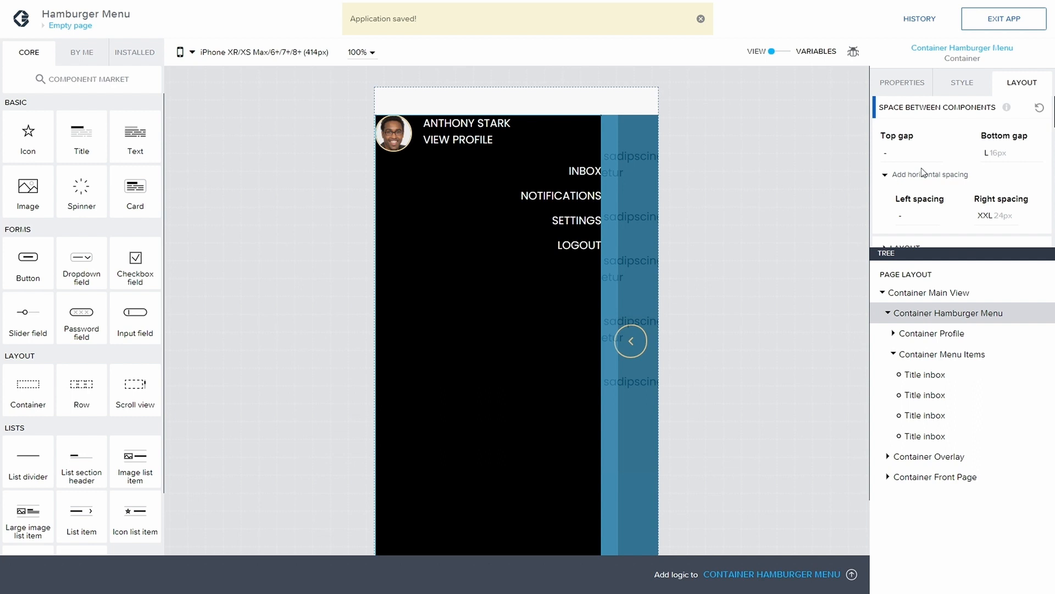
Step: Clear the right spacing of Container Hamburger Menu and save the application
click(609, 216)
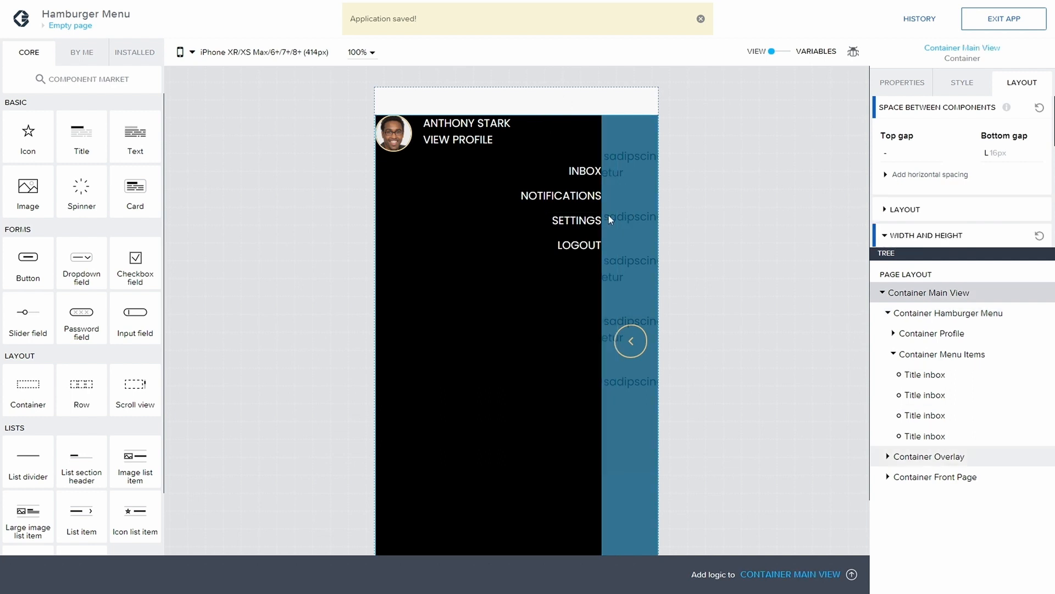
click(970, 314)
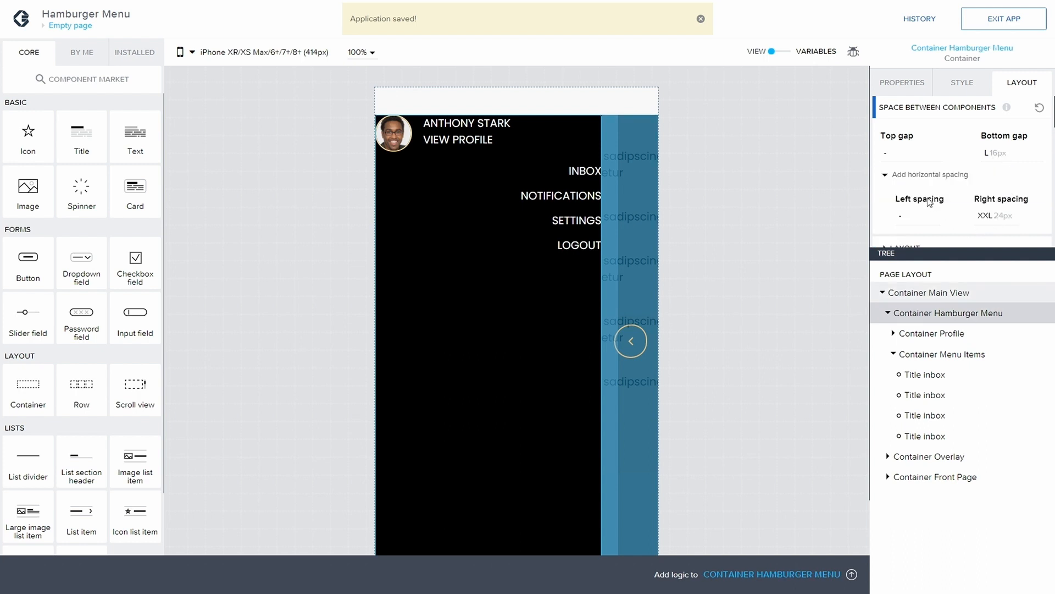
click(997, 216)
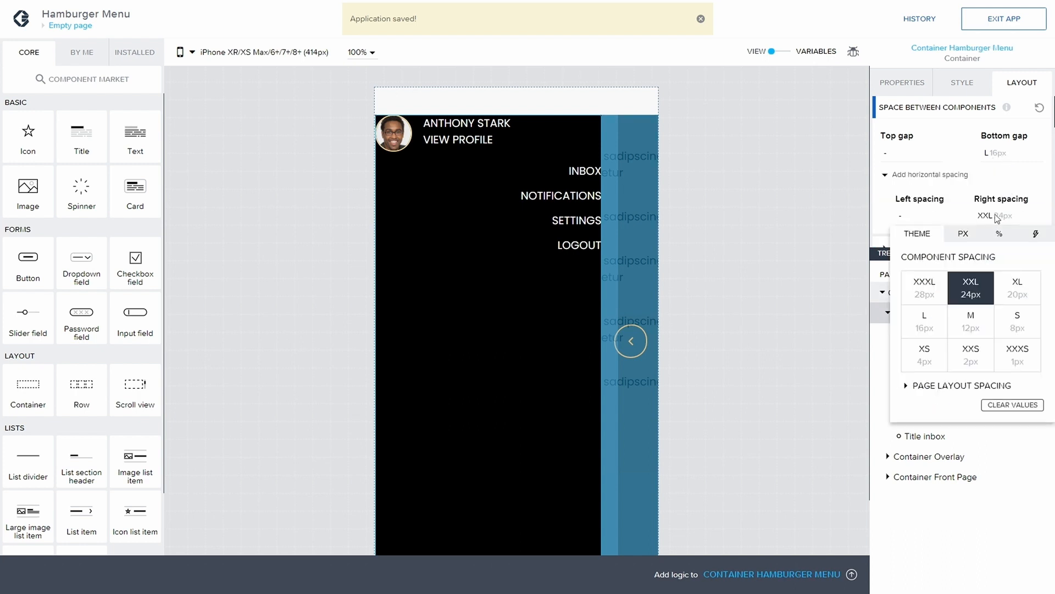
click(1012, 405)
click(1006, 20)
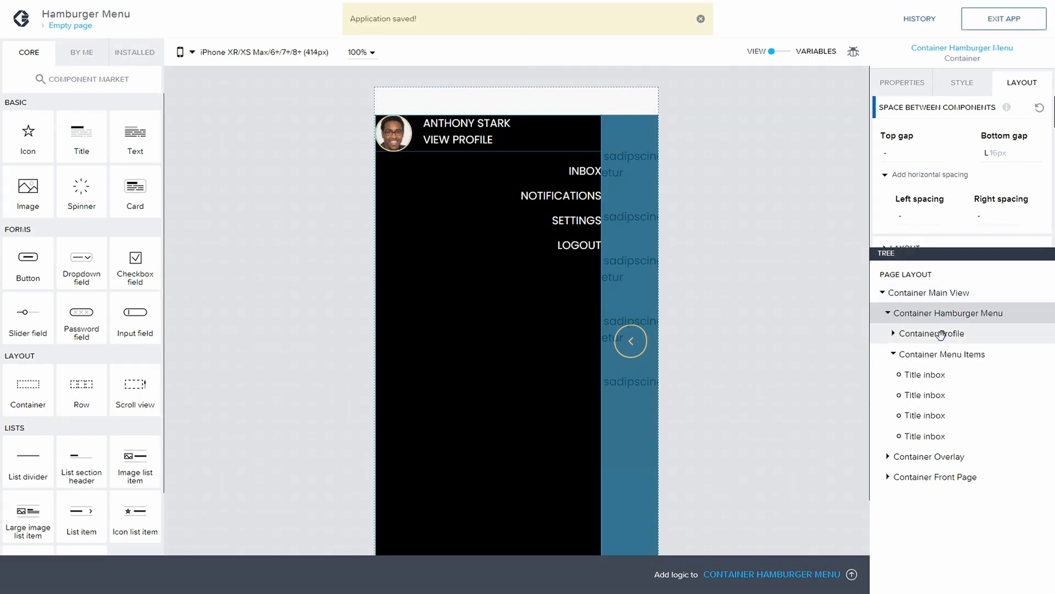
Step: Collapse Container Menu Items in the tree and set the right spacing of Container Profile to XXL (24px)
click(942, 335)
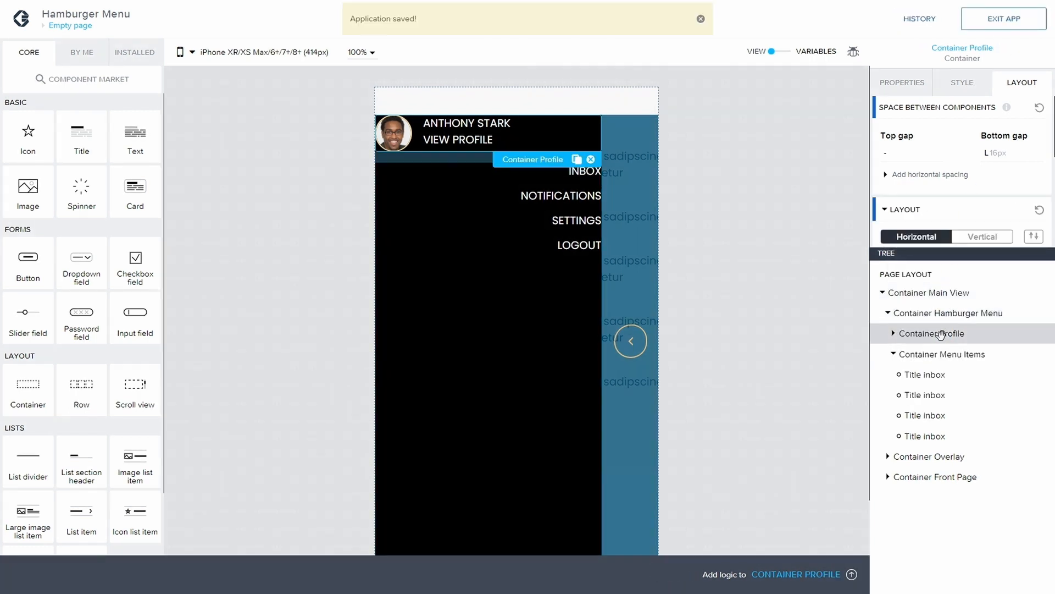
click(924, 355)
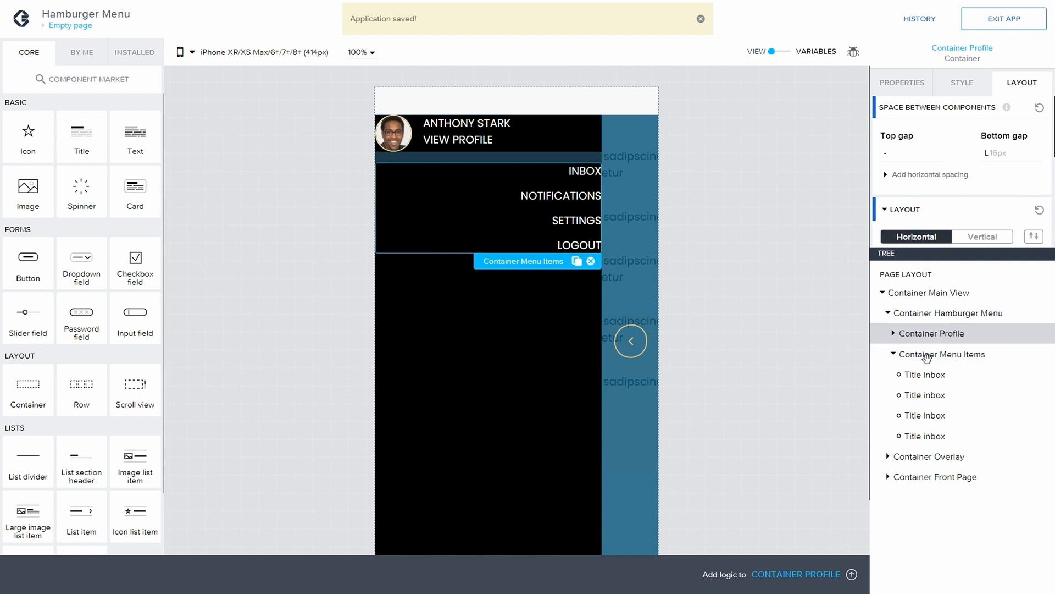
click(894, 354)
click(941, 334)
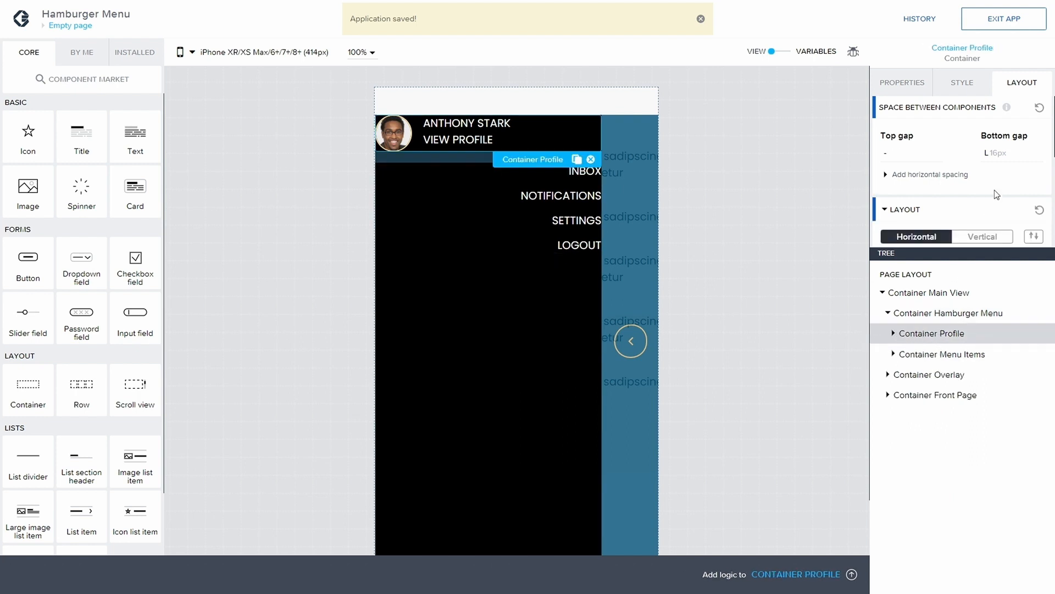
click(969, 176)
click(982, 220)
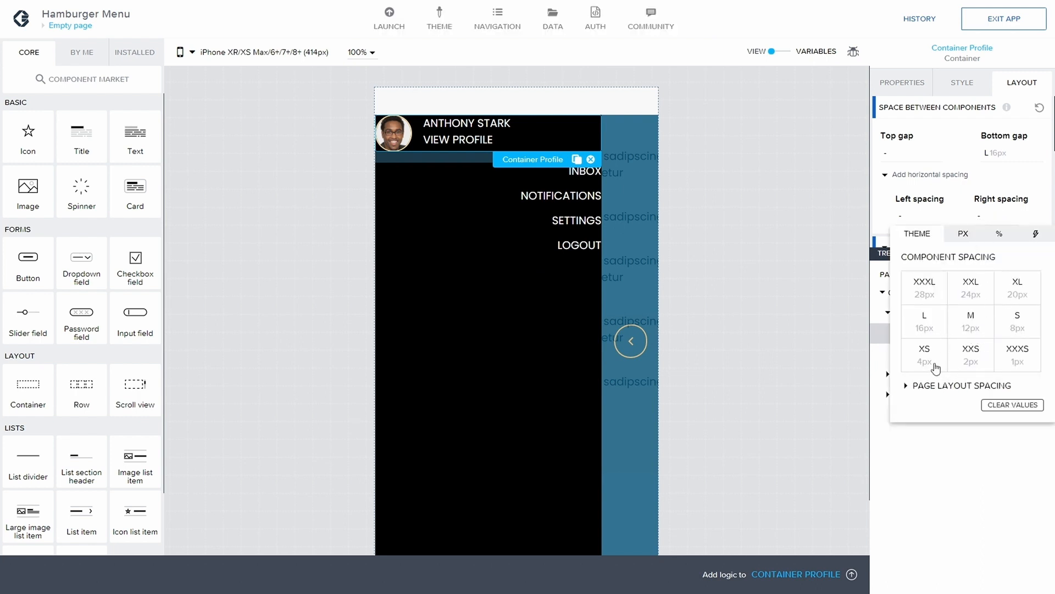
click(968, 297)
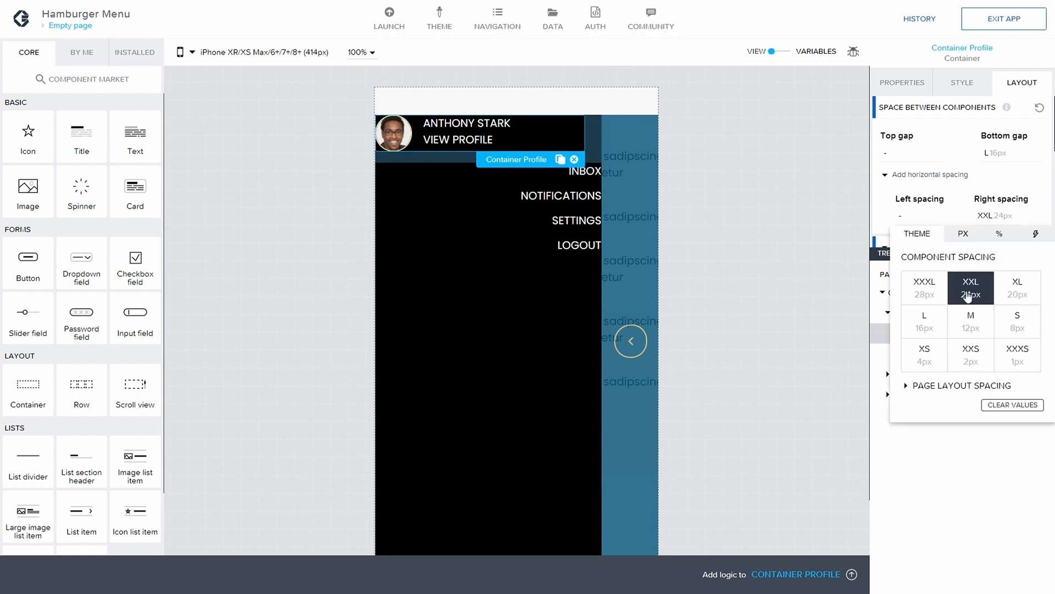
Step: Save the application, then set the right spacing of Container Menu Items to XXL (24px) and save again
click(1004, 20)
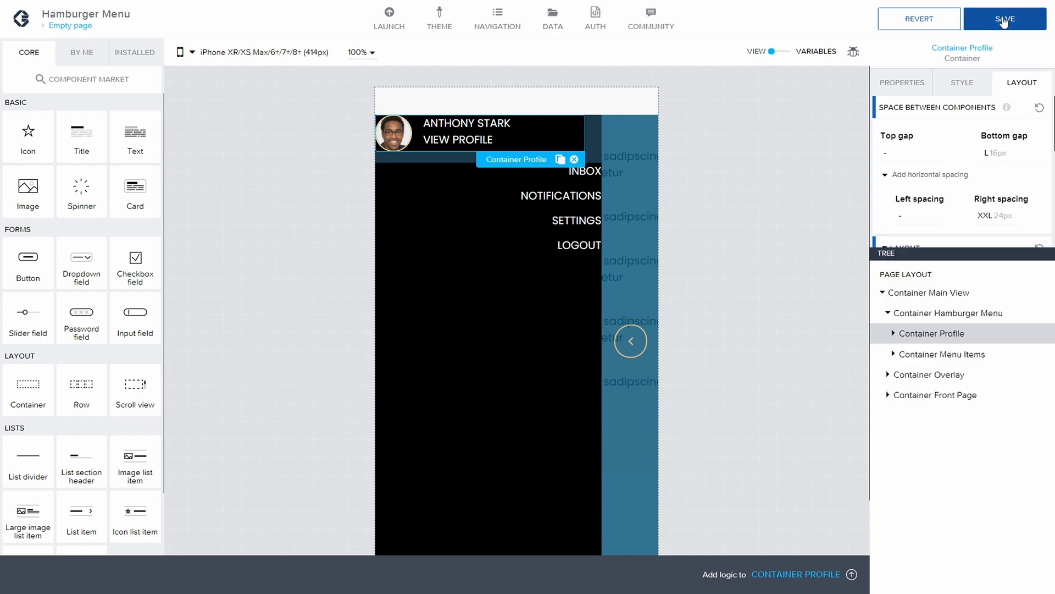
click(963, 355)
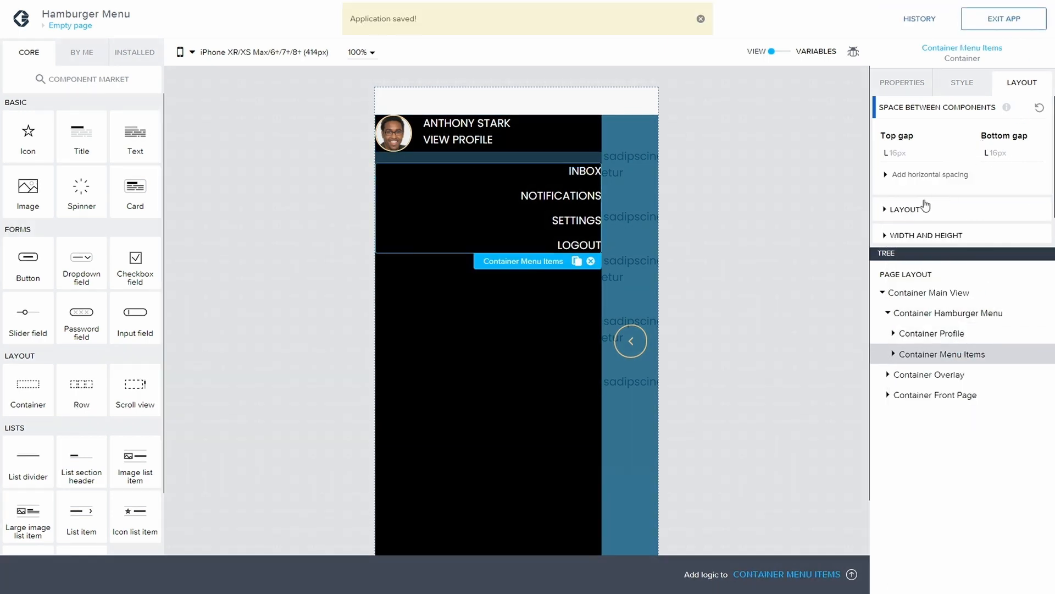
click(885, 175)
click(983, 217)
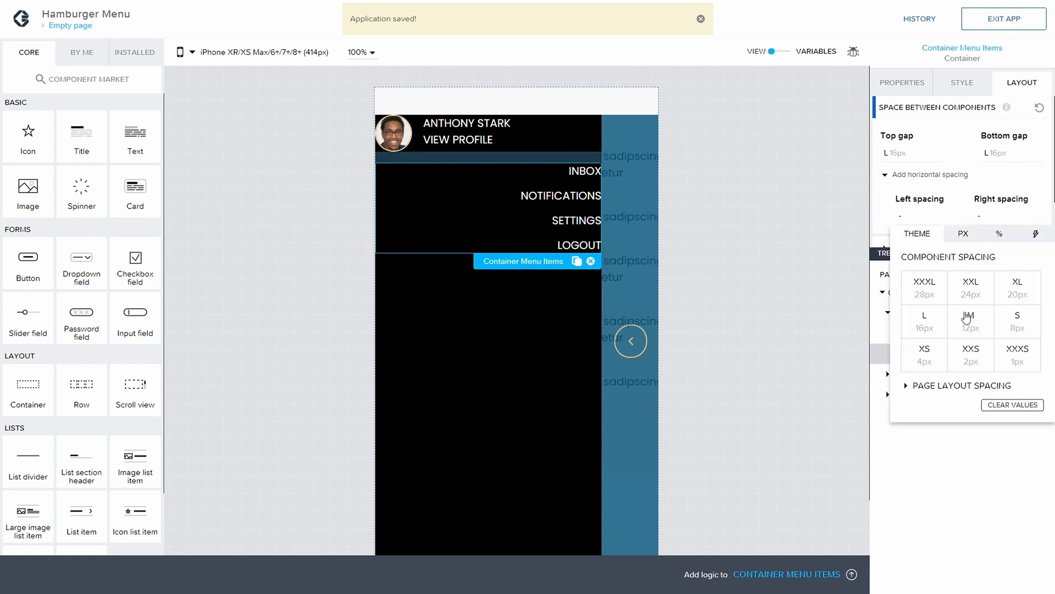
click(971, 287)
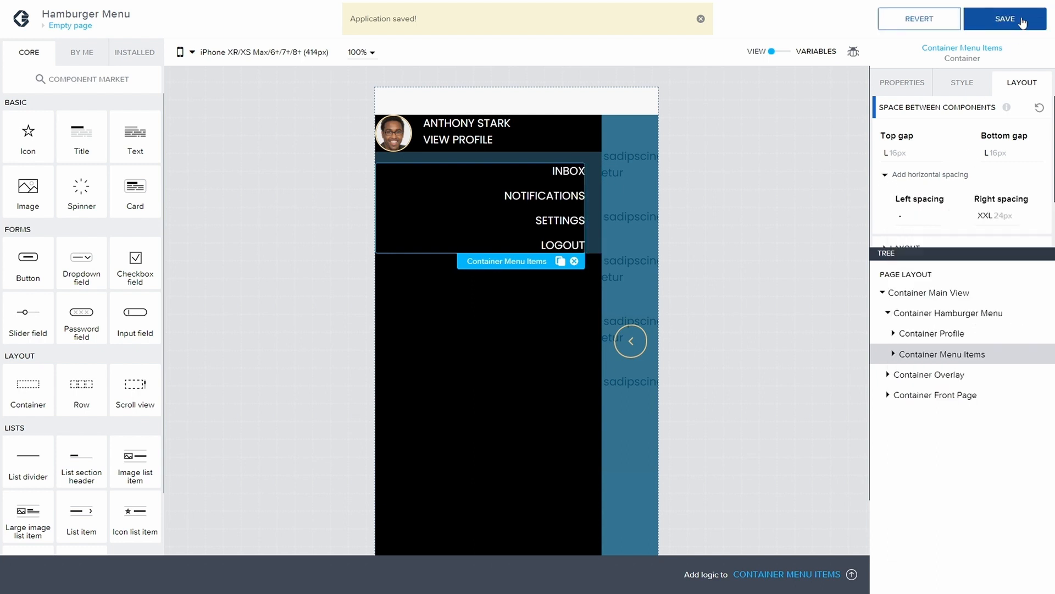
click(1021, 21)
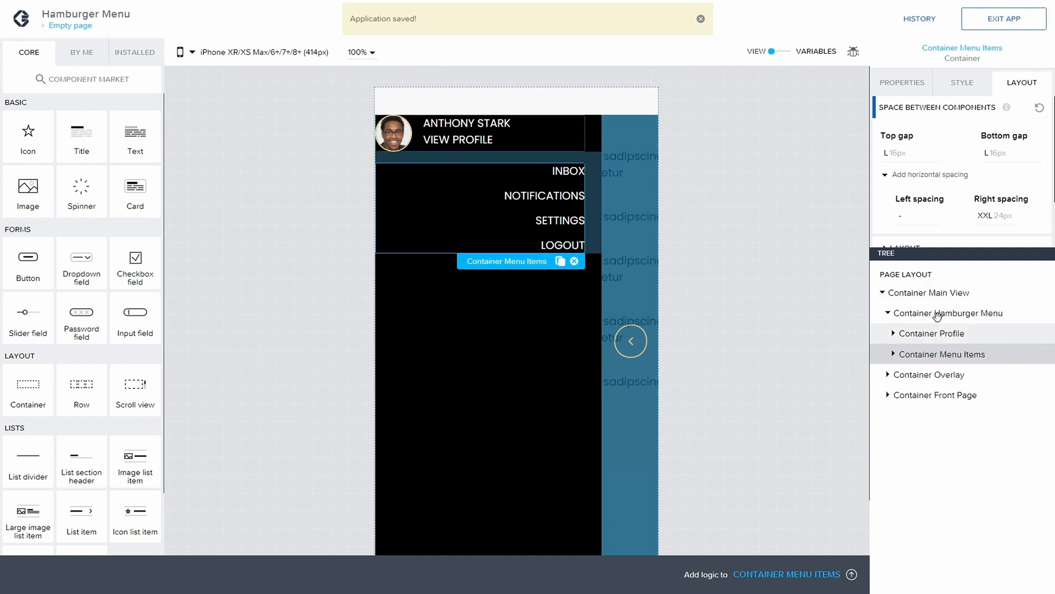
Step: Set the left spacing of Container Profile to L (16px)
click(938, 334)
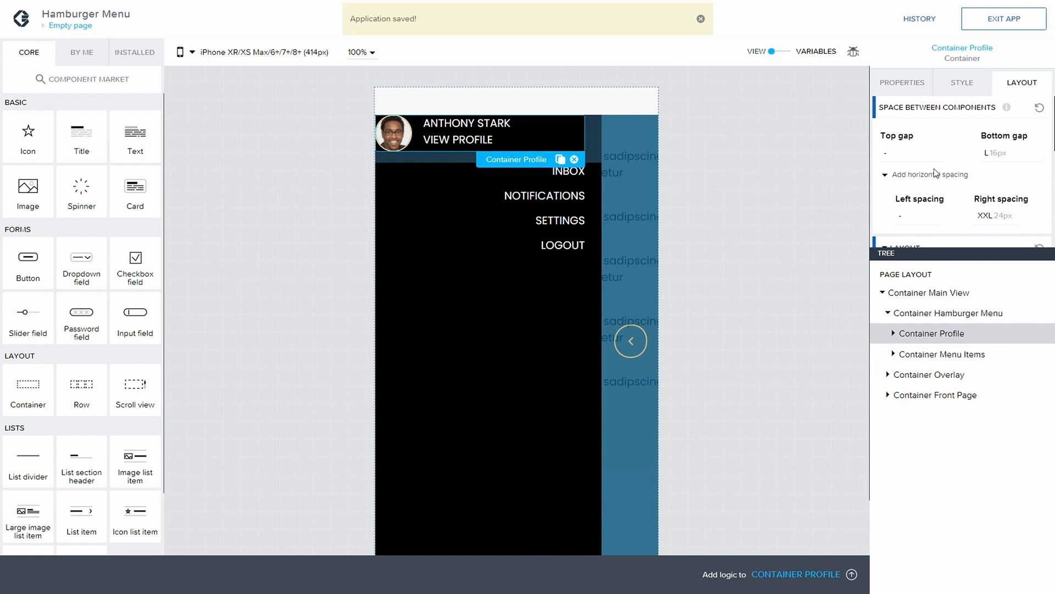
click(901, 215)
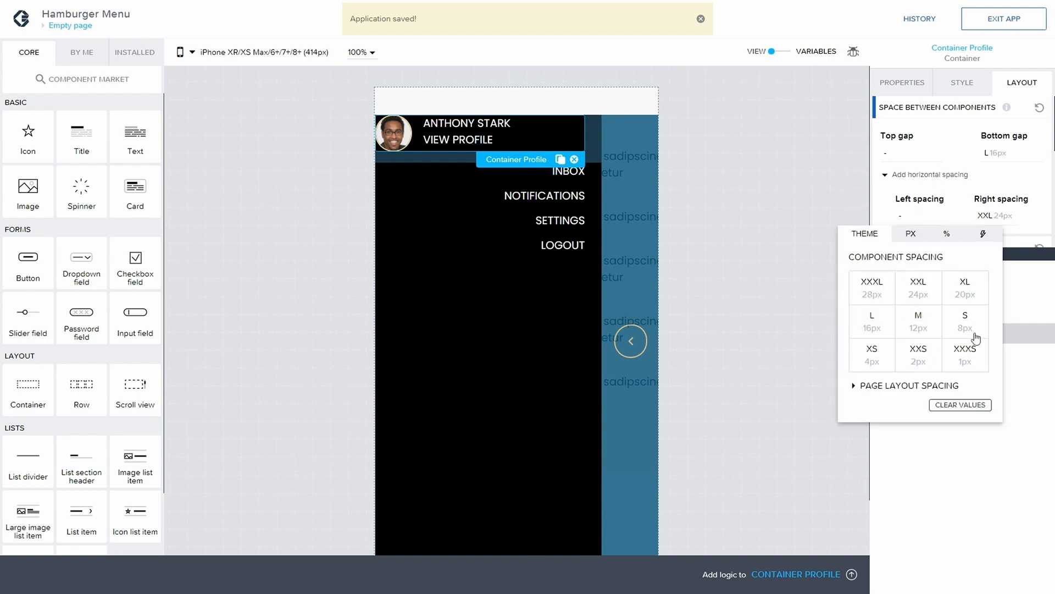
click(869, 318)
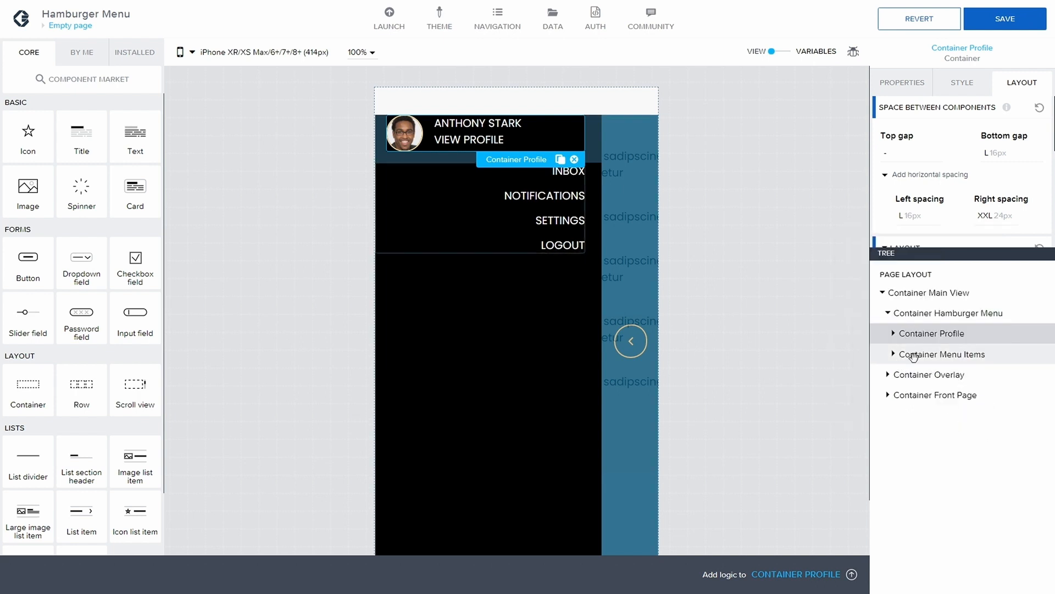
Step: Set the left spacing of Container Menu Items to L (16px) and save the application
click(900, 357)
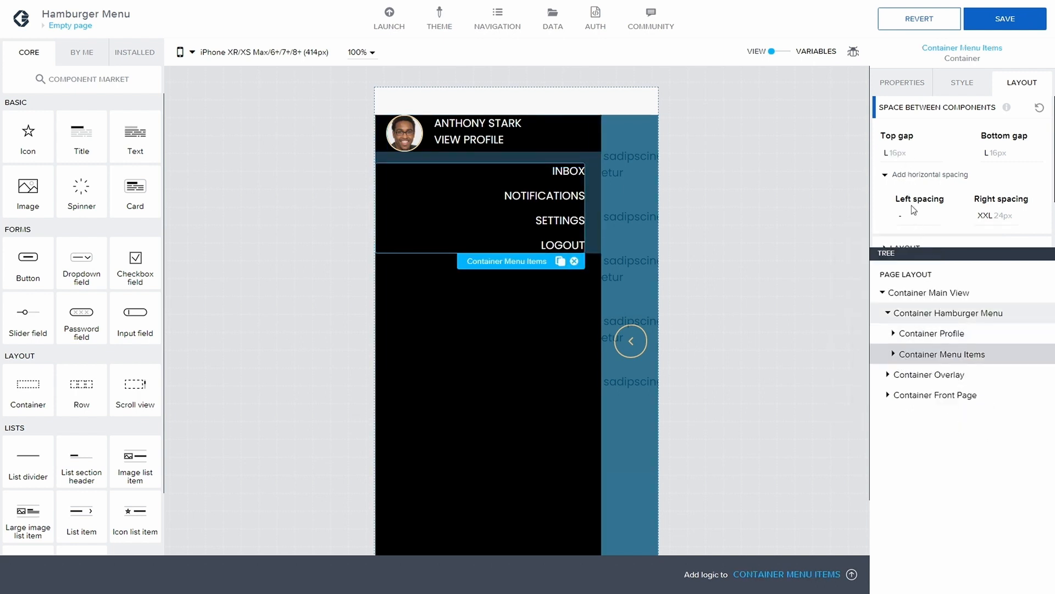
click(912, 212)
click(873, 323)
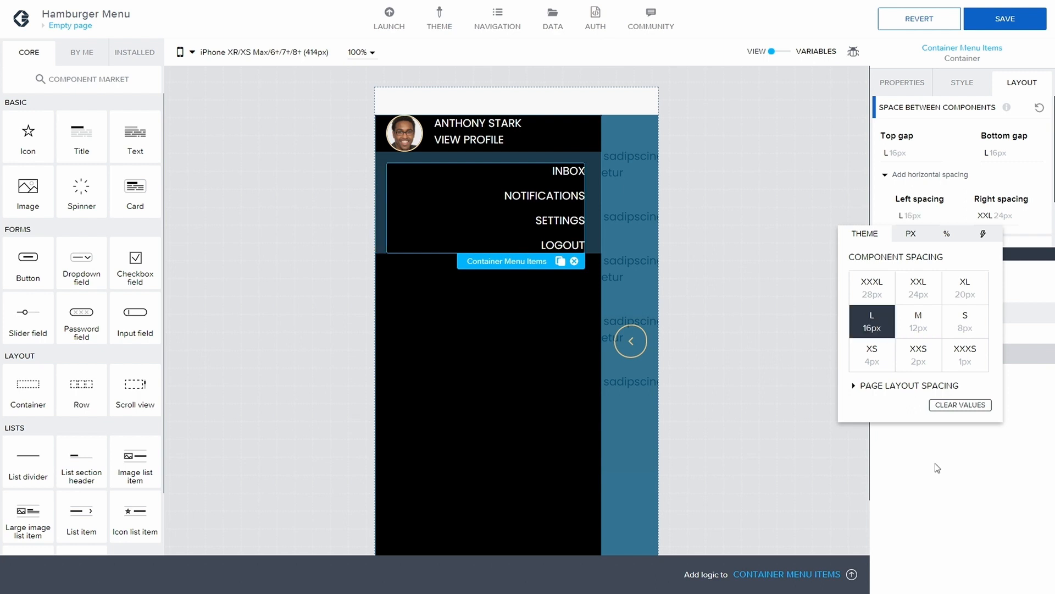
click(938, 467)
click(1002, 21)
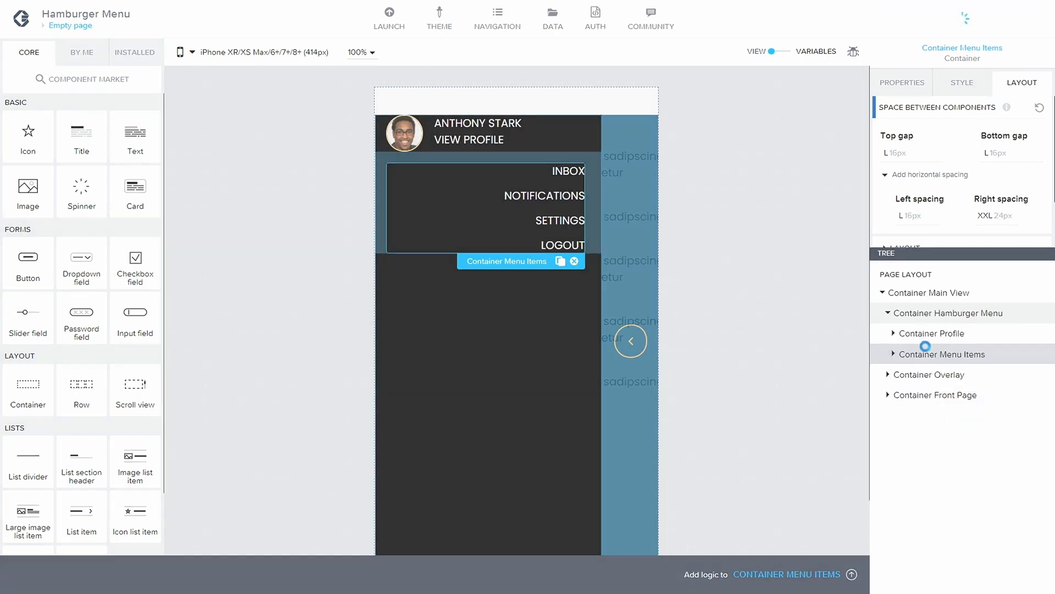
Step: Try to adjust the vertical gaps of Container Hamburger Menu and Container Profile
click(935, 312)
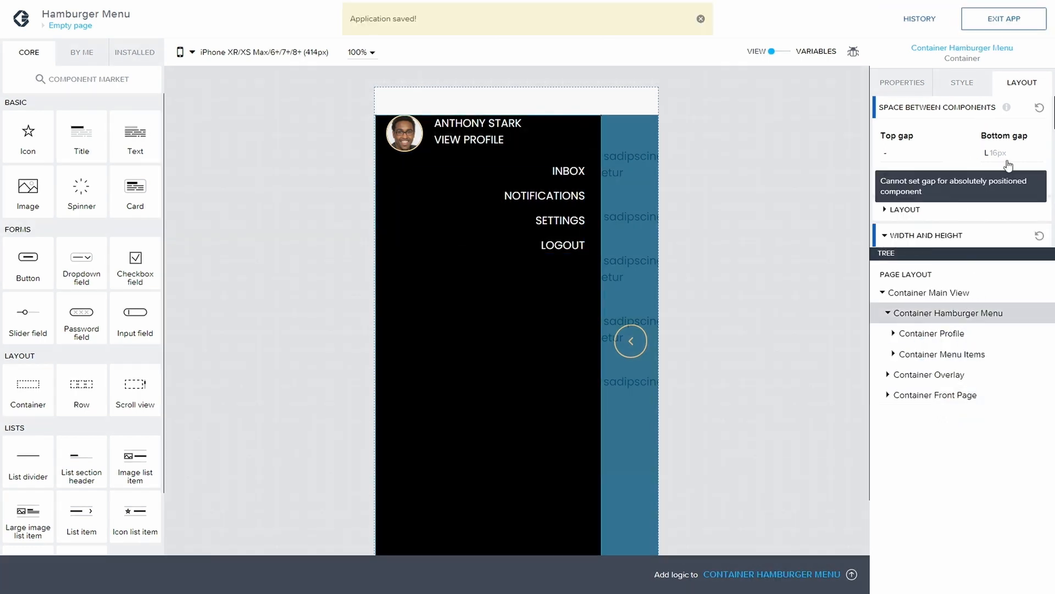
click(935, 333)
click(997, 158)
click(997, 158)
mouse_move(904, 159)
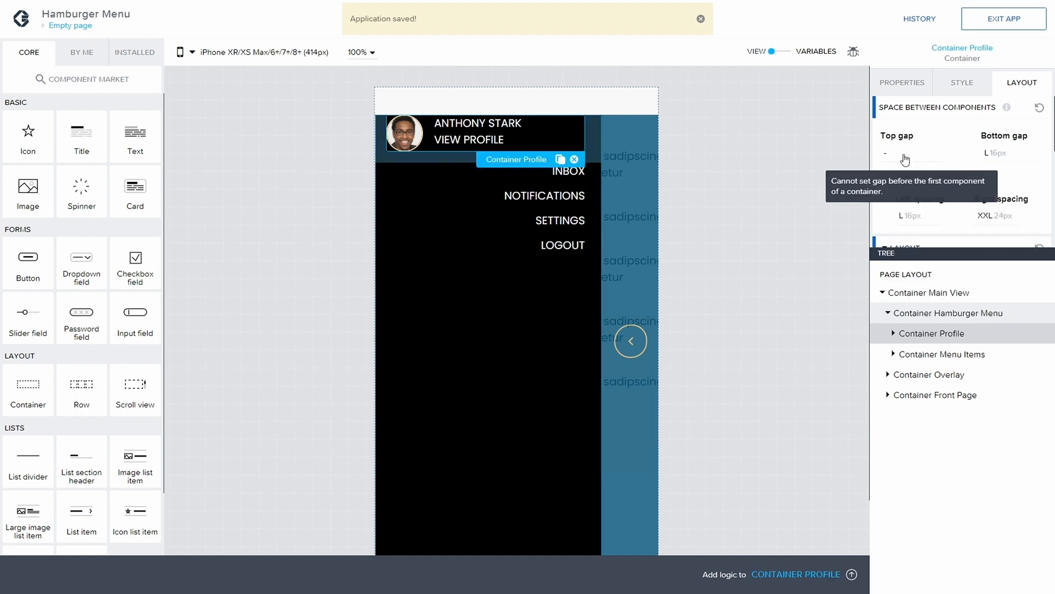
click(997, 154)
click(996, 154)
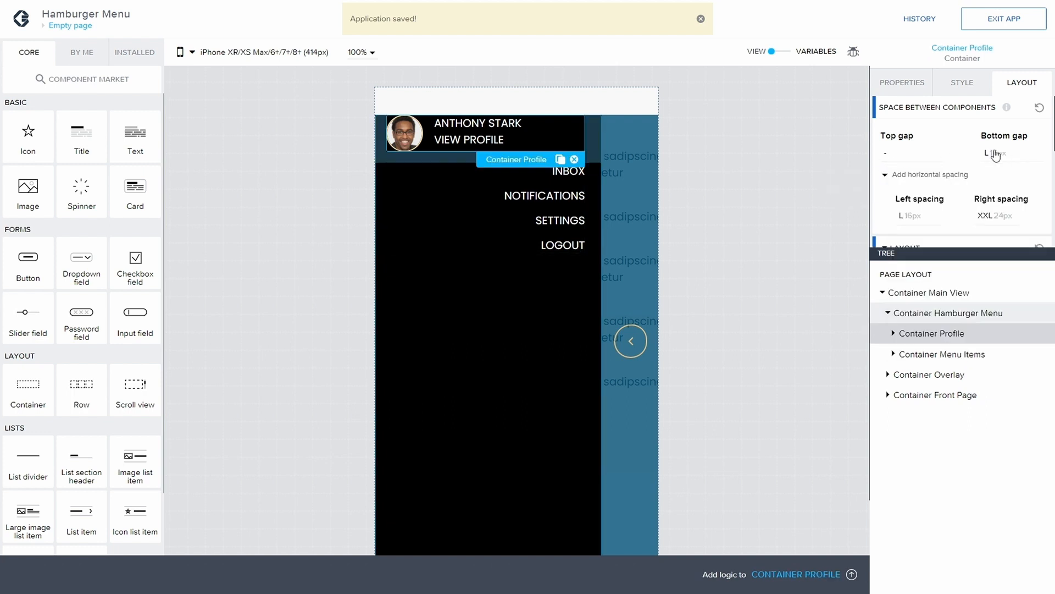
Step: Set the top padding of Container Hamburger Menu to L (16px) in its style and save the application
click(945, 314)
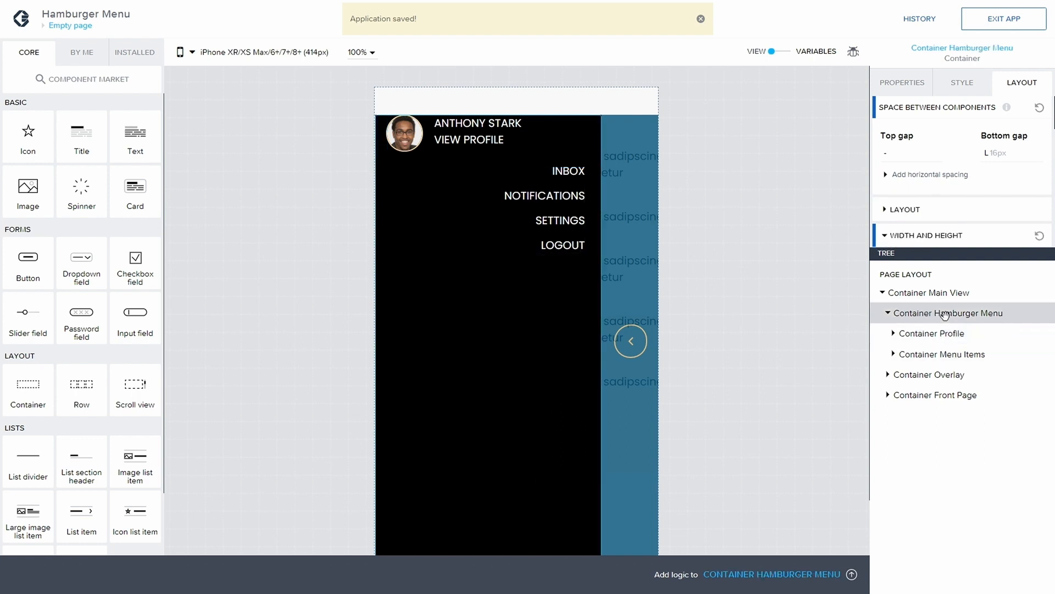
click(962, 83)
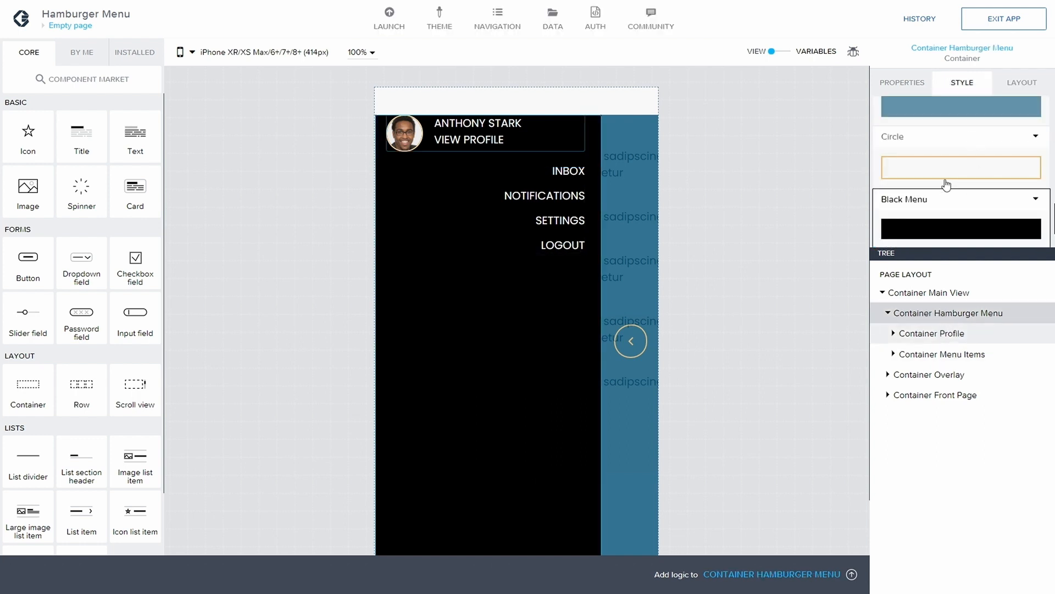
scroll(962, 187, down, 1)
click(1036, 157)
click(934, 170)
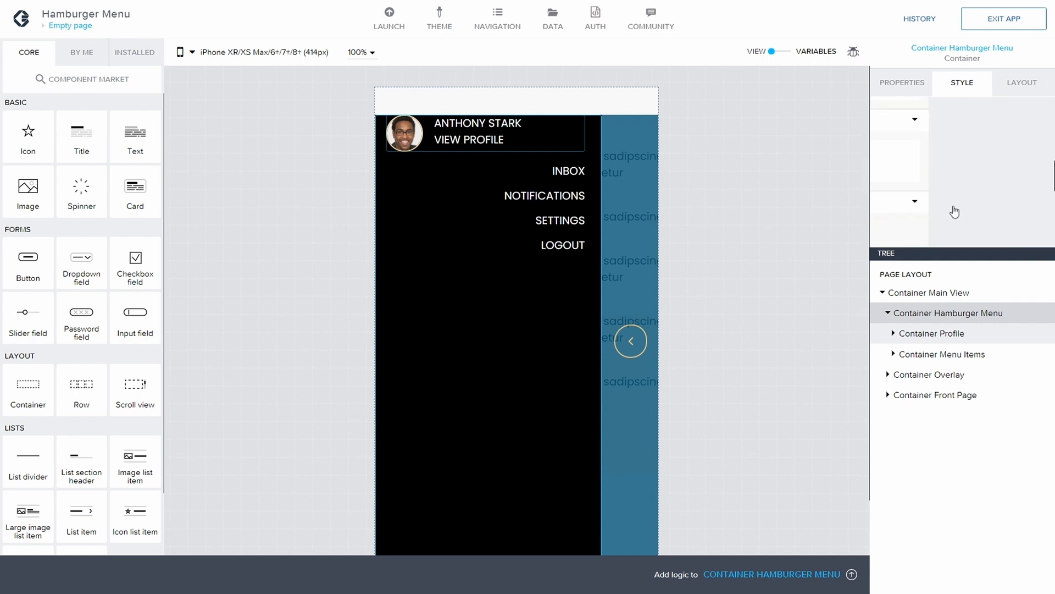
scroll(890, 226, down, 1)
click(888, 200)
scroll(893, 198, down, 1)
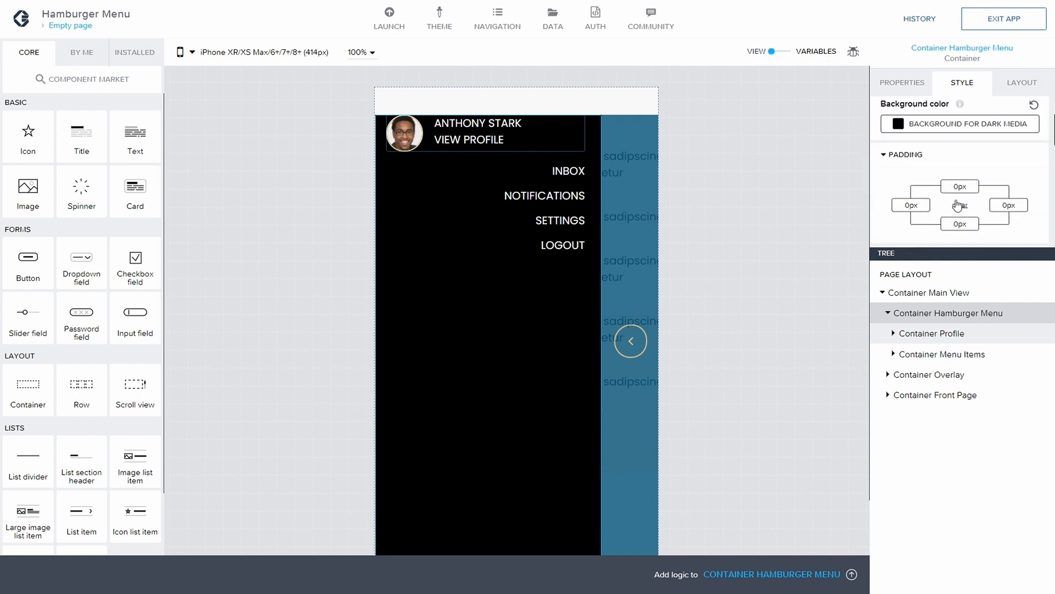
click(962, 187)
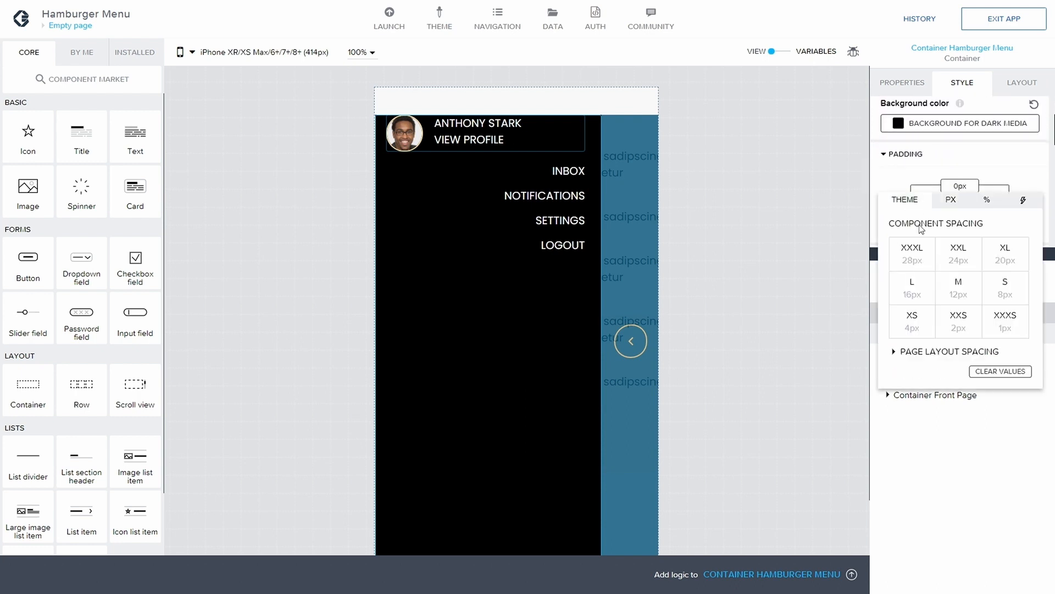
click(907, 201)
click(906, 294)
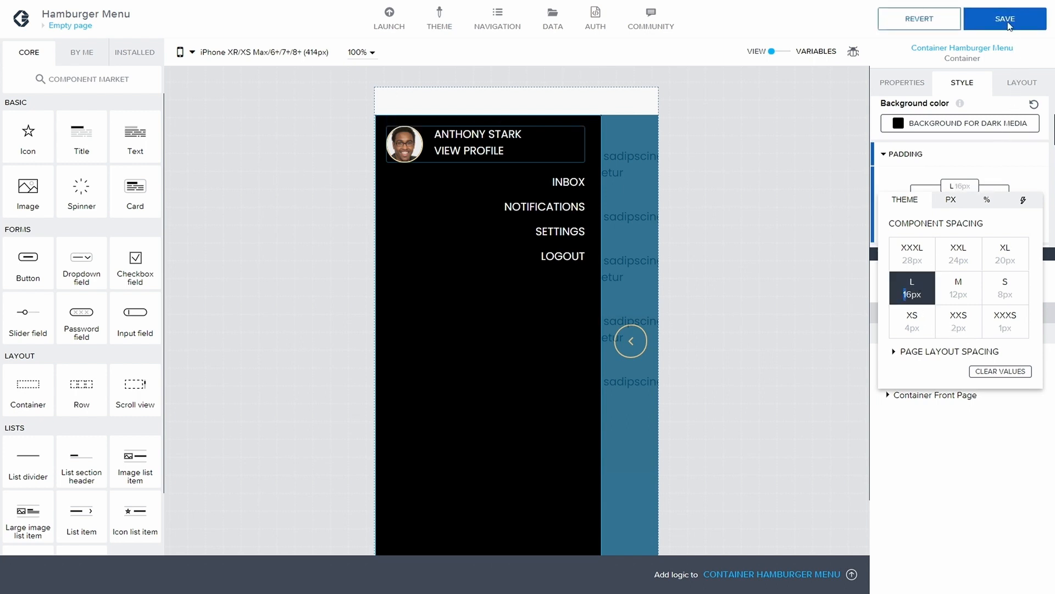
click(1009, 25)
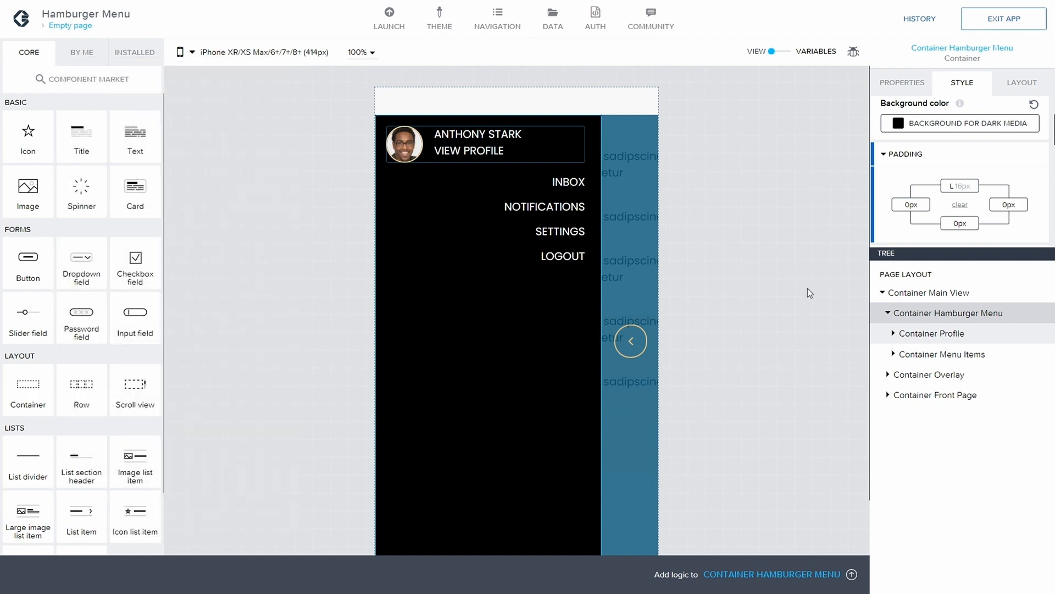
Step: Select the page itself and collapse Container Hamburger Menu and Container Main View in the layout tree
click(776, 317)
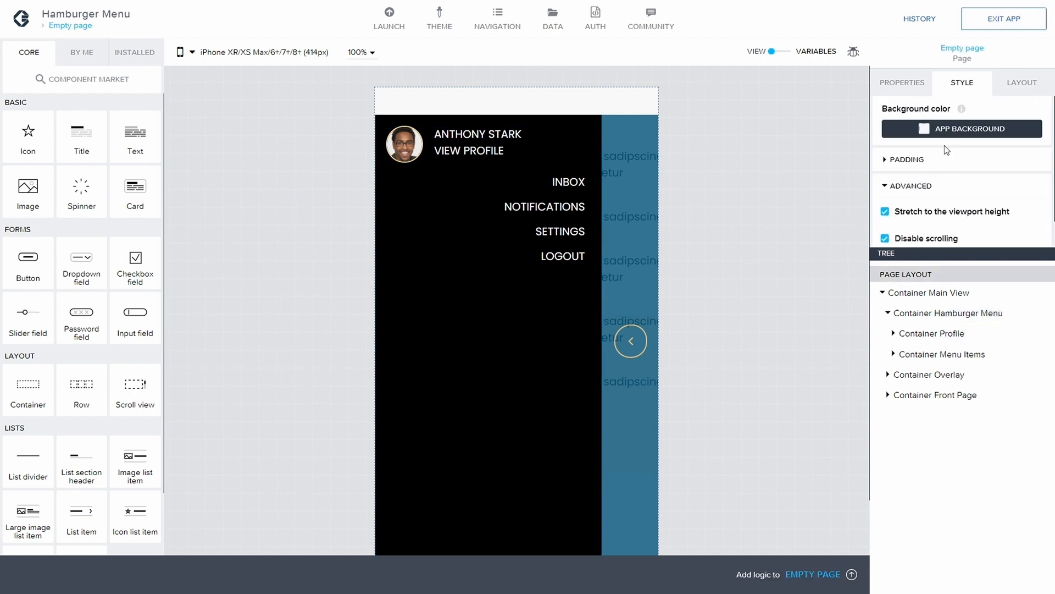
click(901, 77)
click(982, 83)
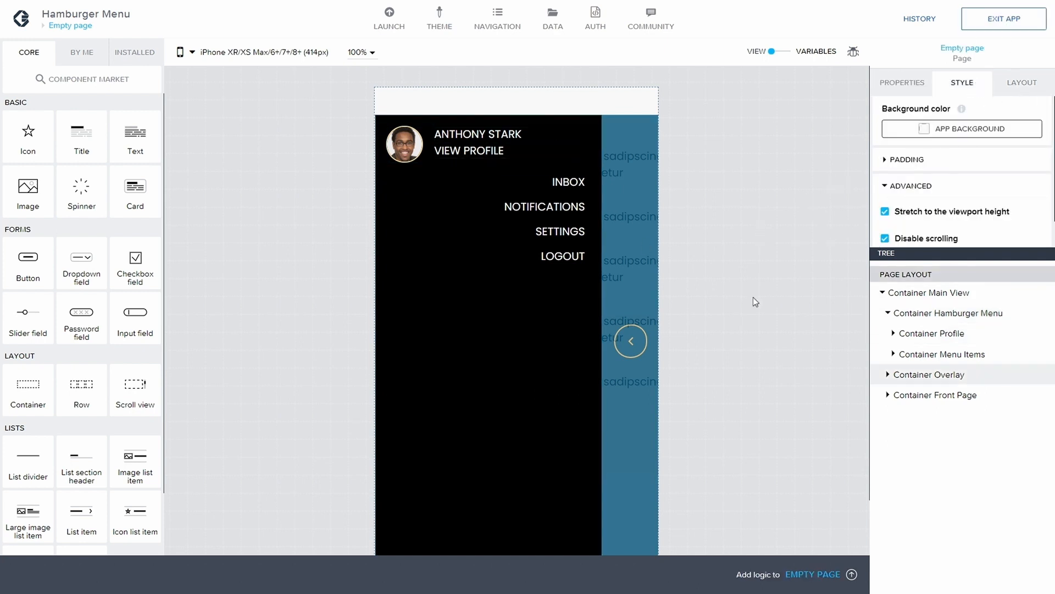
click(888, 314)
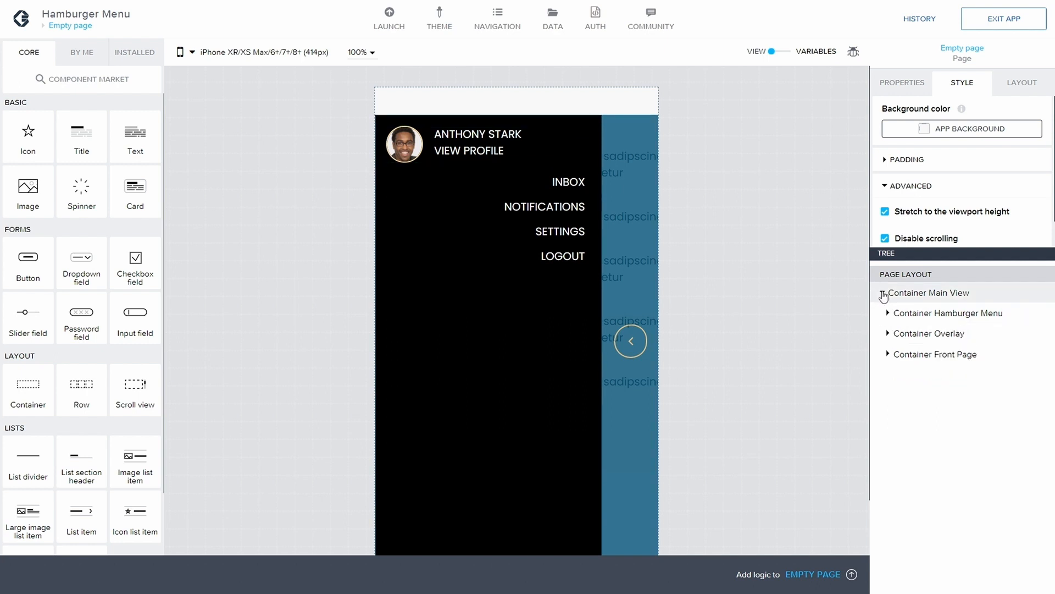
click(883, 294)
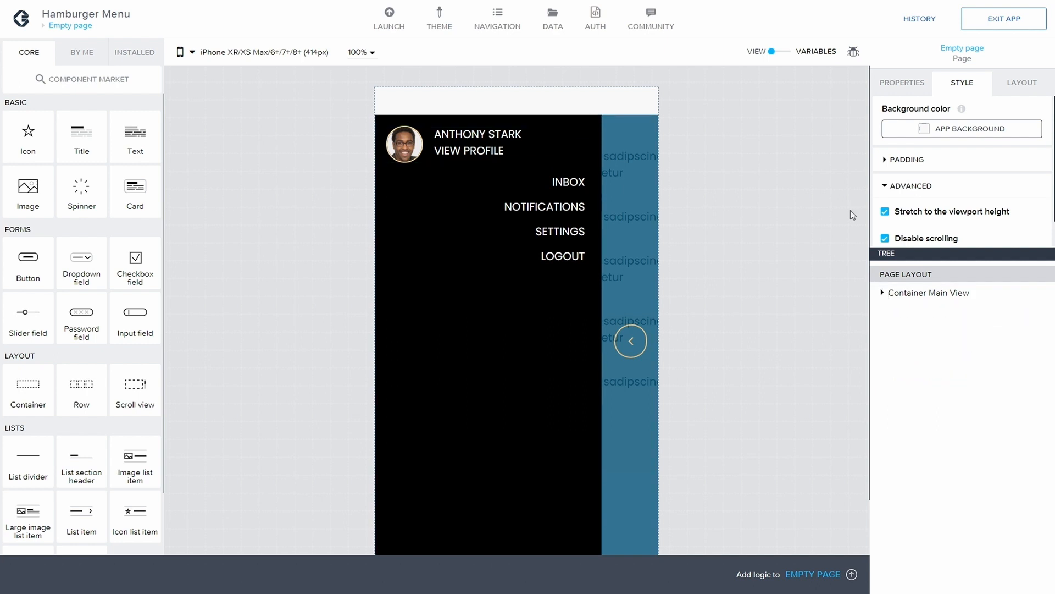
Step: Create an app variable named menuOpen with the value type True/false and save the application
click(812, 53)
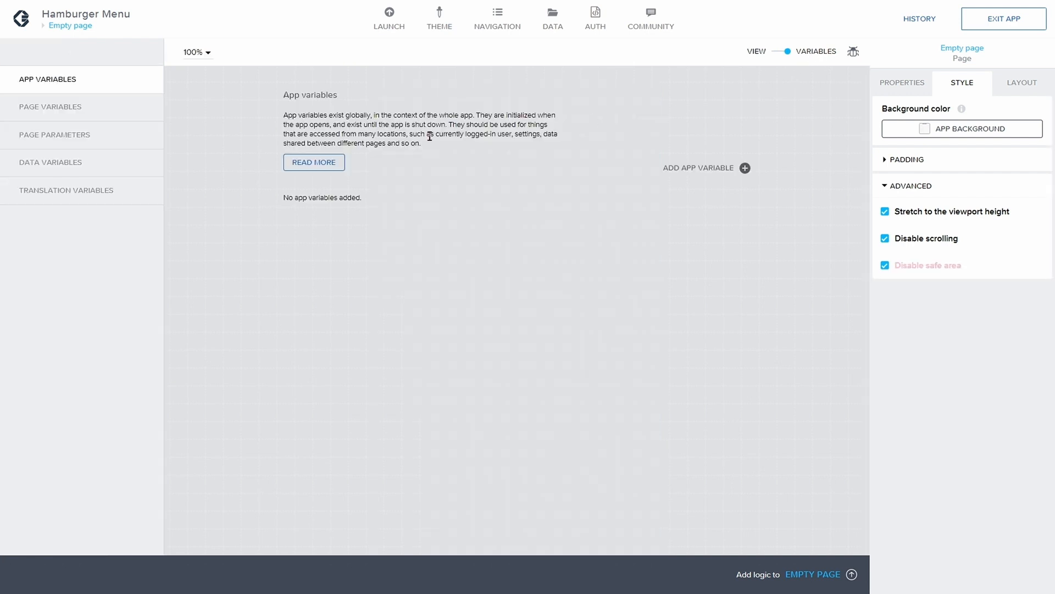
click(745, 168)
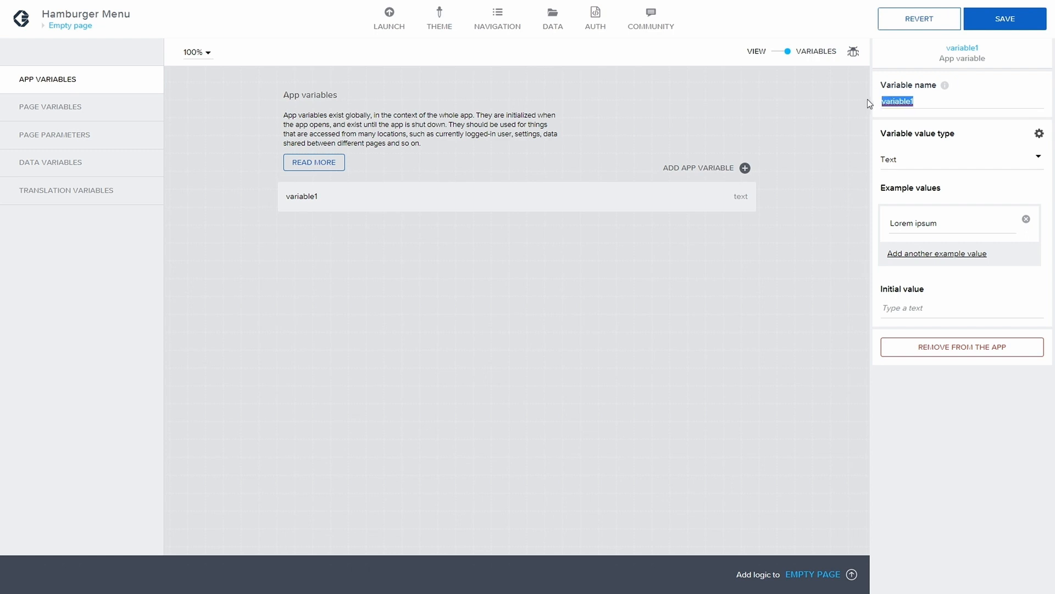
text(M)
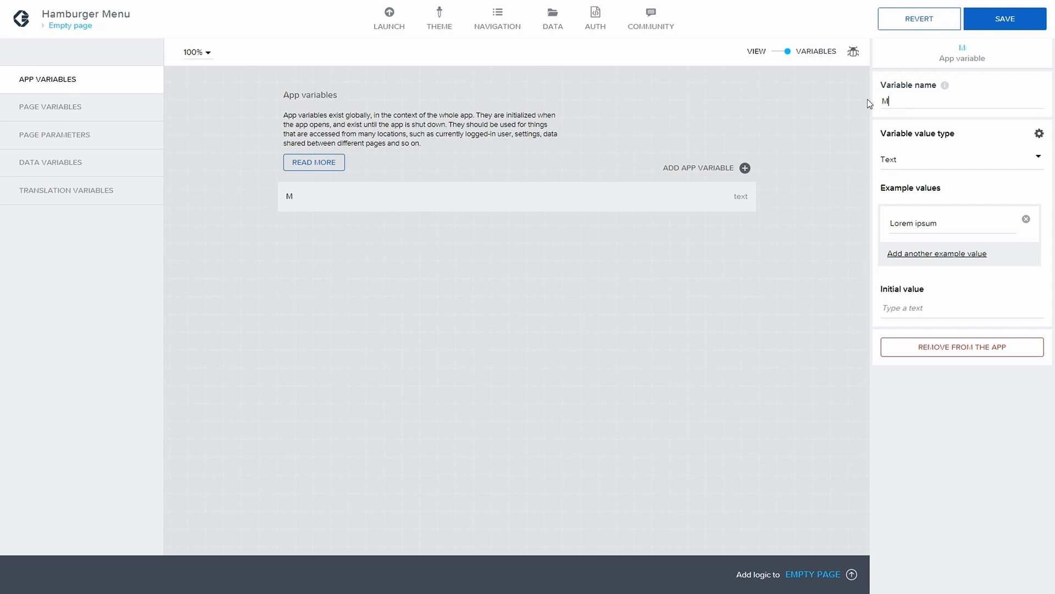
text(enuOpen)
click(943, 160)
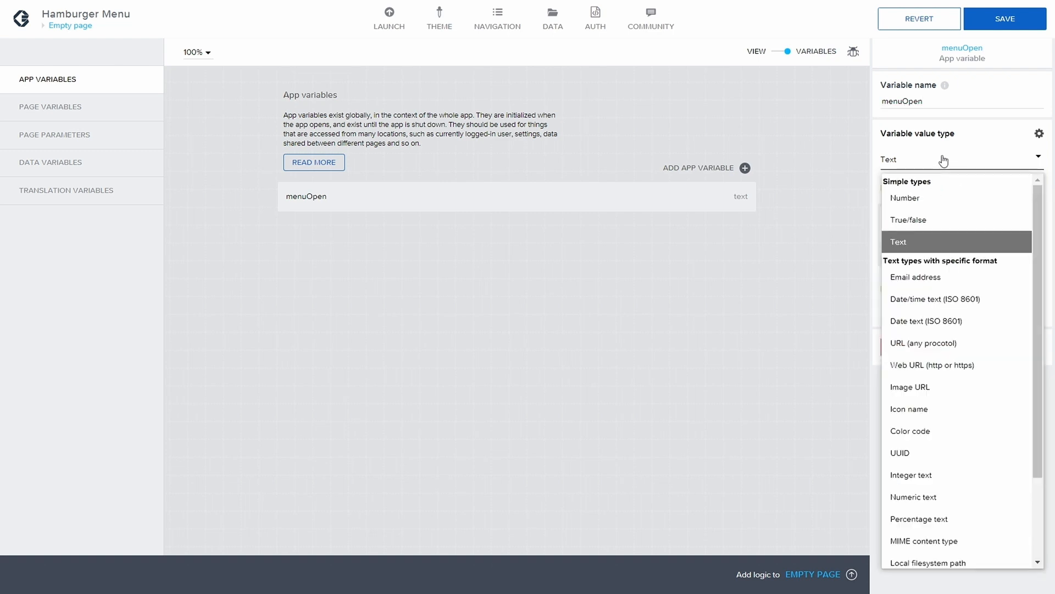
click(935, 221)
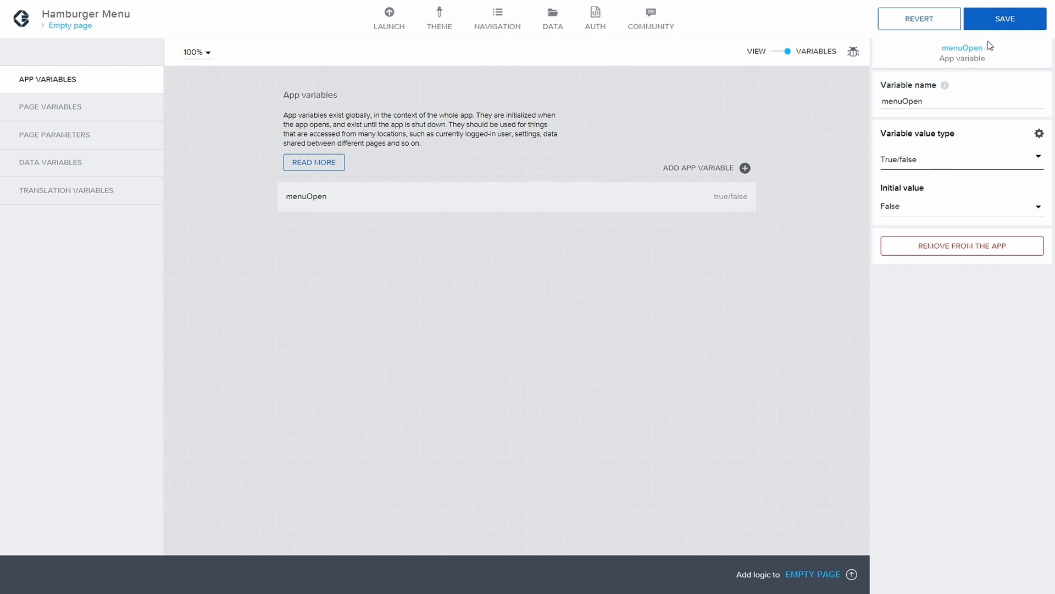
click(992, 25)
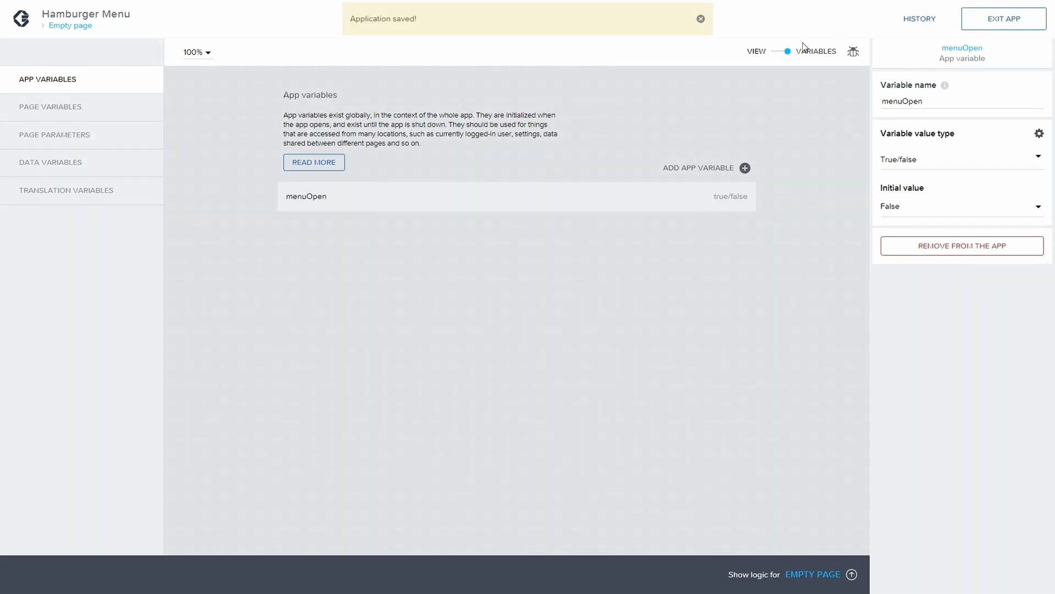
Step: Add a Set app variable function to the page logic that sets menuOpen to False on Page mounted, and save the application
click(786, 52)
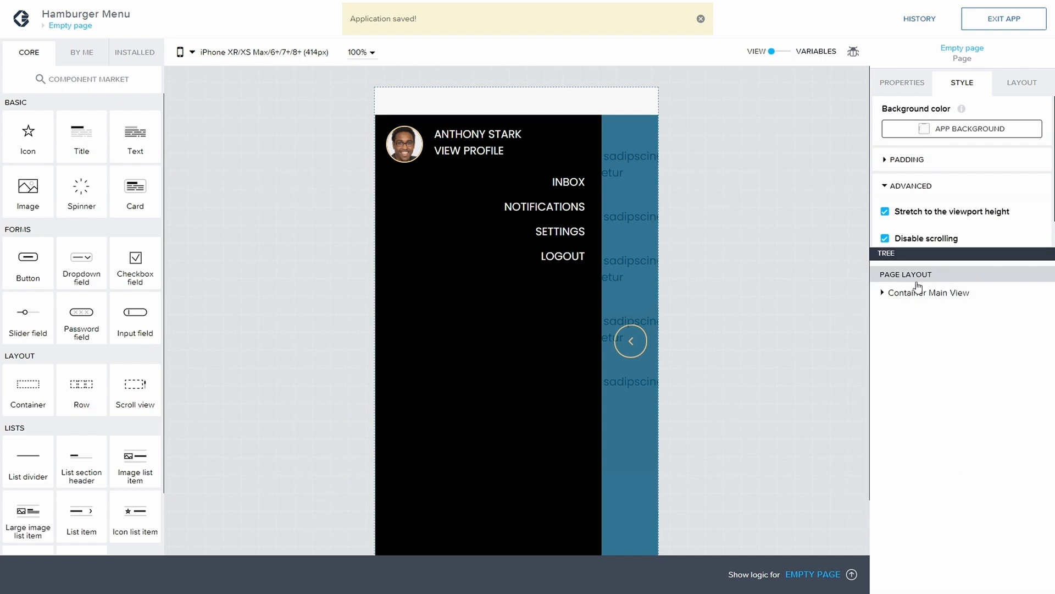
click(853, 572)
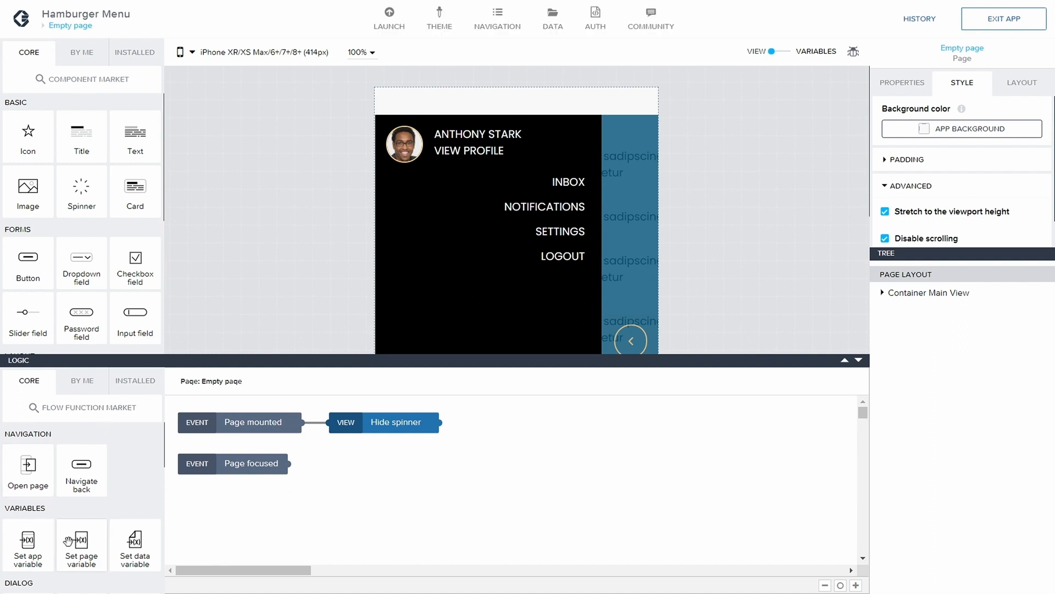
drag(28, 545, 367, 470)
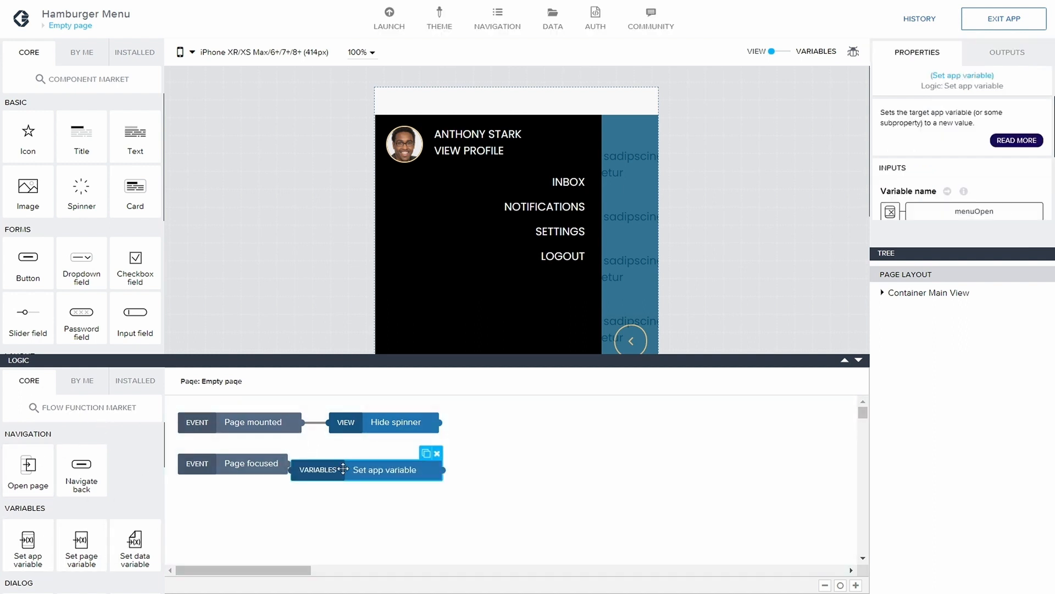
scroll(918, 220, down, 2)
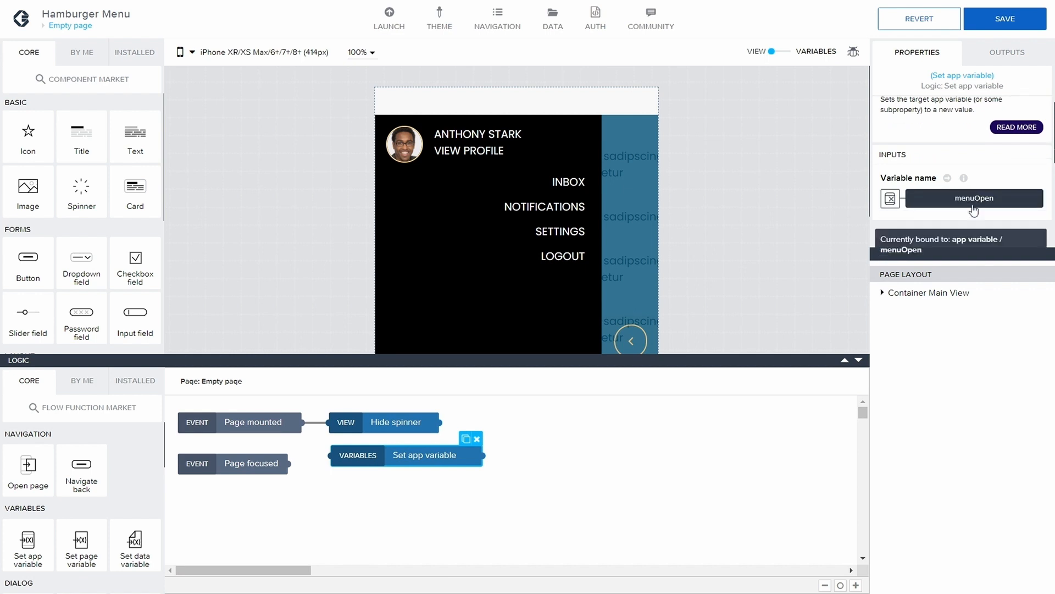
click(921, 206)
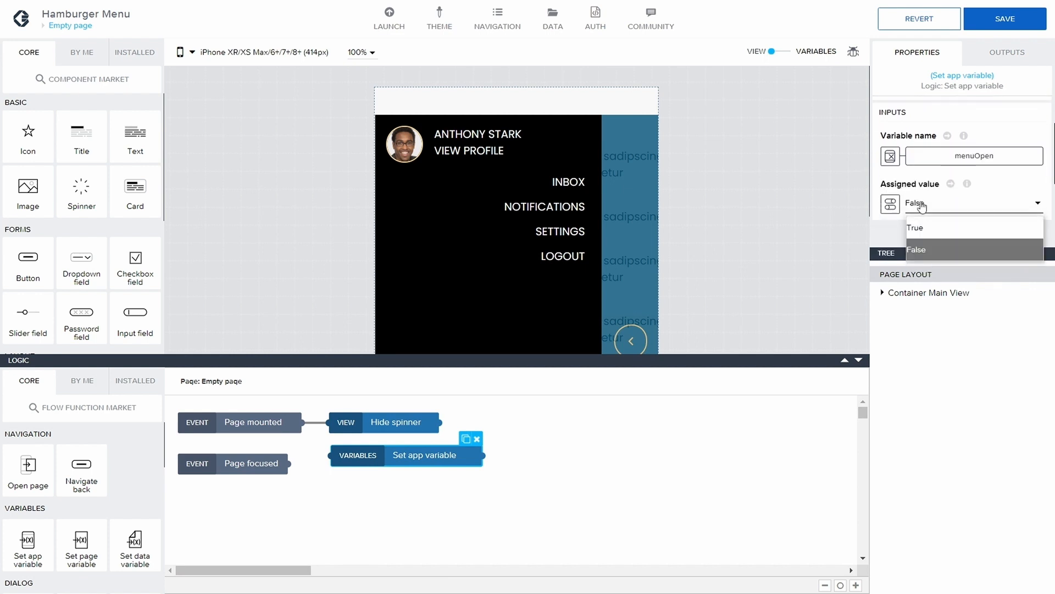
click(494, 382)
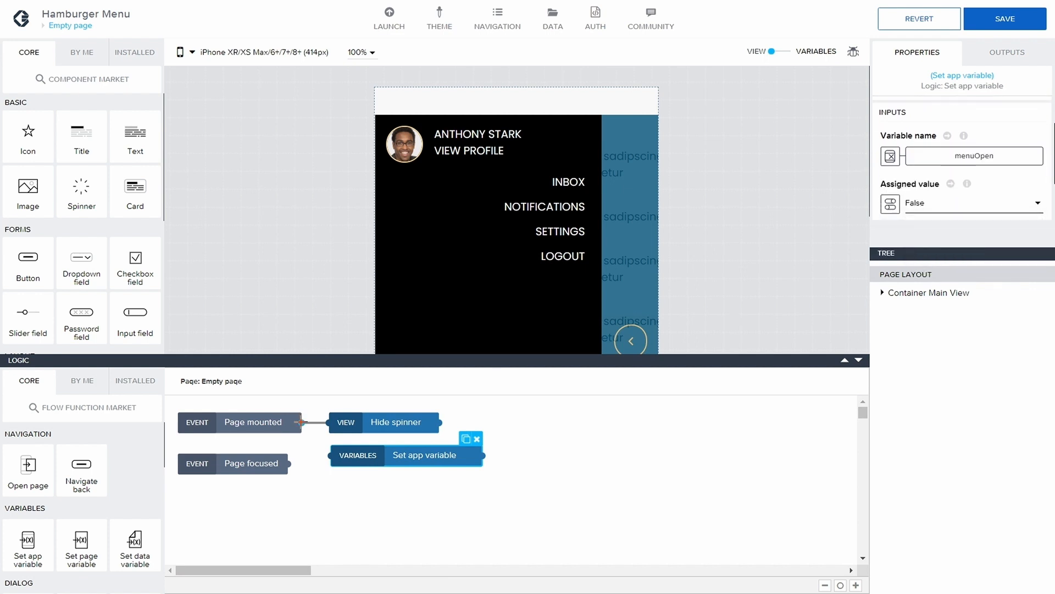
drag(301, 421, 371, 455)
click(992, 20)
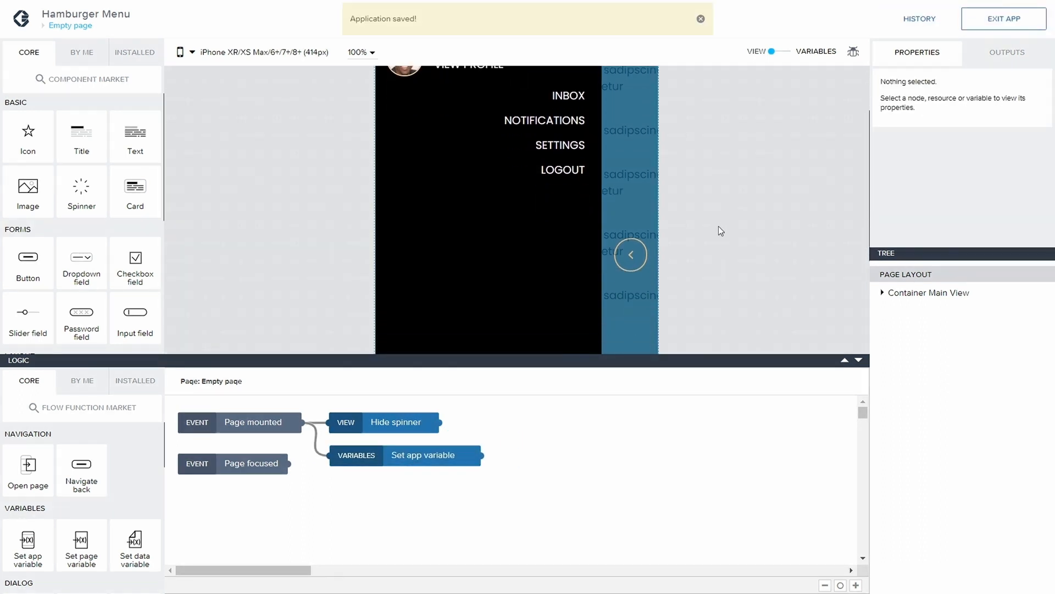
Step: Add a Set app variable function to the logic of Container Overlay and connect it to the Component tap event
click(630, 264)
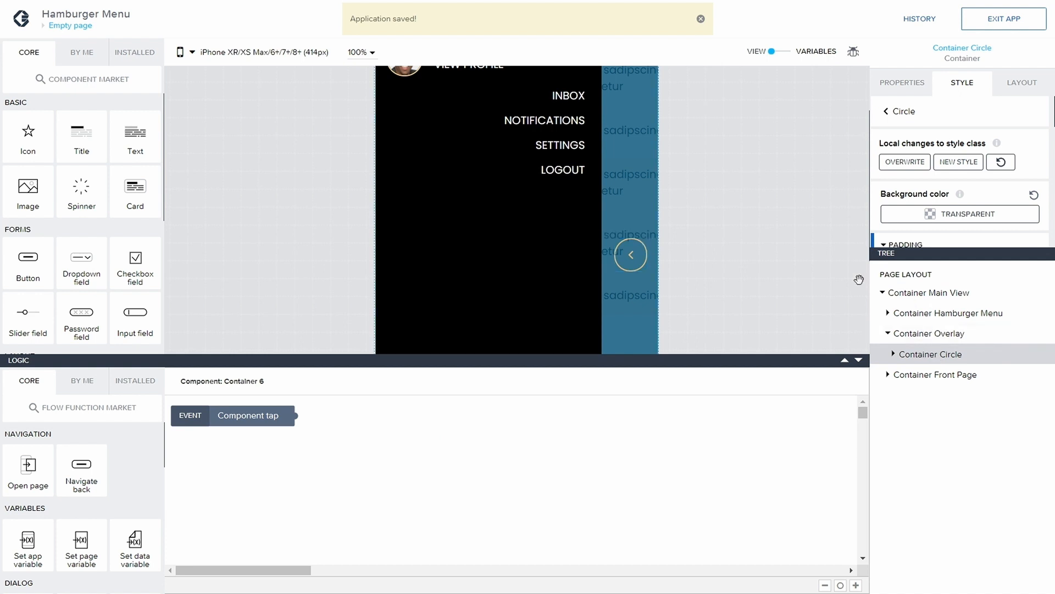
click(928, 333)
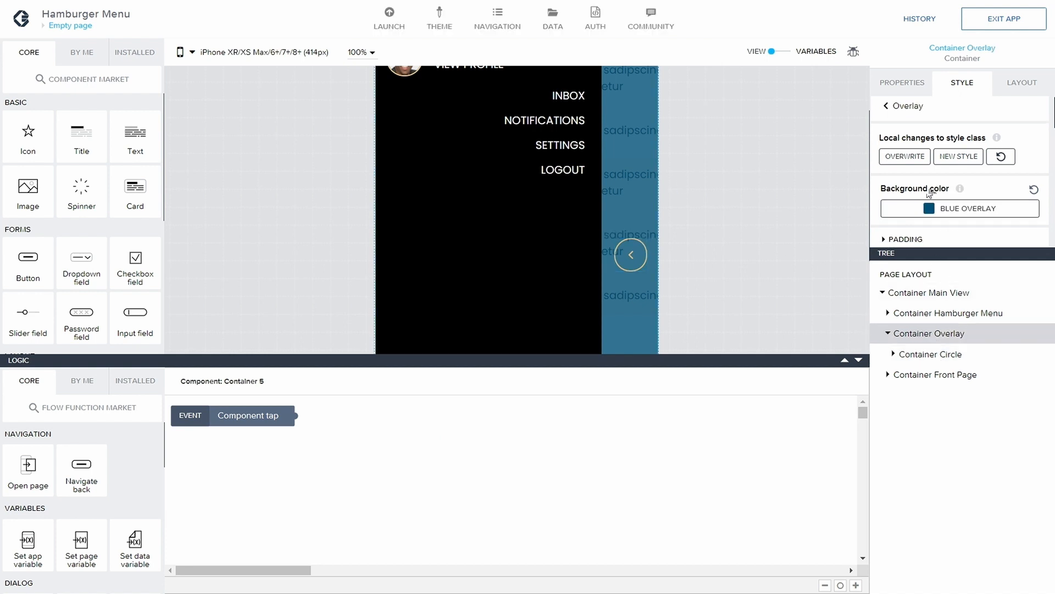
scroll(929, 192, down, 1)
scroll(925, 160, up, 1)
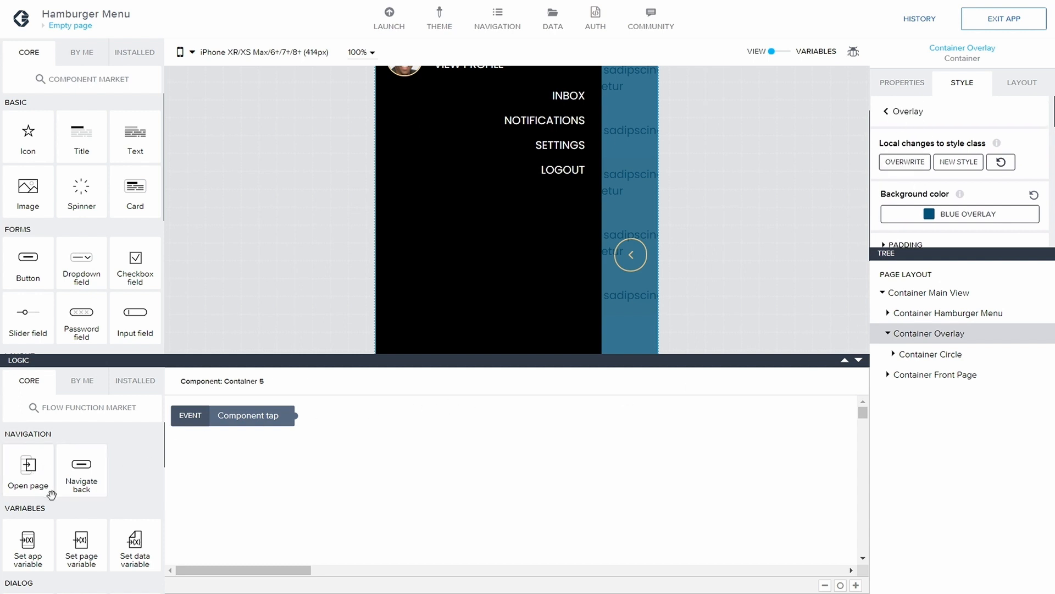
scroll(52, 494, down, 1)
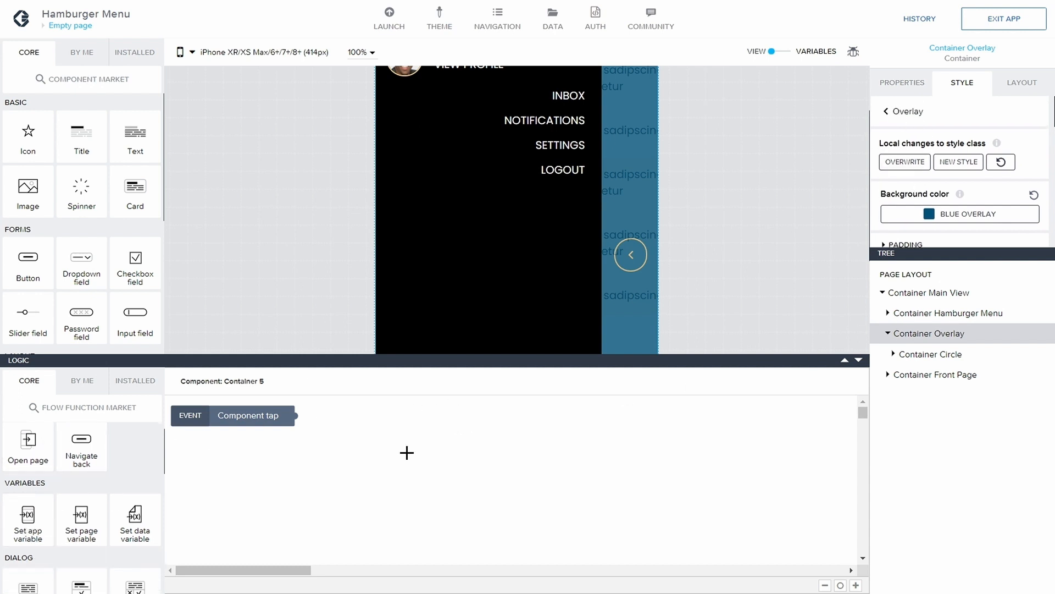
drag(43, 516, 442, 425)
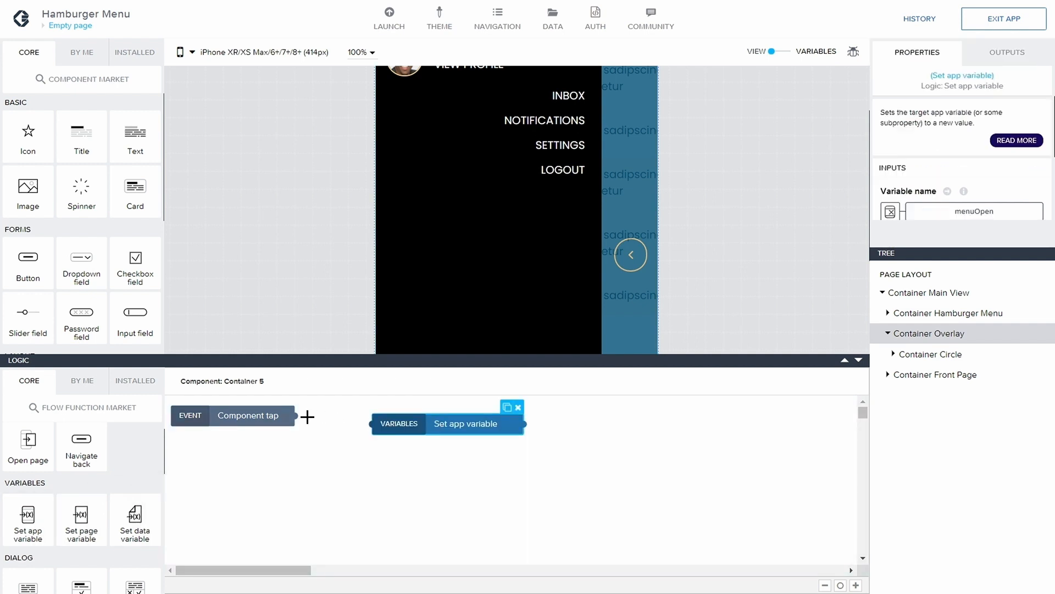
drag(297, 416, 372, 423)
drag(471, 422, 512, 420)
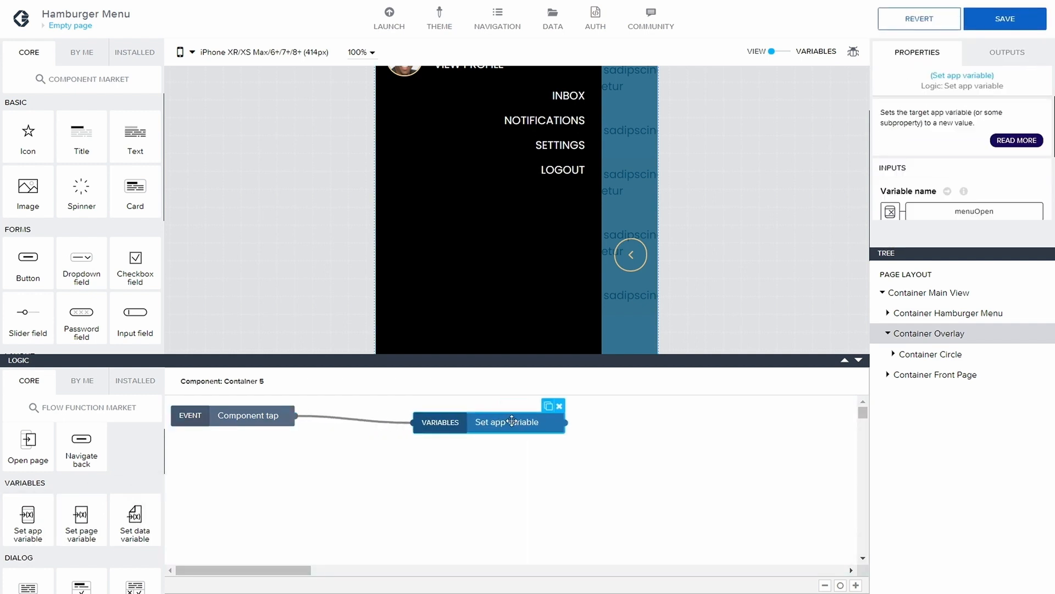
Step: Assign False to menuOpen in the overlay's Set app variable function, place the node nearer the event, and save the application
scroll(984, 176, down, 2)
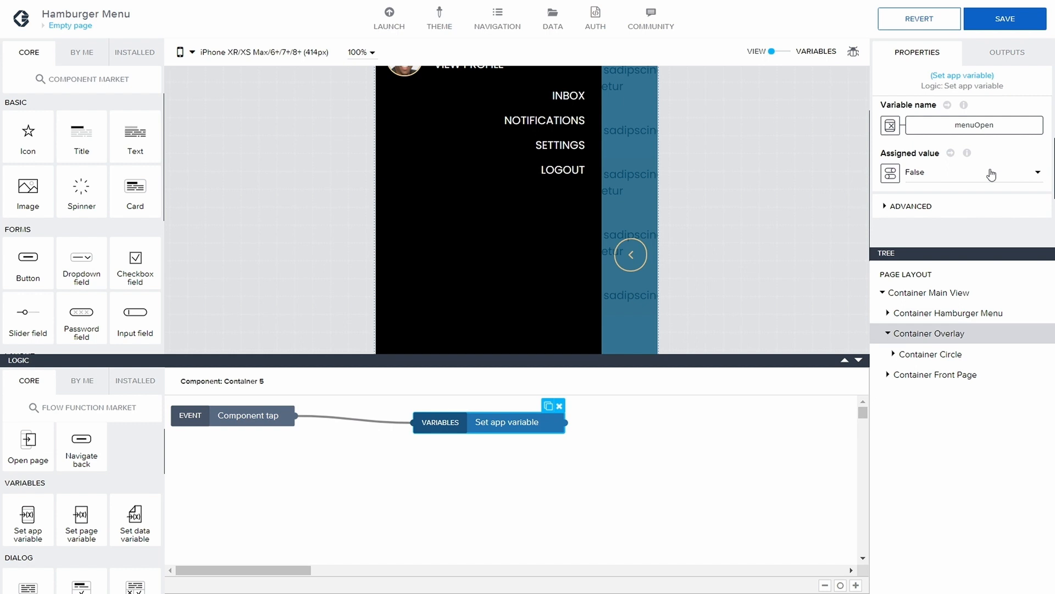
click(945, 169)
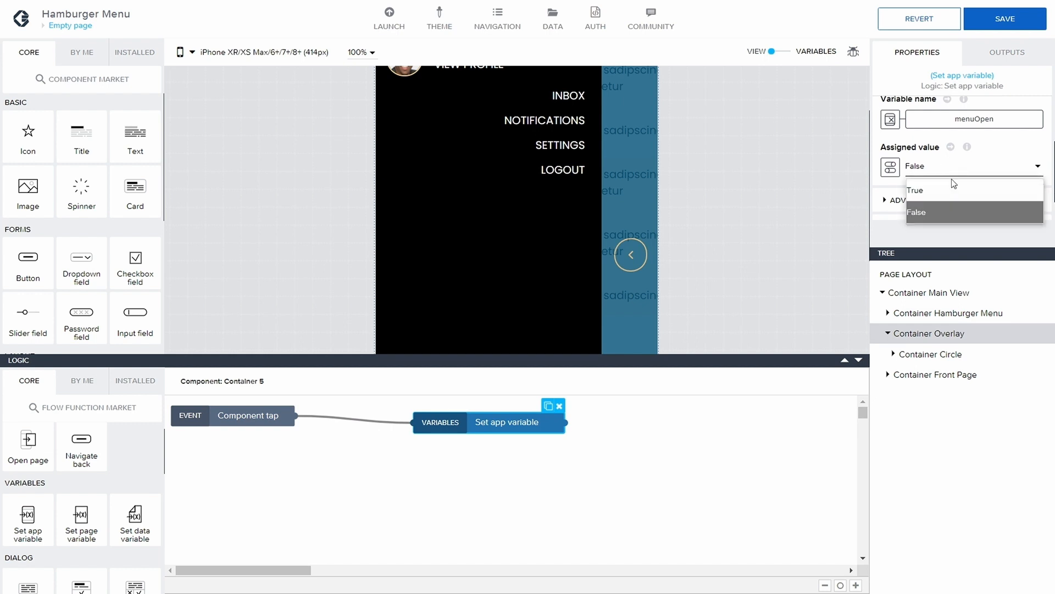
click(950, 214)
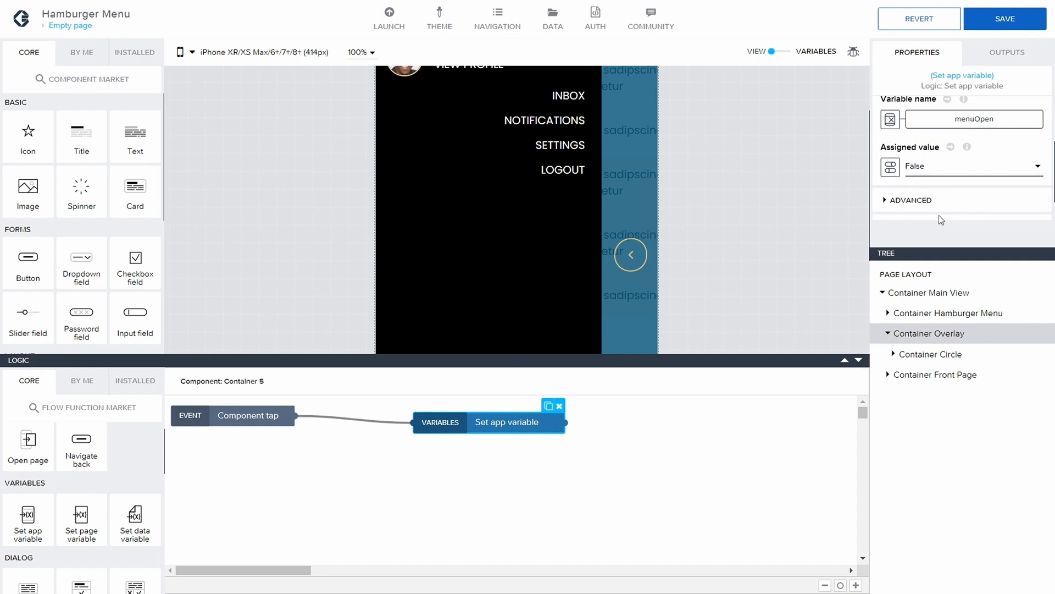
click(472, 472)
drag(475, 425, 441, 422)
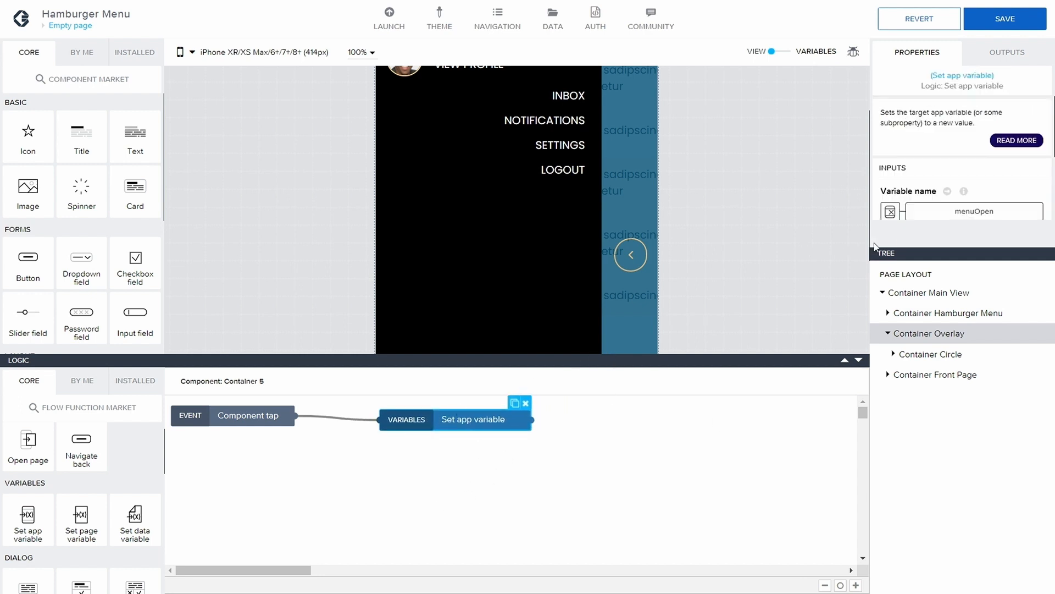
click(1000, 20)
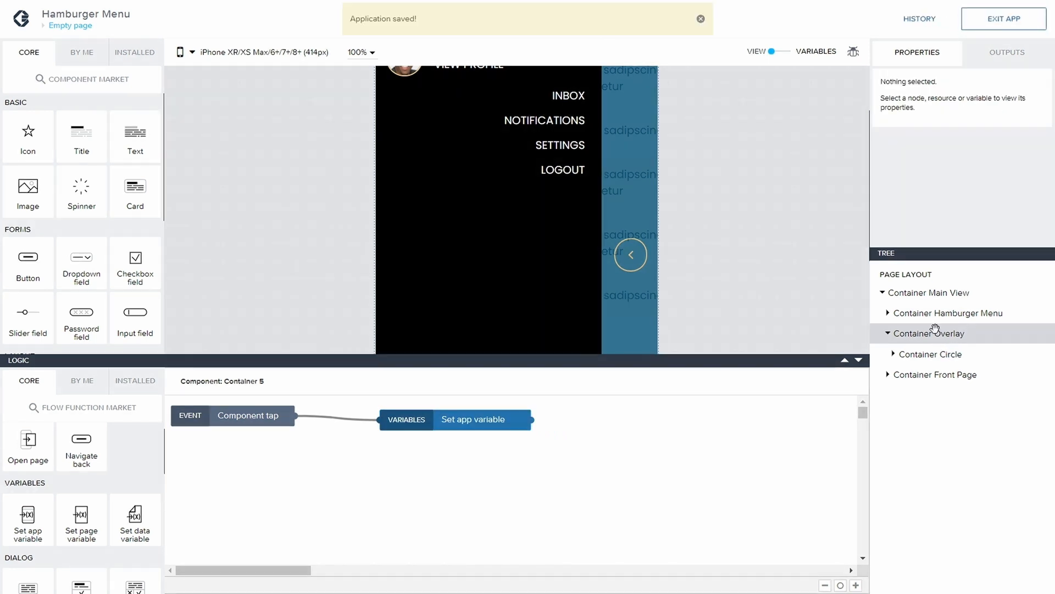
Step: Add a Set app variable function to the logic of Icon 1 in Container Navigation and connect it to Component tap
click(894, 355)
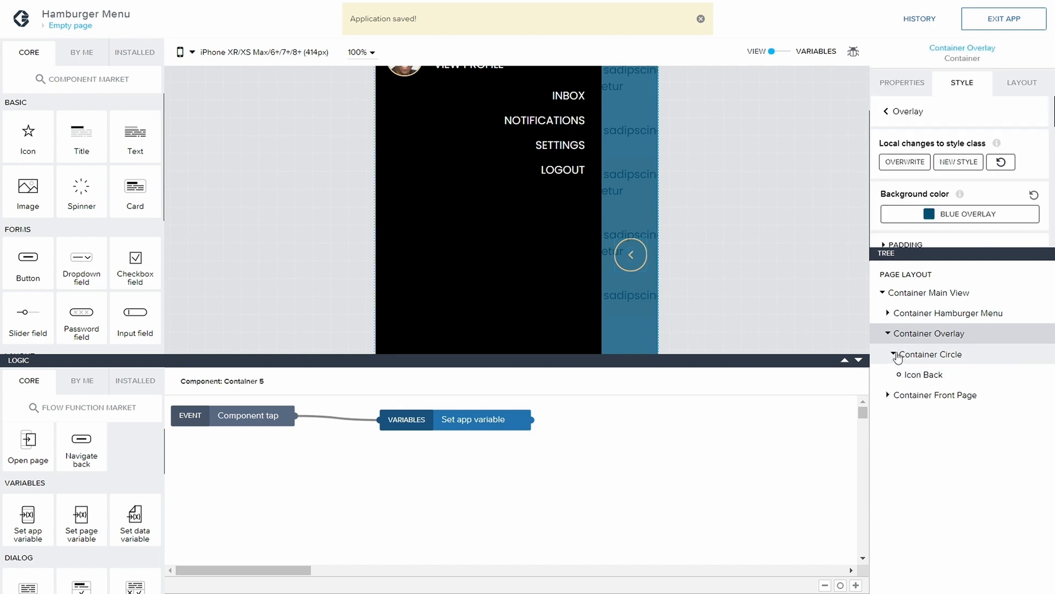
click(893, 354)
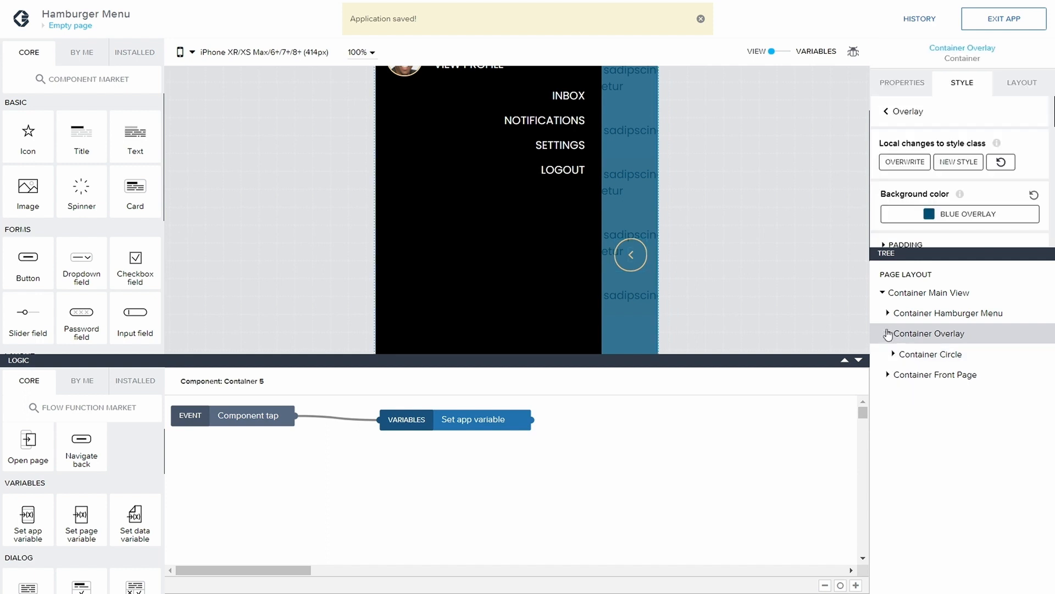
click(887, 334)
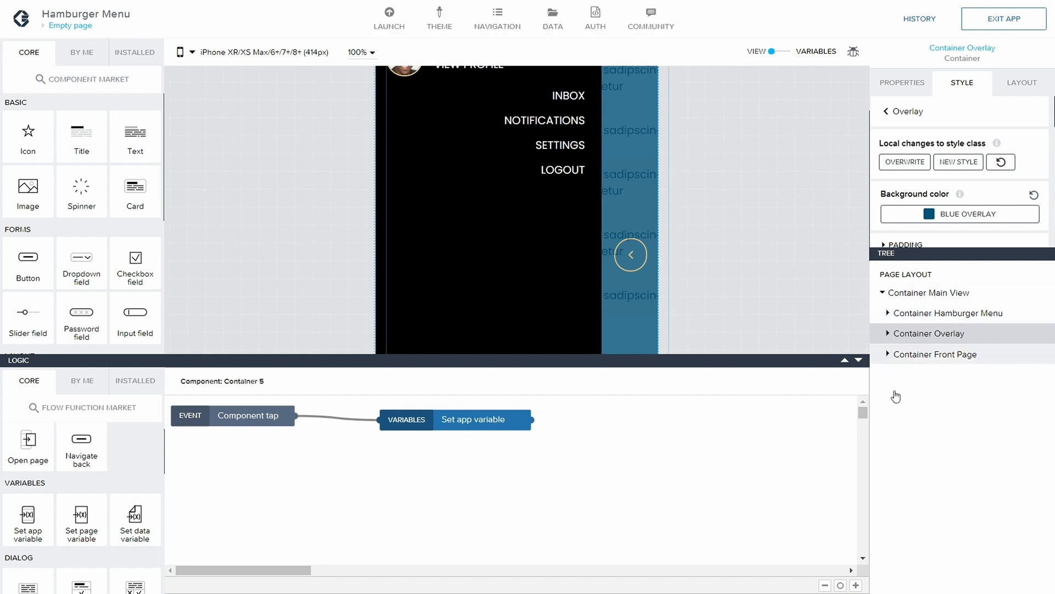
click(891, 354)
click(894, 375)
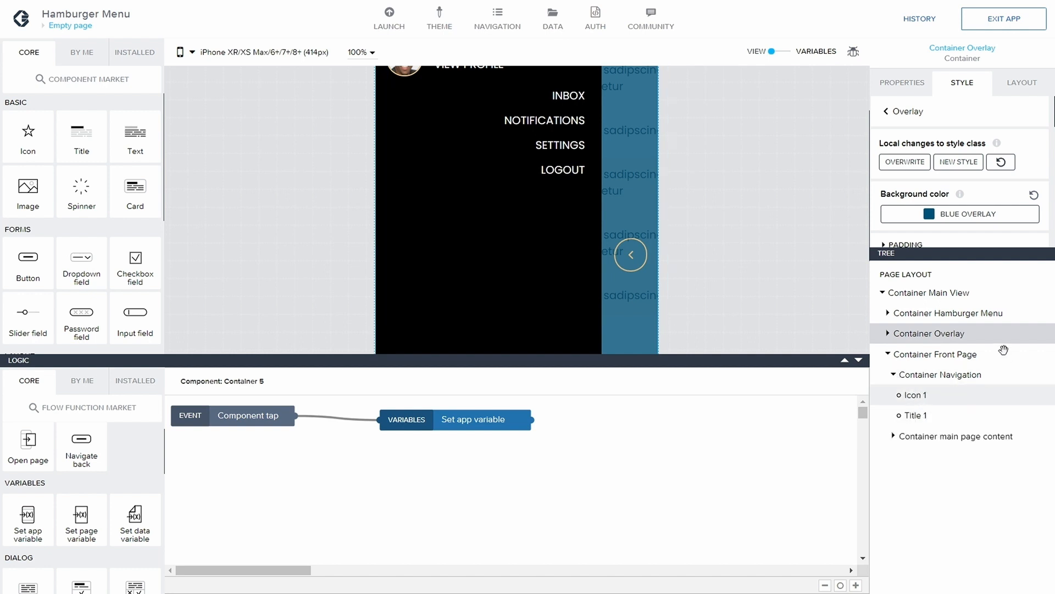
click(925, 400)
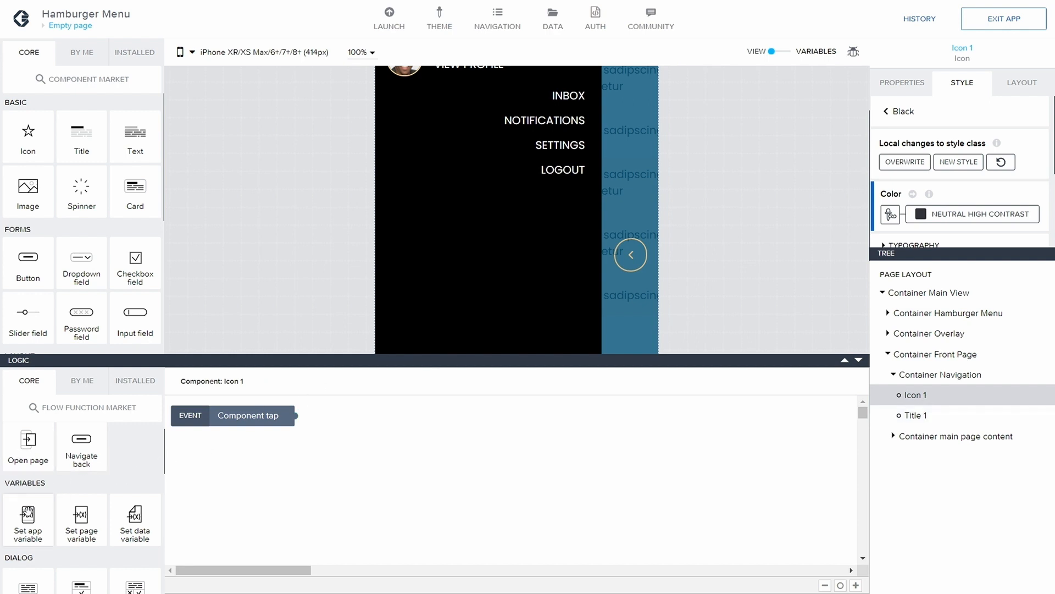
drag(27, 511, 428, 428)
click(291, 416)
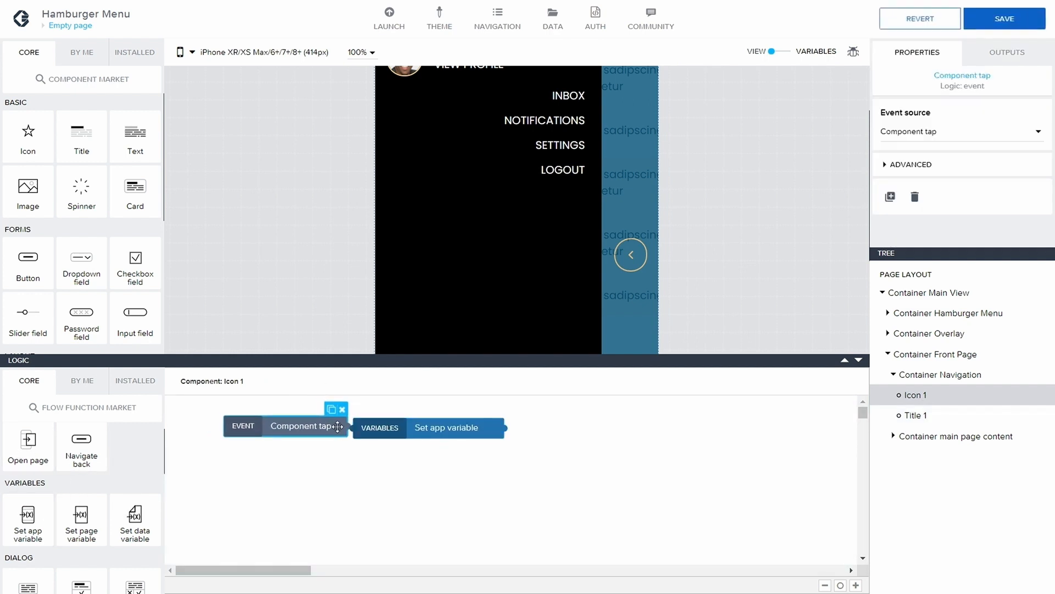
drag(293, 414, 356, 428)
drag(439, 424, 495, 424)
Step: Bind the icon's Set app variable function to menuOpen with the assigned value True and save the application
scroll(968, 191, down, 2)
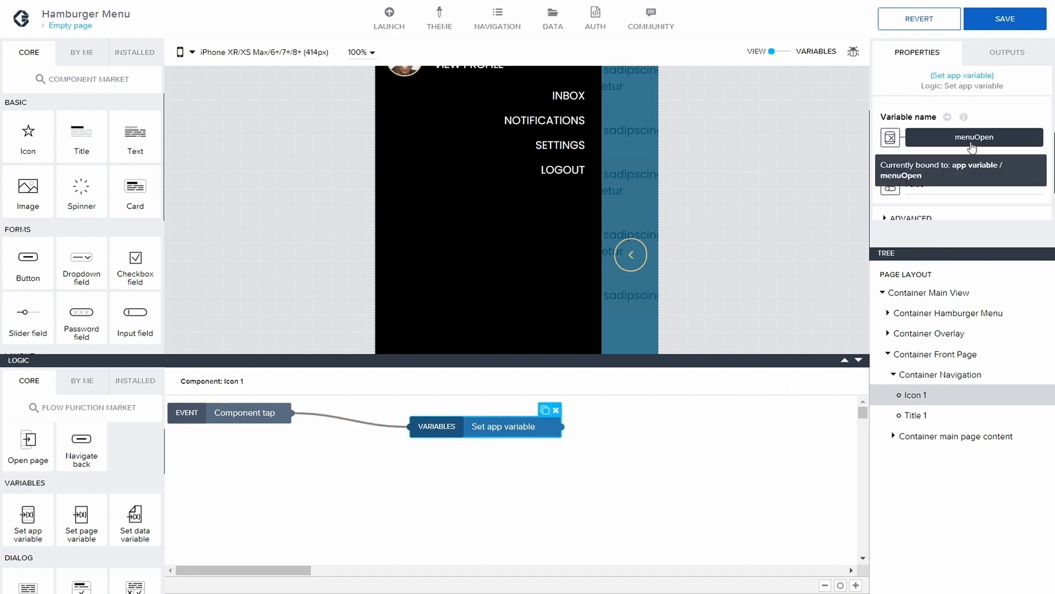
click(971, 137)
click(495, 267)
click(558, 258)
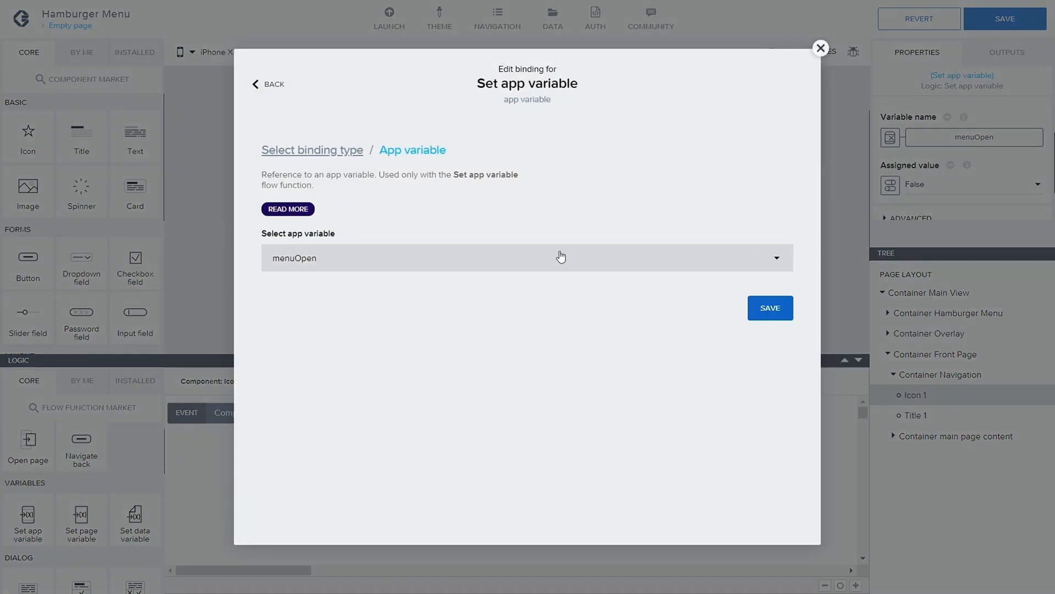
click(770, 308)
click(933, 192)
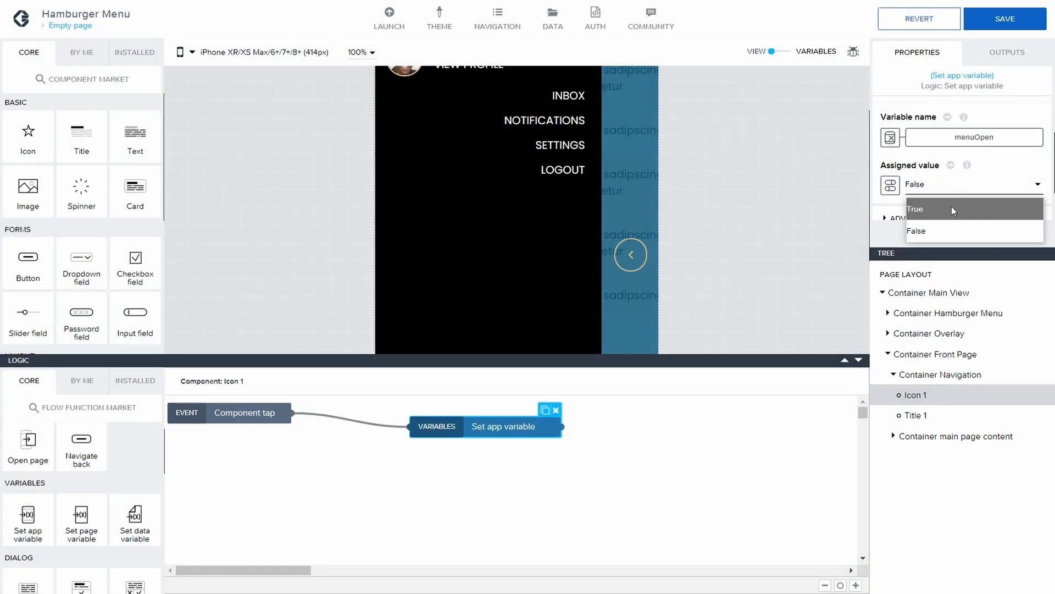
click(952, 206)
click(1004, 18)
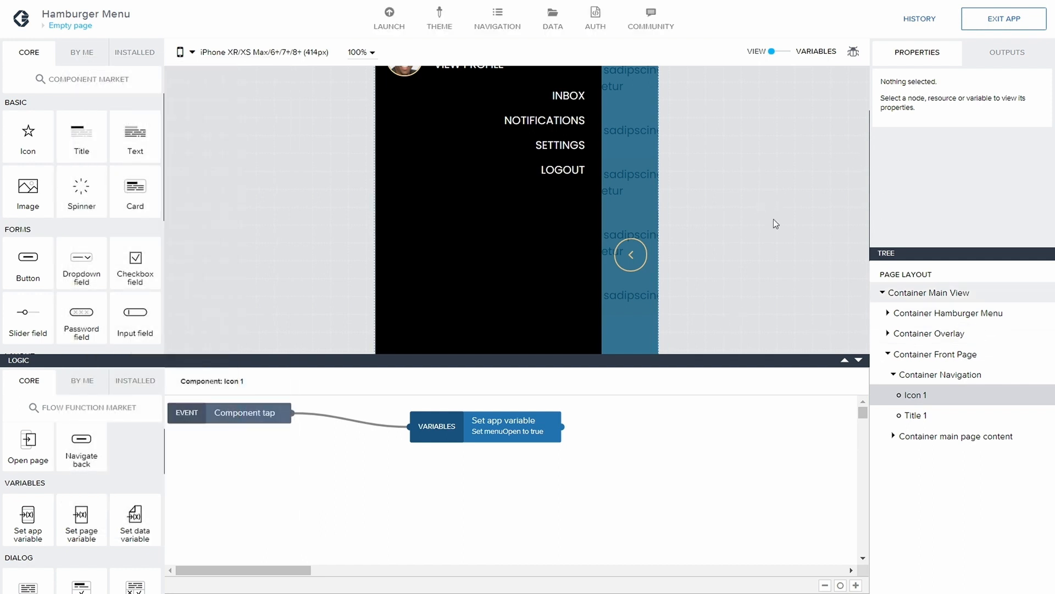
Step: Bind the Visible property of Container Hamburger Menu to the menuOpen app variable and save the application
scroll(751, 211, up, 2)
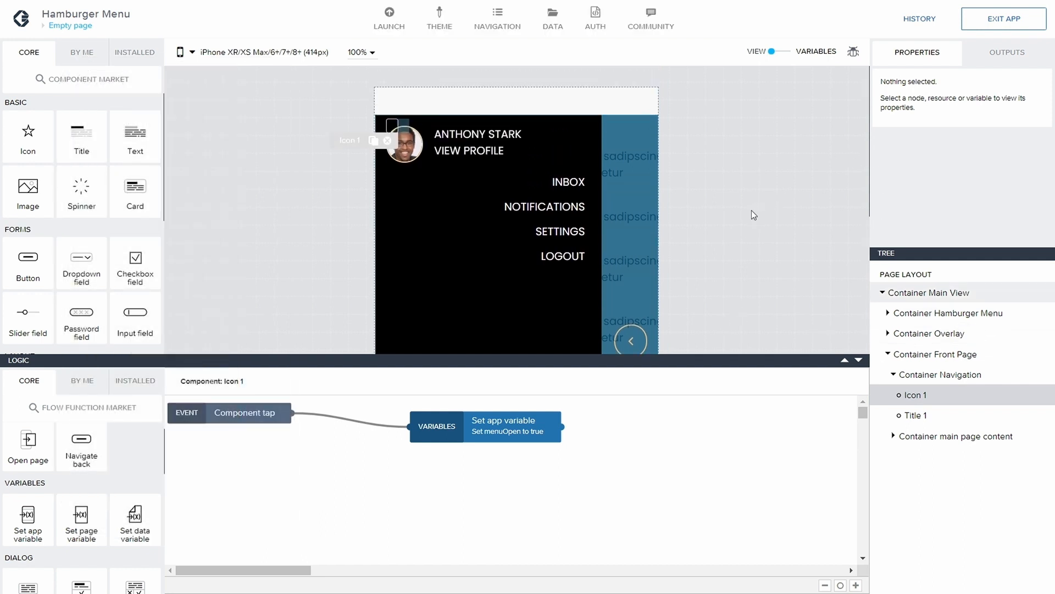
click(948, 311)
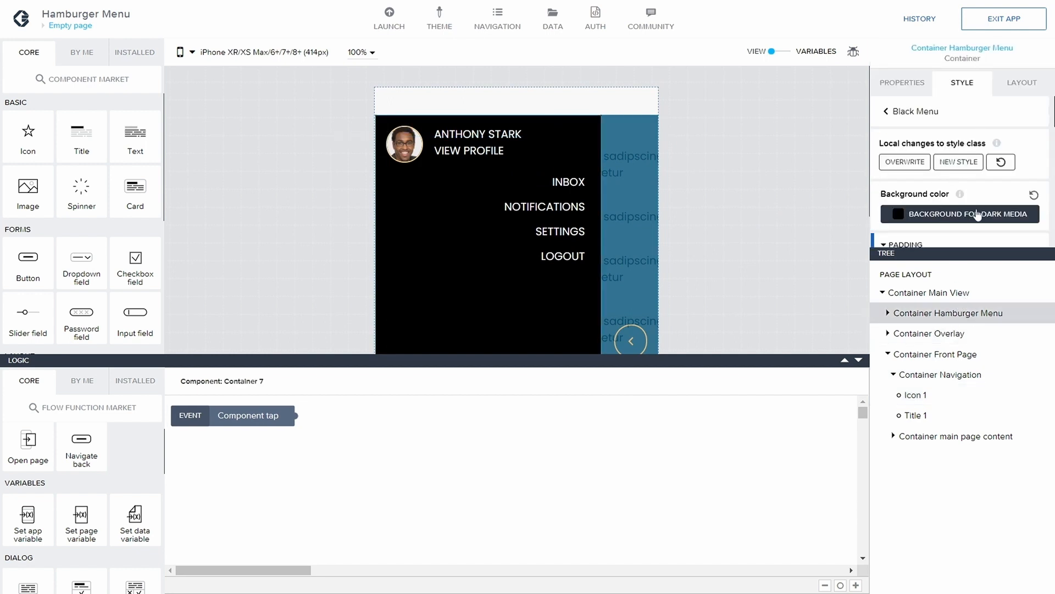
click(901, 84)
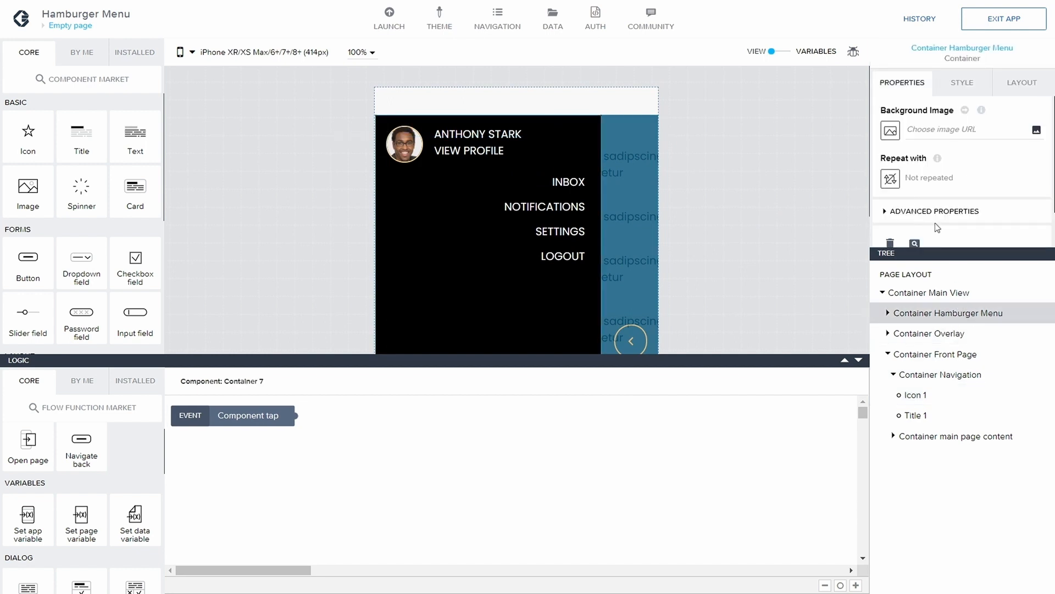
click(882, 212)
scroll(945, 219, down, 1)
click(921, 190)
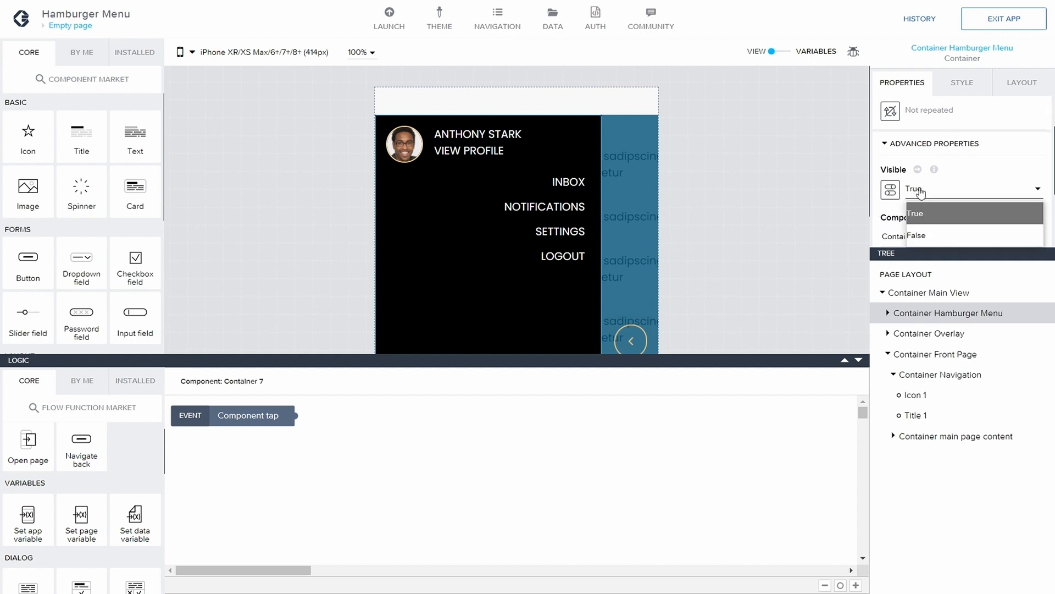
click(891, 189)
click(586, 264)
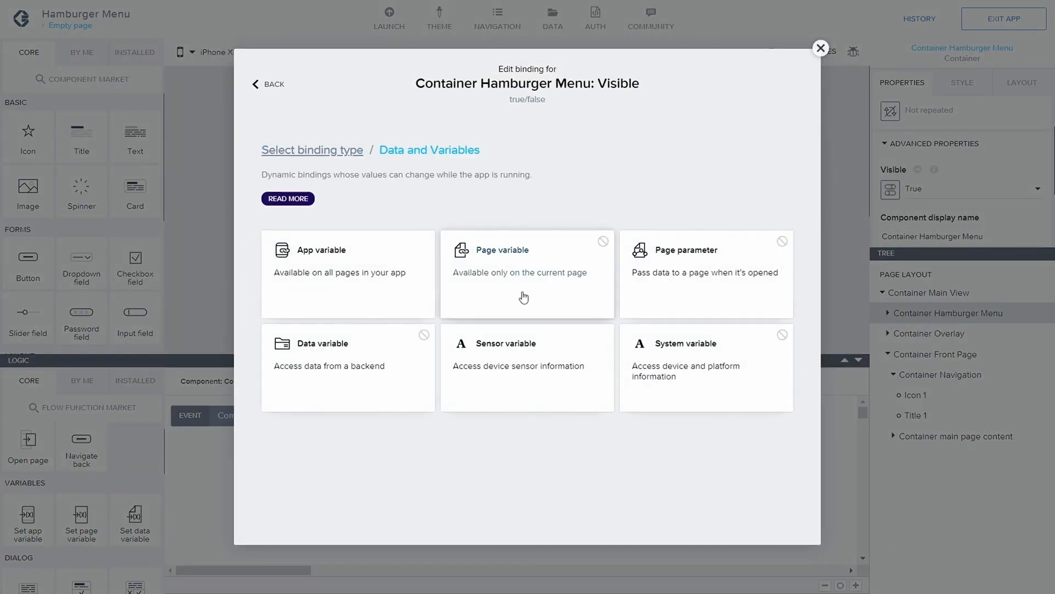
click(474, 286)
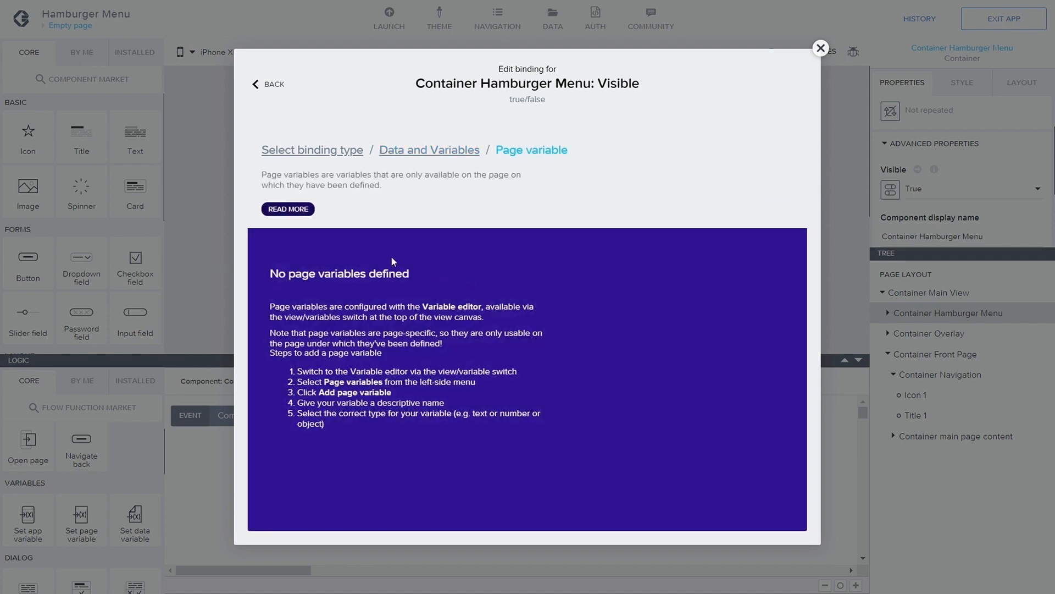
click(394, 152)
click(349, 266)
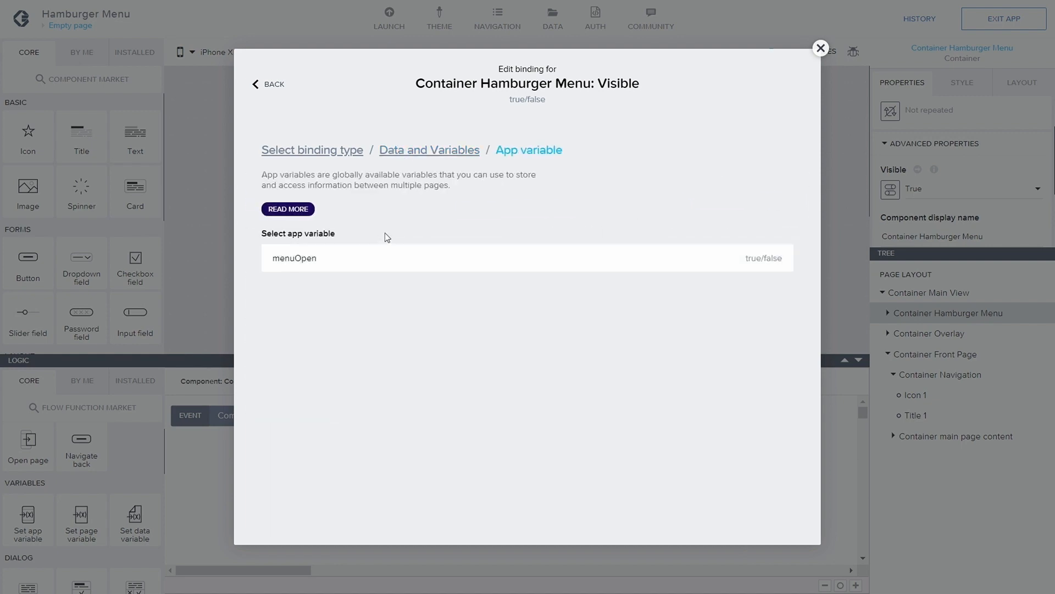
click(329, 259)
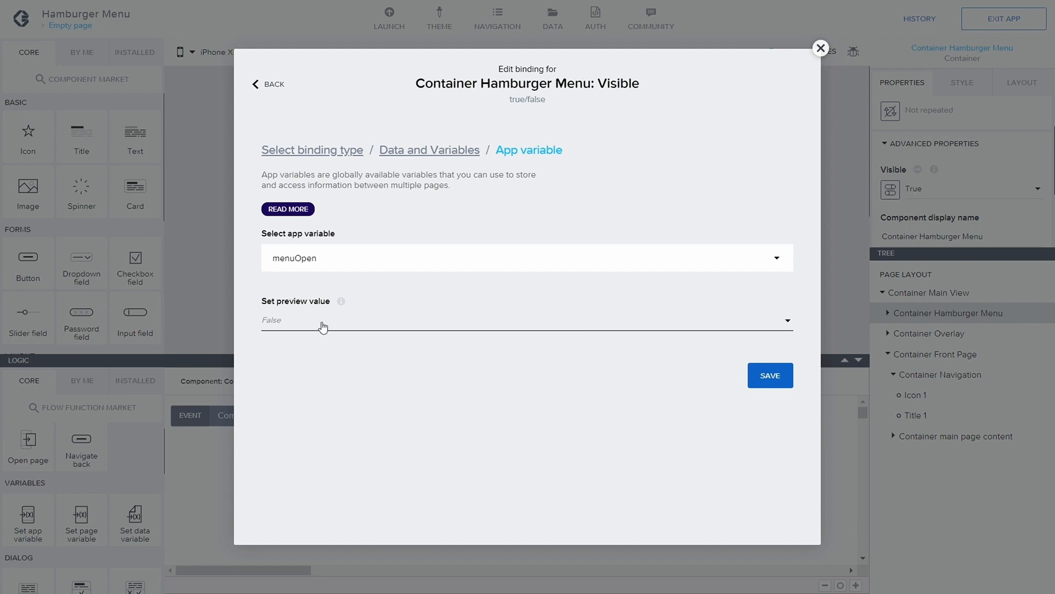
click(765, 377)
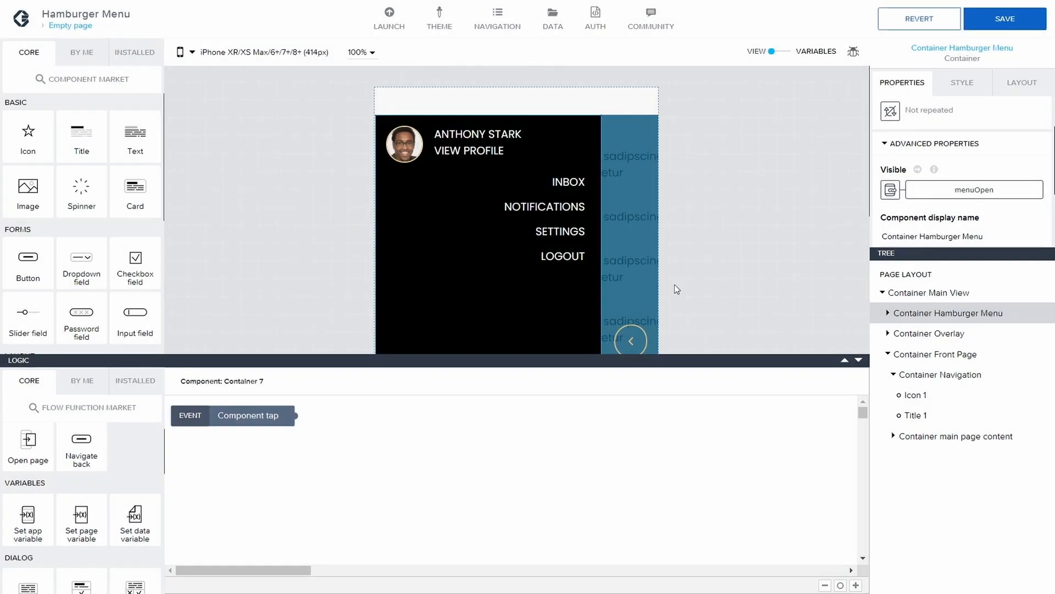
click(1012, 19)
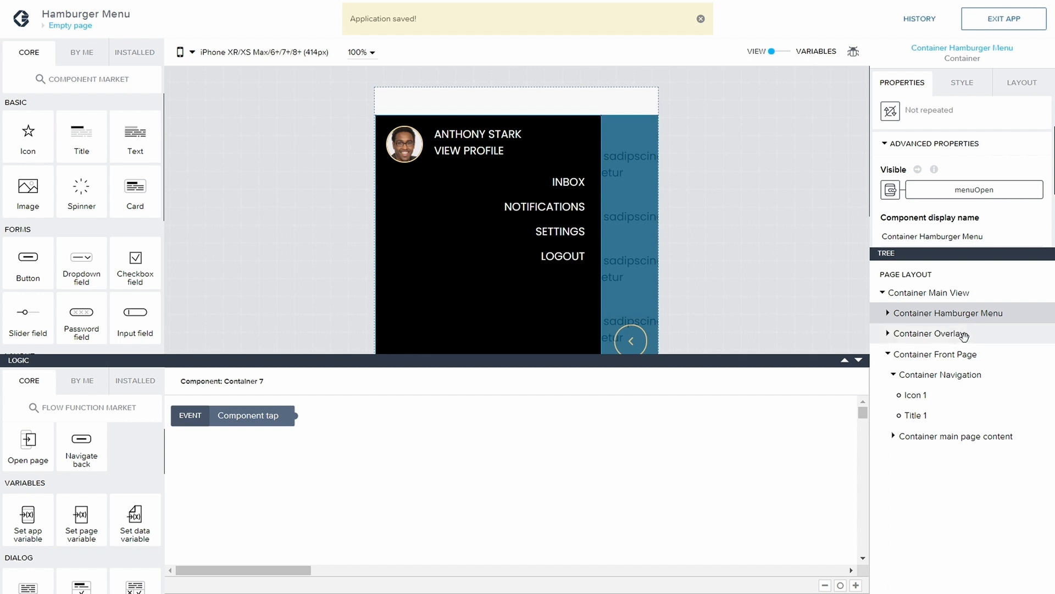
Step: Bind the Visible property of Container Overlay to the menuOpen app variable and save the application
click(964, 336)
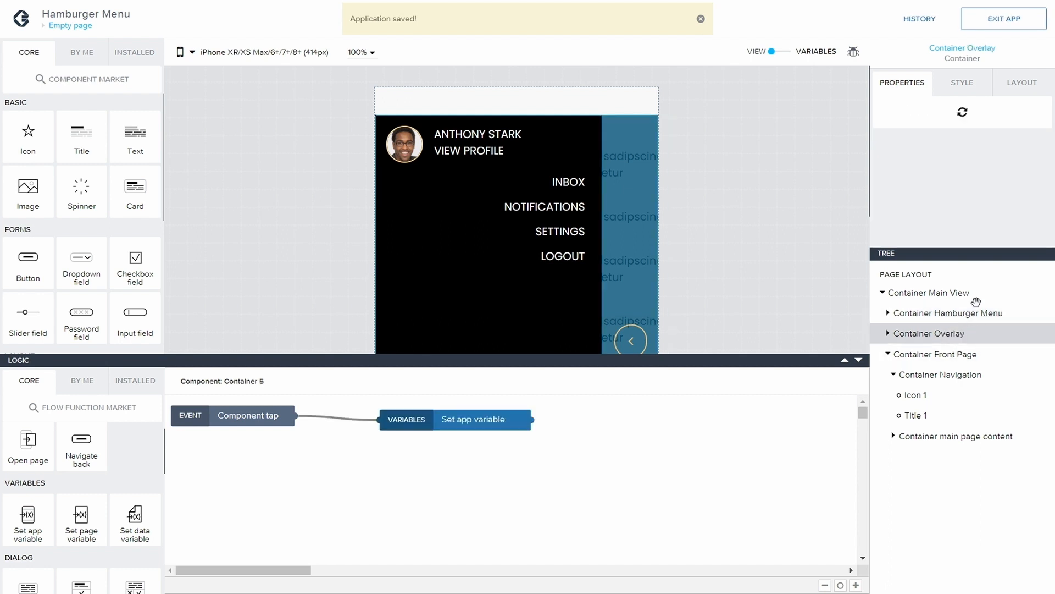
click(1013, 85)
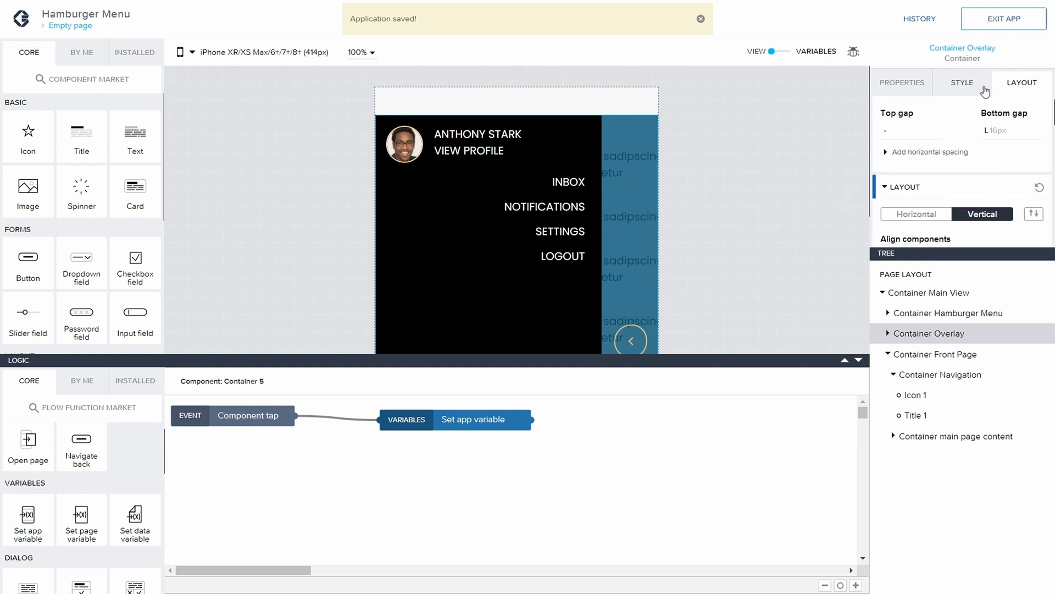
click(910, 86)
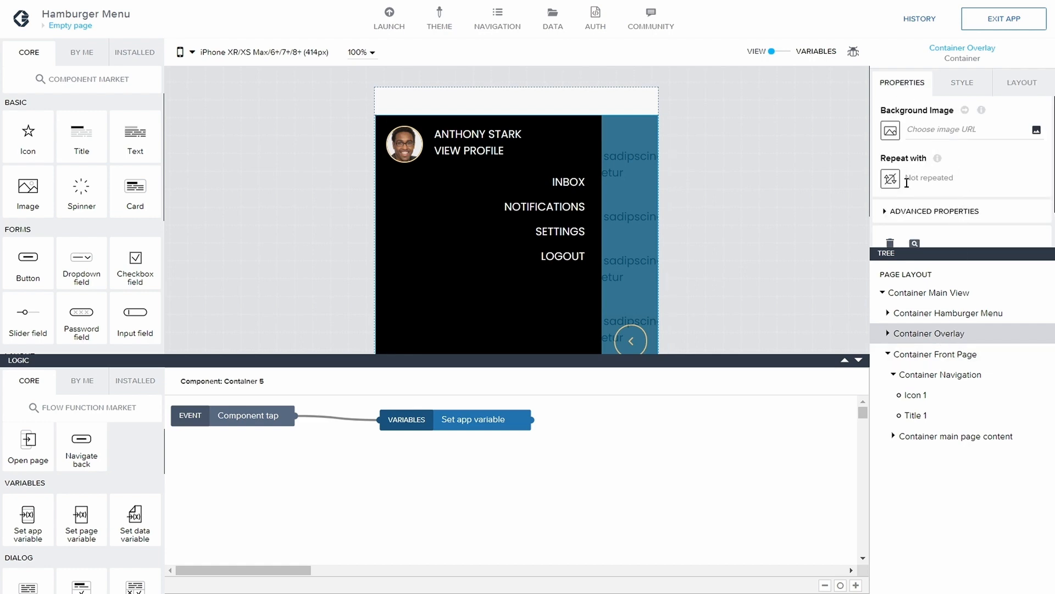
scroll(901, 193, down, 1)
click(901, 189)
scroll(898, 202, down, 2)
click(891, 189)
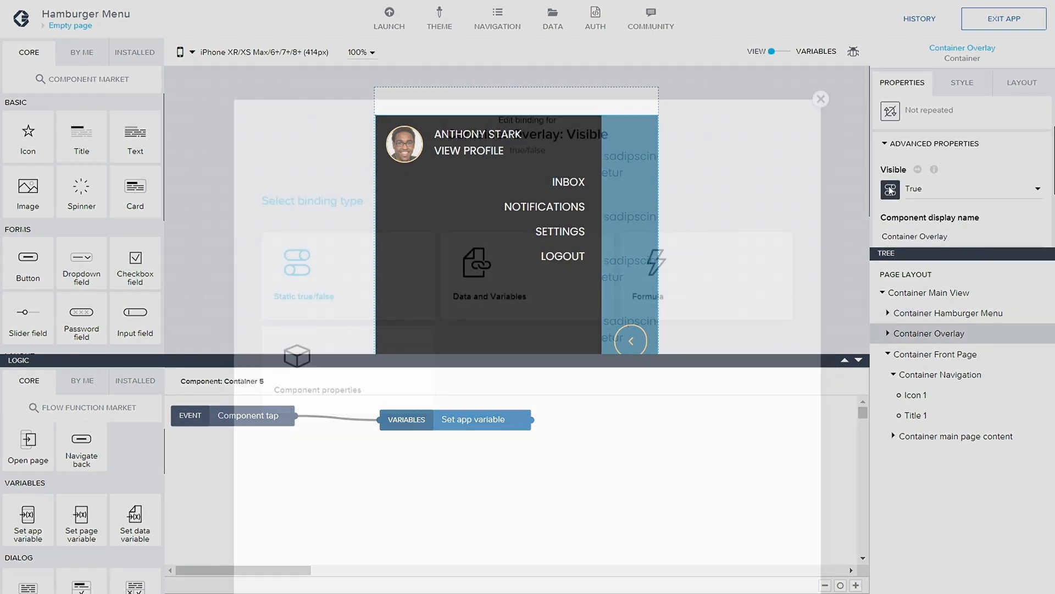
click(505, 250)
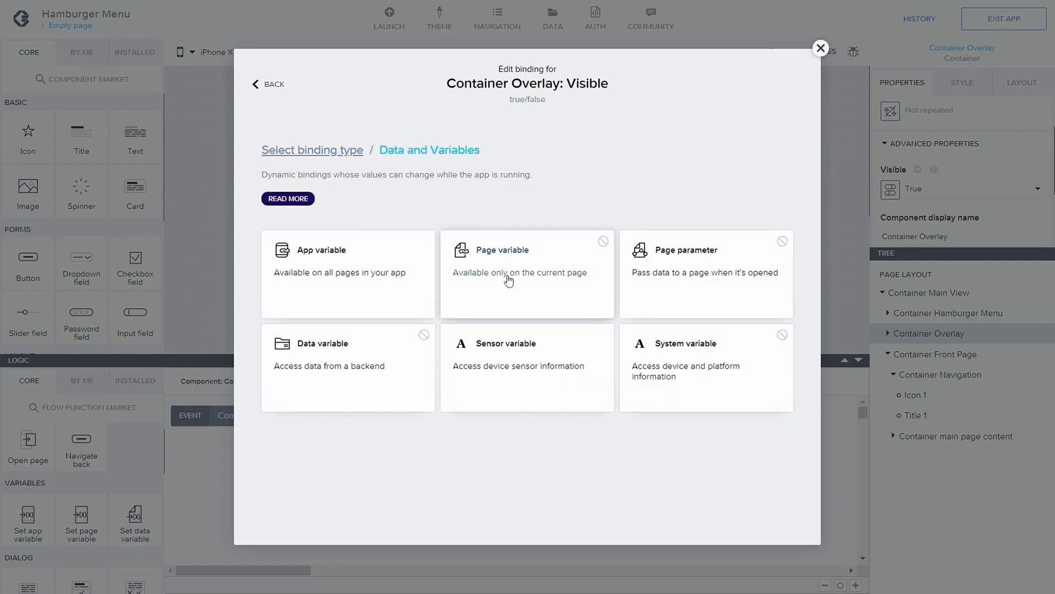
click(370, 275)
click(372, 264)
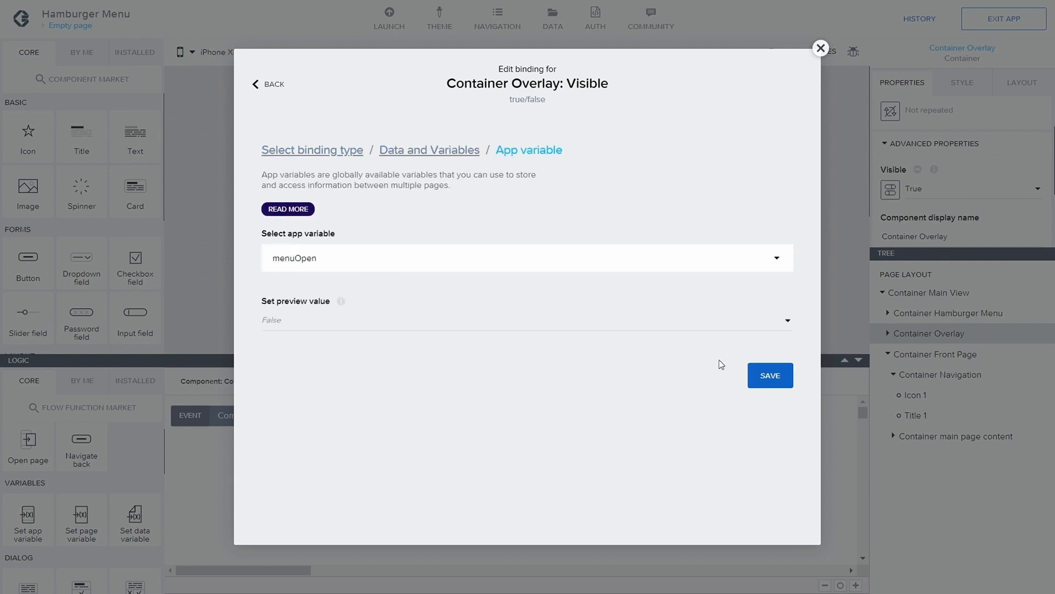
click(770, 375)
click(1000, 20)
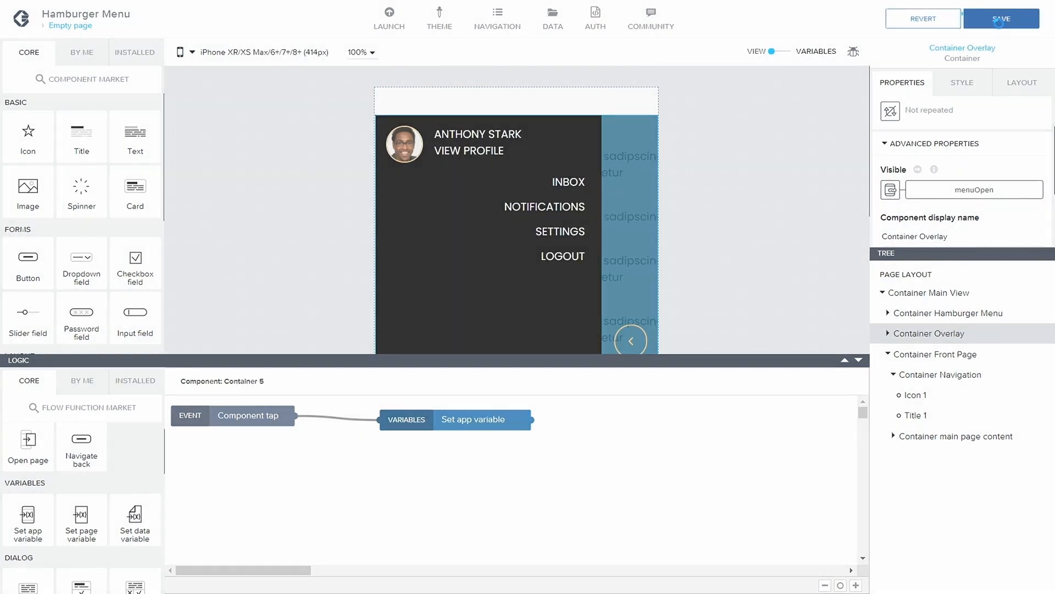
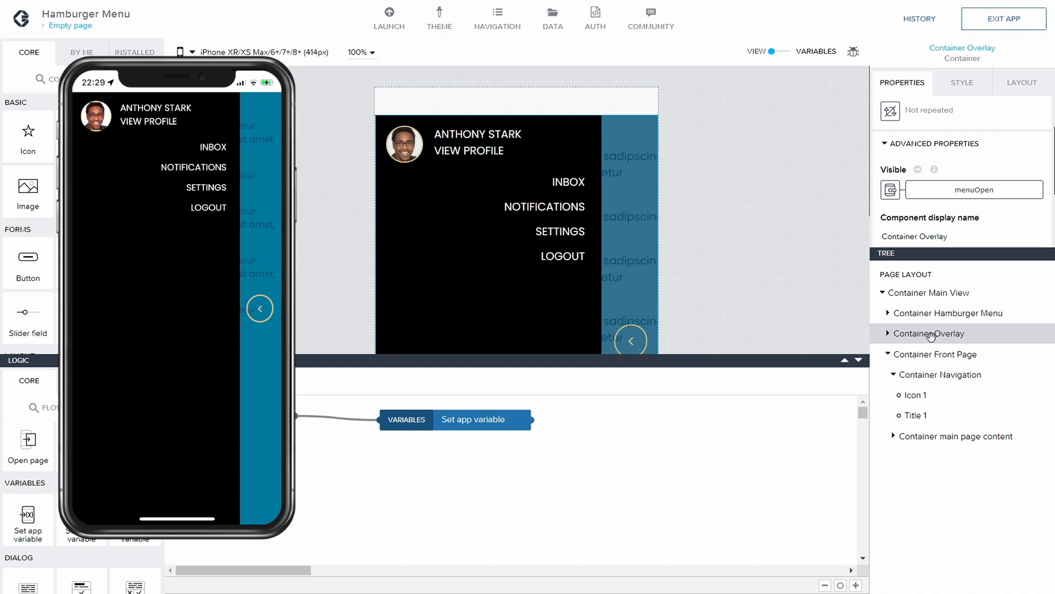
Step: Move the overlay's Set app variable node farther from its event and install the Animate component function from the flow function market
drag(461, 417, 602, 419)
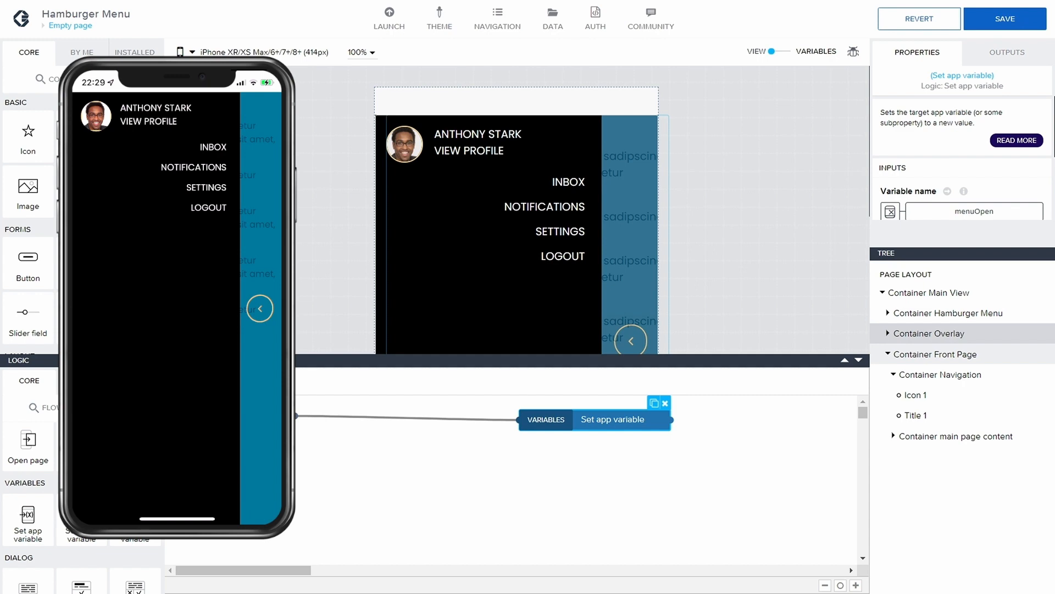
click(82, 408)
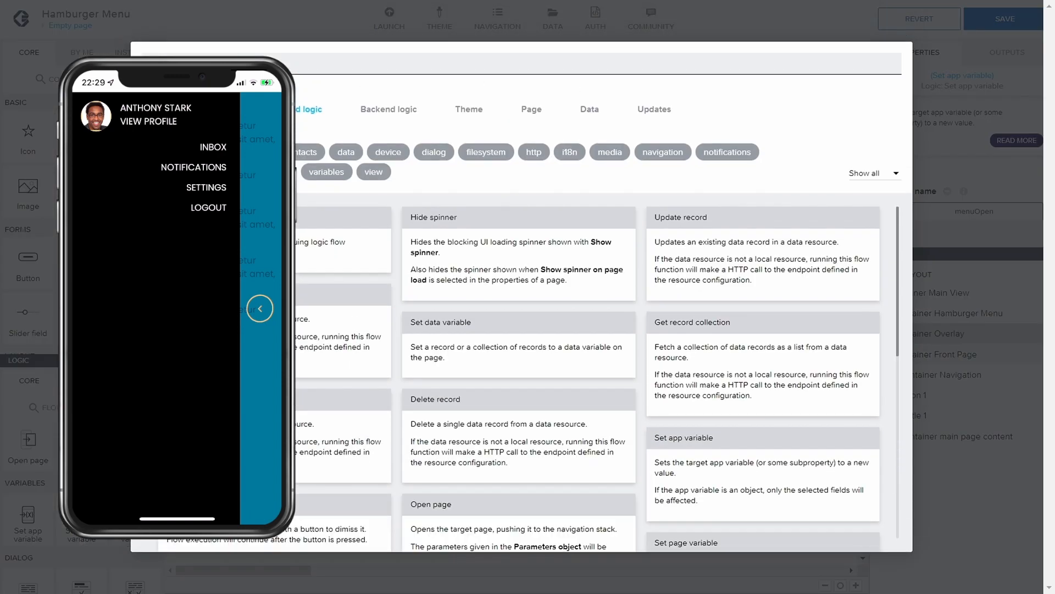
text(Anim)
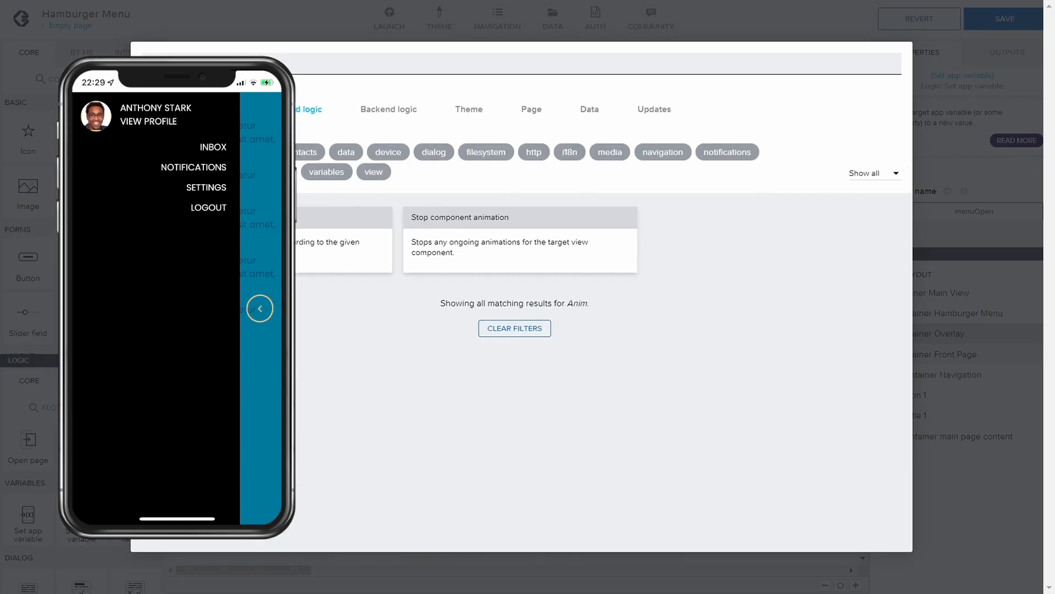
click(248, 241)
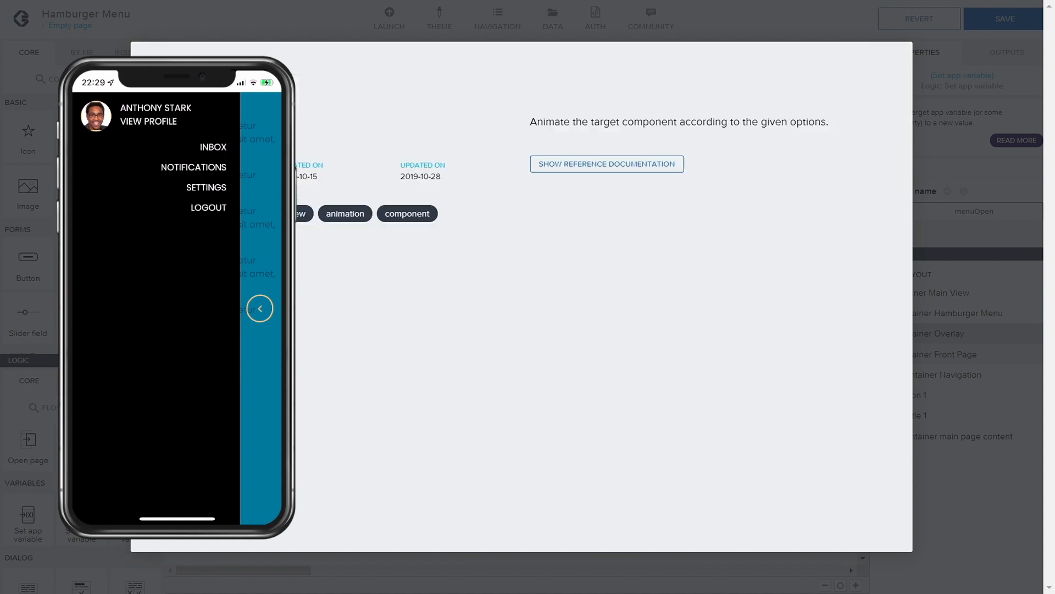
click(178, 135)
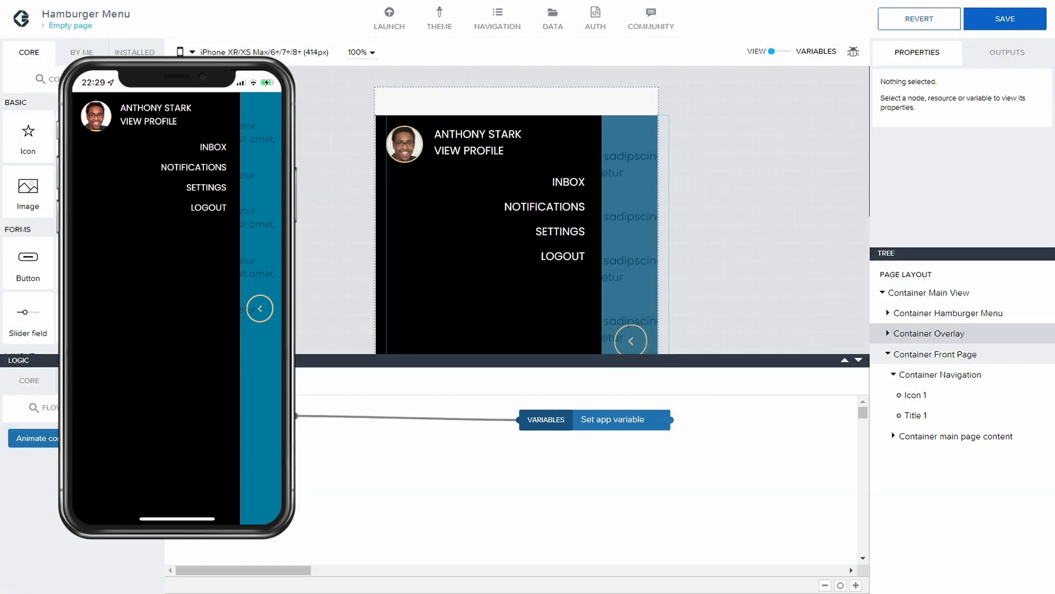
Step: Add an Animate component function to the Container Overlay logic, connect it to Component tap, and space out the nodes
drag(33, 438, 588, 459)
drag(644, 425, 727, 437)
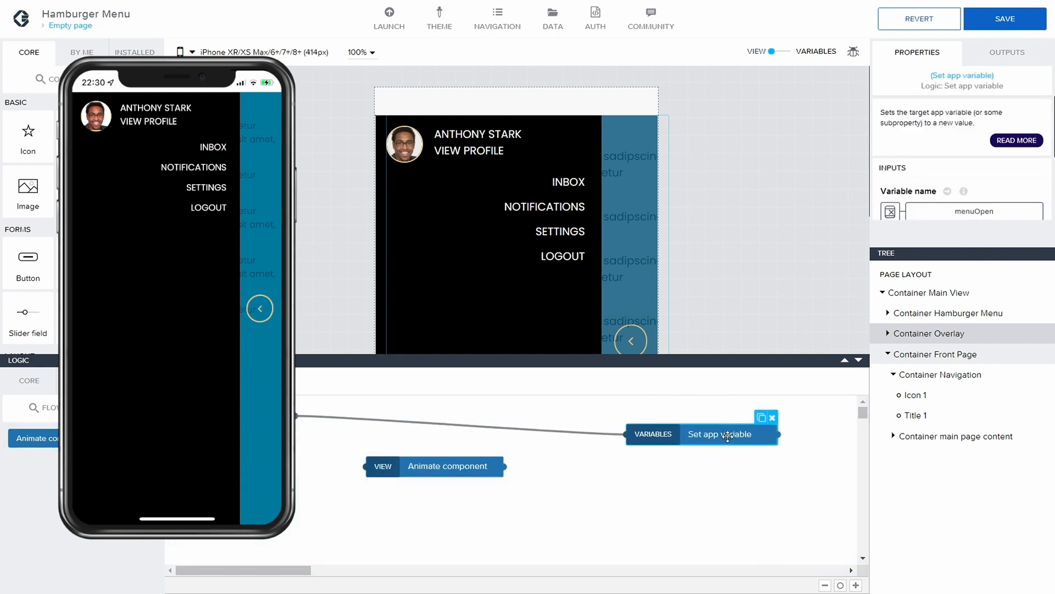
drag(457, 470, 457, 455)
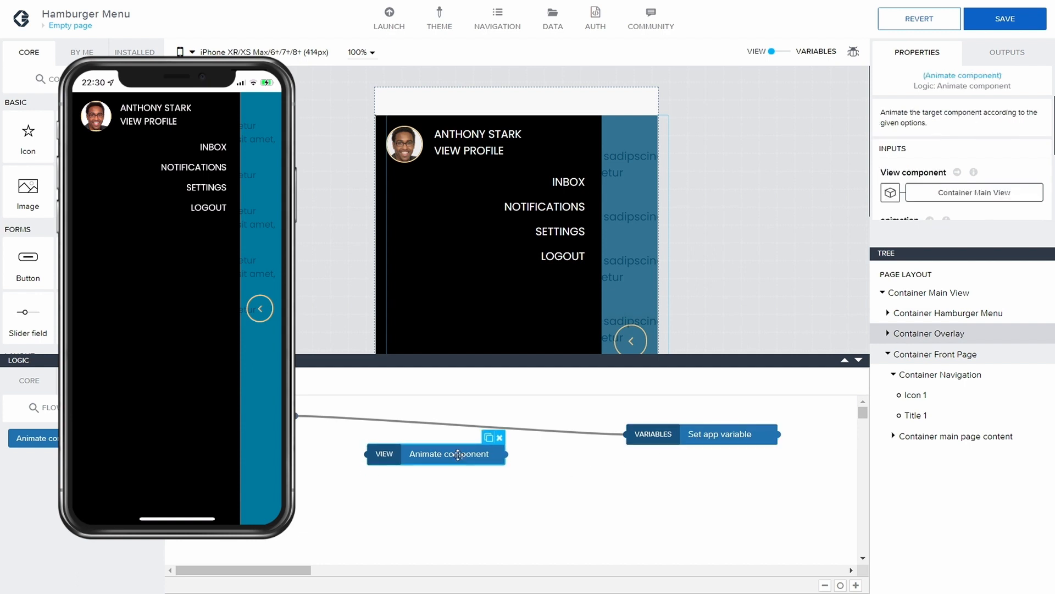
drag(297, 416, 366, 454)
drag(448, 454, 506, 476)
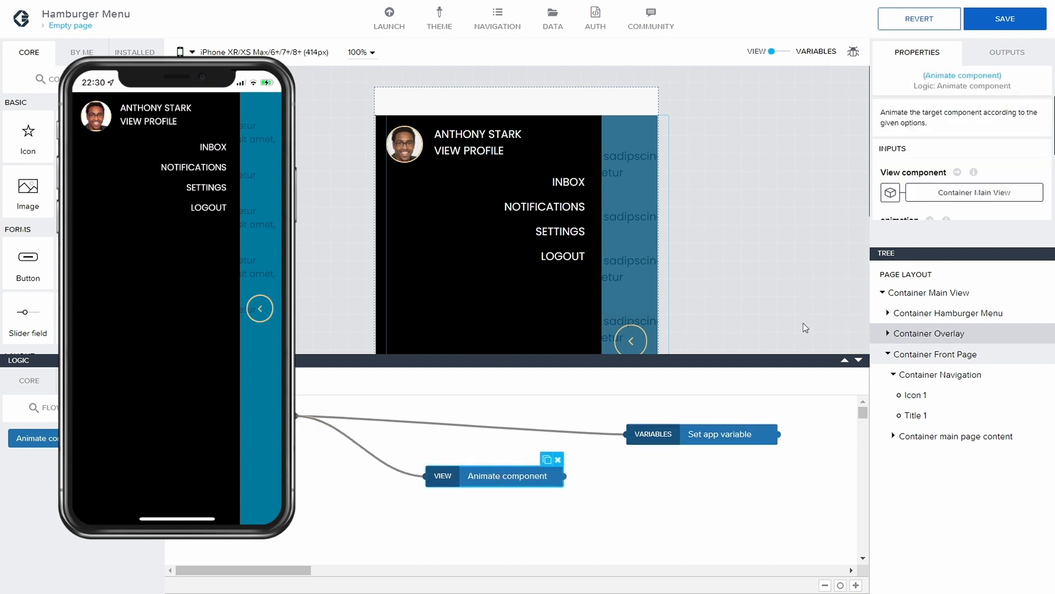
Step: Set Container Picture as the view component of the overlay's Animate component function
click(980, 194)
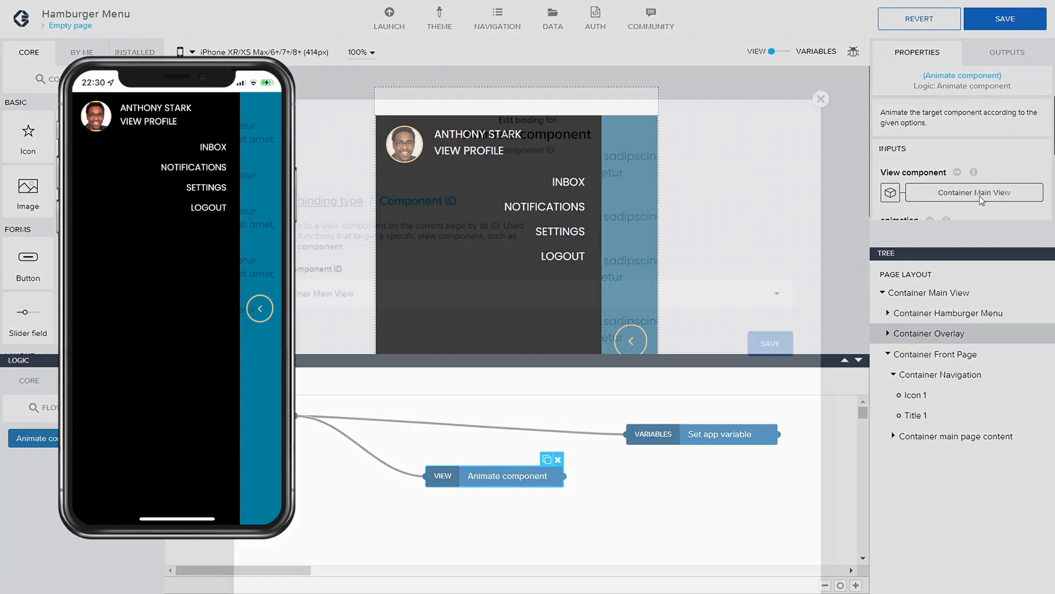
click(582, 245)
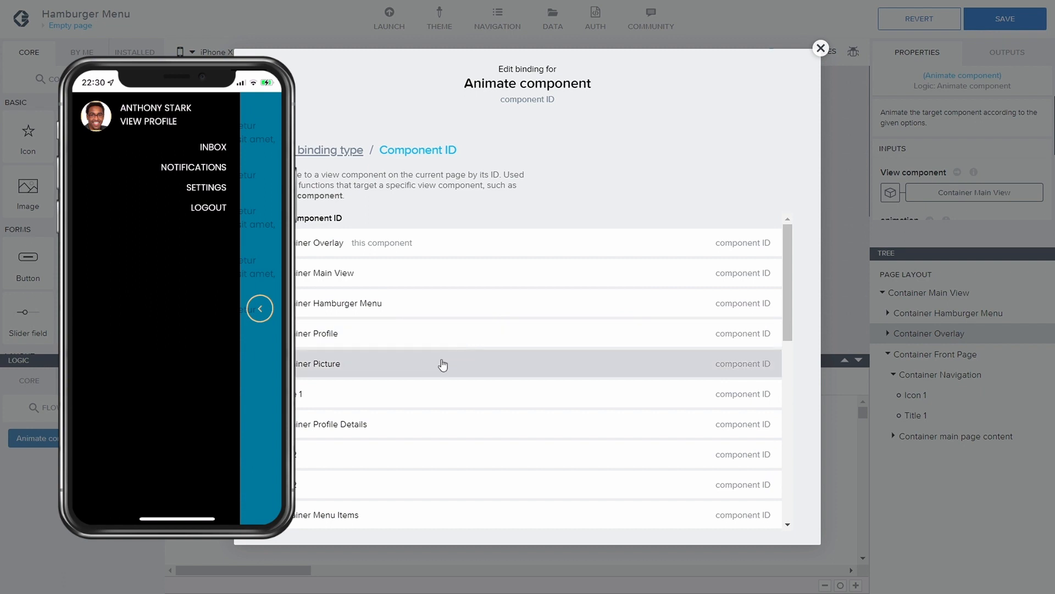
scroll(443, 365, down, 1)
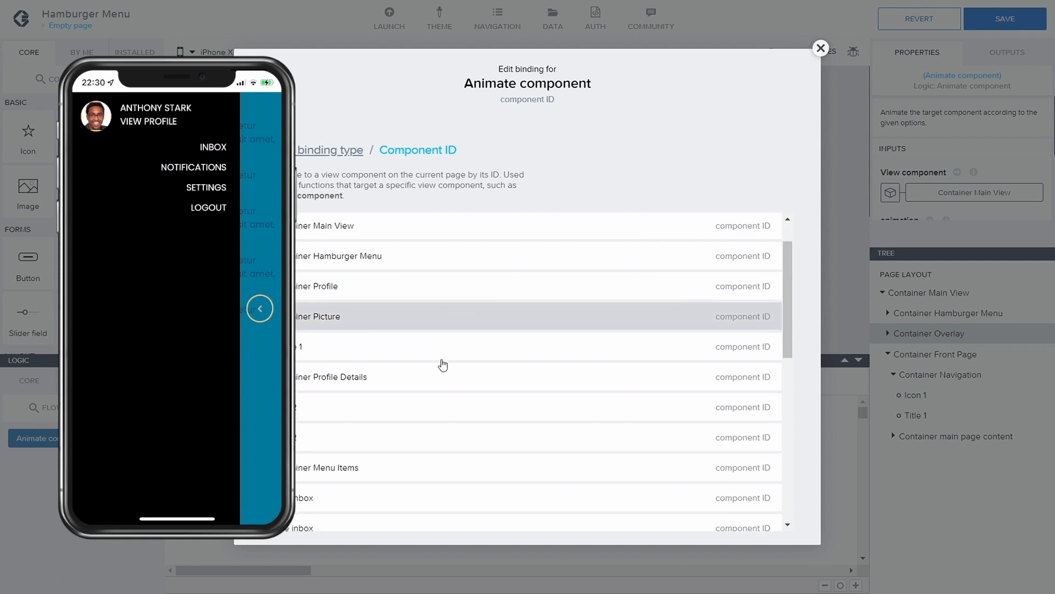
click(399, 322)
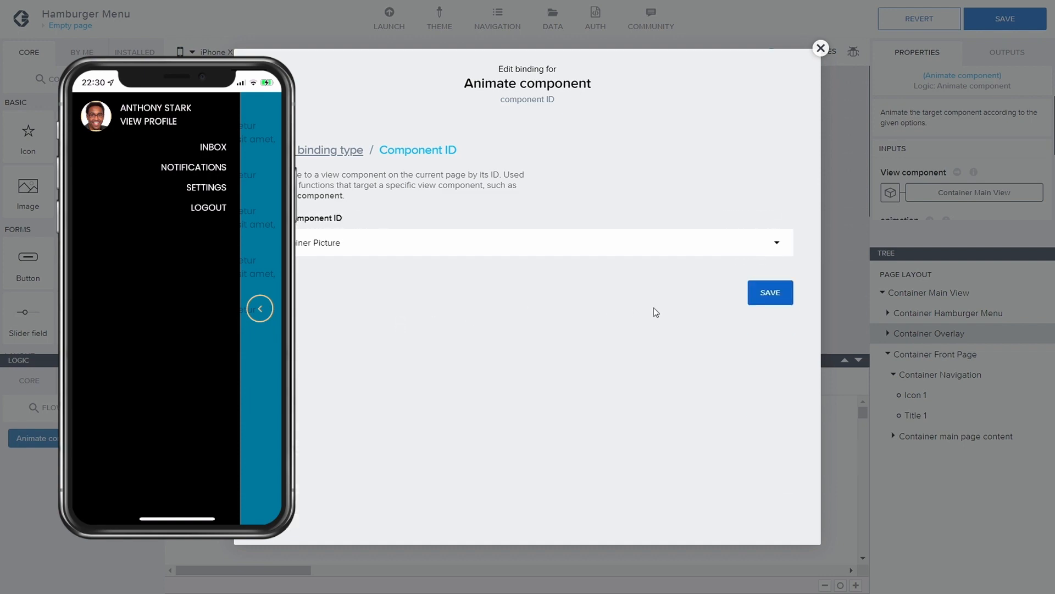
click(770, 292)
Step: Set the animation of the Container Picture Animate component function to fadeOut
scroll(914, 226, down, 2)
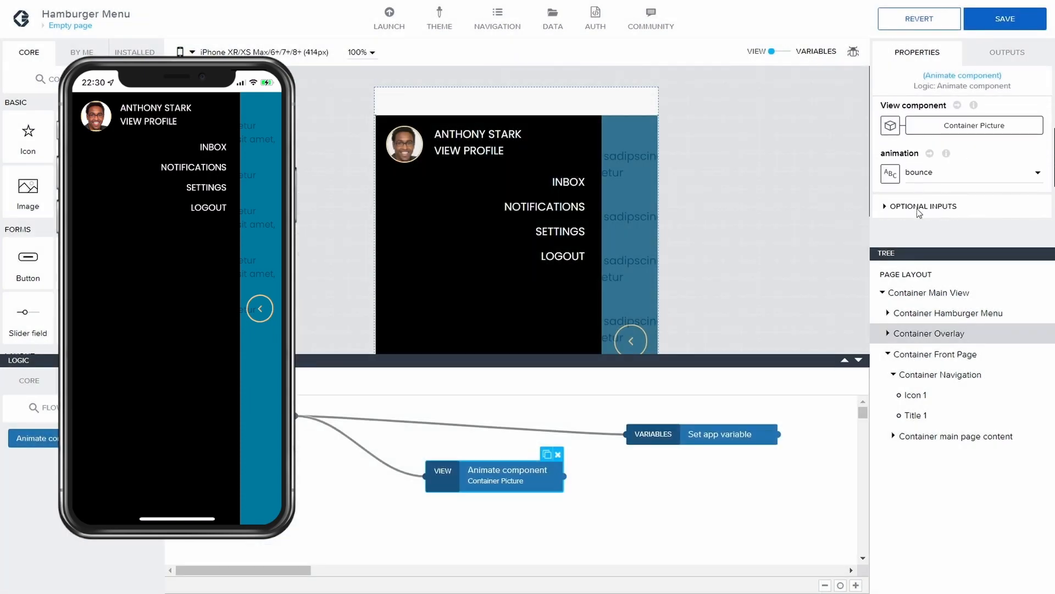
click(934, 130)
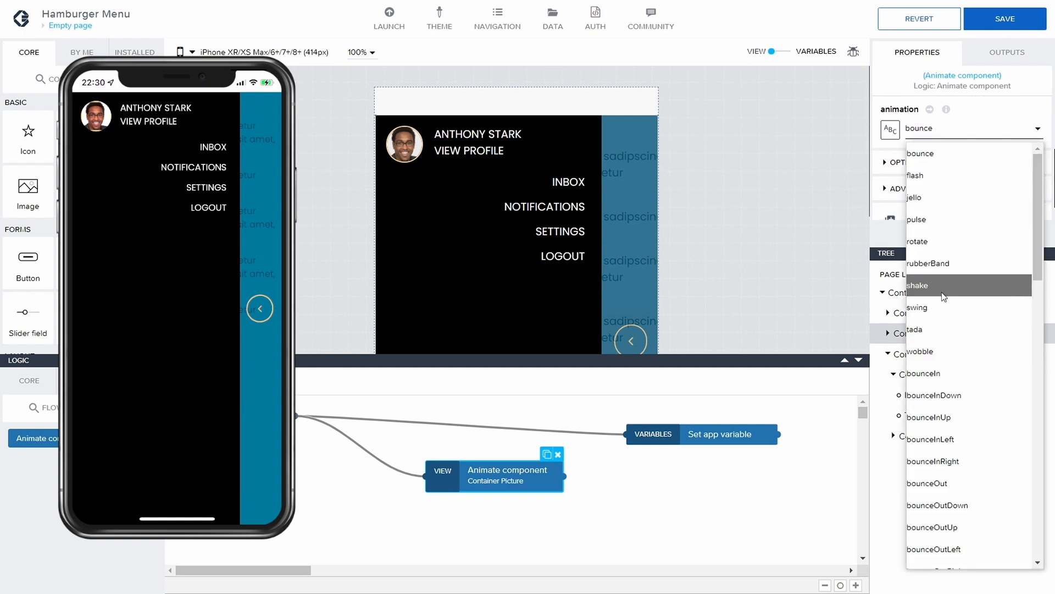
scroll(942, 292, down, 2)
scroll(942, 292, down, 3)
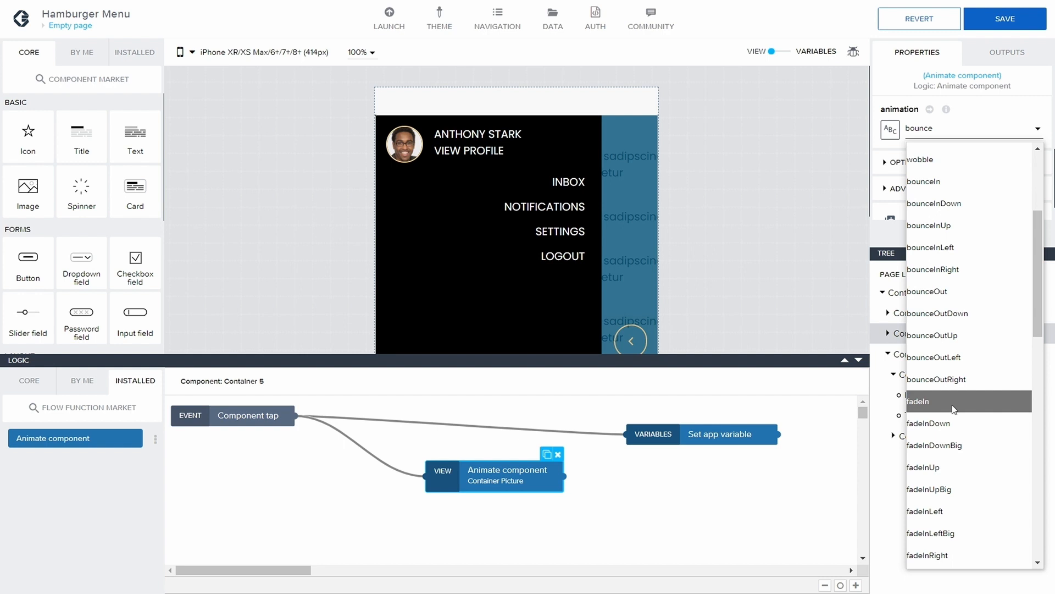
scroll(952, 405, down, 2)
scroll(952, 405, down, 2)
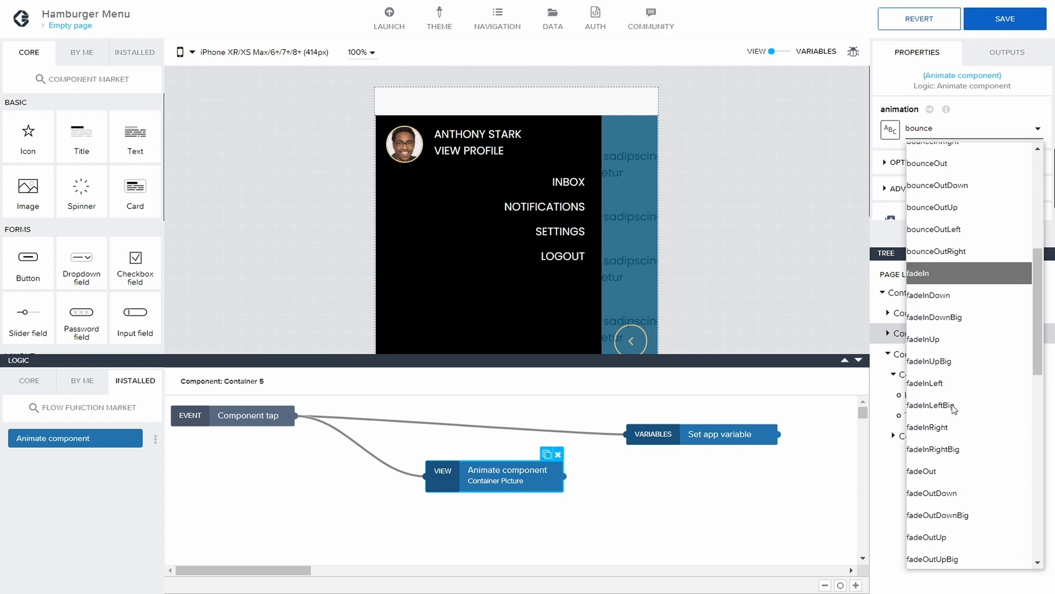
click(945, 474)
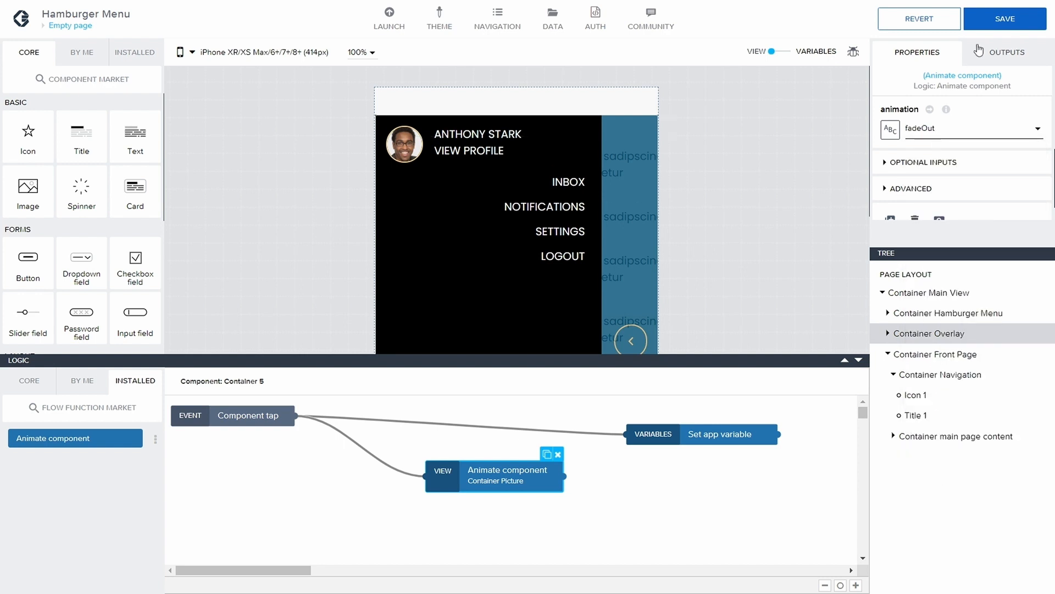
Step: Set the optional Duration of the Container Picture Animate component function to 500 milliseconds and save the app
scroll(877, 149, down, 1)
click(876, 146)
scroll(934, 156, down, 1)
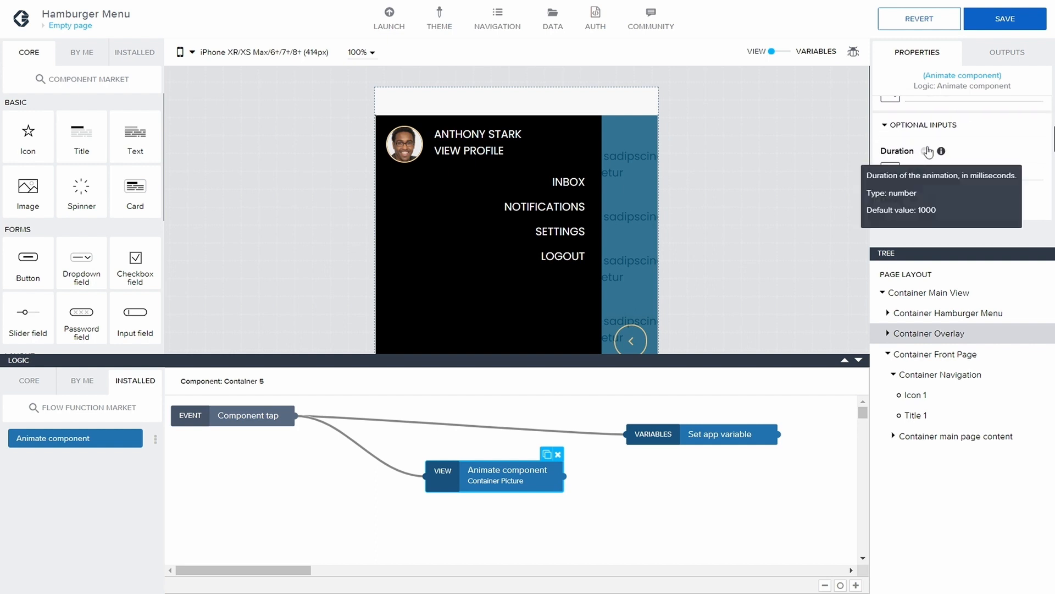
click(927, 168)
drag(927, 169, 908, 170)
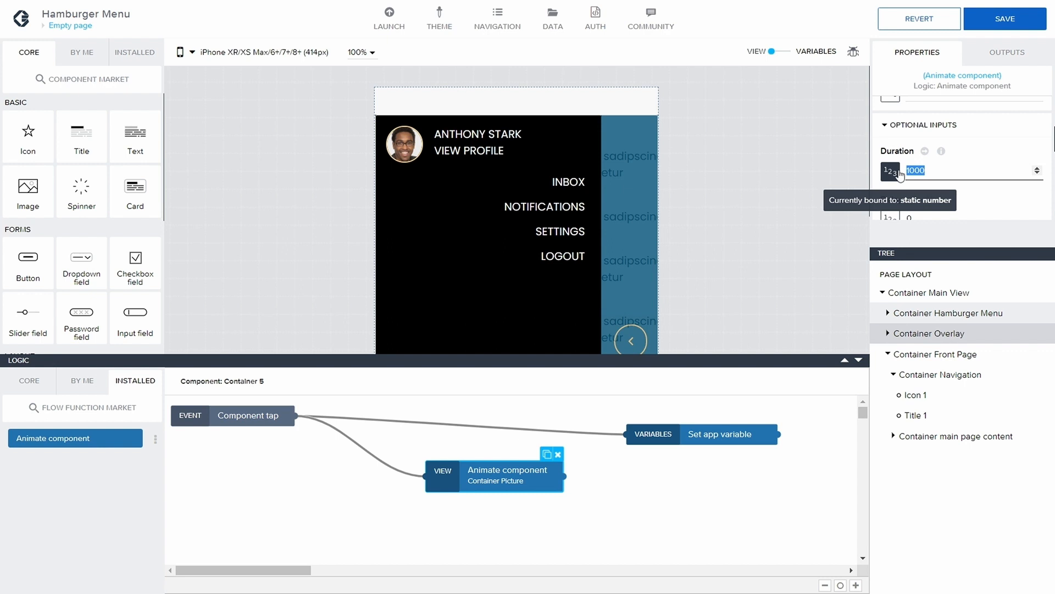
text(5)
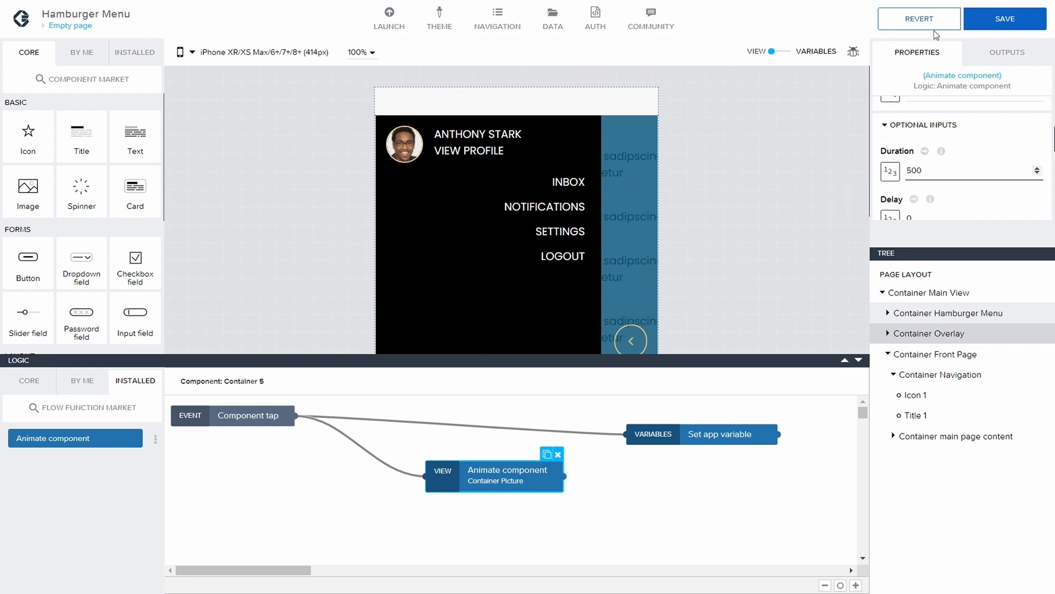
click(999, 28)
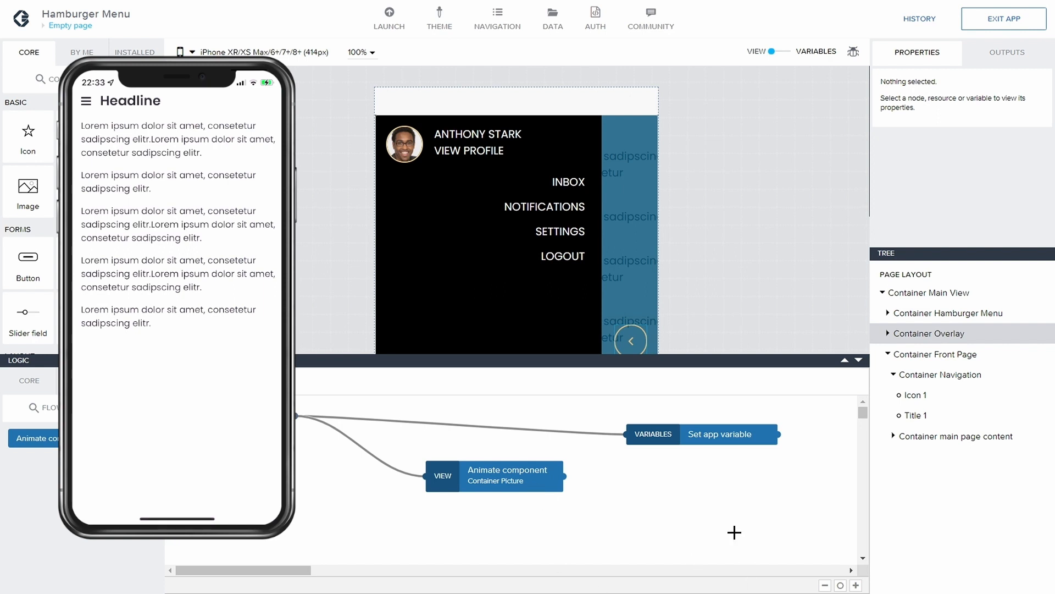
Step: Rewire the overlay logic so Set app variable runs after Animate component instead of directly from Component tap, tidy the nodes, and save
drag(694, 434, 745, 433)
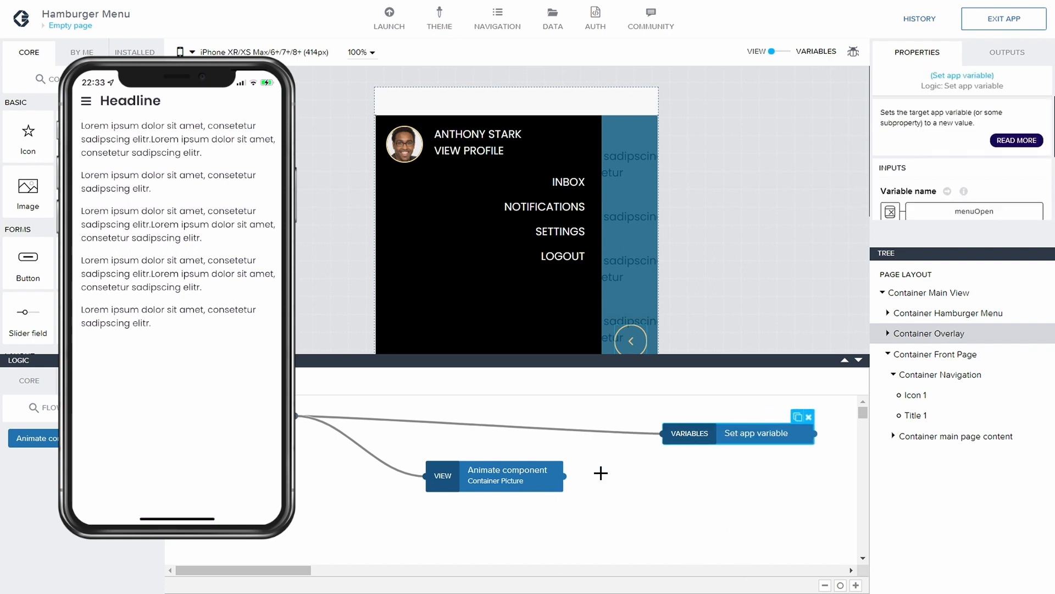
drag(521, 482, 503, 482)
click(632, 489)
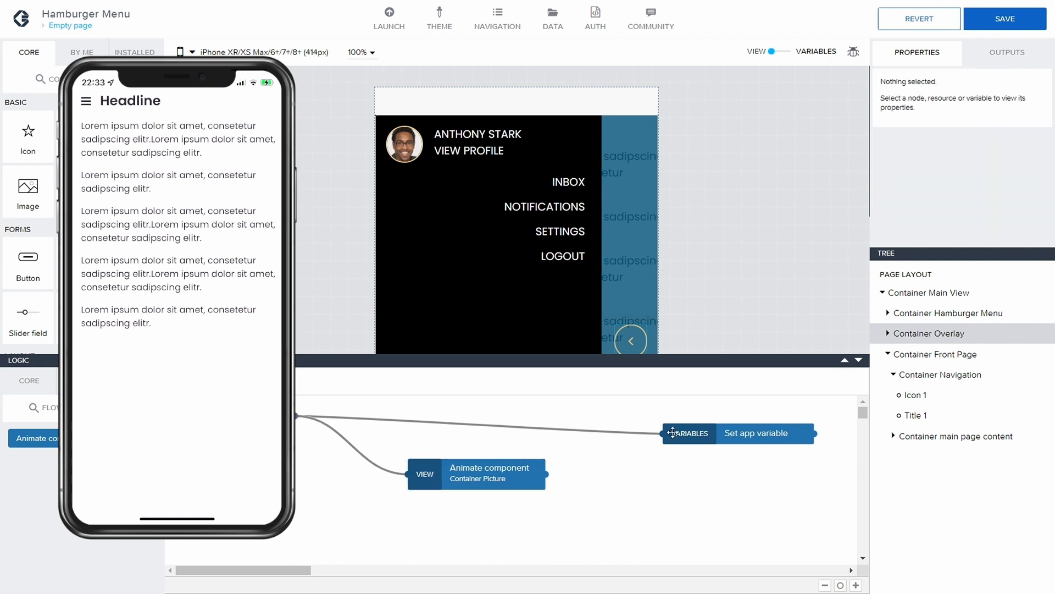
click(687, 434)
click(476, 480)
click(621, 431)
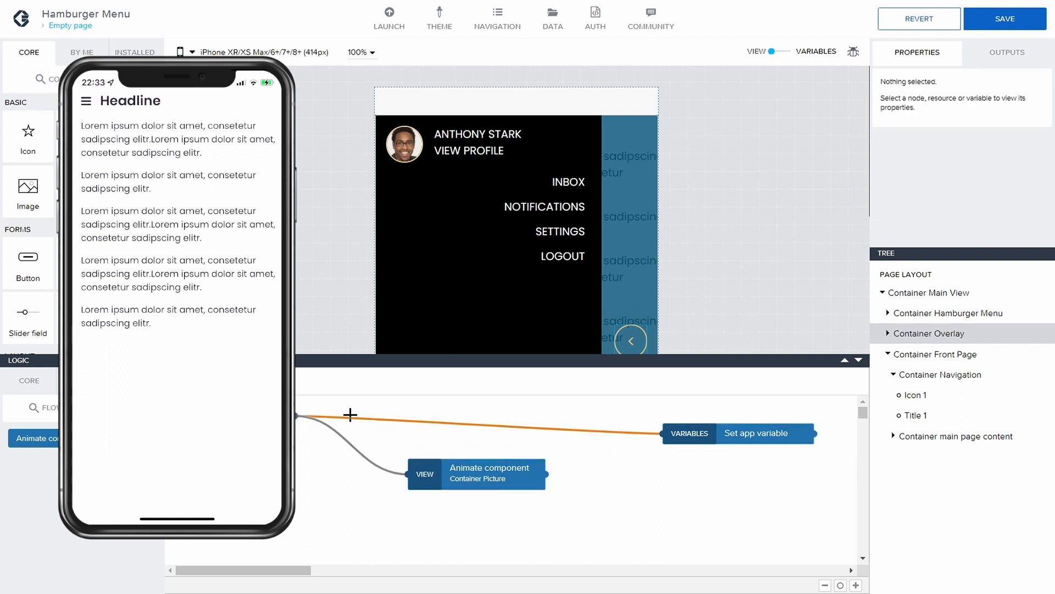
key(Delete)
drag(542, 476, 725, 447)
drag(451, 499, 449, 468)
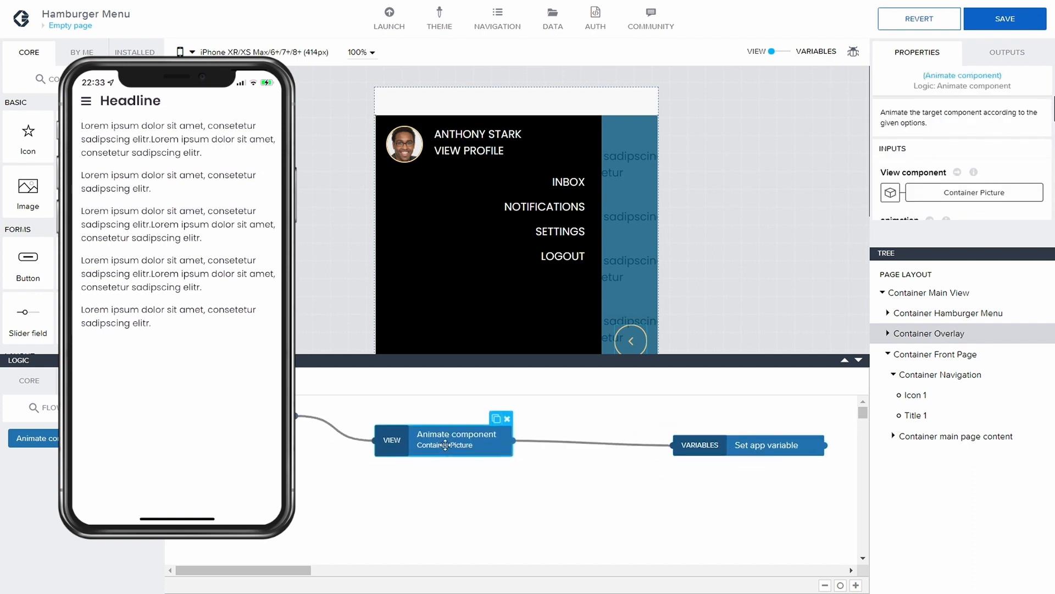
click(1008, 22)
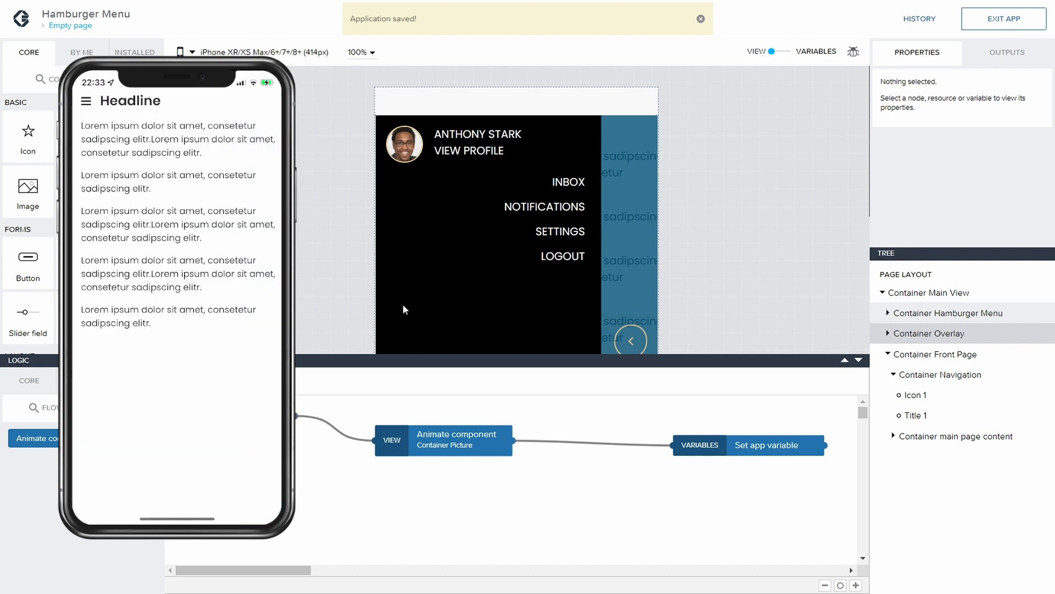
Step: Check the animation duration in the Container Overlay's Animate component function
click(619, 338)
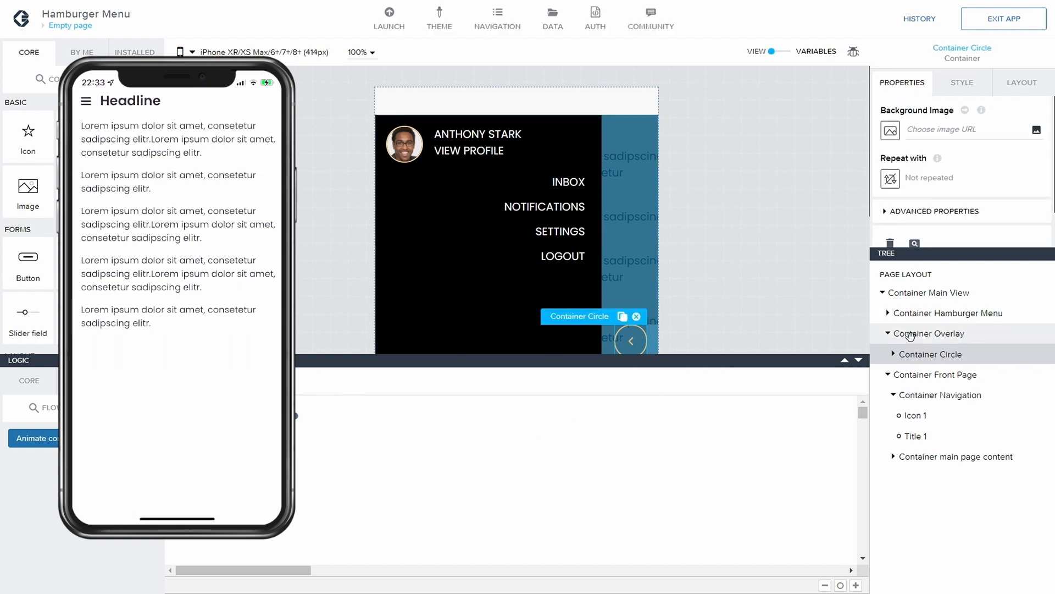
click(948, 333)
click(444, 441)
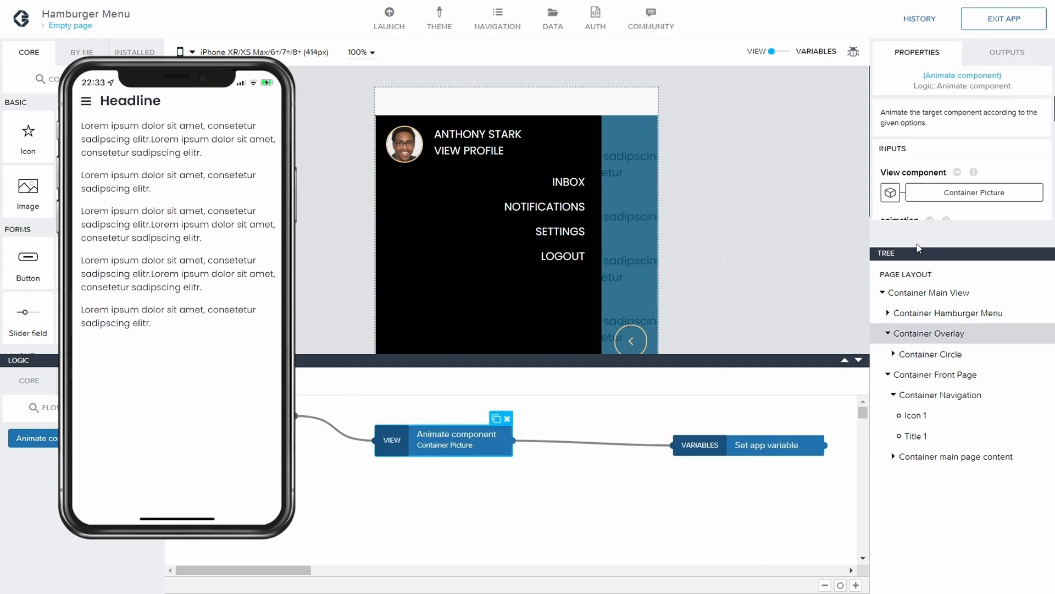
scroll(925, 223, down, 1)
scroll(934, 209, down, 2)
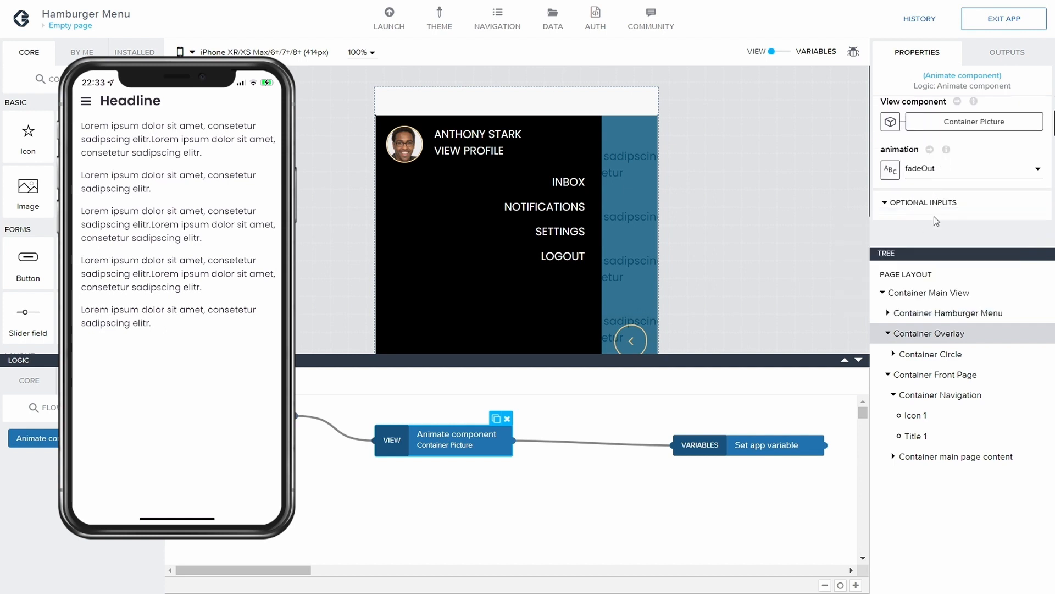
drag(929, 190, 911, 188)
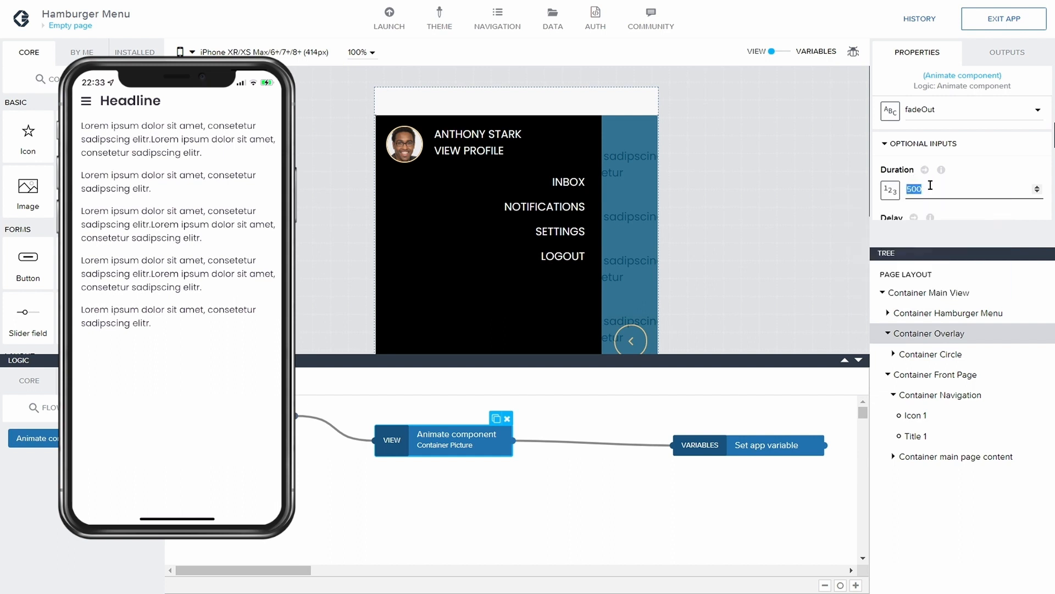
click(580, 470)
Step: Insert a Delay function between Animate component and Set app variable, space out the nodes, and save the app
scroll(22, 525, down, 10)
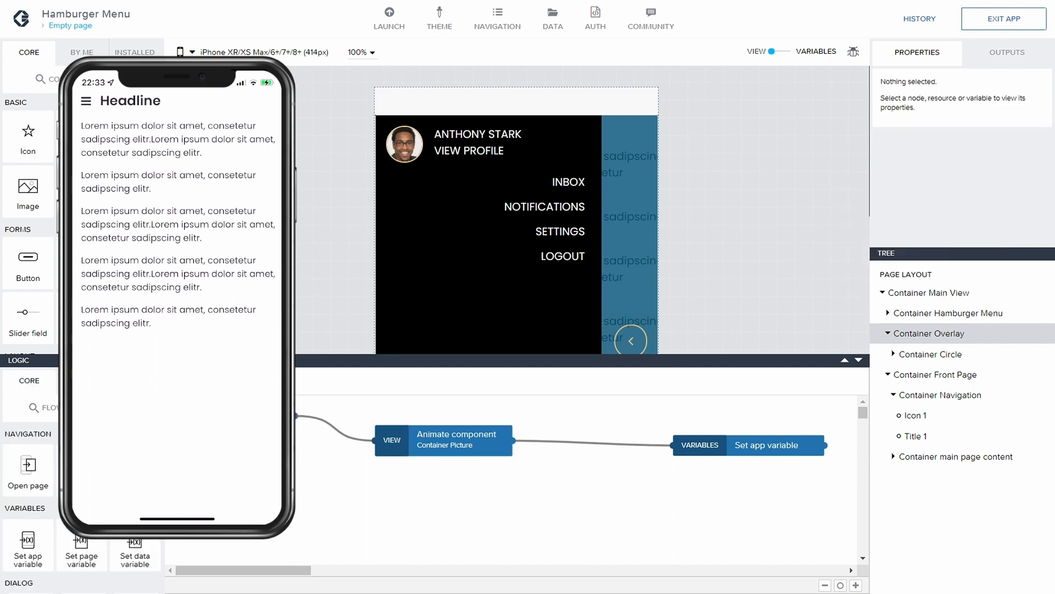
scroll(22, 525, down, 6)
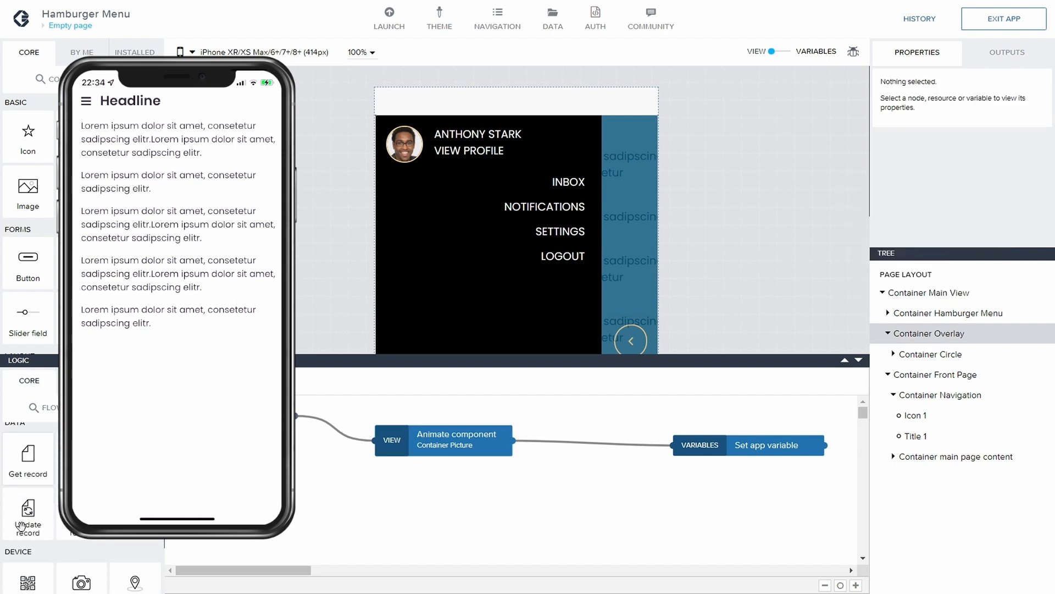
drag(28, 503, 597, 448)
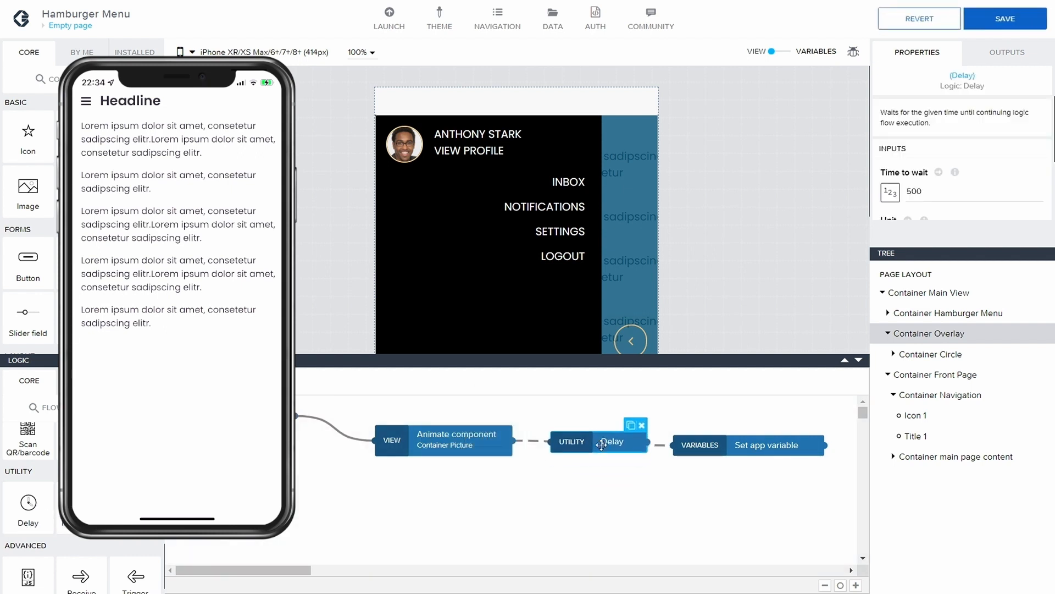
click(748, 446)
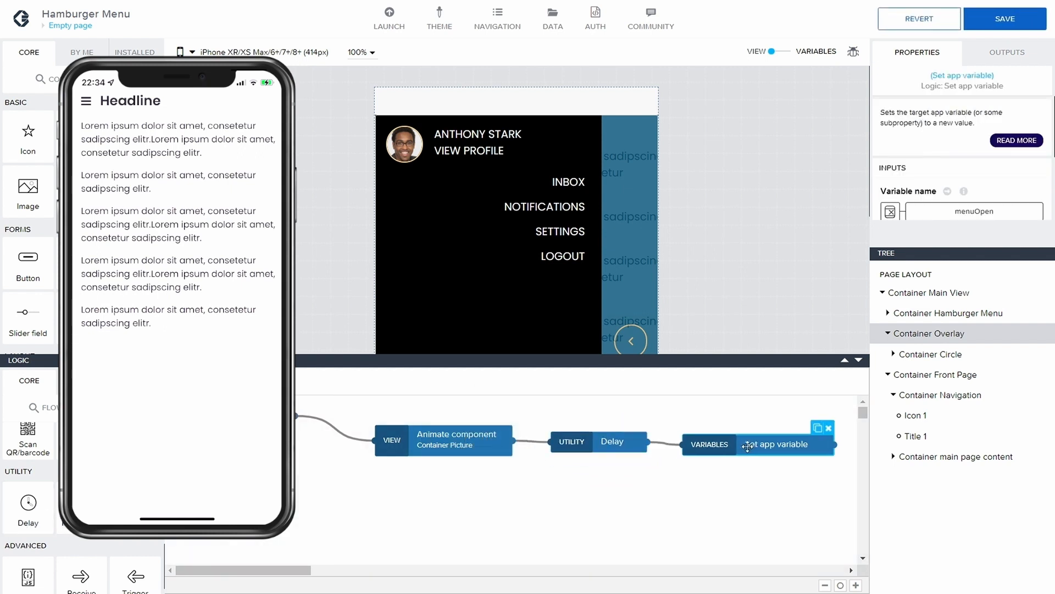
click(622, 443)
click(451, 442)
drag(451, 443, 437, 440)
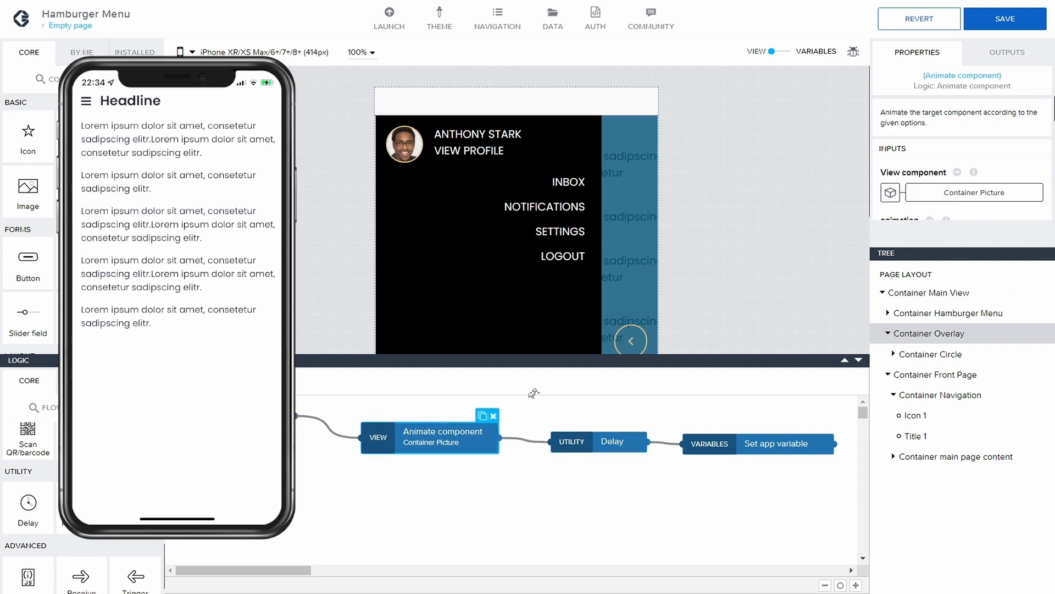
click(1004, 19)
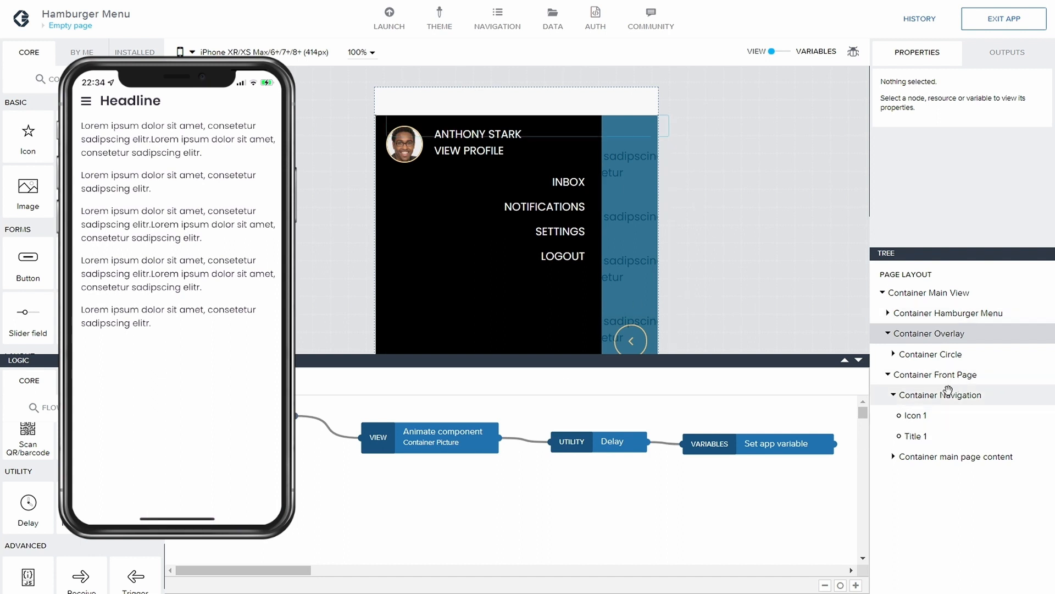
Step: Change the view component of the overlay's Animate component function to Container Circle and save the app
click(897, 357)
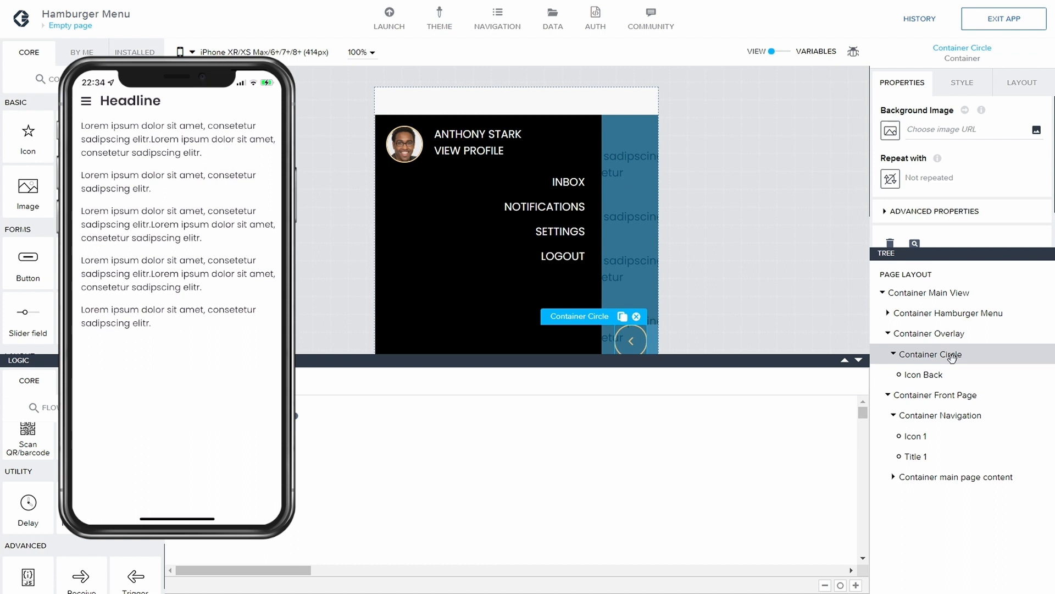
click(934, 333)
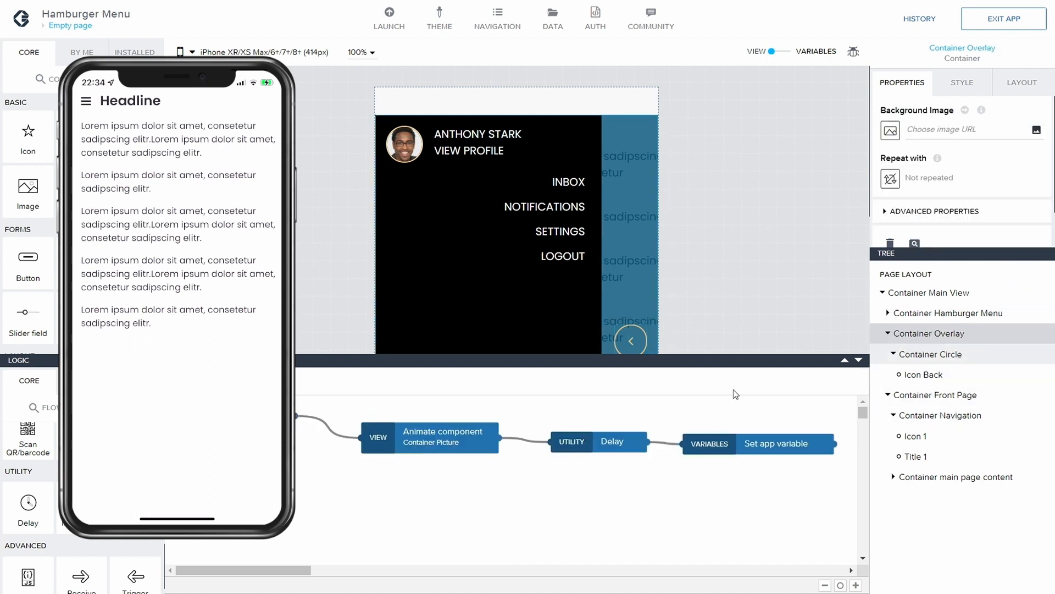
click(462, 446)
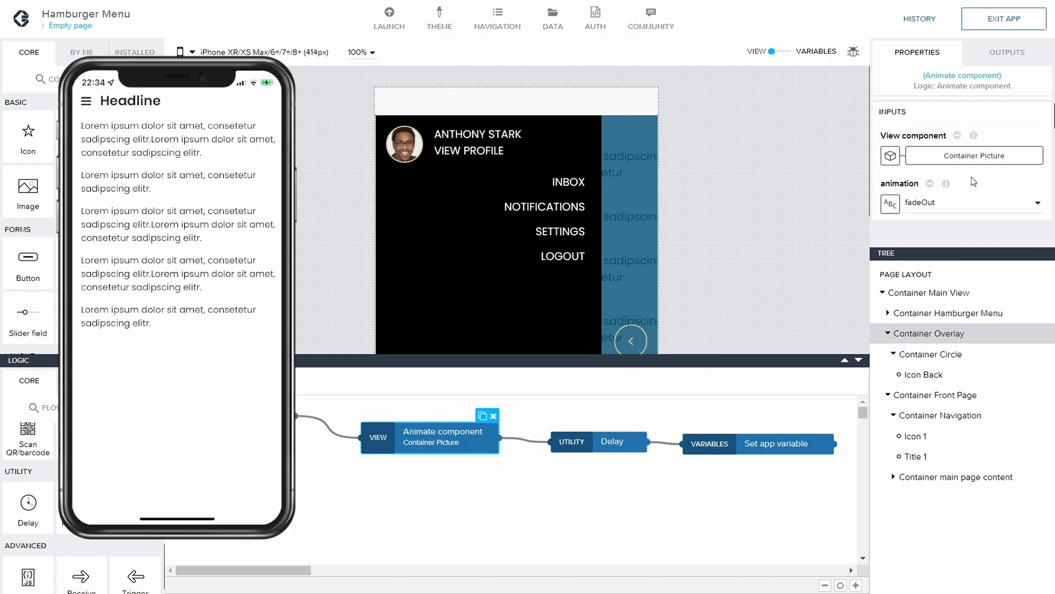
click(975, 158)
click(461, 256)
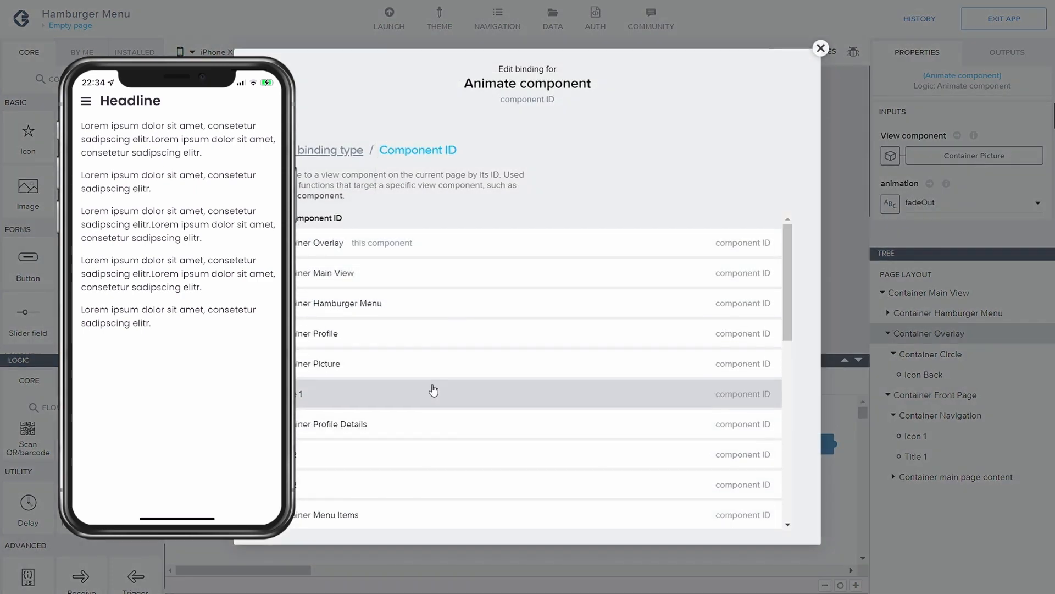
scroll(431, 388, down, 3)
scroll(432, 388, down, 3)
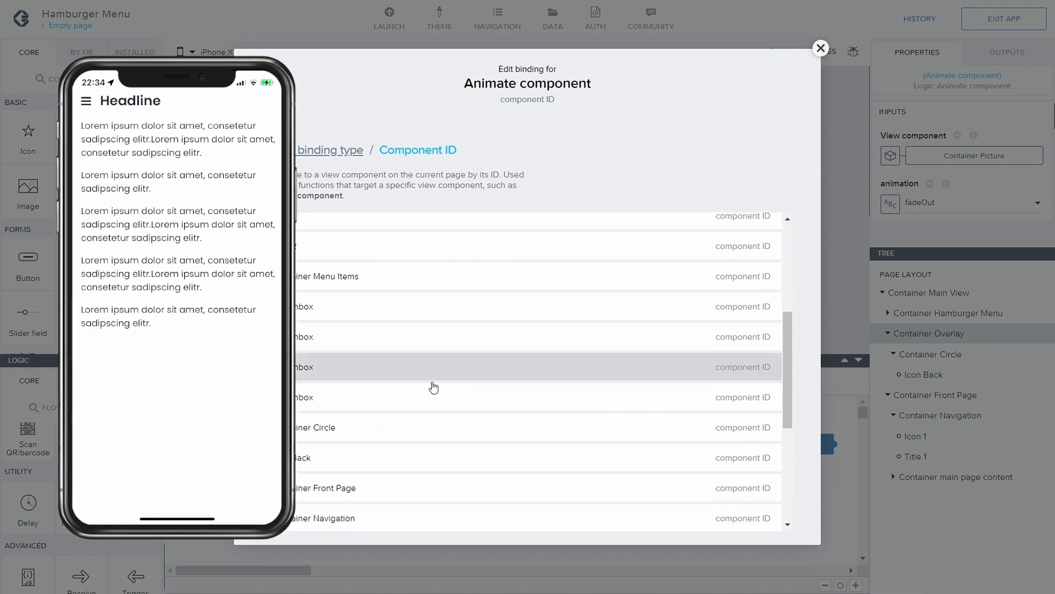
click(436, 427)
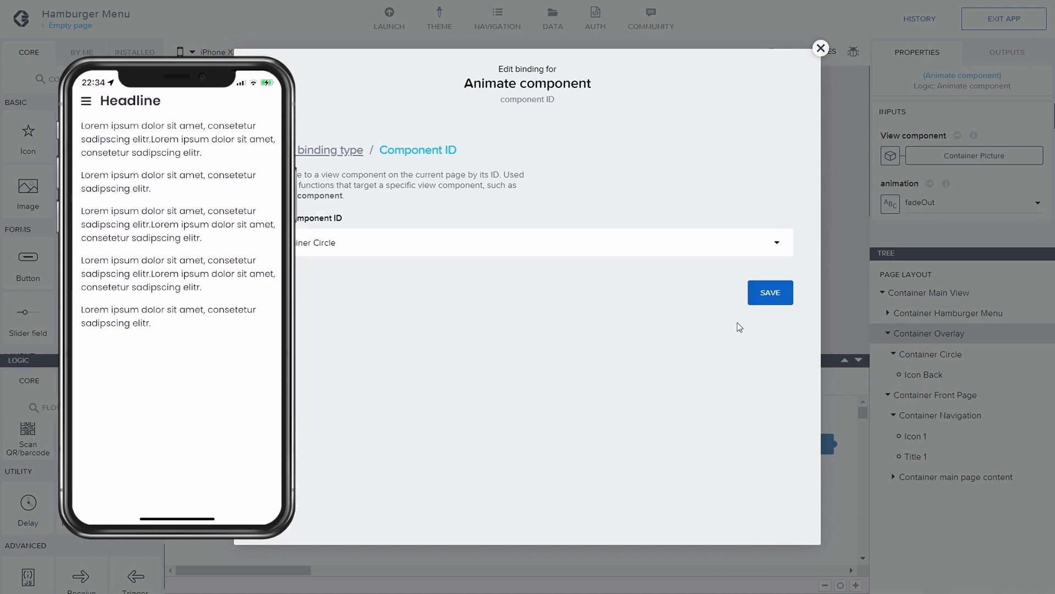
click(764, 292)
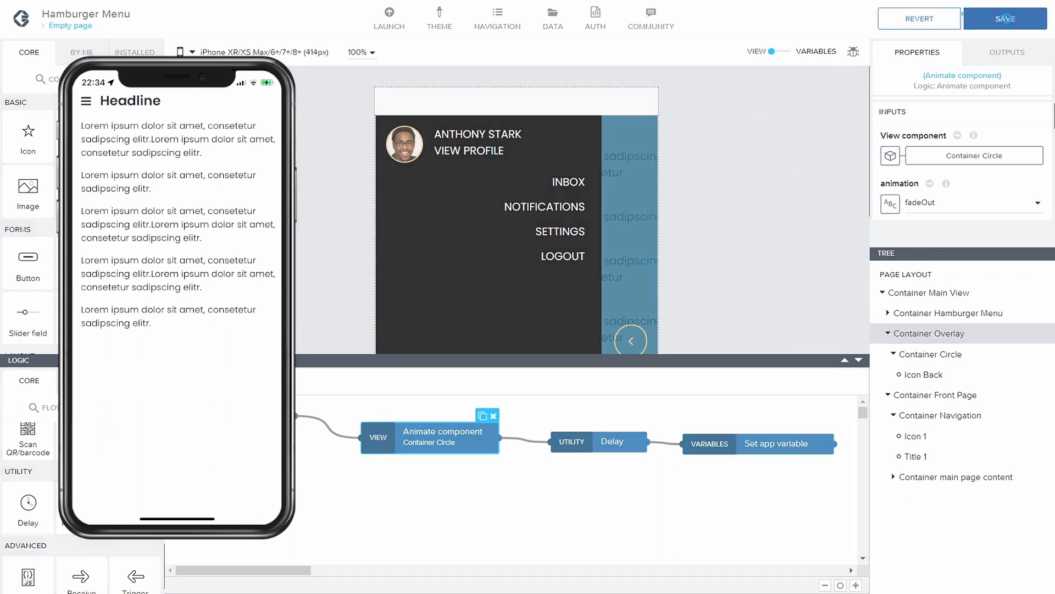
click(1005, 19)
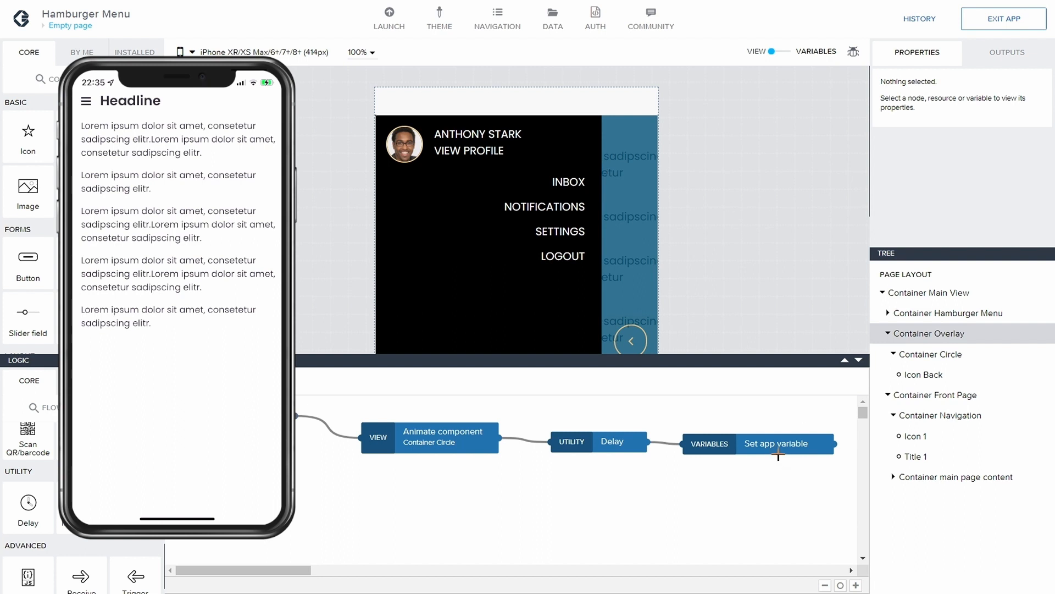
Step: Duplicate the Container Circle Animate component function, place the copy below the original, and connect Component tap to it
click(574, 442)
drag(583, 442, 569, 441)
click(551, 476)
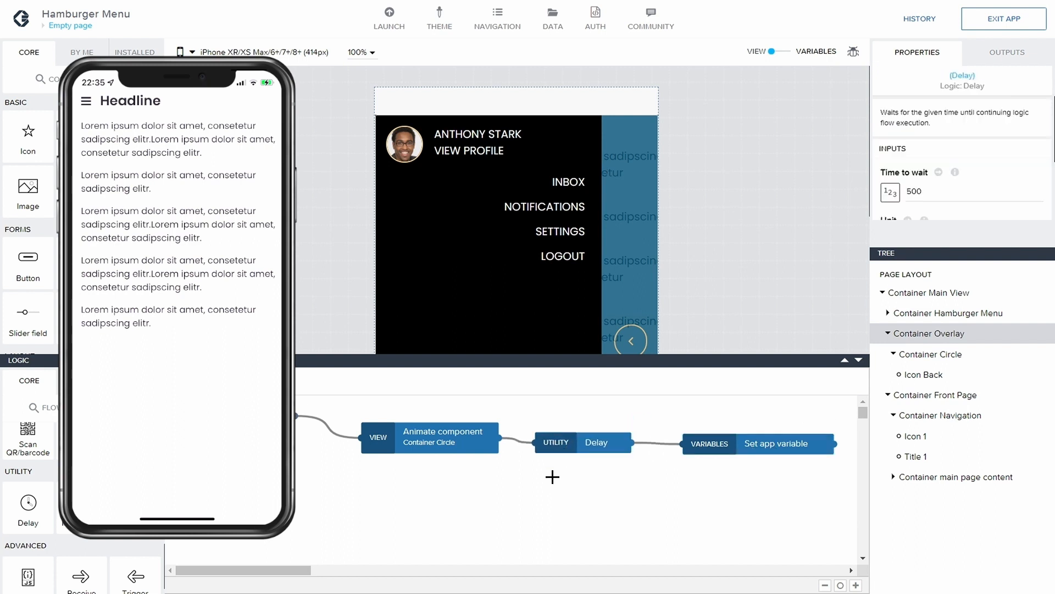
click(436, 438)
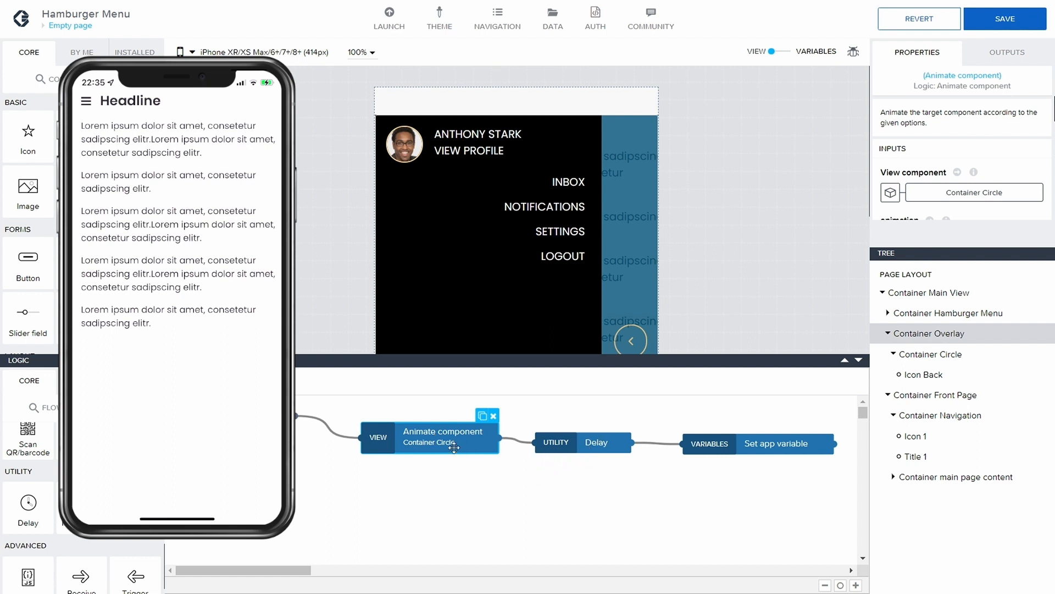
drag(572, 444, 586, 442)
click(404, 446)
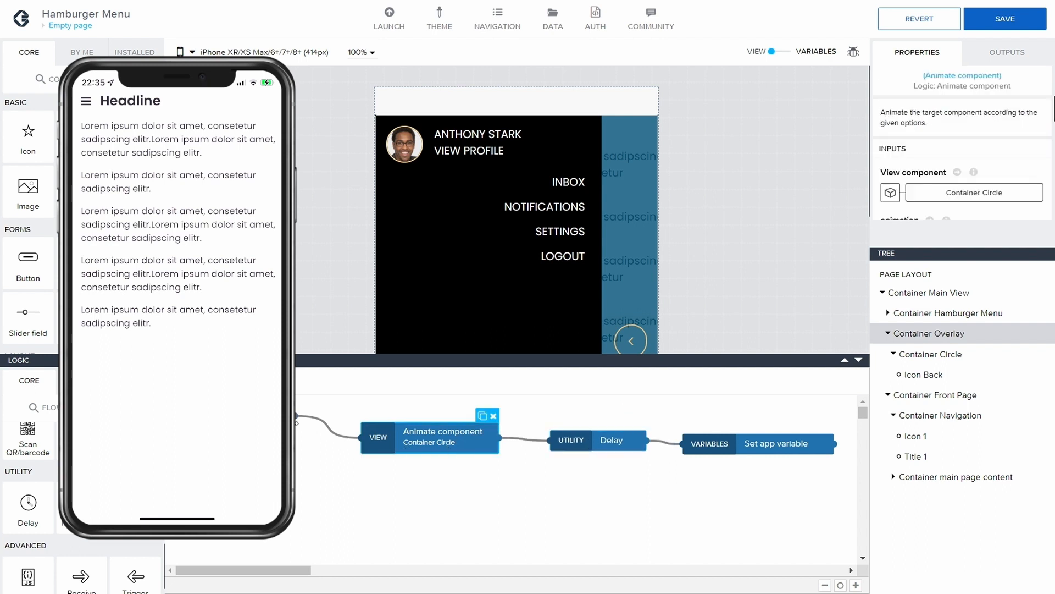
drag(433, 440, 434, 441)
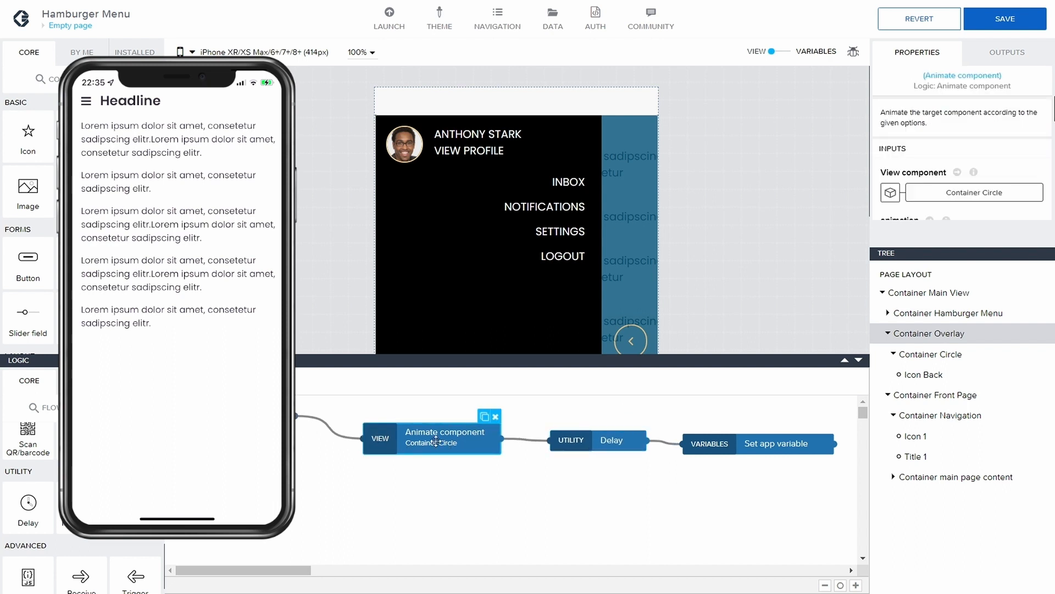
click(496, 419)
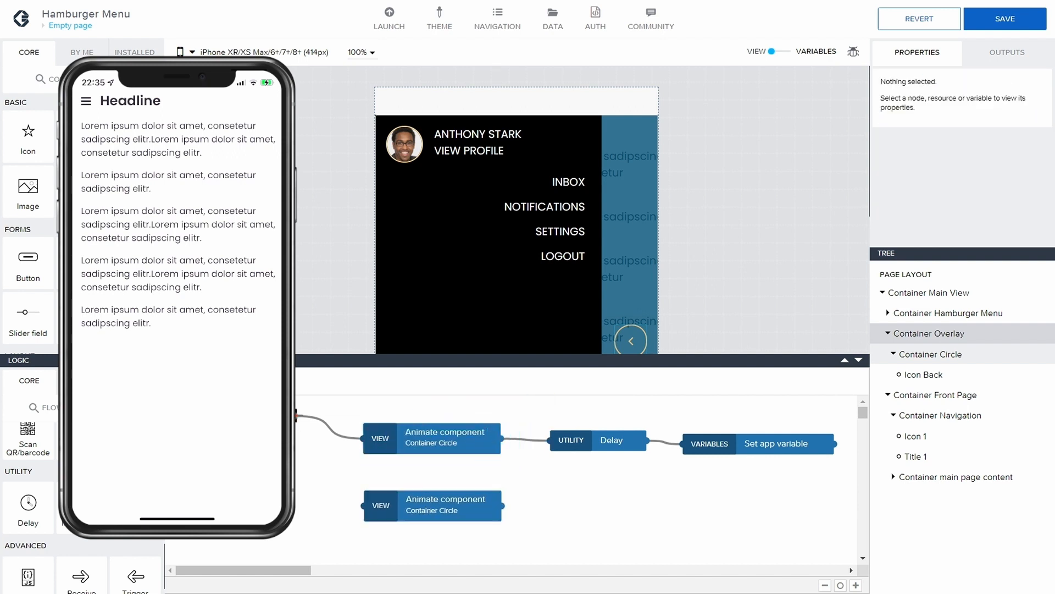
drag(296, 416, 365, 506)
Step: Set the animation of the duplicated Container Circle Animate component function to slideOutLeft
click(424, 452)
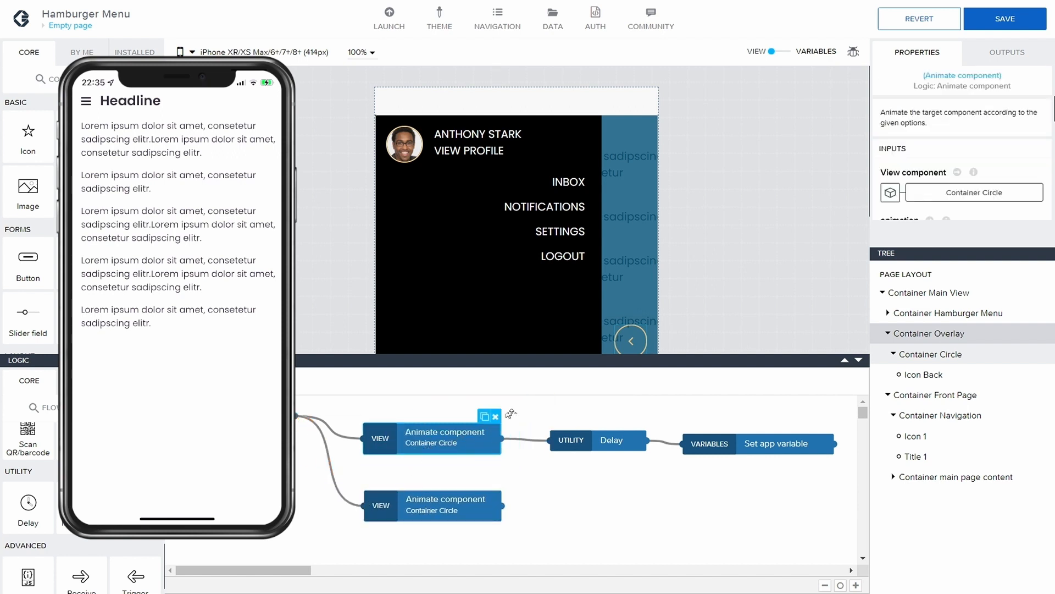
scroll(1005, 110, down, 2)
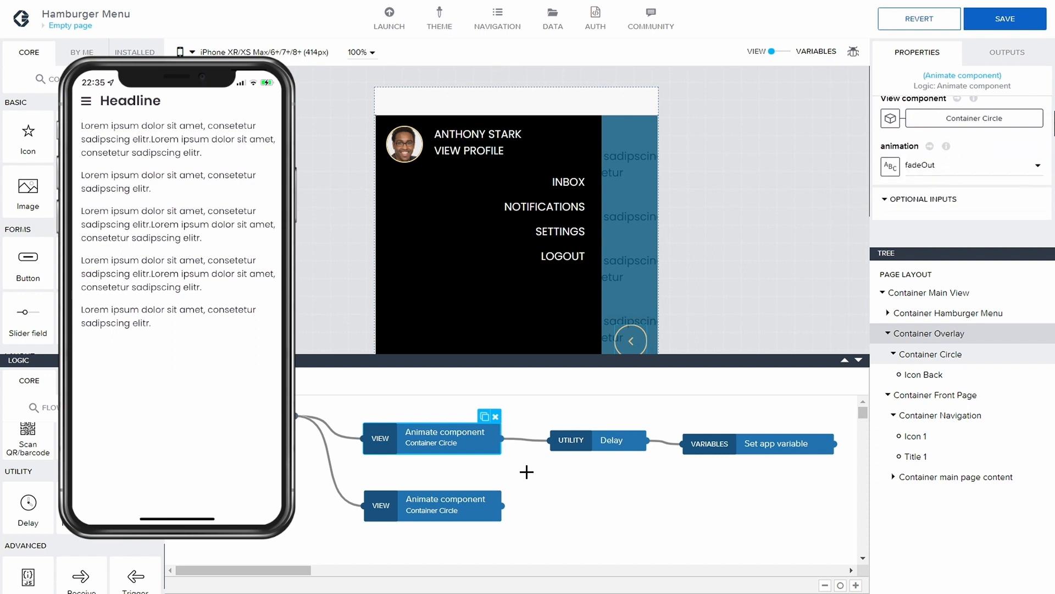
click(464, 511)
scroll(928, 157, down, 3)
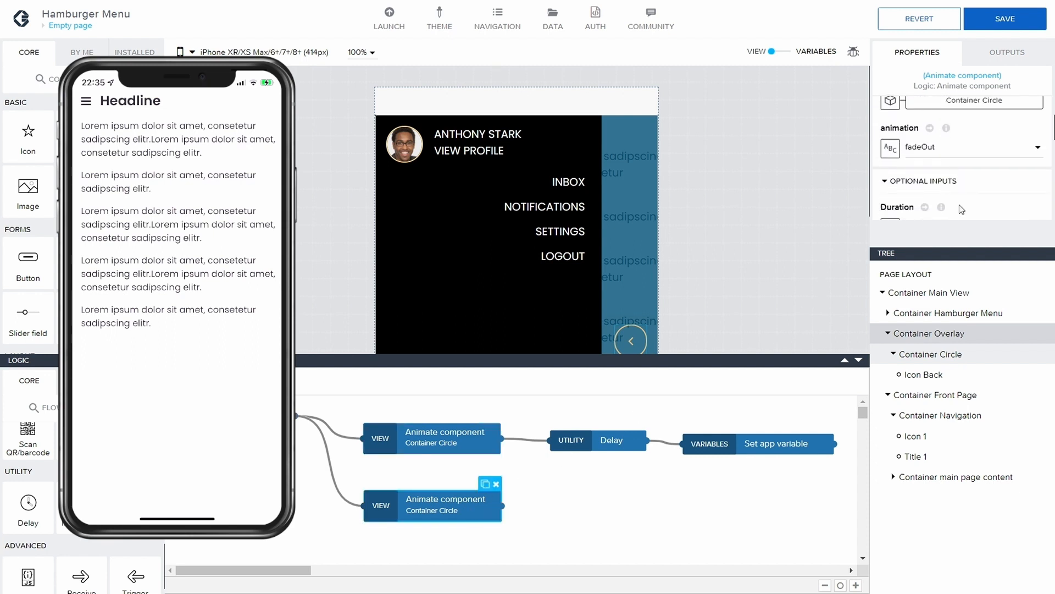
click(951, 147)
scroll(984, 268, up, 5)
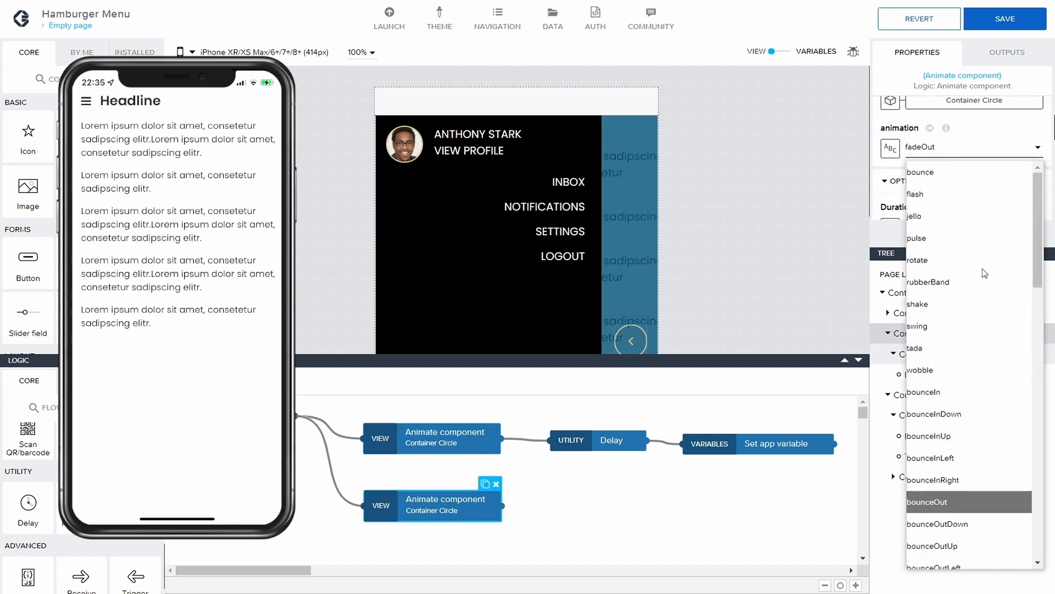
scroll(958, 364, down, 5)
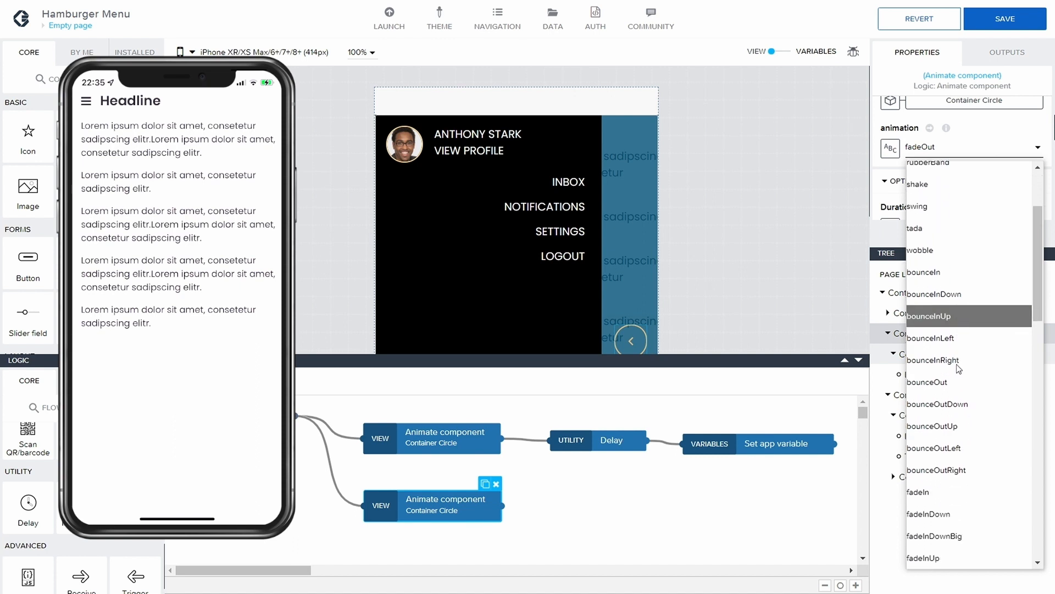
scroll(948, 354, down, 4)
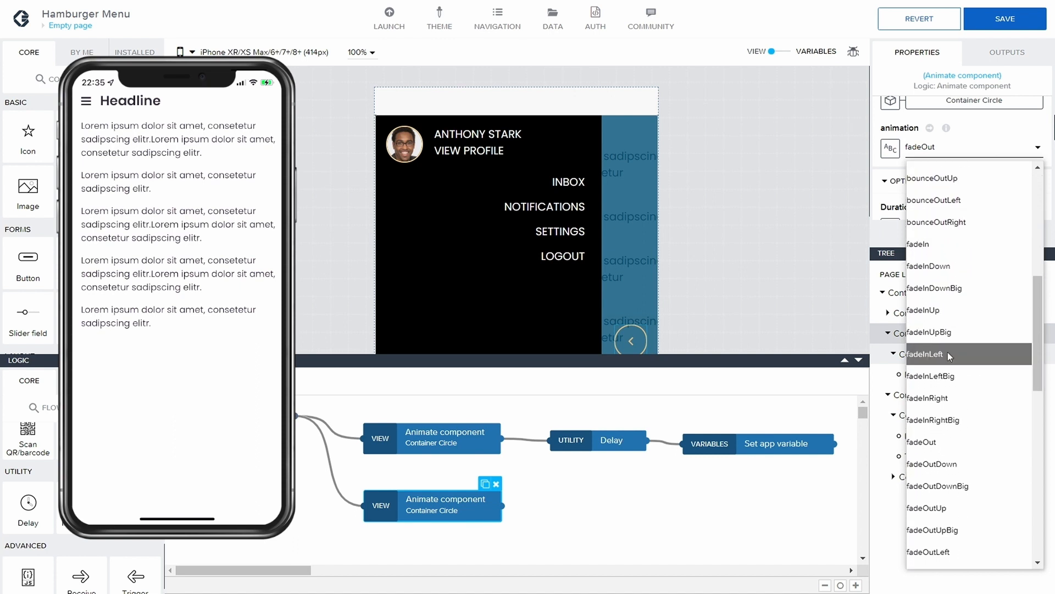
scroll(949, 356, down, 5)
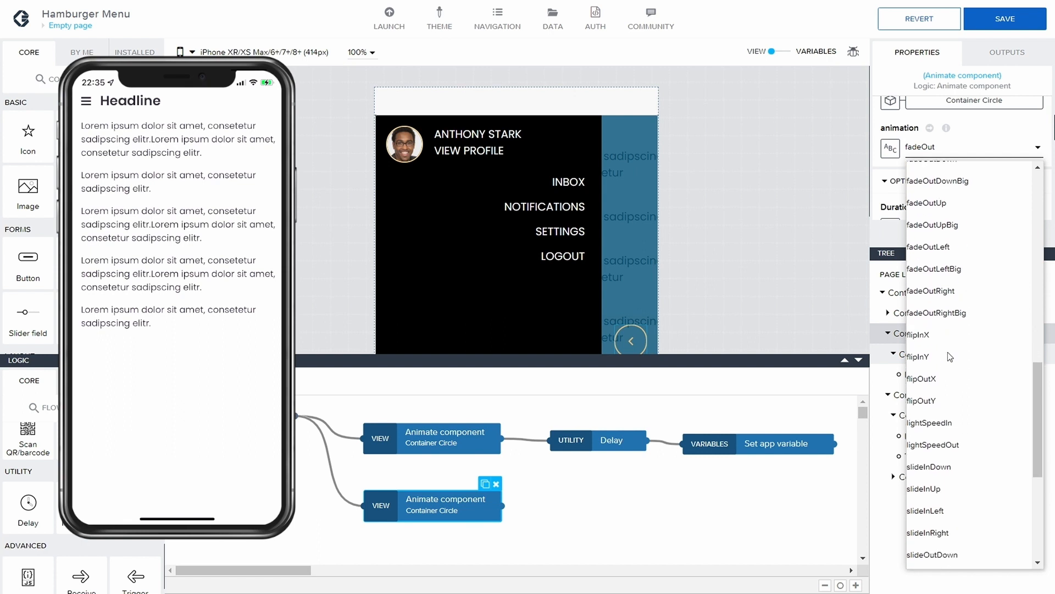
scroll(950, 356, down, 1)
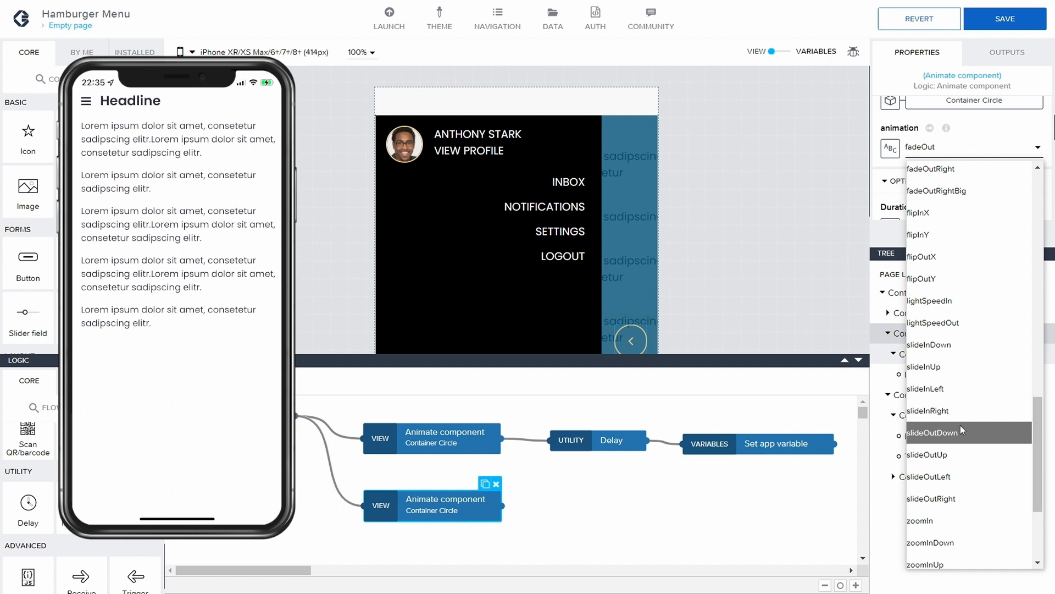
click(953, 475)
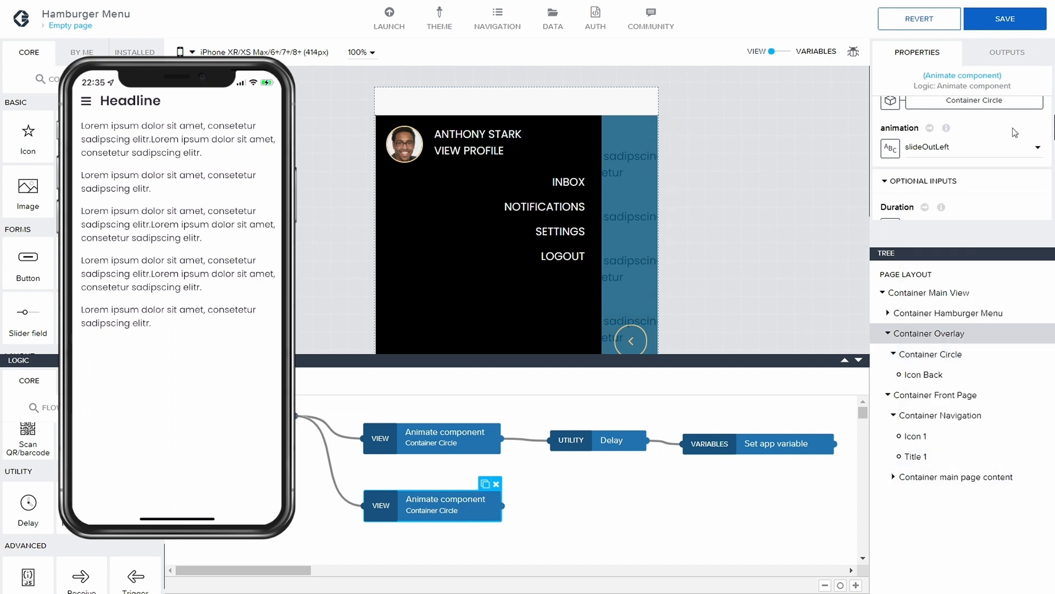
Step: Set the delay of the duplicated Animate component function to 200 and save the app
scroll(961, 167, down, 2)
scroll(943, 161, down, 3)
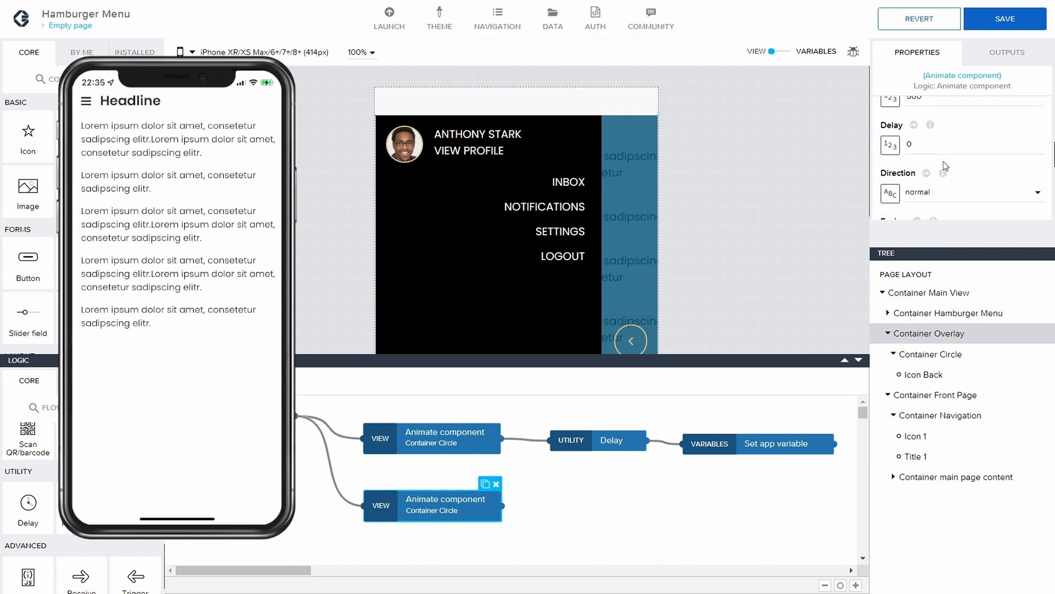
scroll(943, 160, up, 1)
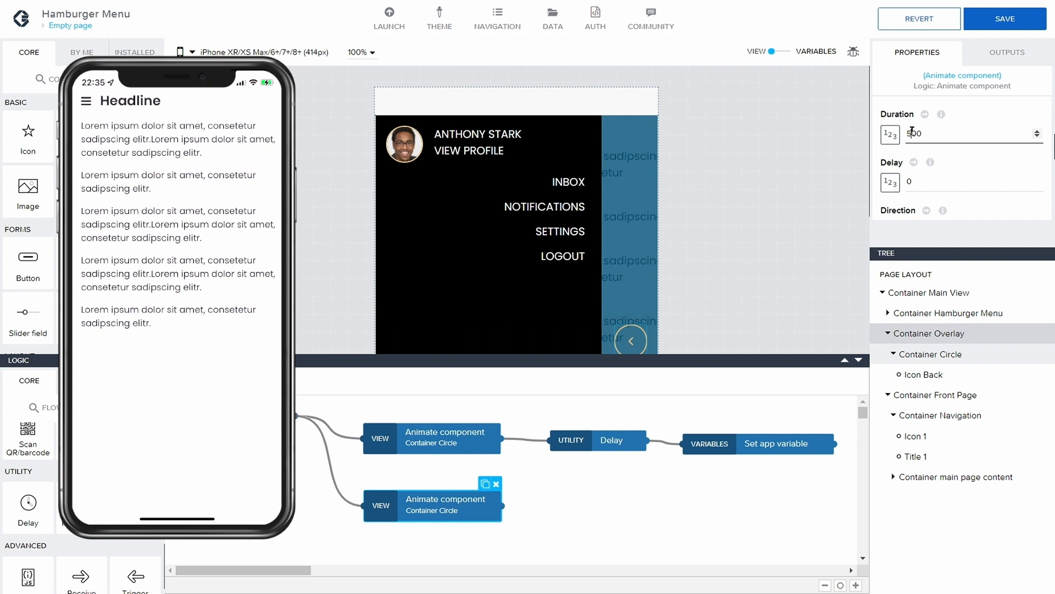
drag(921, 133, 906, 133)
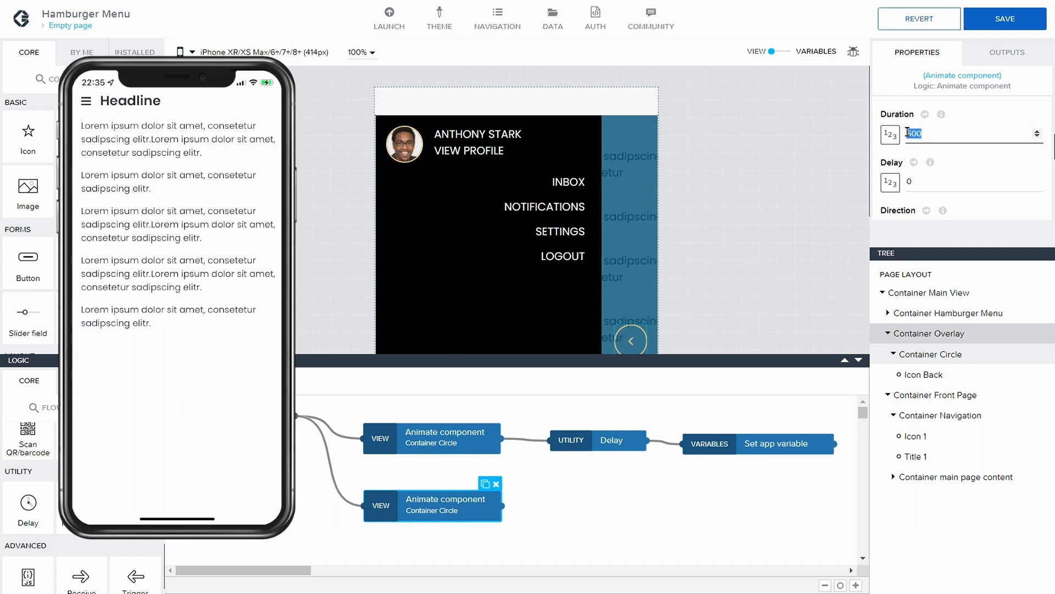
click(914, 180)
text(200)
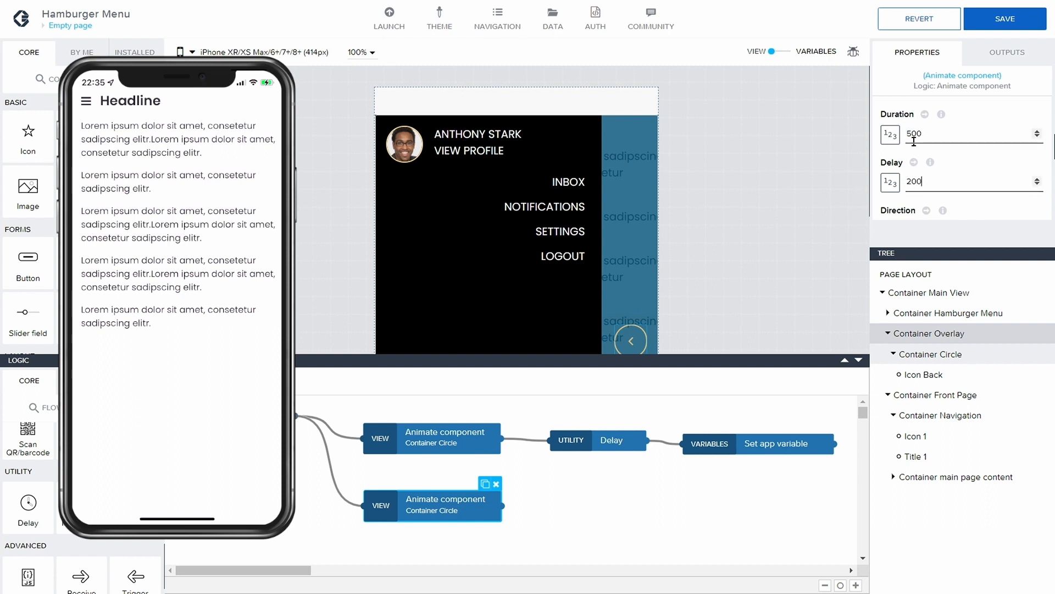
click(1002, 19)
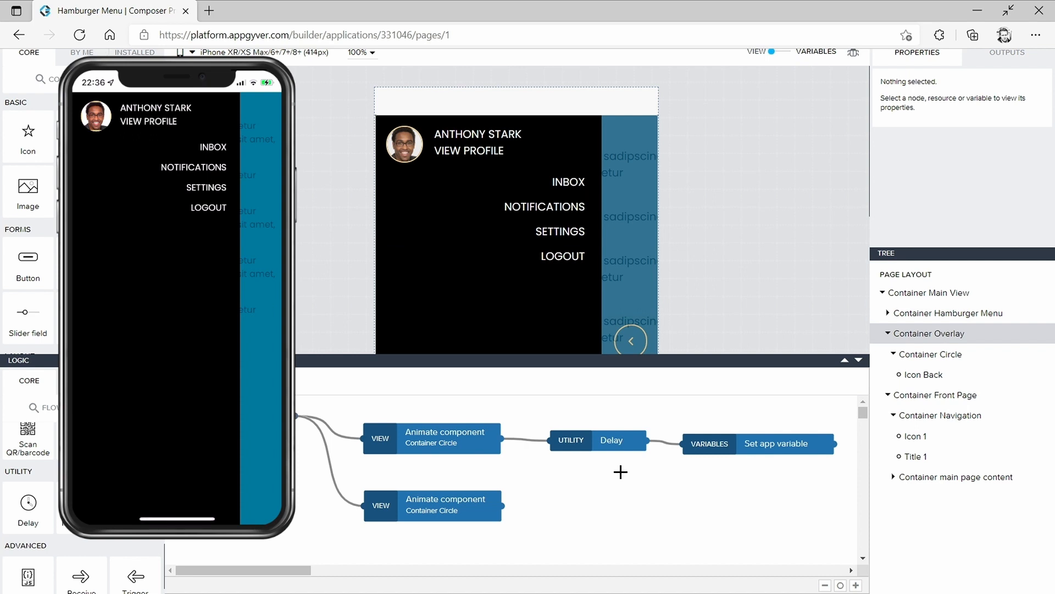
Step: Review the Animate component, Delay and Set app variable functions in the Container Overlay's logic flow
click(572, 439)
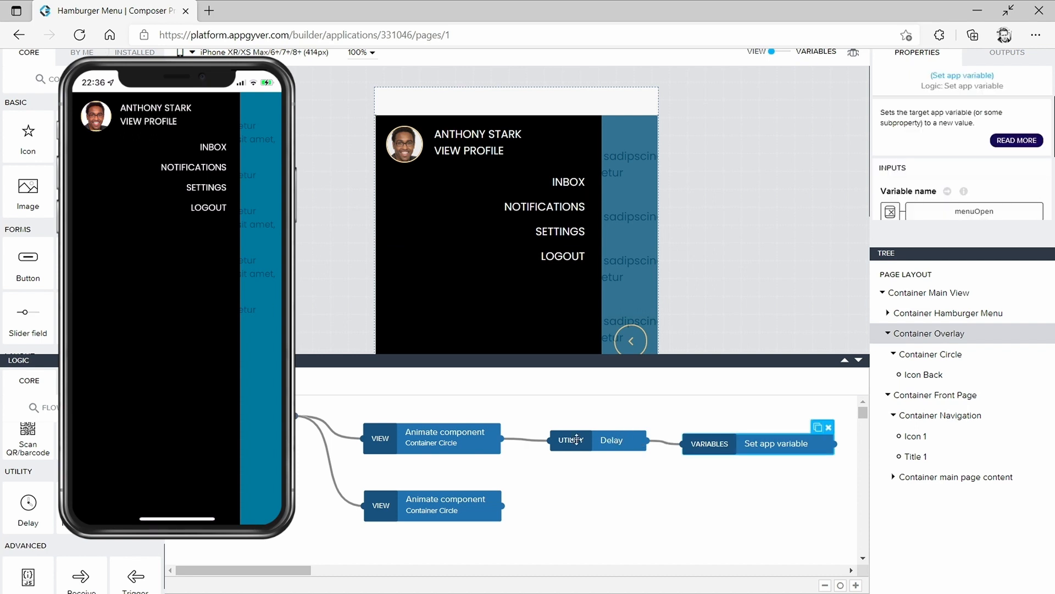
click(451, 436)
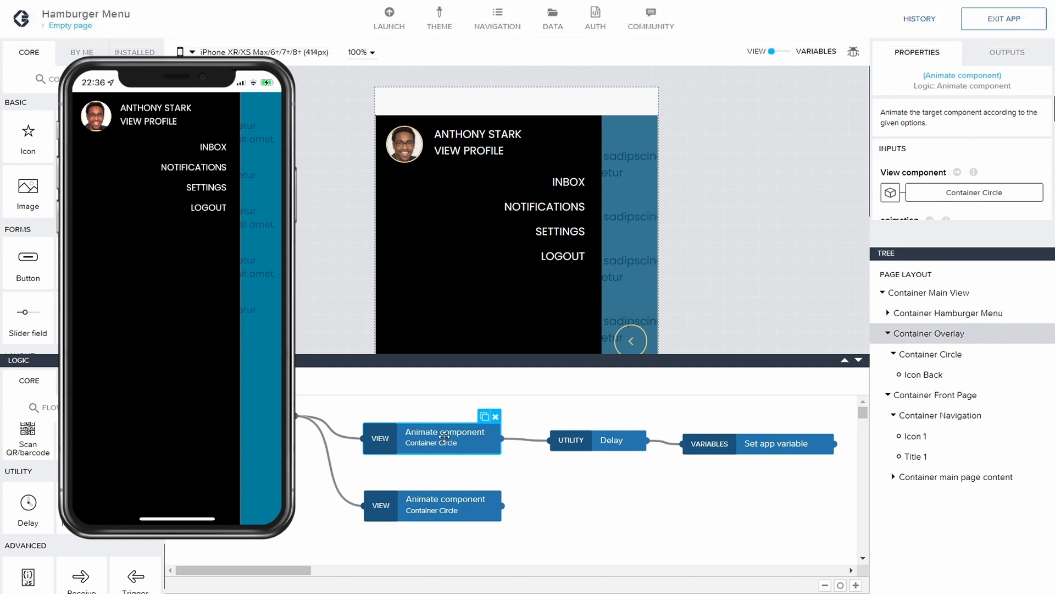
click(464, 513)
mouse_move(433, 504)
mouse_down()
mouse_move(425, 500)
mouse_move(435, 500)
mouse_up()
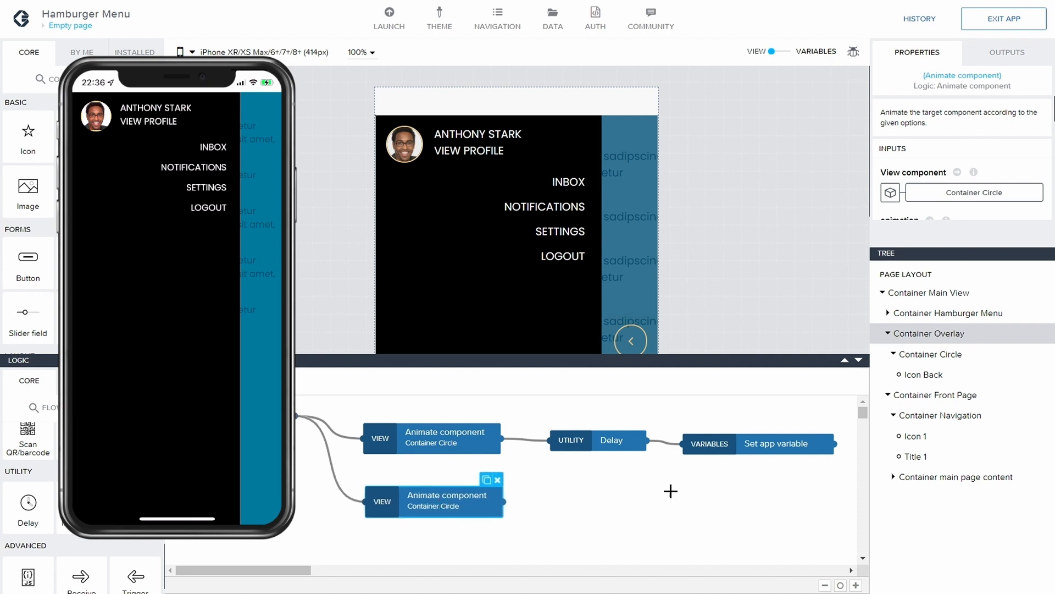
click(753, 447)
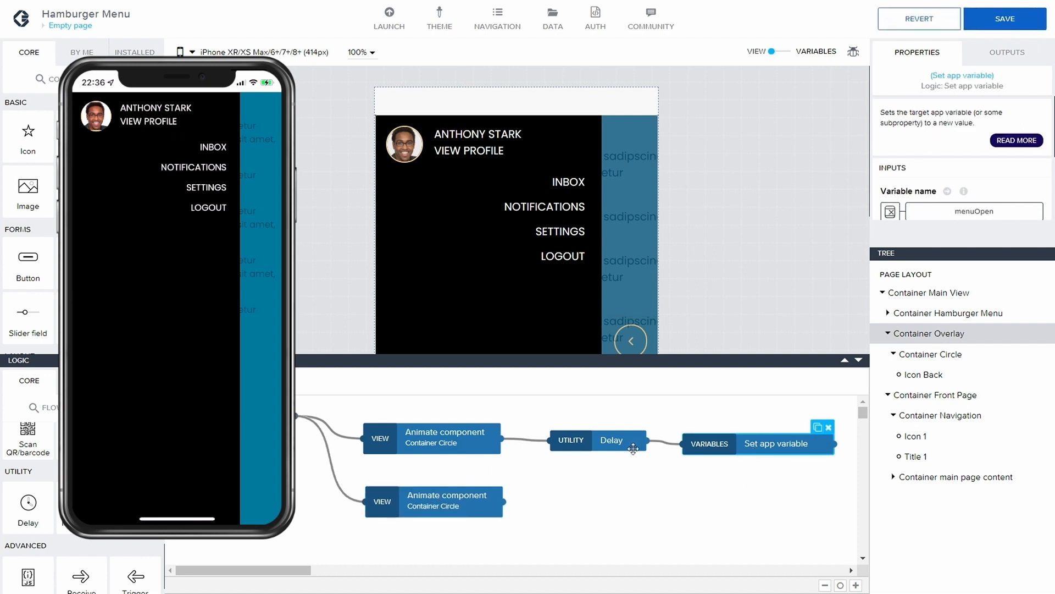
click(610, 487)
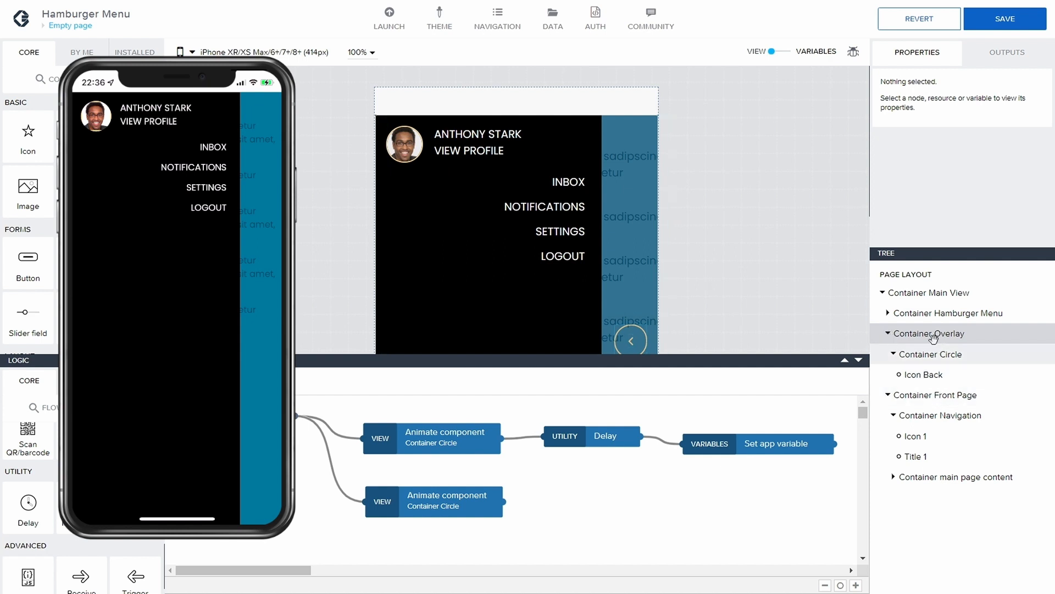
Step: Make room in Icon 1's logic and insert an Animate component function before Set app variable
click(923, 437)
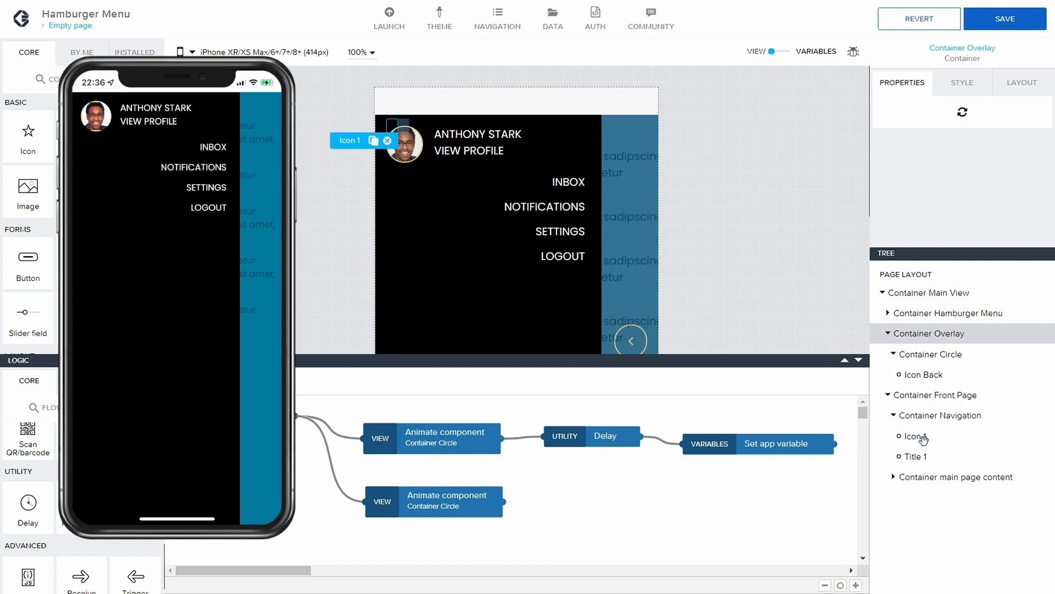
drag(465, 441, 643, 435)
click(450, 481)
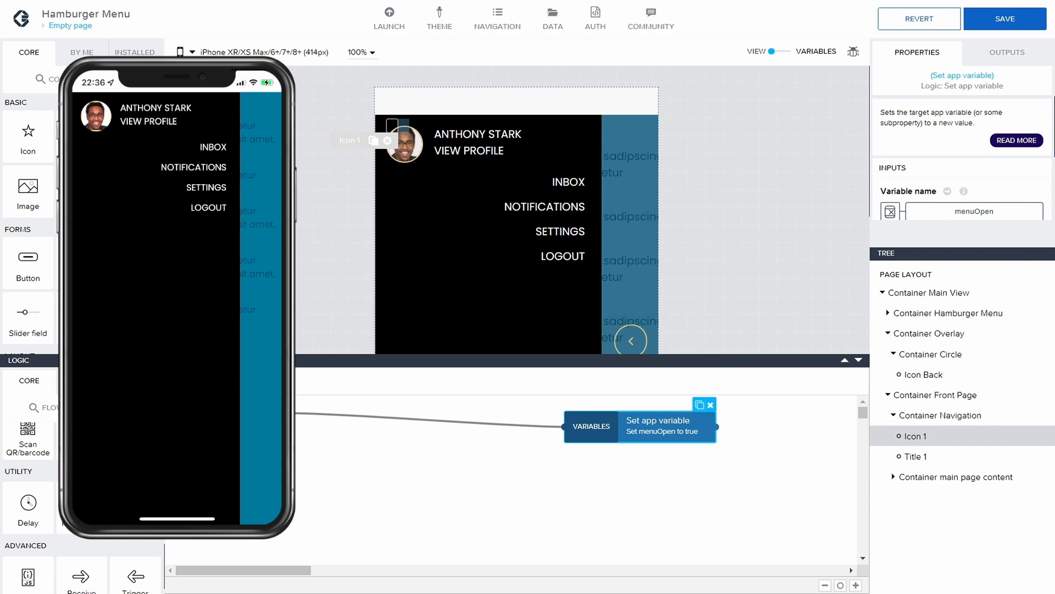
scroll(28, 472, up, 10)
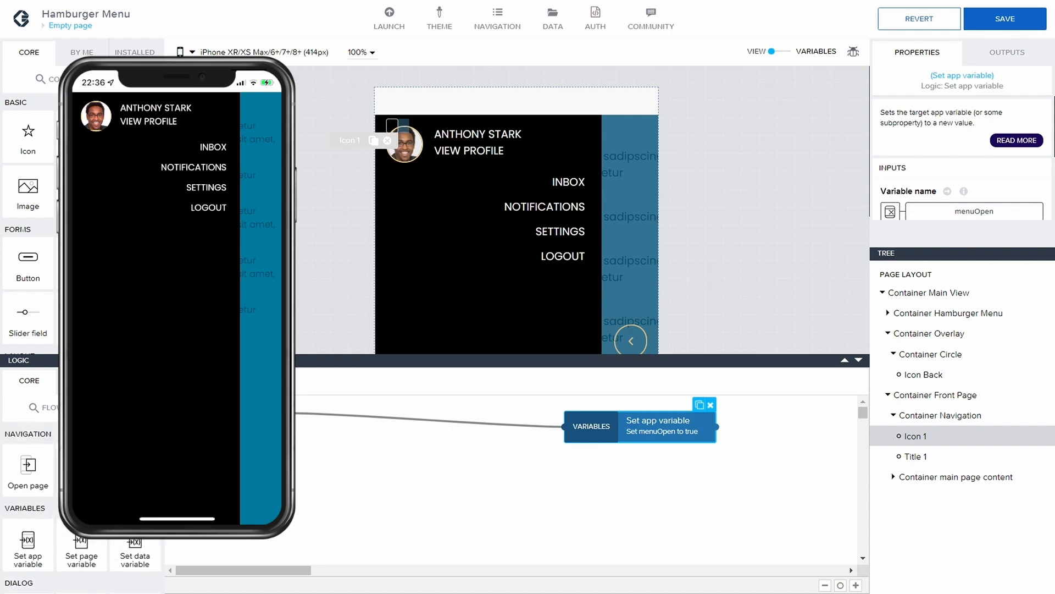
scroll(28, 473, down, 2)
click(82, 381)
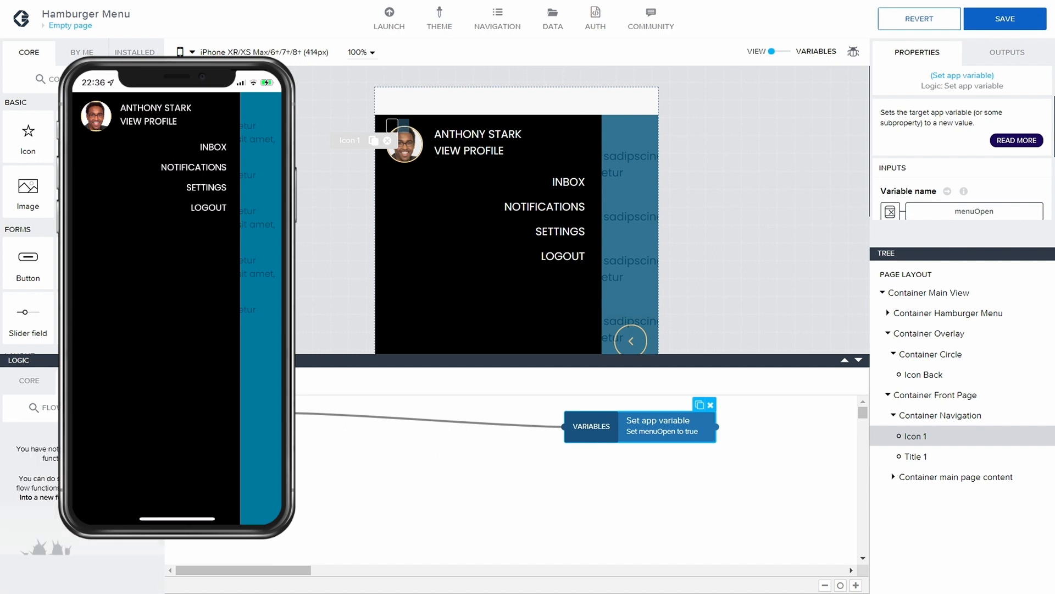
click(135, 380)
drag(33, 438, 429, 482)
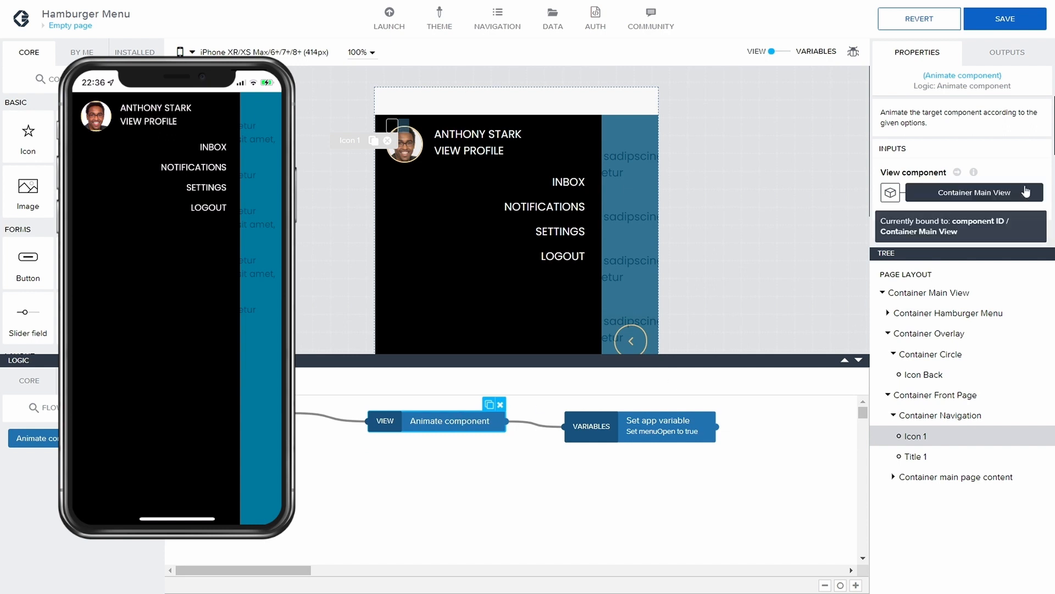
Step: Bind the view component of Icon 1's Animate component function to Container Hamburger Menu
scroll(973, 181, down, 1)
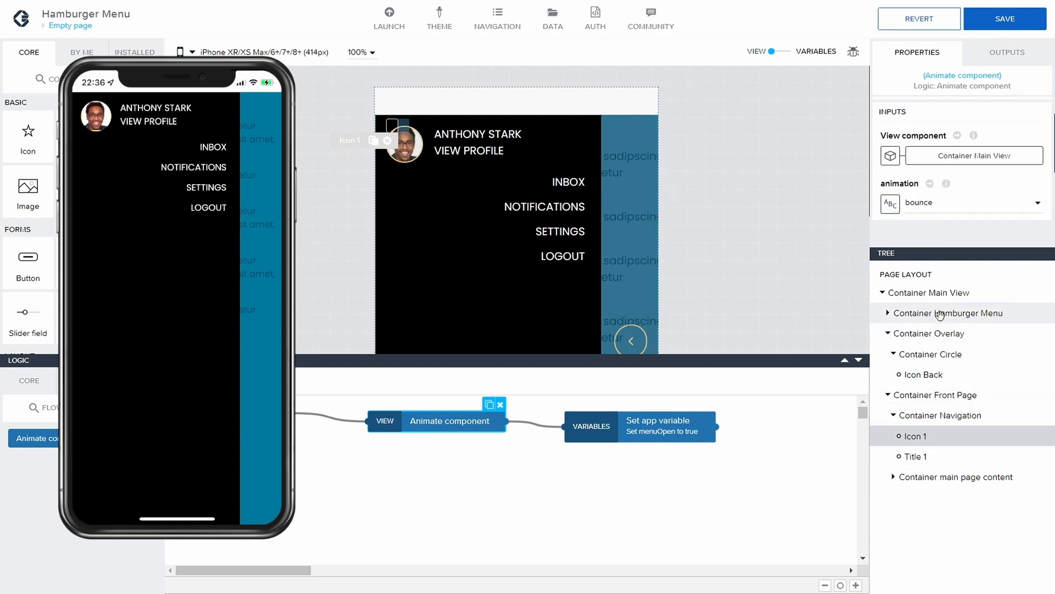
click(974, 158)
click(471, 250)
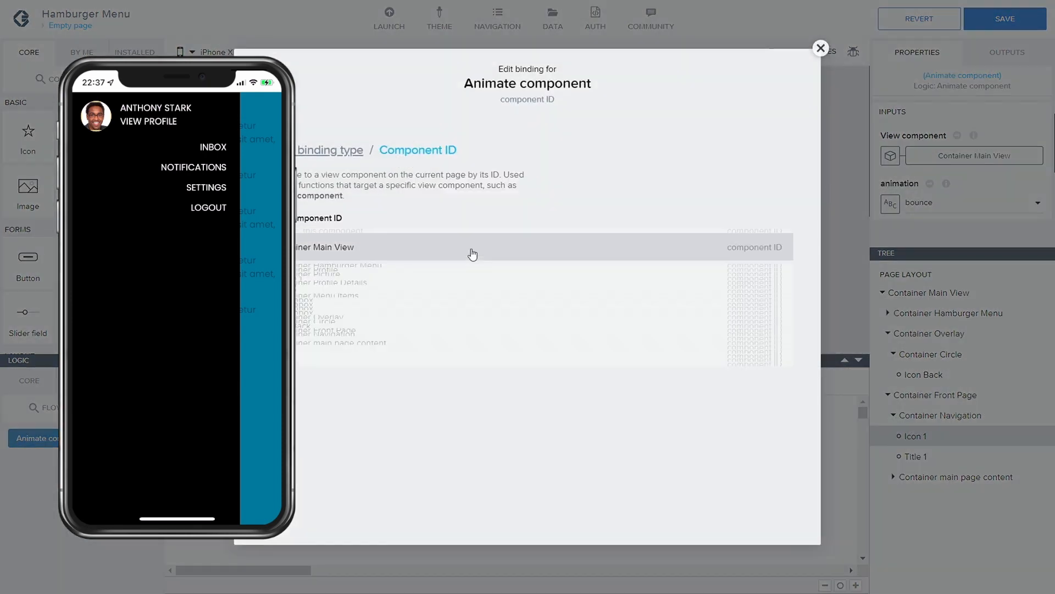
click(389, 302)
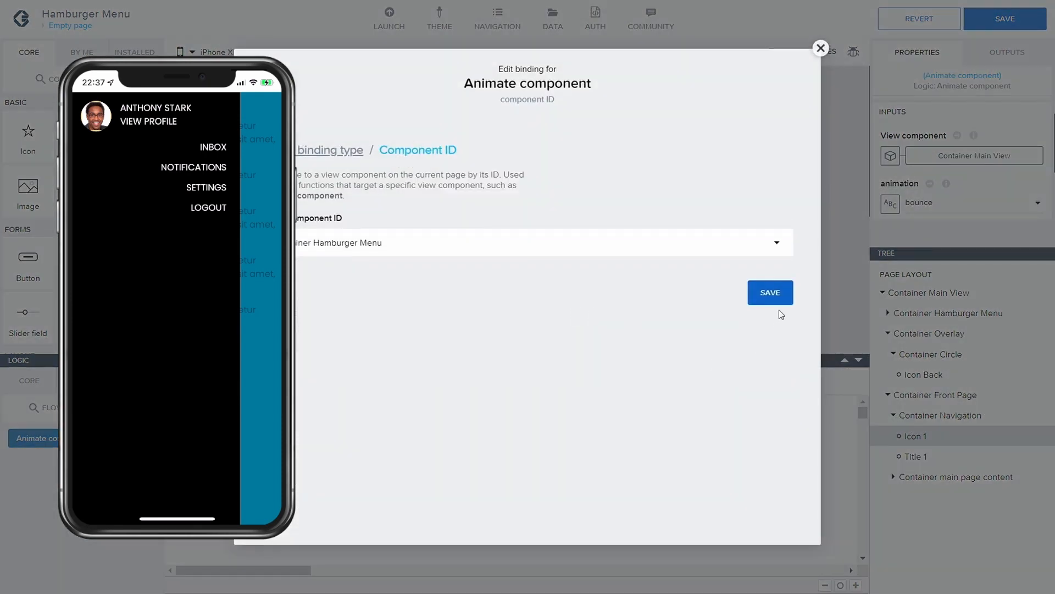
click(771, 294)
Step: Set the animation of Icon 1's Container Hamburger Menu Animate component function to slideInLeft
click(950, 203)
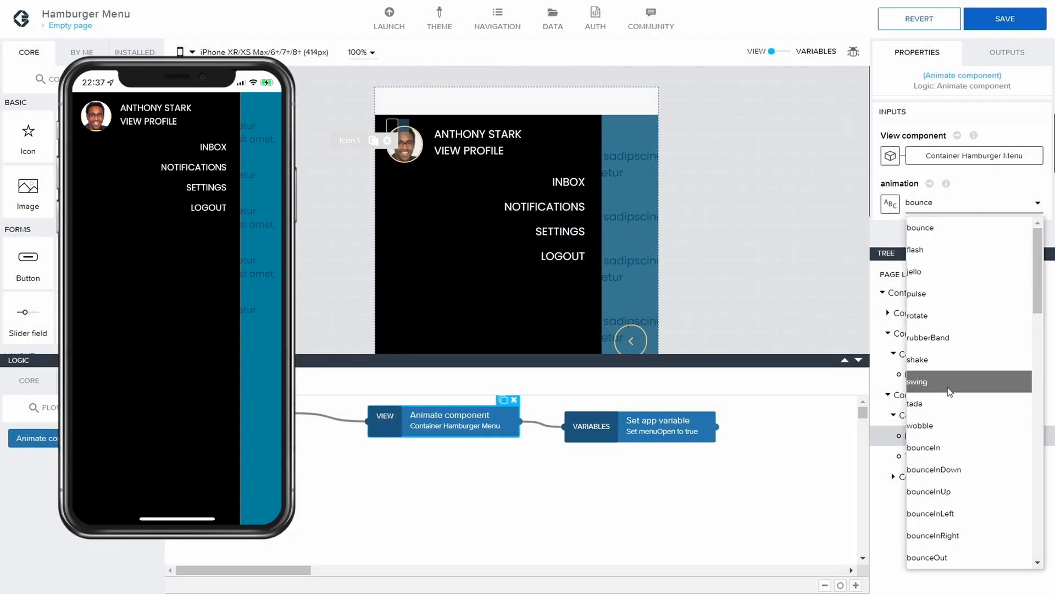
scroll(947, 387, down, 5)
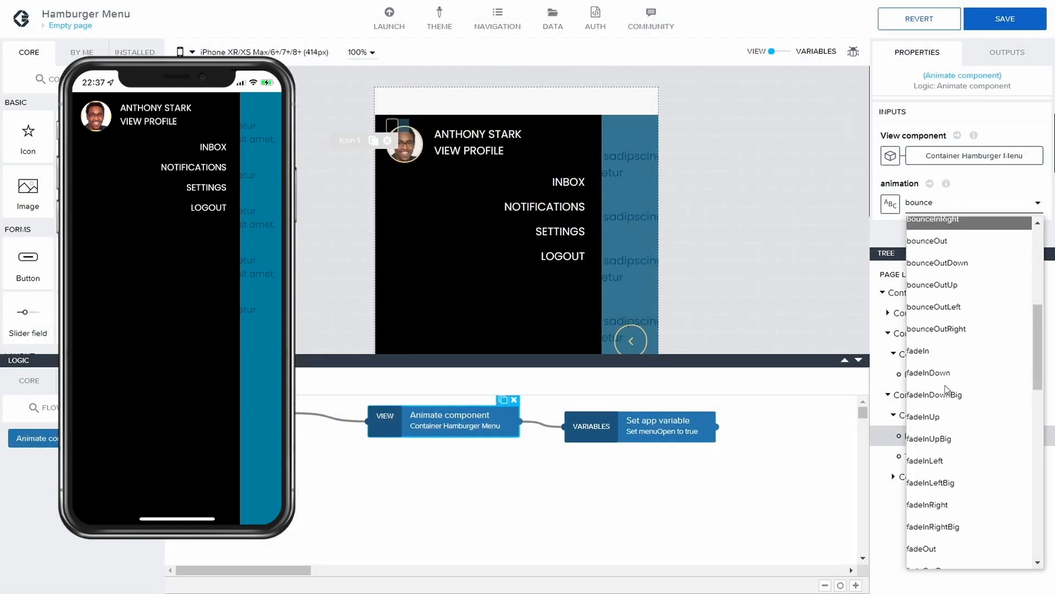
scroll(944, 385, down, 3)
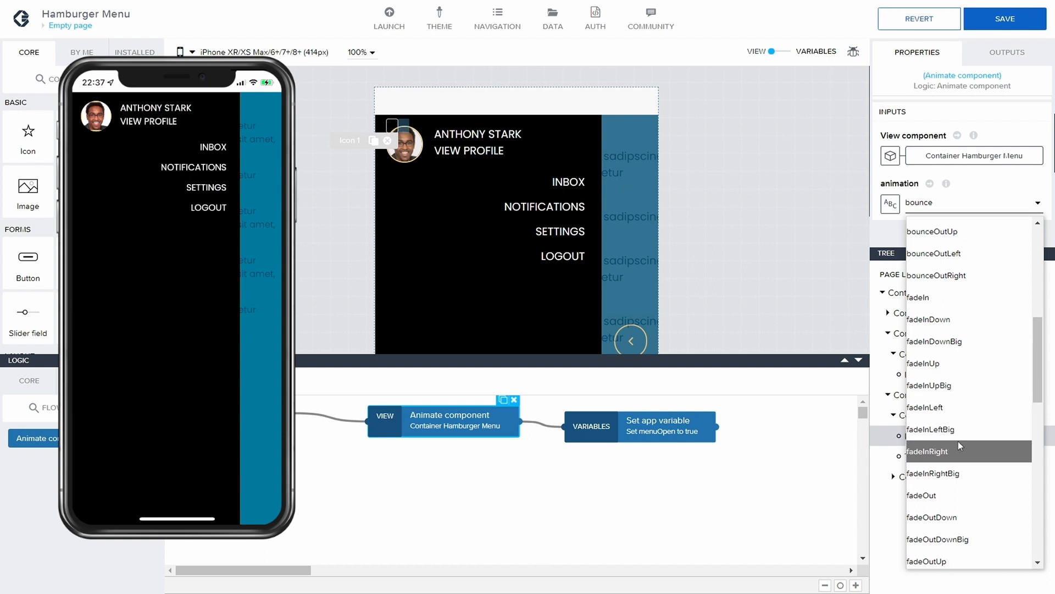
scroll(963, 397, down, 2)
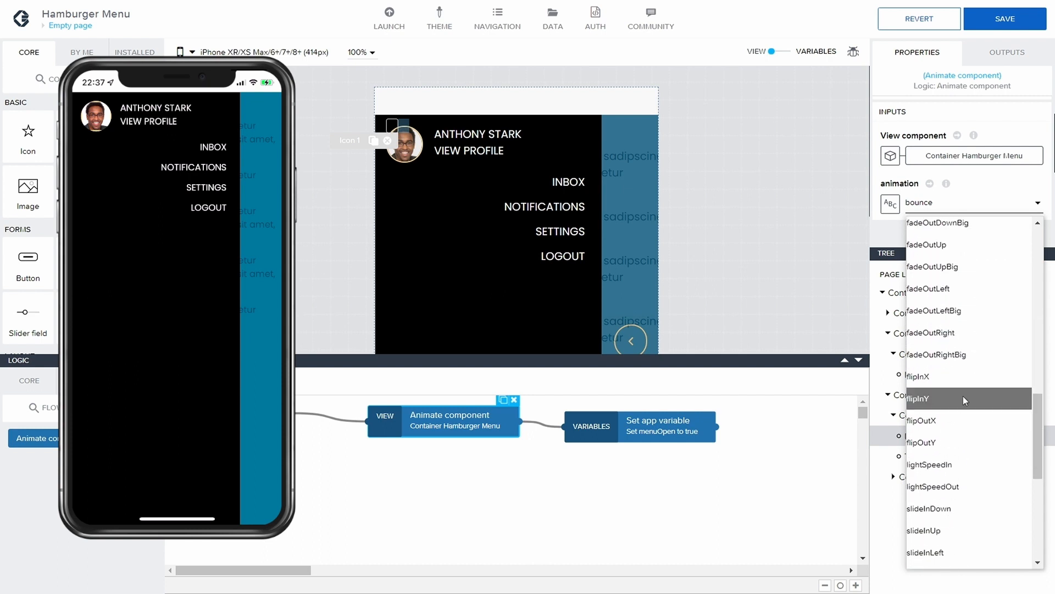
scroll(963, 394, up, 5)
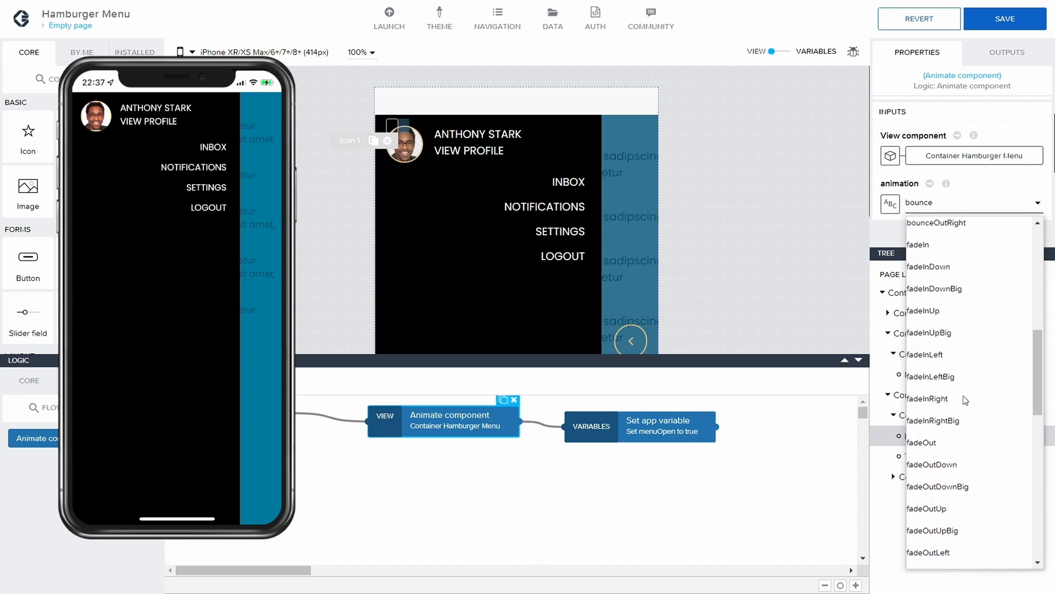
scroll(963, 394, down, 1)
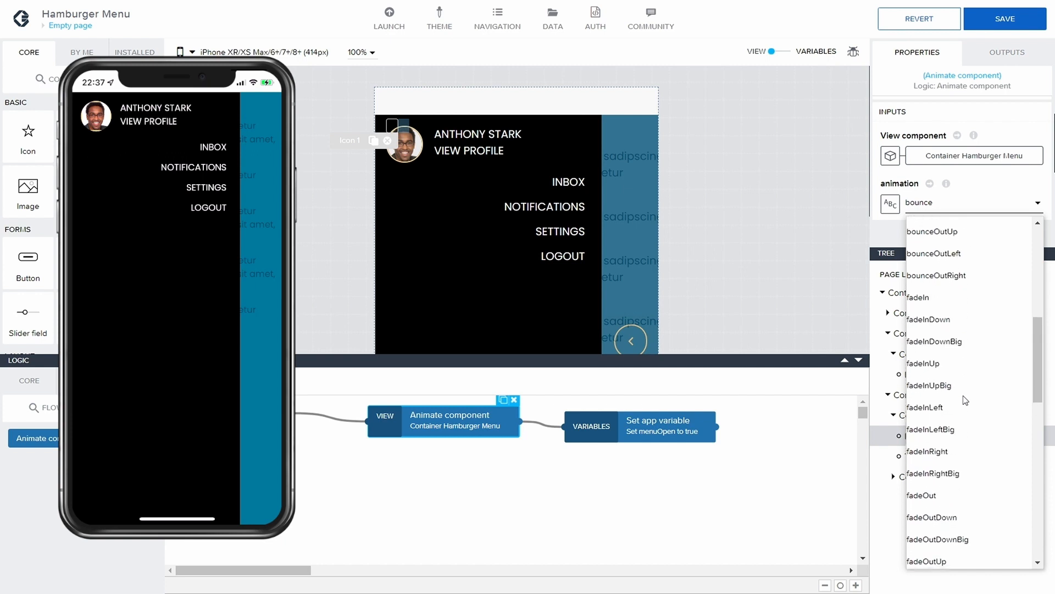
scroll(963, 395, down, 4)
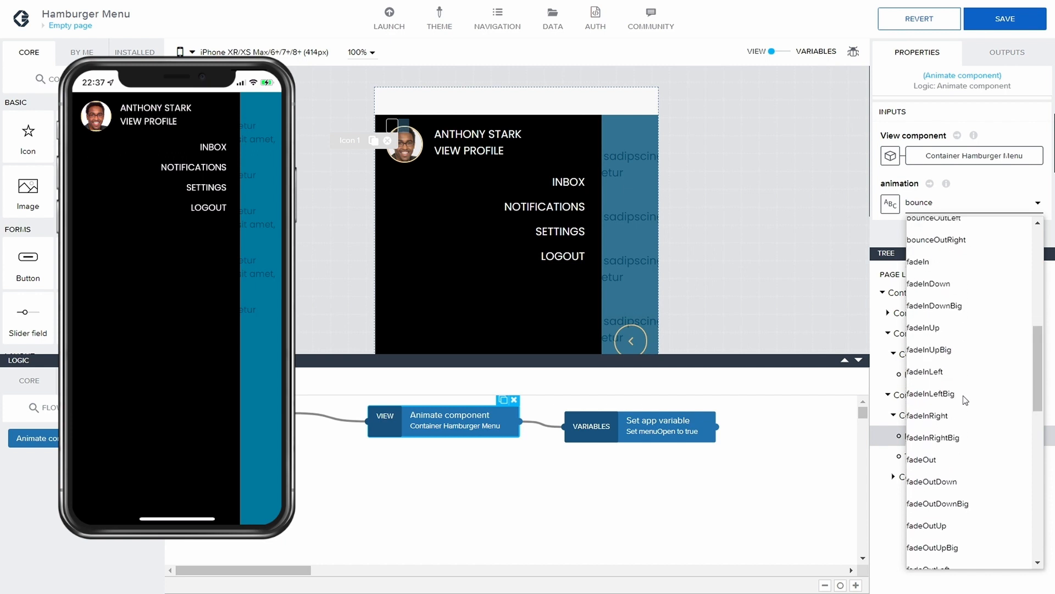
scroll(963, 394, down, 6)
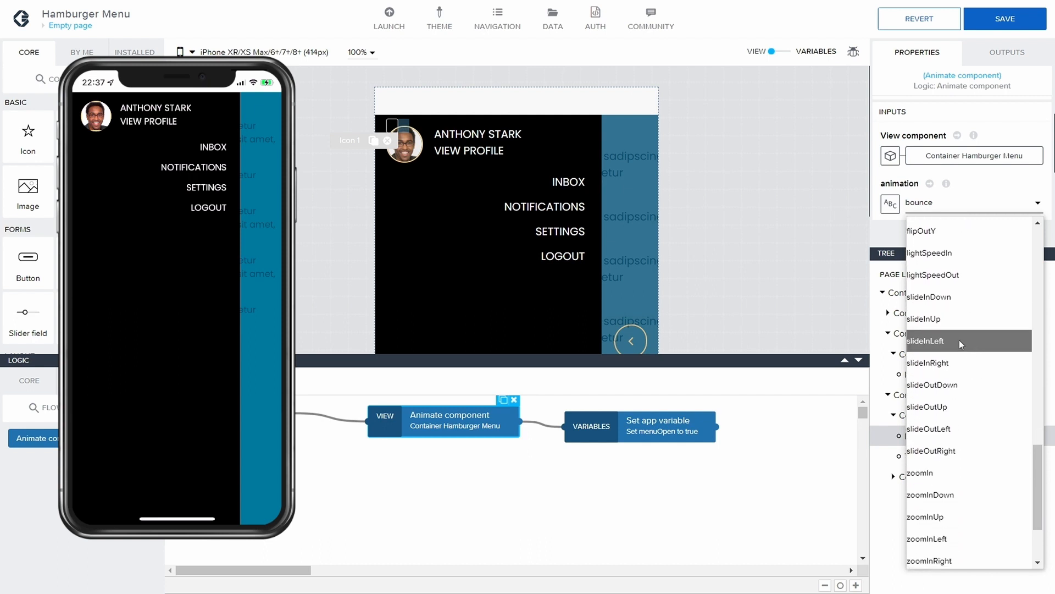
click(961, 342)
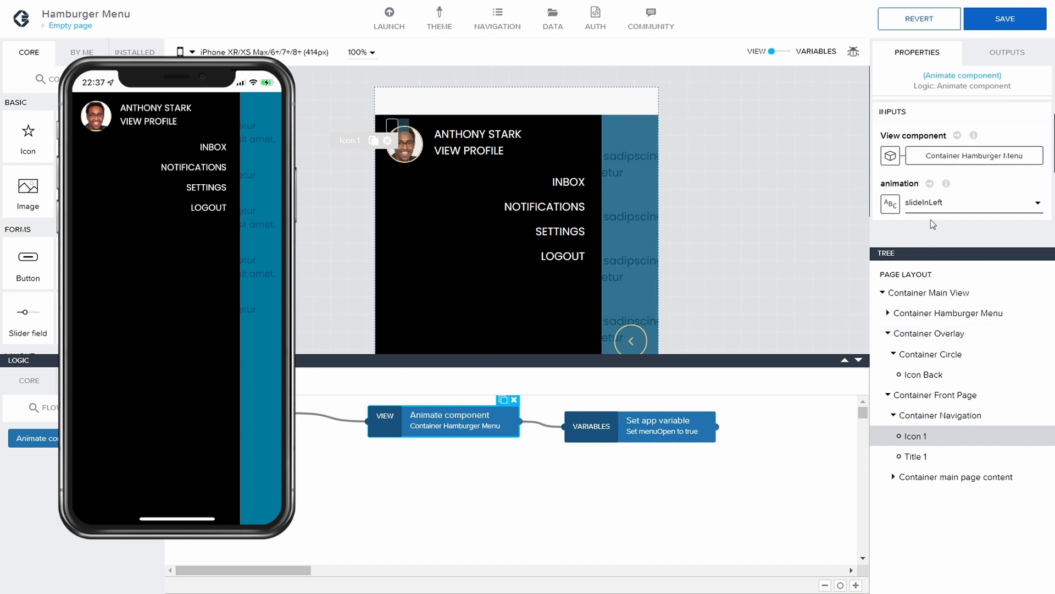
scroll(932, 221, down, 3)
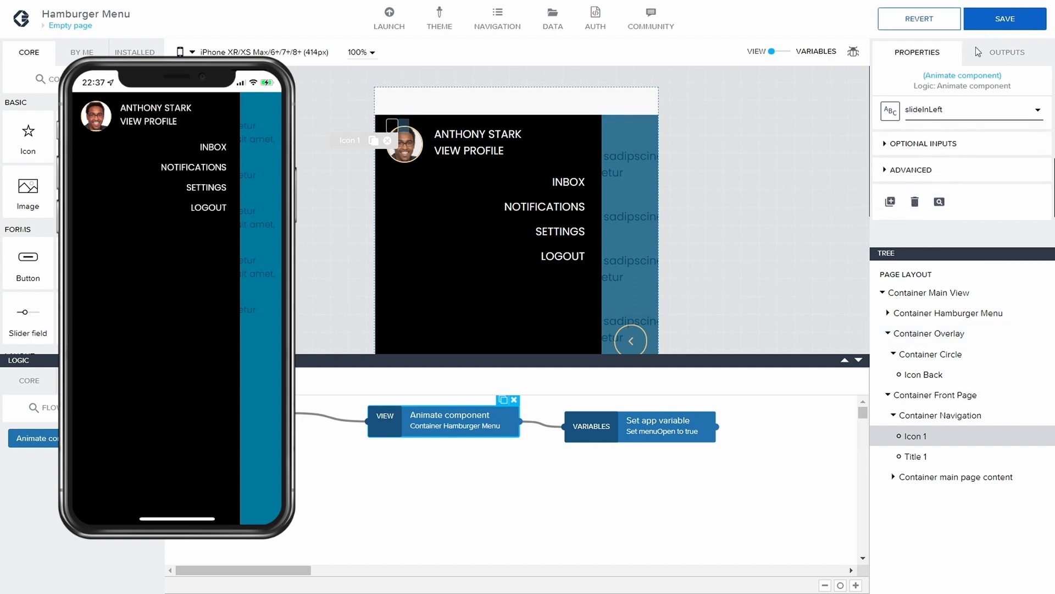
Step: Duplicate the Container Hamburger Menu Animate component function and bind the copy's view component to Container Overlay
click(464, 488)
click(462, 423)
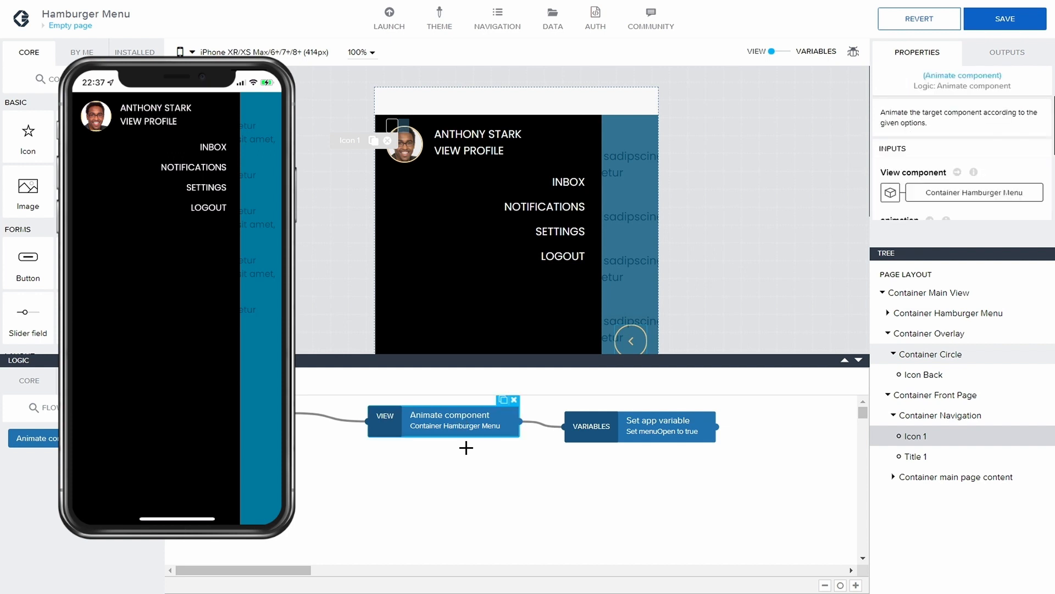
click(502, 401)
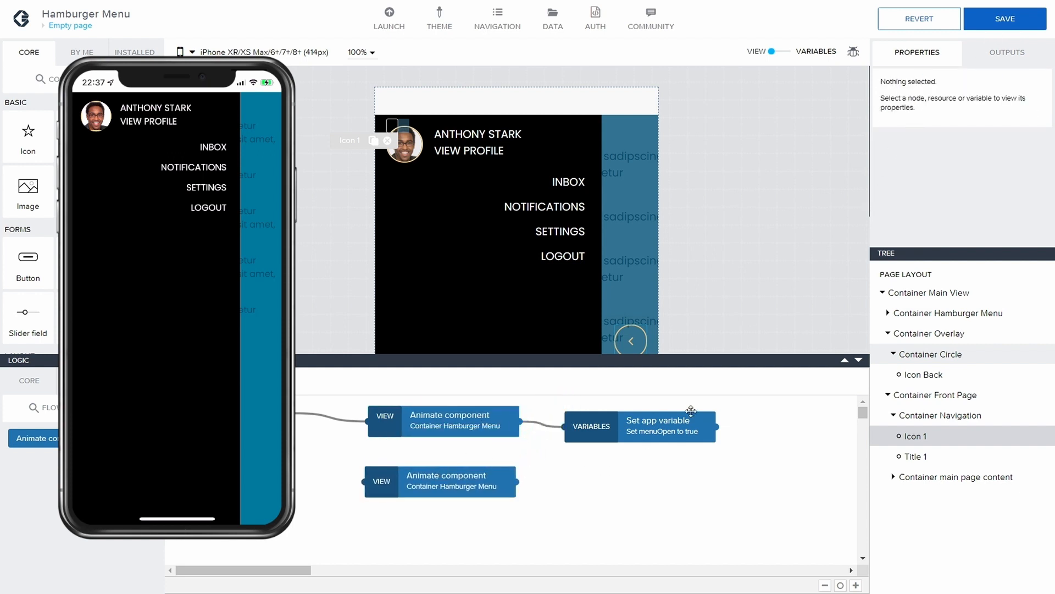
click(447, 483)
mouse_move(982, 175)
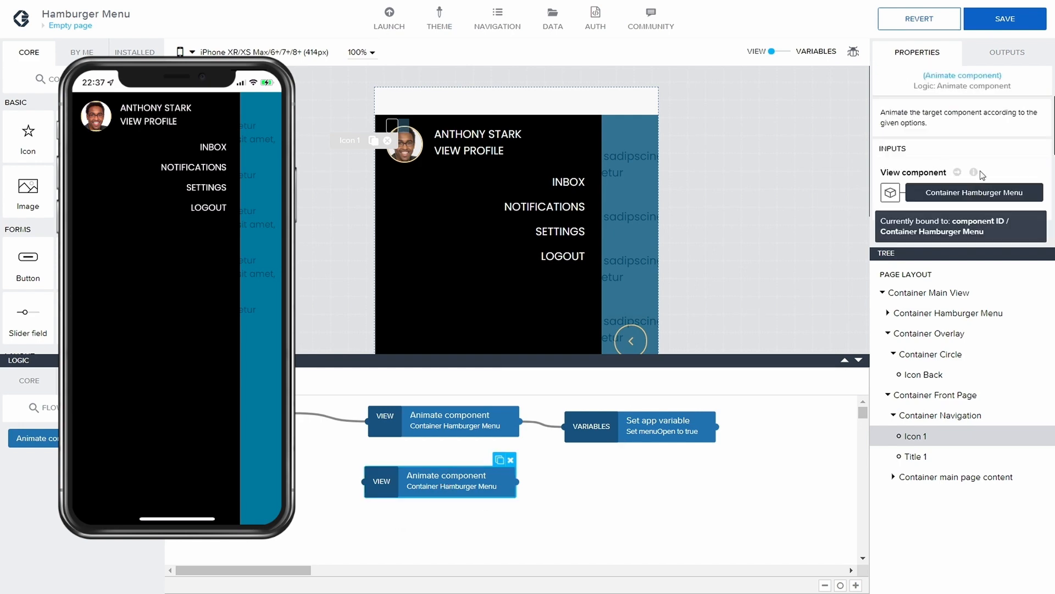
scroll(983, 175, down, 1)
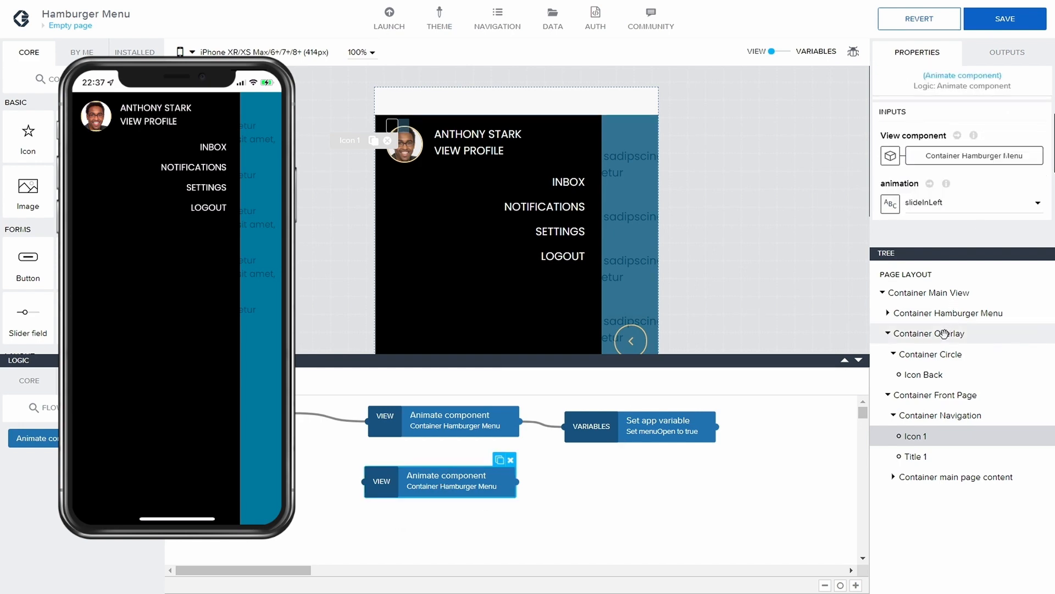
click(967, 156)
click(444, 246)
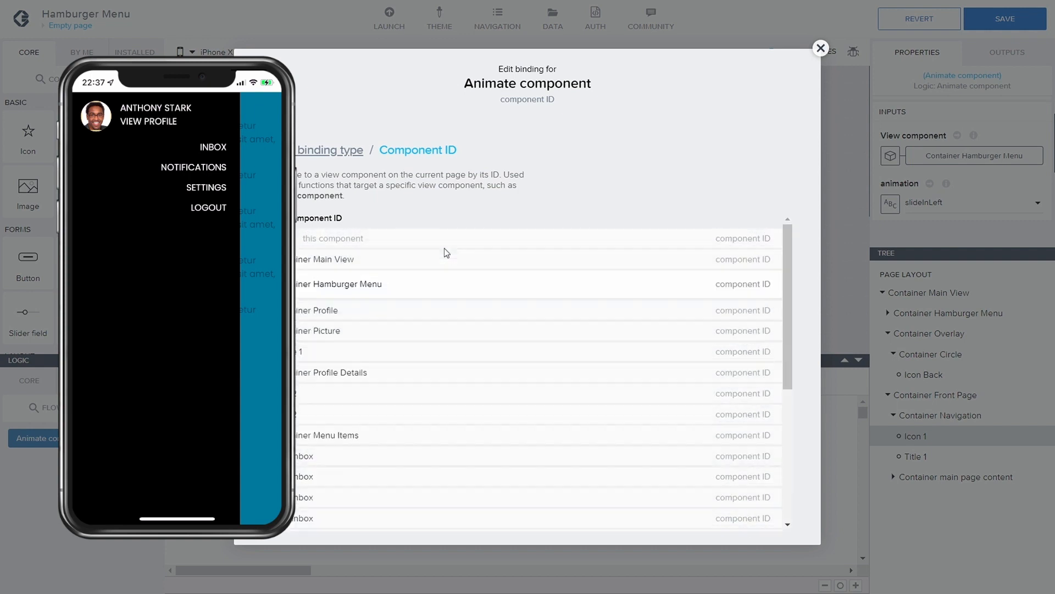
scroll(385, 311, down, 5)
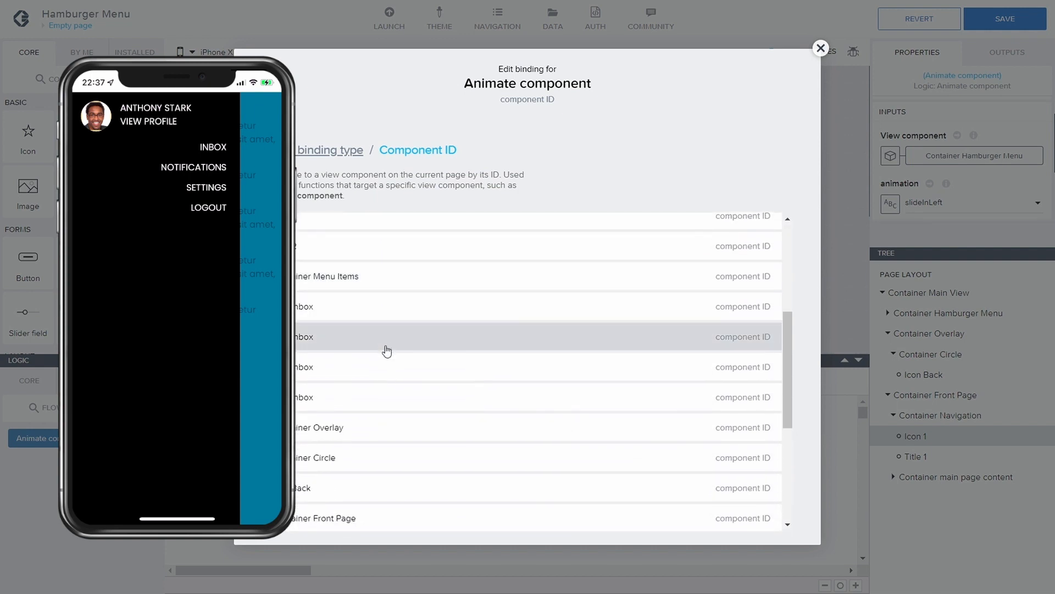
click(386, 429)
click(770, 293)
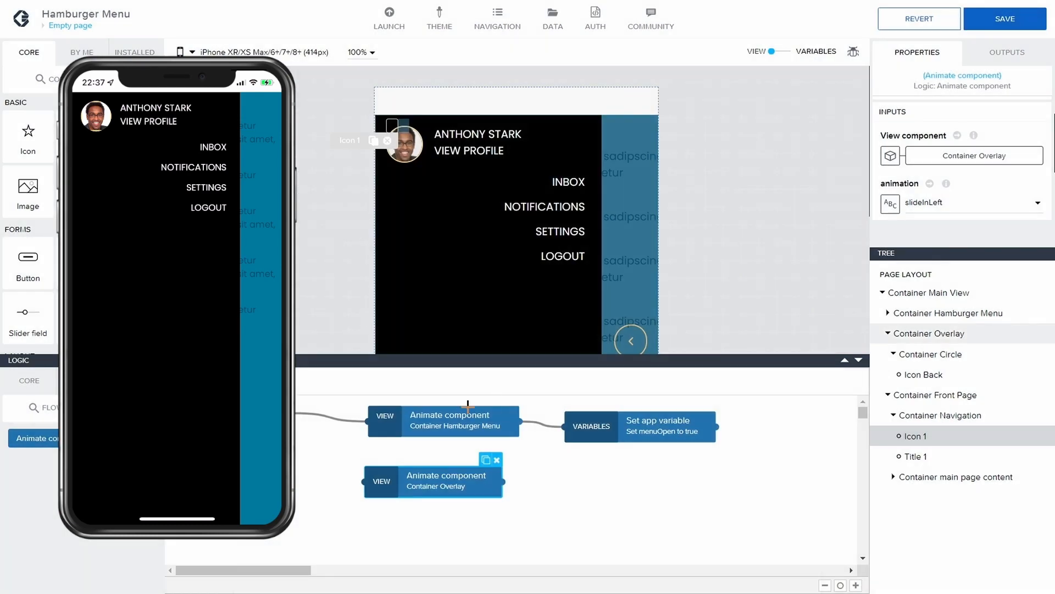
Step: Connect the Container Overlay Animate component function between the trigger event and Set app variable, aligning it under the Container Hamburger Menu one
drag(295, 412, 363, 480)
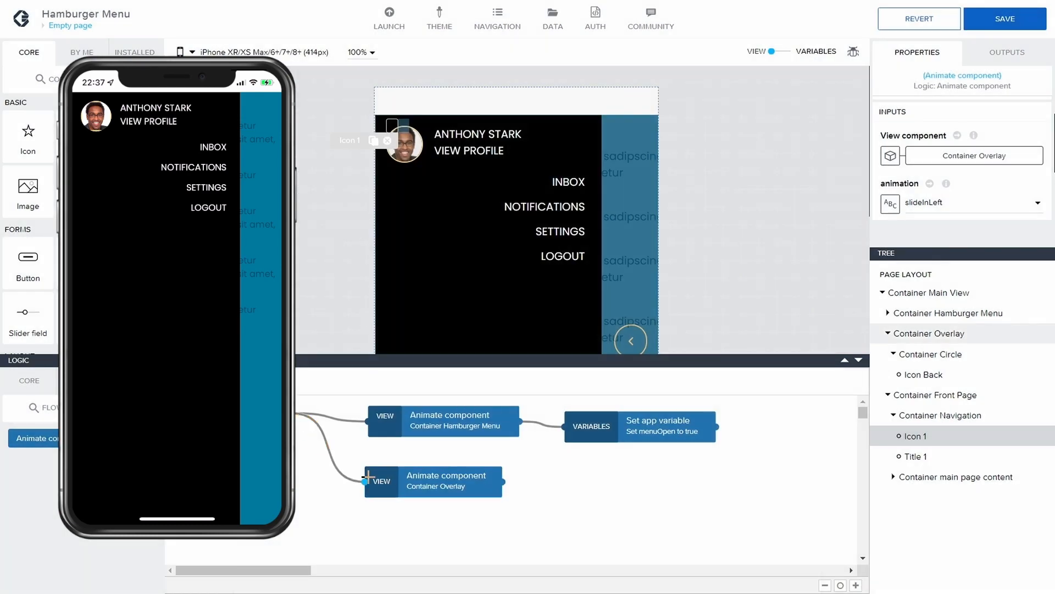
drag(508, 482, 564, 426)
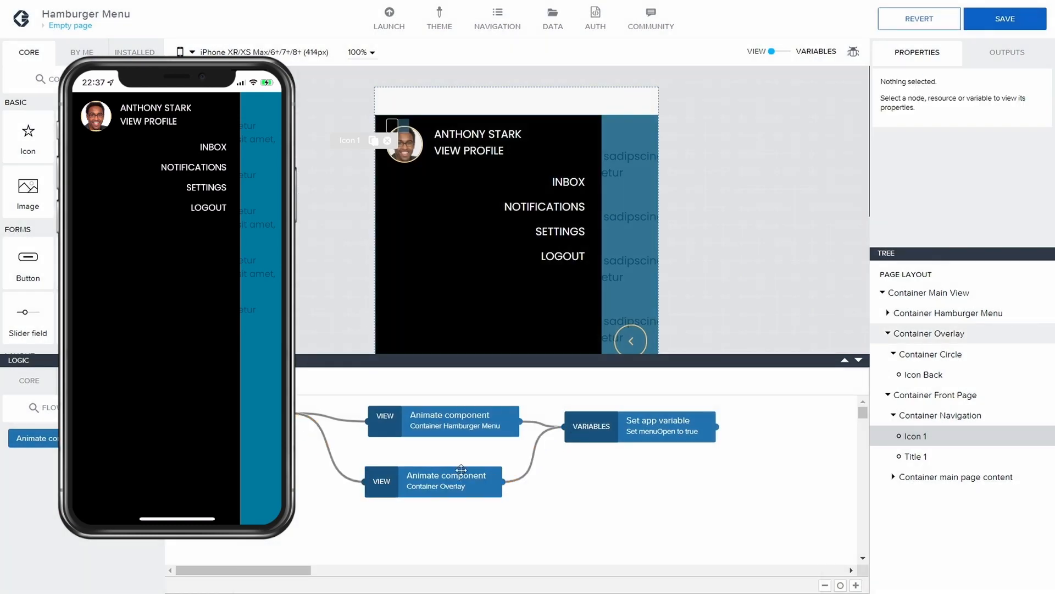
drag(474, 477, 480, 468)
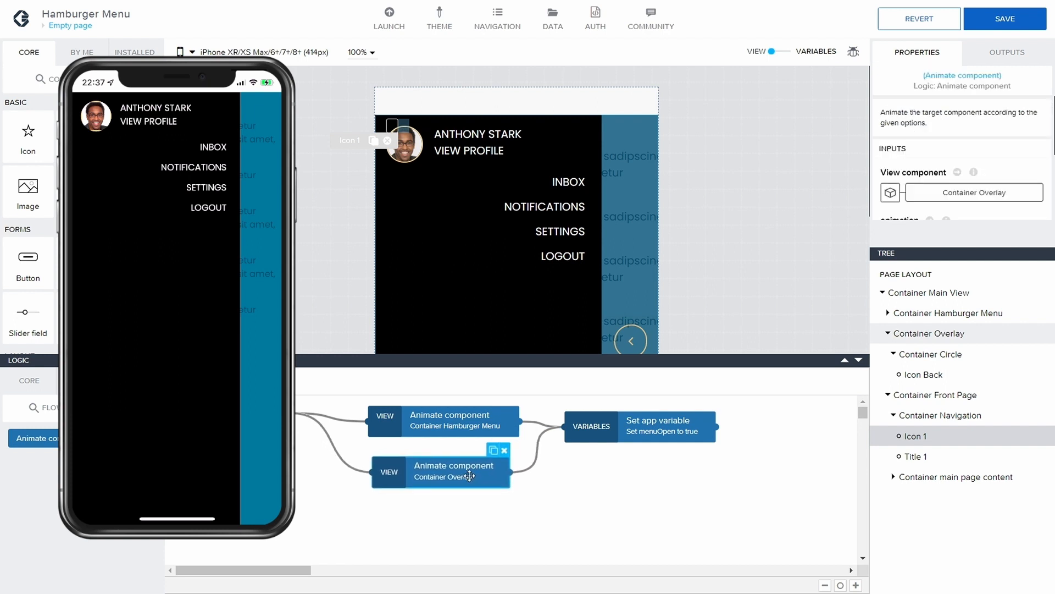
click(429, 424)
click(468, 463)
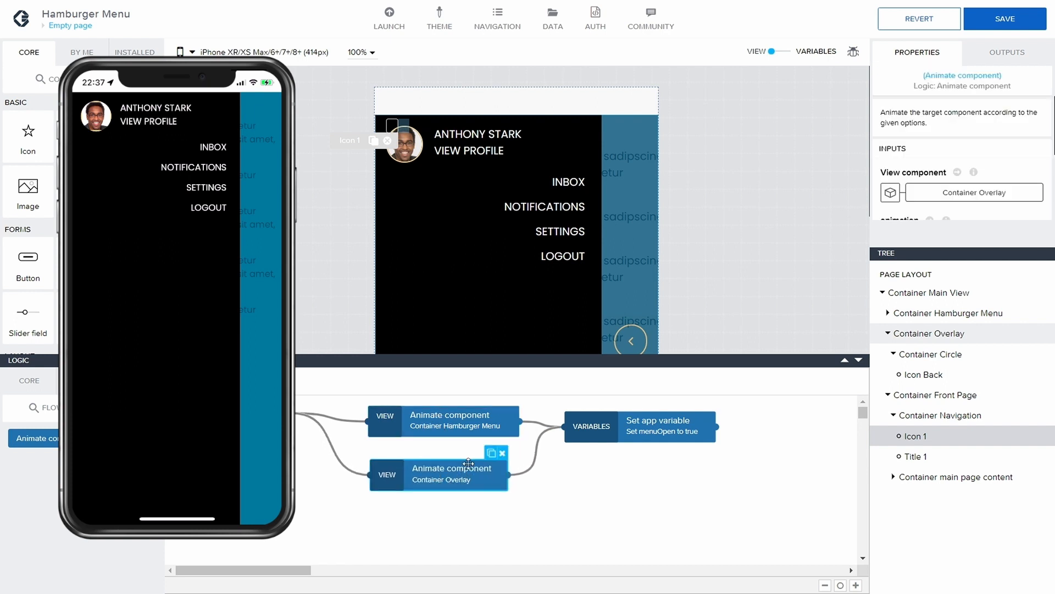
Step: Duplicate the Container Overlay Animate component function, place the copy below it and connect the trigger event to the copy
click(491, 454)
drag(459, 494, 460, 527)
click(297, 424)
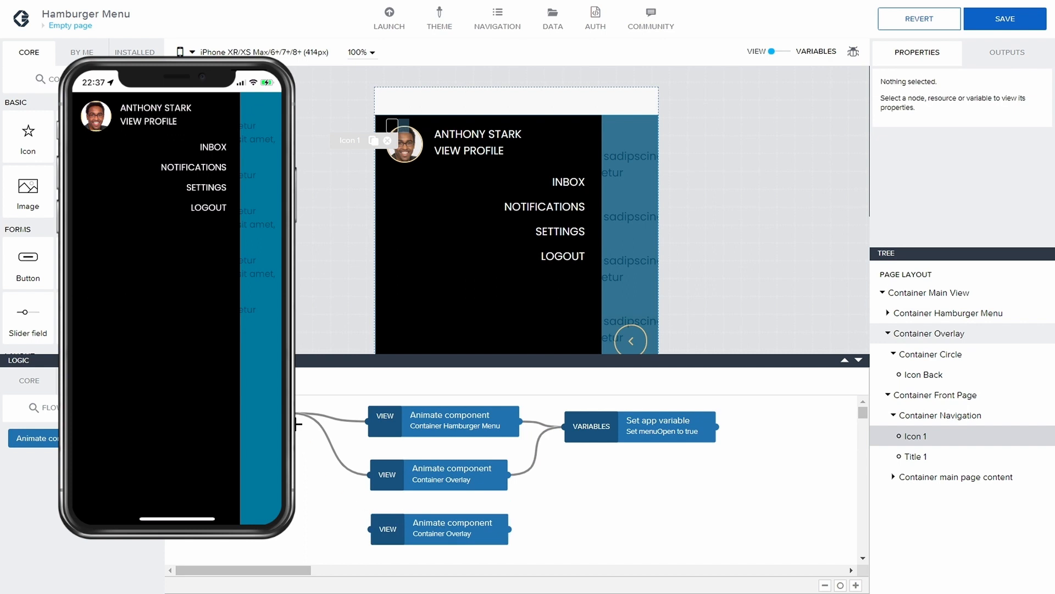
drag(294, 413, 370, 529)
drag(442, 530, 439, 524)
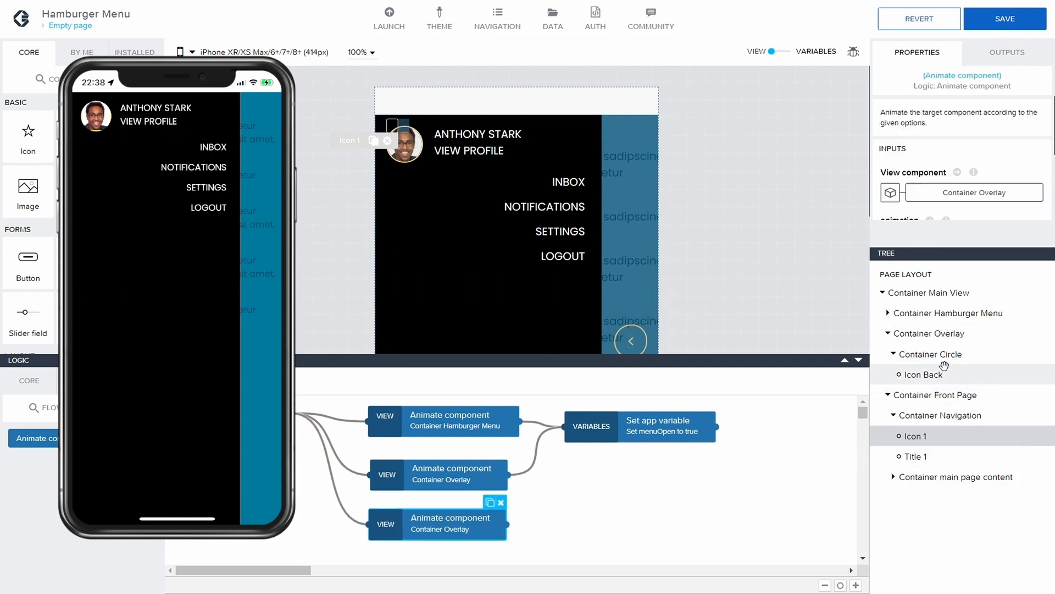
Step: Bind the lowest Animate component function to Container Circle and connect its output to Set app variable
click(974, 192)
click(449, 237)
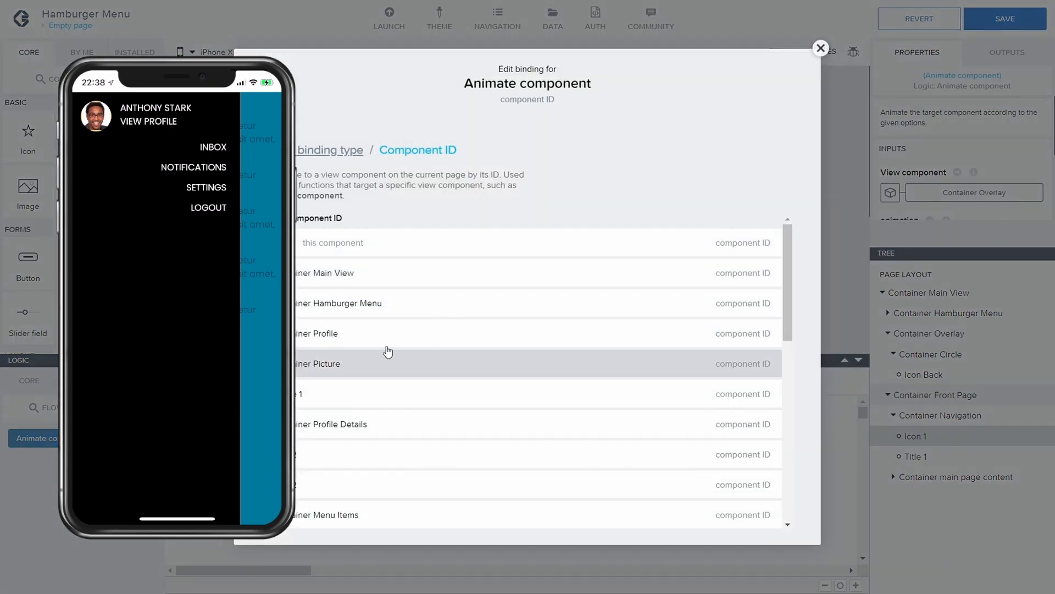
scroll(374, 386, down, 3)
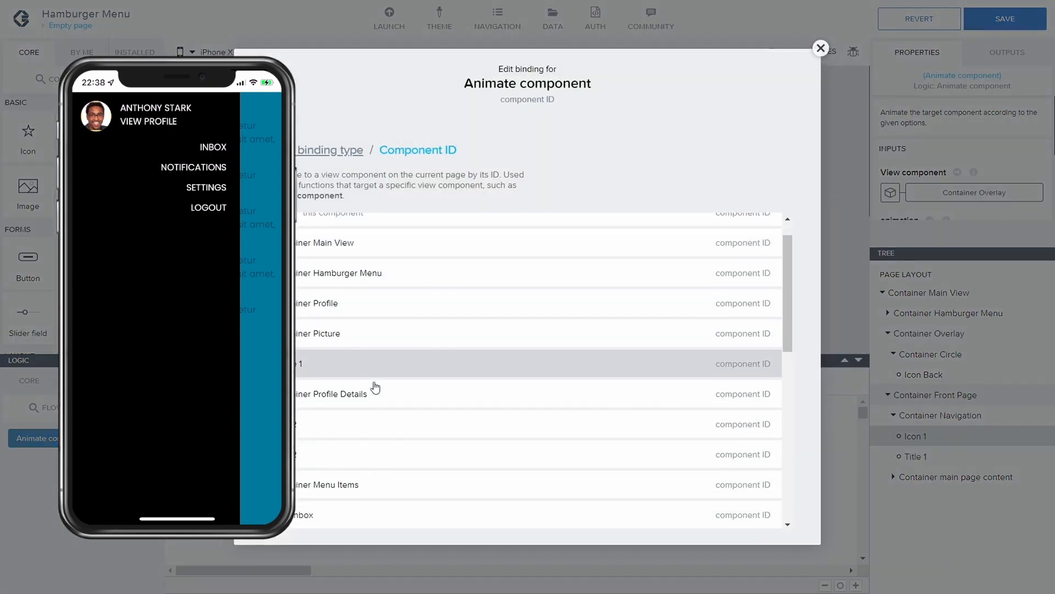
scroll(374, 388, down, 5)
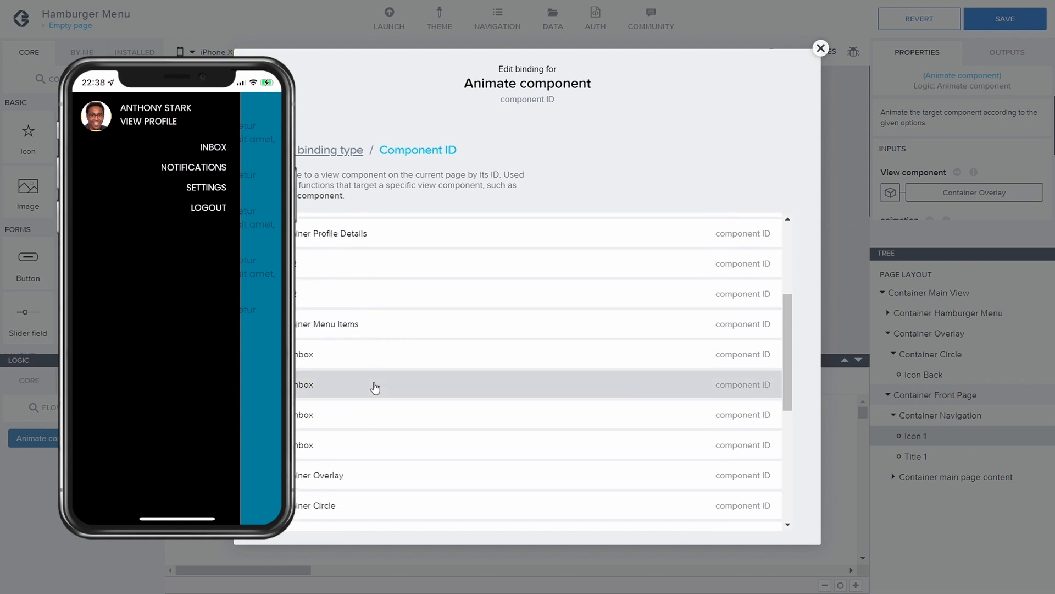
click(373, 460)
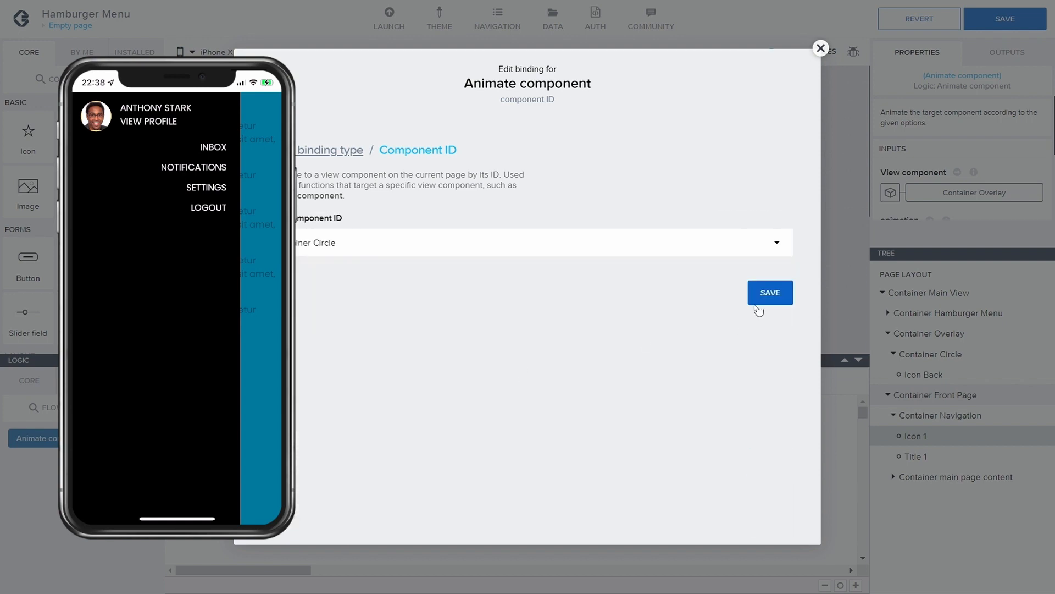
click(769, 295)
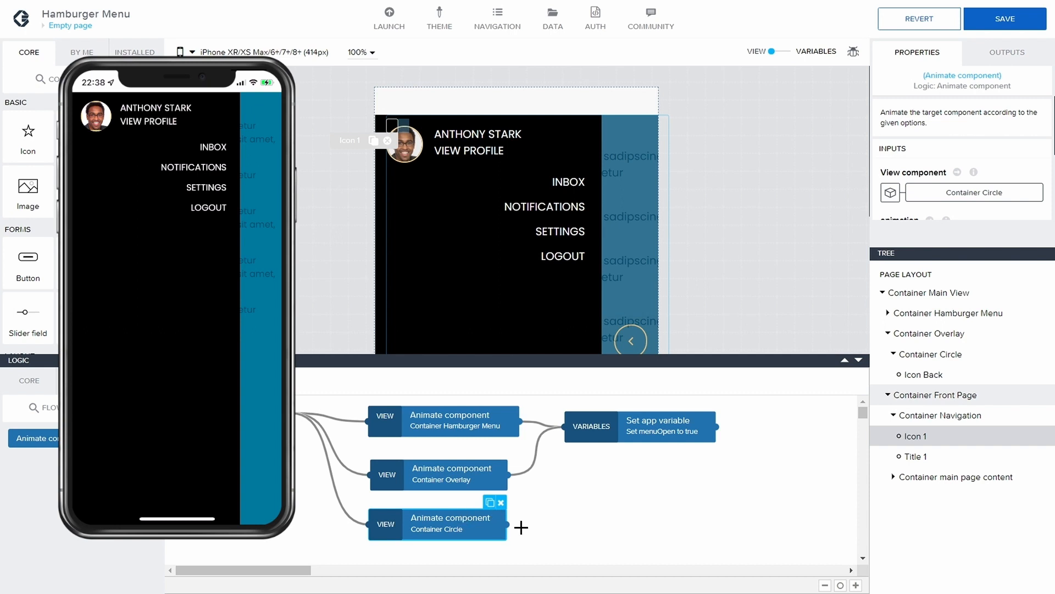
drag(513, 521, 566, 427)
Step: Set the animation of the Container Circle Animate component function to fadeIn
click(461, 519)
scroll(943, 214, down, 3)
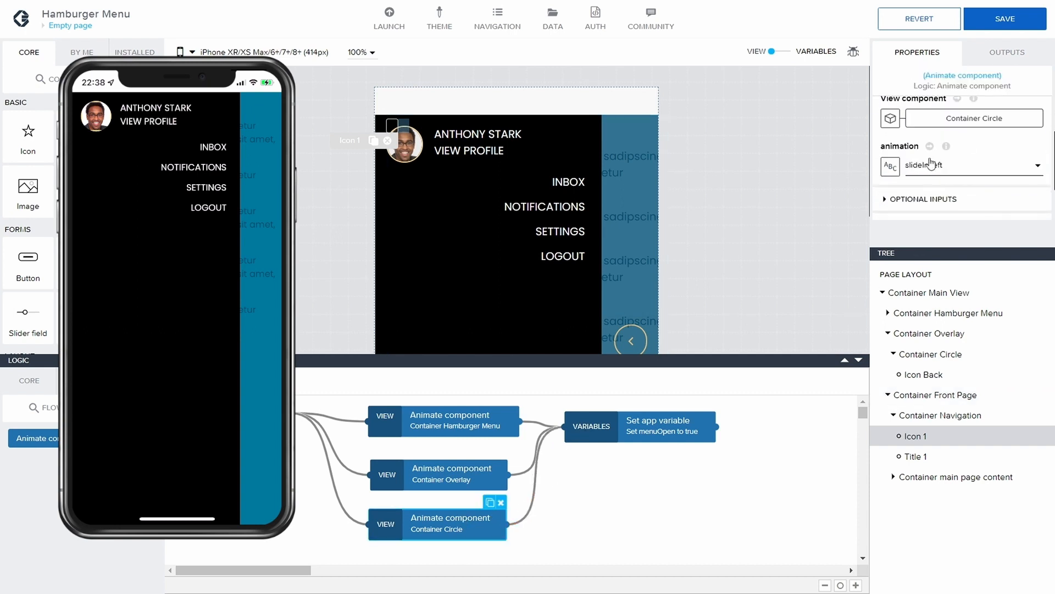
click(937, 167)
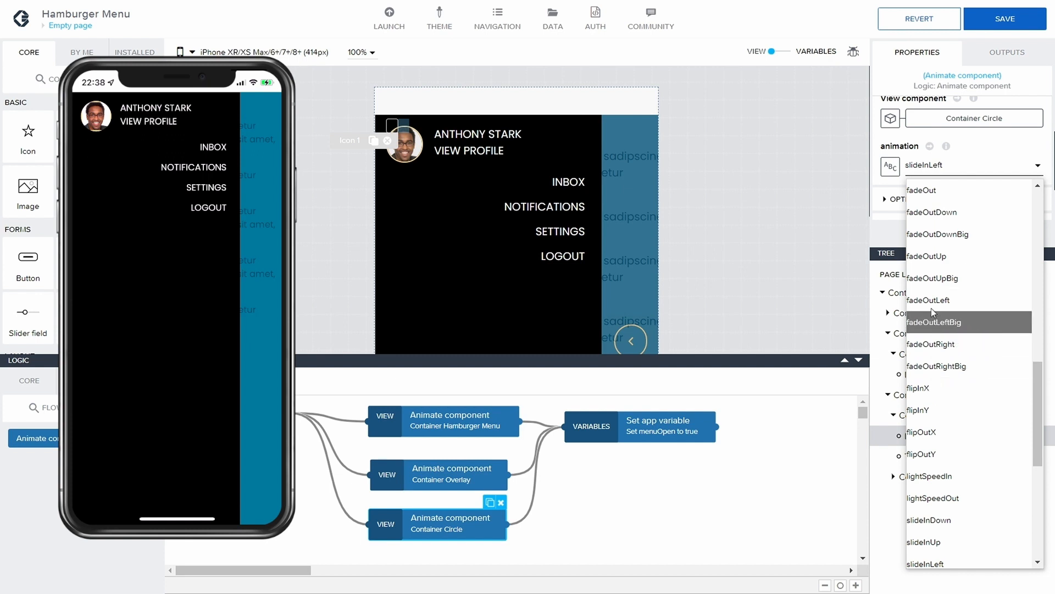
scroll(955, 273, up, 5)
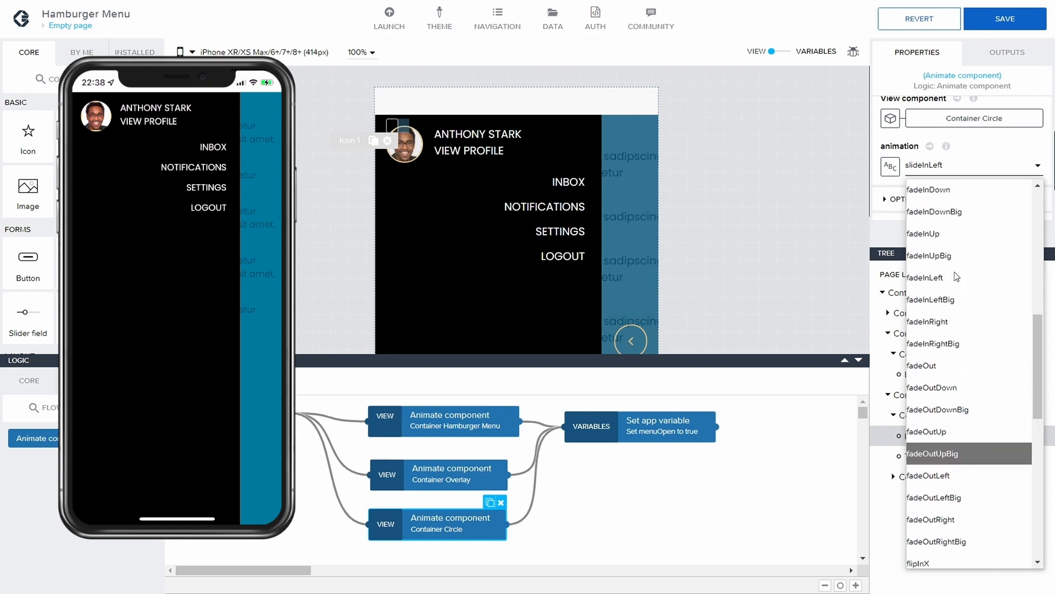
click(941, 283)
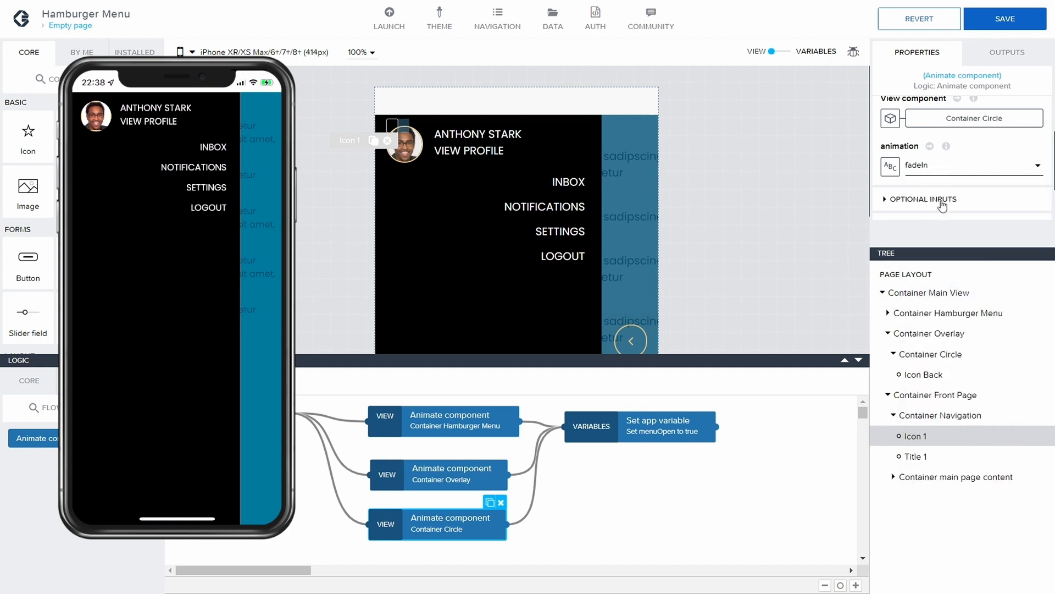
Step: Set the delay of the Container Circle Animate component function to 200 and save the app
click(915, 181)
scroll(932, 206, down, 2)
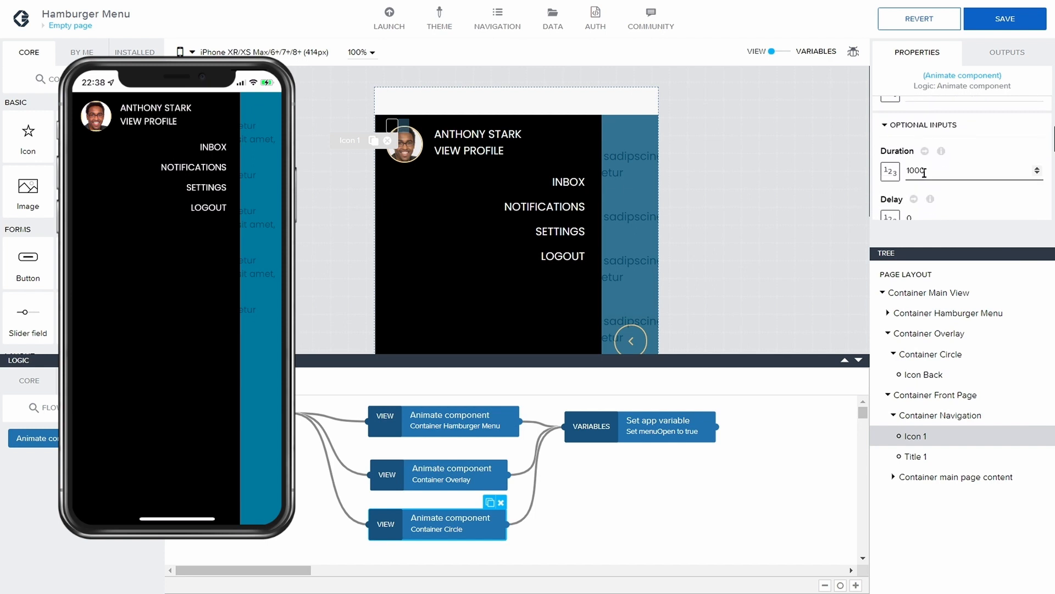
scroll(928, 210, down, 1)
click(911, 199)
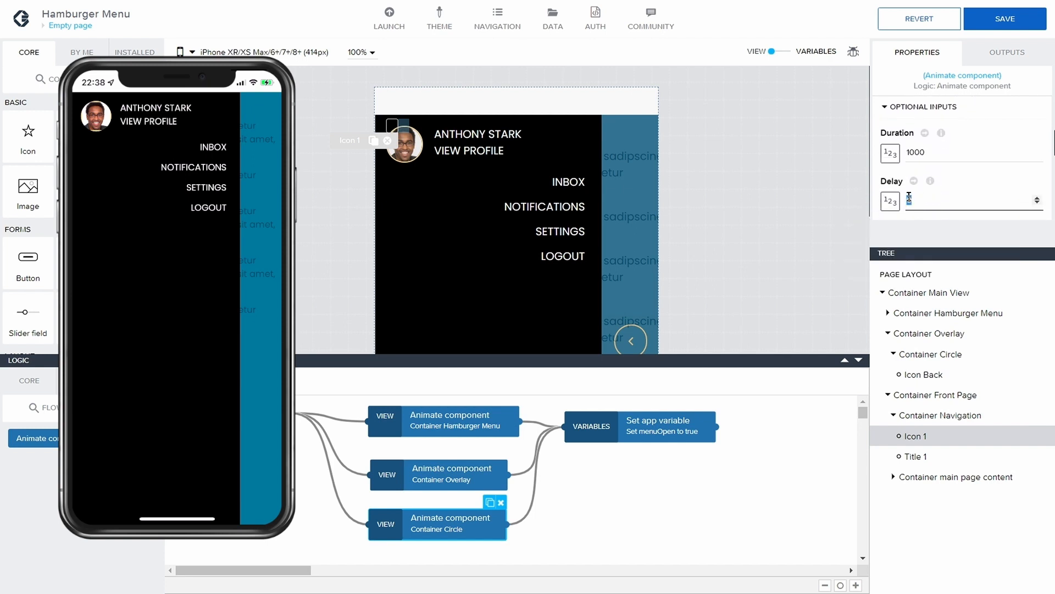
mouse_move(934, 187)
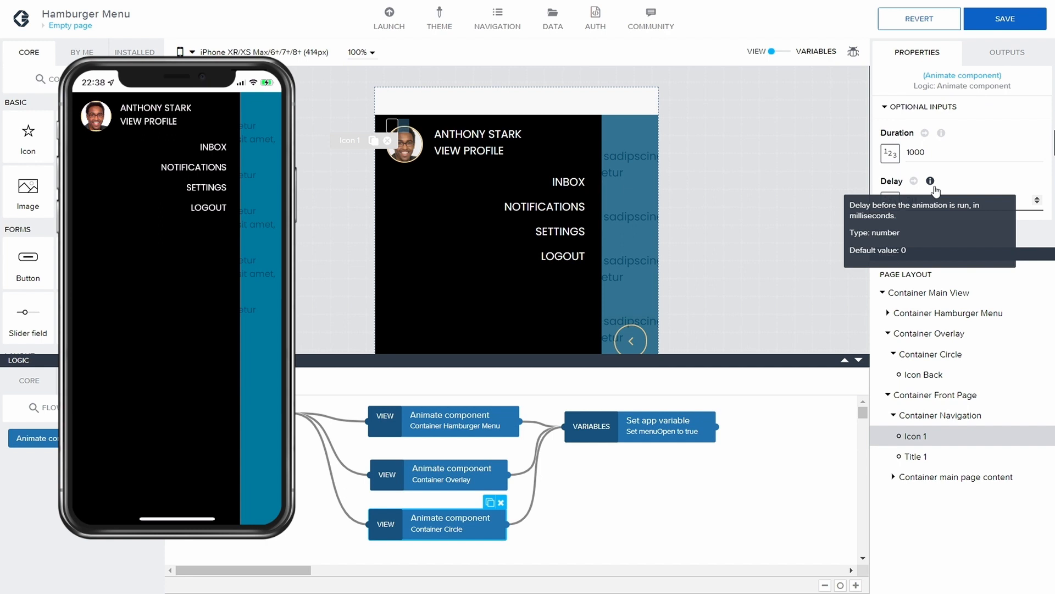
click(1022, 28)
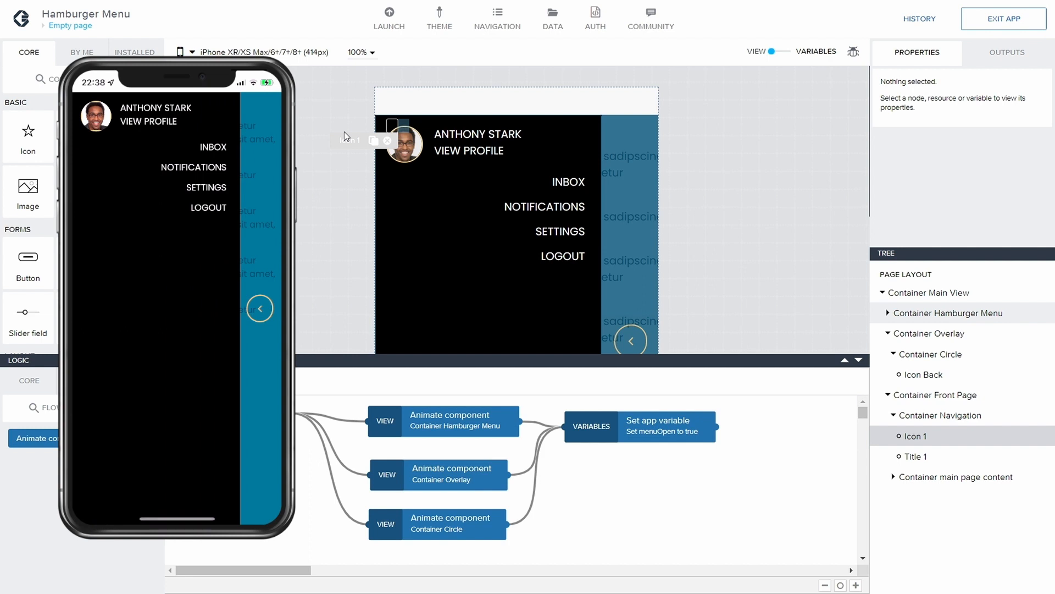
Step: Shorten the duration of the Container Hamburger Menu Animate component function
click(463, 417)
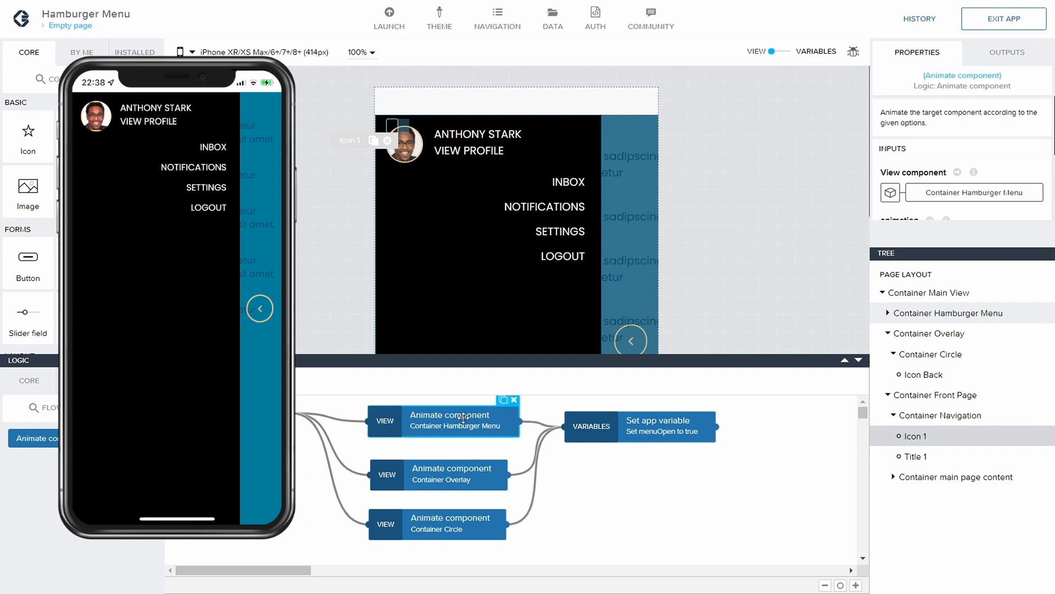
scroll(969, 182, down, 3)
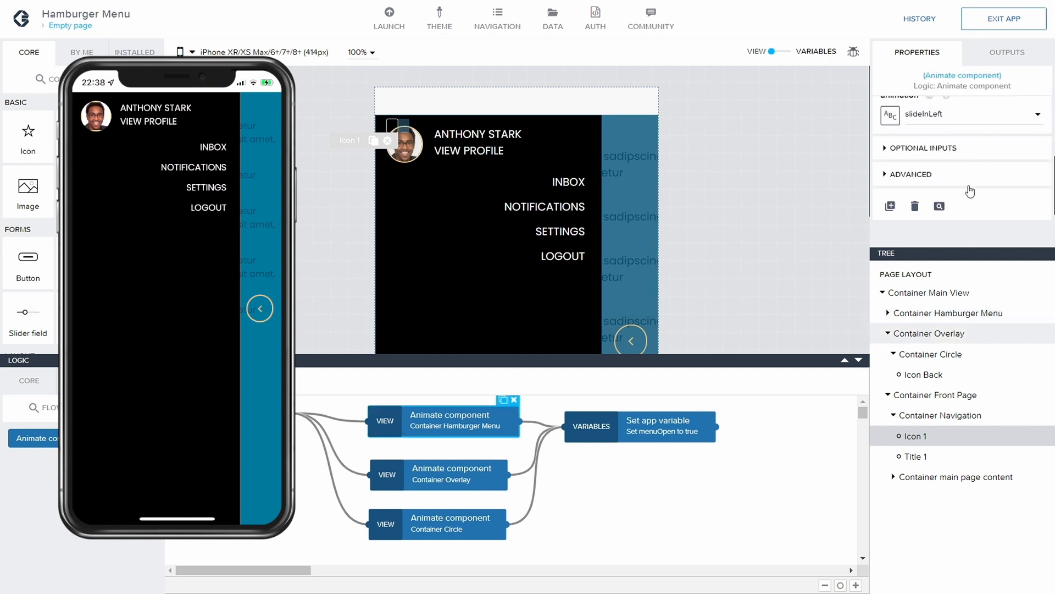
click(886, 144)
scroll(937, 147, down, 1)
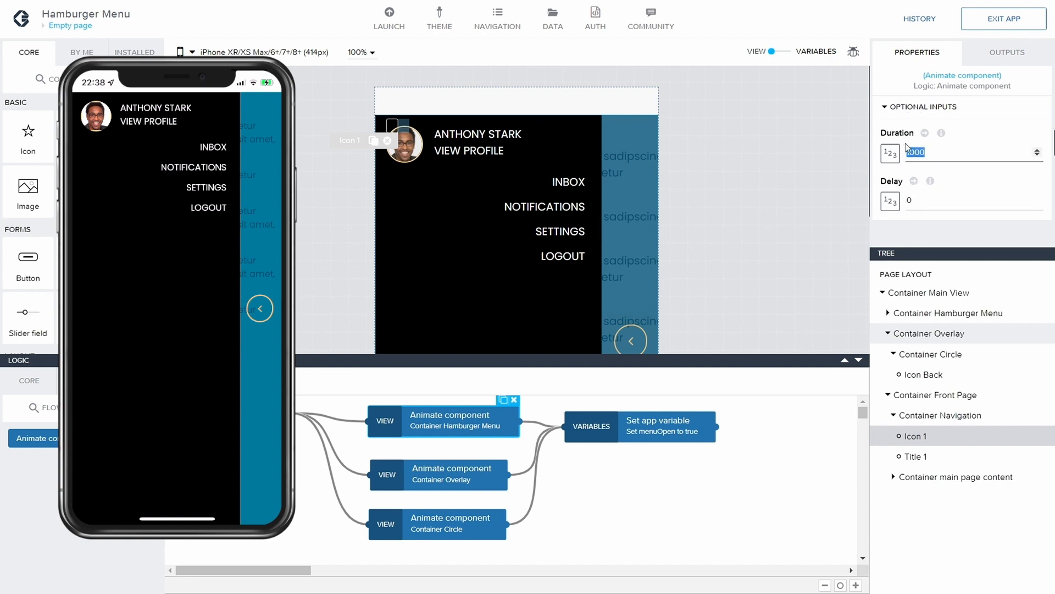
text(5)
Step: Change the duration of the Container Overlay Animate component function in its optional inputs
click(487, 473)
scroll(921, 173, down, 1)
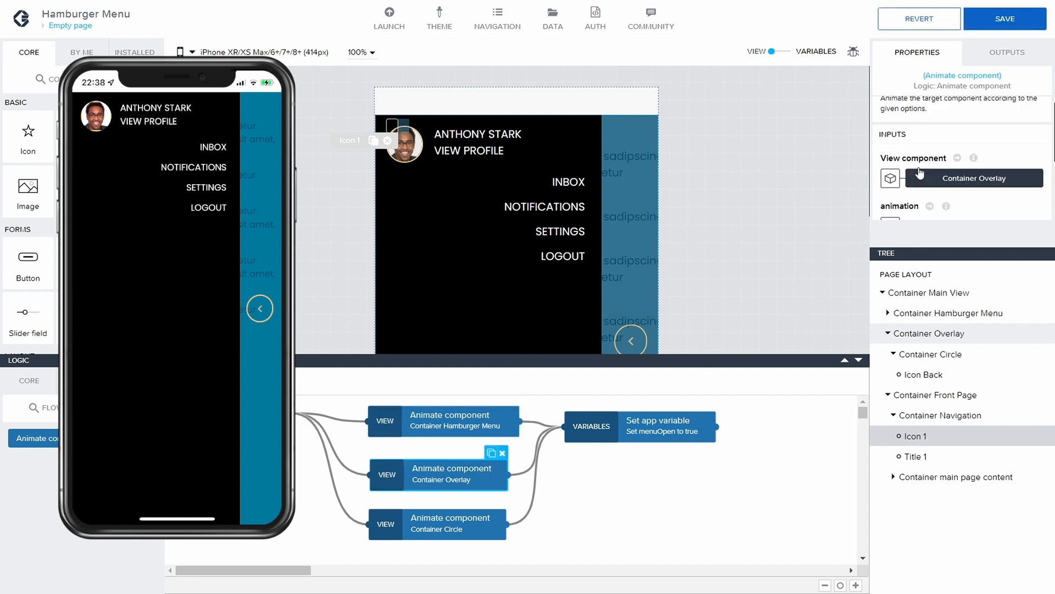
scroll(927, 179, down, 1)
scroll(896, 183, down, 1)
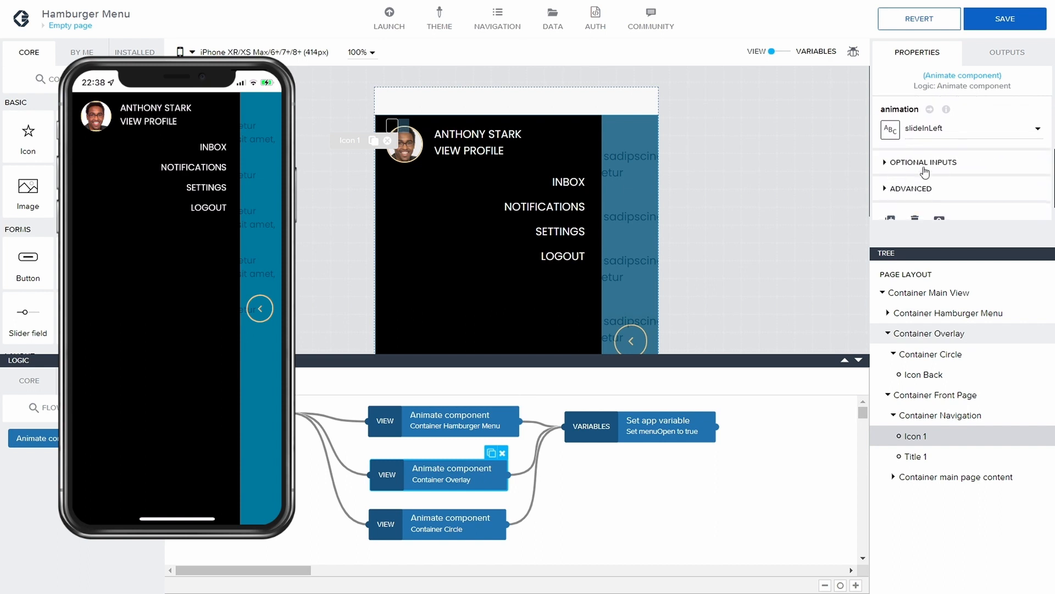
scroll(907, 176, down, 1)
click(885, 140)
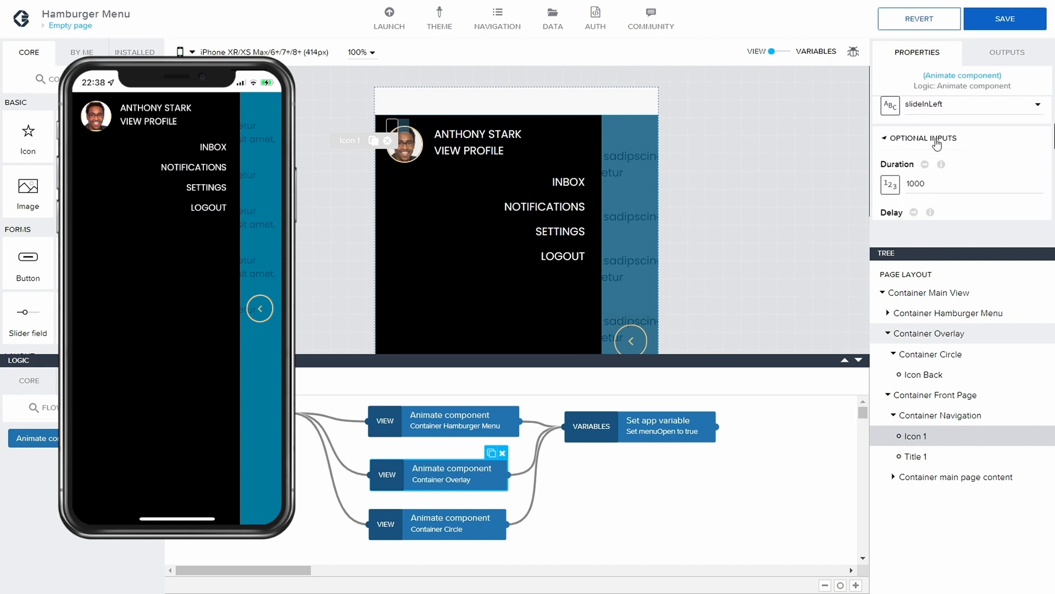
scroll(937, 165, down, 1)
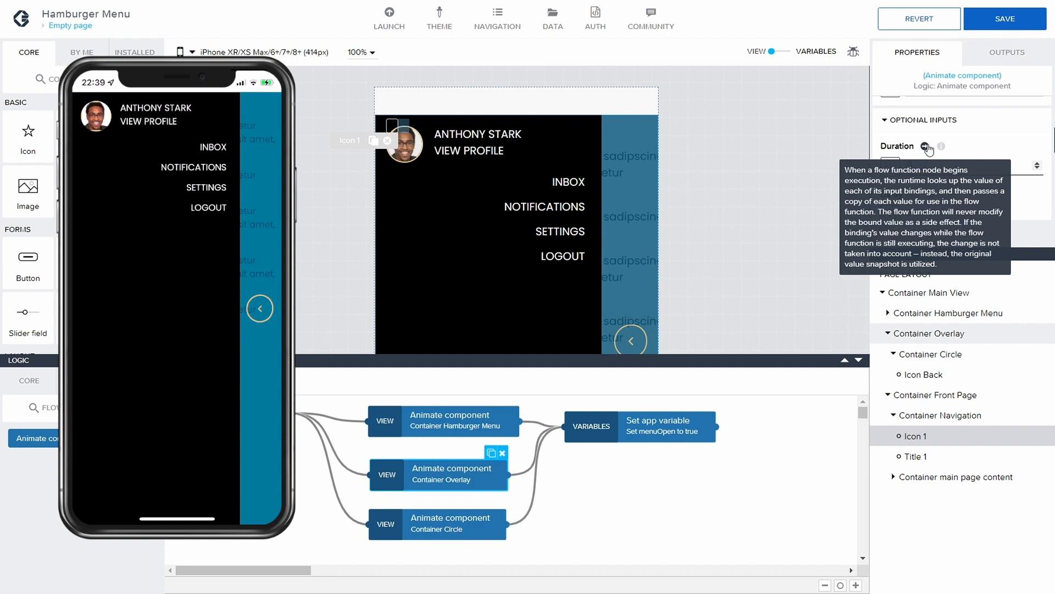
Step: Set the duration of the Container Circle Animate component function to 500 and save the app
click(495, 513)
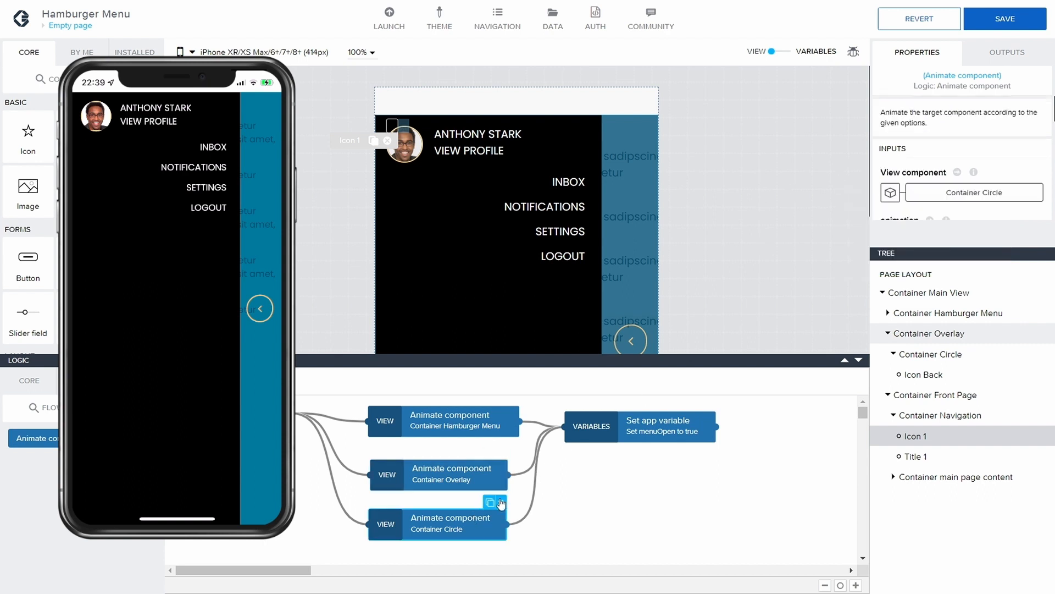
scroll(953, 143, down, 3)
click(890, 185)
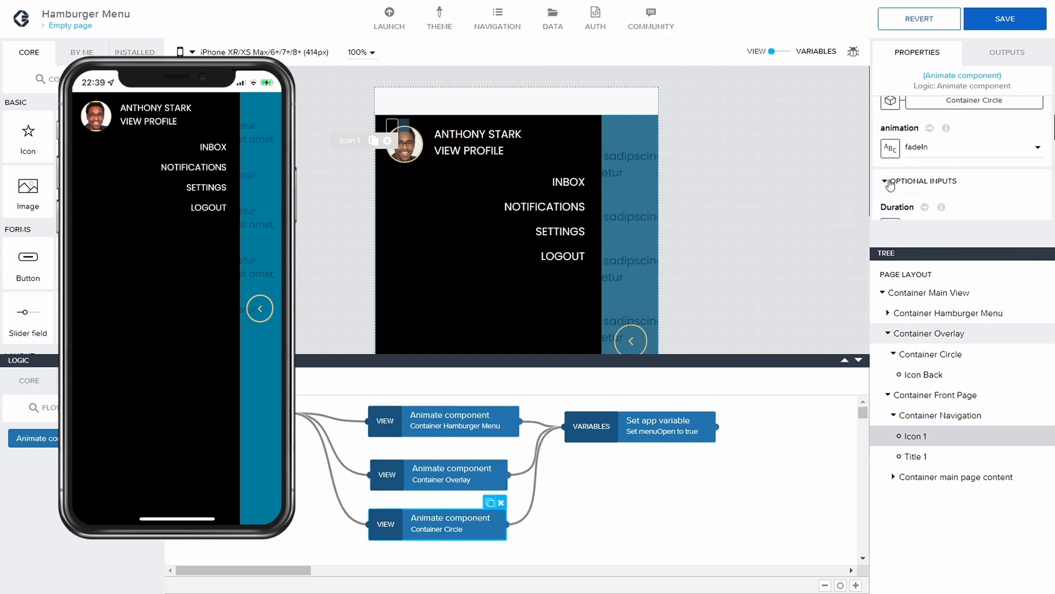
scroll(893, 197, down, 1)
double_click(916, 188)
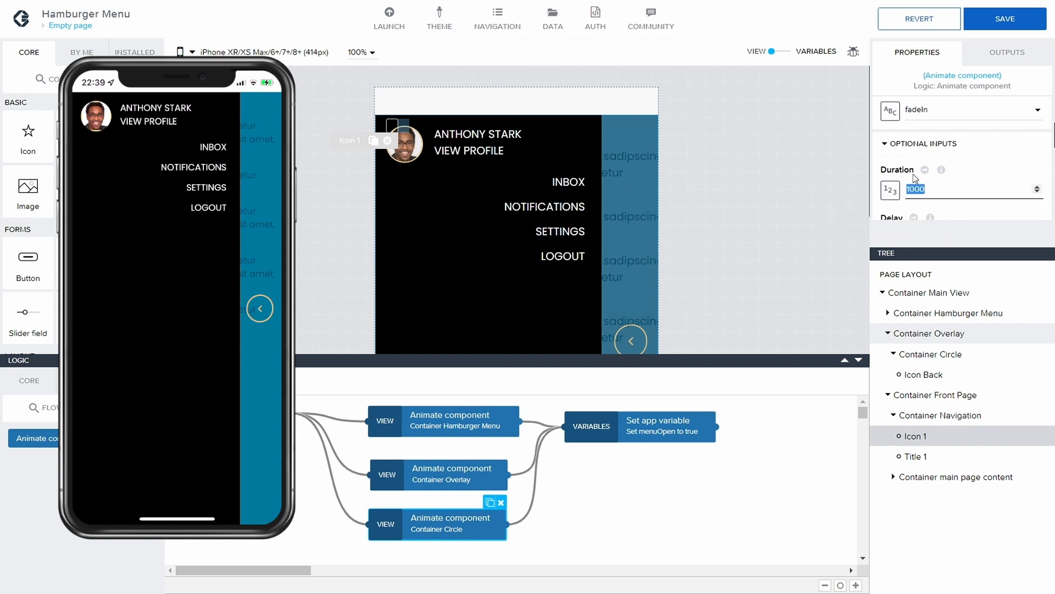
text(500)
click(981, 22)
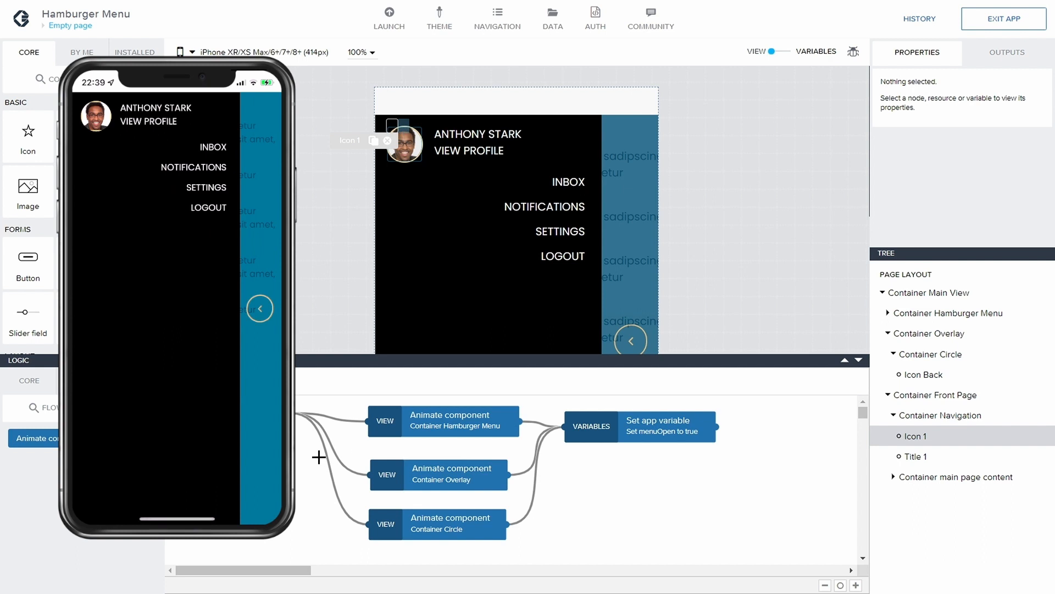
Step: Set the delay of the Container Circle Animate component function to 400
click(476, 514)
scroll(933, 176, down, 4)
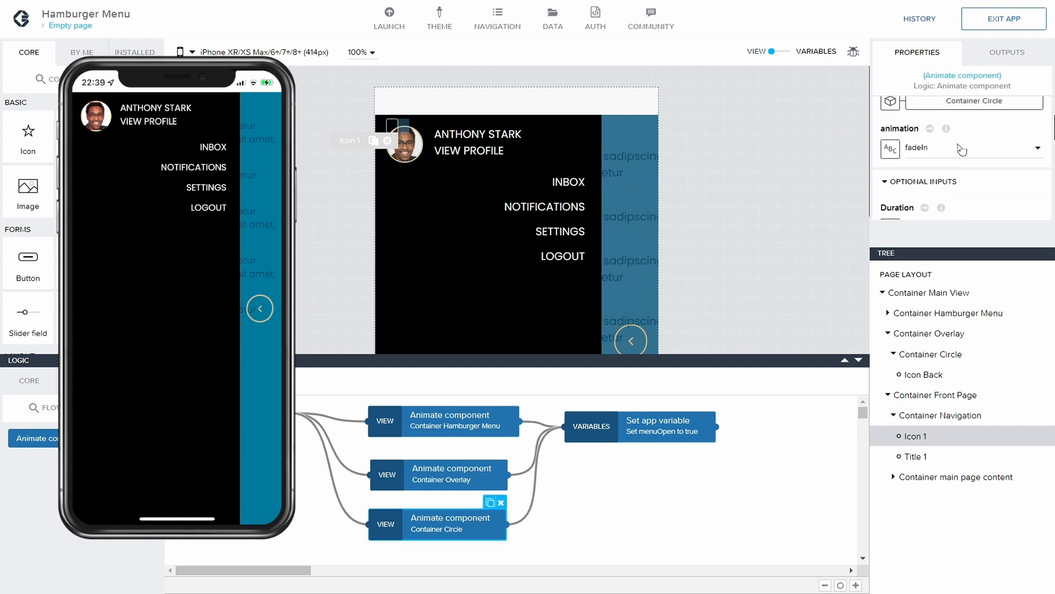
scroll(935, 189, down, 1)
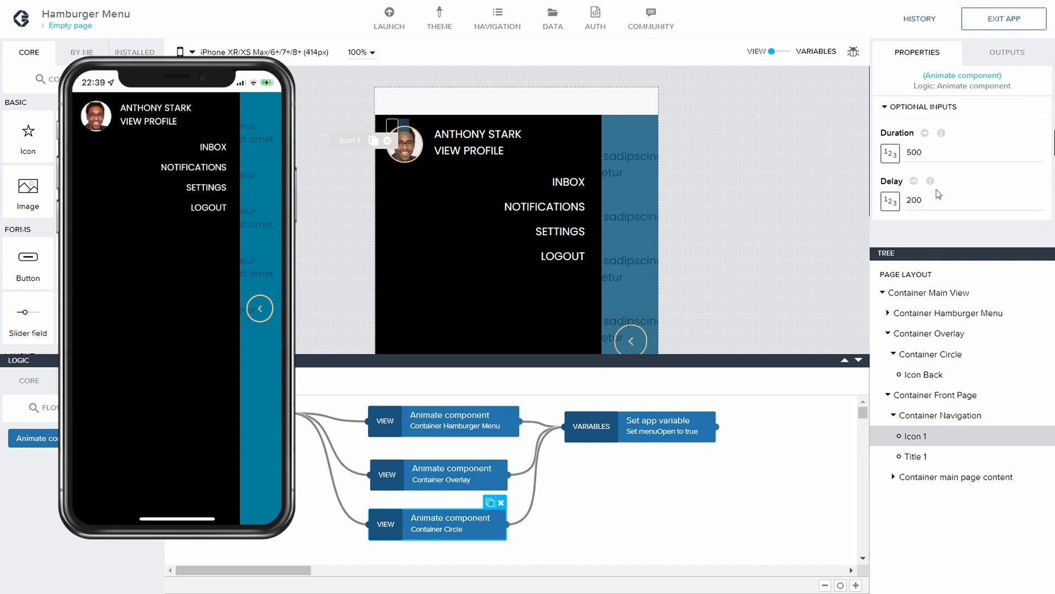
double_click(909, 199)
text(400)
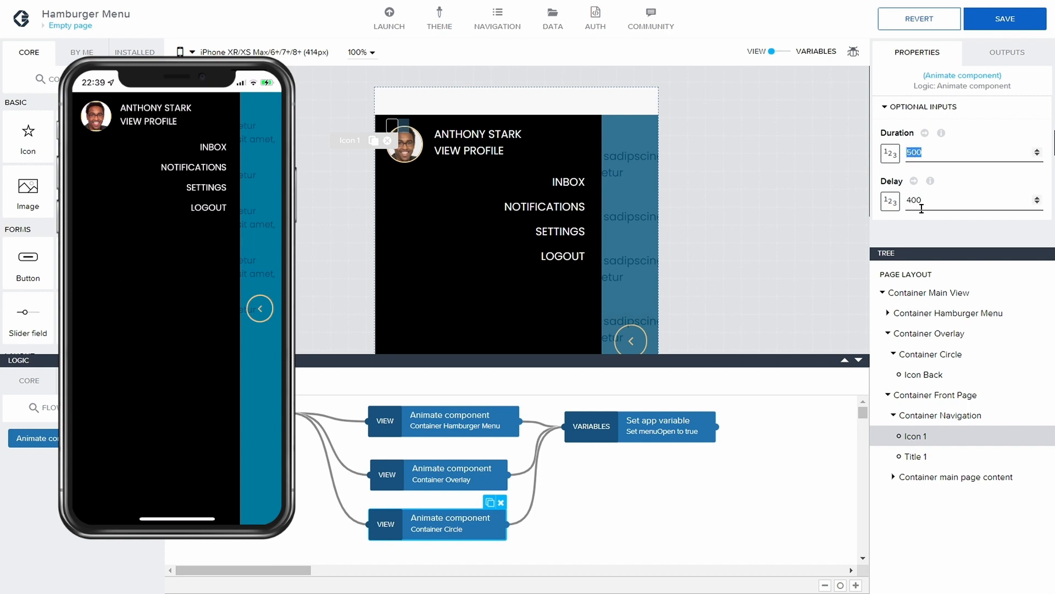
Step: Set the Container Circle animation's delay to 200 and its duration to 300, and save the app
drag(923, 200, 913, 200)
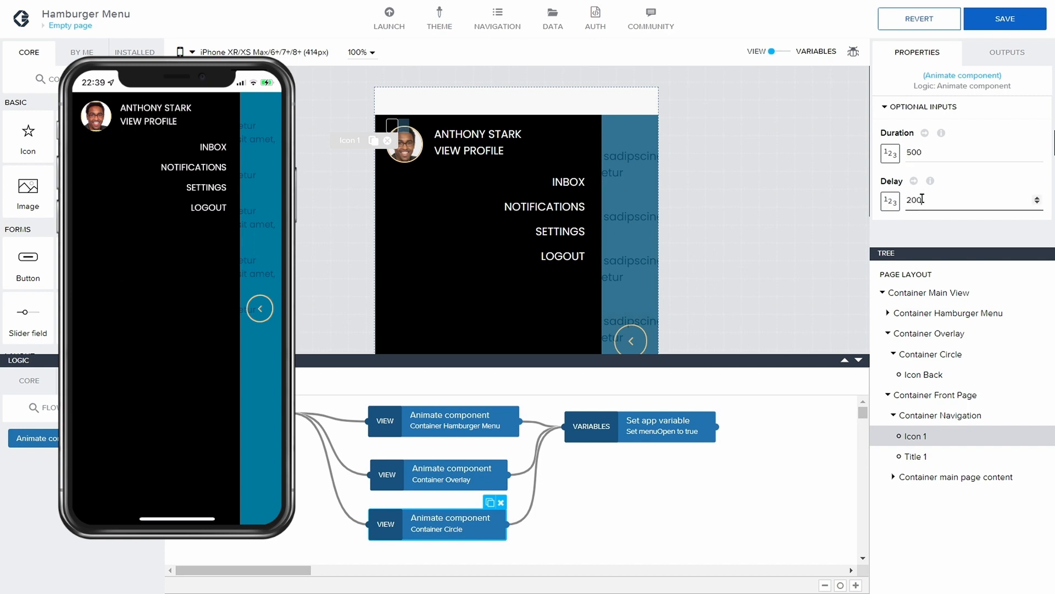
drag(923, 158, 908, 151)
text(300)
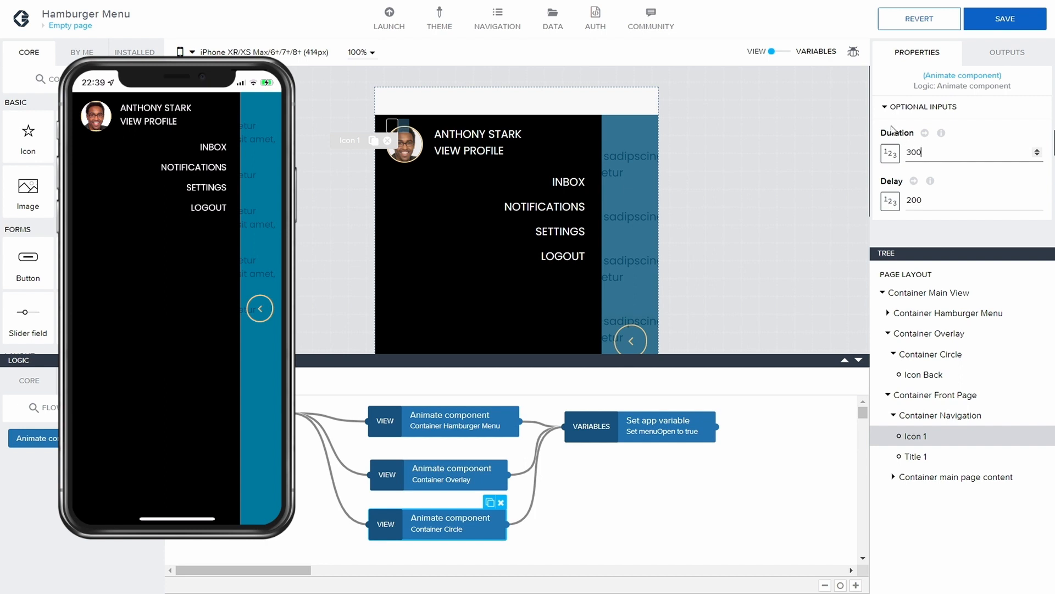
click(1005, 19)
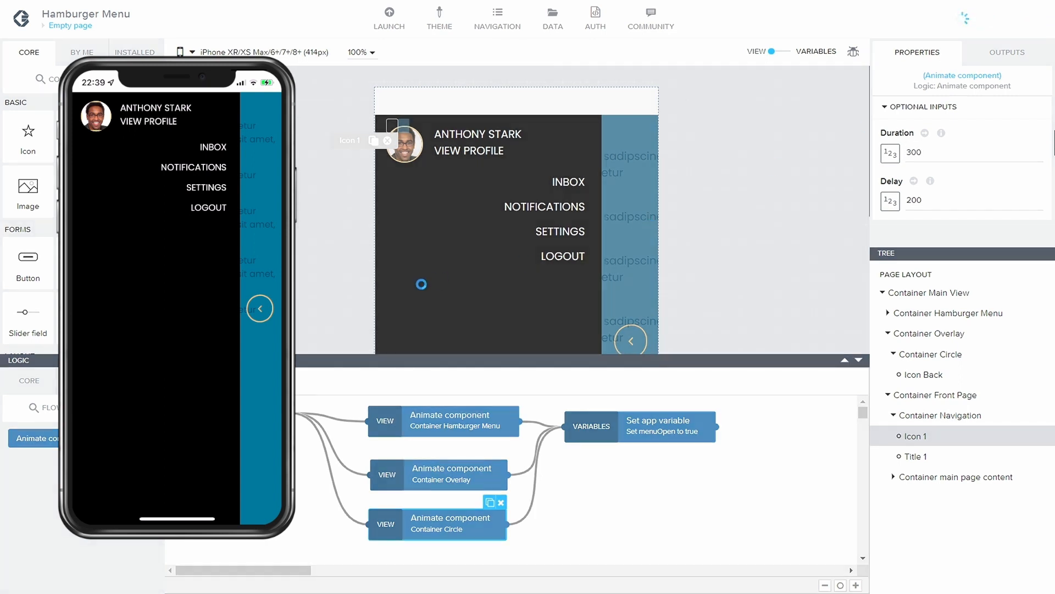